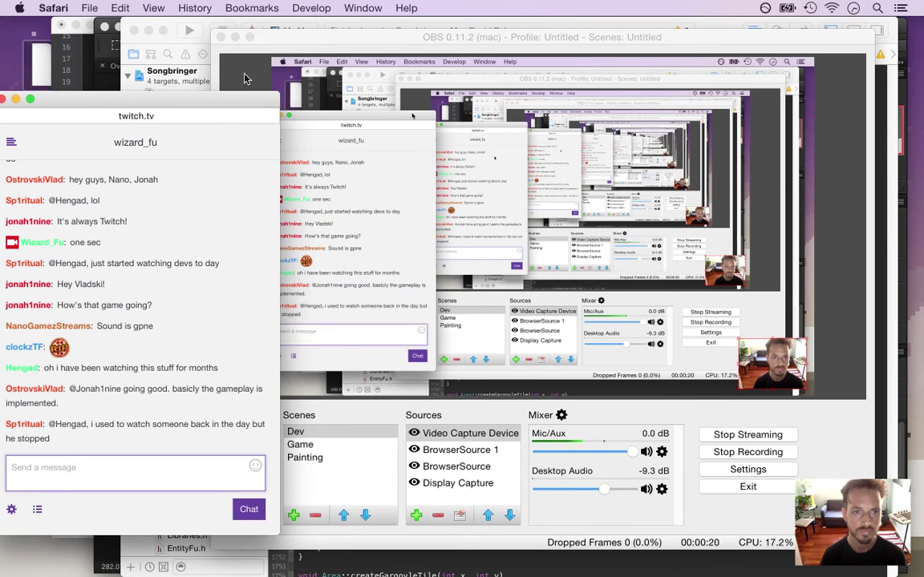
Step: Minimize the OBS window, switch to Xcode and go to the rubble loop in Area::createCliffStairsTile
left_click(234, 37)
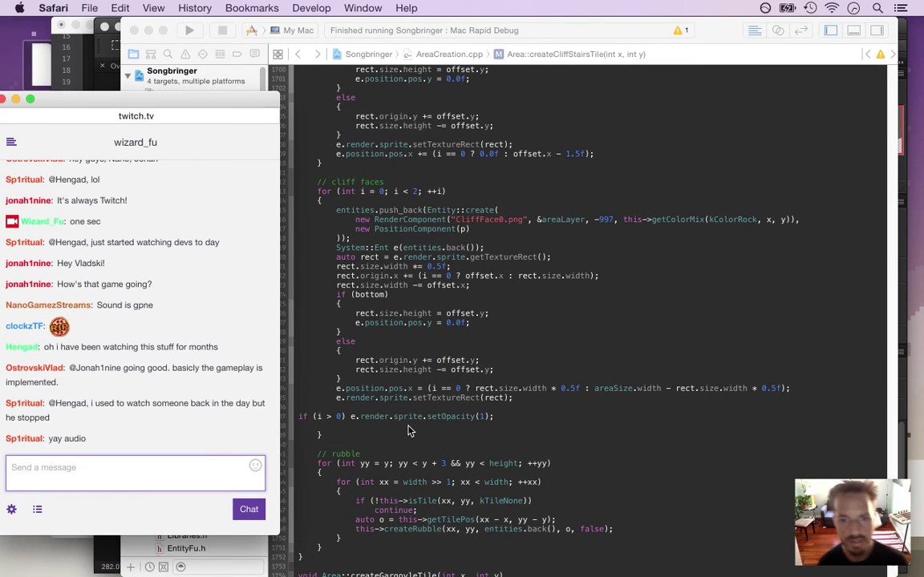
left_click(371, 386)
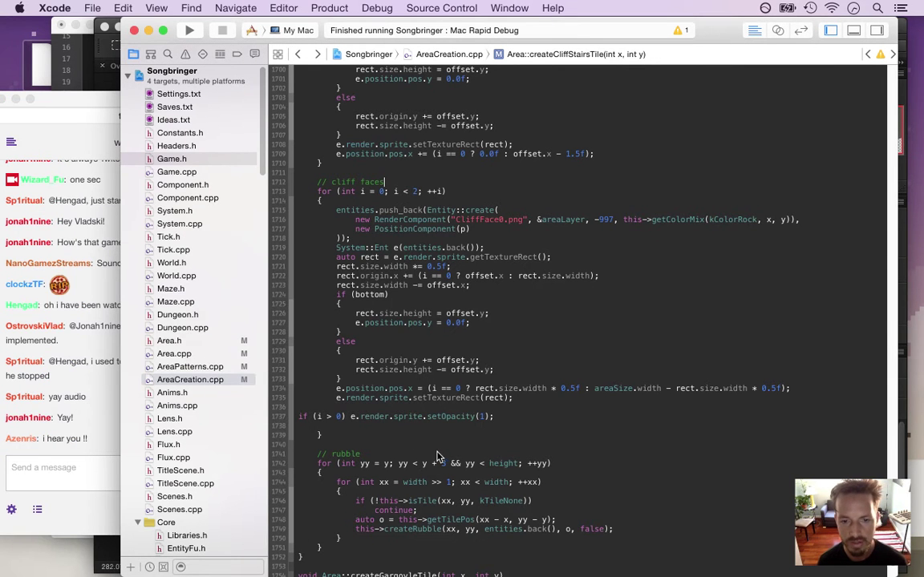
left_click(417, 510)
key("Down")
key("Down")
key("Down")
key("Down")
key("Down")
key("Down")
key("Down")
key("Down")
key("Down")
key("Down")
key("Down")
key("Down")
key("Down")
key("Down")
key("Down")
key("Down")
key("Down")
key("Down")
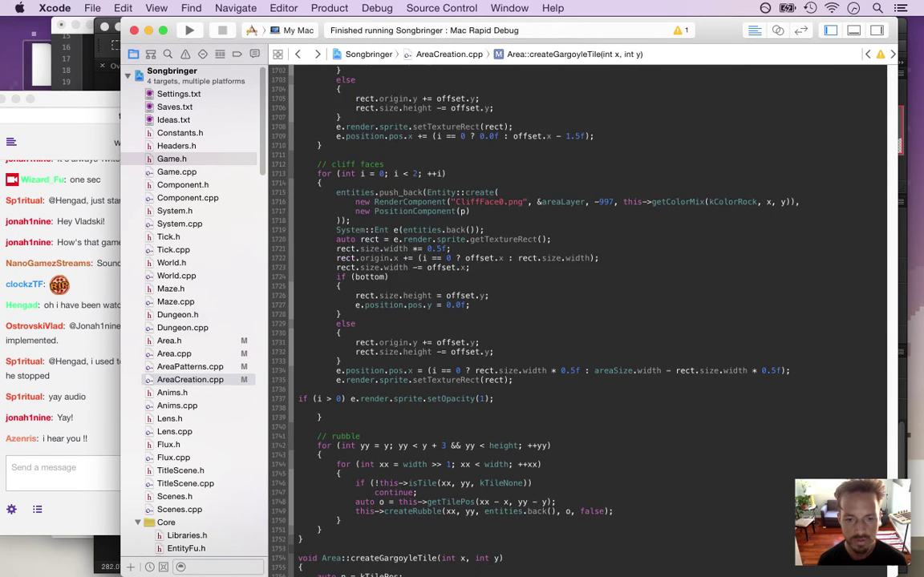
left_click(532, 413)
key("Up")
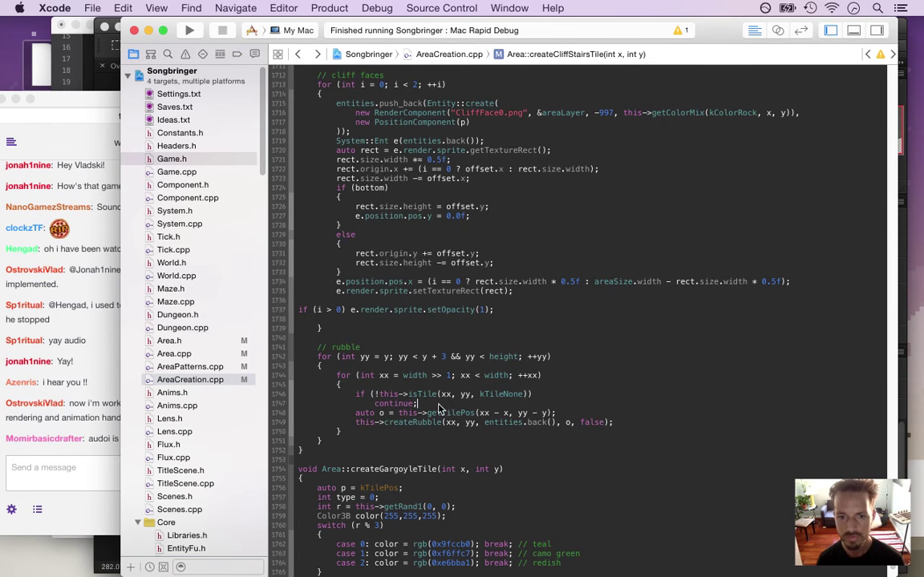
Step: Remove the negation from the rubble loop's kTileNone check and join a duplicate of the isTile call to it with &&
left_click(375, 394)
key("BackSpace")
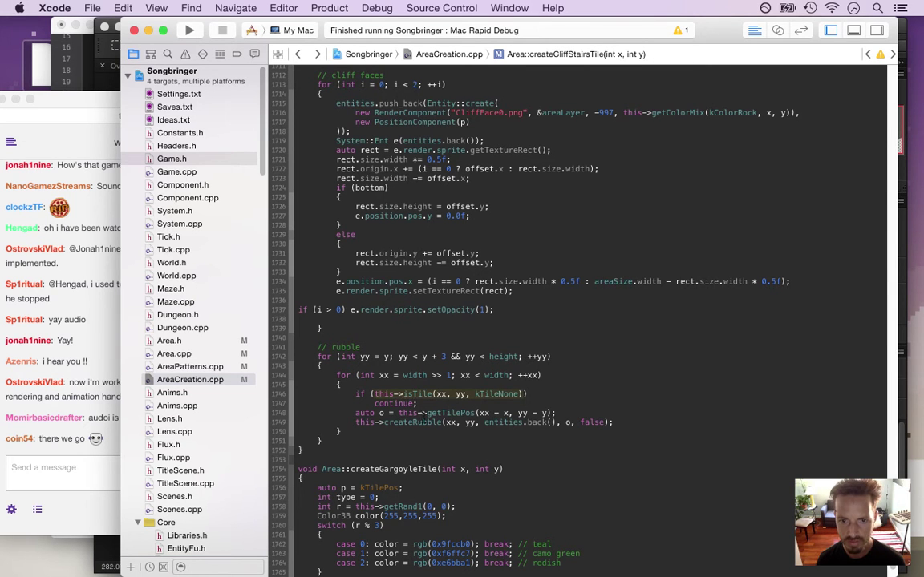
type("this->isTile(xx, yy, kTileNone)")
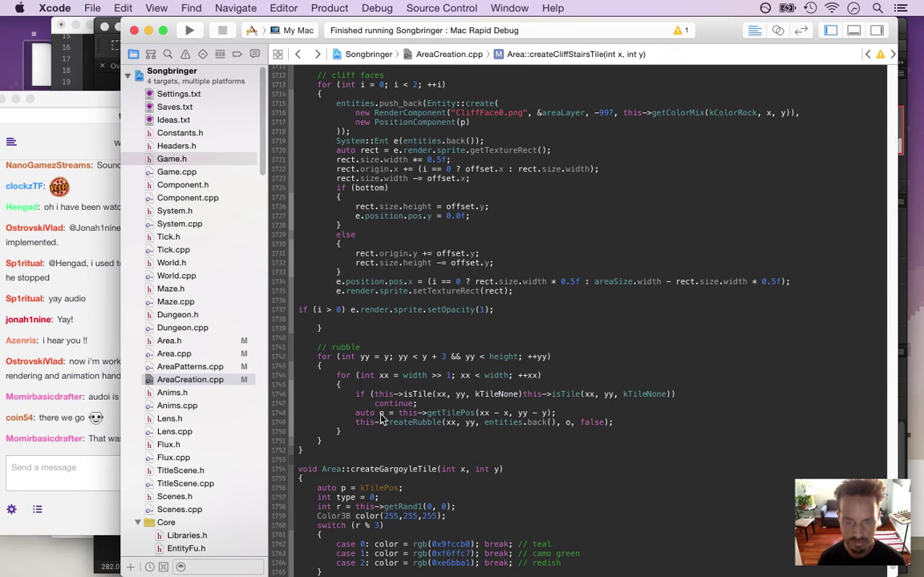
type("&&")
Step: Replace kTileNone with kTileStatic in the first isTile call of the rubble condition
left_click(476, 394)
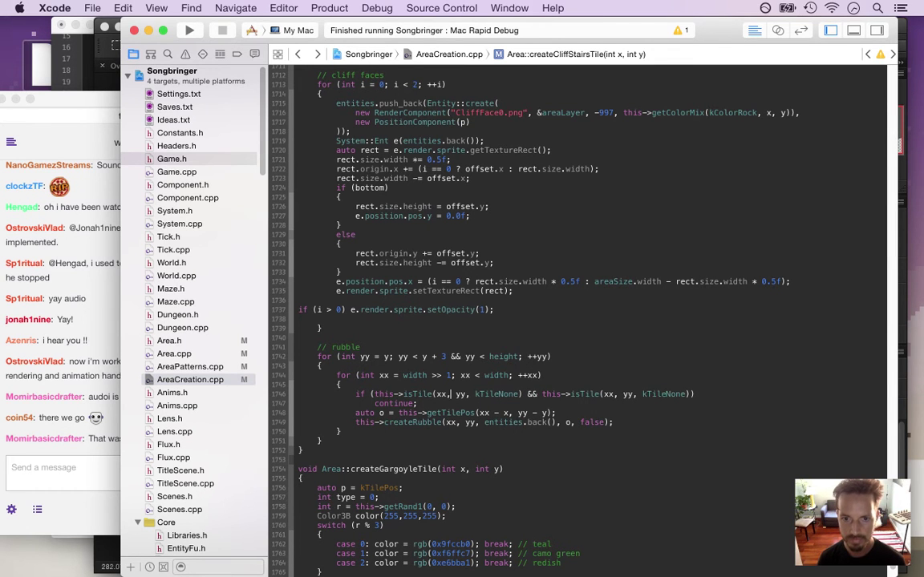
left_click(499, 394)
key("Delete")
key("Delete")
key("Delete")
key("Delete")
type("Statis")
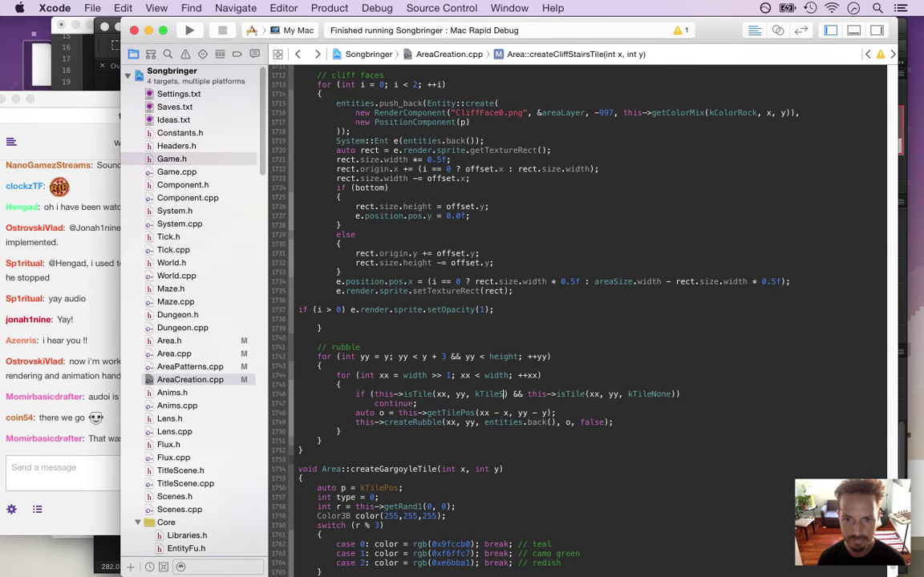
Step: Make the first isTile call check yy + 1 instead of yy, and save AreaCreation.cpp
key("ctrl+Left")
key("ctrl+Left")
key("Left")
key("Left")
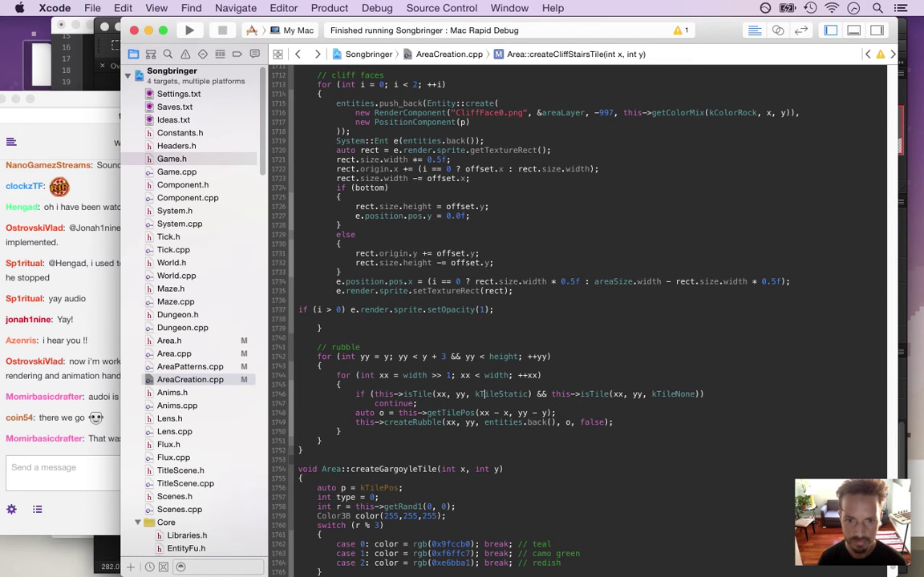
type("+ 1")
key("super+s")
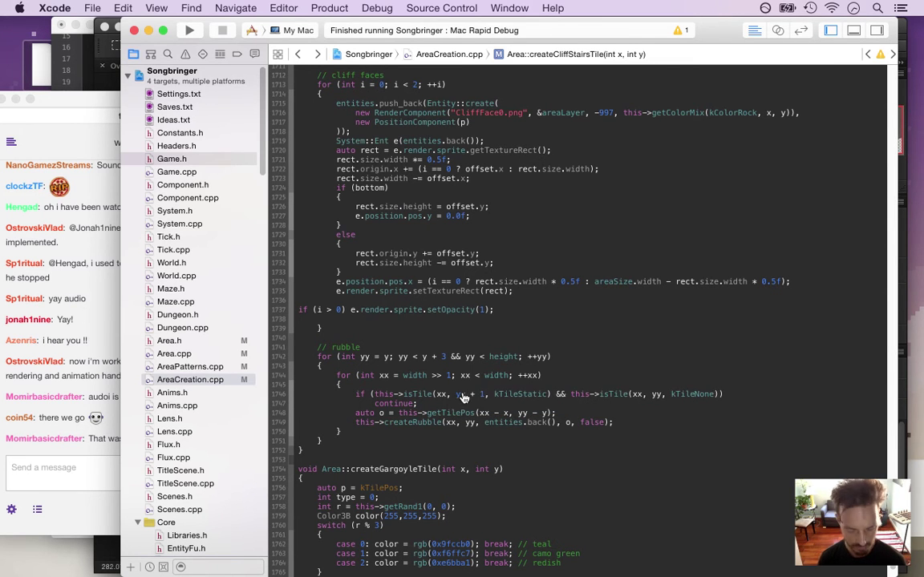
Step: Build and run Songbringer, glancing at the Twitch chat meanwhile, and dismiss the stop-build prompt so the build continues
key("super+r")
left_click(53, 421)
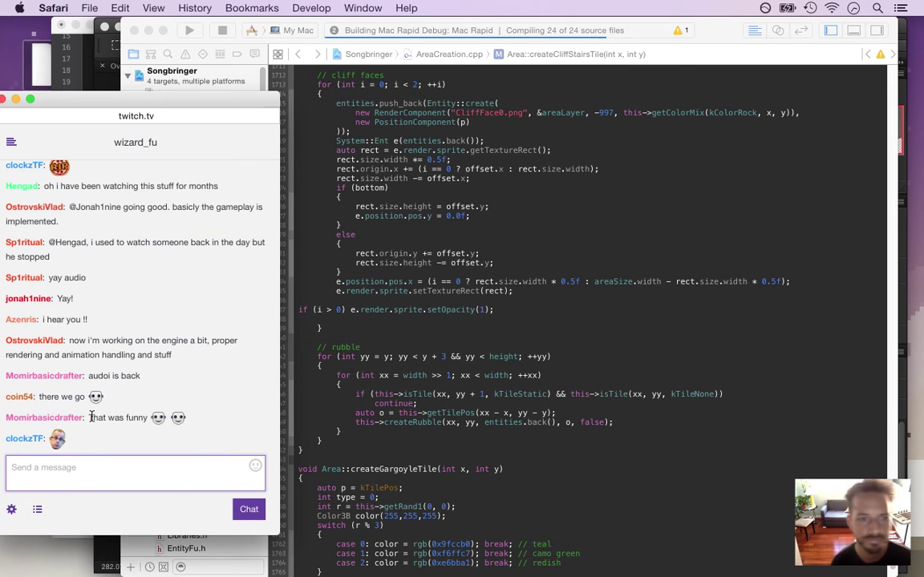
left_click(385, 429)
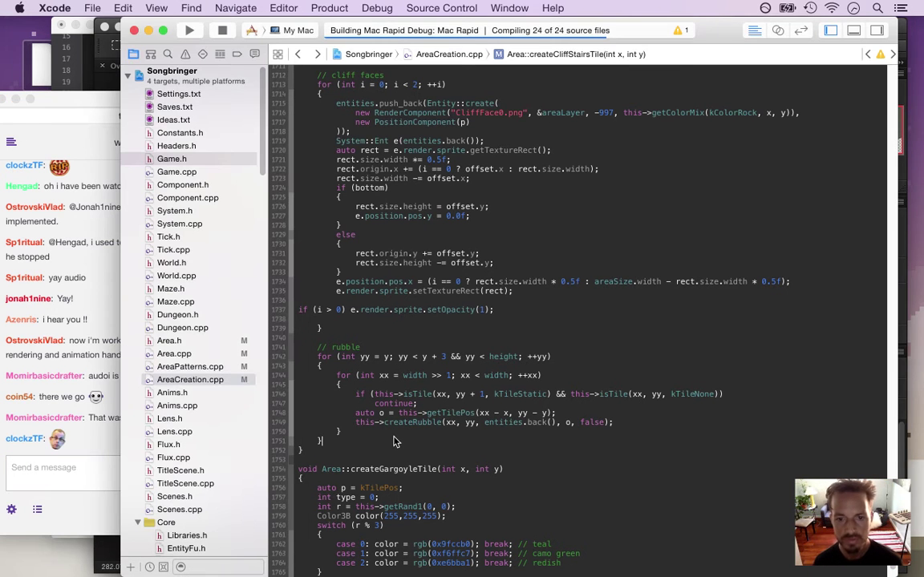
left_click(370, 441)
key("super+r")
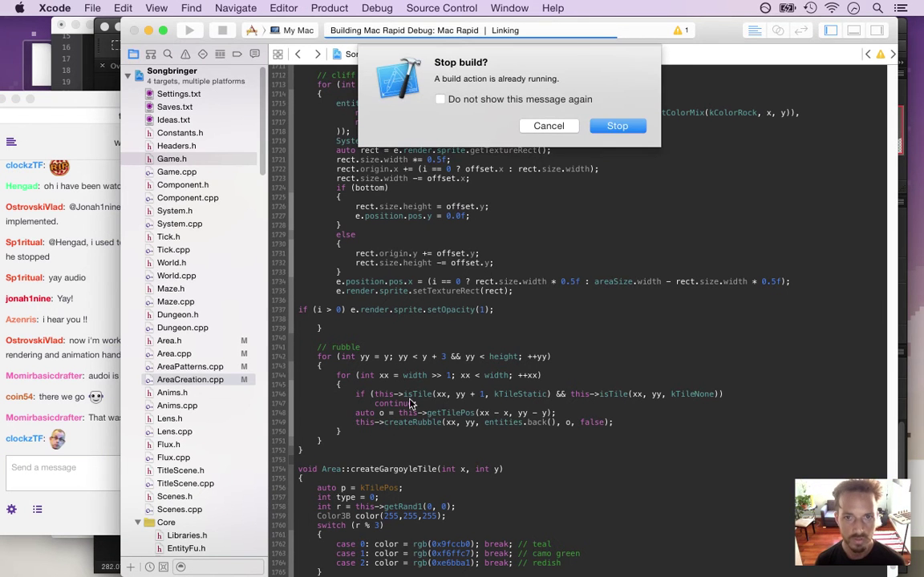
left_click(545, 125)
left_click(543, 126)
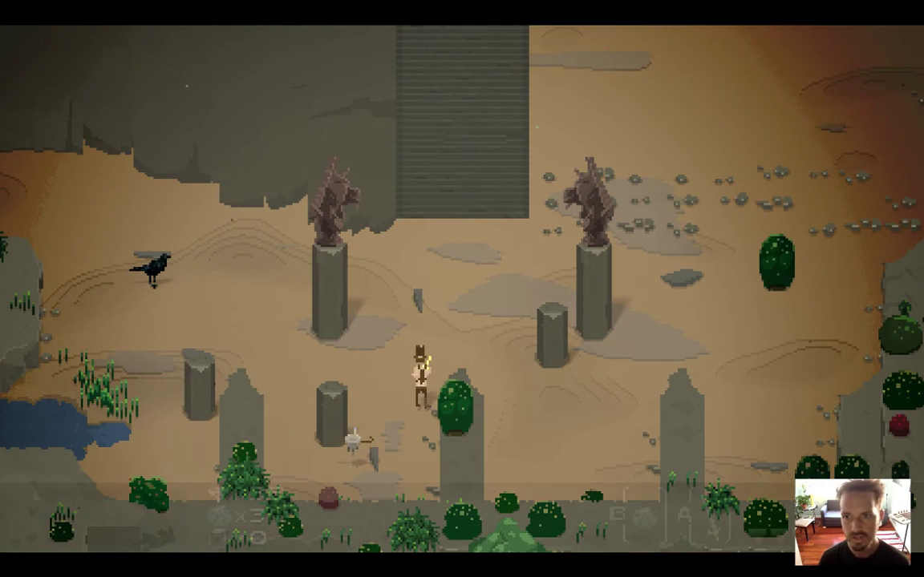
Step: Walk the character through the rubble beside the cliff stairs to examine where the rubble is placed
key("Right")
key("Up")
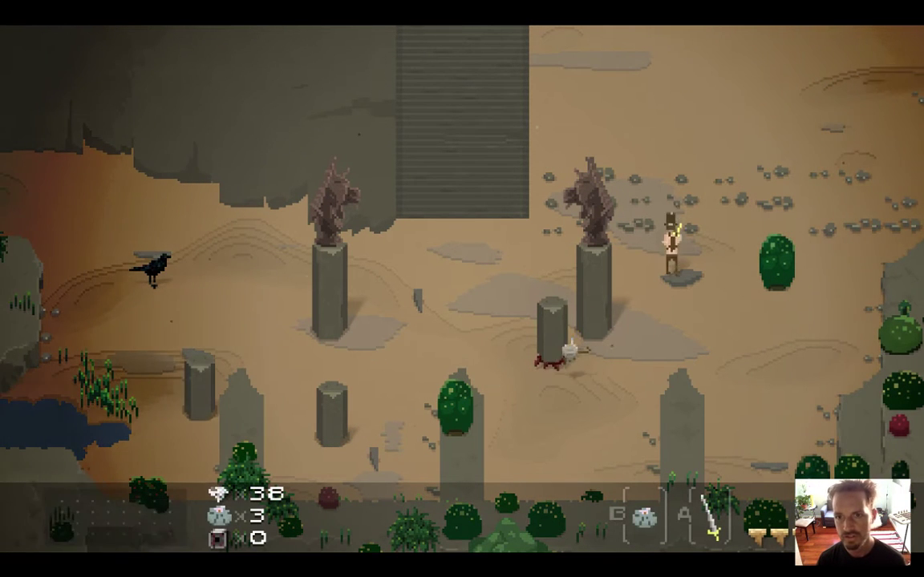
key("Up")
key("Right")
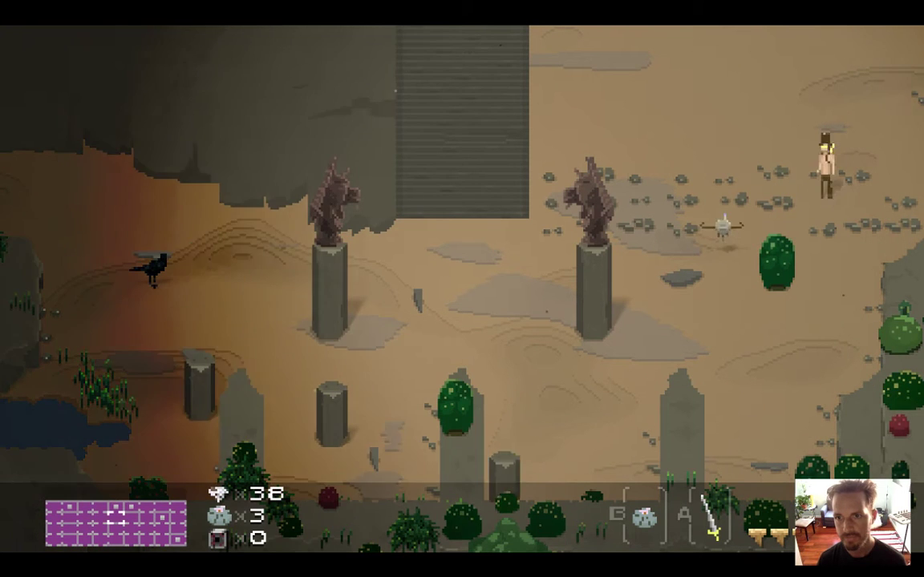
key("Down")
key("Left")
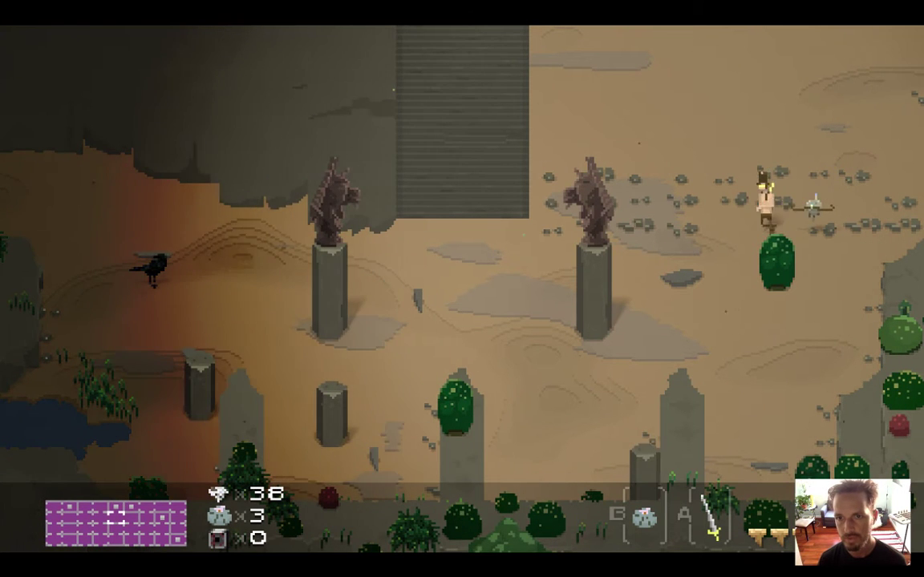
key("Left")
key("Up")
key("Right")
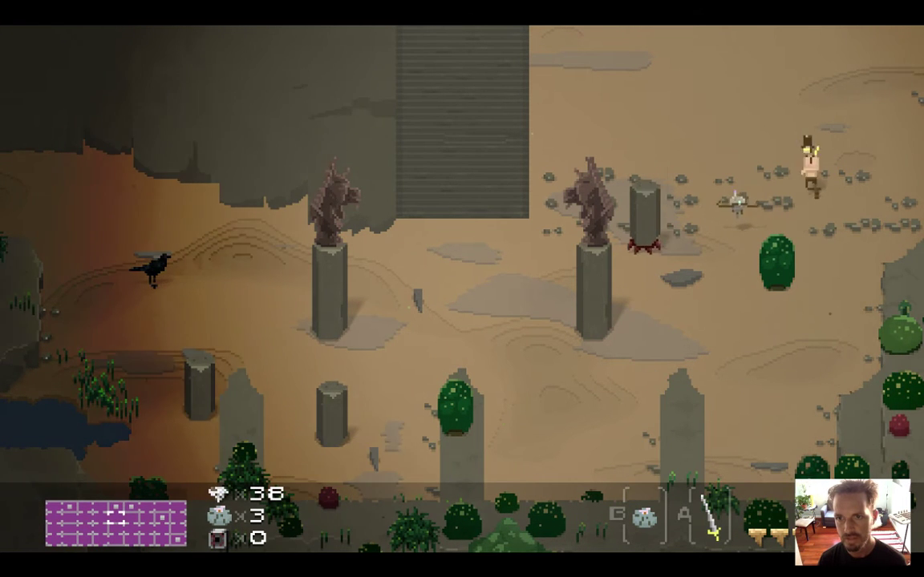
key("Down")
key("Right")
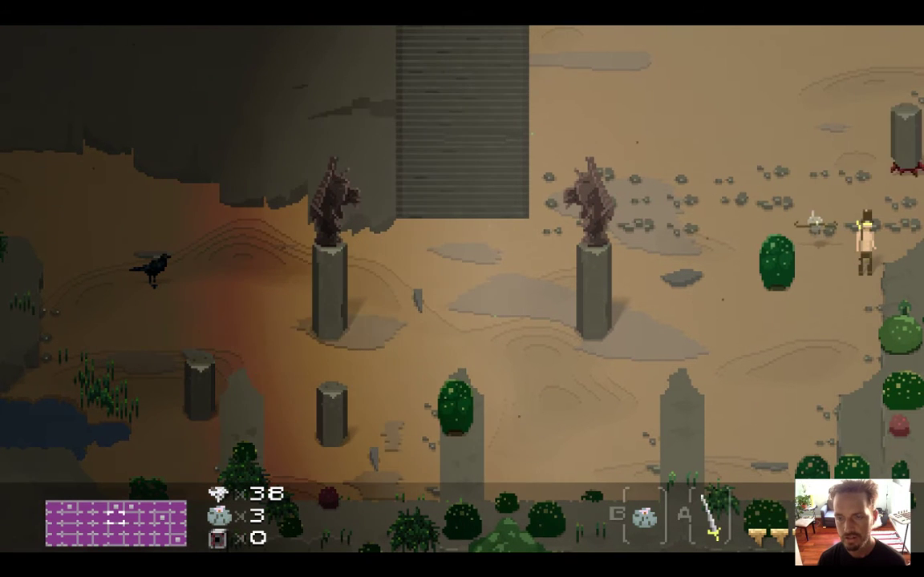
Step: Lower the system volume while walking the character back past the rubble, and quit the running game
key("XF86AudioRaiseVolume")
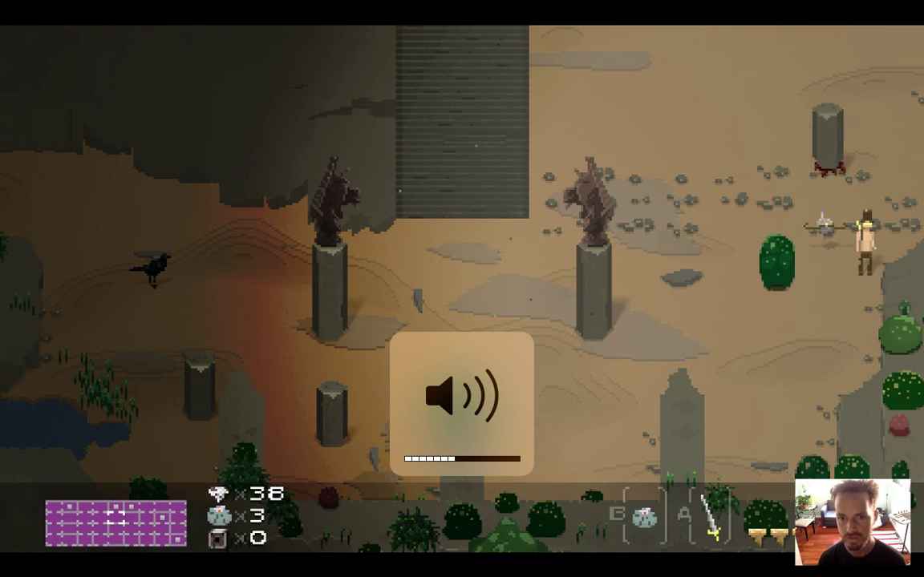
key("Left")
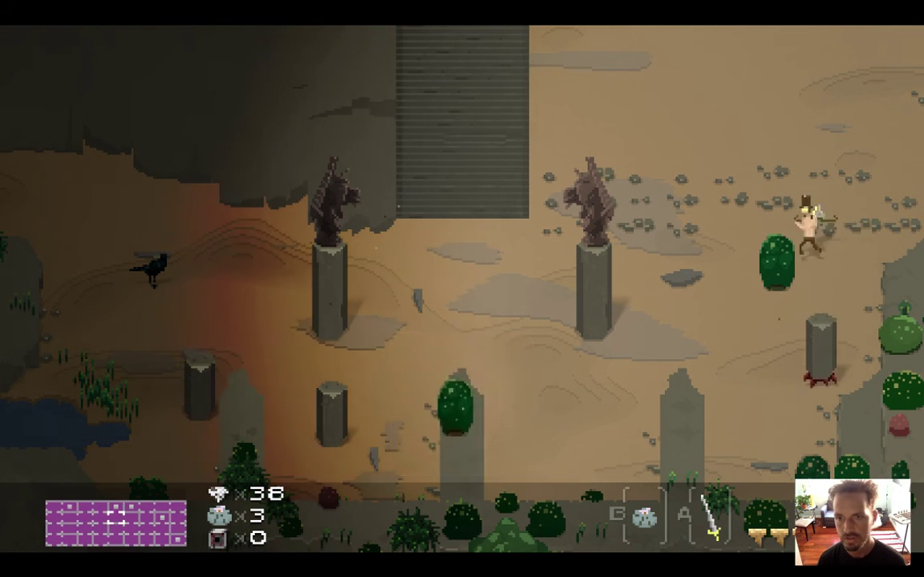
key("Left")
key("XF86AudioRaiseVolume")
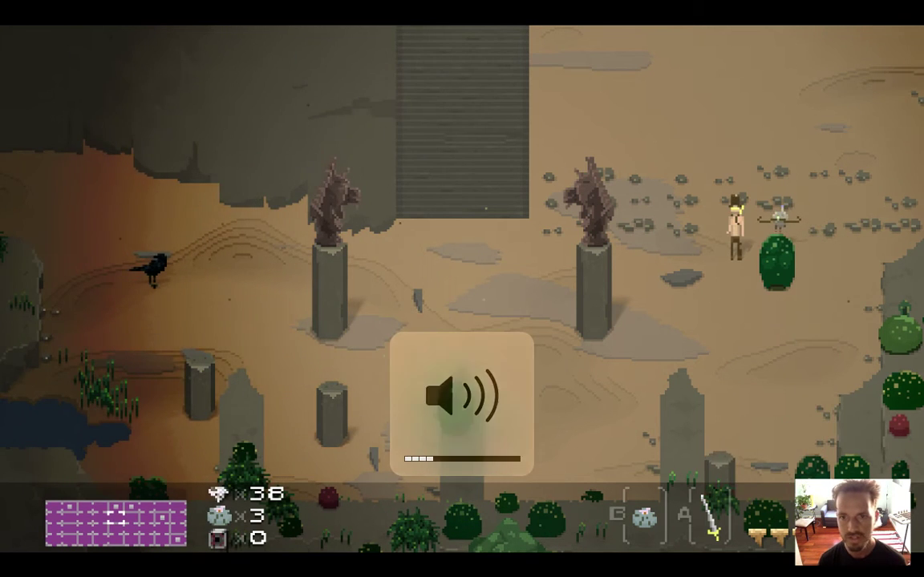
key("super+q")
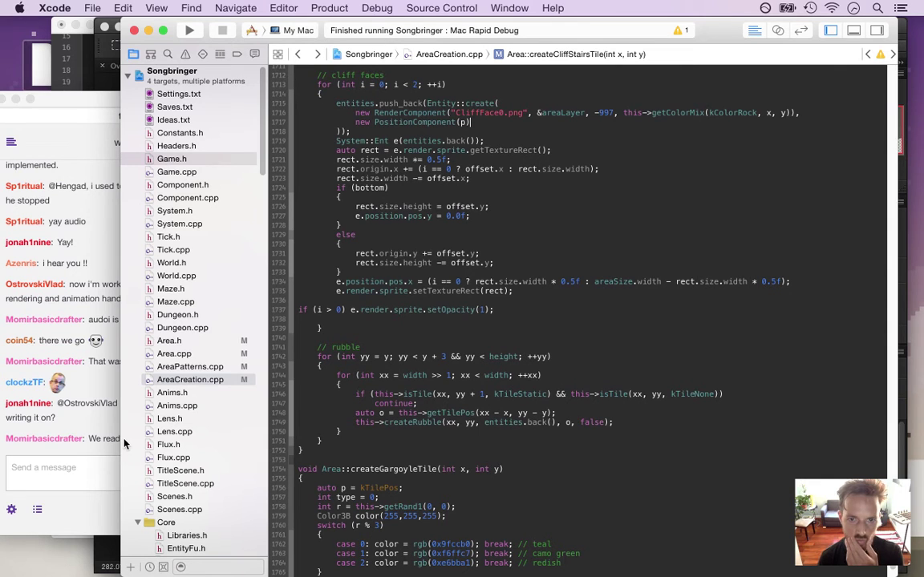
Step: Set the setOpacity value to 128 in the i > 0 line of the cliff faces loop
left_click(483, 310)
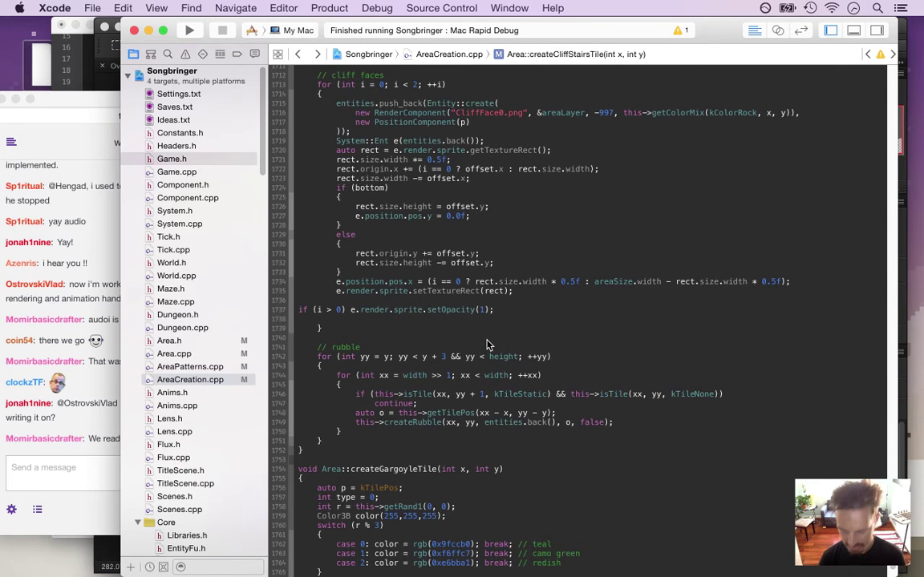
type("28")
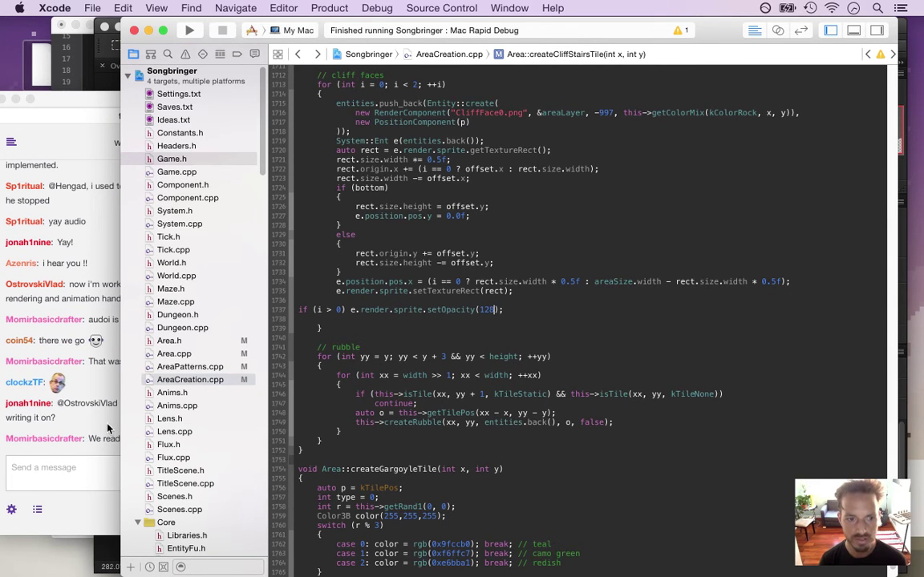
Step: Switch to the Twitch chat in Safari and read viewers' messages about engine choice, learning to code, C++ and box2d collisions
left_click(106, 426)
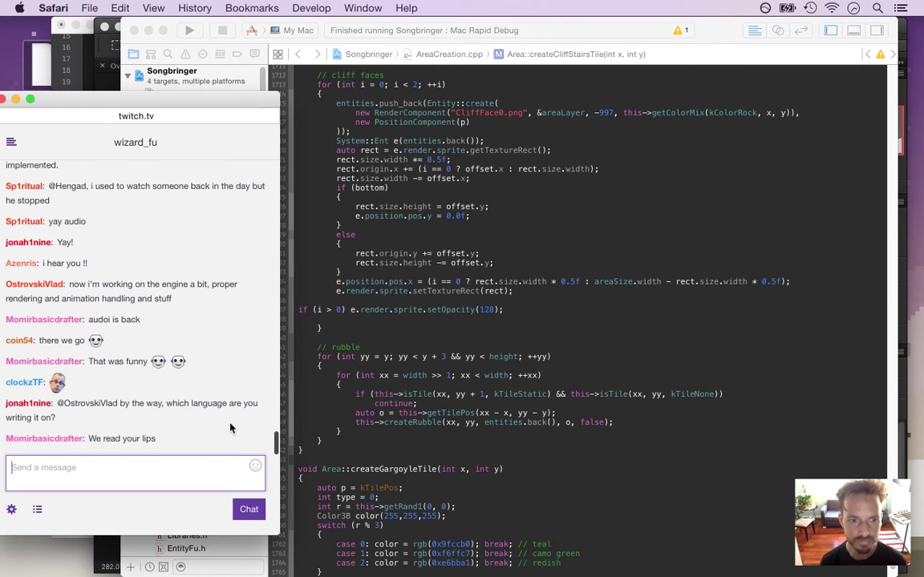
left_click_drag(105, 404, 143, 404)
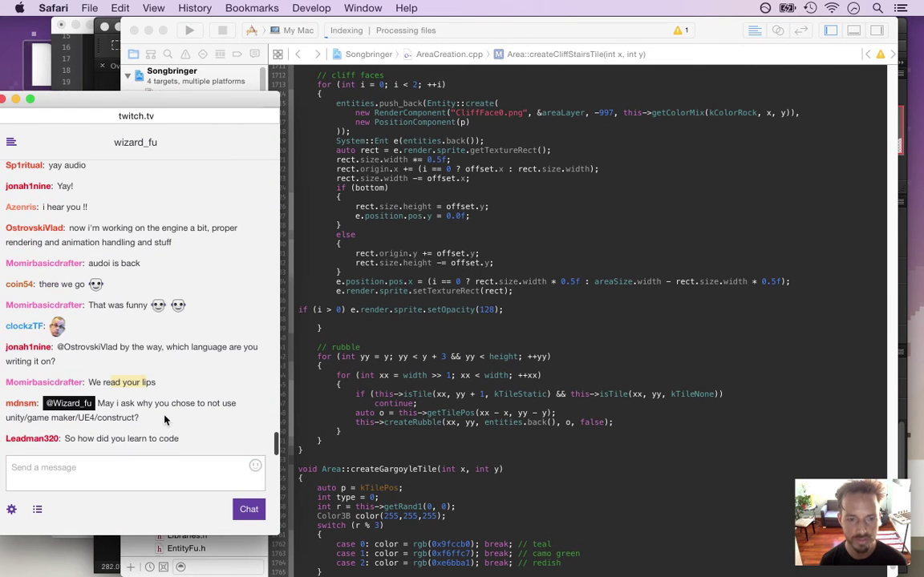
left_click_drag(118, 403, 189, 429)
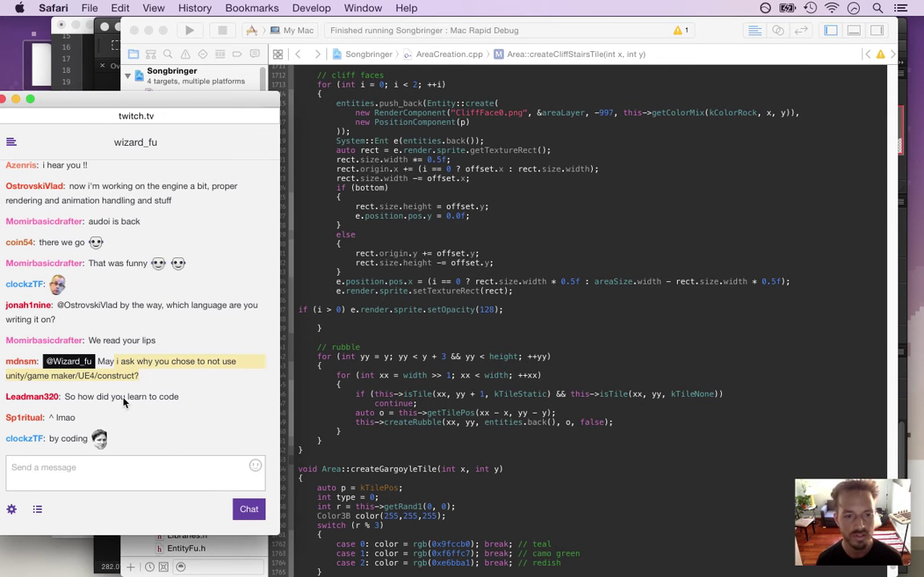
left_click(132, 387)
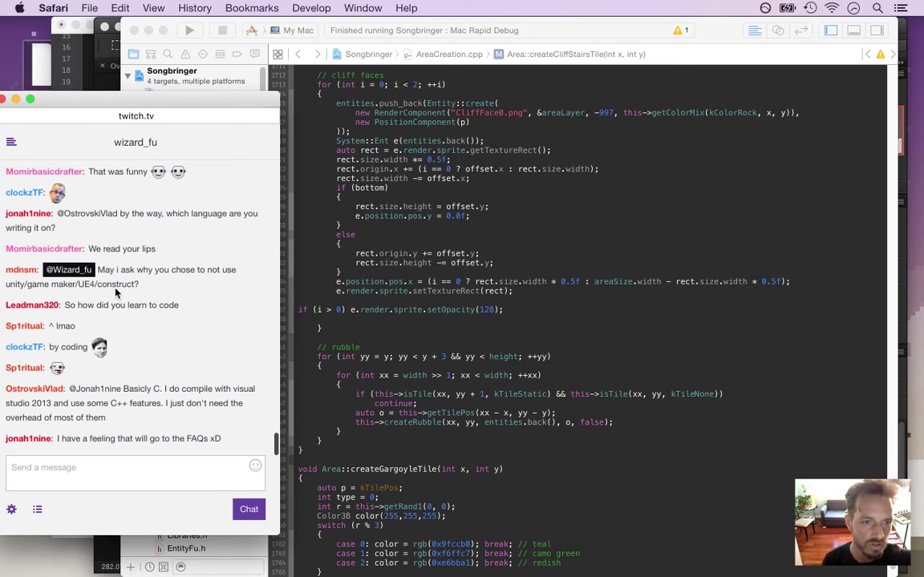
left_click_drag(7, 284, 113, 284)
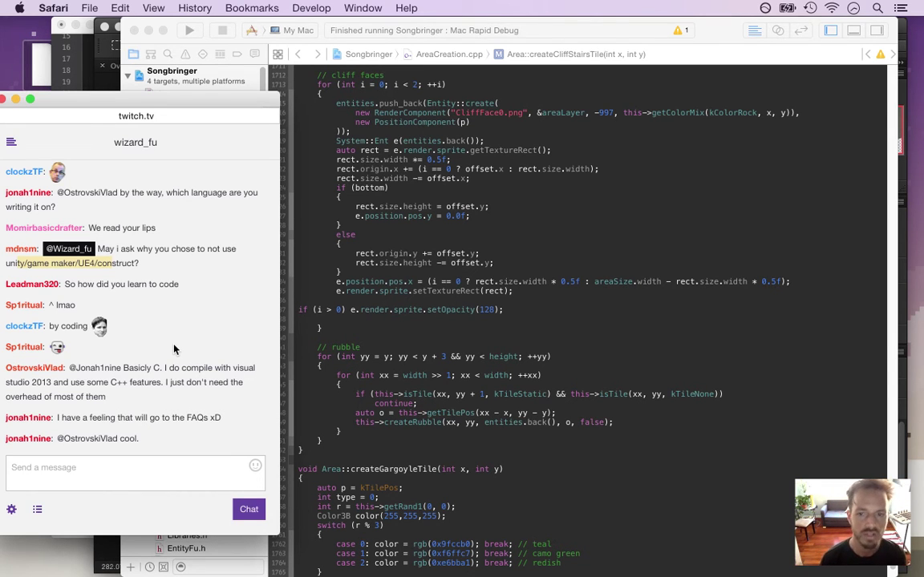
left_click(368, 308)
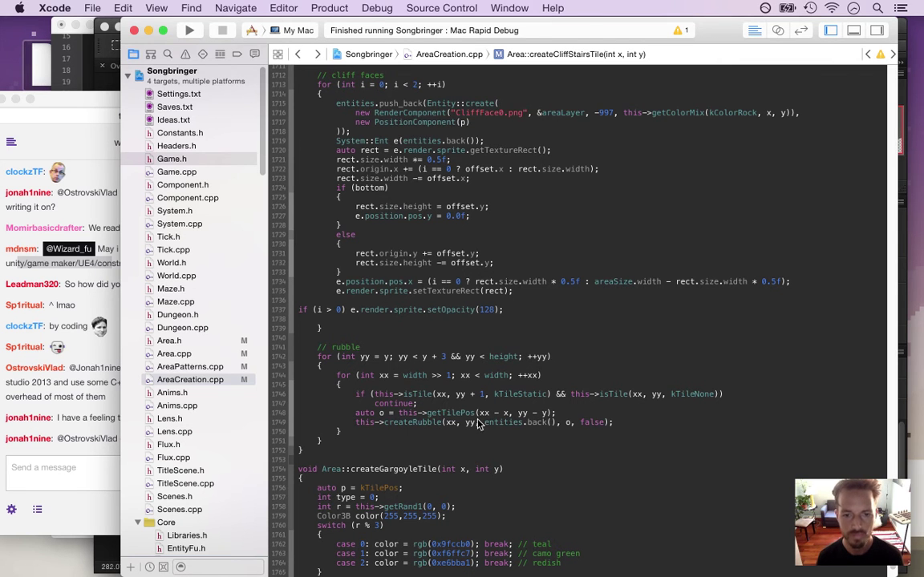
left_click(93, 290)
left_click_drag(94, 290, 169, 284)
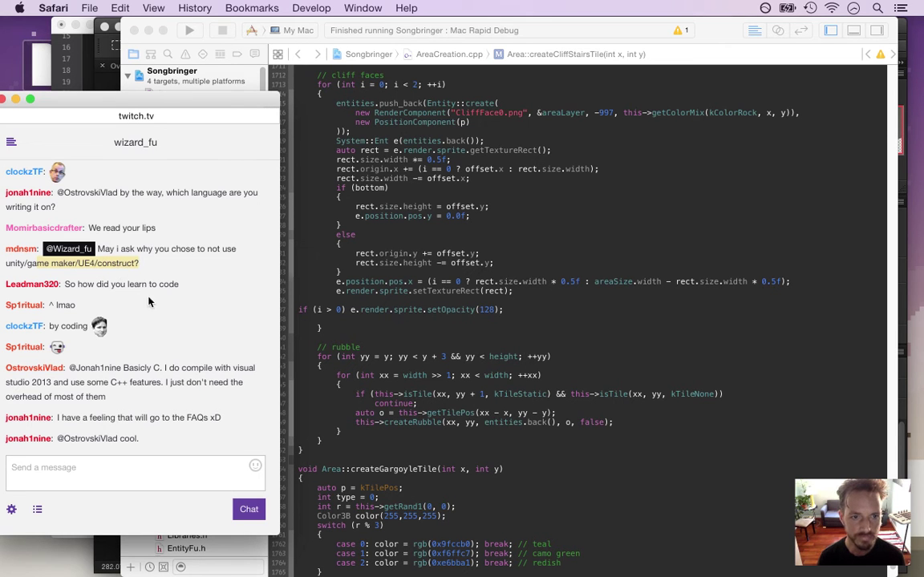
left_click_drag(69, 285, 194, 296)
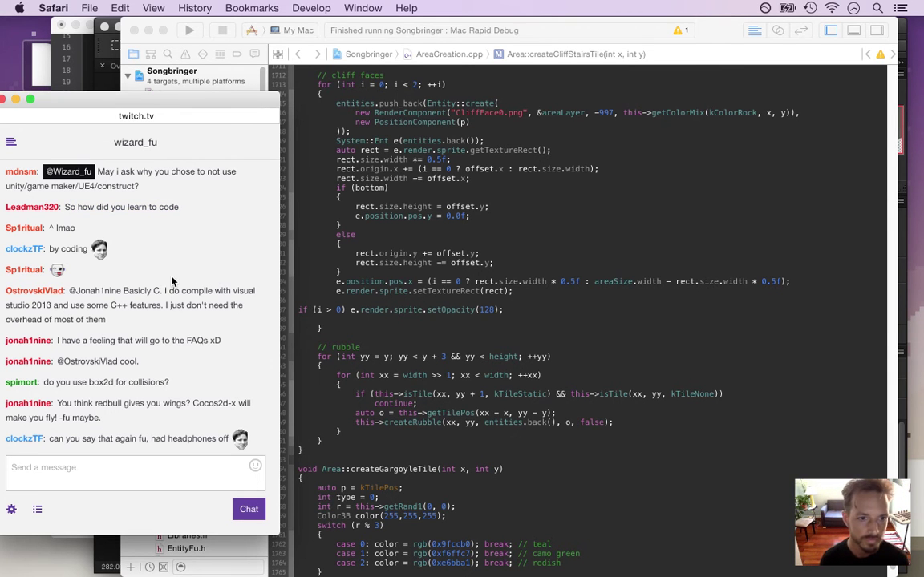
left_click_drag(119, 293, 159, 318)
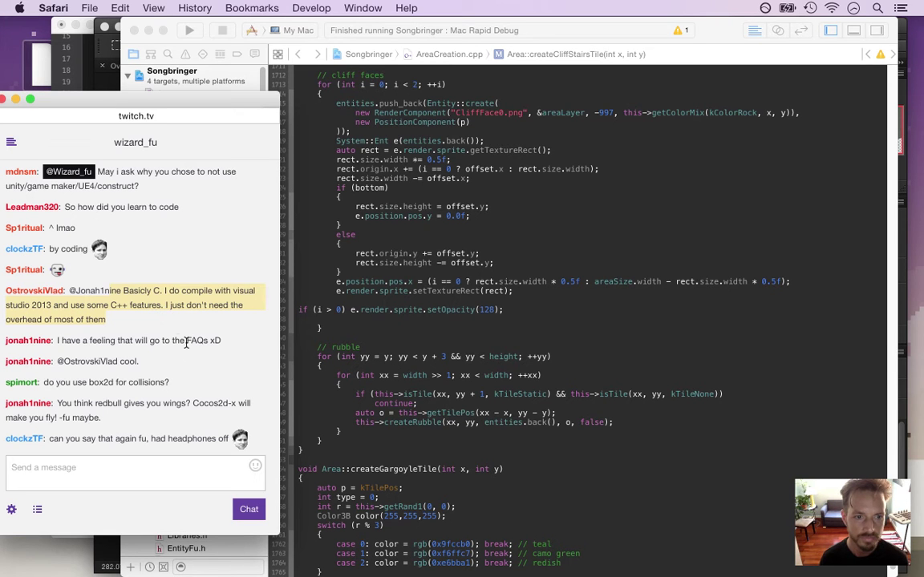
left_click_drag(56, 382, 140, 393)
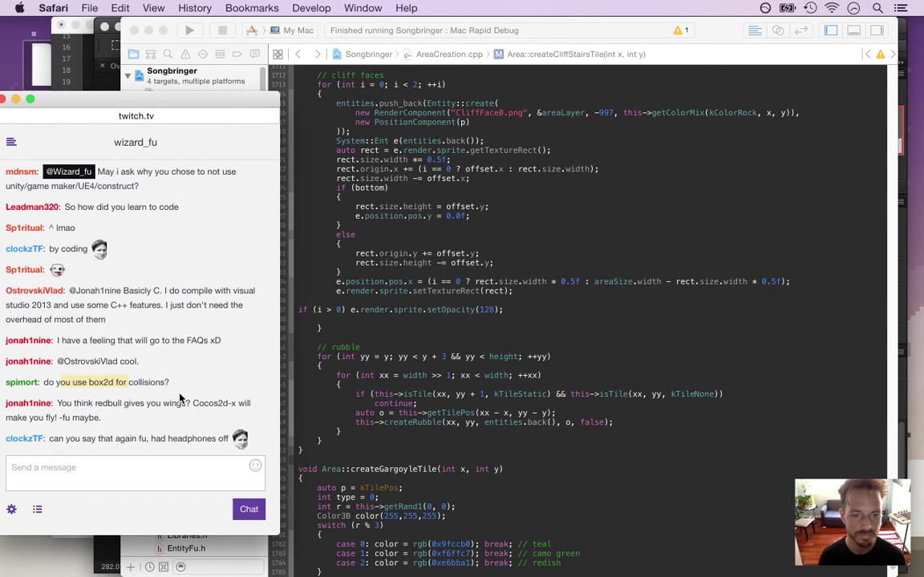
Step: Switch to Xcode, examine the CollisionComponent struct's members in Component.h, and return to AreaCreation.cpp
key("super+Tab")
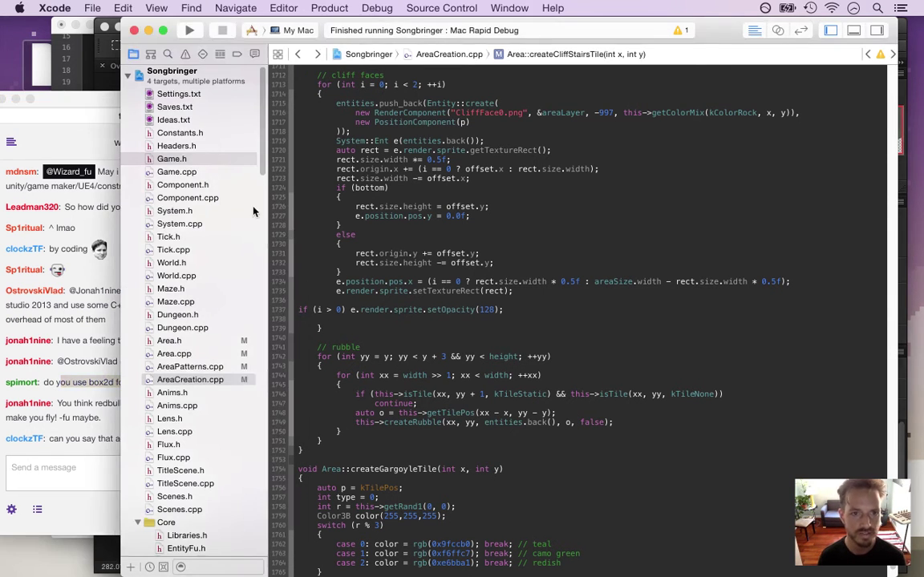
left_click(204, 185)
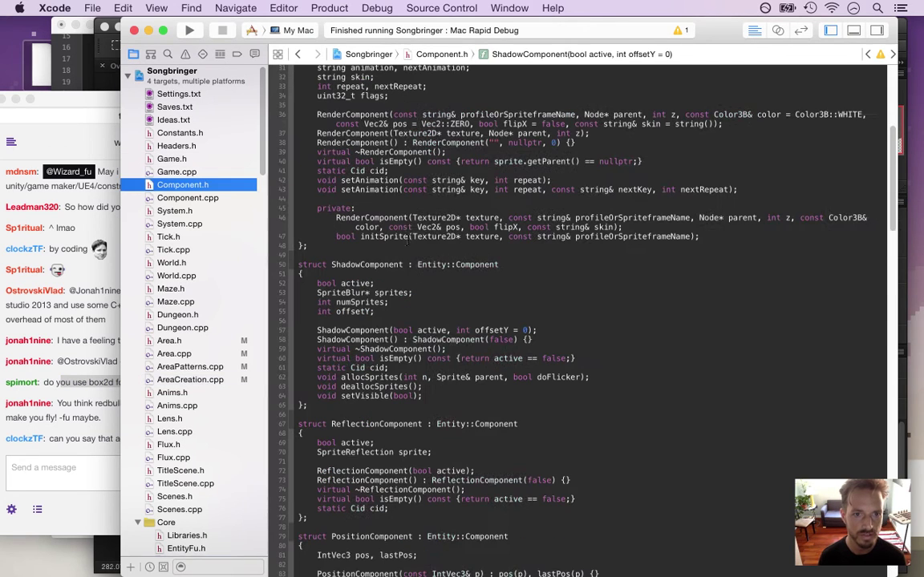
scroll(406, 228, "up", 10)
scroll(406, 228, "down", 9)
scroll(577, 321, "down", 15)
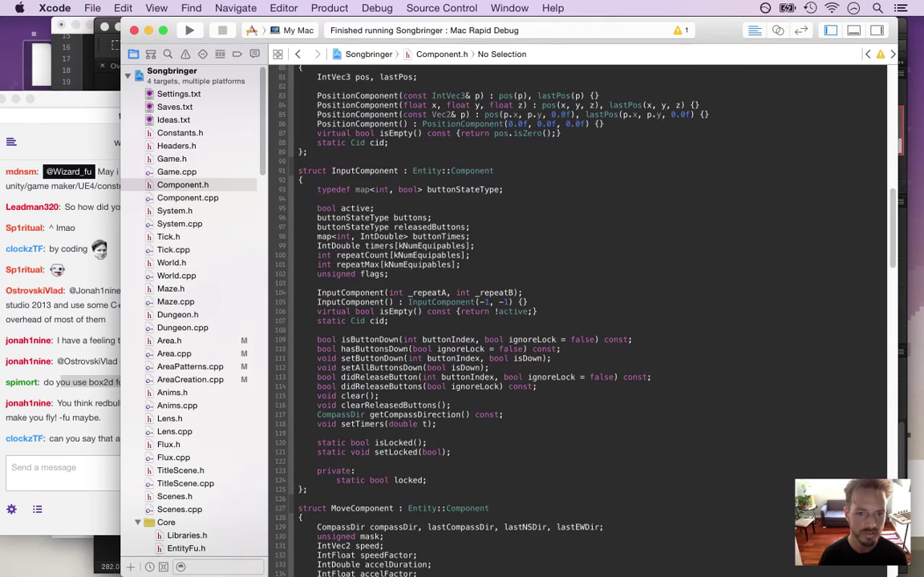
scroll(577, 321, "down", 15)
left_click(408, 321)
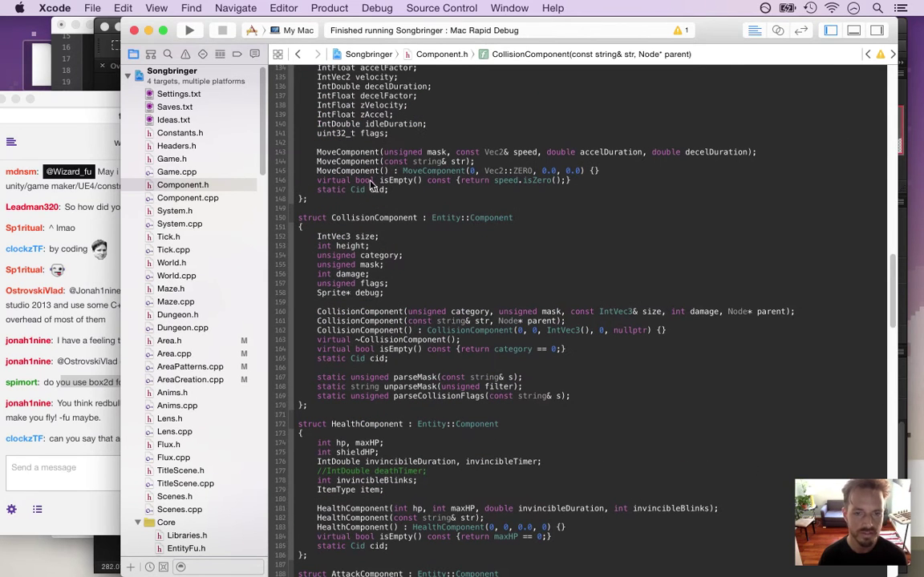
left_click_drag(301, 231, 422, 298)
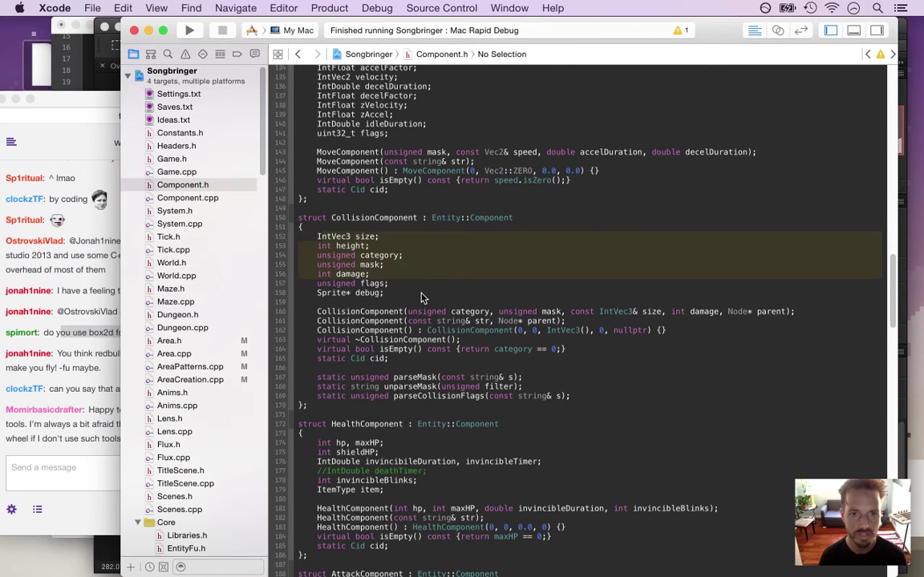
left_click(298, 56)
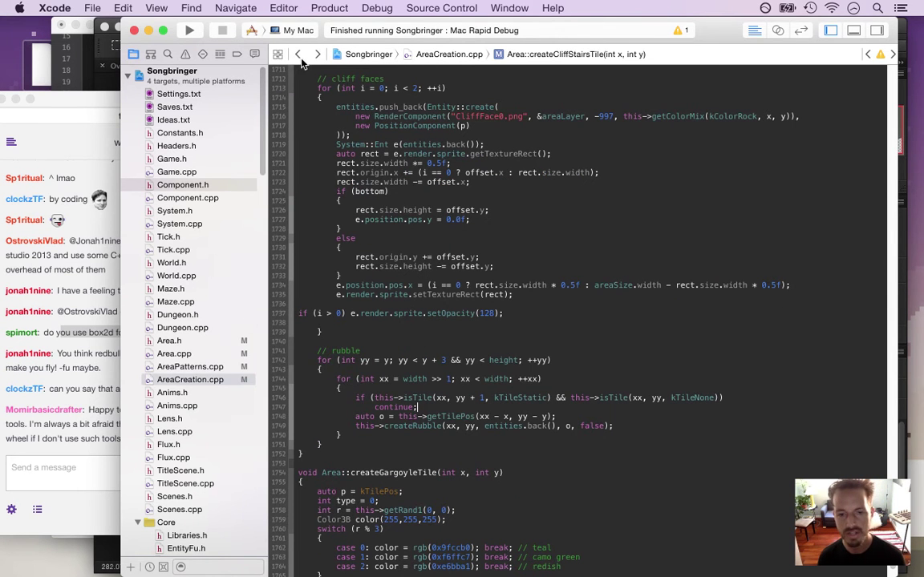
Step: Switch to the Twitch chat in Safari and read viewers' messages about box2d, Cocos2d-x and reinventing the wheel
left_click(98, 382)
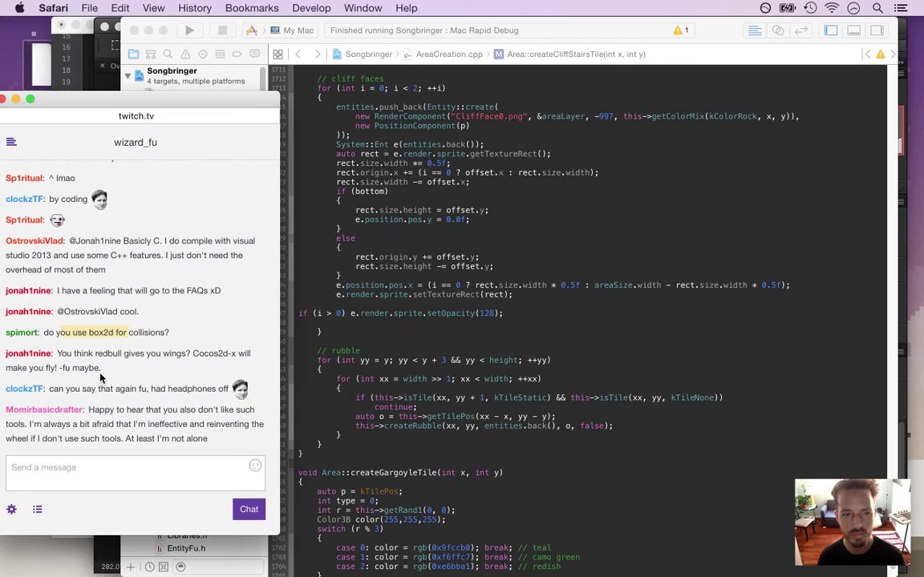
double_click(101, 332)
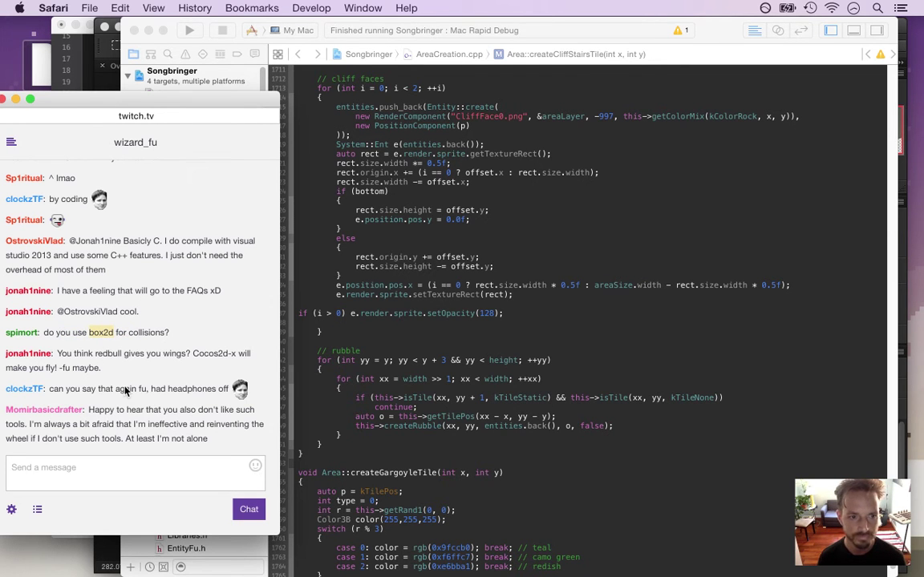
left_click_drag(84, 354, 128, 370)
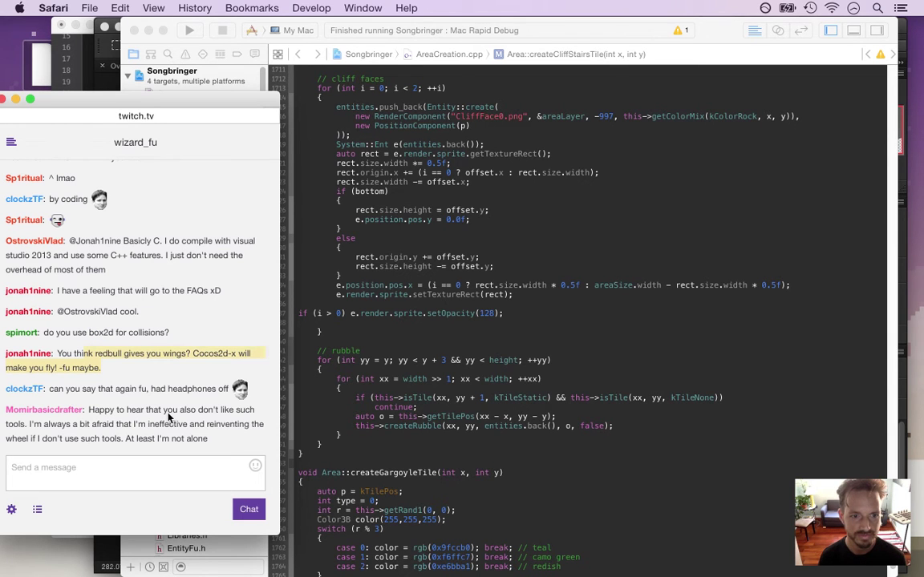
left_click_drag(115, 390, 203, 390)
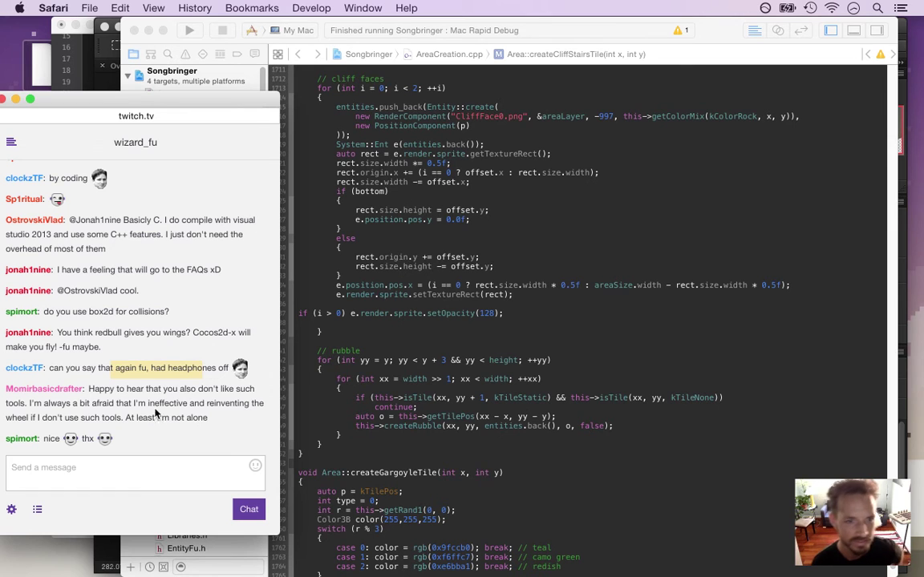
left_click_drag(102, 393, 127, 390)
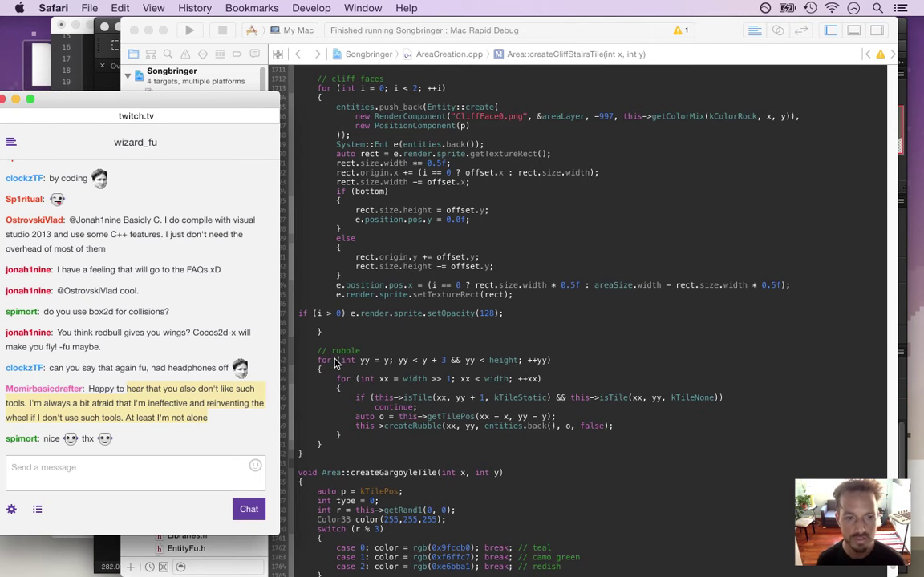
Step: Return to Xcode and examine the isTile condition and its continue line in the rubble loop
left_click(405, 342)
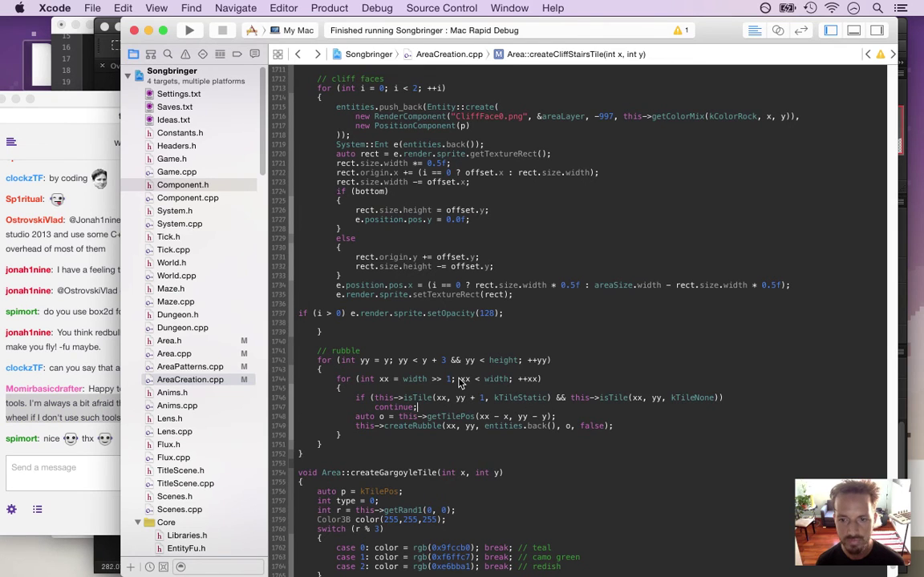
left_click(417, 416)
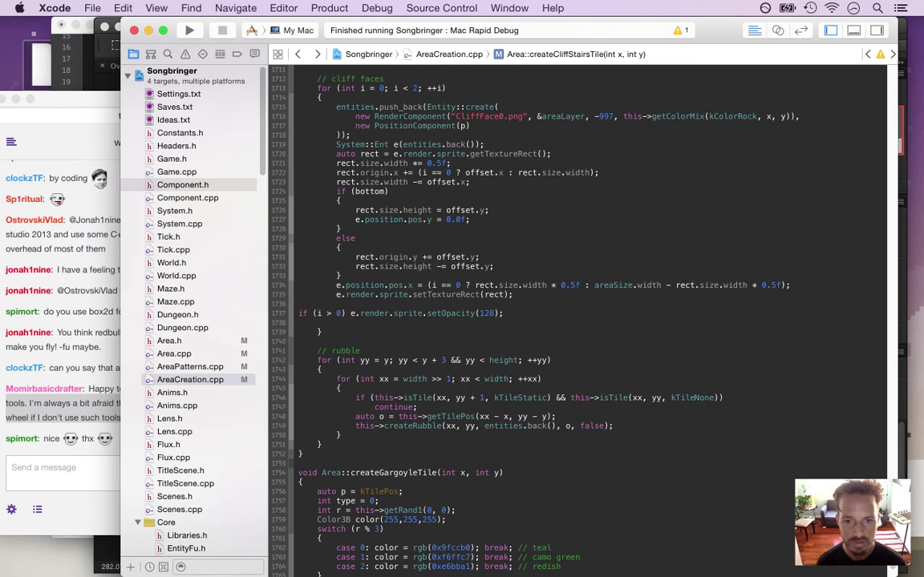
key("Up")
key("Up")
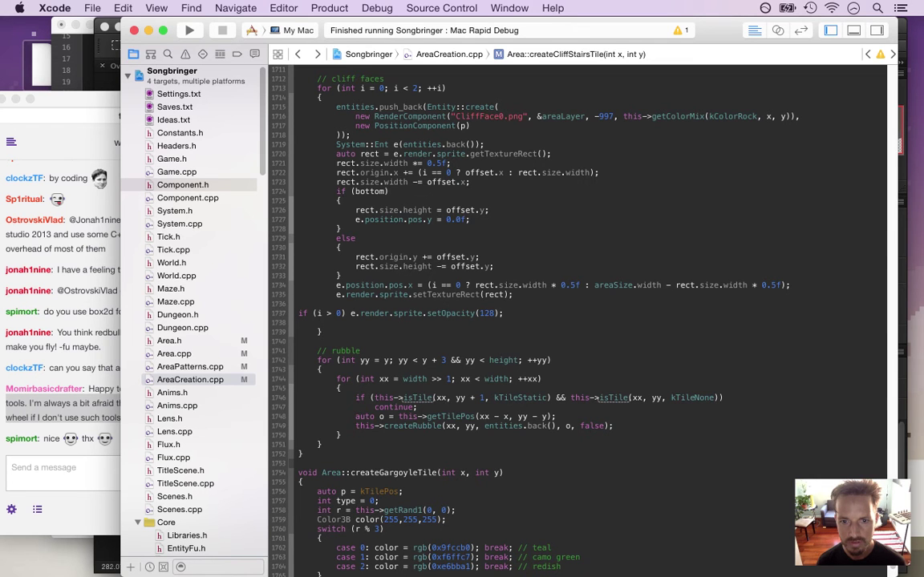
key("super+Left")
key("shift+Down")
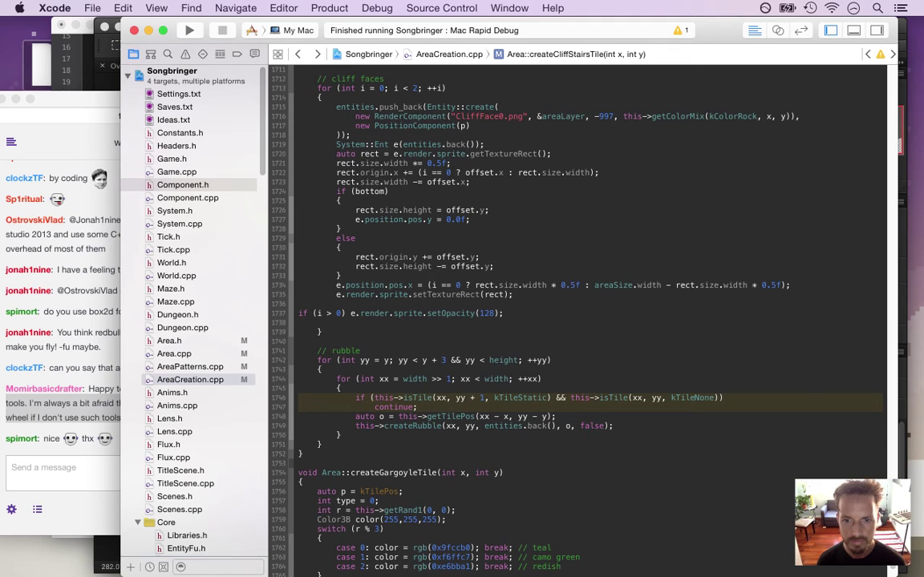
Step: Run the game, walk the character through the rubble along the cliff right of the stairs to check its placement, and quit
key("super+r")
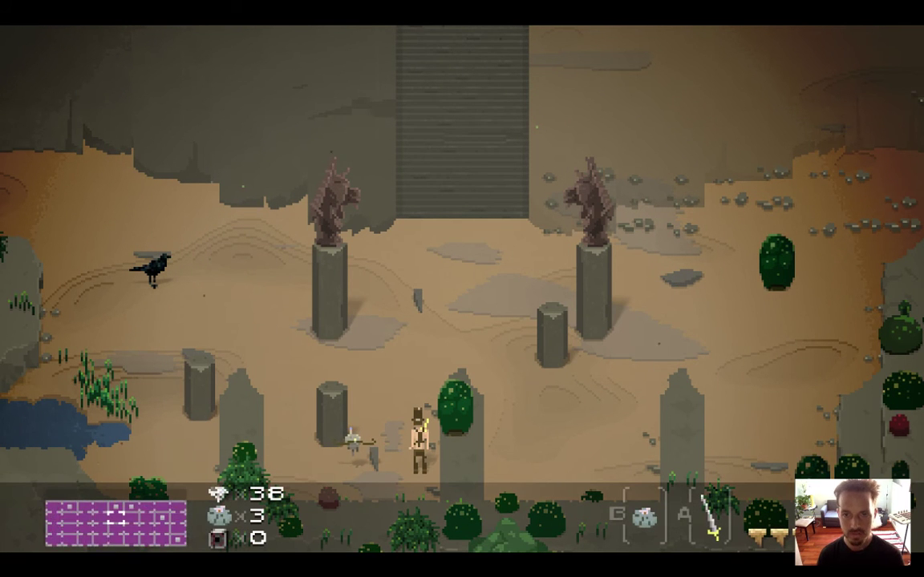
key("Up")
key("Up")
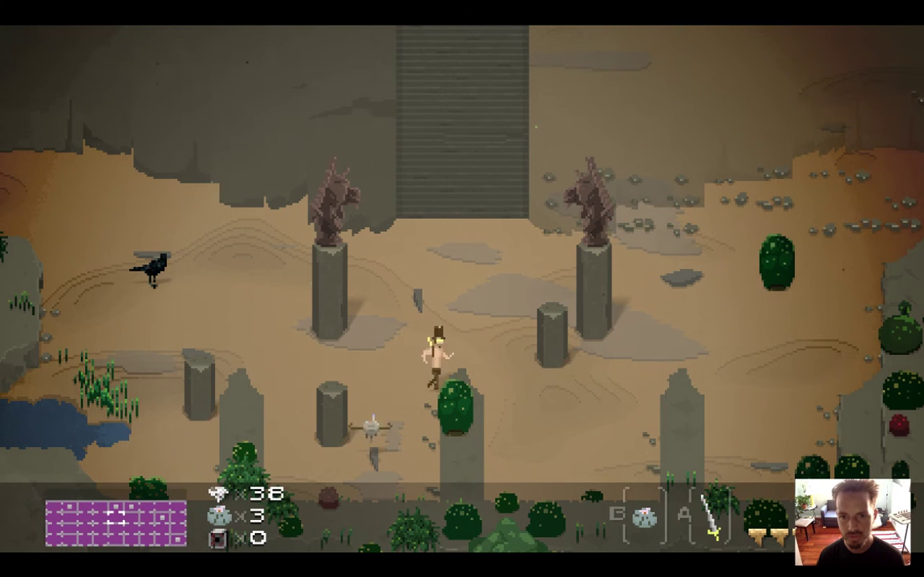
key("Right")
key("Up")
key("Right")
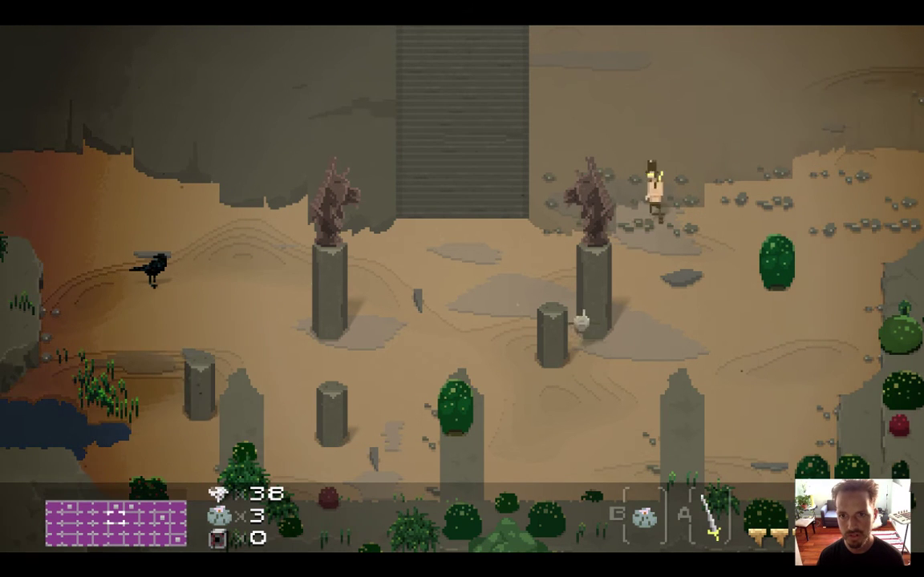
key("Up")
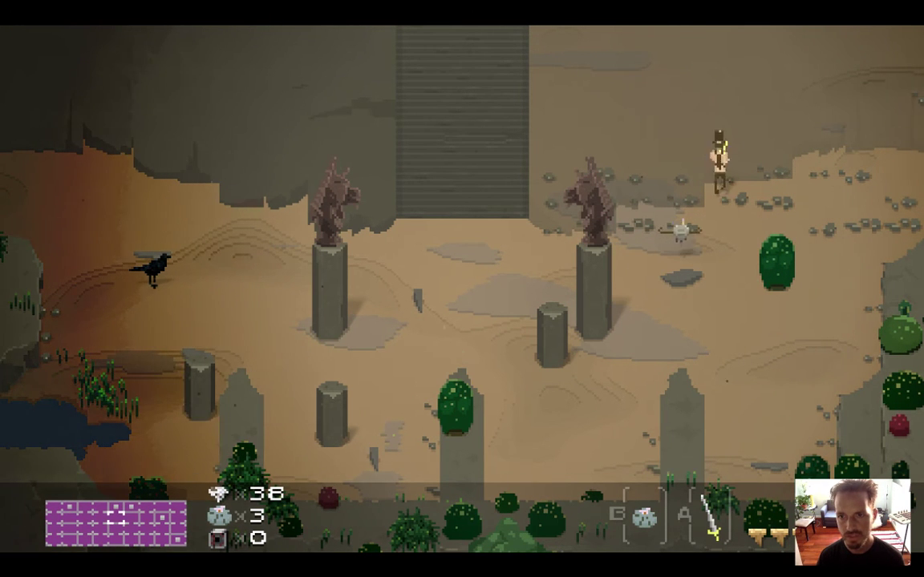
key("Right")
key("Up")
key("Down")
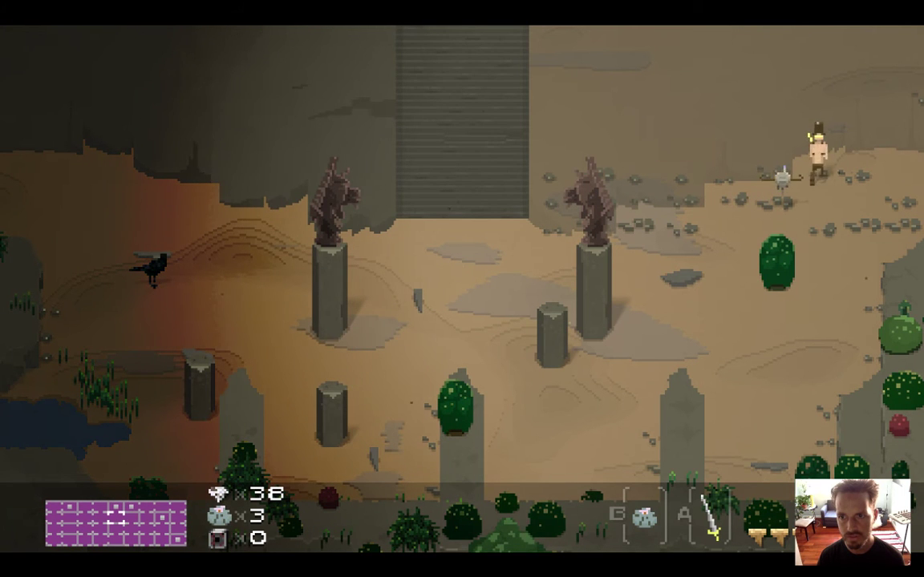
key("Right")
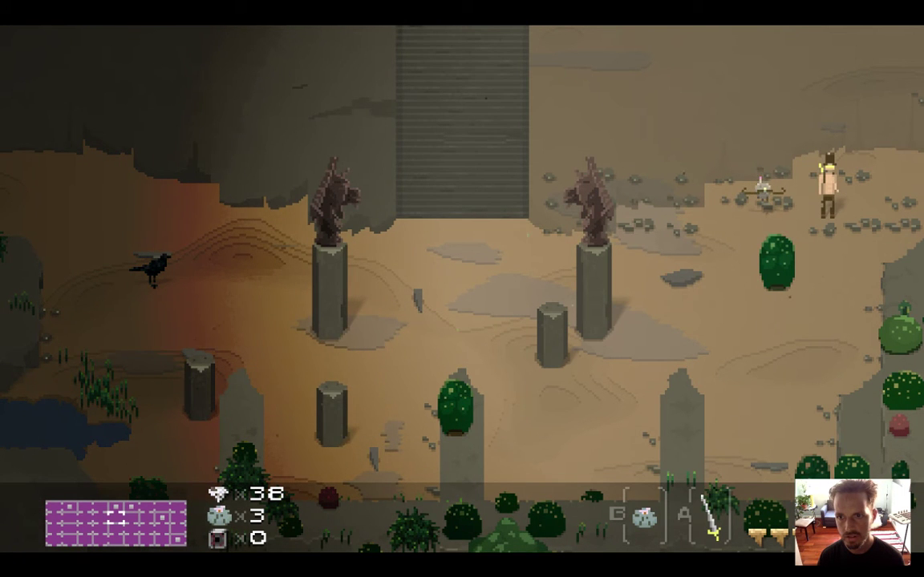
key("super+q")
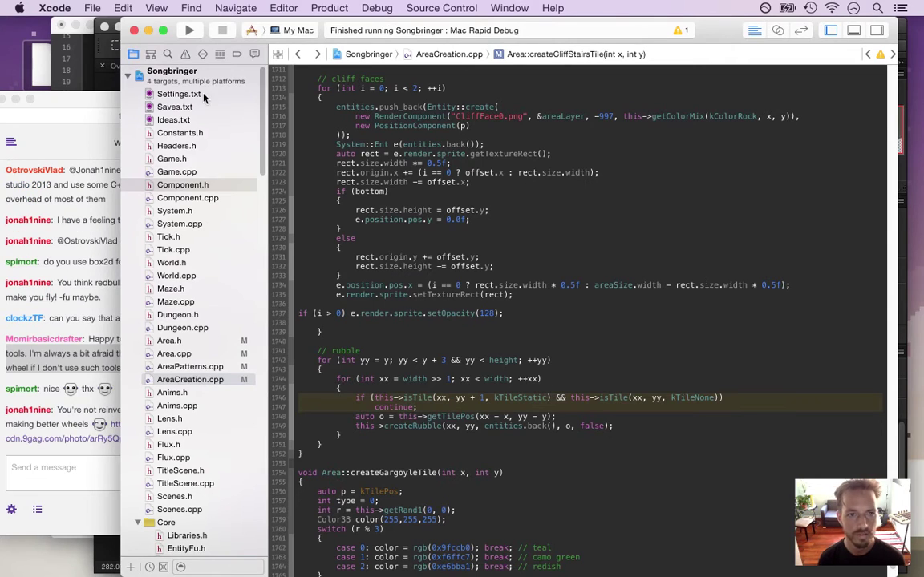
Step: Set drawDebug to 1 in Settings.txt, save the file and run the game
left_click(182, 94)
type("1")
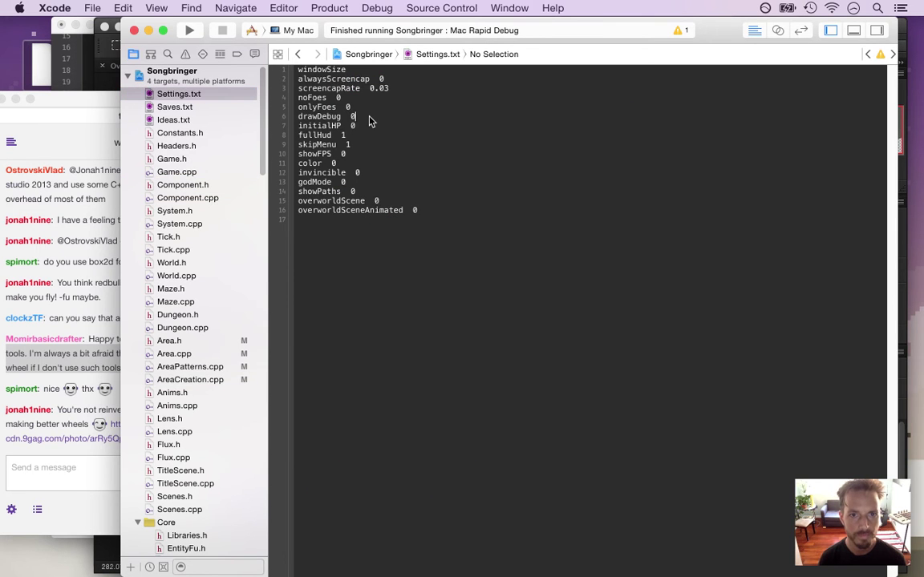
key("super+s")
key("super+r")
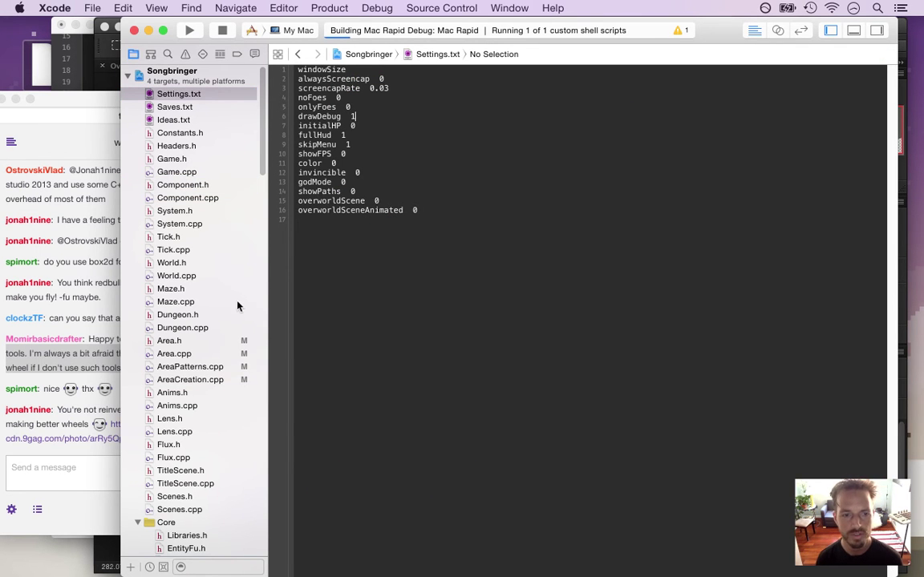
left_click(95, 362)
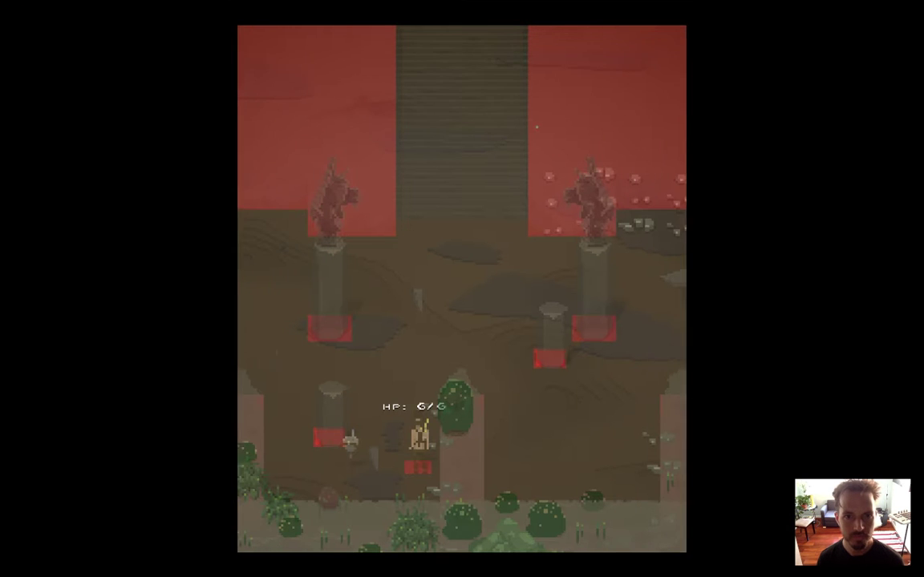
Step: Walk the character up toward the cliff right of the stairs to examine the collision boxes, and quit the game
key("Up")
key("Right")
key("Up")
key("Up")
key("Right")
key("Escape")
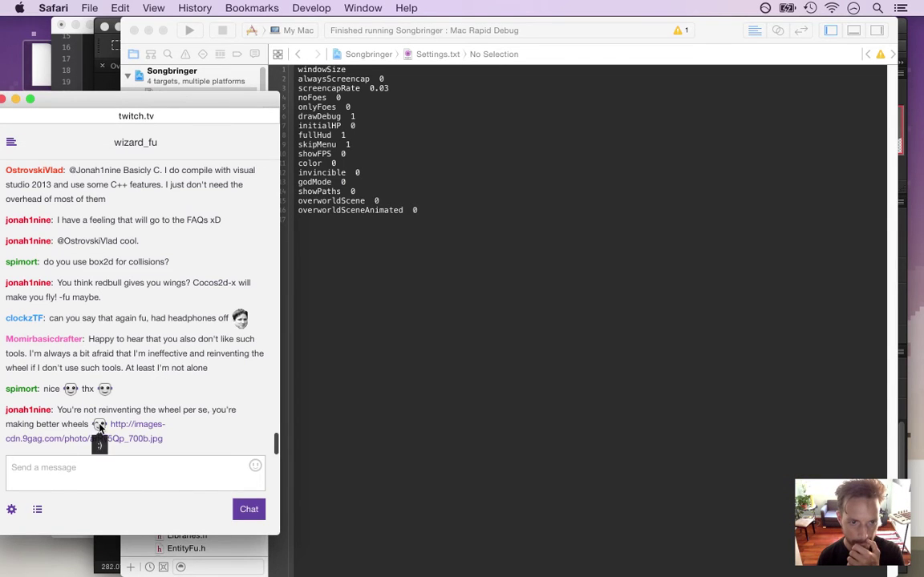
Step: Open the 9gag image link posted in the Twitch chat, view the picture and close its window
right_click(137, 426)
left_click(208, 371)
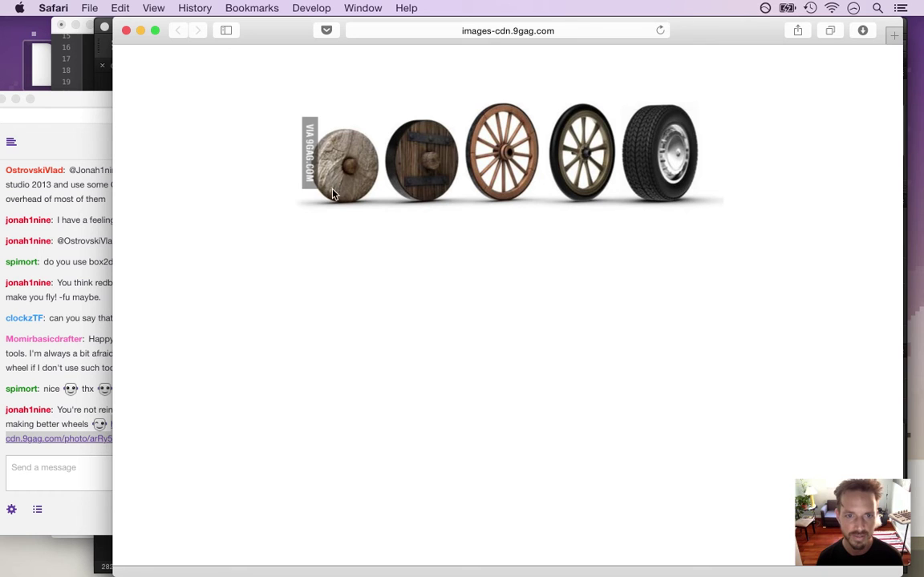
key("super+w")
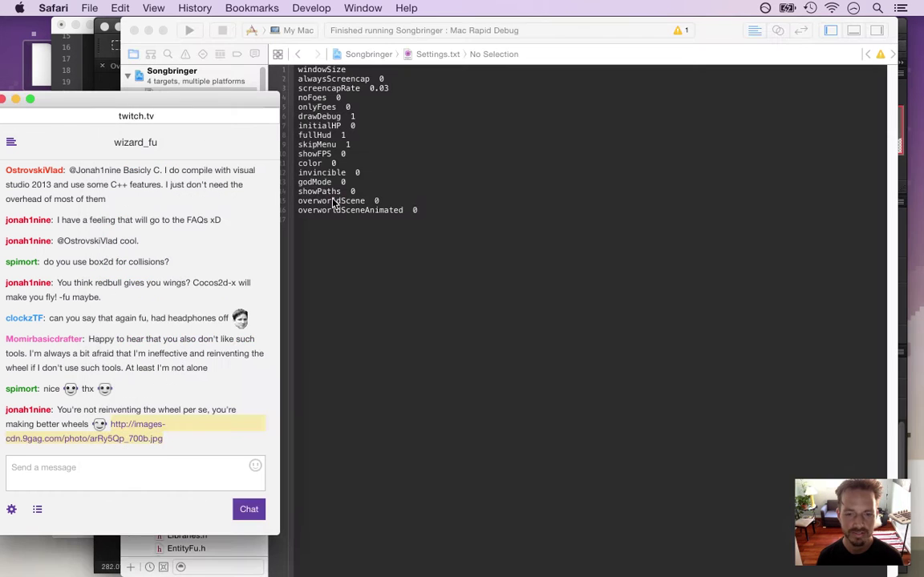
Step: Return to AreaCreation.cpp in Xcode and swap the rubble loop headers so the xx loop encloses the yy loop
left_click(361, 251)
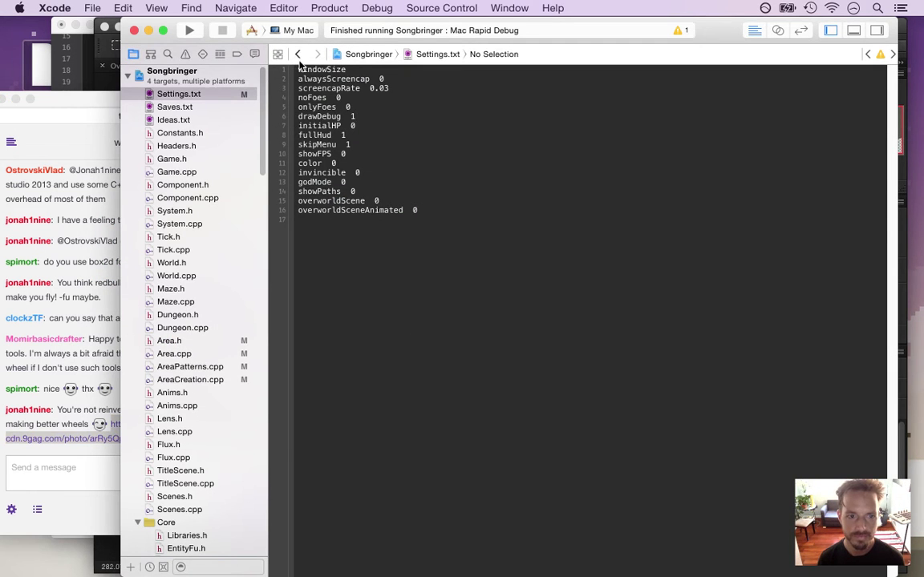
left_click(297, 53)
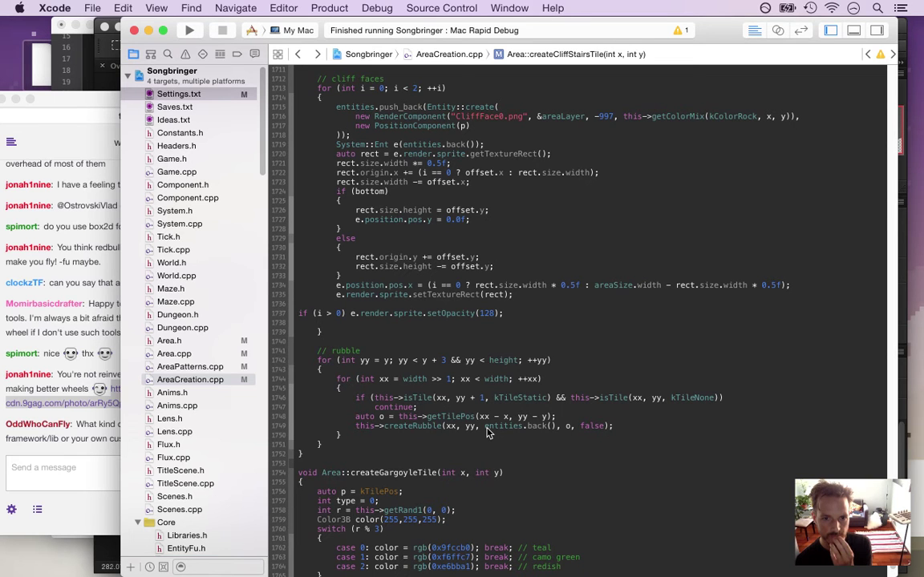
key("Up")
key("Up")
key("Up")
key("Up")
key("Up")
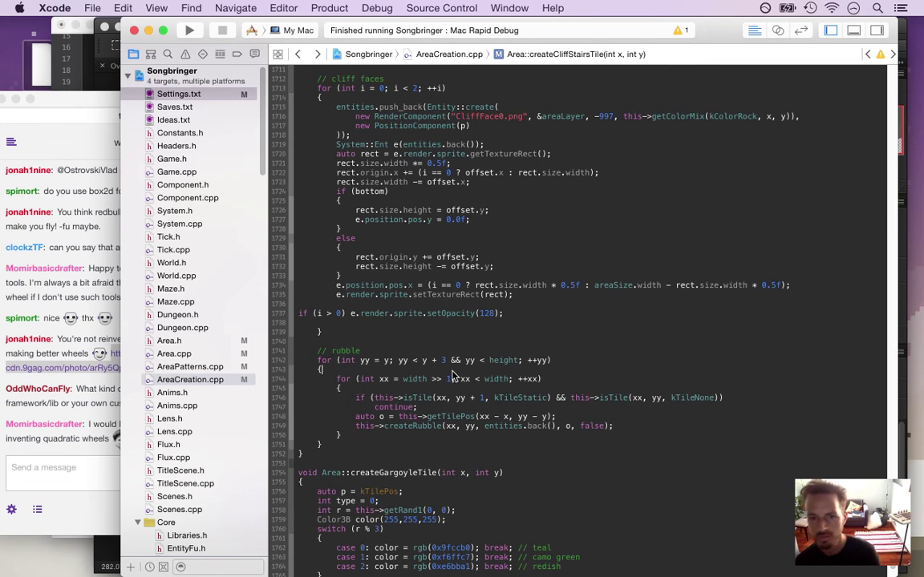
key("shift+Down")
key("shift+Down")
key("super+x")
key("super+v")
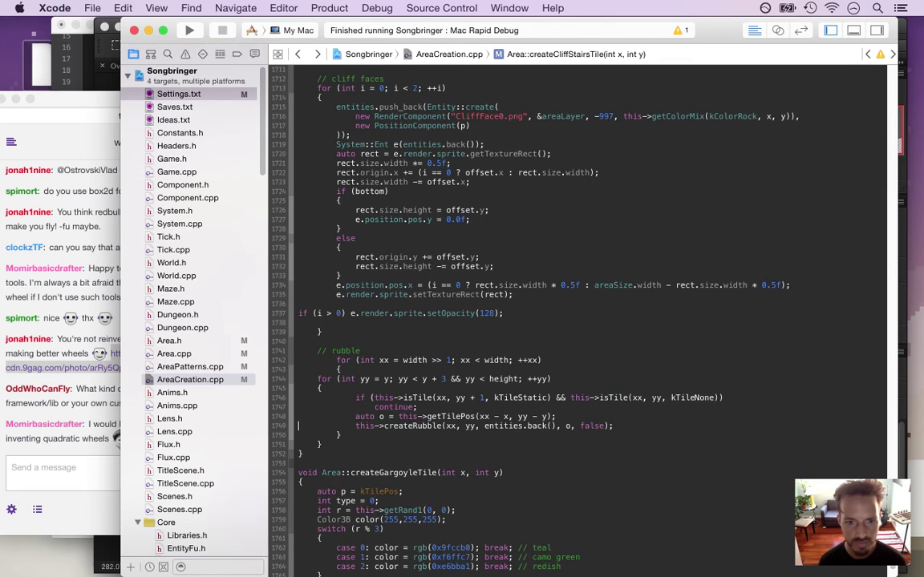
Step: Correct the indentation of the swapped xx and yy loop headers and their opening braces in the rubble section
key("Up")
key("Up")
key("Up")
key("Up")
key("super+[")
key("Down")
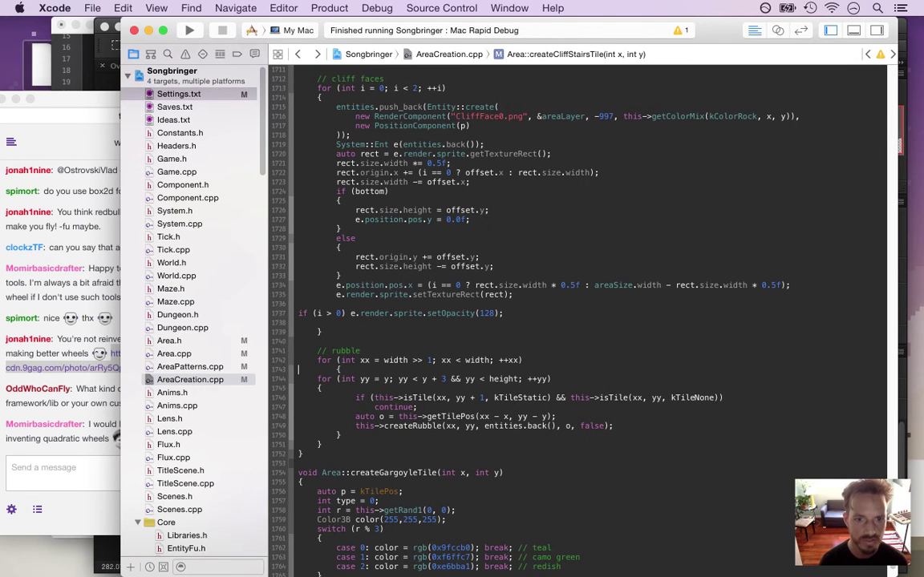
key("super+]")
key("Down")
key("super+]")
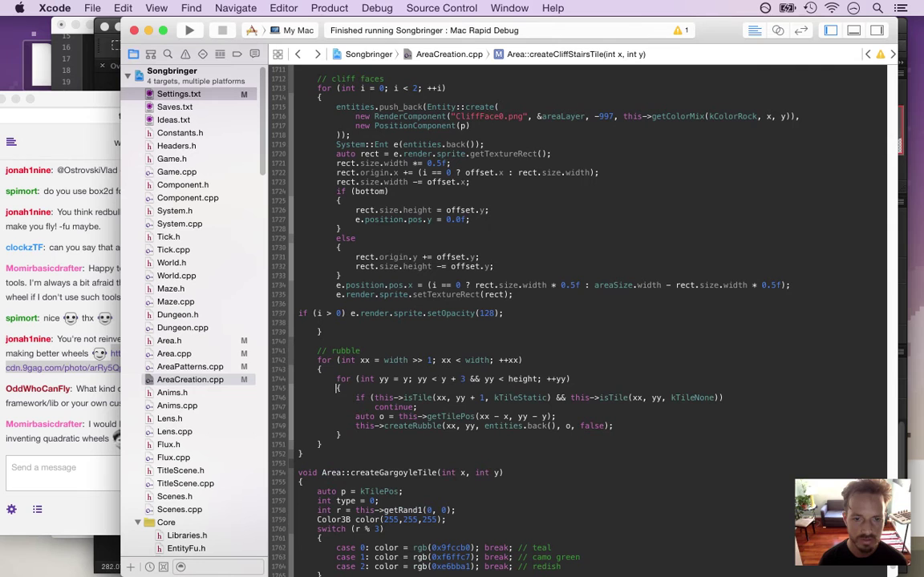
left_click(404, 407)
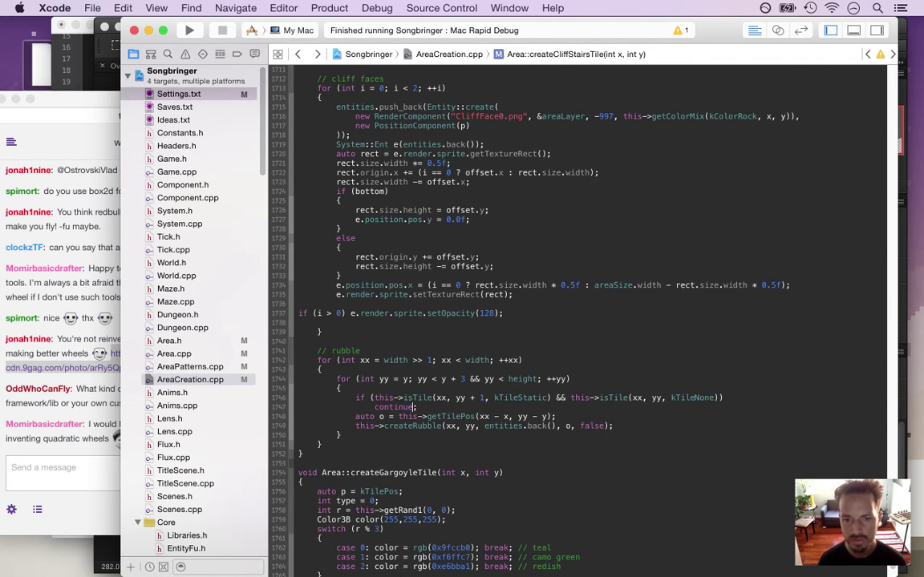
Step: Replace the continue statement in the rubble loop's isTile check with break;
key("BackSpace")
key("BackSpace")
key("BackSpace")
key("BackSpace")
key("BackSpace")
key("BackSpace")
key("BackSpace")
key("BackSpace")
type("break;")
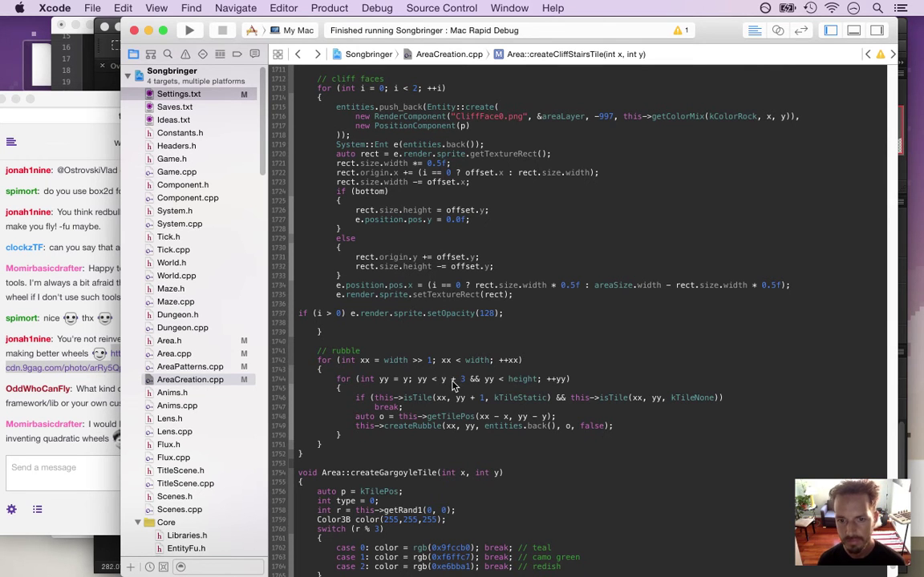
Step: Undo the break edit and the loop swap so the yy loop encloses the xx loop in the rubble section
key("super+z")
key("super+z")
key("super+z")
key("super+z")
key("super+z")
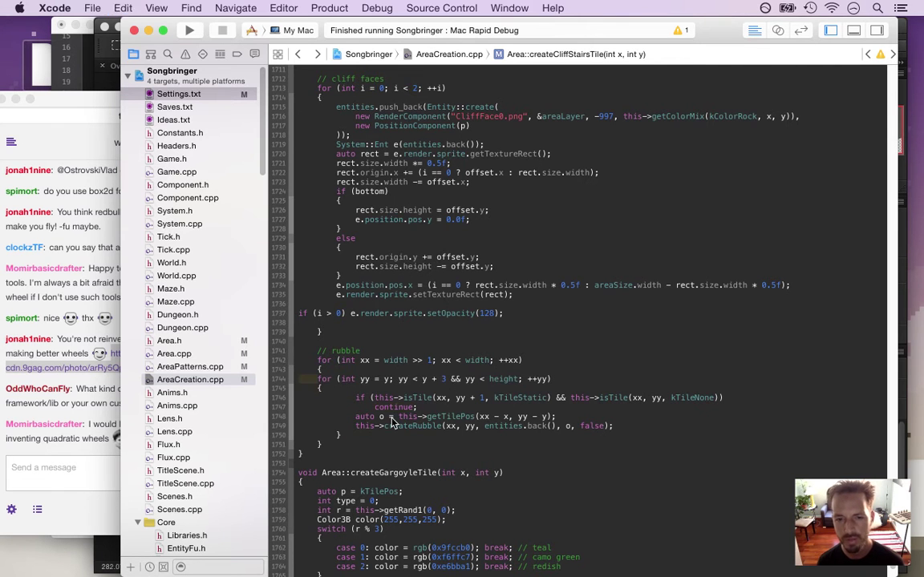
key("super+shift+z")
key("super+shift+z")
key("super+shift+z")
key("super+shift+z")
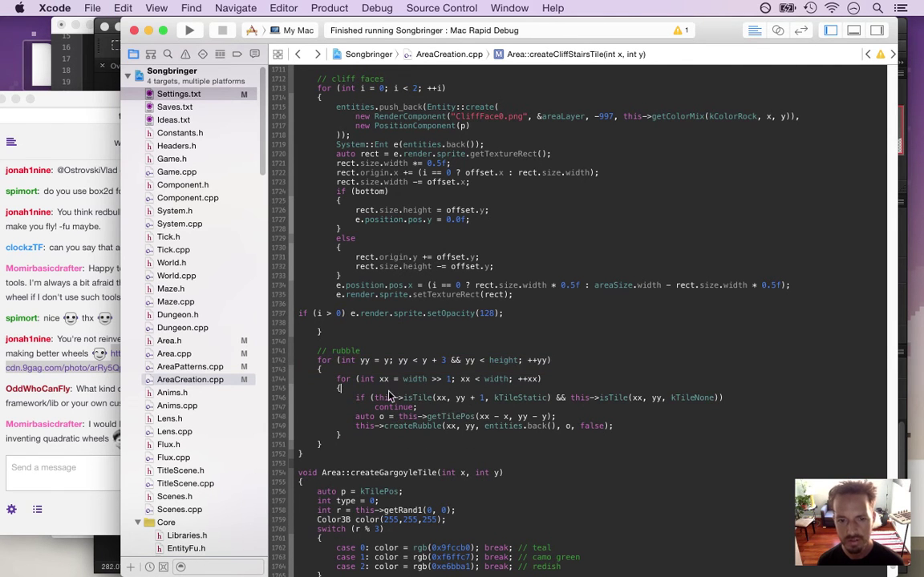
Step: Negate the whole isTile condition in the rubble loop by wrapping it in !( ), and build the project
left_click_drag(405, 399, 714, 398)
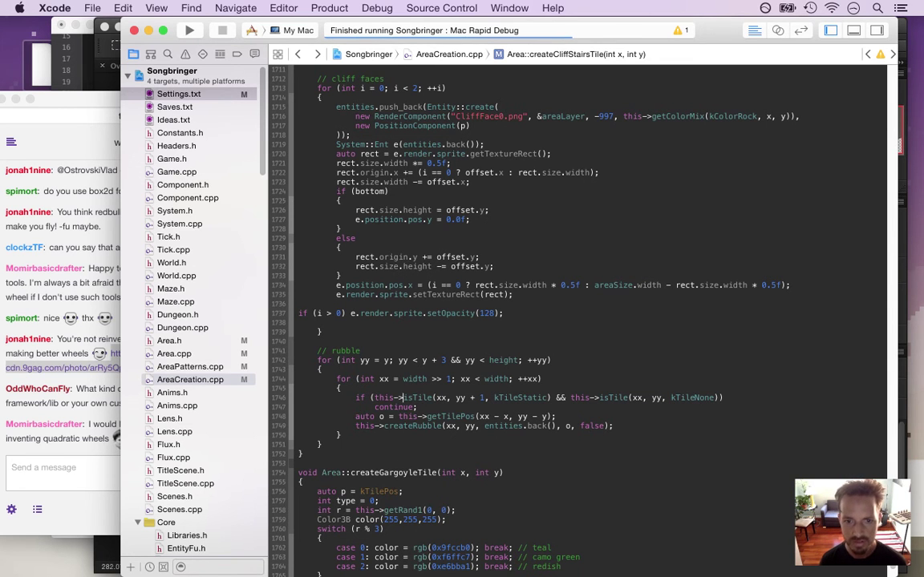
type("!(")
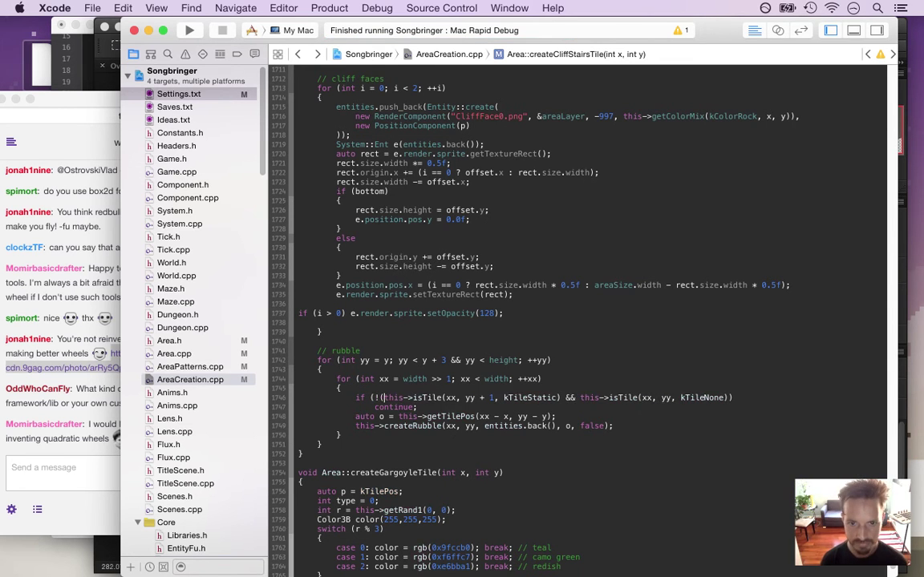
key("BackSpace")
key("BackSpace")
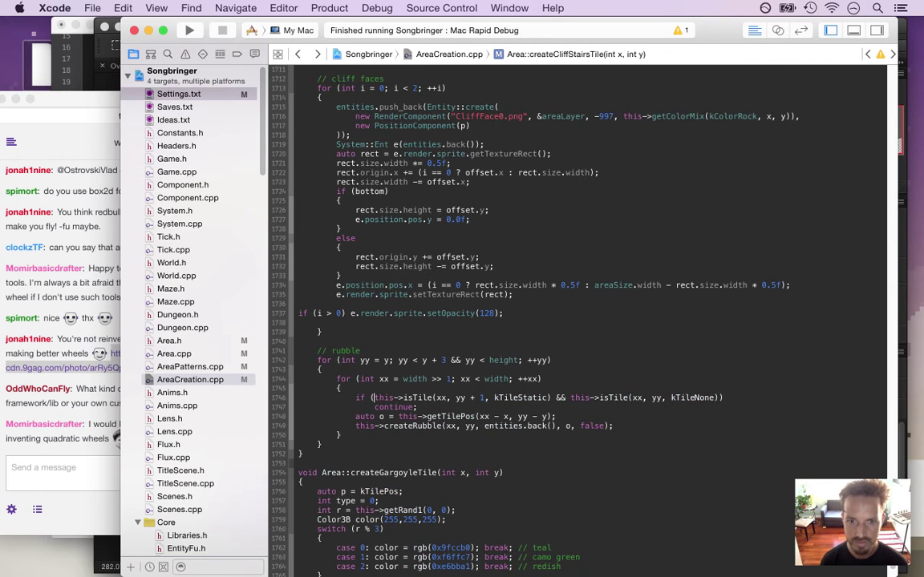
type("!(")
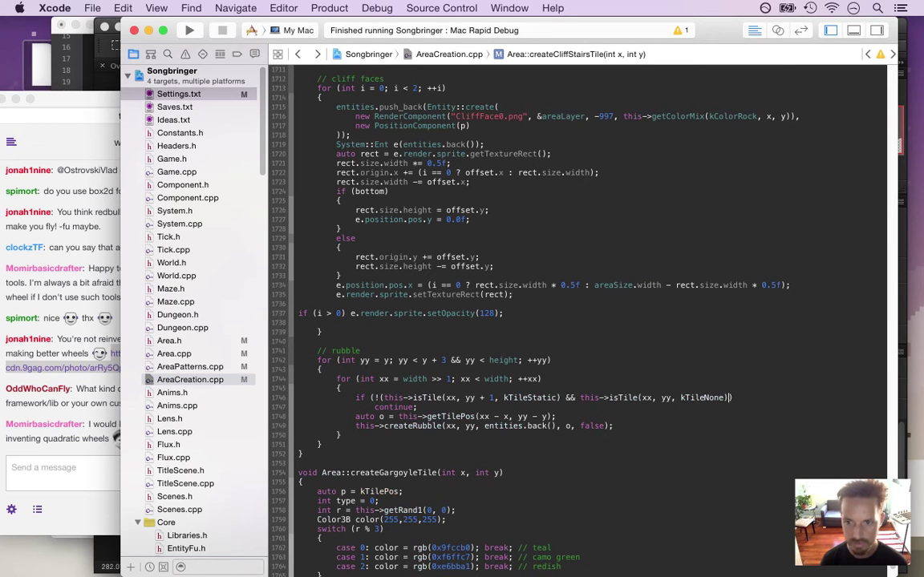
type(")")
key("super+b")
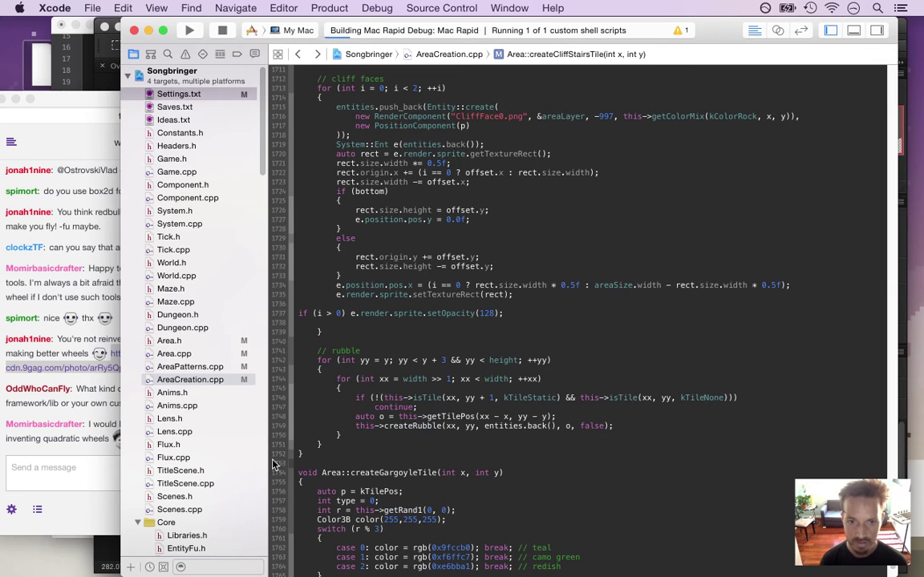
Step: Bring the Twitch chat forward and highlight the viewer's question about which ECS is used
left_click(89, 401)
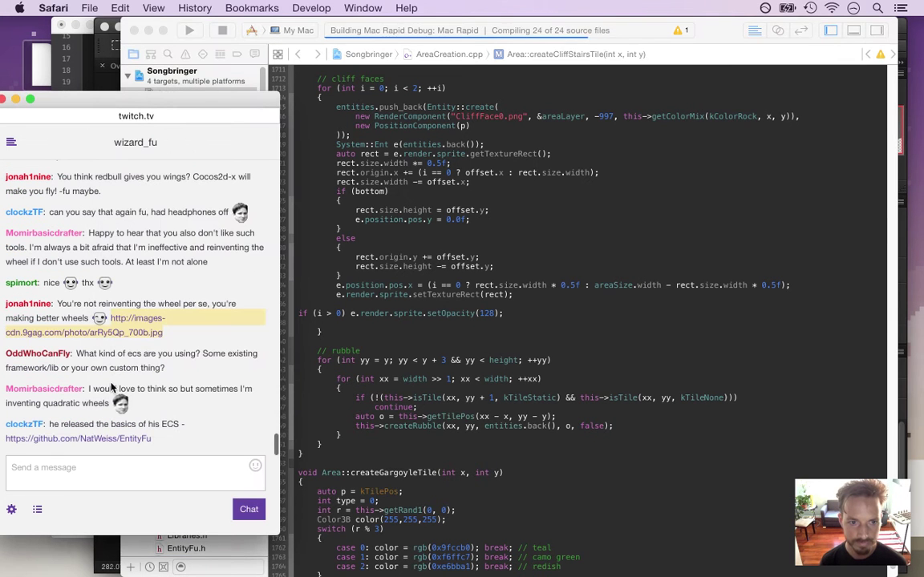
left_click(88, 357)
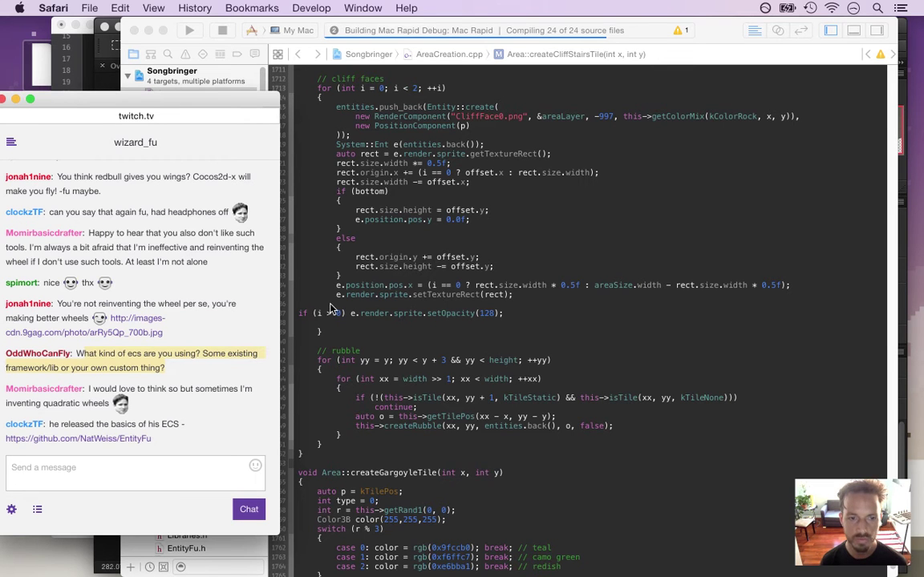
left_click(128, 354, "shift")
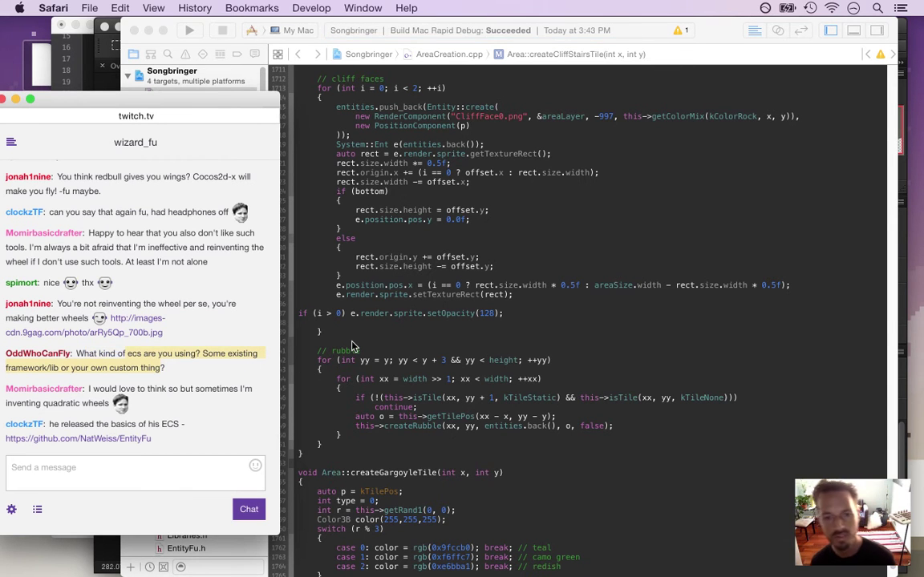
key("super+Tab")
key("super+Tab")
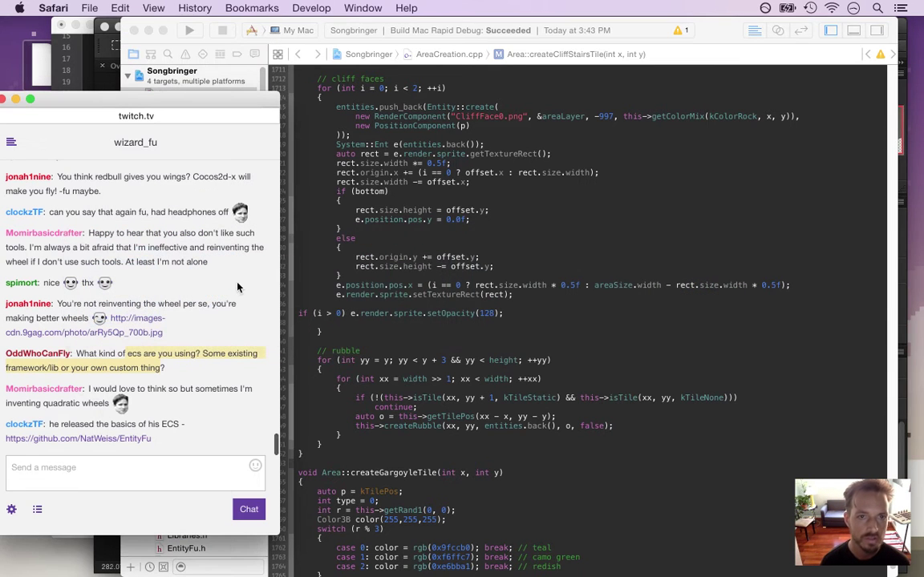
Step: Open the EntityFu repository on GitHub in a new Safari window and select its address
key("super+n")
type("e")
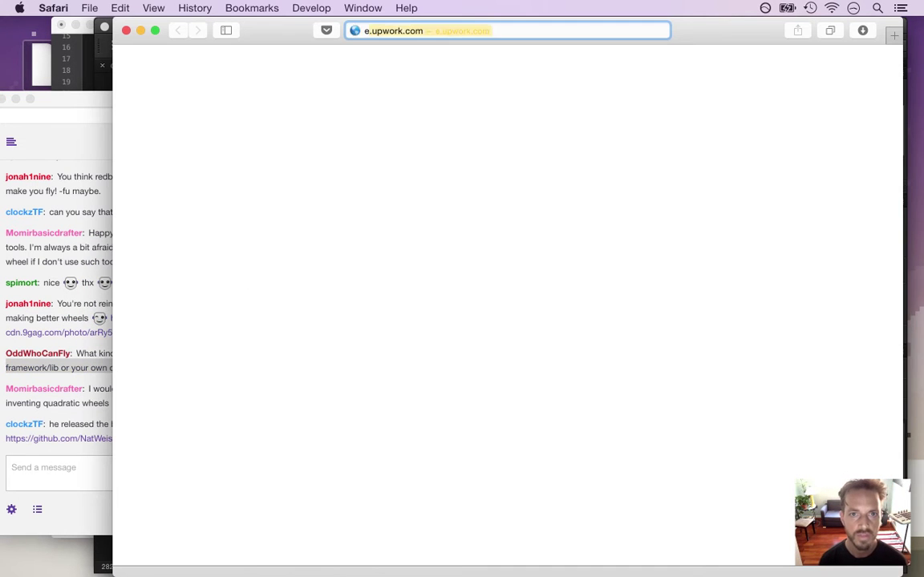
key("BackSpace")
key("BackSpace")
type("github.com")
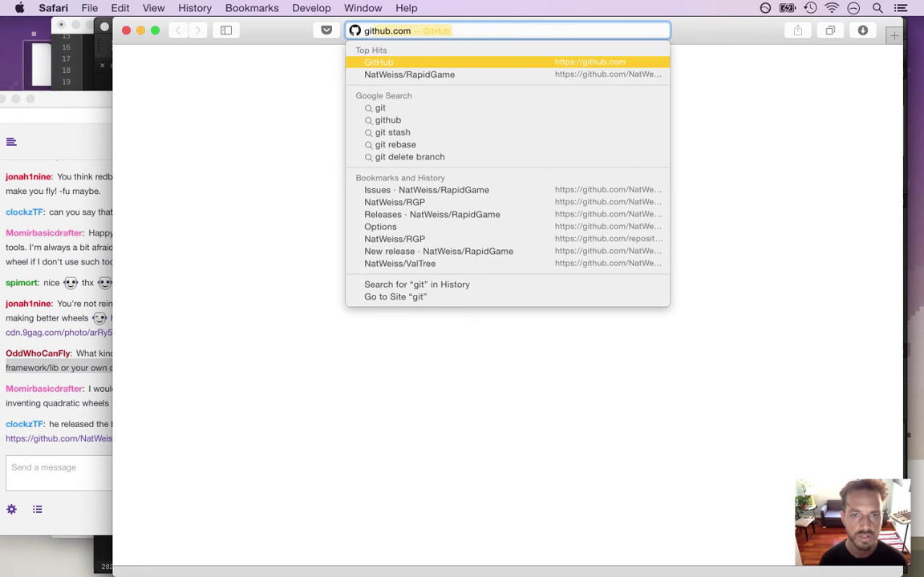
type("/natweiss/valtree")
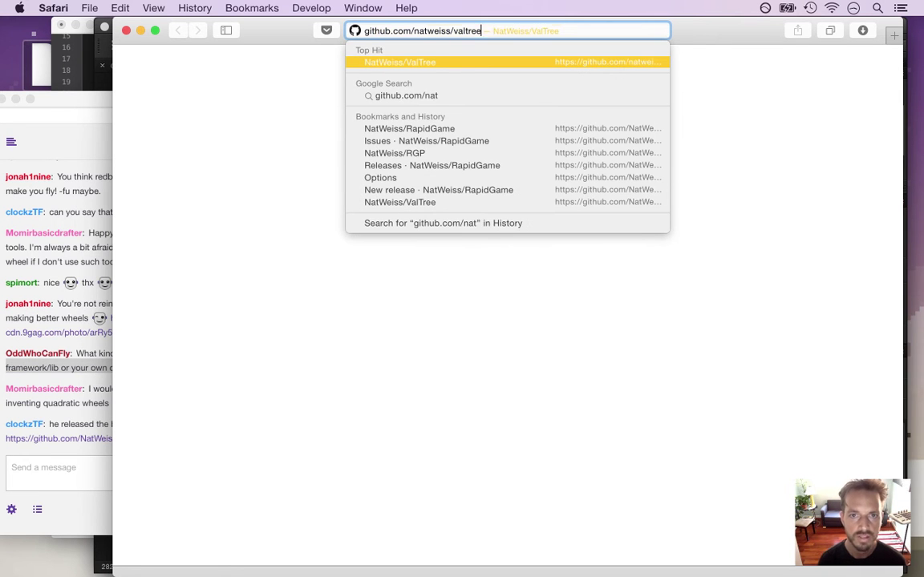
key("BackSpace")
key("BackSpace")
key("BackSpace")
key("BackSpace")
key("BackSpace")
type("entityfu")
key("Return")
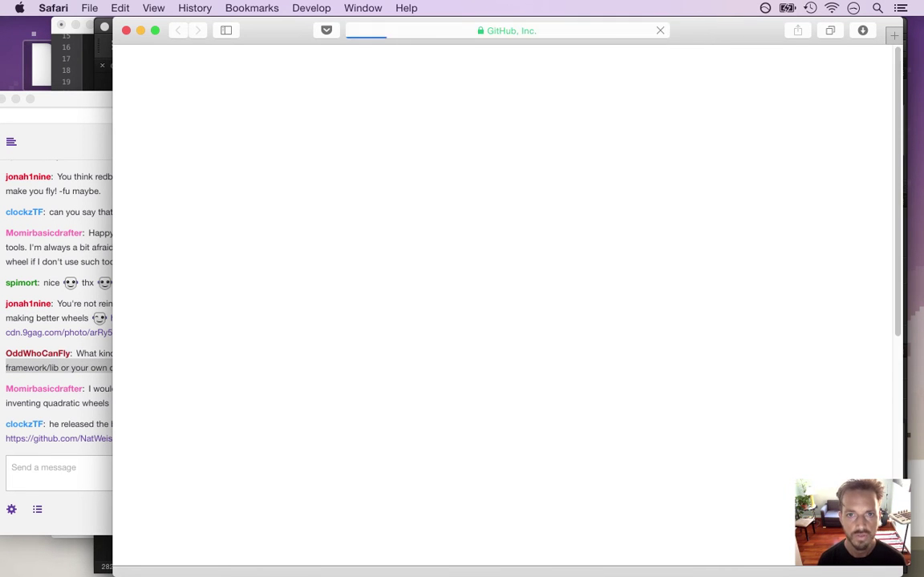
left_click(522, 30)
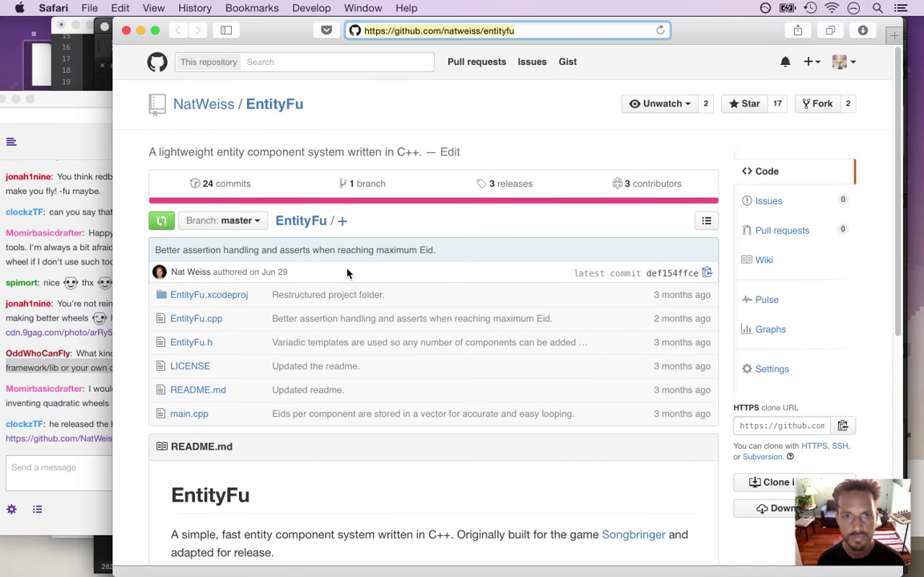
Step: Highlight the chat message about inventing quadratic wheels and close the EntityFu repository window
left_click(92, 473)
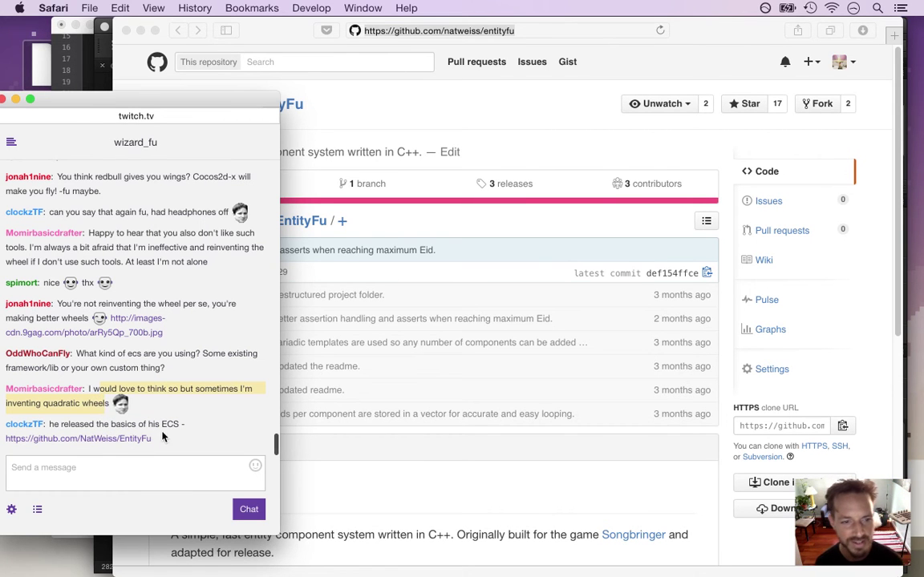
left_click(387, 484)
key("cmd+w")
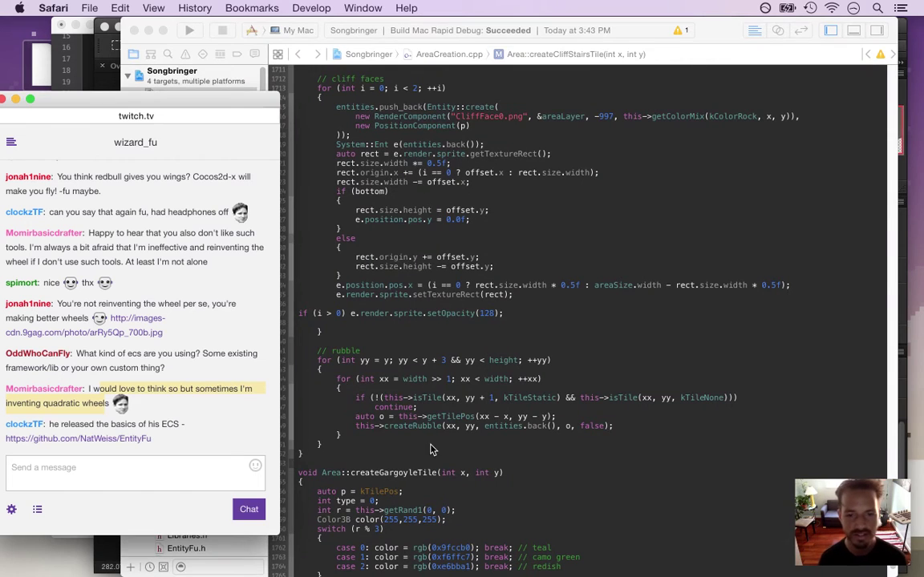
Step: Return to Xcode, run the game, walk the character up and right to inspect the rubble near the cliff, and quit
left_click(430, 445)
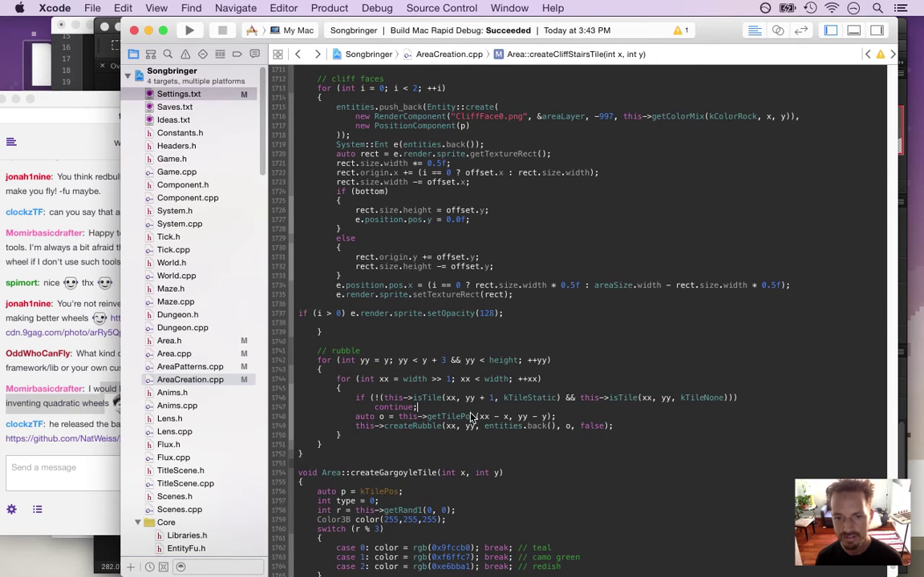
left_click(416, 416)
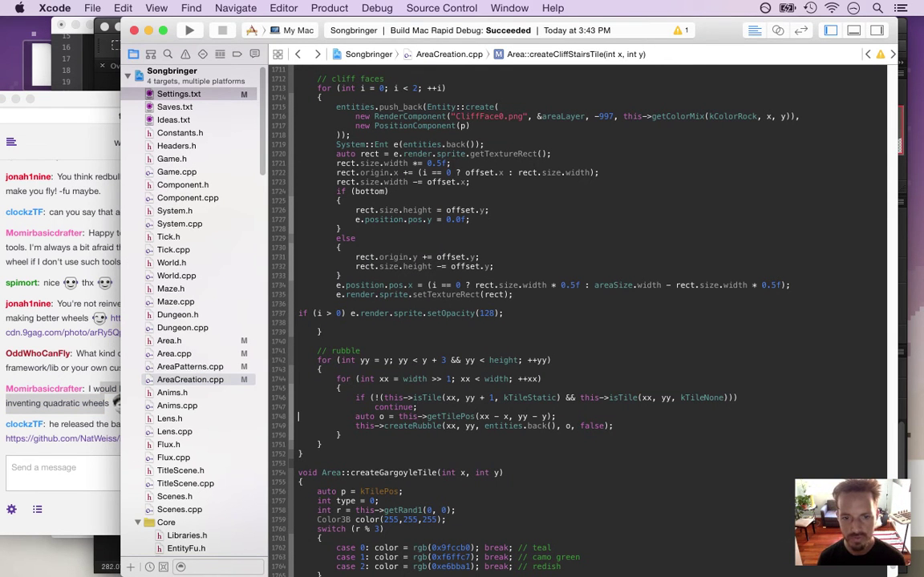
key("super+r")
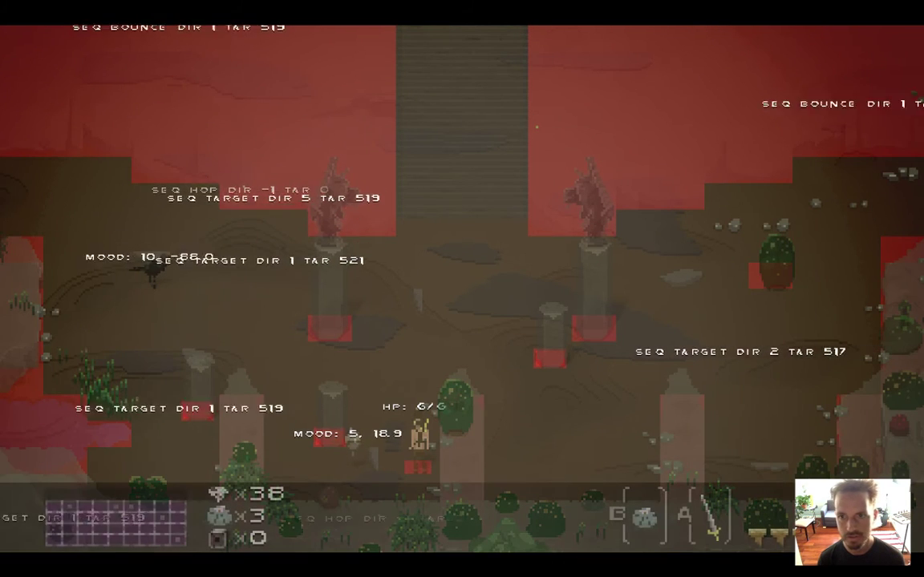
key("Up")
key("Right")
key("Up")
key("Up")
key("Right")
key("super+q")
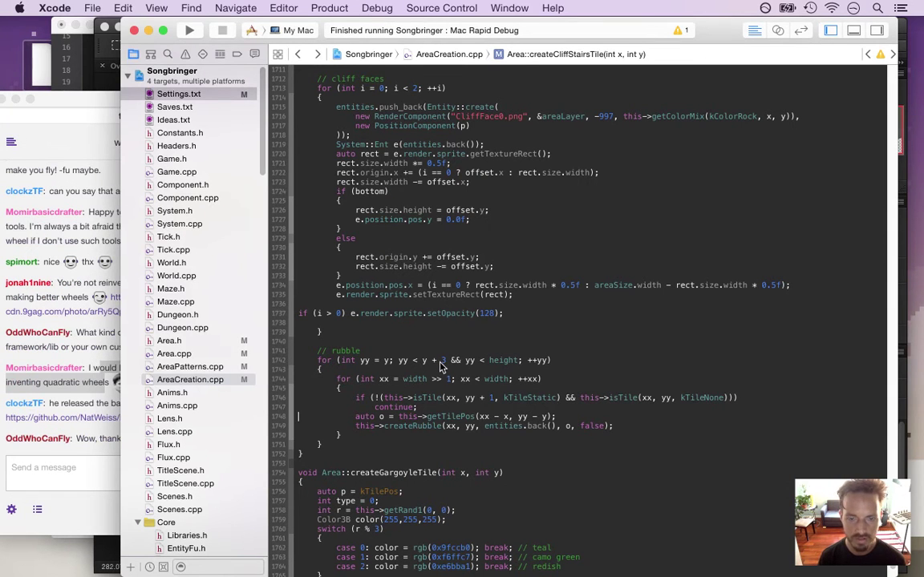
Step: Make the rubble section's yy loop start at y - 1 and run the game
left_click(387, 361)
type("- 1")
key("cmd+r")
Step: Switch to the Twitch chat and highlight the viewer's latest message about looking into the ECS
left_click(95, 398)
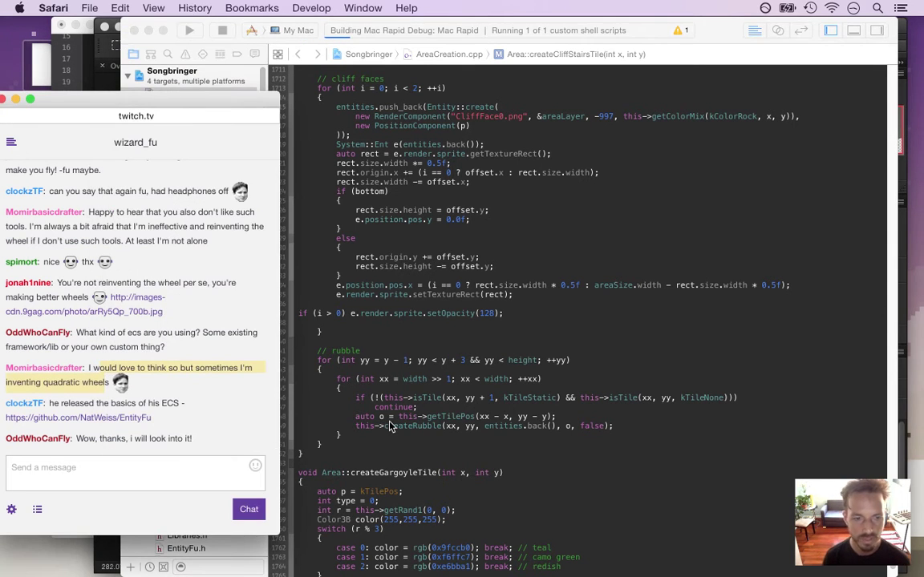
left_click(391, 428)
left_click(95, 446)
left_click_drag(93, 439, 209, 444)
left_click(157, 441)
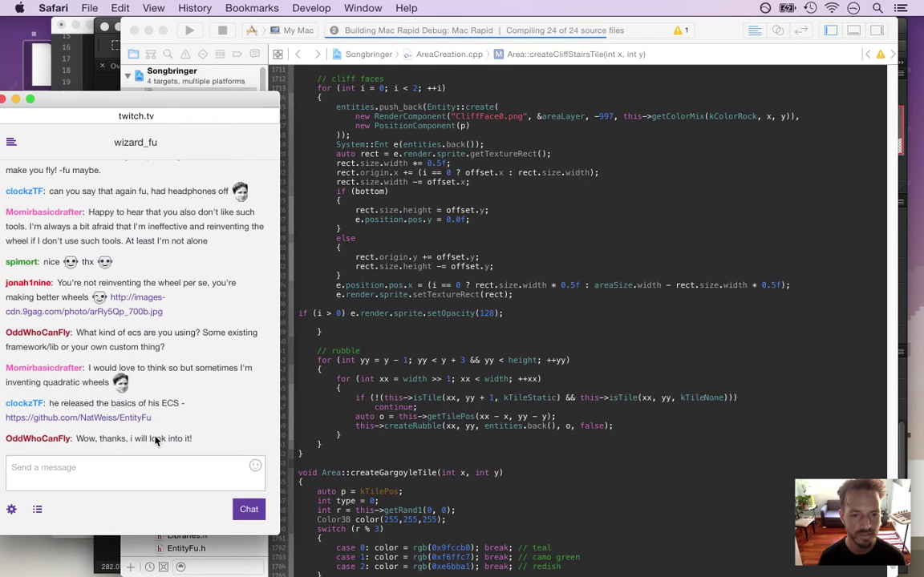
Step: Return to Xcode and open the unused variable 'r' warning in AreaPatterns.cpp
left_click(404, 378)
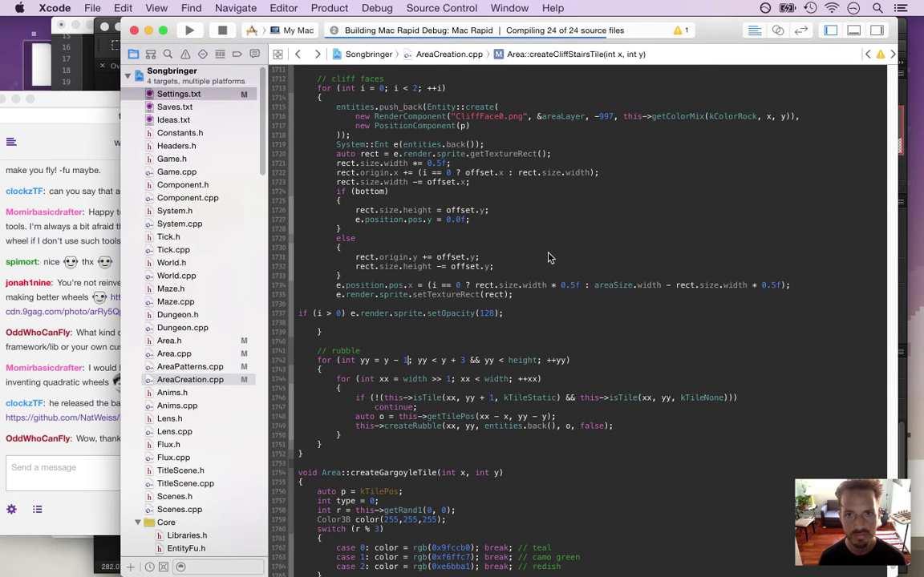
left_click(677, 30)
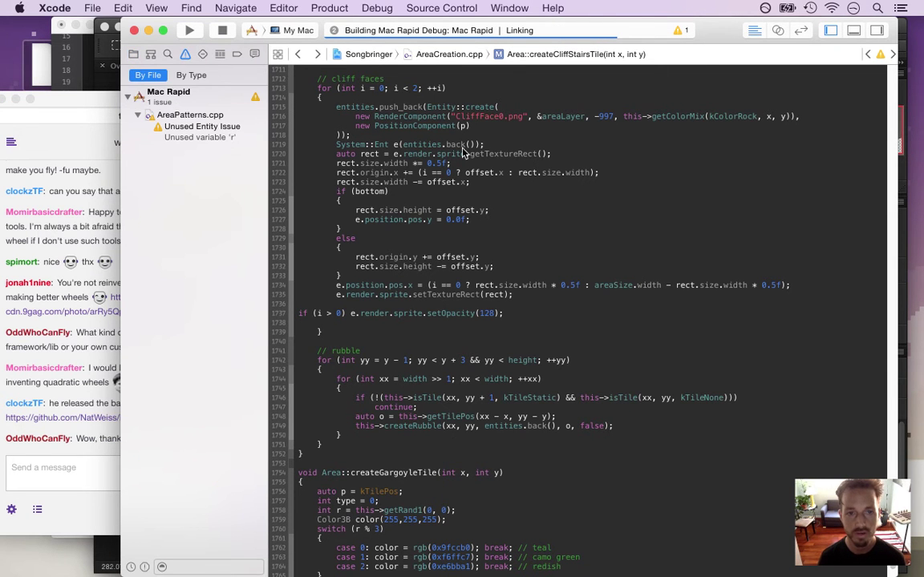
left_click(191, 138)
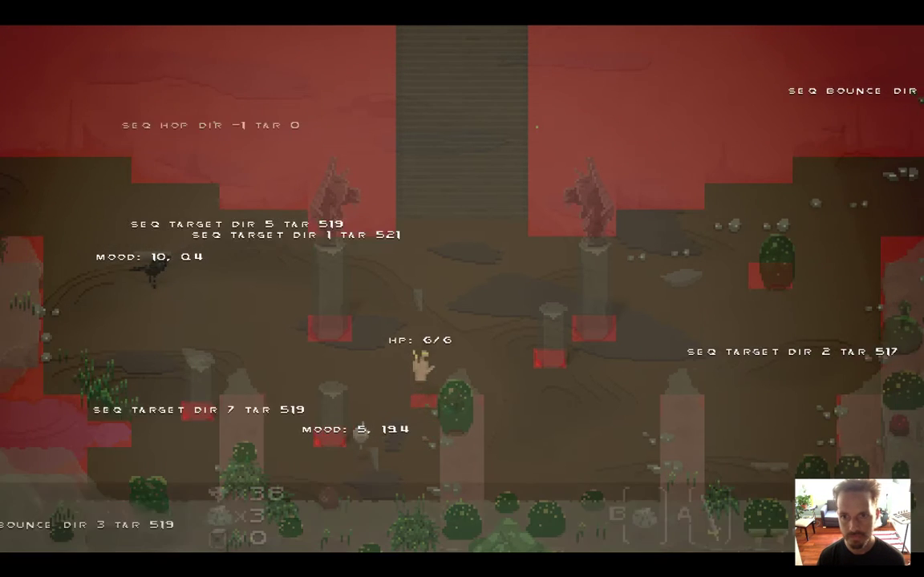
Step: Walk the character right and up along the cliff right of the stairs to check the rubble, and quit the game
key("Right")
key("Up")
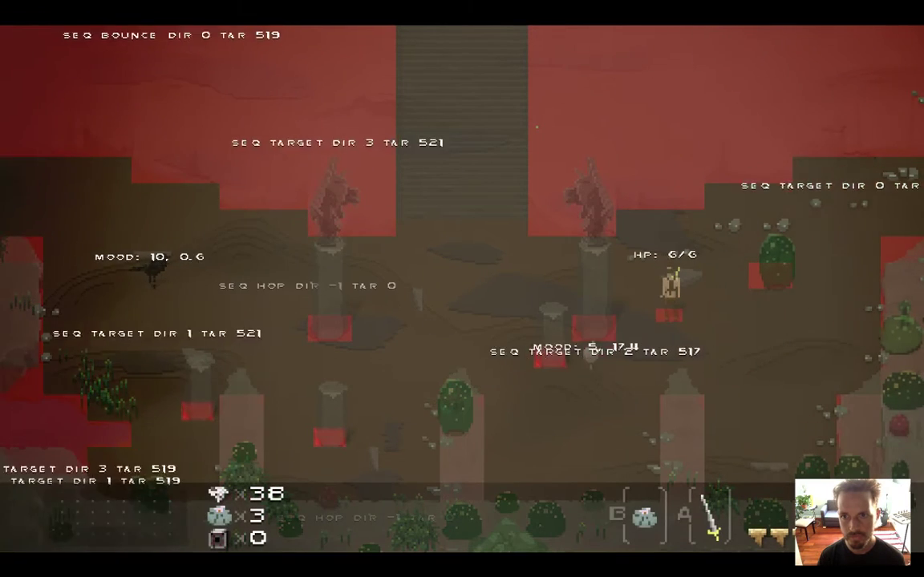
key("Up")
key("Up")
key("Left")
key("Right")
key("Left")
key("super+q")
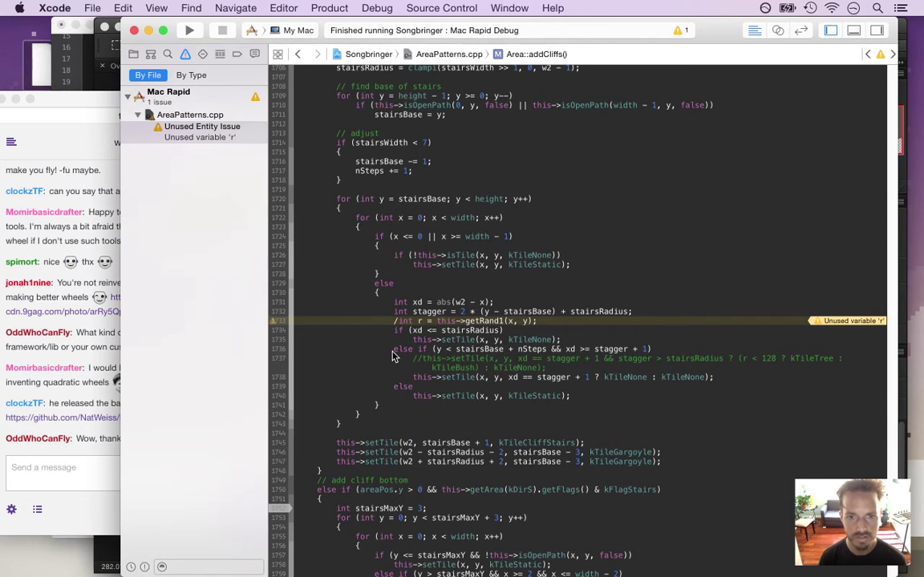
Step: Reopen AreaCreation.cpp and delete the setOpacity(128) debug line and its surrounding blank lines from the cliff faces loop
left_click(133, 54)
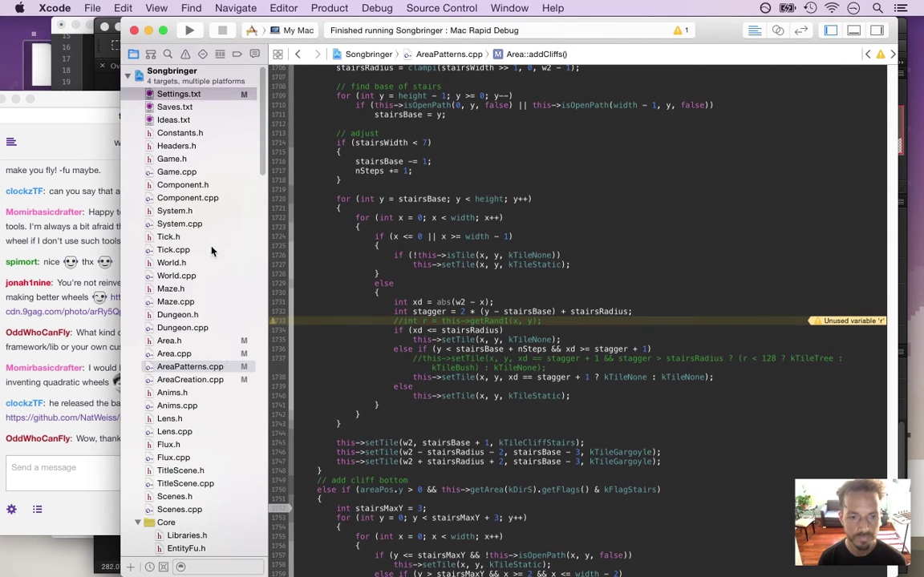
left_click(200, 380)
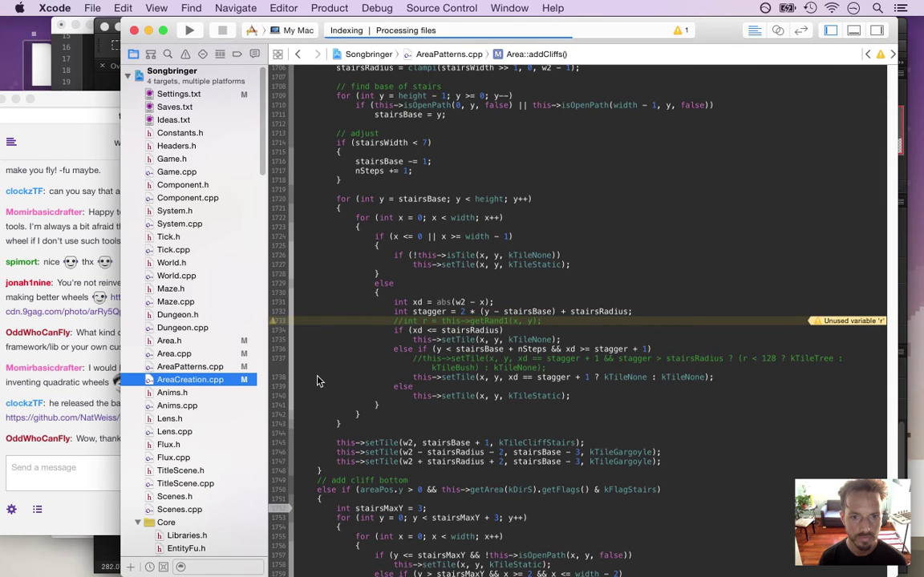
left_click(336, 312)
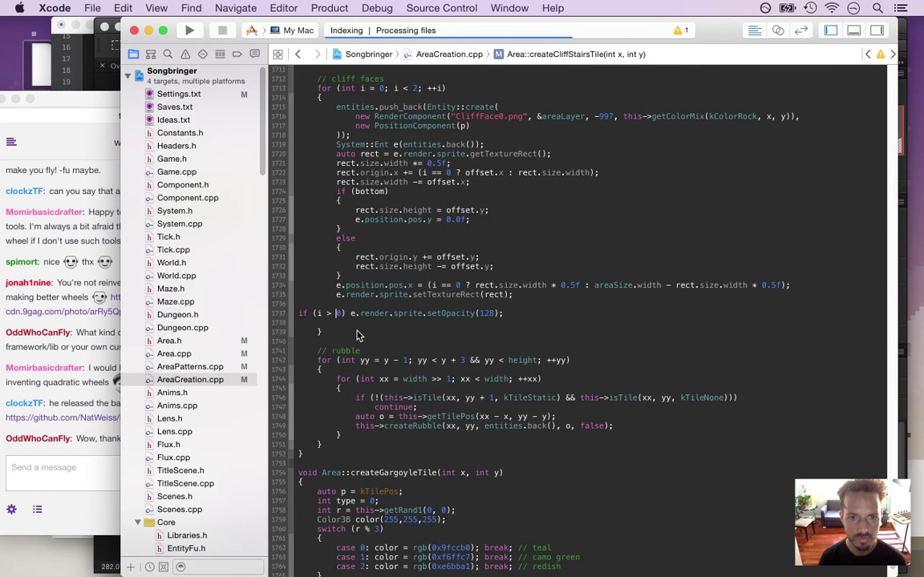
key("shift+Down")
key("BackSpace")
key("BackSpace")
key("BackSpace")
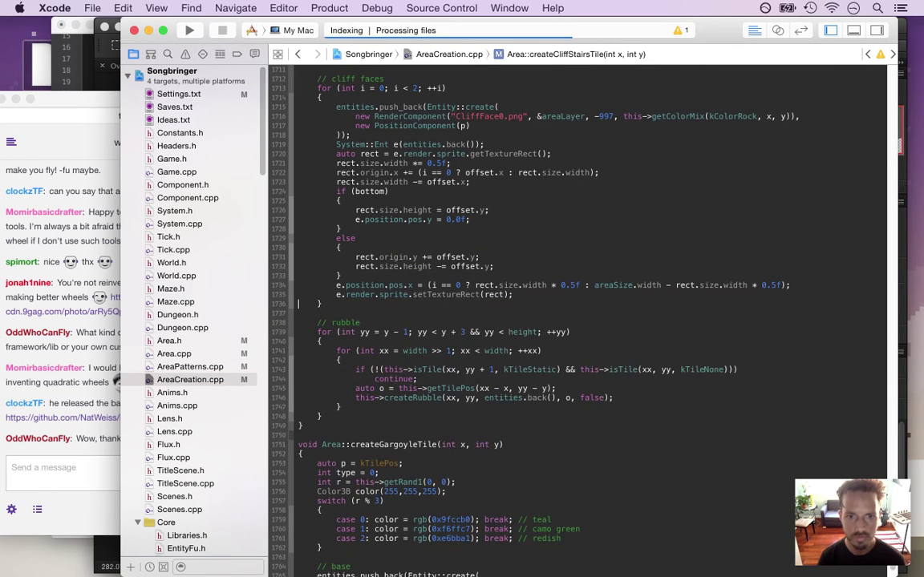
left_click(404, 332)
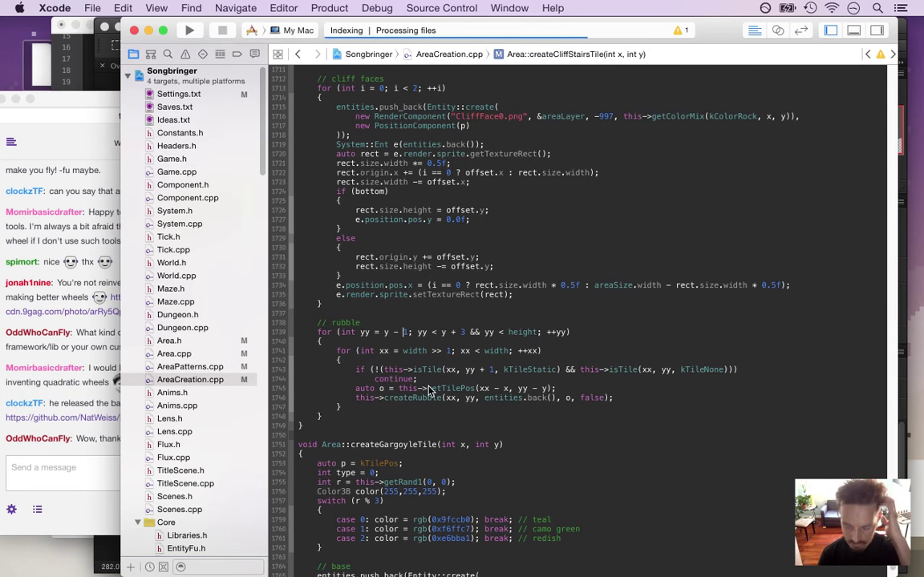
Step: Change the rubble loop's start to y - 2, run the game to check the rubble, and quit it
key("Delete")
type("2")
key("super+r")
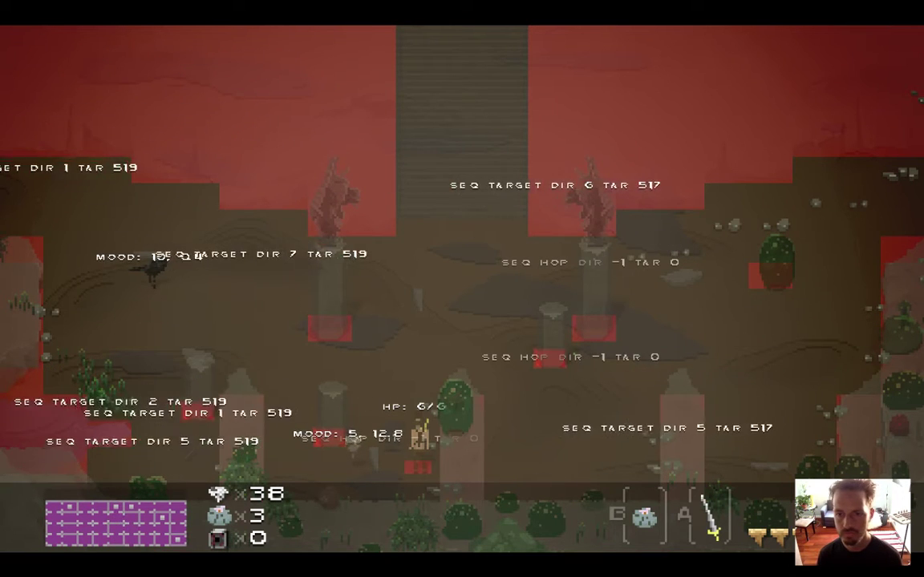
key("super+q")
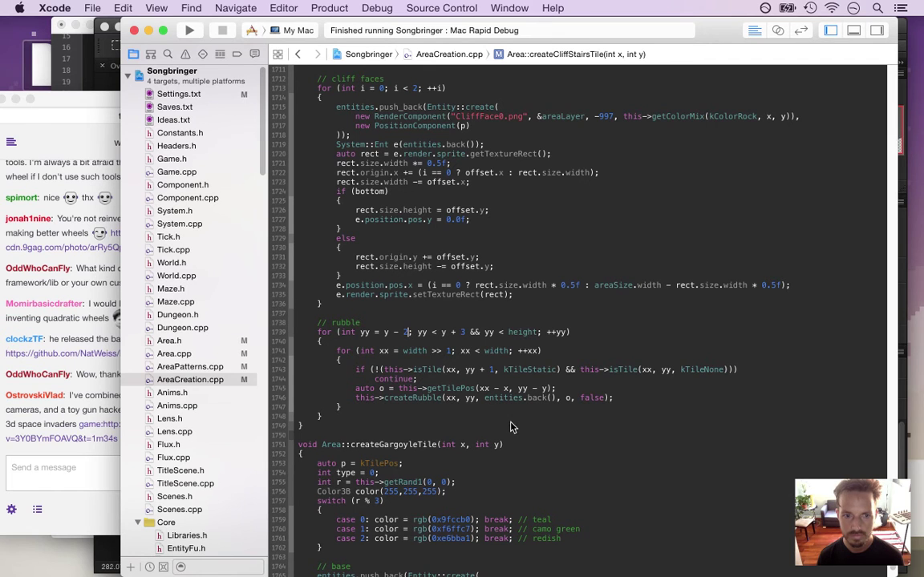
Step: Switch to the Twitch chat, copy the viewer's YouTube link to the 3D space invaders game, and open a new browser window
left_click(92, 406)
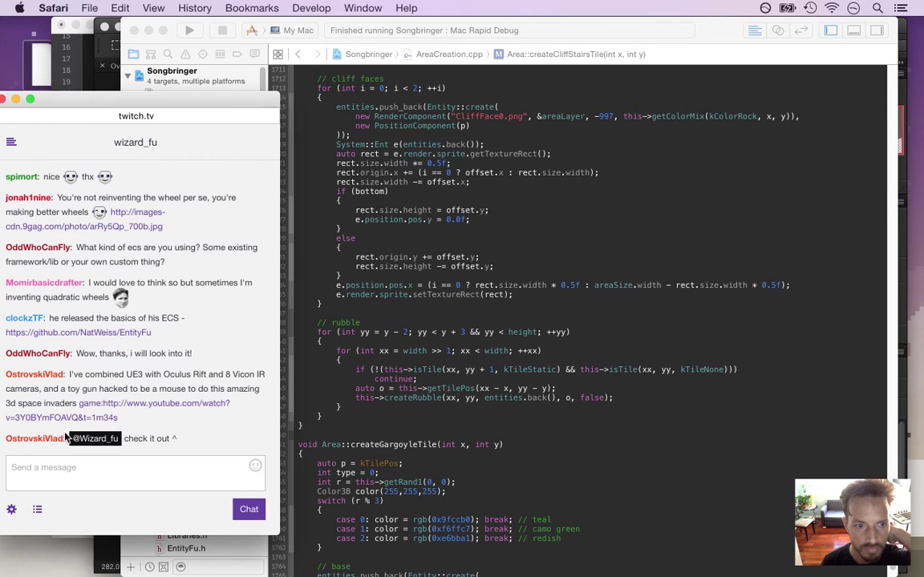
right_click(123, 406)
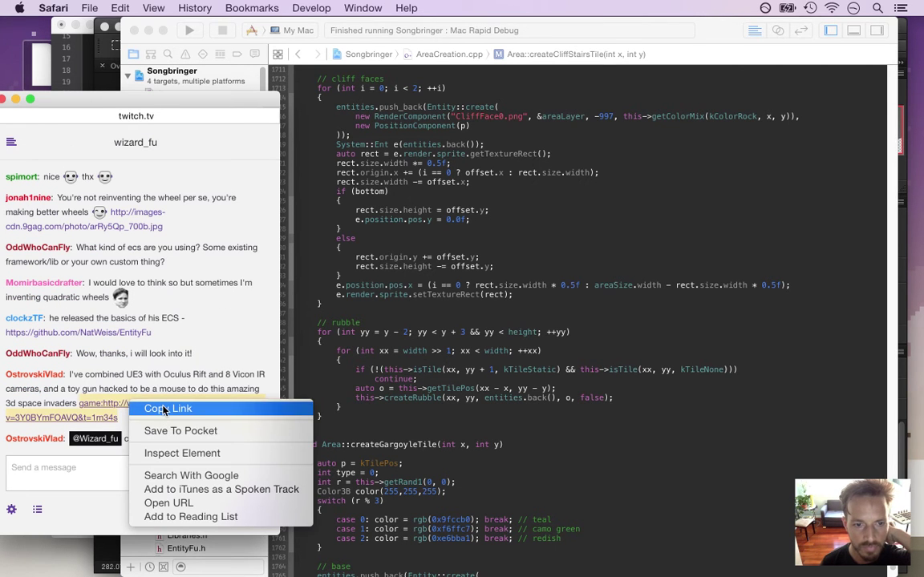
left_click(166, 409)
key("super+n")
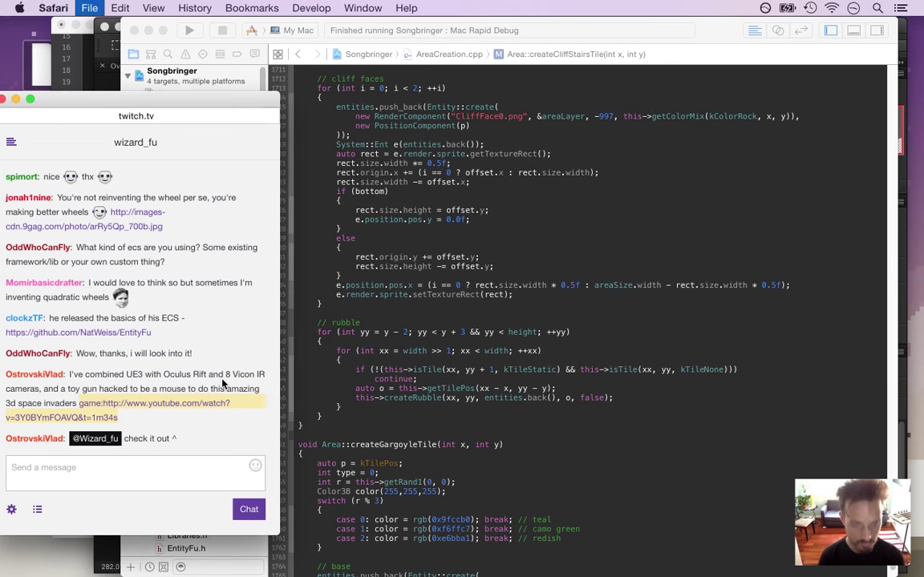
key("super+v")
key("Delete")
key("Delete")
key("Delete")
key("Delete")
key("Delete")
key("Delete")
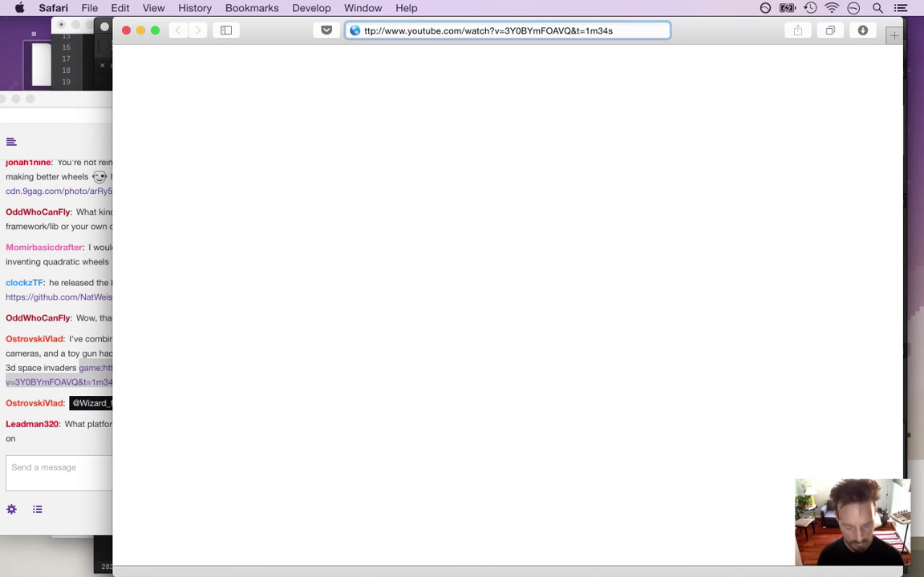
type("h")
key("Return")
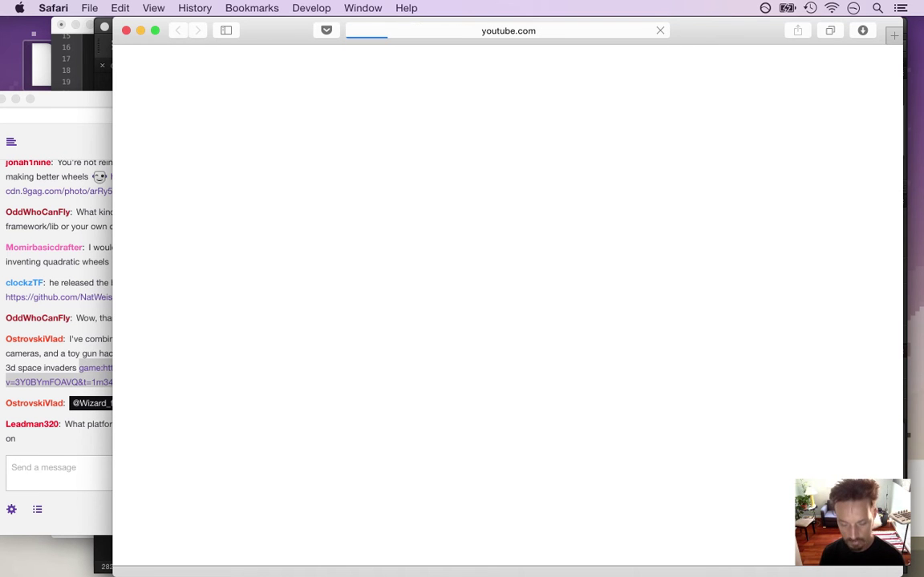
Step: Lower the system volume and enlarge the playing YouTube video to theater mode
key("XF86AudioMute")
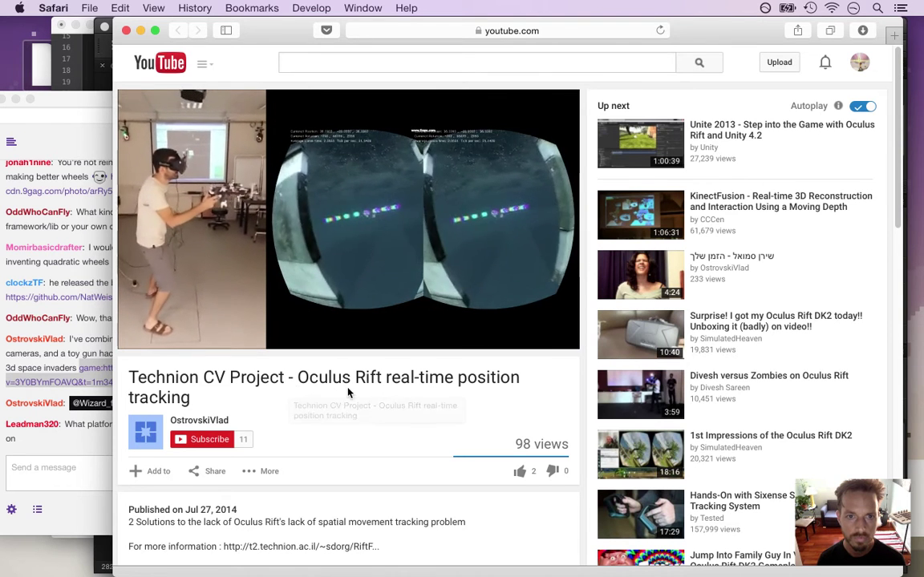
key("XF86AudioLowerVolume")
key("XF86AudioLowerVolume")
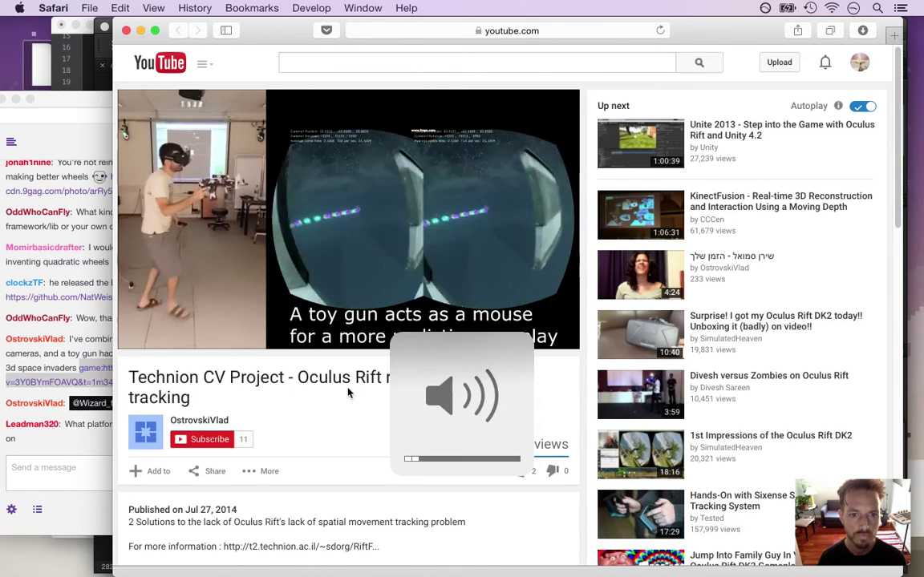
key("XF86AudioLowerVolume")
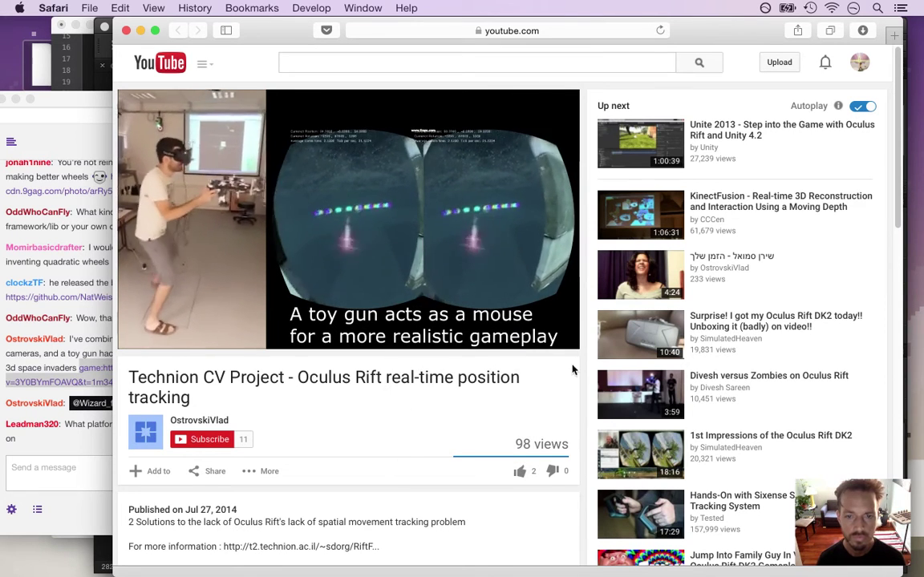
left_click(541, 337)
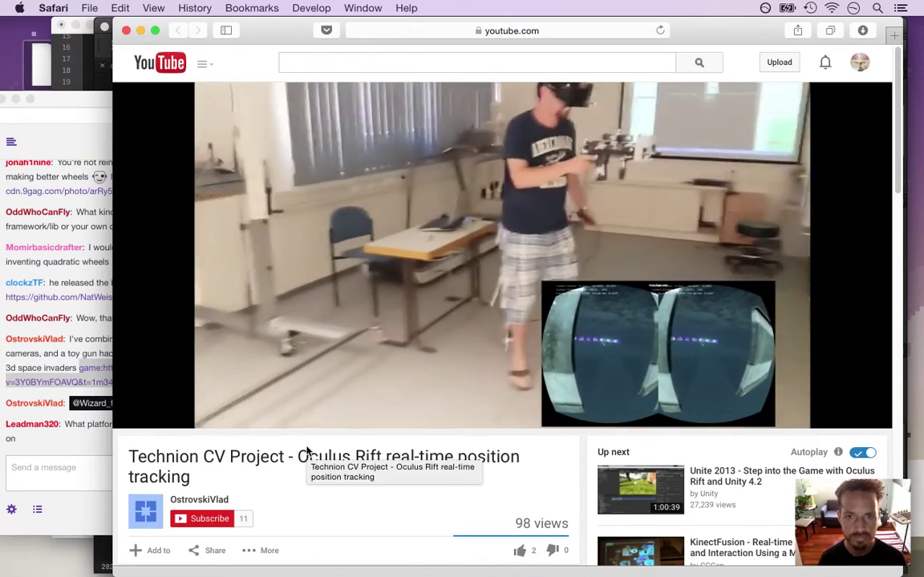
Step: Highlight the viewer's question about the game's platforms in the Twitch chat, and close the YouTube window to return to Xcode
left_click(87, 462)
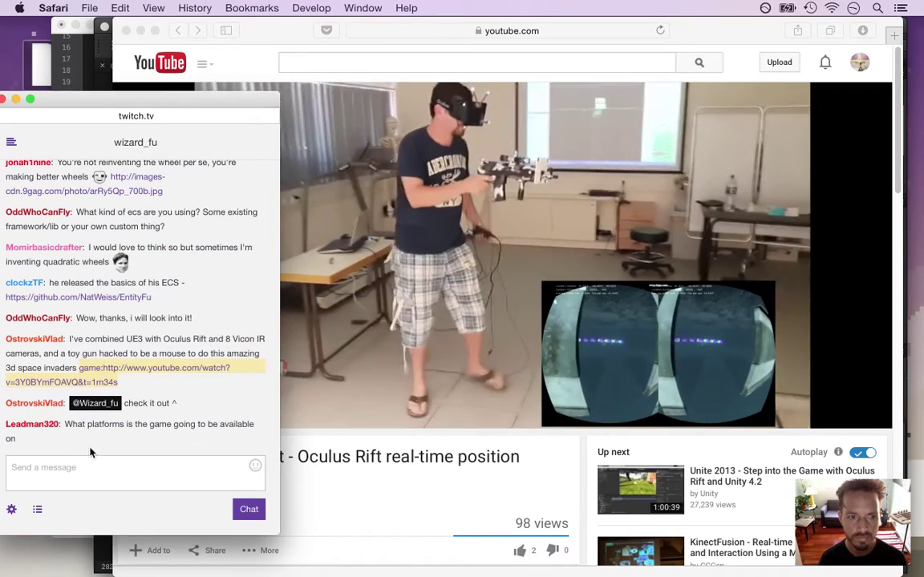
left_click_drag(72, 425, 147, 445)
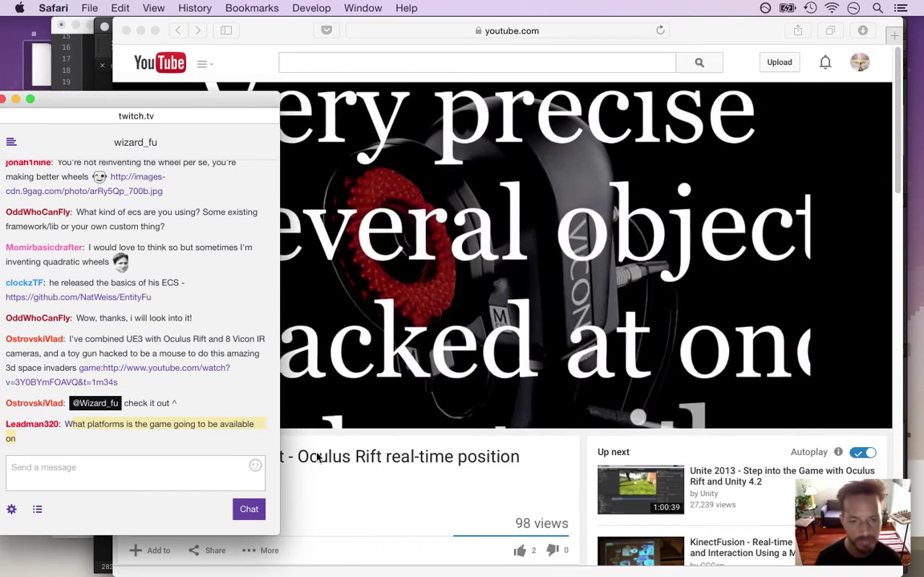
left_click(319, 449)
key("super+Tab")
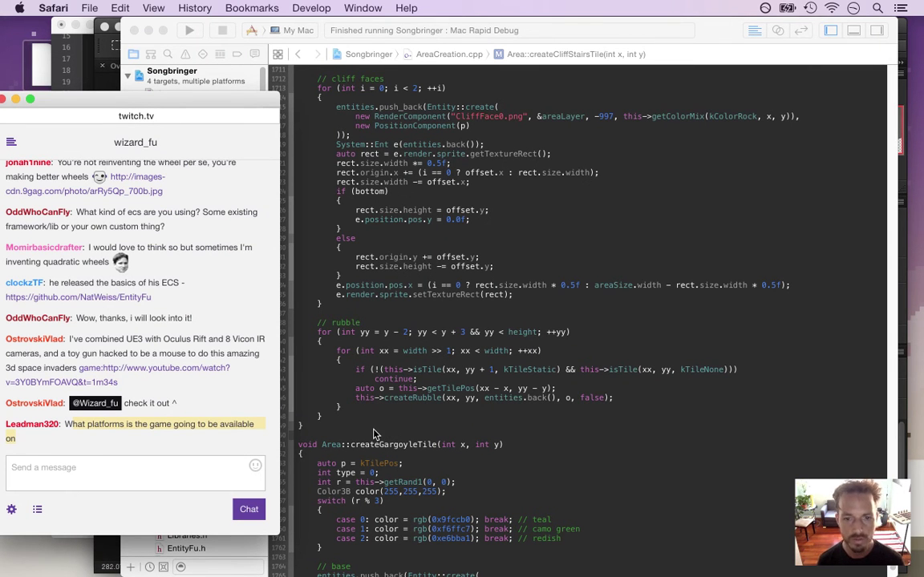
left_click(353, 373)
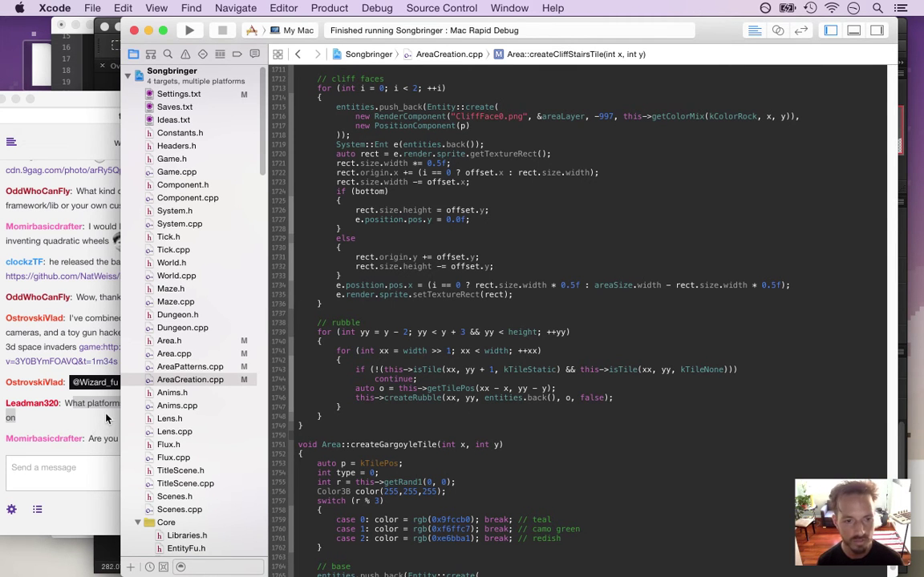
Step: Highlight the Twitch chat message about combining UE3 with Oculus Rift and Vicon cameras, and return to Xcode
left_click(106, 417)
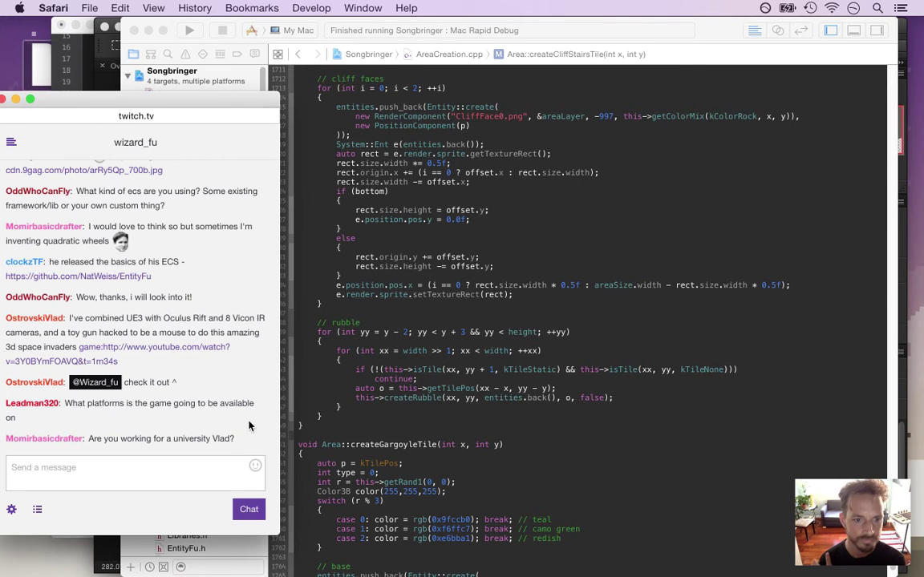
left_click_drag(86, 318, 119, 338)
left_click(126, 331)
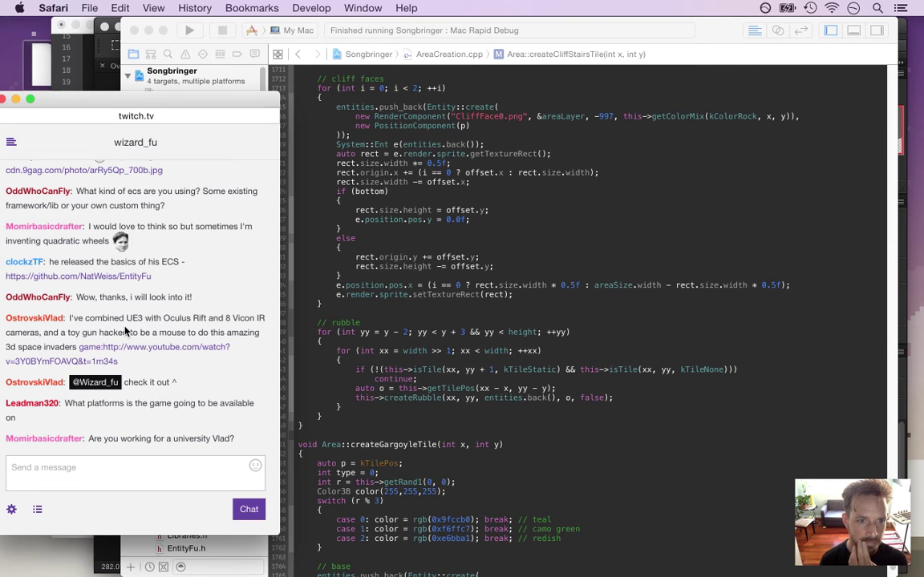
left_click_drag(80, 318, 72, 351)
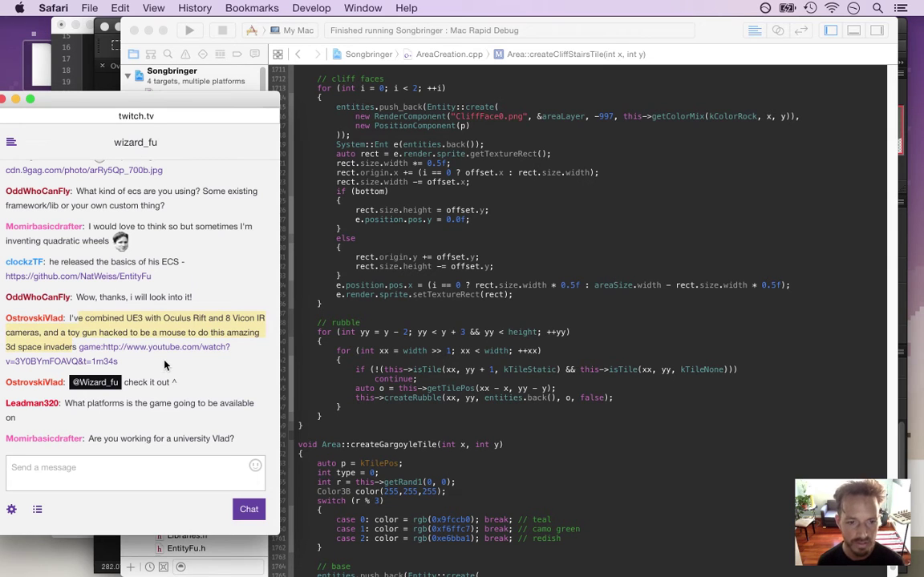
left_click(456, 415)
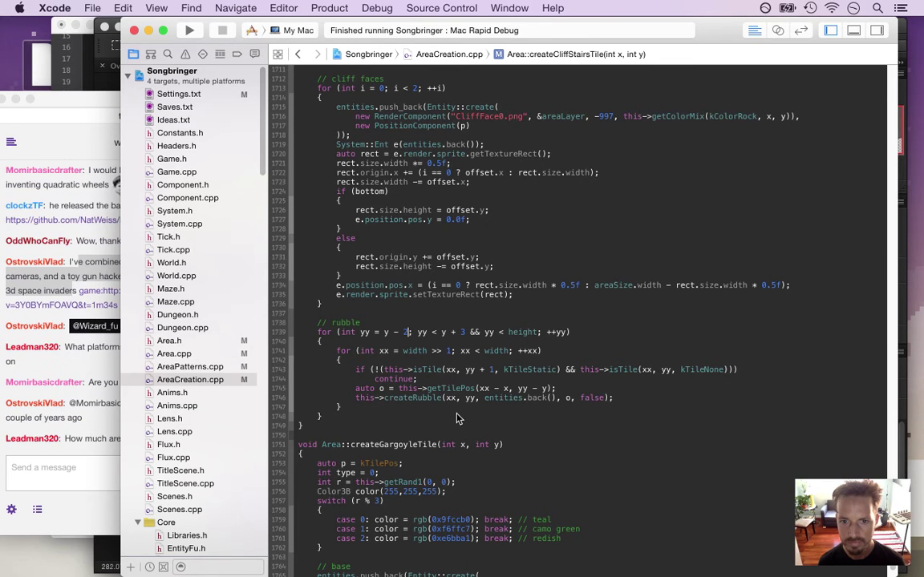
Step: Reduce the getTilePos arguments in the rubble loop to (xx, yy), removing the x and y subtractions
left_click(561, 390)
key("Up")
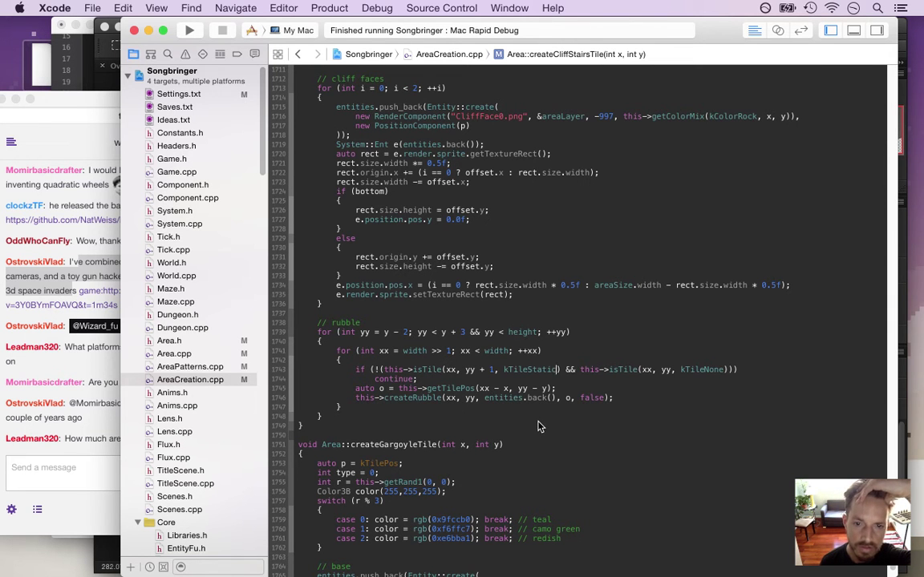
left_click(479, 388)
key("BackSpace")
key("BackSpace")
key("BackSpace")
key("BackSpace")
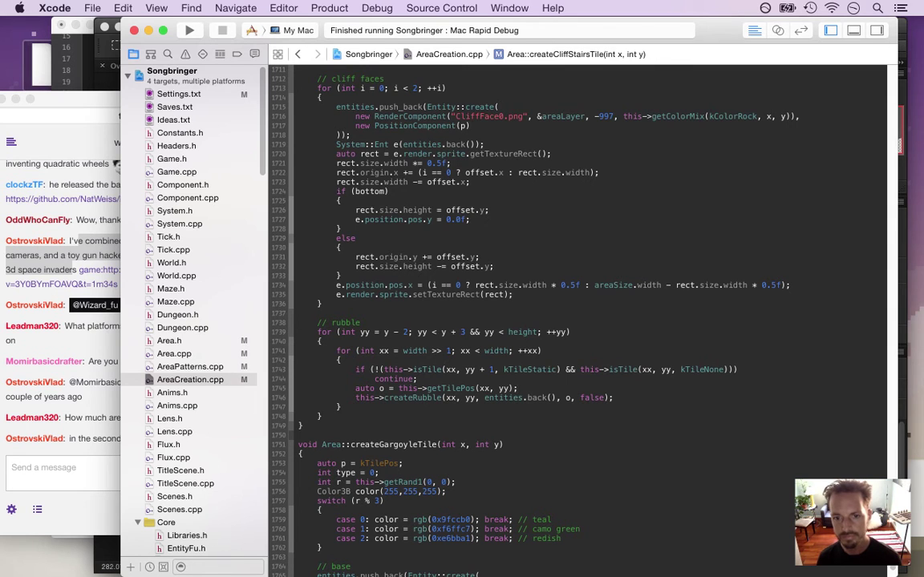
Step: Add a line below the getTilePos call that starts with o -= Entity::get<PositionComponent>()
key("Return")
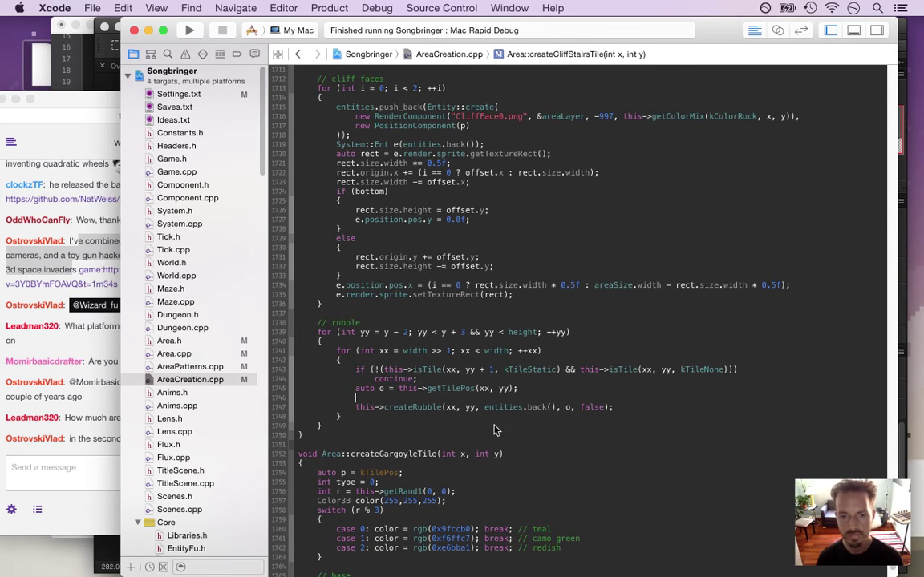
type("fo -")
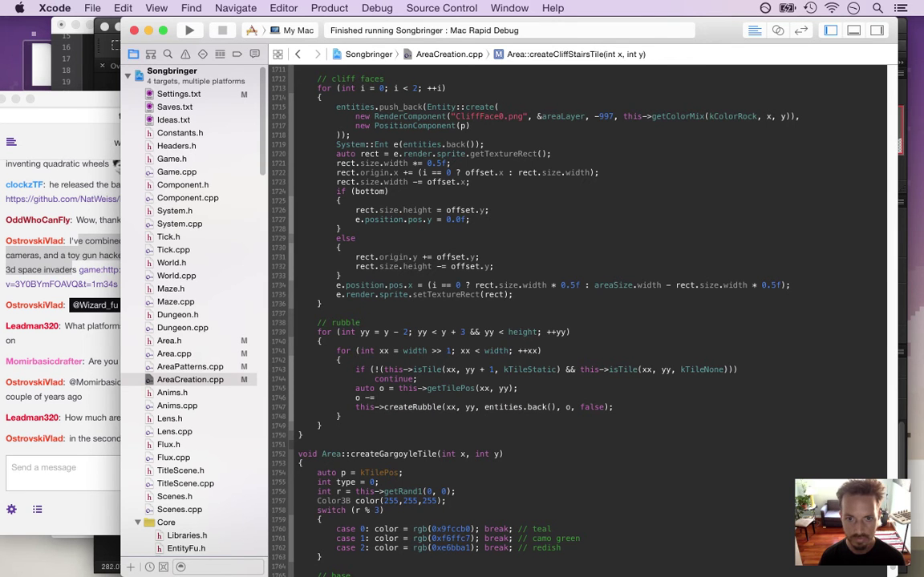
type("= Entity::get")
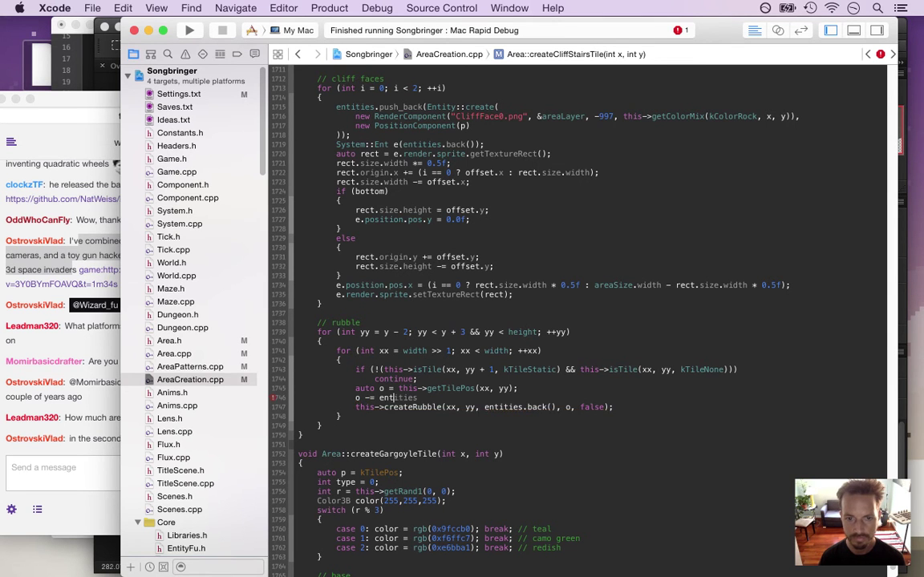
type("P")
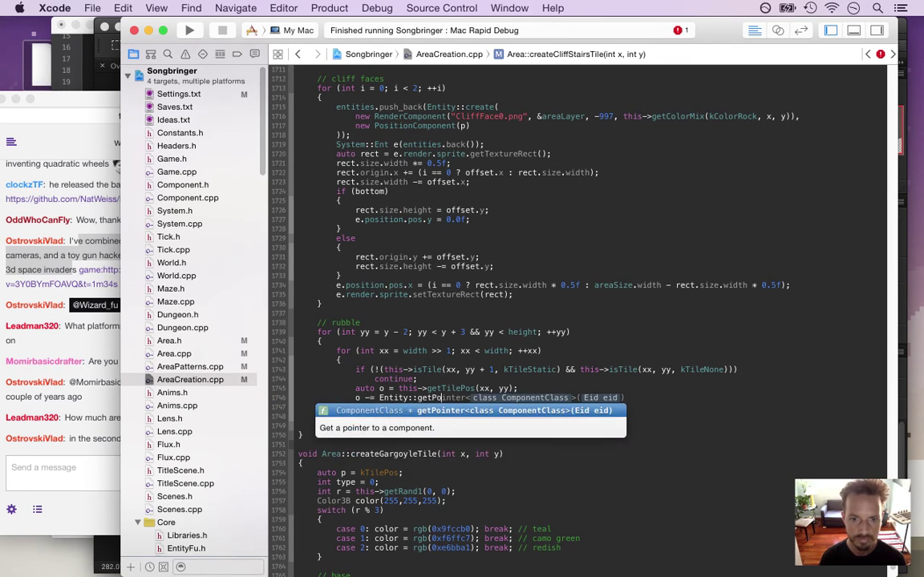
type("o")
key("BackSpace")
key("BackSpace")
key("Return")
type("Position")
key("Return")
key("Tab")
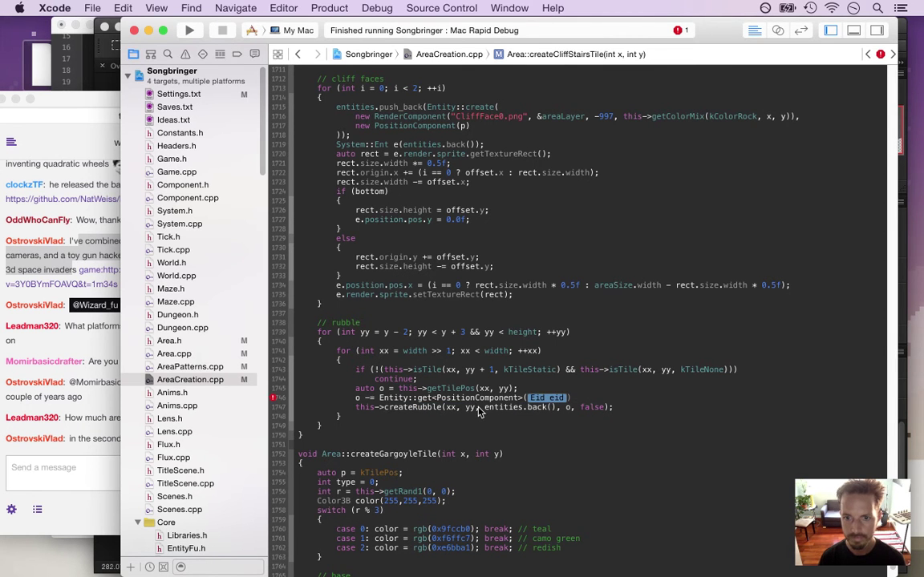
Step: Complete the new line with the argument entities.back() and the ending .pos;, and build and run the game
type("entities.back()).Po")
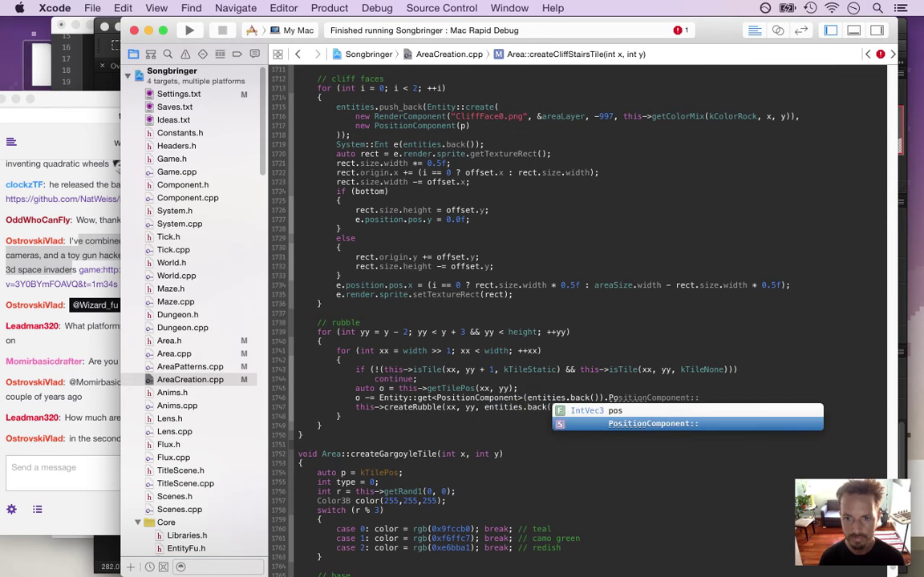
key("Up")
key("Return")
type(";")
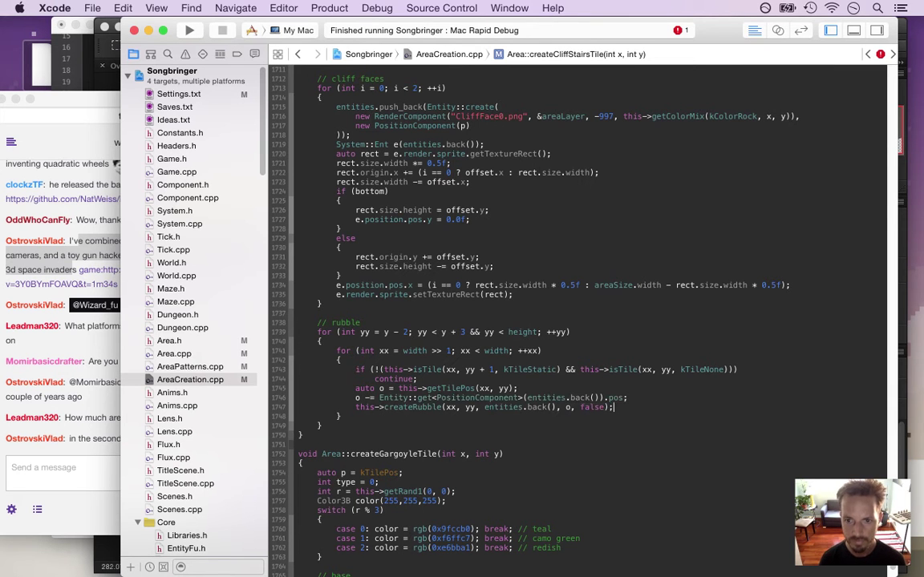
key("super+r")
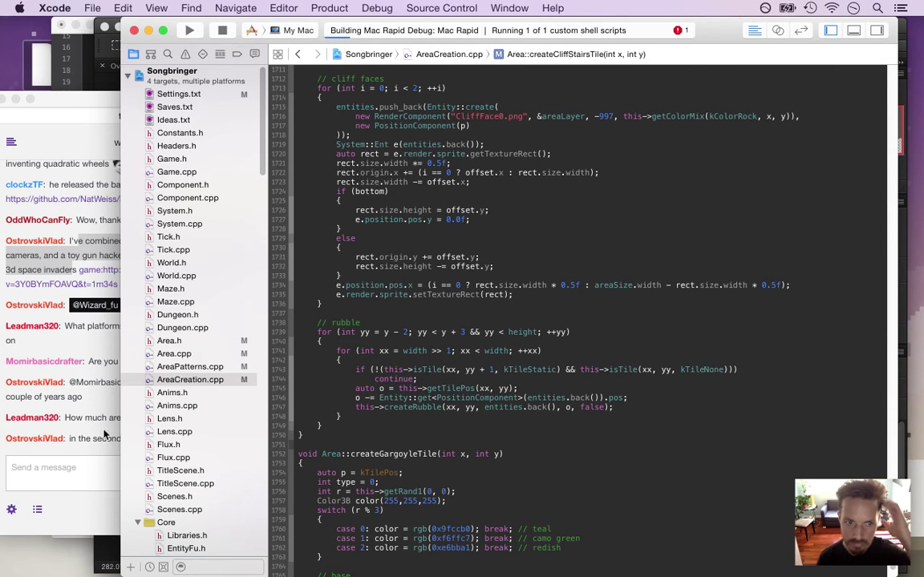
Step: Highlight the Twitch chat messages about the university project and the game's planned price, and check the newest message
left_click(88, 420)
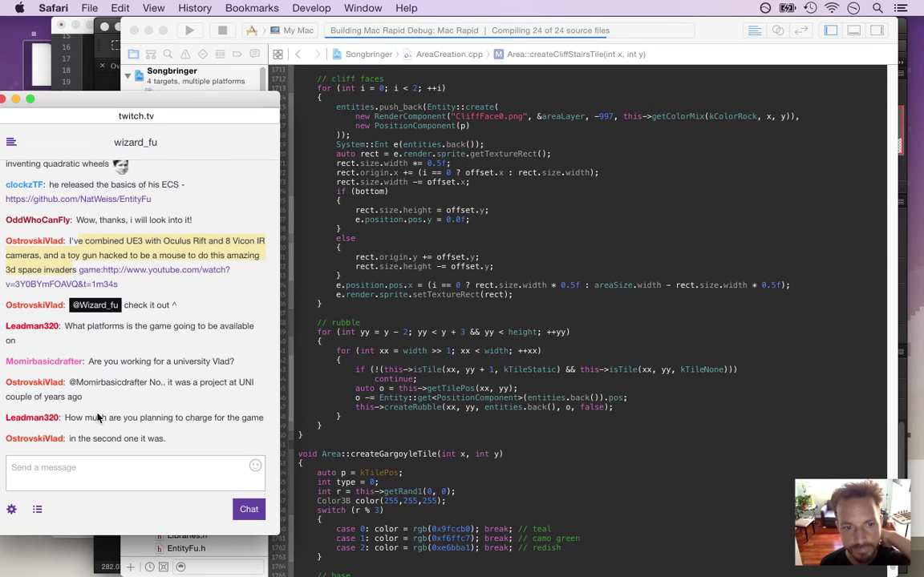
left_click_drag(78, 382, 121, 398)
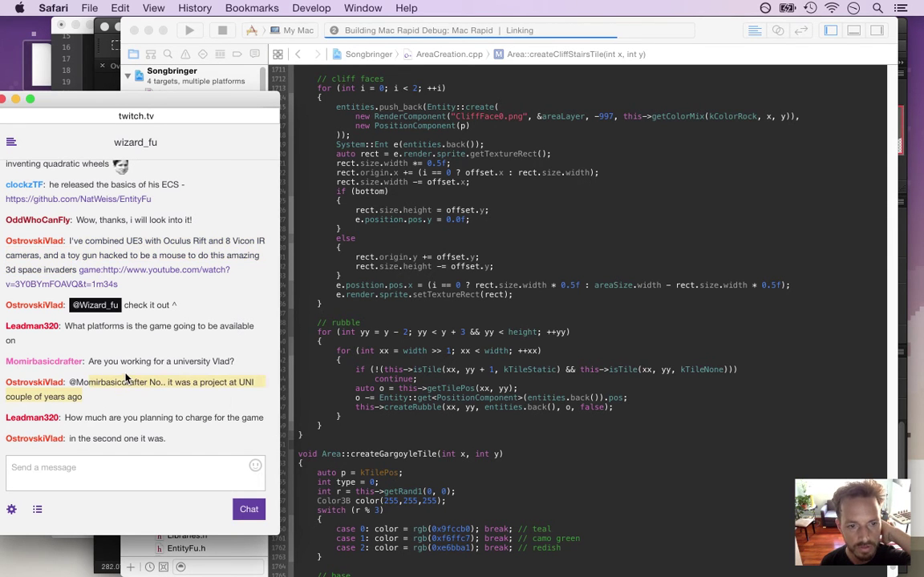
left_click(84, 419)
left_click_drag(93, 422, 246, 423)
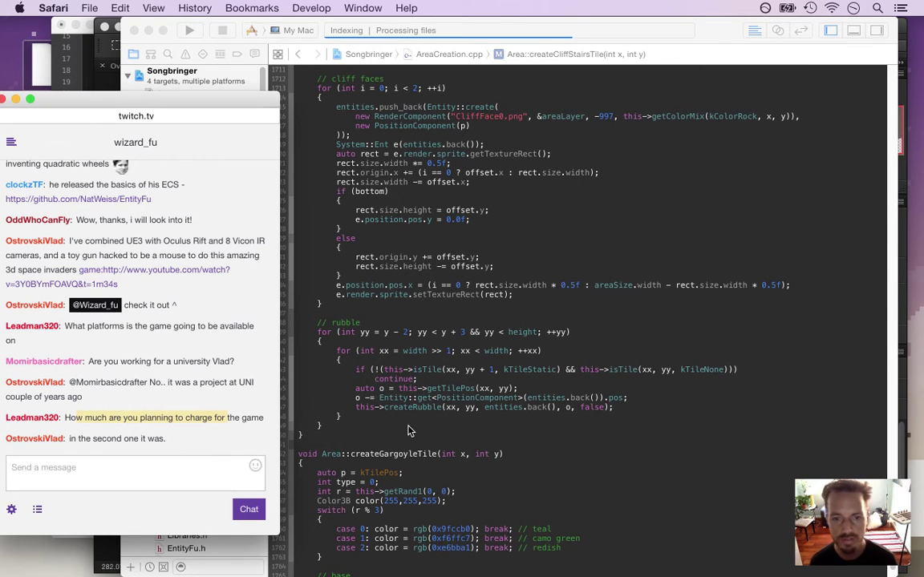
left_click(385, 425)
left_click(84, 405)
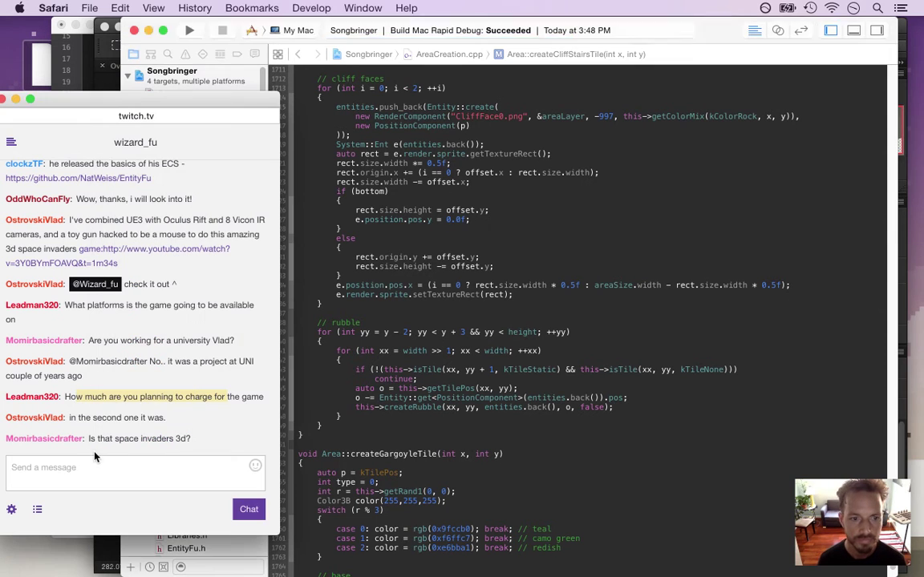
Step: Return to Xcode and launch the game to check the repositioned rubble around the cliff stairs
left_click(463, 425)
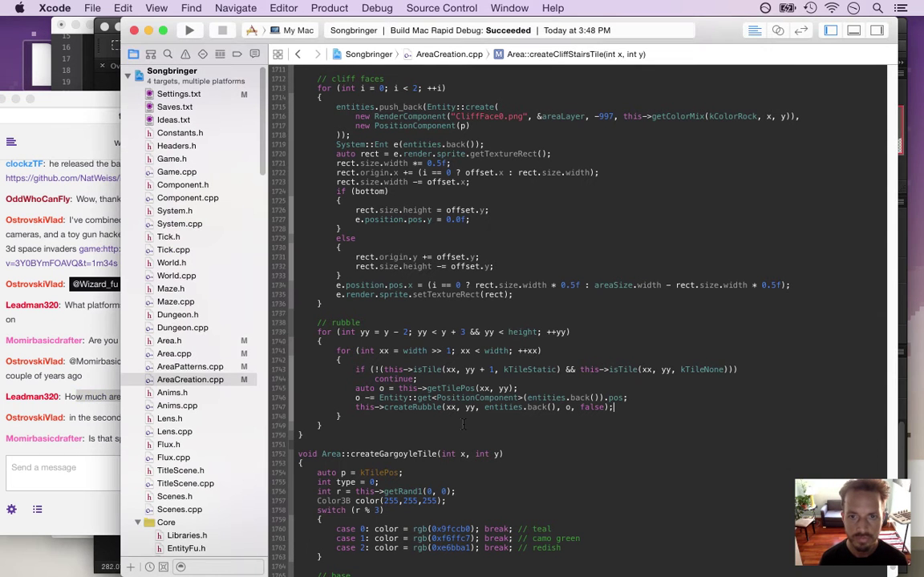
key("super+b")
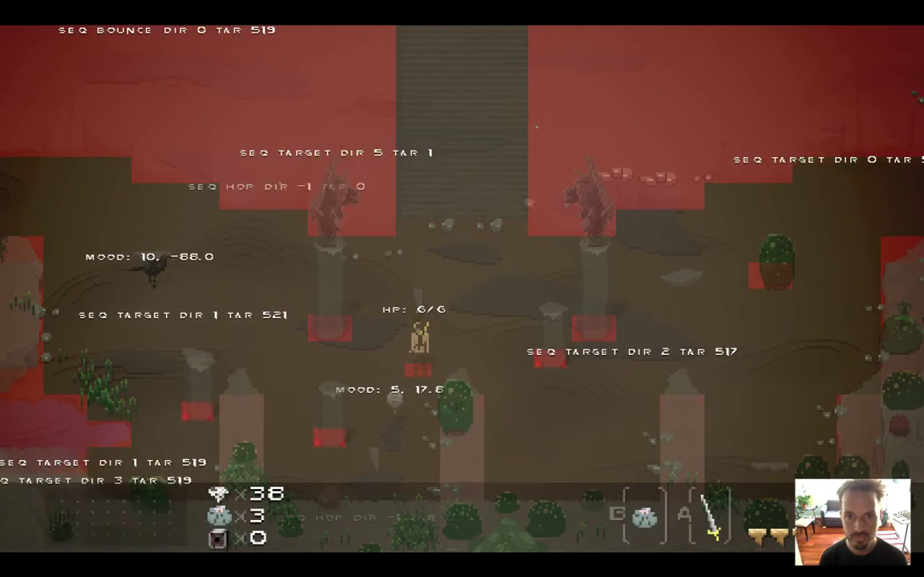
Step: Walk the character around the foot of the cliff stairs and both gargoyle statues to inspect the rubble placement, and quit the game
key("Up")
key("Up")
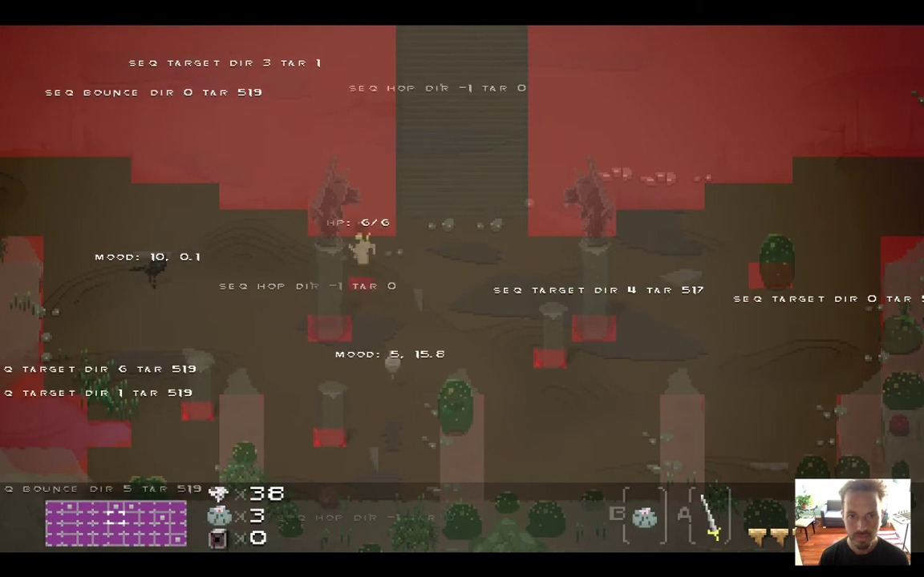
key("Right")
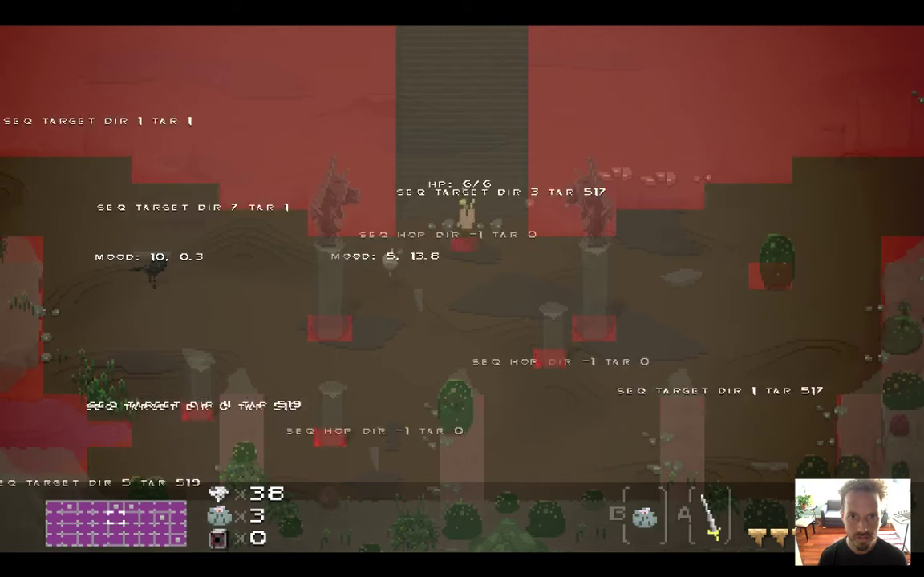
key("Right")
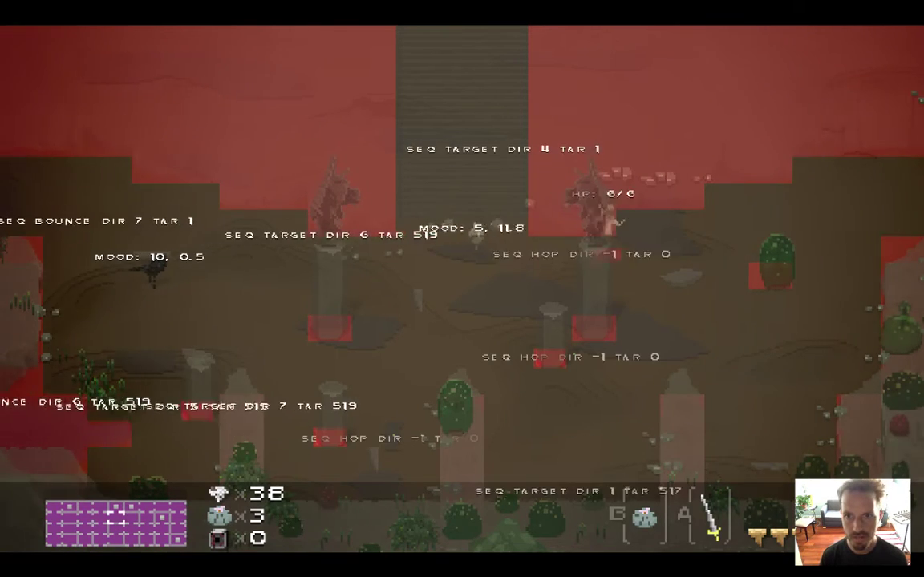
key("Up")
key("Left")
key("Down")
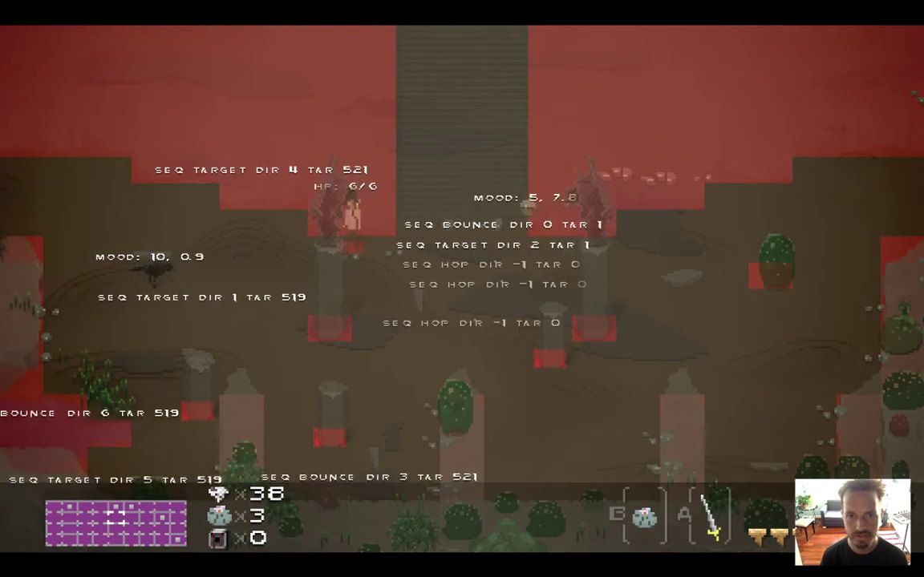
key("Right")
key("super+q")
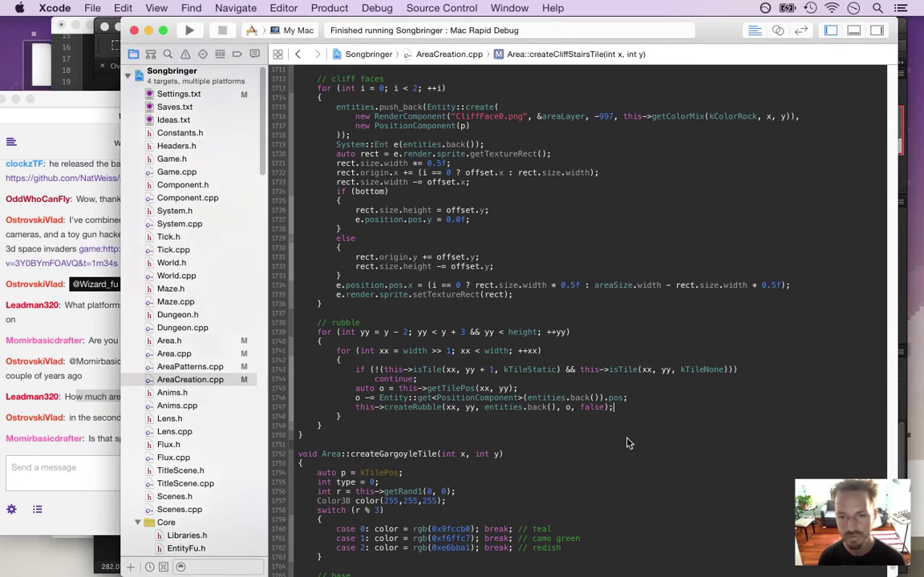
Step: Add the line auto epos = Entity::get<PositionComponent>(entities.back()).pos; below the getTilePos call in the rubble loop
left_click(606, 398)
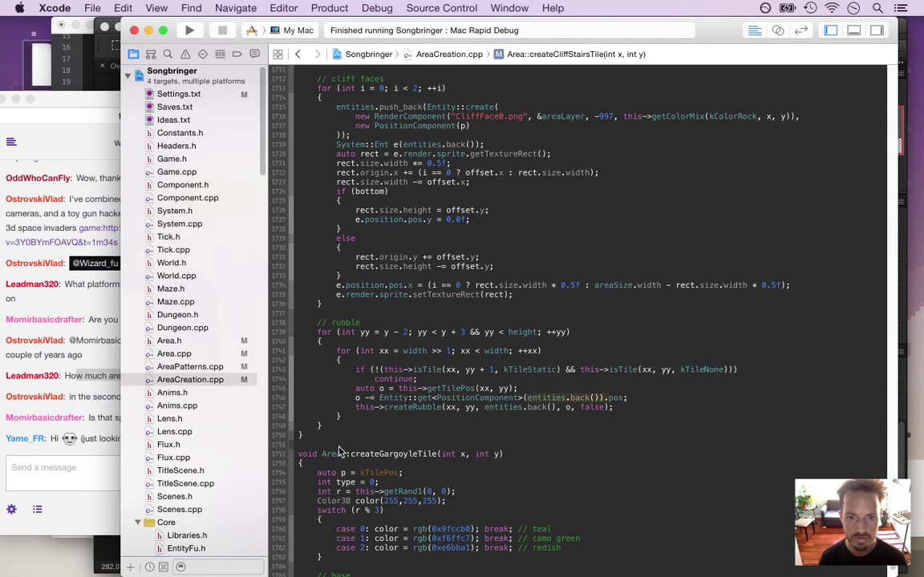
left_click(336, 398)
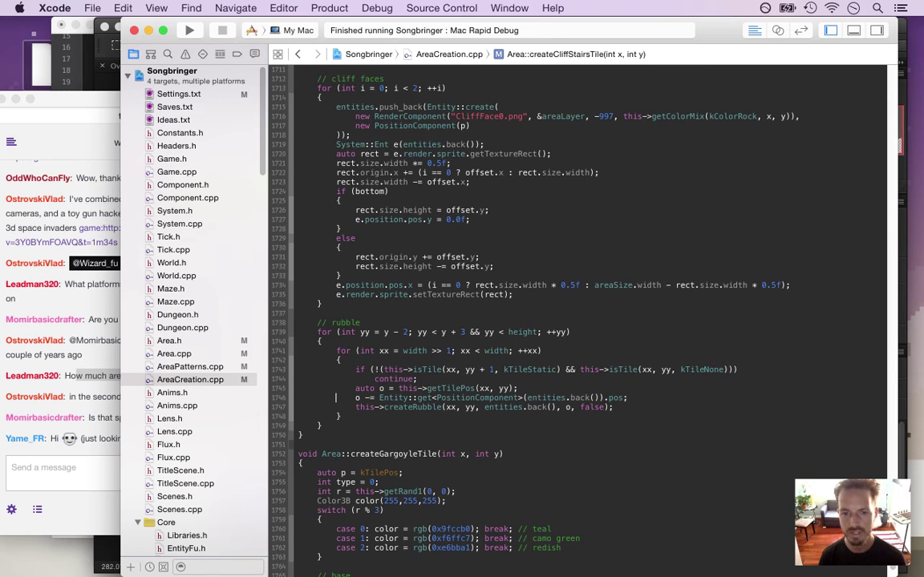
left_click(379, 388)
key("super+Right")
key("Return")
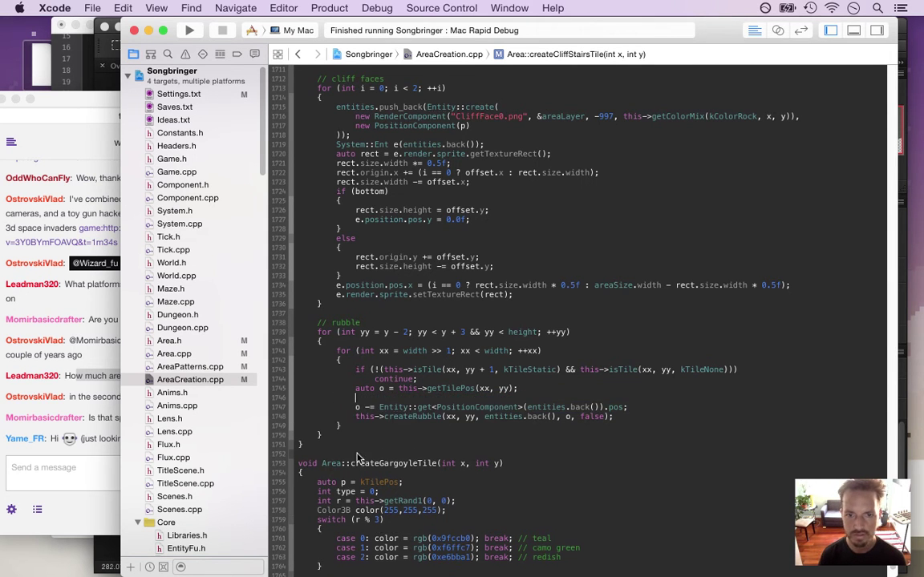
type("auto e")
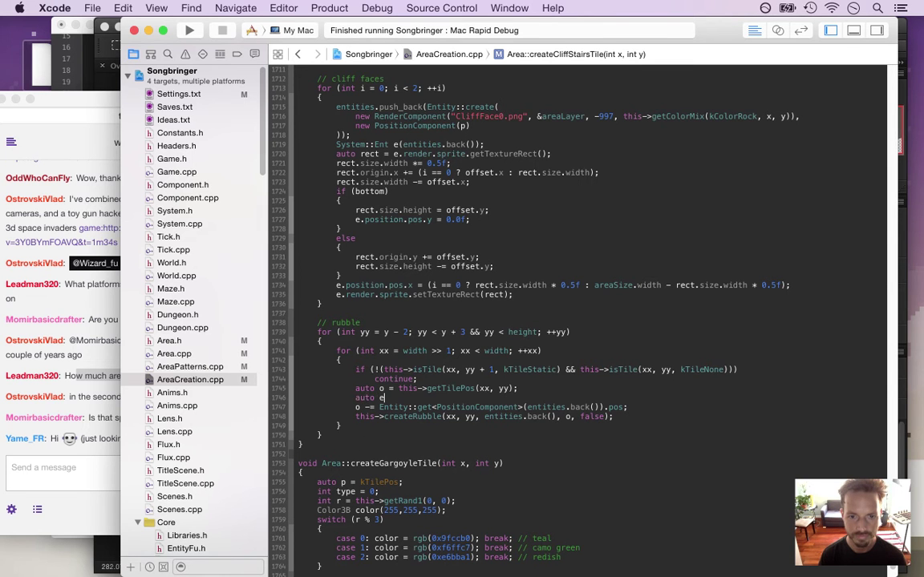
type("pos =")
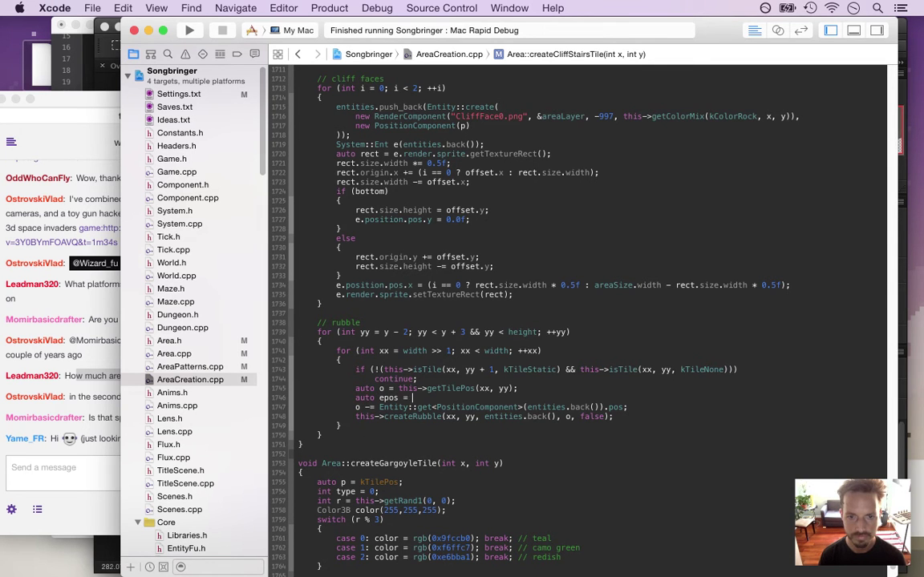
type("Entity::get<PositionComponent>(entities.back()).pos;")
type(";")
key("BackSpace")
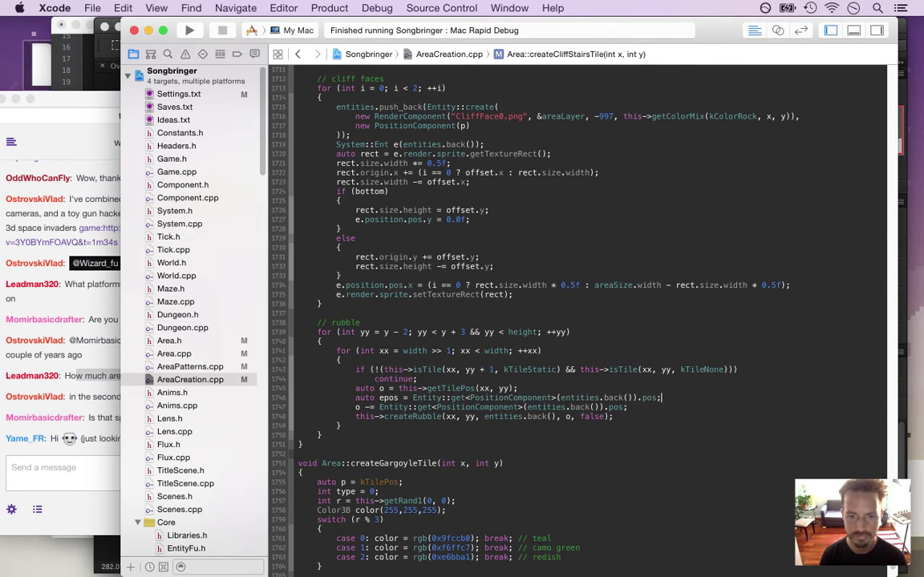
Step: Change the subtraction line to o -= epos;, with a breakpoint on it, and build and run the game
double_click(527, 407)
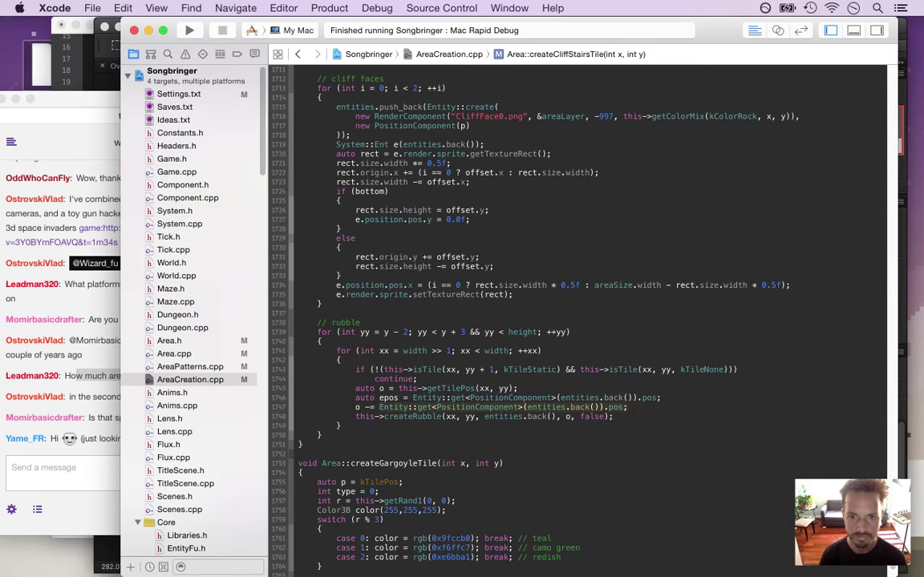
type("epos;")
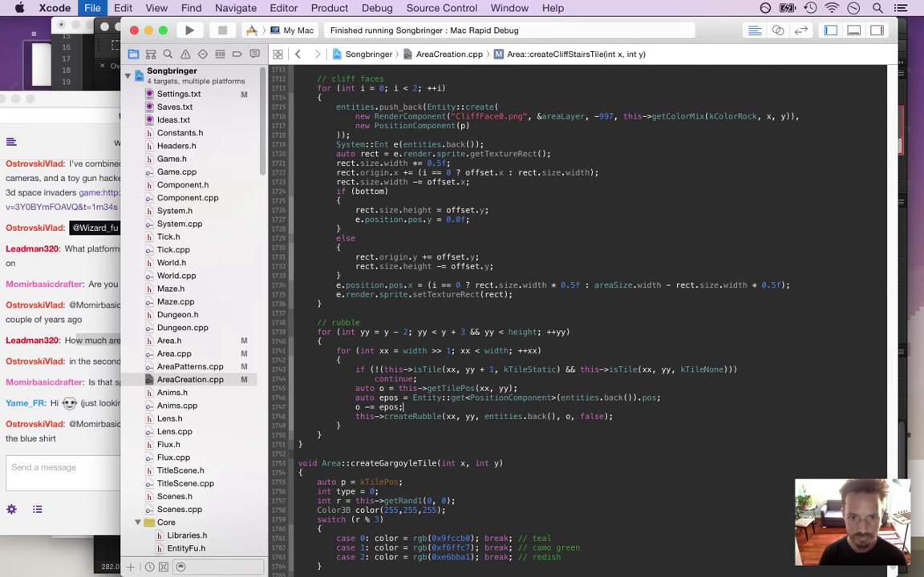
key("super+r")
Step: Switch to the Twitch chat and highlight the "just looking" greeting and the message about the second guy with the blue shirt
left_click(92, 448)
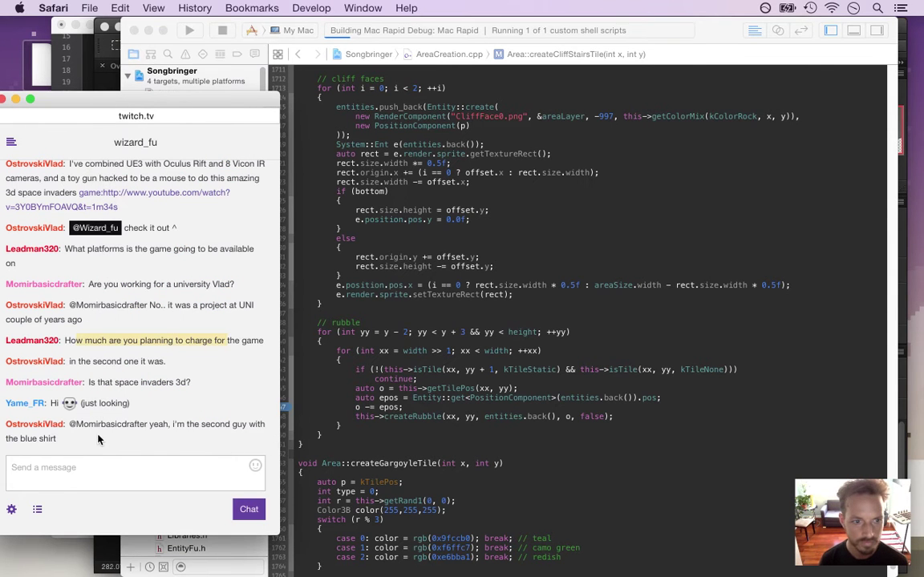
left_click_drag(54, 407, 190, 417)
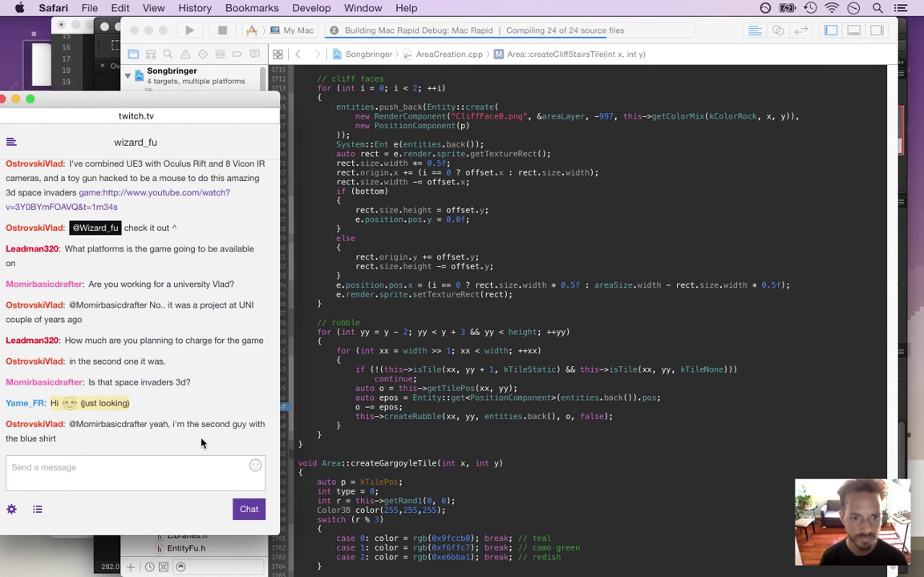
left_click_drag(147, 424, 185, 438)
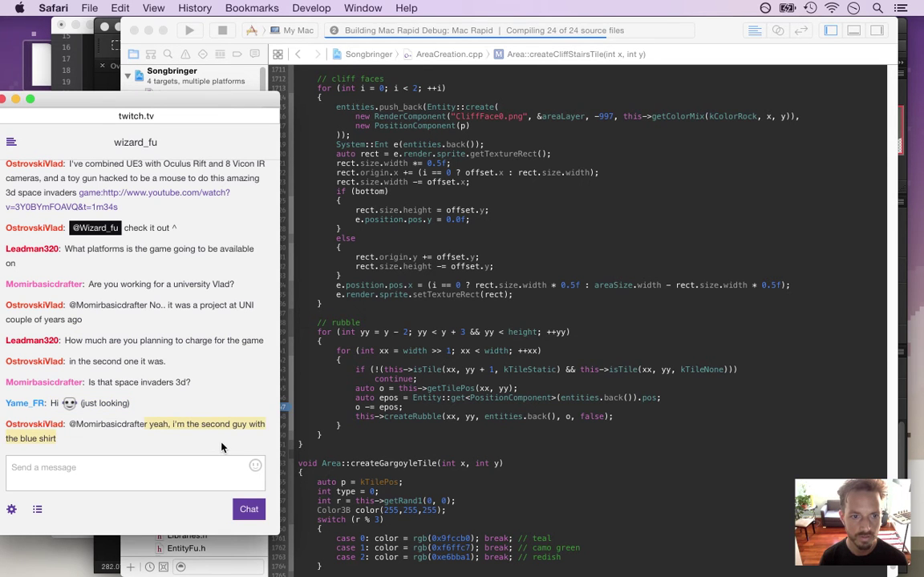
Step: Return to Xcode and delete the breakpoint on the Vec2 offset line in createCliffStairsTile, glancing briefly at the chat
left_click(380, 444)
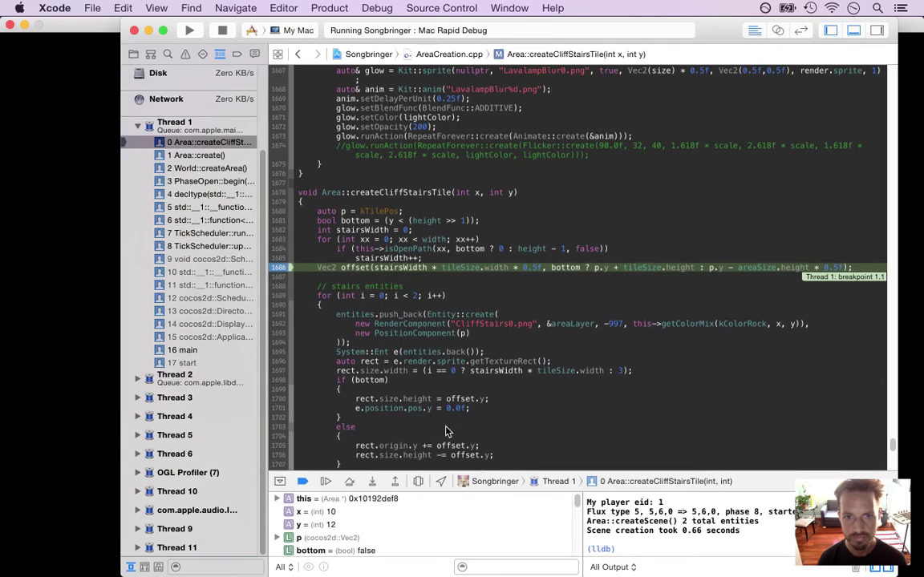
right_click(281, 267)
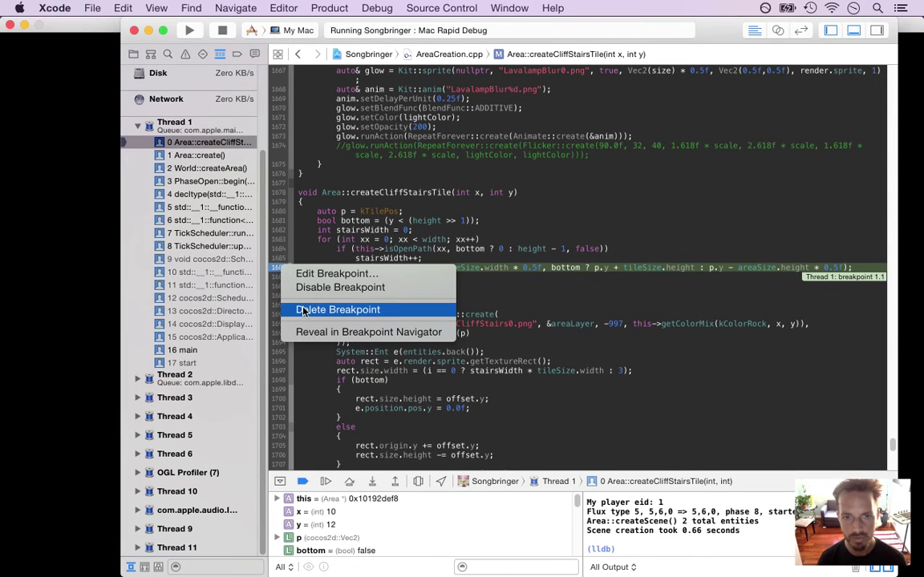
left_click(303, 311)
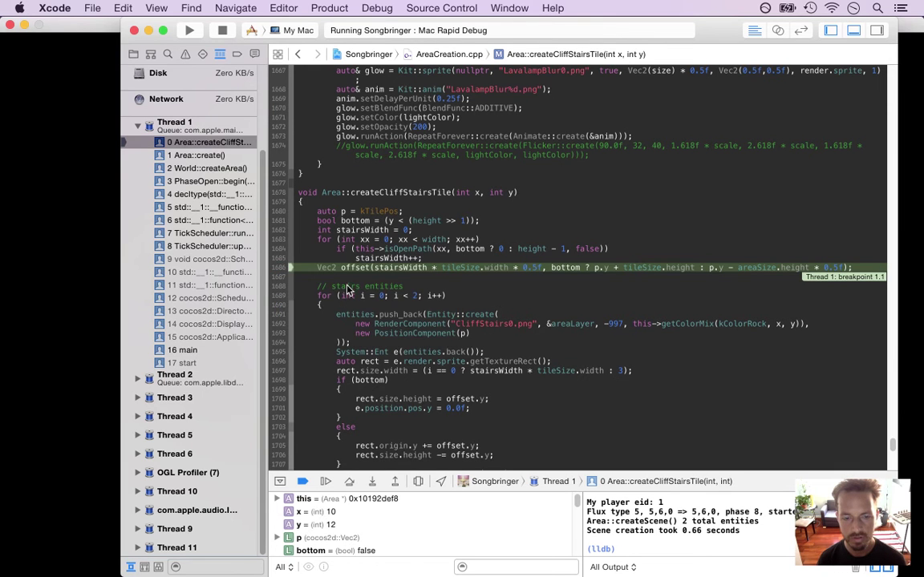
key("super+Tab")
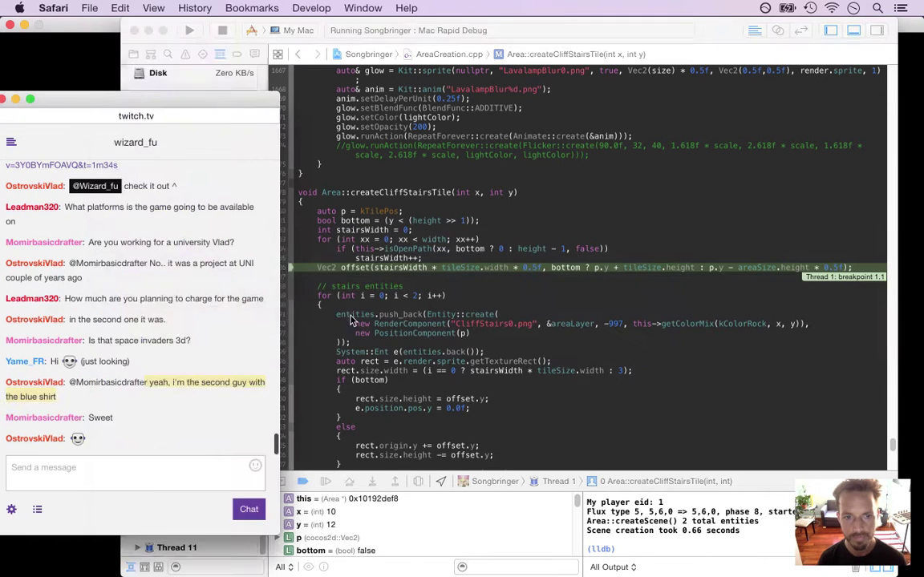
left_click(307, 417)
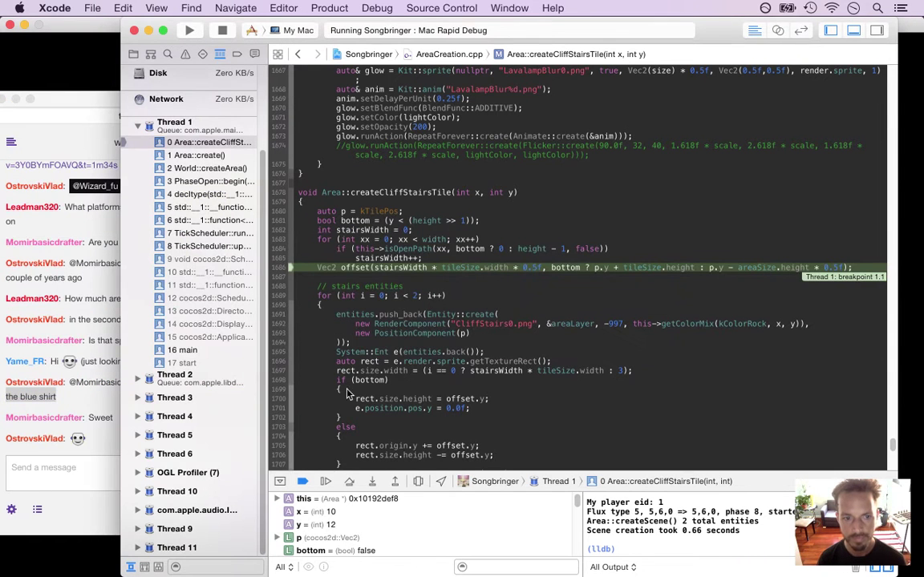
Step: Continue execution to the breakpoint on o -= epos;, enlarge the debug area and expand variable o to read its coordinates
left_click(325, 482)
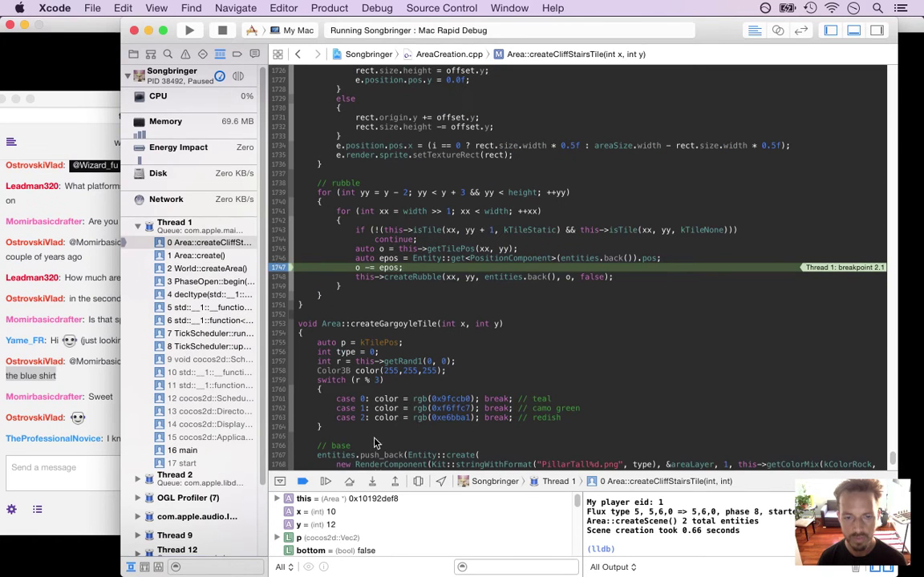
left_click_drag(682, 481, 752, 333)
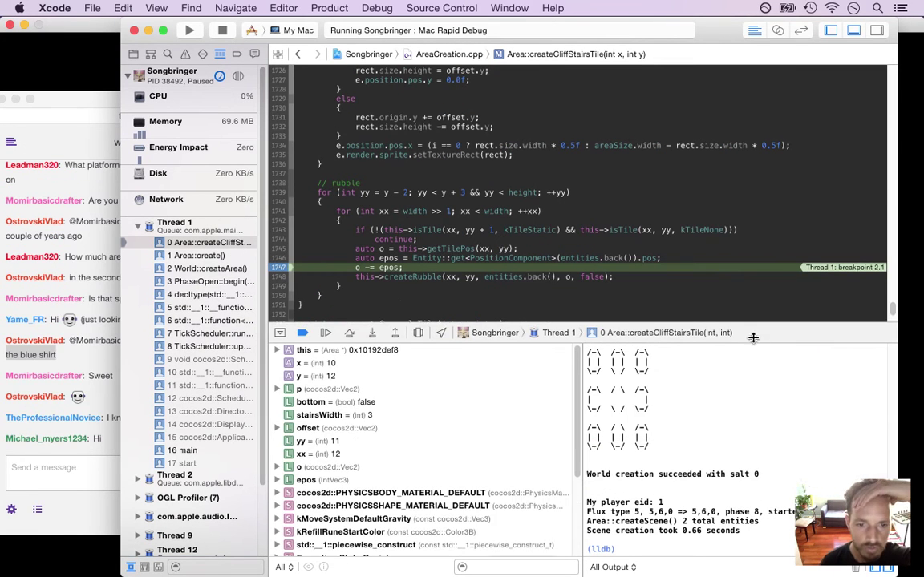
left_click(277, 467)
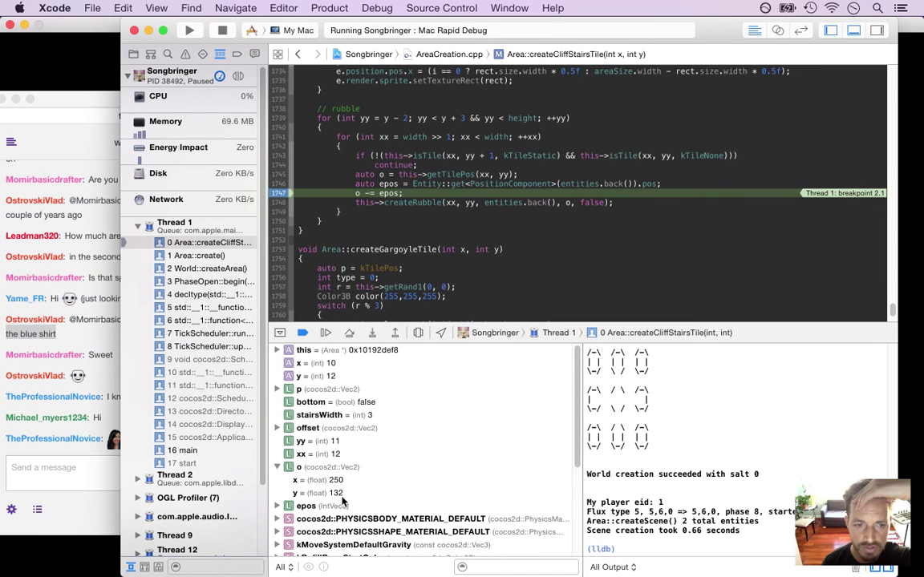
Step: Switch to the Twitch chat and highlight the messages "I know that face", "Hi" and "Hi i love Programming"
left_click(112, 413)
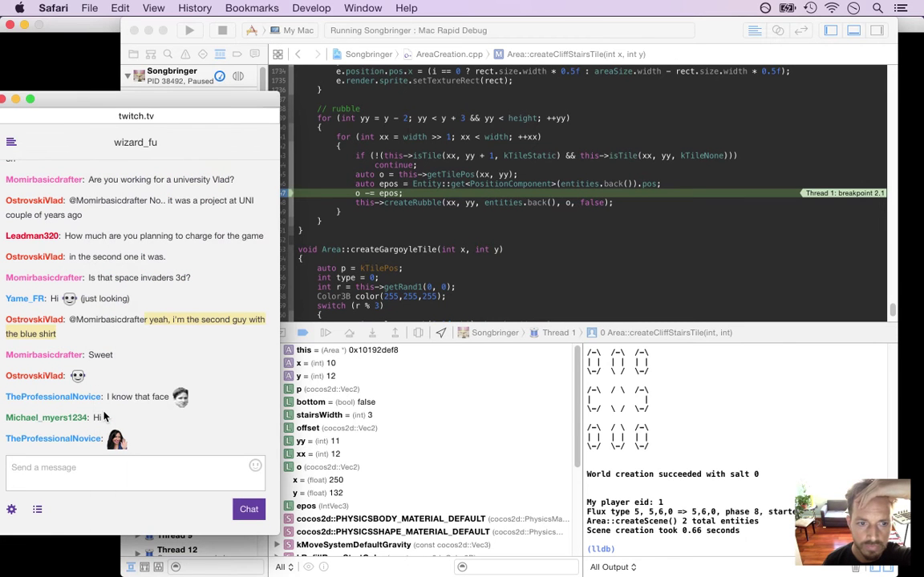
left_click_drag(112, 397, 169, 397)
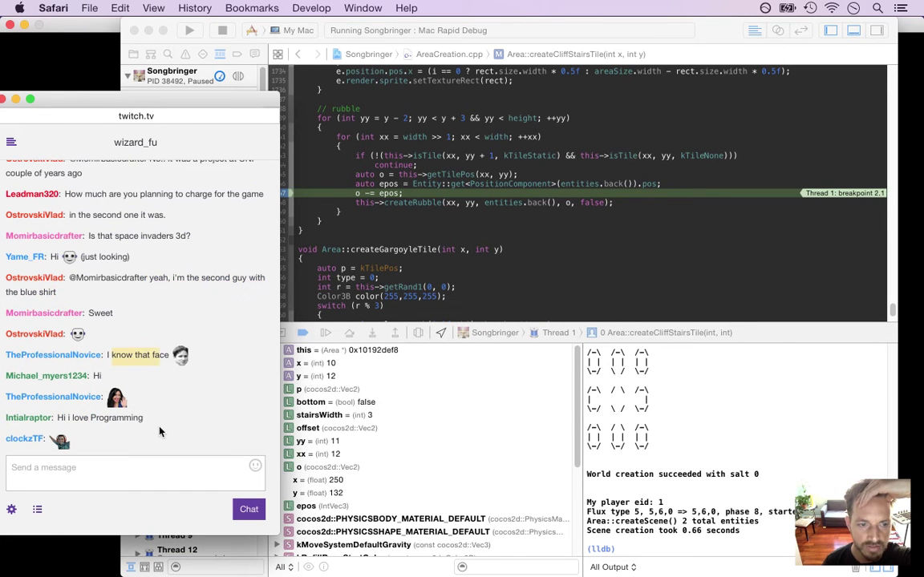
double_click(98, 377)
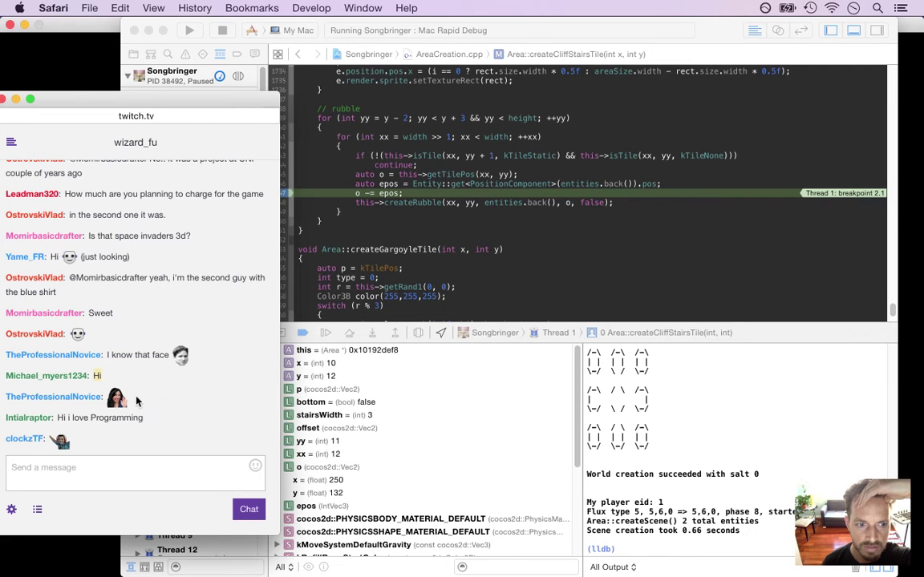
left_click_drag(57, 418, 264, 406)
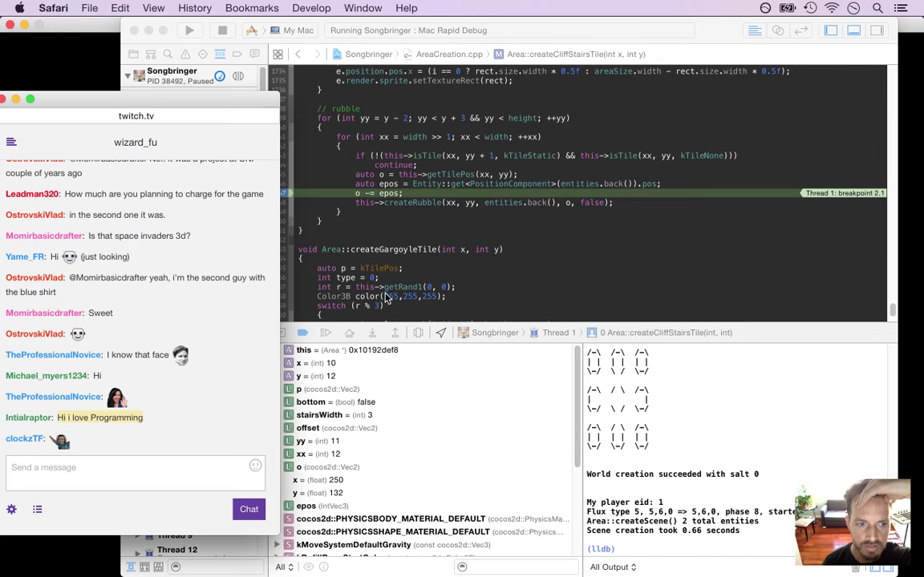
Step: Return to Xcode, compare the x and y values of epos with o while stepping over the subtraction, and stop the debug session
left_click(438, 304)
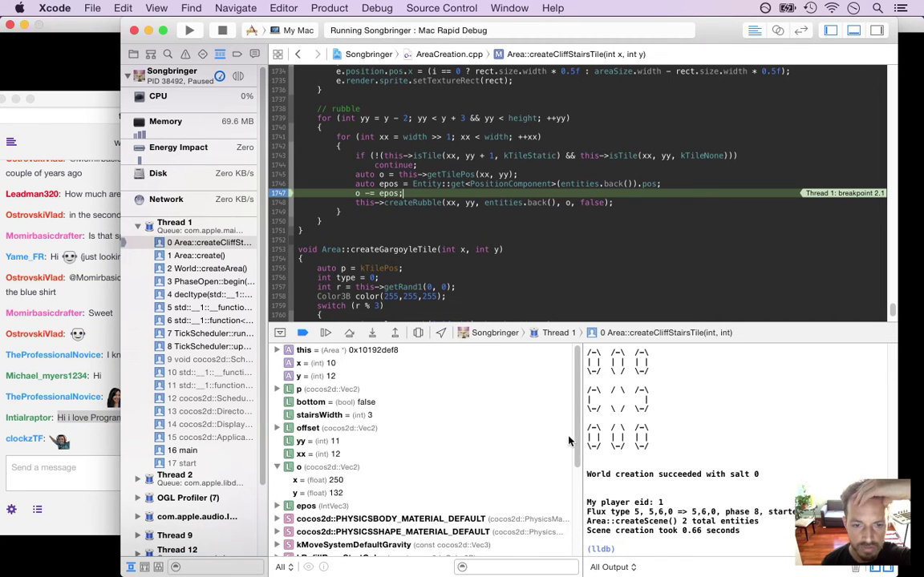
left_click(277, 506)
scroll(575, 431, "down", 3)
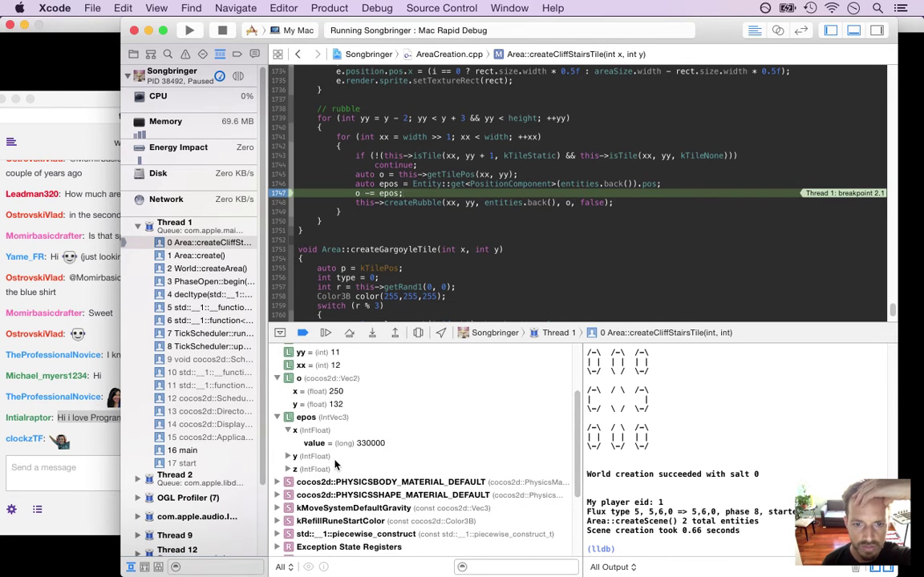
left_click(287, 457)
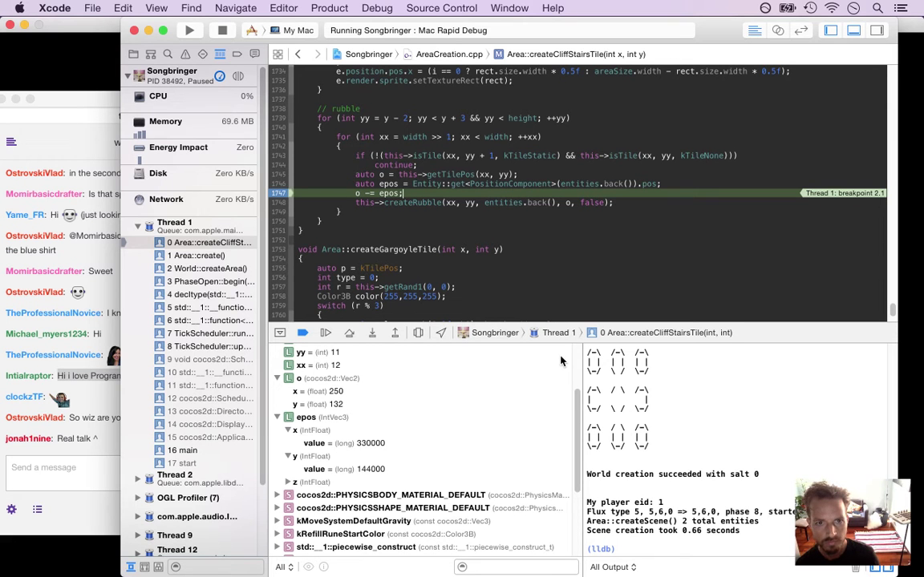
left_click(347, 391)
left_click(349, 333)
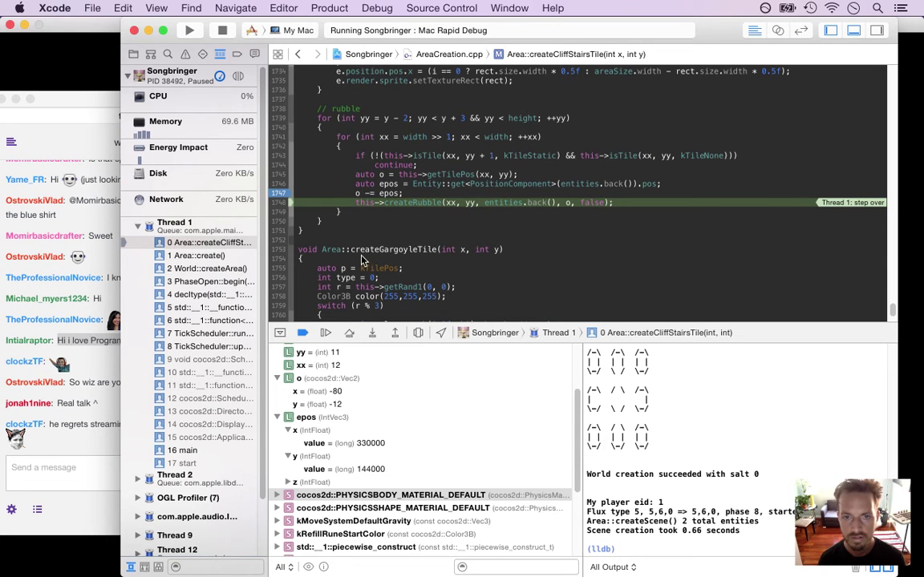
left_click(218, 31)
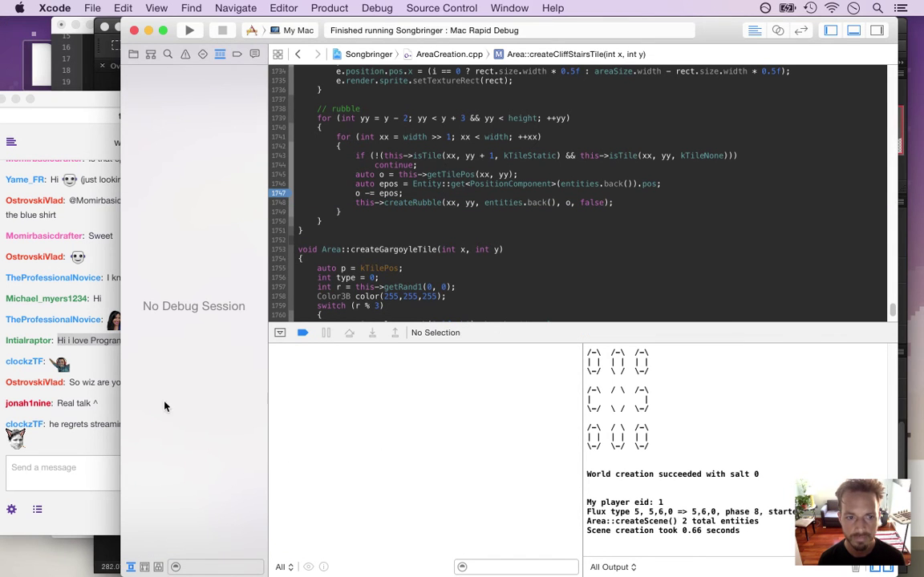
Step: Switch to the Twitch chat and highlight the viewer's question about being happy with the progress
left_click(96, 403)
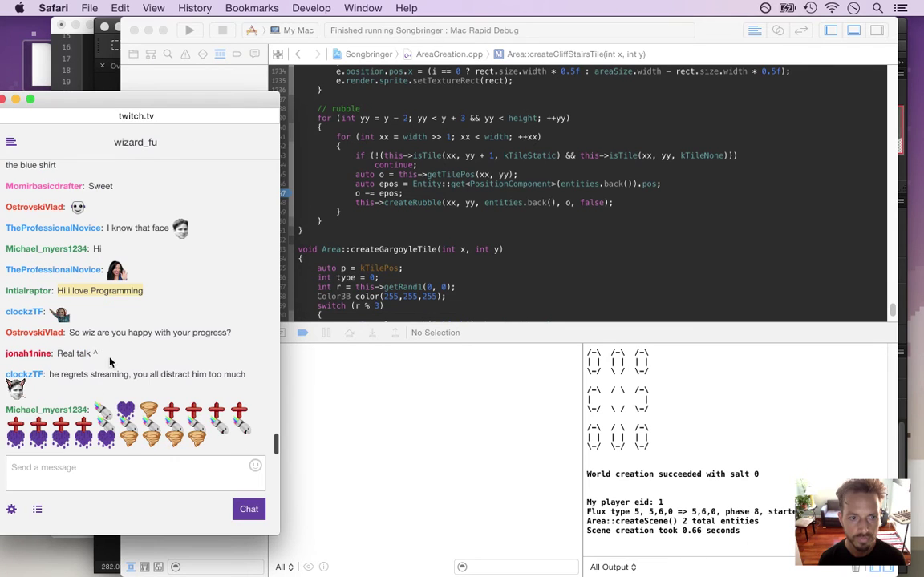
left_click_drag(84, 336, 190, 340)
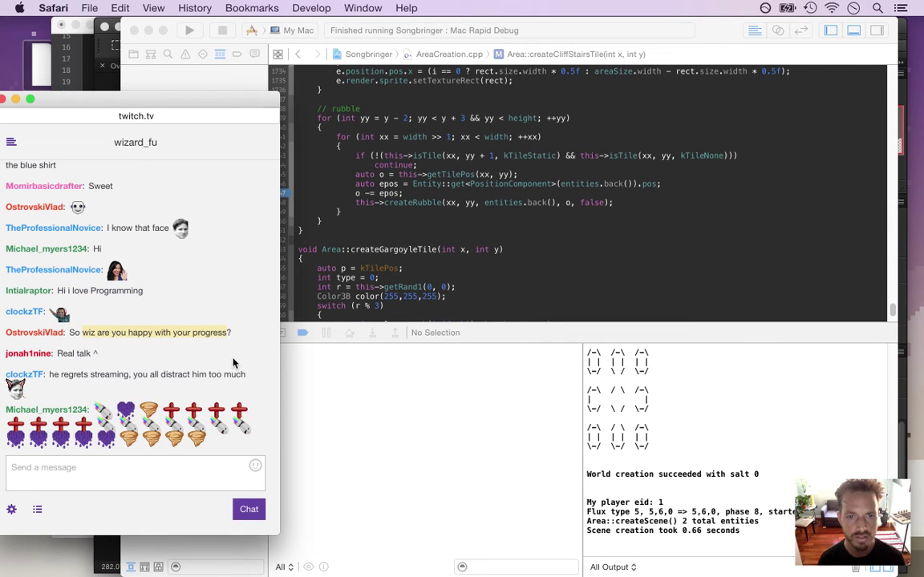
Step: Return to Xcode and collapse the debug area so the code editor fills the window
left_click(409, 295)
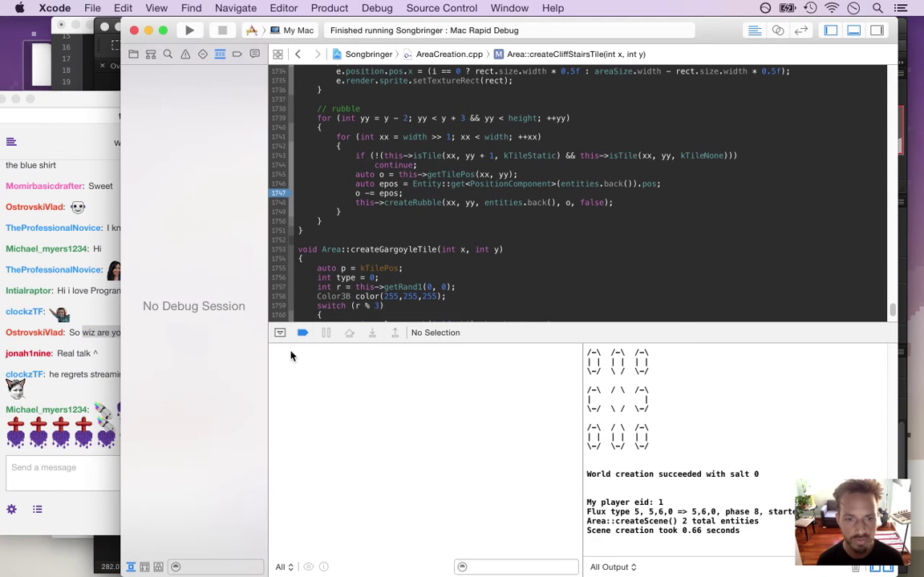
left_click_drag(530, 360, 532, 565)
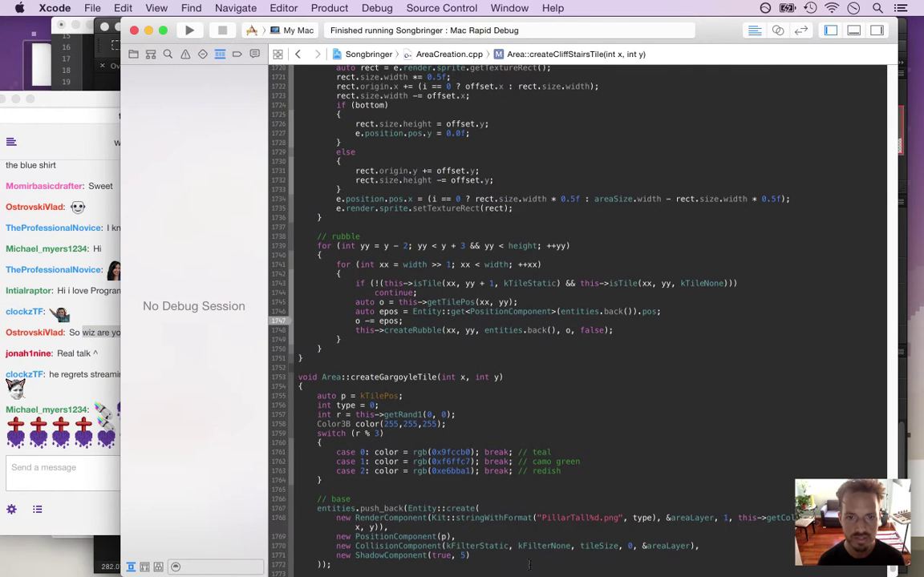
Step: Switch to the Twitch chat, highlight the message about regretting streaming and being distracted, and clear the highlight
left_click(99, 362)
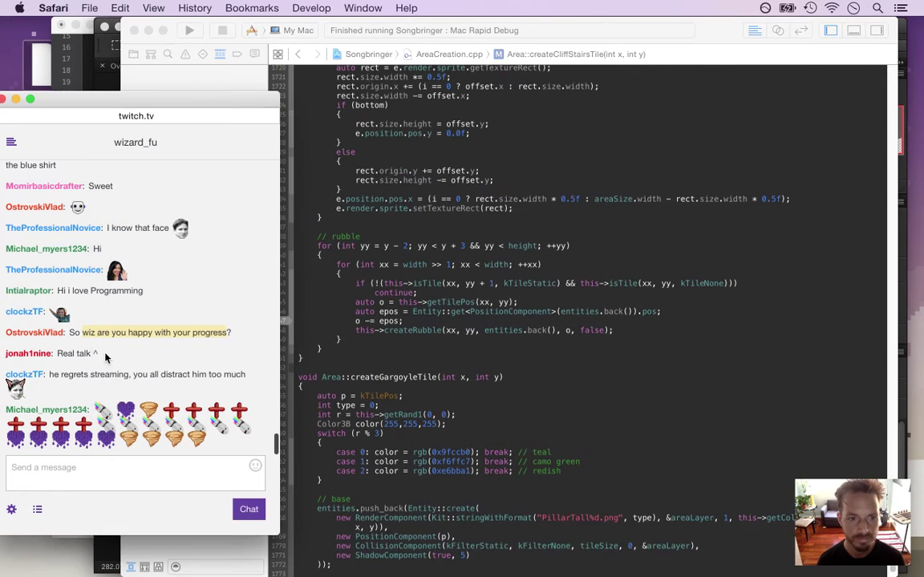
left_click_drag(62, 375, 177, 403)
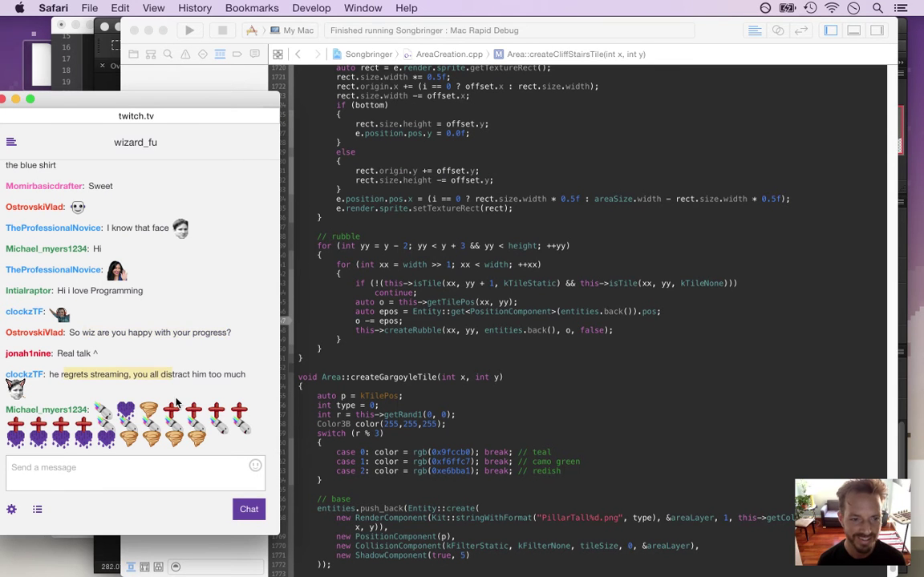
left_click(166, 366)
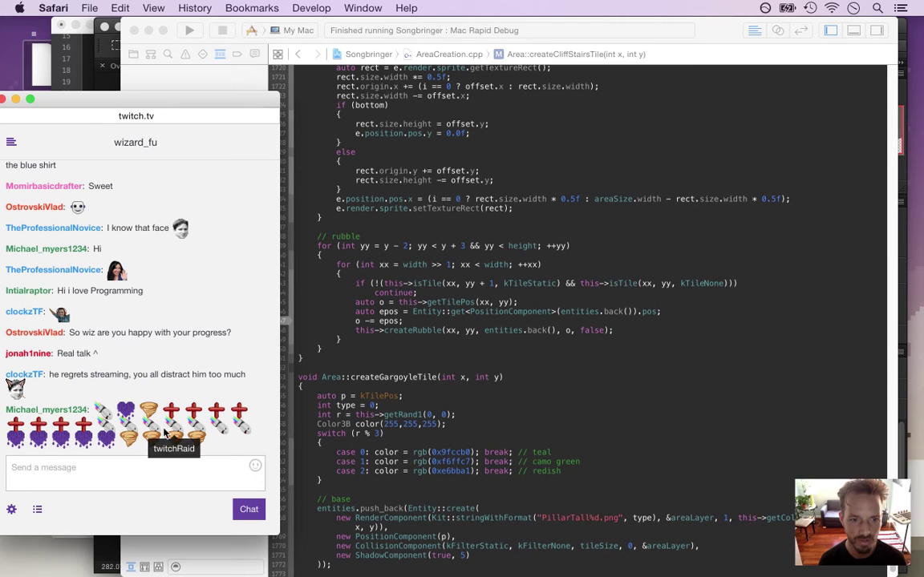
Step: Return to Xcode and declare Eid rubbleParent = 0; directly under the "// cliff faces" comment in createCliffStairsTile
left_click(417, 327)
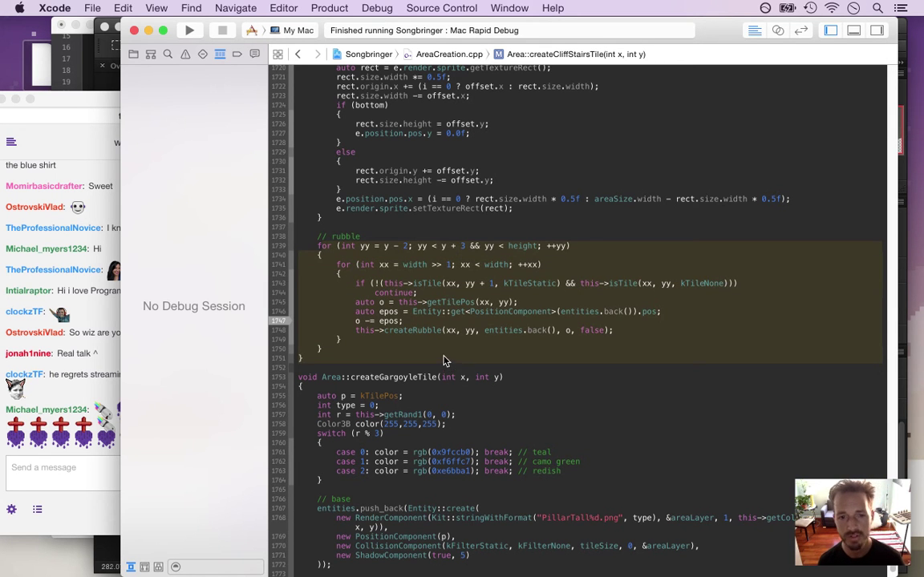
left_click(390, 342)
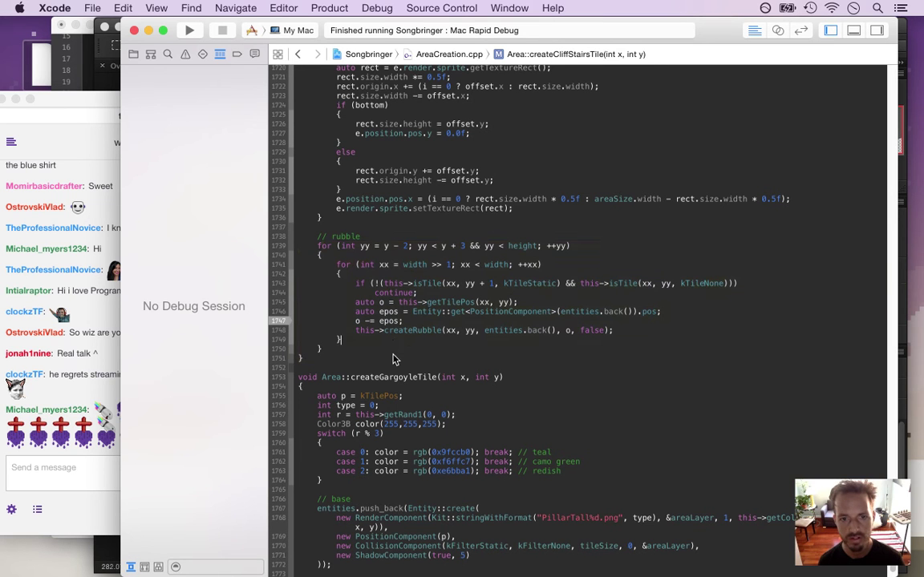
key("super+Right")
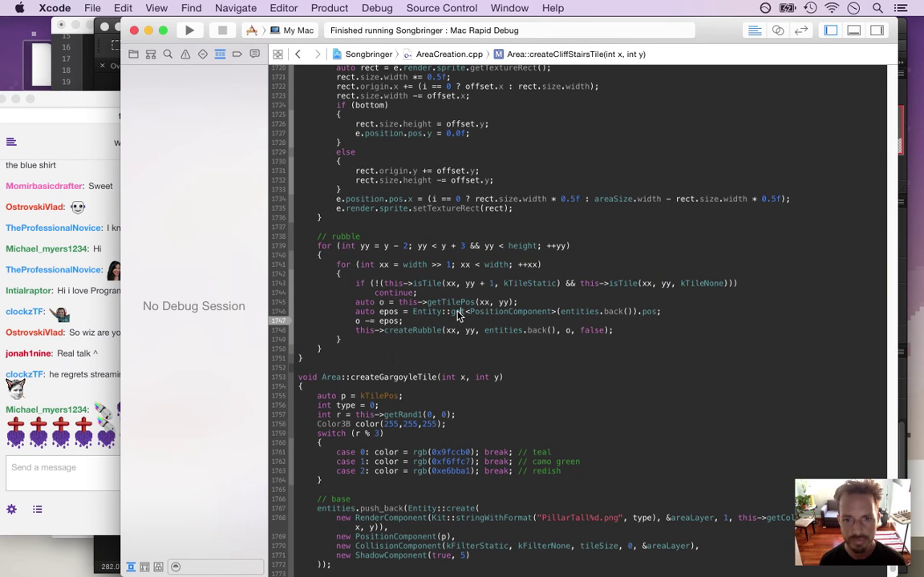
key("Up")
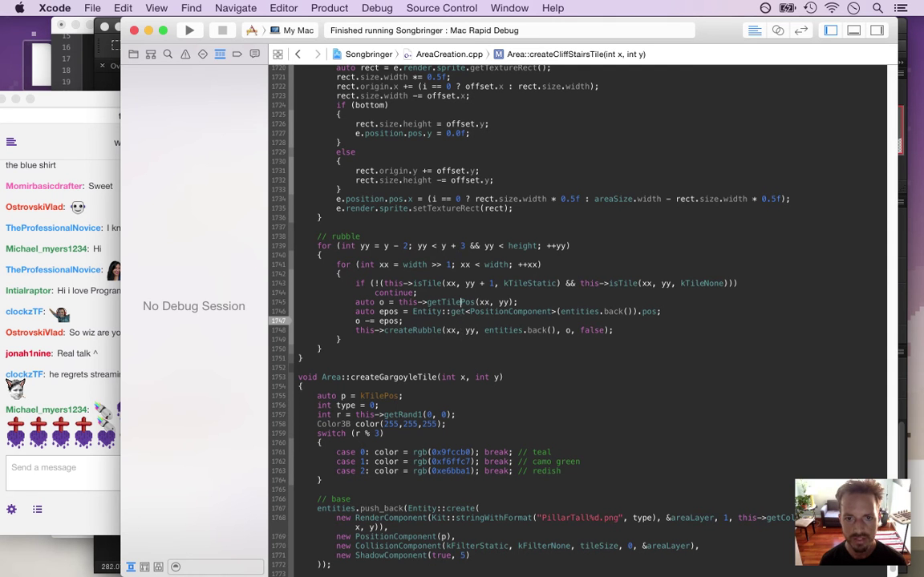
key("Up")
key("Up")
key("Up")
key("Up")
key("Up")
key("Up")
key("Up")
key("Up")
key("Up")
key("Up")
key("Up")
key("Up")
key("Up")
key("Up")
key("Up")
key("Up")
key("Up")
key("Up")
key("Up")
key("Up")
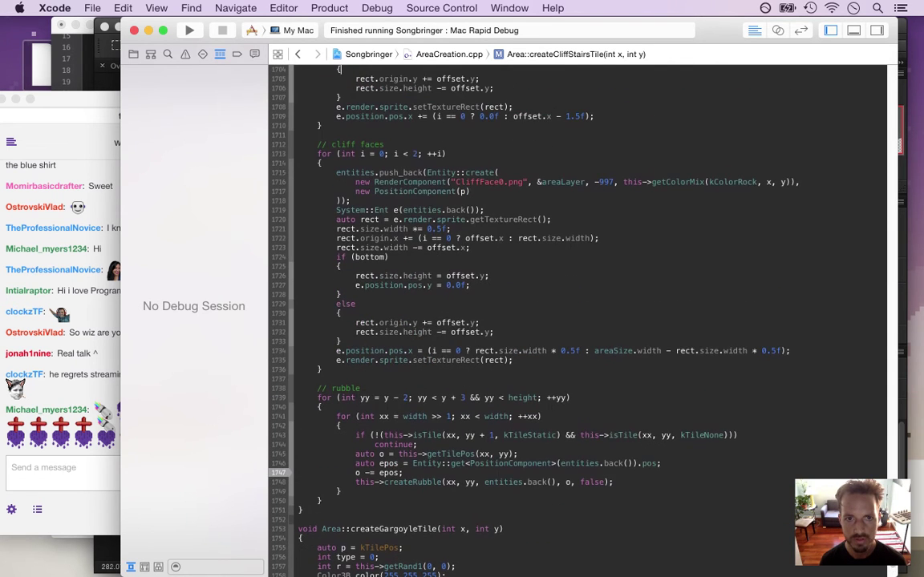
key("Return")
type("au")
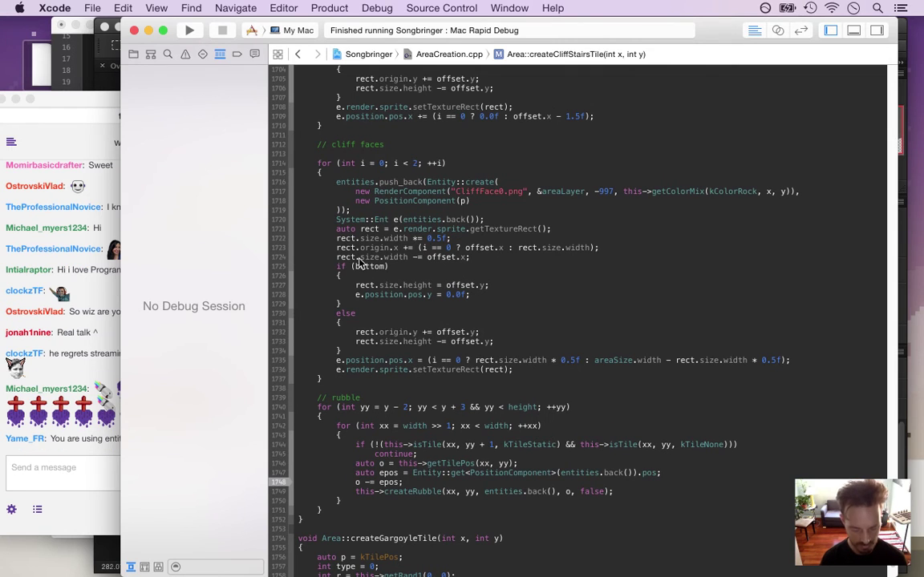
key("BackSpace")
key("BackSpace")
type("Eid ")
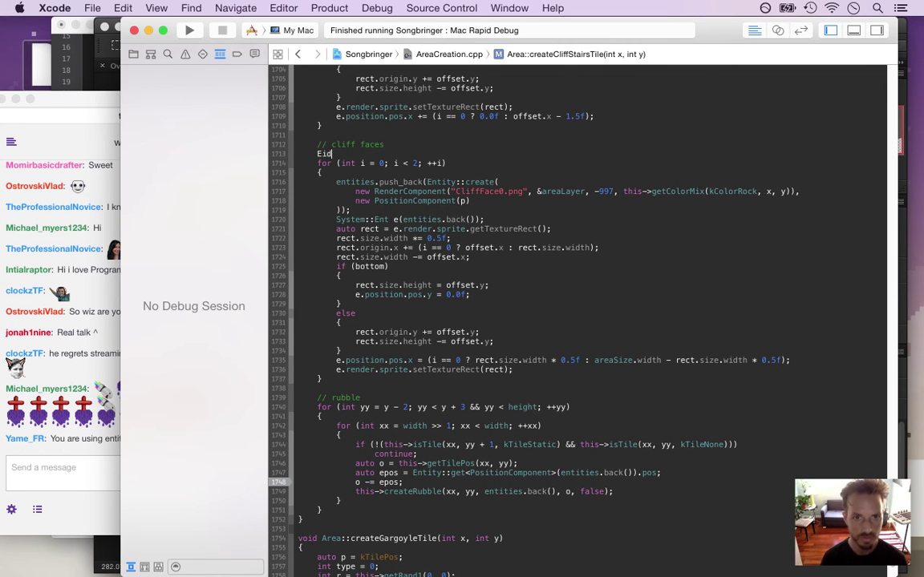
type("rubbleParent = 0;")
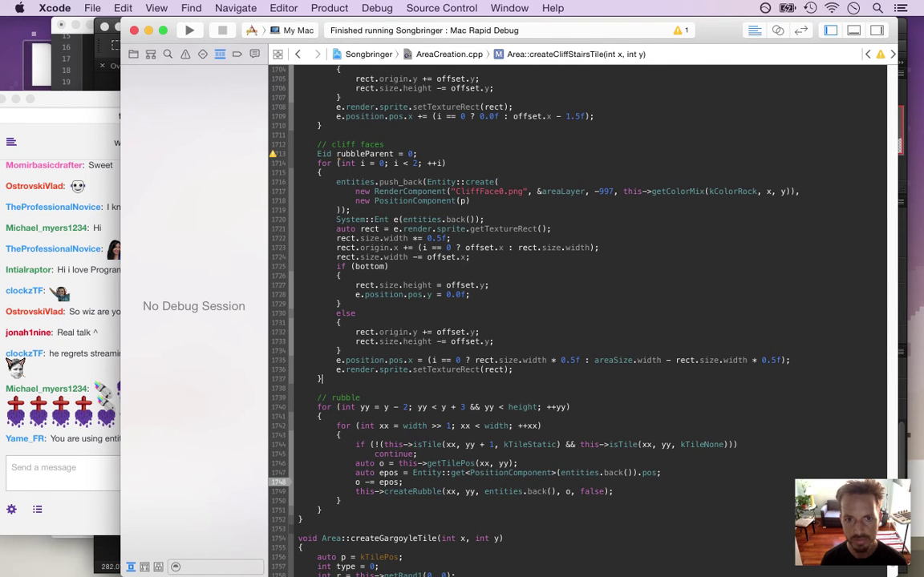
Step: At the end of the cliff faces loop, add if (i == 0) rubbleParent = e.id; after the setTextureRect call
key("Return")
key("BackSpace")
key("Up")
key("cmd+Right")
key("Return")
type("if (")
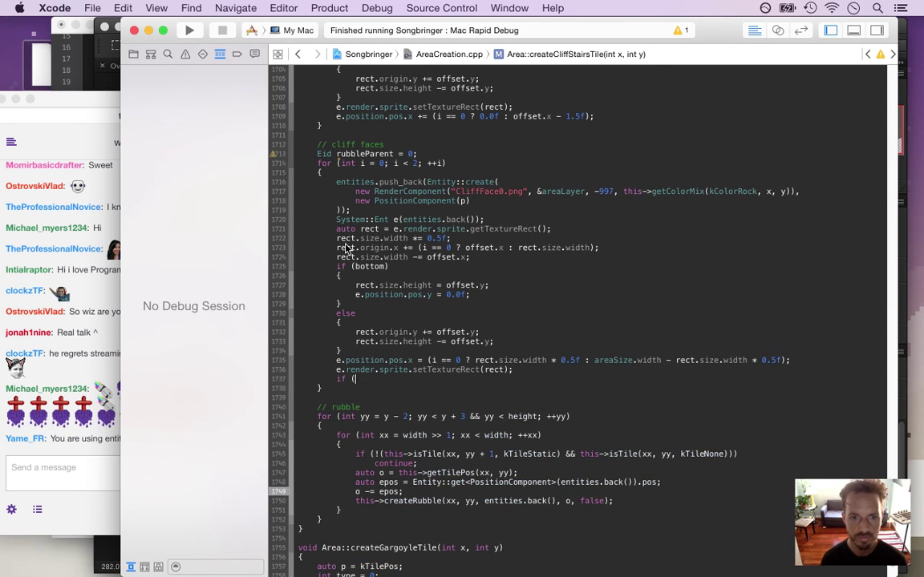
type("i = ")
type(" 0)")
key("Return")
type("rubbleParent ")
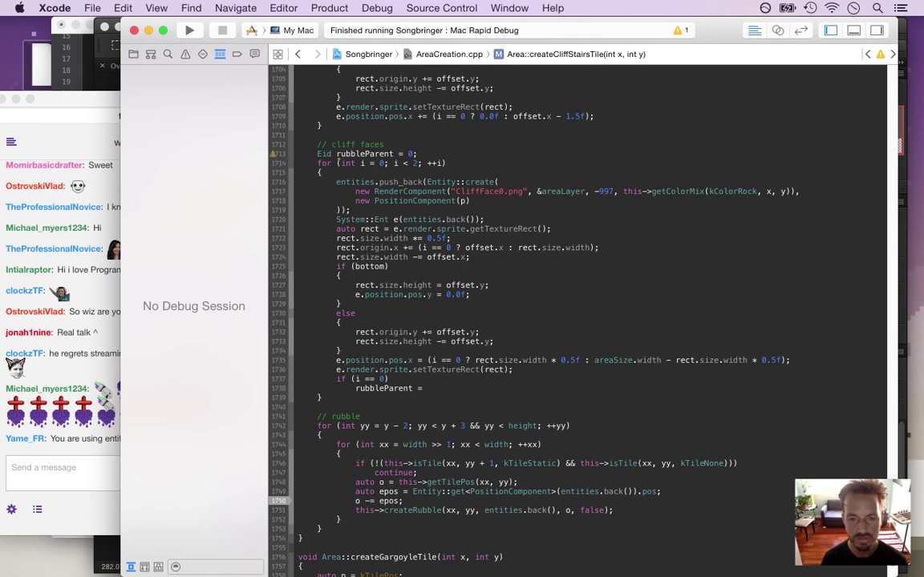
type("= e.id;")
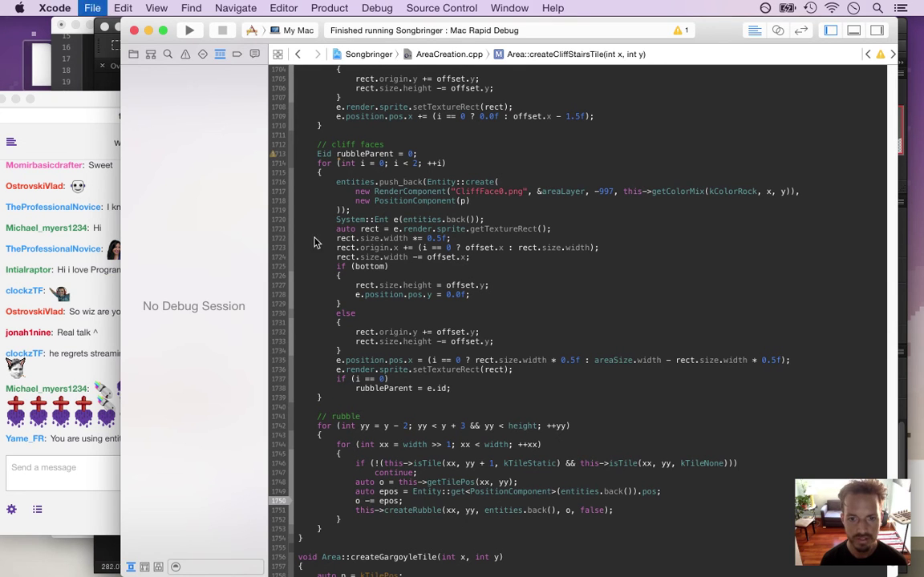
Step: Switch to the Twitch chat and highlight the viewer's message about using an entity components system
left_click(78, 435)
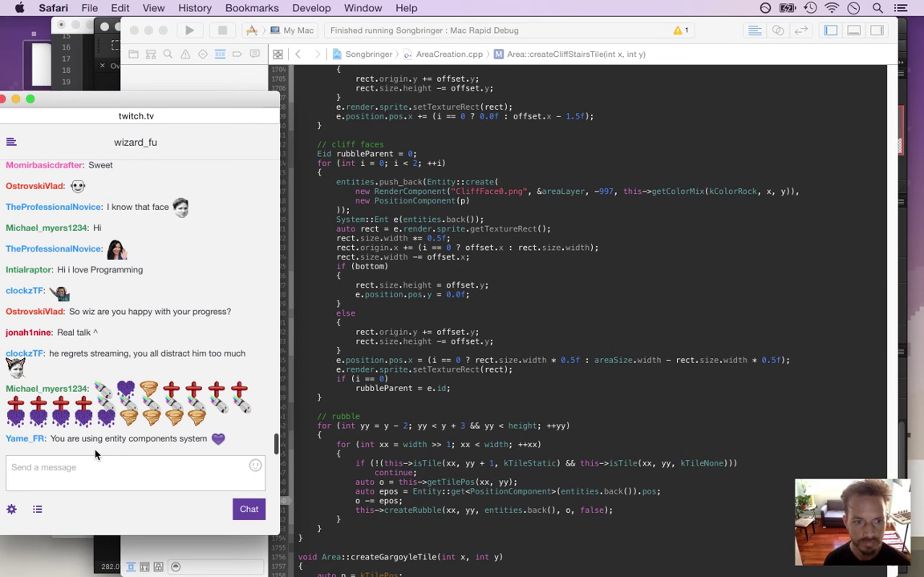
left_click_drag(128, 447, 271, 452)
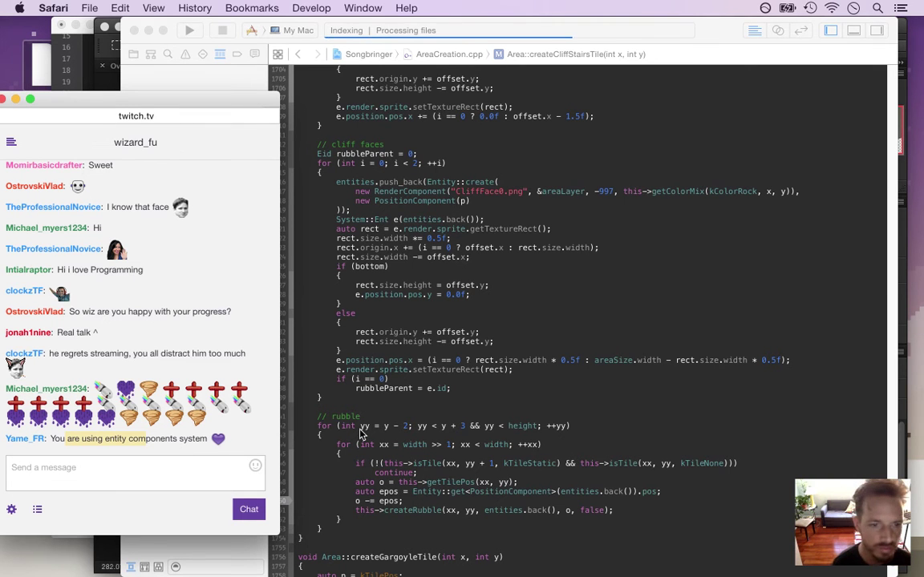
Step: Return to Xcode and make the inner xx loop of the rubble code start at 0 instead of half the width
left_click(377, 399)
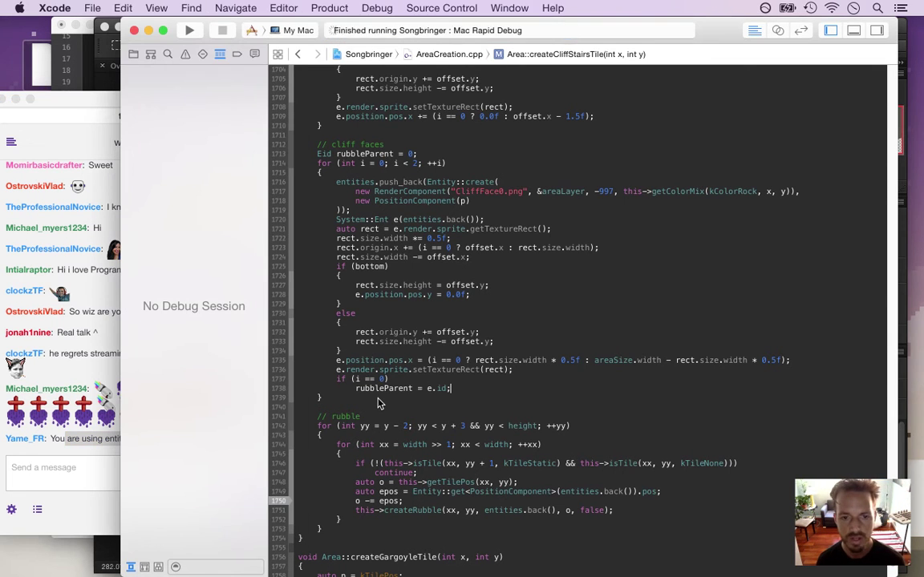
left_click(451, 426)
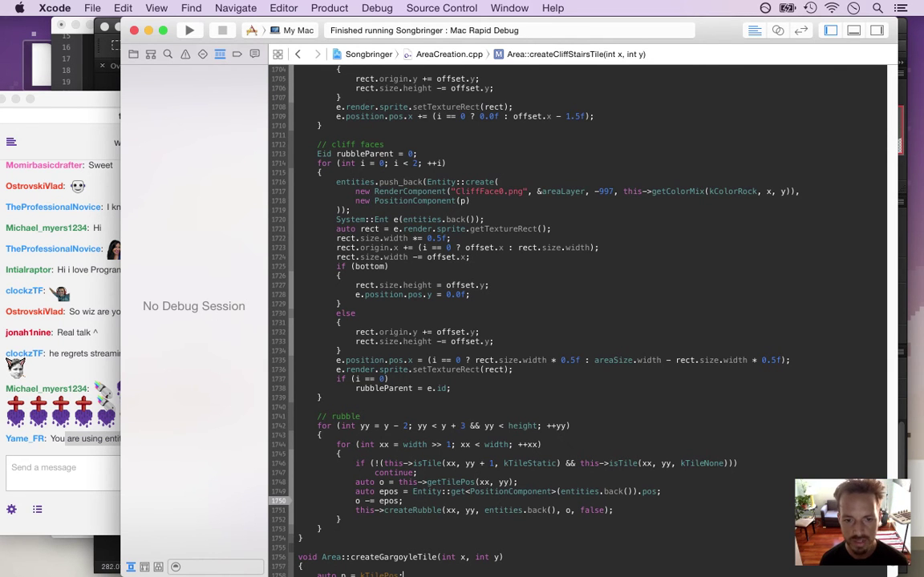
scroll(452, 562, "down", 3)
left_click(404, 441)
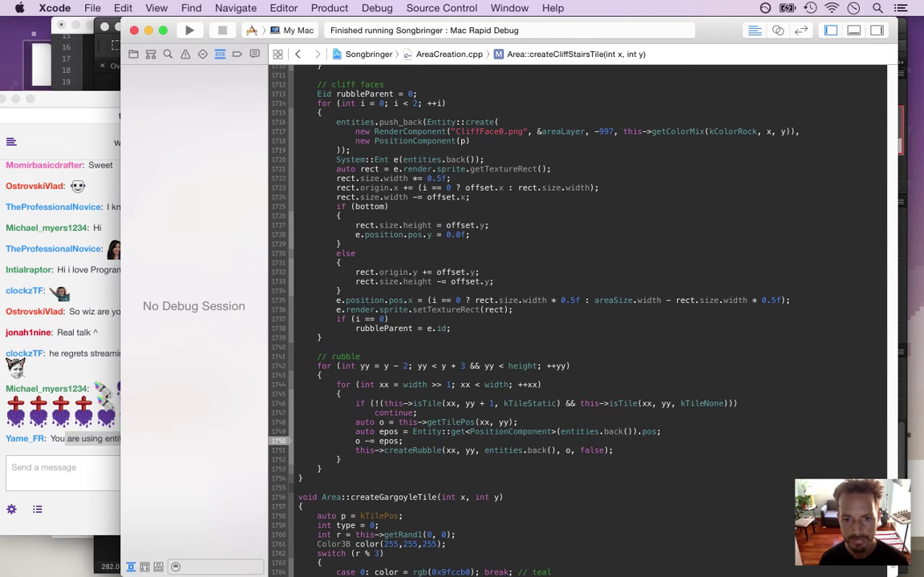
left_click(449, 385)
key("BackSpace")
key("BackSpace")
key("BackSpace")
key("BackSpace")
key("BackSpace")
key("BackSpace")
key("BackSpace")
key("BackSpace")
key("BackSpace")
key("BackSpace")
type("0")
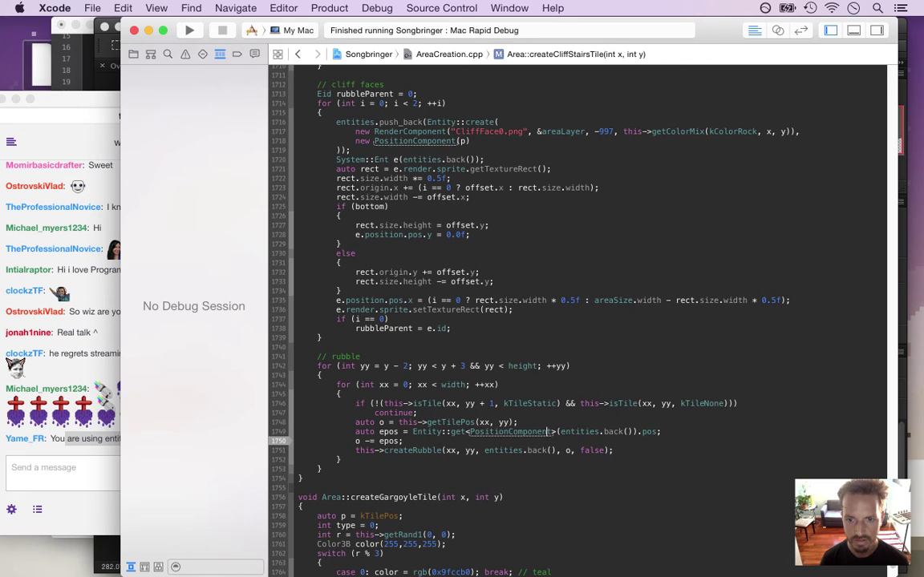
Step: Delete the auto epos declaration and the o -= epos; line from the rubble loop
key("super+Left")
key("shift+Down")
key("shift+Down")
key("BackSpace")
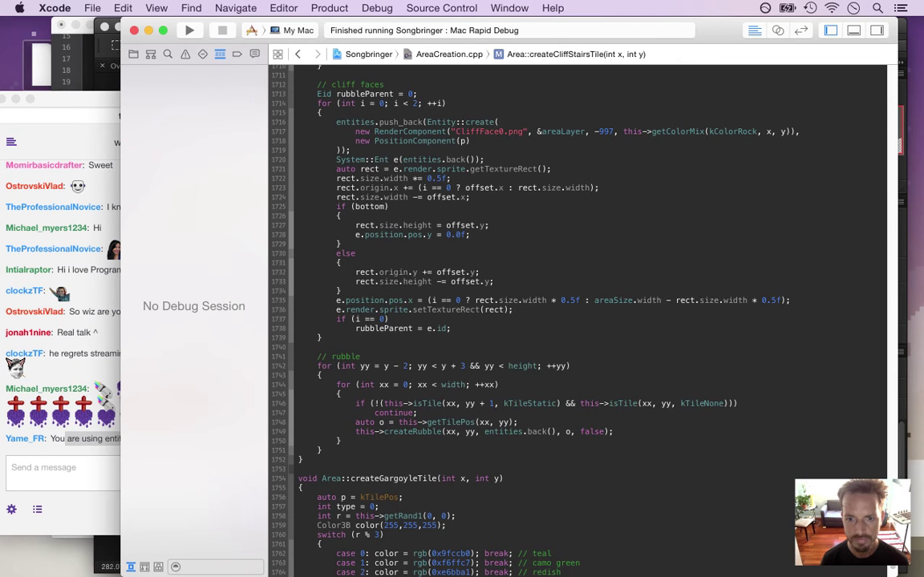
Step: Replace the entities.back() argument of the createRubble call with rubbleParent
key("BackSpace")
key("BackSpace")
key("BackSpace")
key("BackSpace")
key("BackSpace")
key("BackSpace")
key("BackSpace")
key("BackSpace")
key("BackSpace")
key("BackSpace")
key("BackSpace")
key("BackSpace")
key("BackSpace")
key("BackSpace")
key("BackSpace")
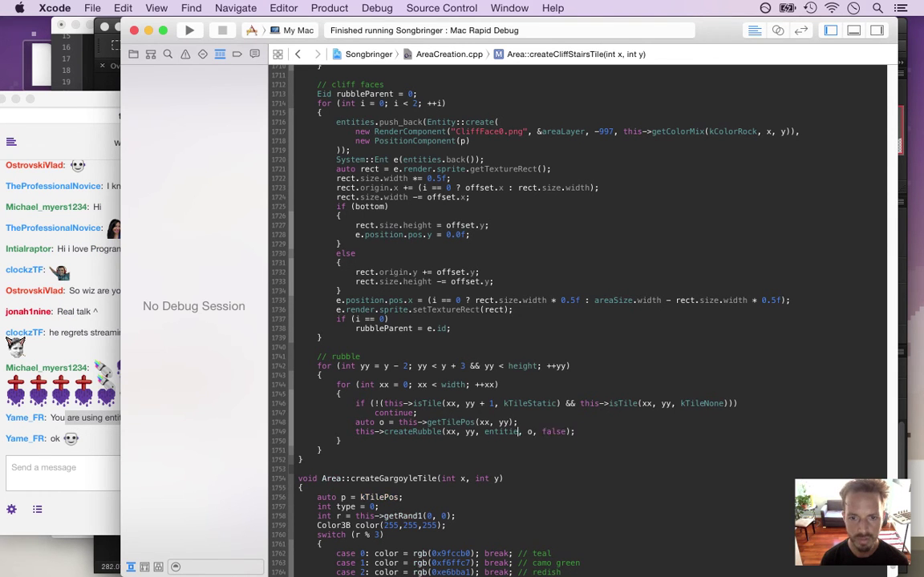
type("rubbl")
key("Return")
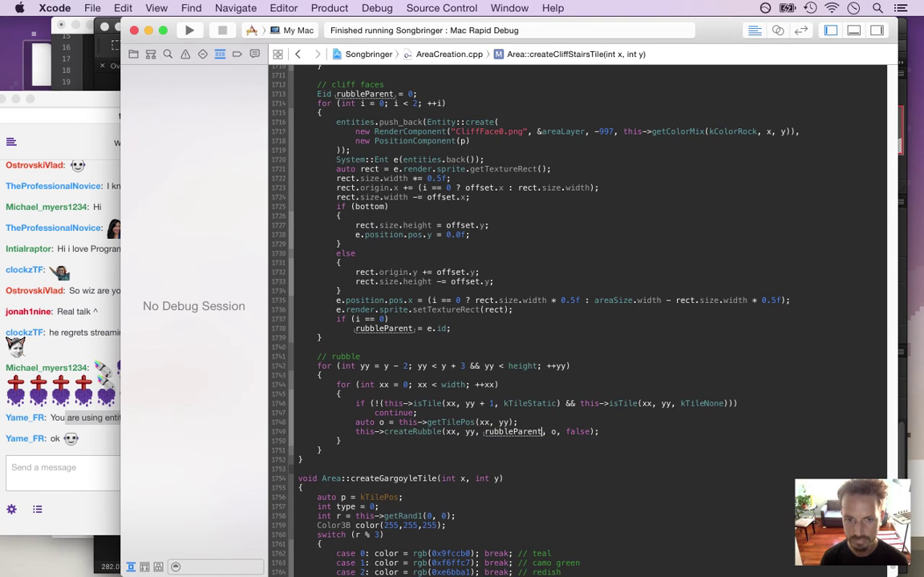
Step: Build and run Songbringer, checking the Twitch chat during compilation before returning to Xcode
key("super+r")
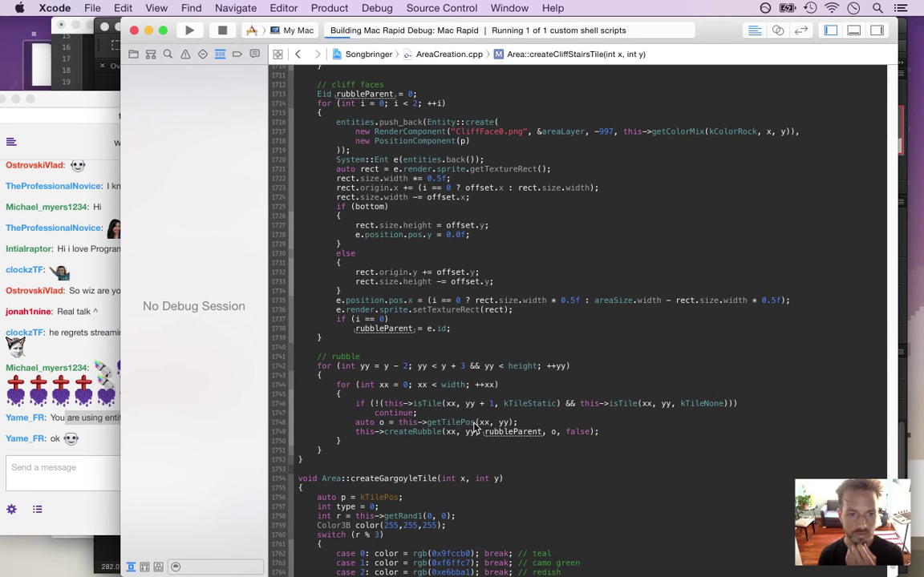
left_click(94, 426)
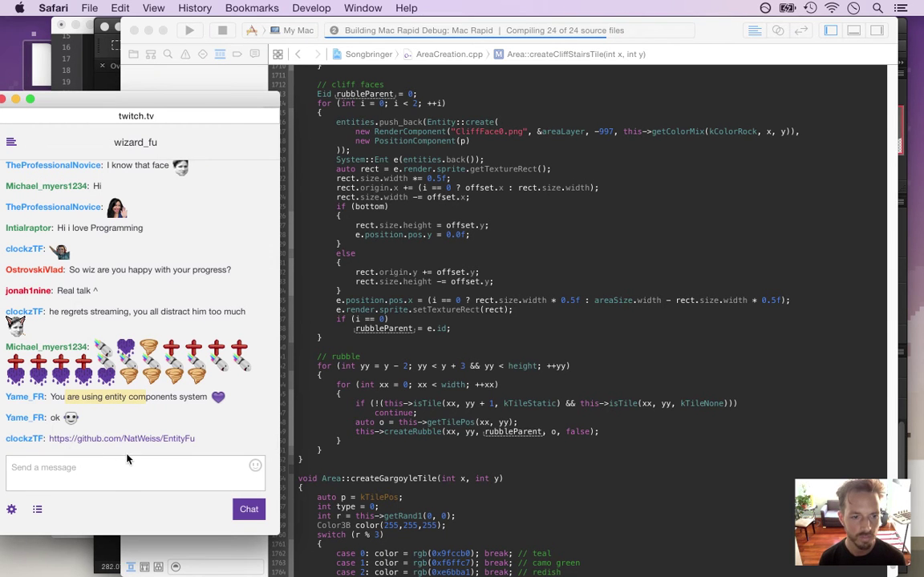
left_click(422, 429)
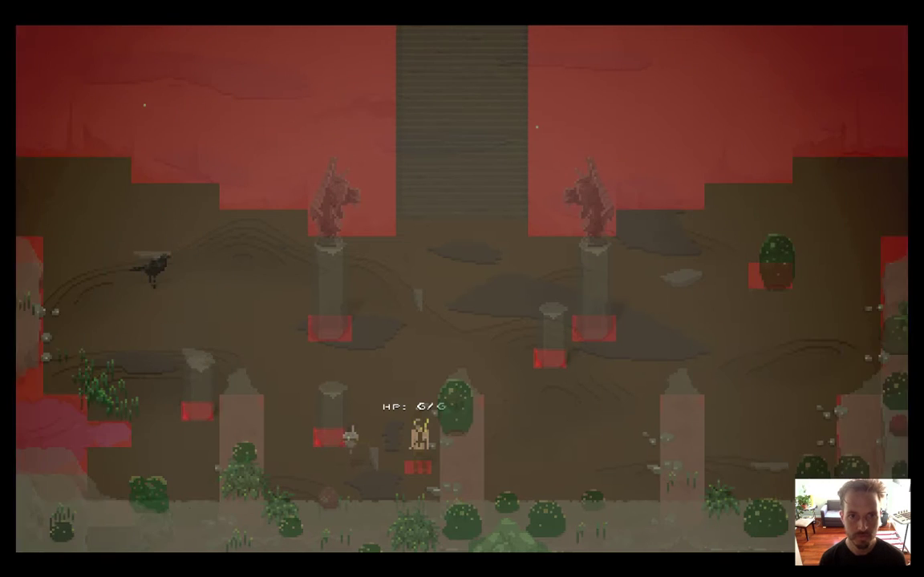
Step: Walk the character up toward the cliff stairs to check the rubble placement, and quit the game
key("Up")
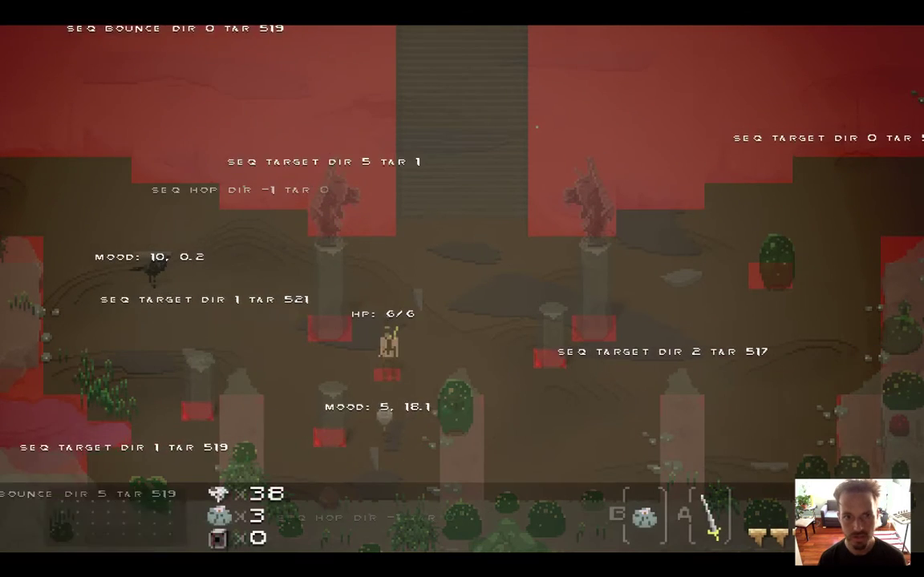
key("Up")
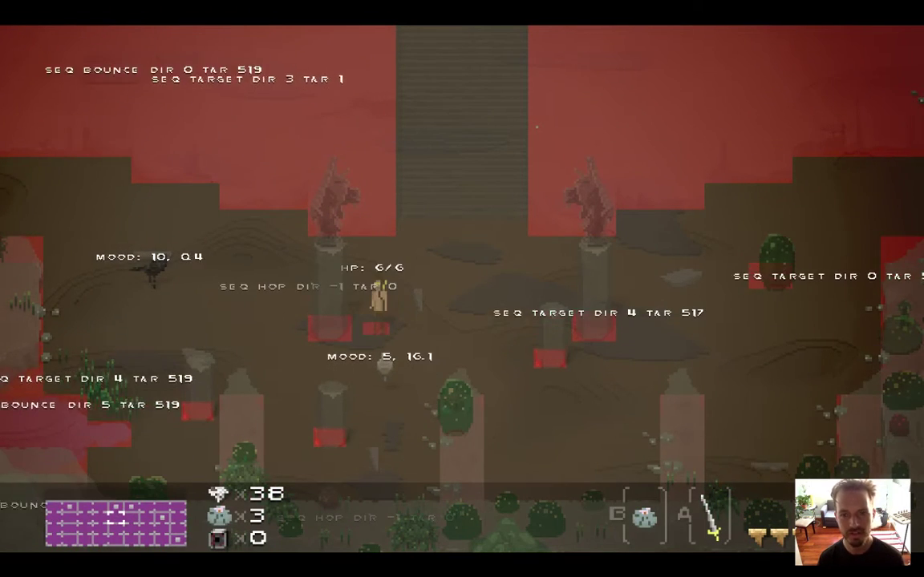
key("super+q")
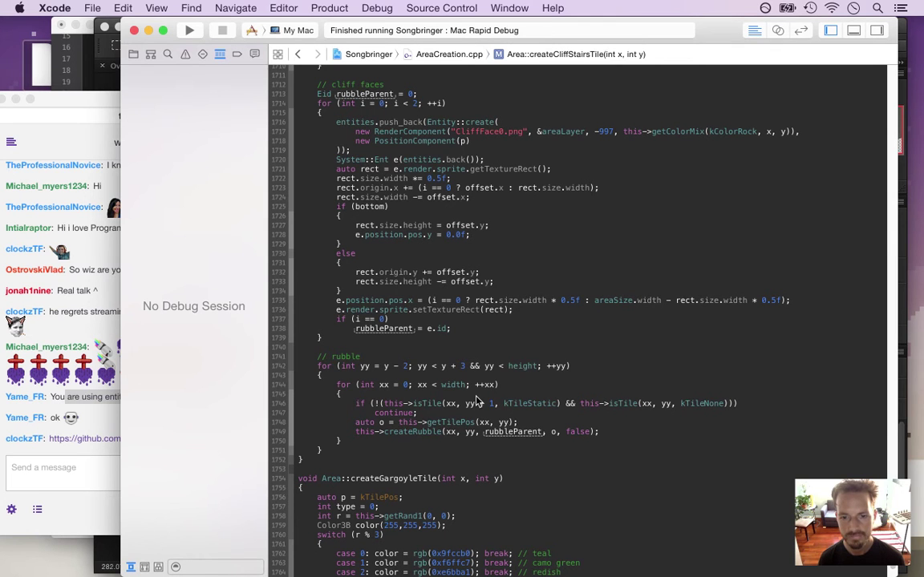
Step: Change the first getTilePos argument in the rubble loop to xx -x, and build and run the game
left_click(487, 422)
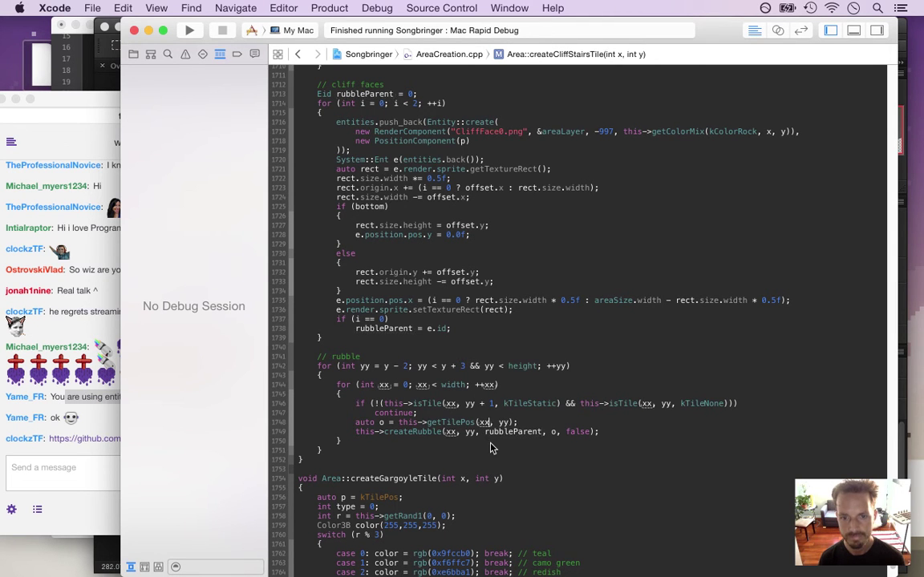
type("-x")
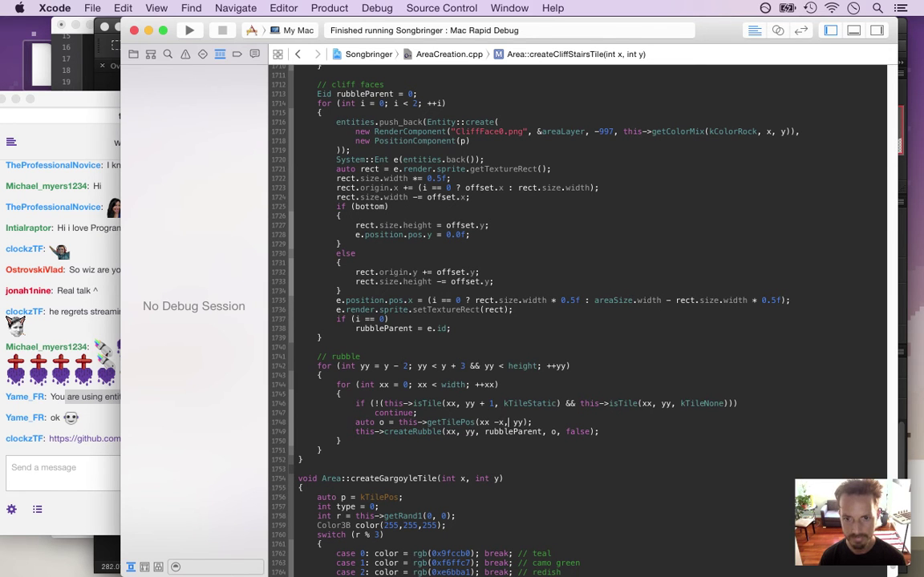
key("super+r")
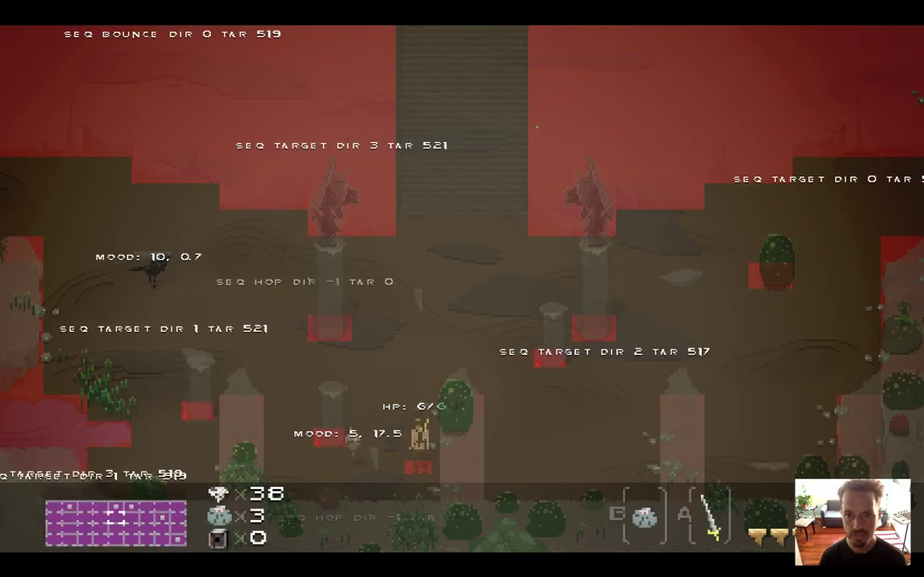
Step: Walk the character up and to the right into the neighbouring area to look for the rubble
key("Up")
key("Right")
key("Right")
key("Up")
key("Right")
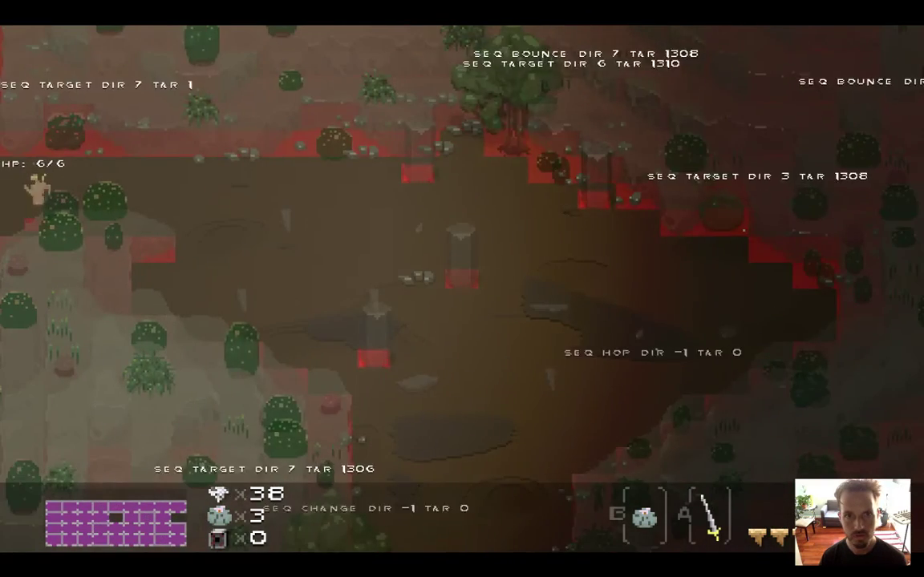
Step: Quit the game and change the getTilePos arguments in the rubble loop to xx - x, yy - y
key("Left")
key("Right")
key("super+q")
key("Right")
key("Right")
key("Right")
key("Right")
type("-")
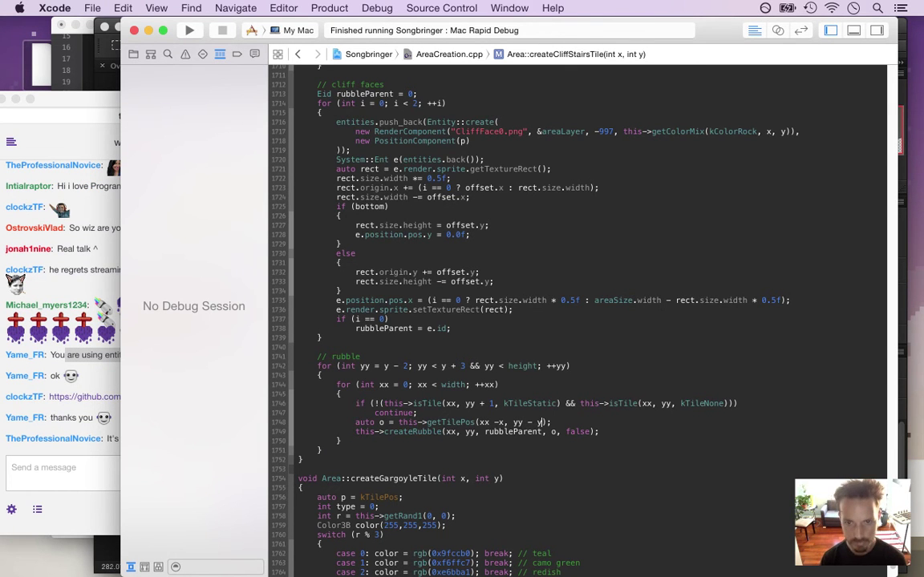
key("Left")
key("Left")
key("Left")
Step: Build and run the game to check the rubble placement, reading the Twitch chat during compilation, and quit the game
key("super+r")
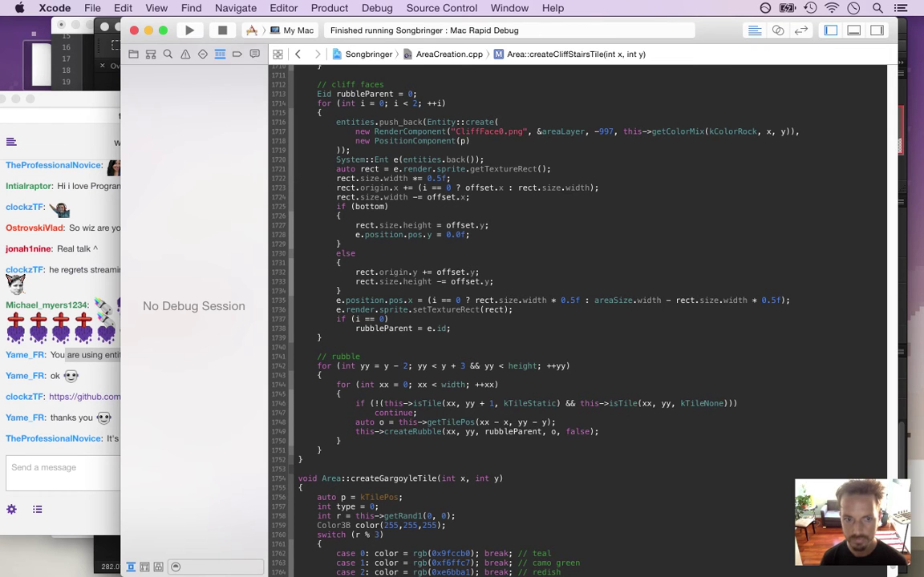
left_click(90, 455)
left_click_drag(121, 438, 198, 438)
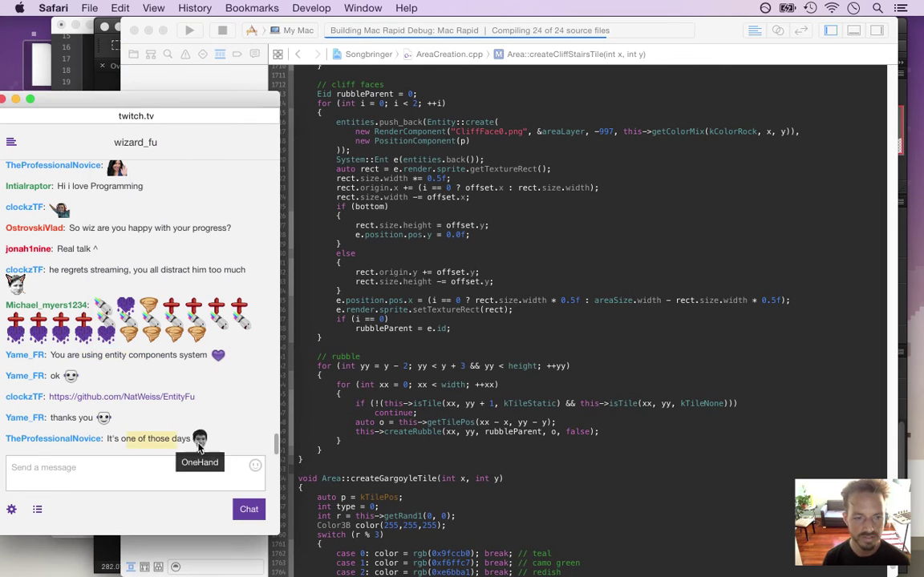
left_click(429, 428)
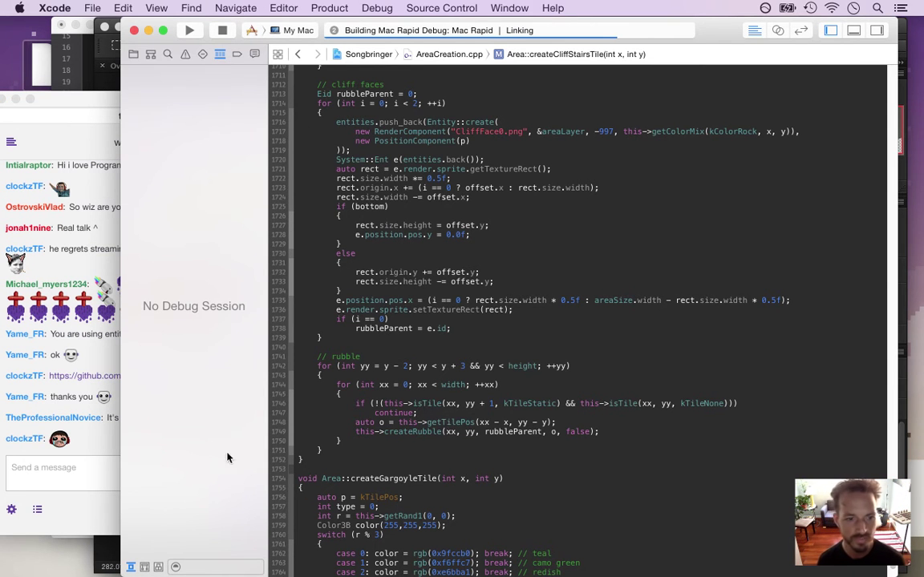
left_click(48, 395)
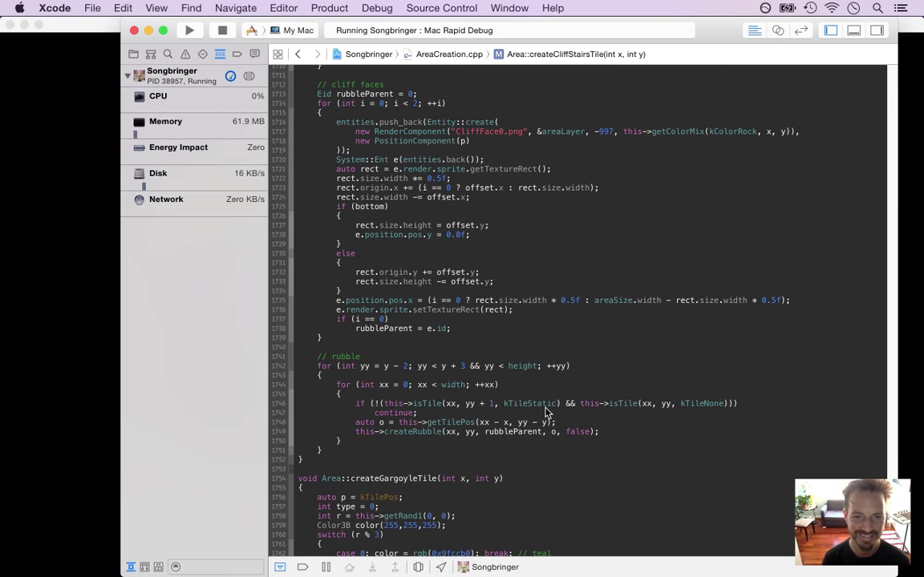
key("super+Tab")
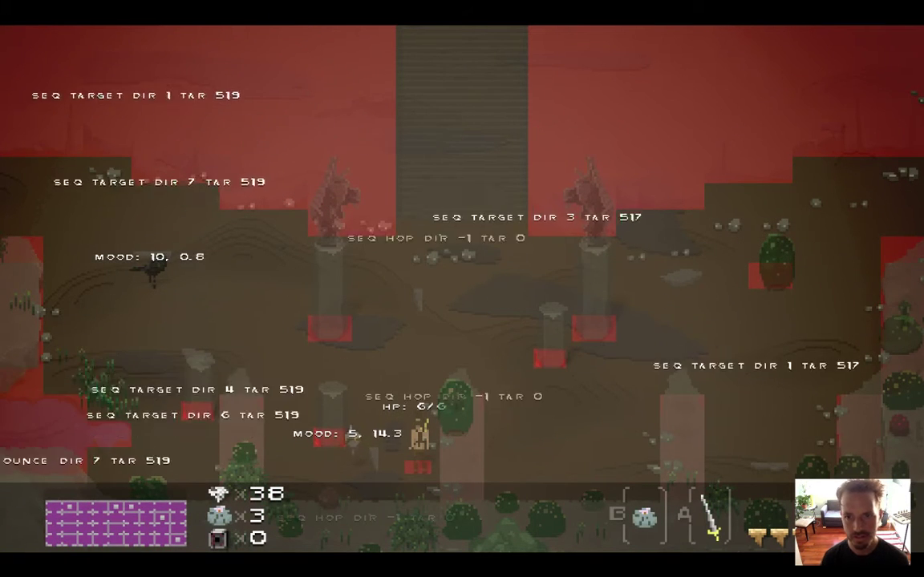
key("super+q")
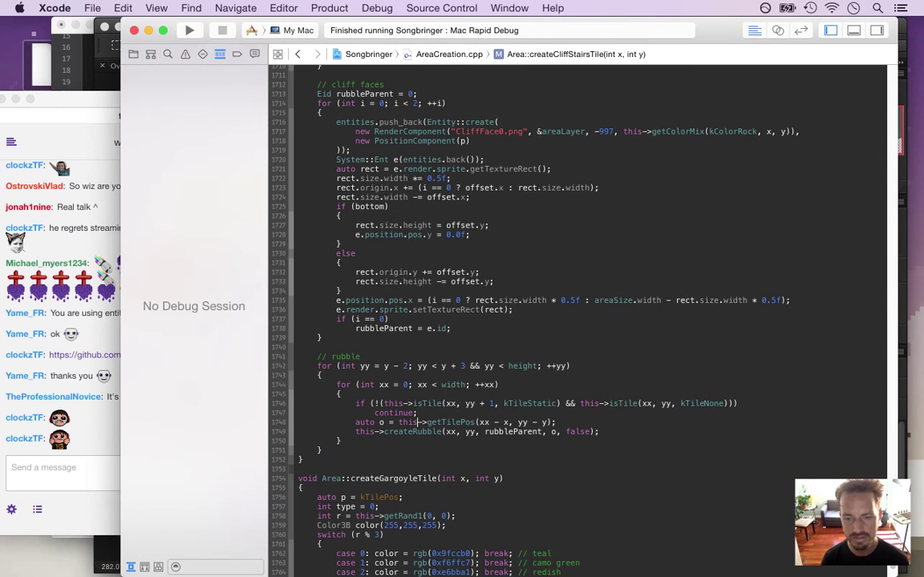
Step: Change the first getTilePos argument to xx - x - 2 and run the game to check the rubble
left_click(507, 422)
type("- 2")
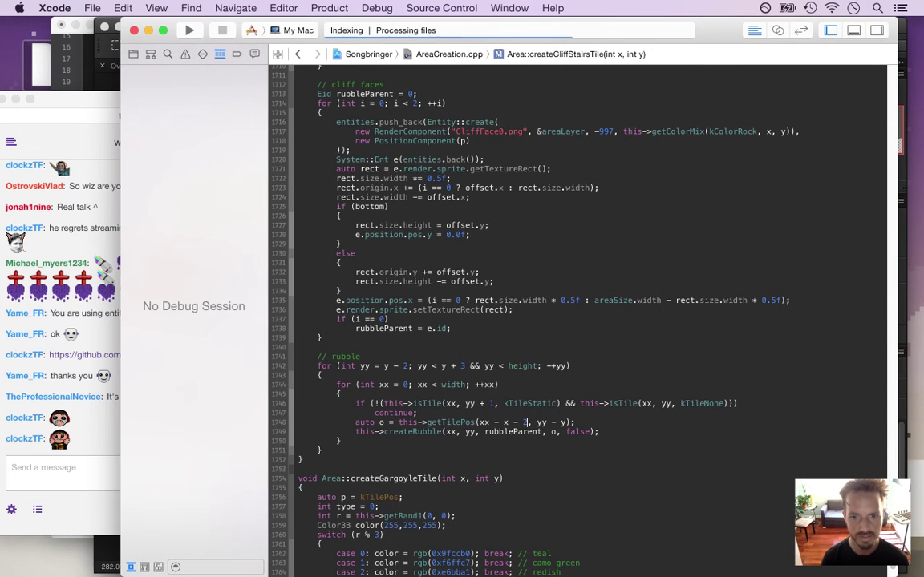
key("super+r")
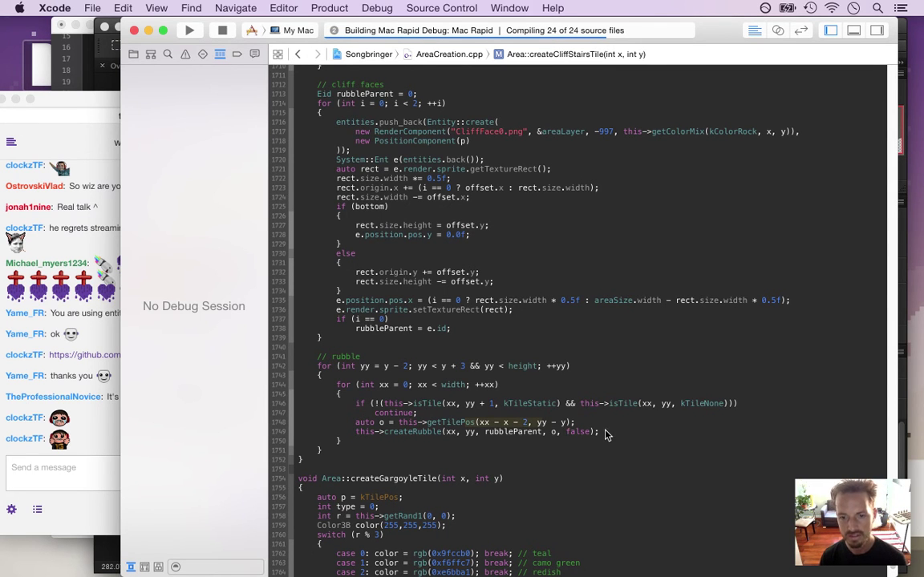
left_click(133, 53)
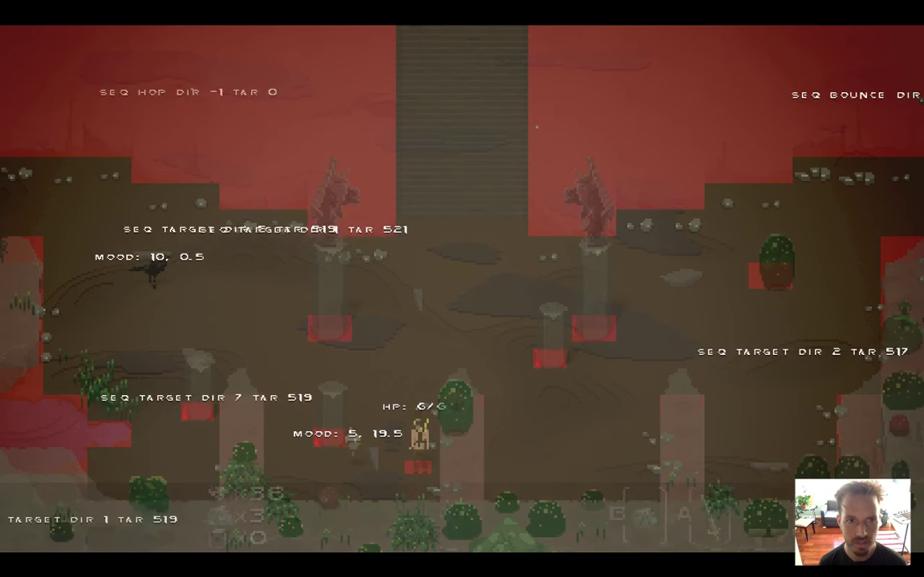
key("super+Tab")
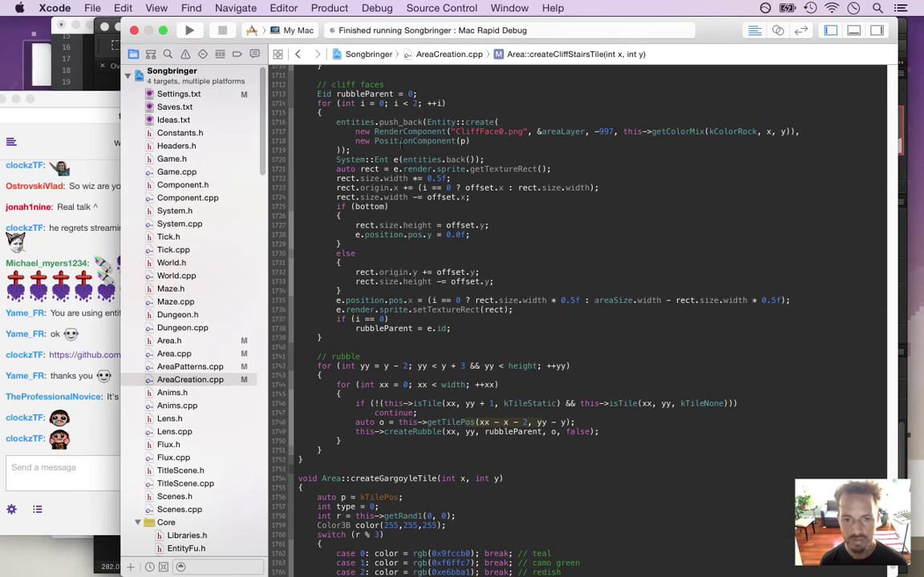
key("super+period")
Step: Add the line o.y += 6; between the getTilePos and createRubble calls in the rubble loop
double_click(526, 423)
type("2")
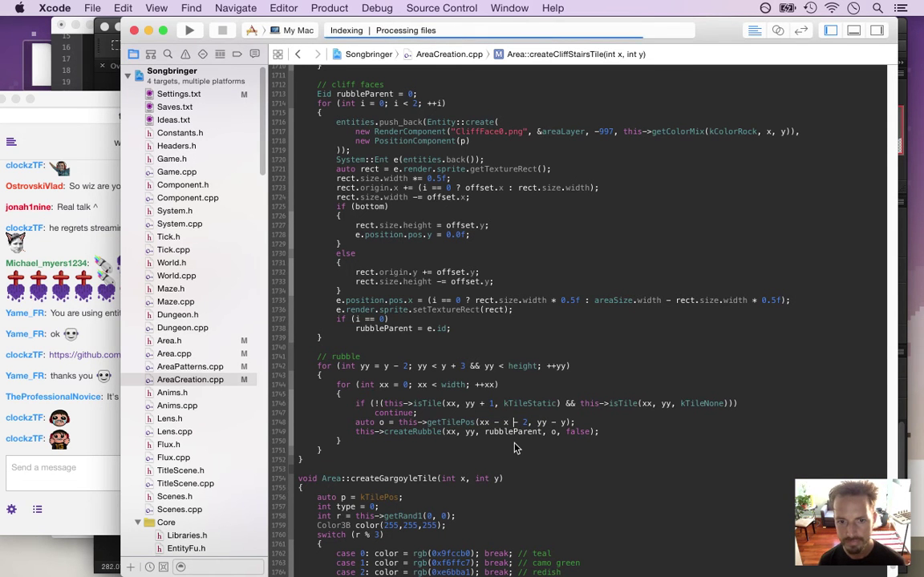
key("Return")
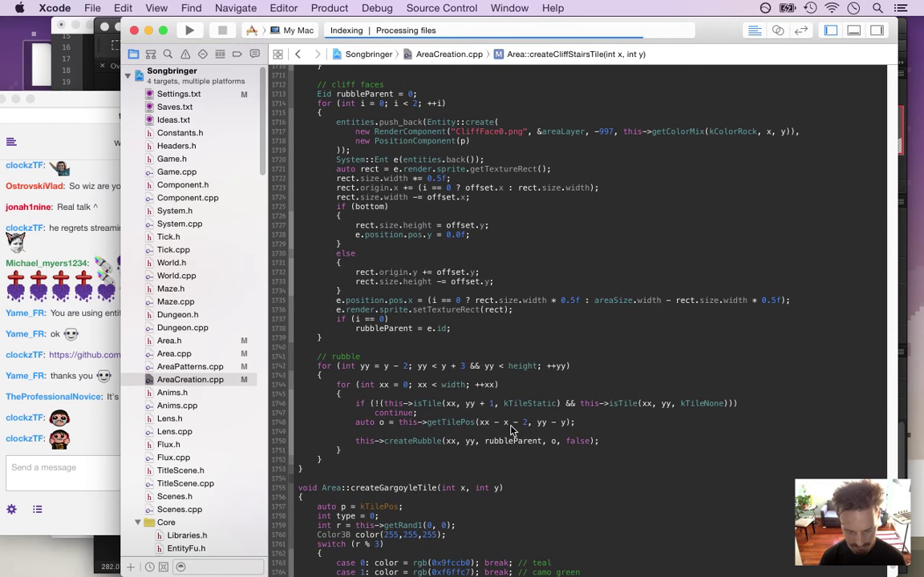
type("o.y += 6;")
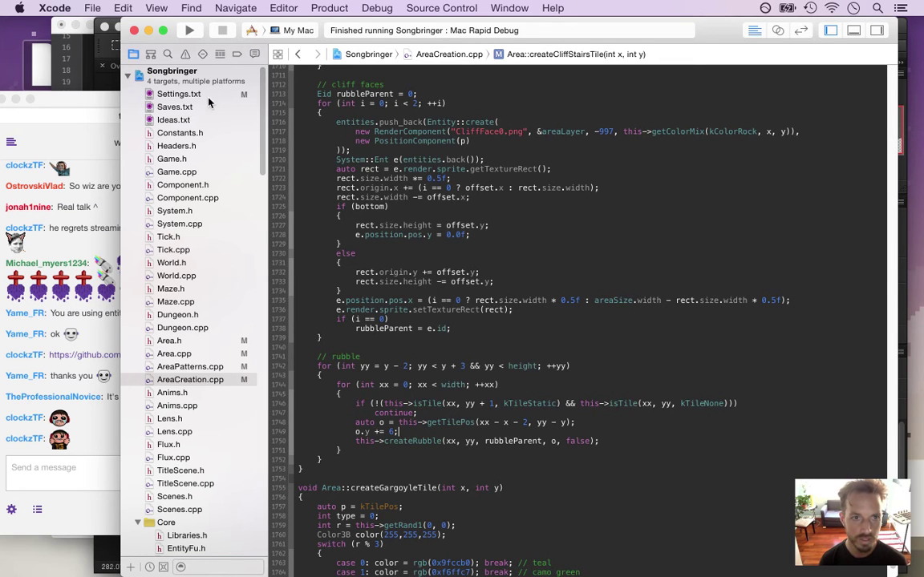
Step: Set drawDebug to 0 in Settings.txt, and build and run the game
left_click(178, 94)
type("0")
key("super+r")
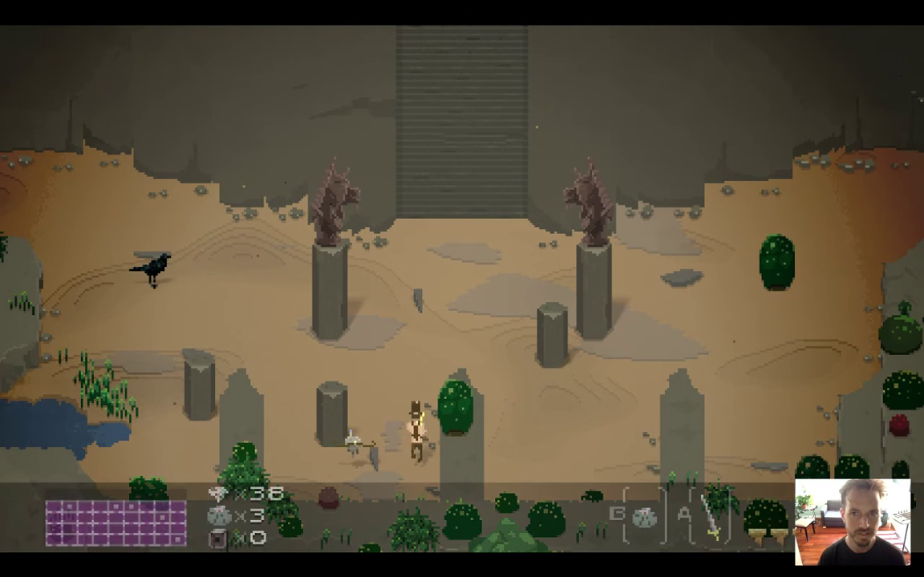
Step: Walk the character along the cliff base west of the stairs and back to inspect the rubble there
key("Up")
key("Up")
key("Left")
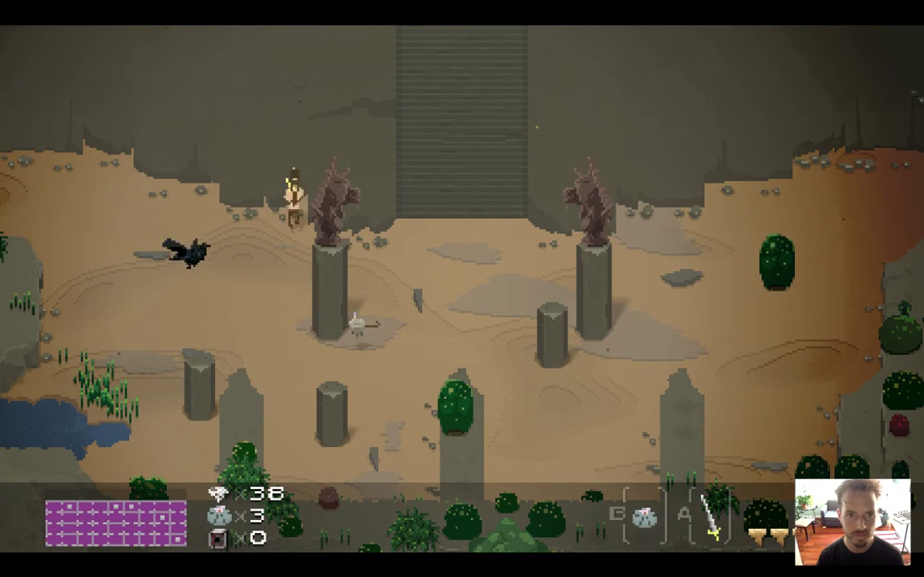
key("Right")
key("Left")
key("Right")
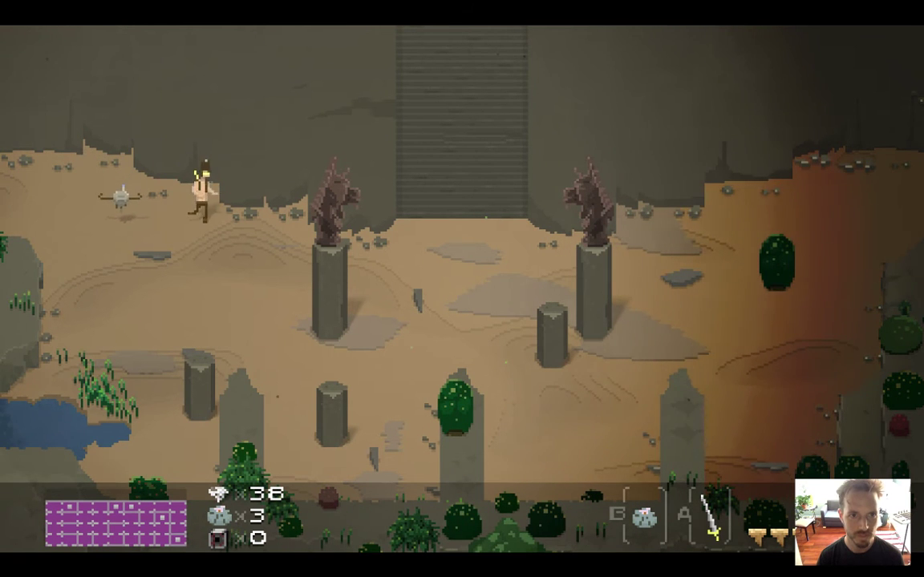
key("Right")
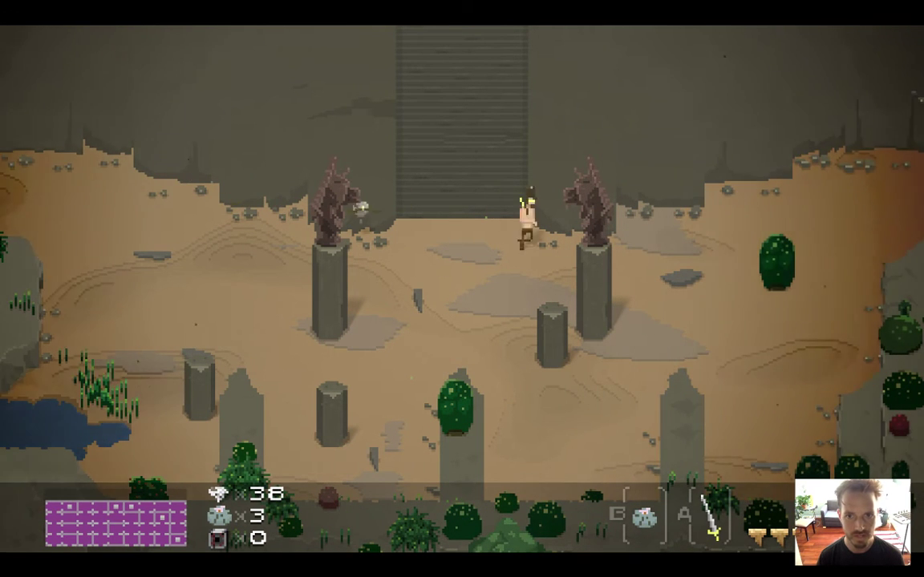
Step: Walk the character along the cliff base and rock edge east of the stairs to inspect the rubble
key("Right")
key("Up")
key("Left")
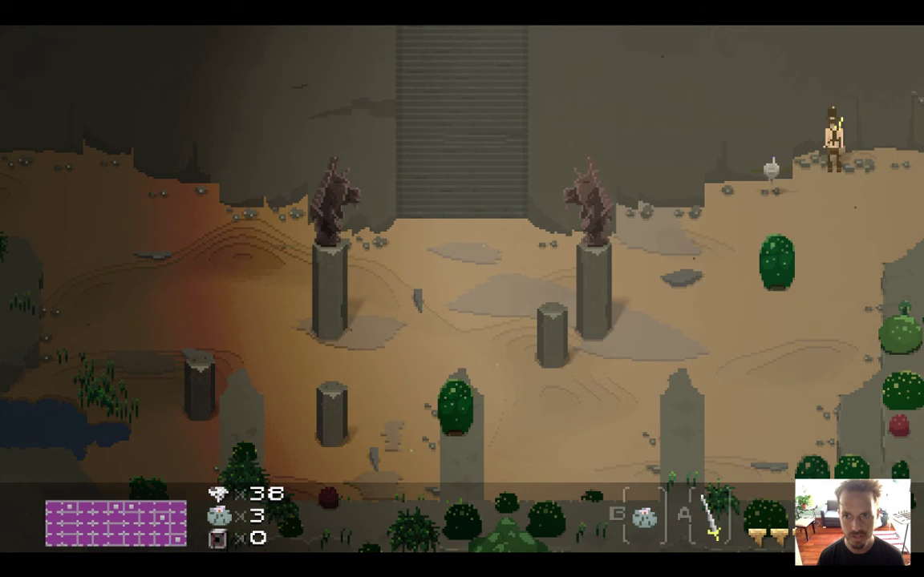
key("Left")
key("Left")
key("Down")
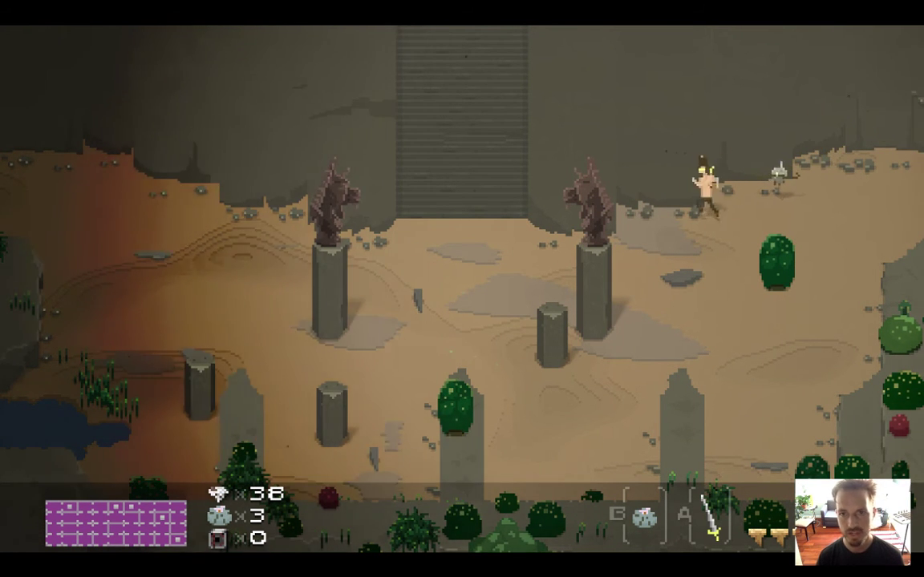
key("Left")
key("Down")
key("Right")
key("Up")
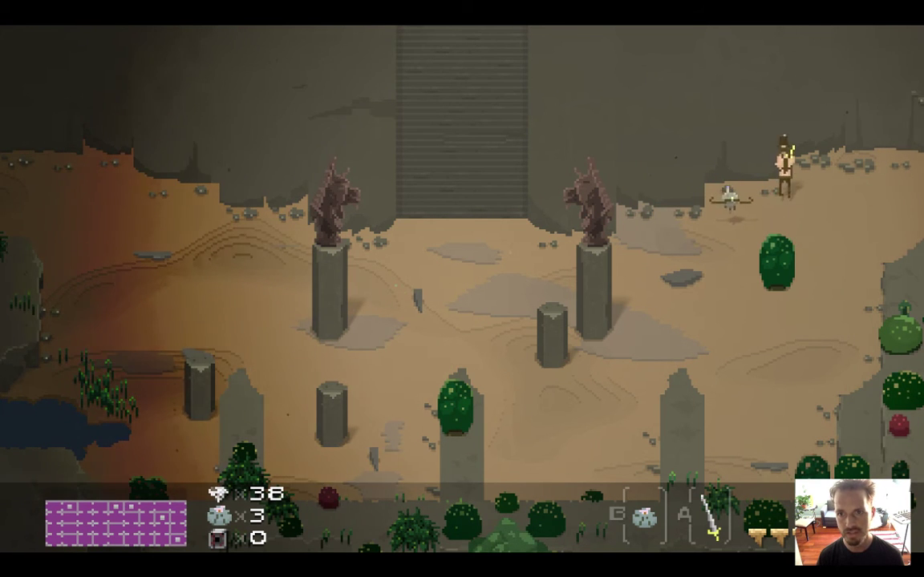
key("Right")
key("Down")
key("Right")
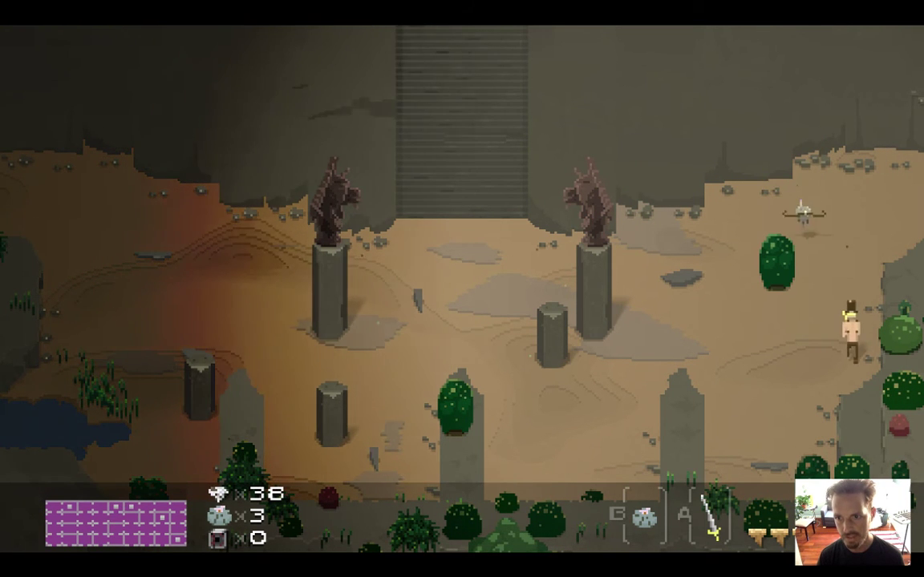
Step: Walk the character into the eastern neighbouring area and along its upper cliff edge to compare the rubble
key("Up")
key("Right")
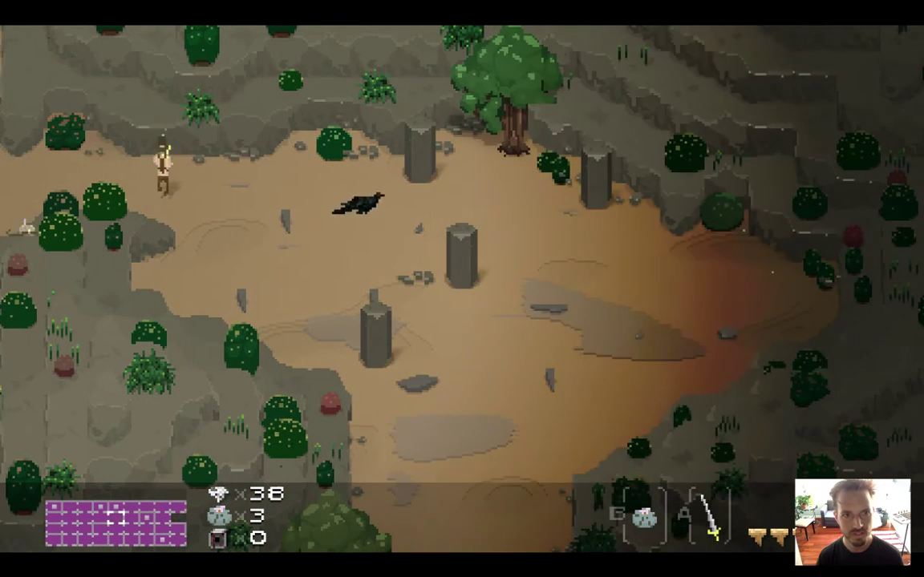
key("Up")
key("Left")
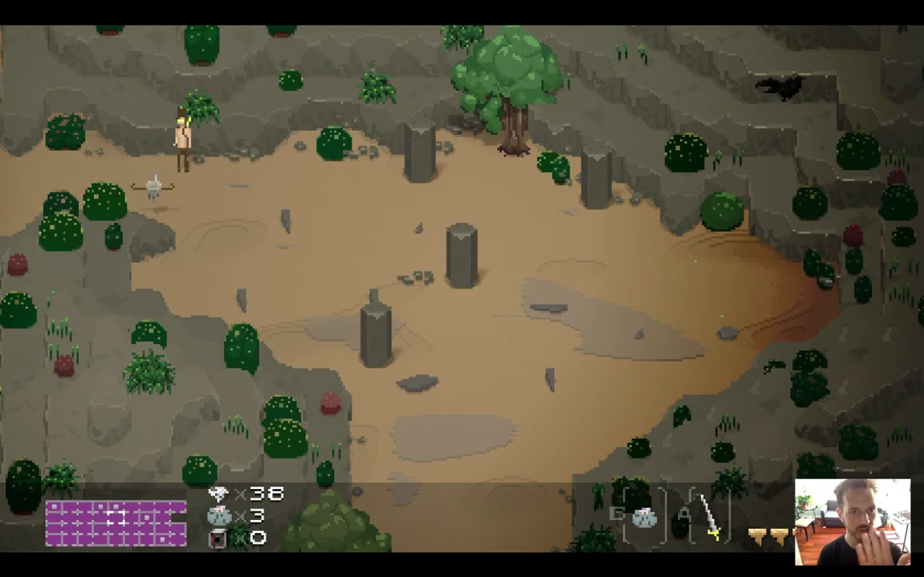
key("Right")
key("Left")
key("Right")
key("Right")
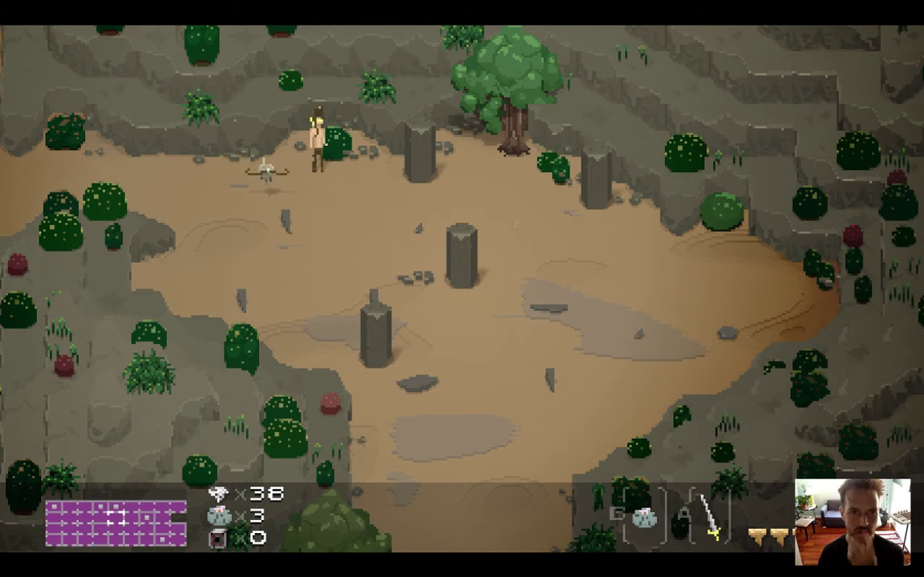
key("Left")
key("Left")
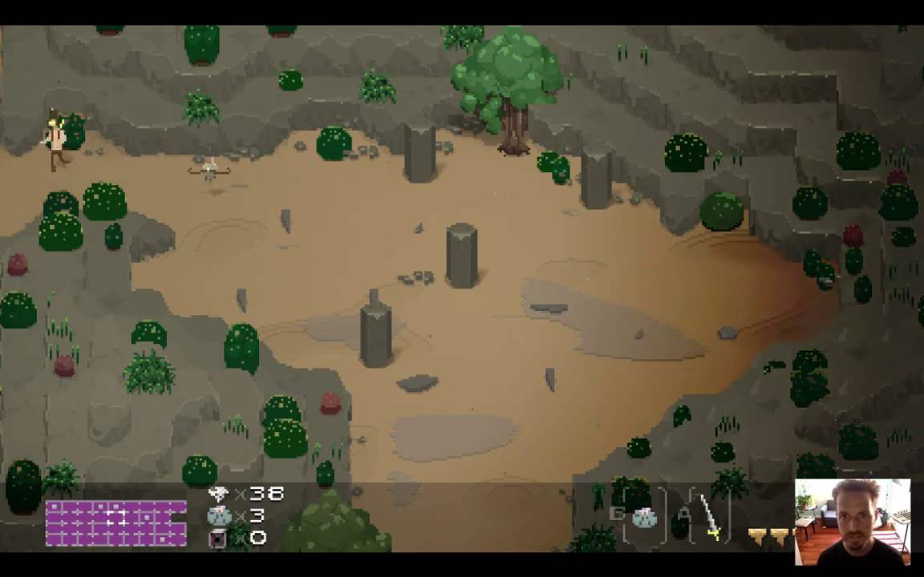
Step: Return the character to the cliff stairs and climb them to look around the stone monument area above
key("Down")
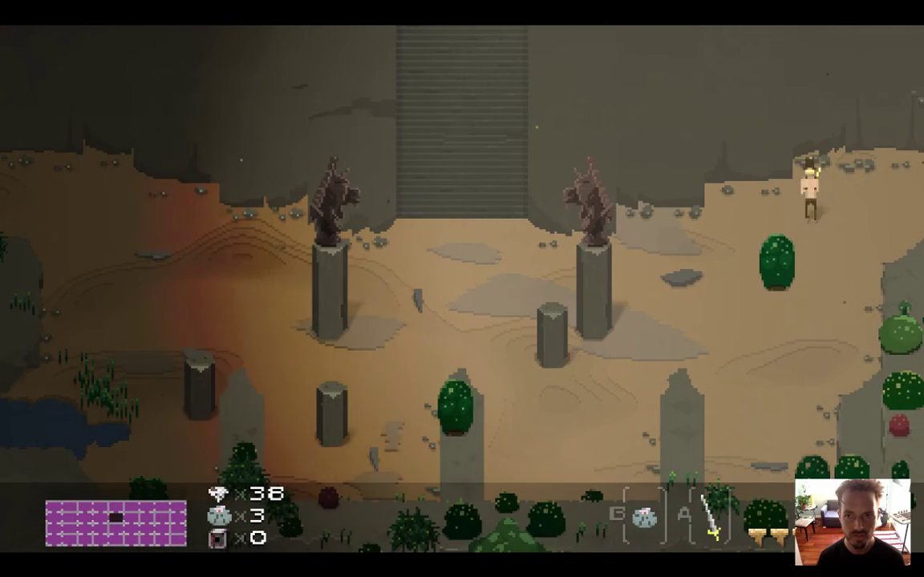
key("Left")
key("Down")
key("Left")
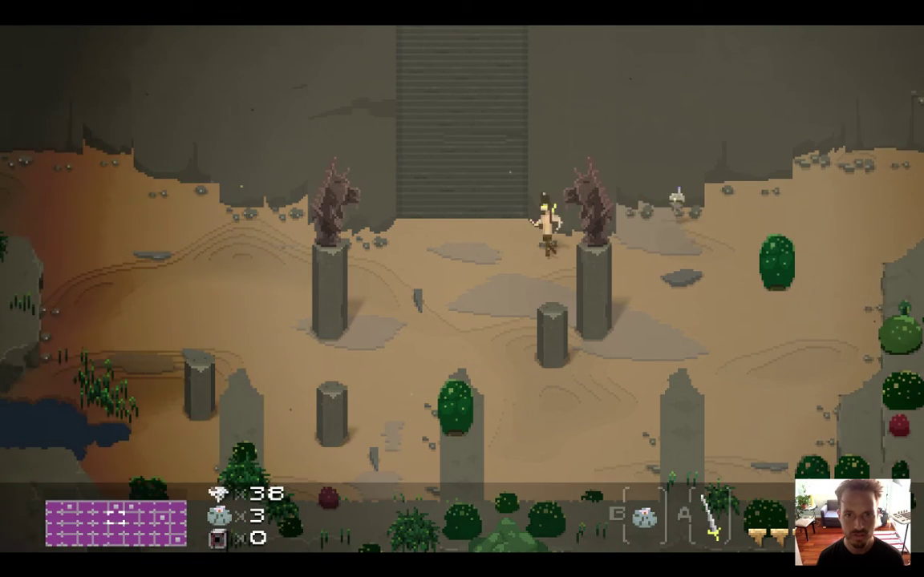
key("Up")
key("Up")
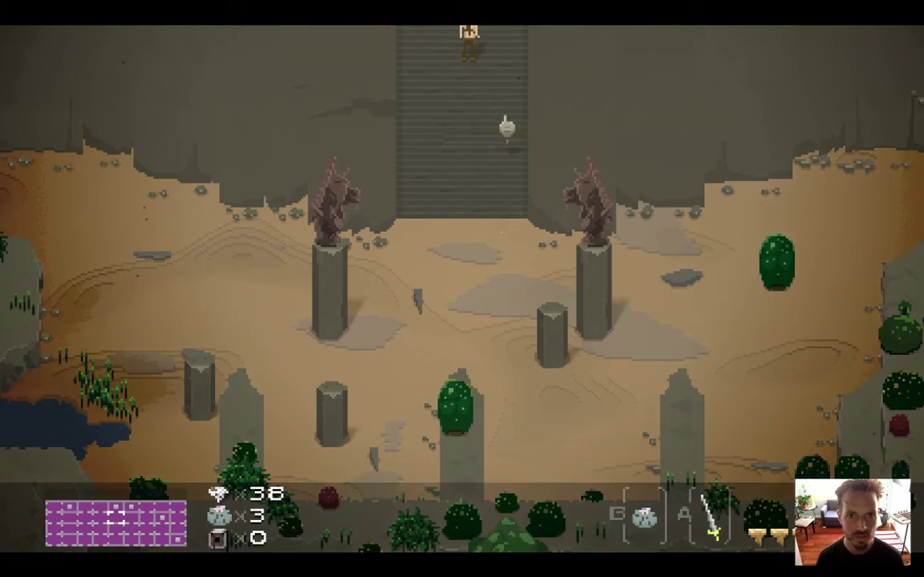
key("Up")
key("Left")
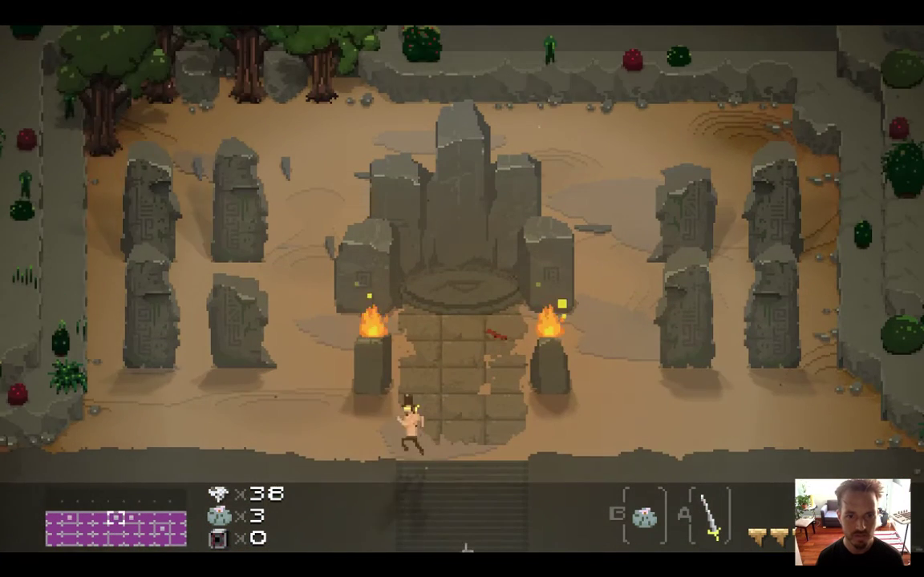
key("Right")
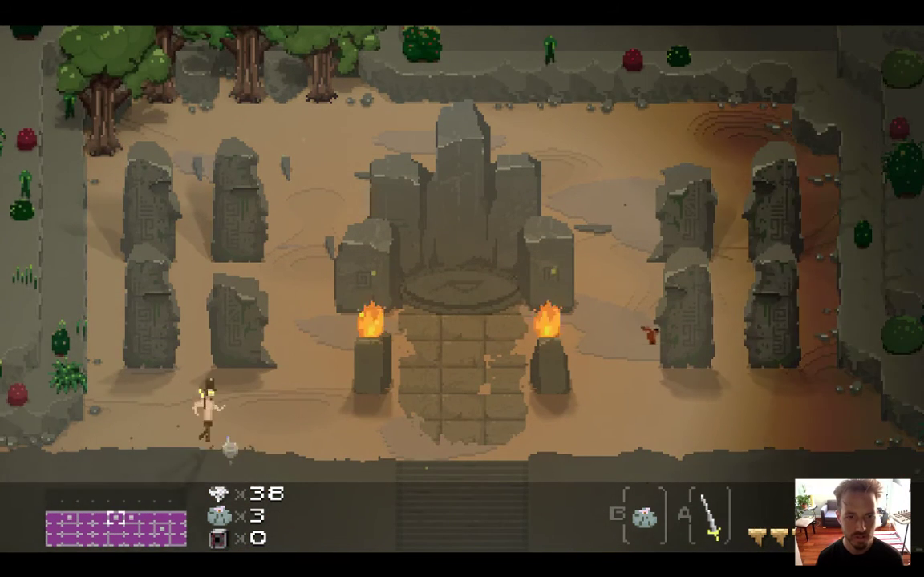
Step: Descend the cliff stairs, walk the character to the western neighbouring area's entrance, and quit the game
key("Down")
key("Down")
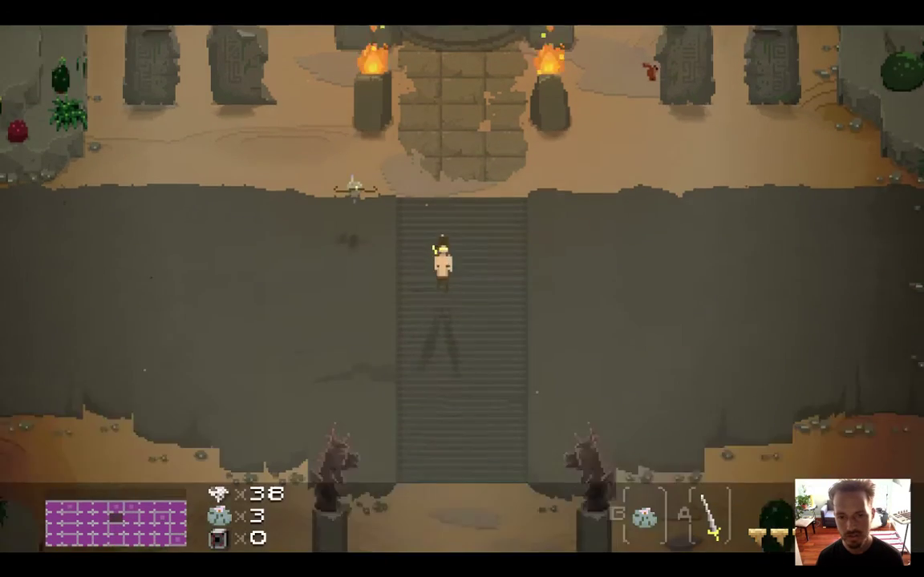
key("Left")
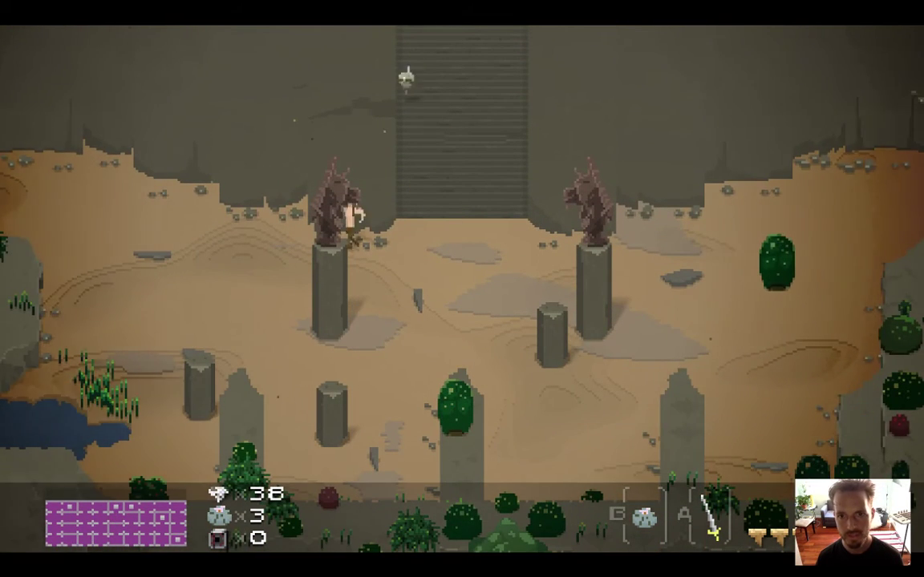
key("Up")
key("Left")
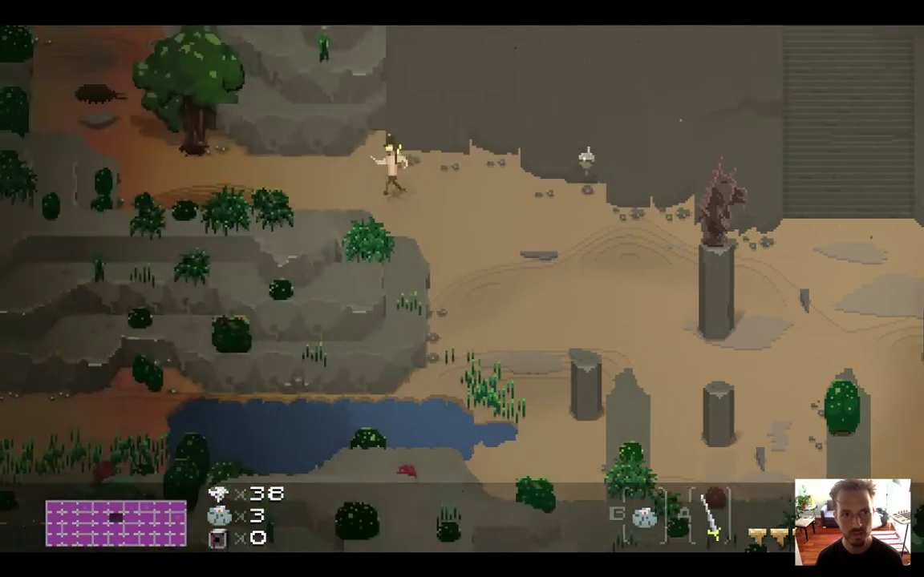
key("Right")
key("super+q")
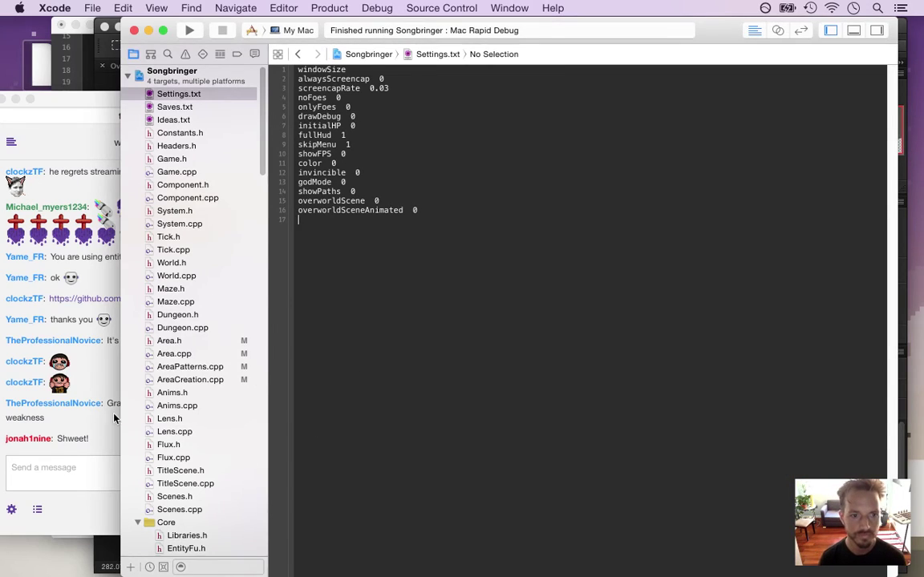
Step: Read the stream chat comment about graphics context and switch to CliffFace0.psd in Photoshop
left_click(96, 449)
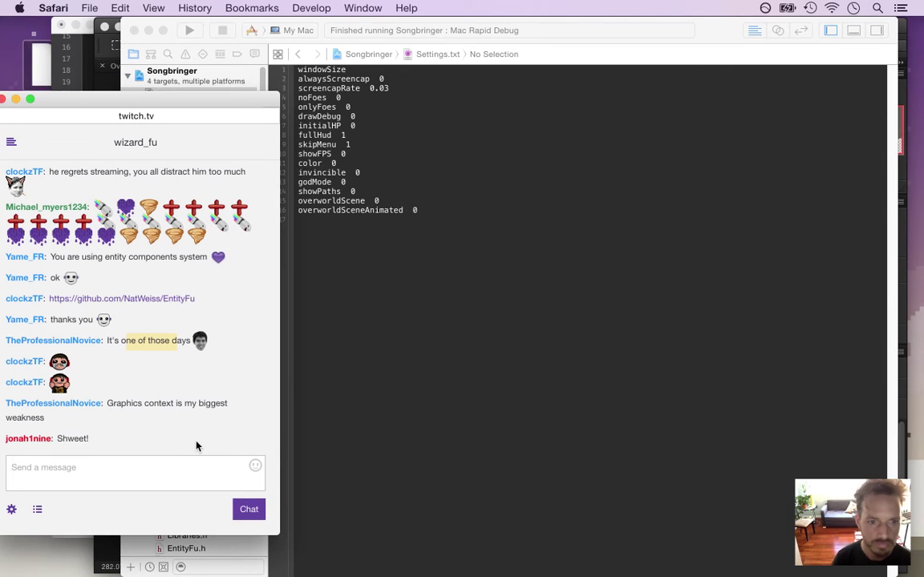
left_click_drag(109, 404, 147, 419)
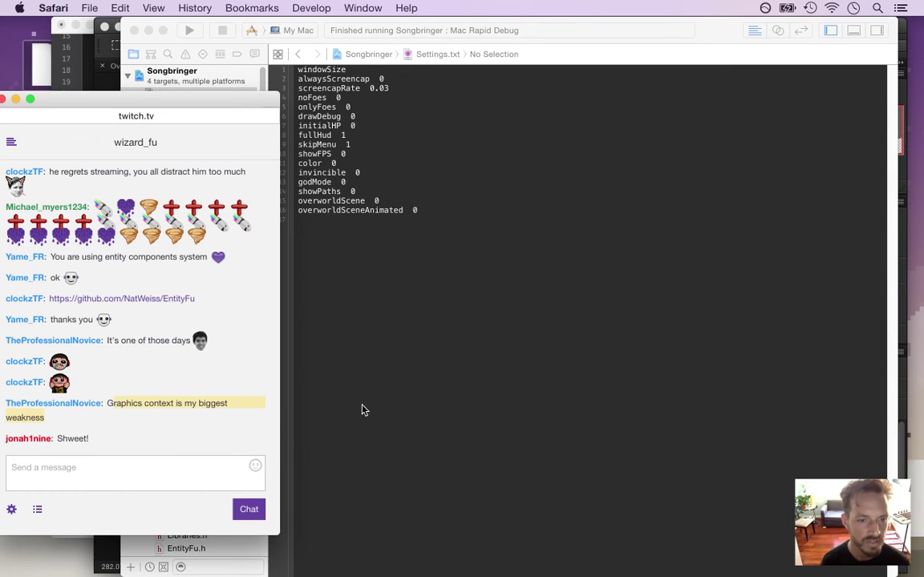
left_click(427, 297)
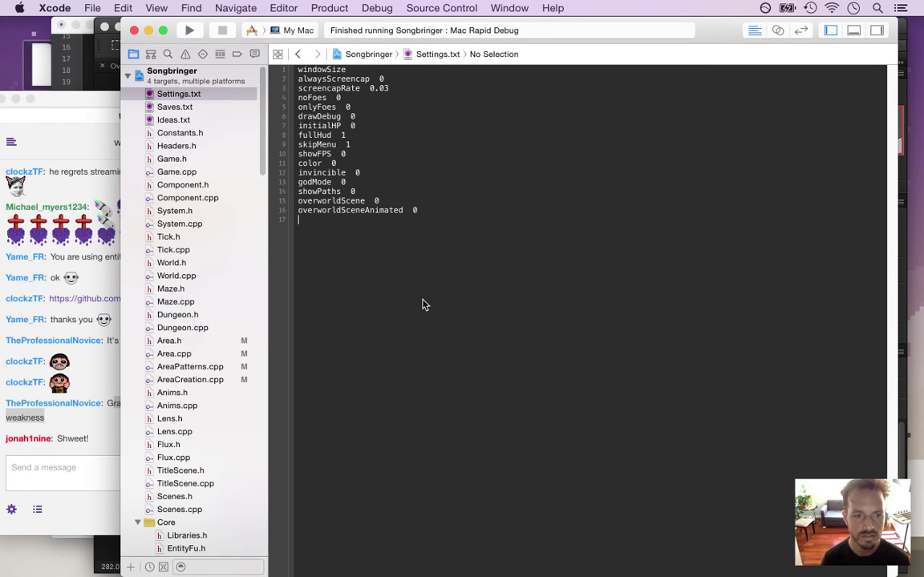
key("super+Tab")
left_click(445, 313)
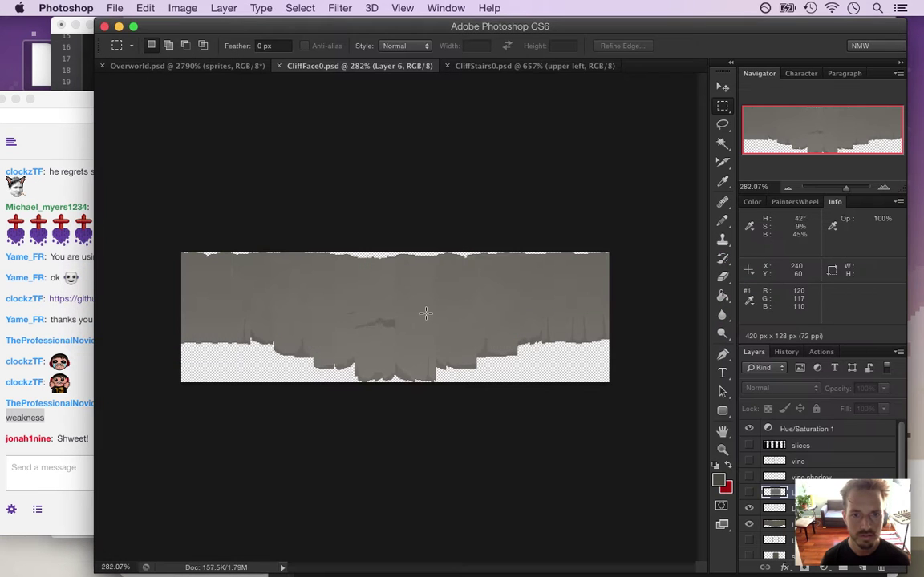
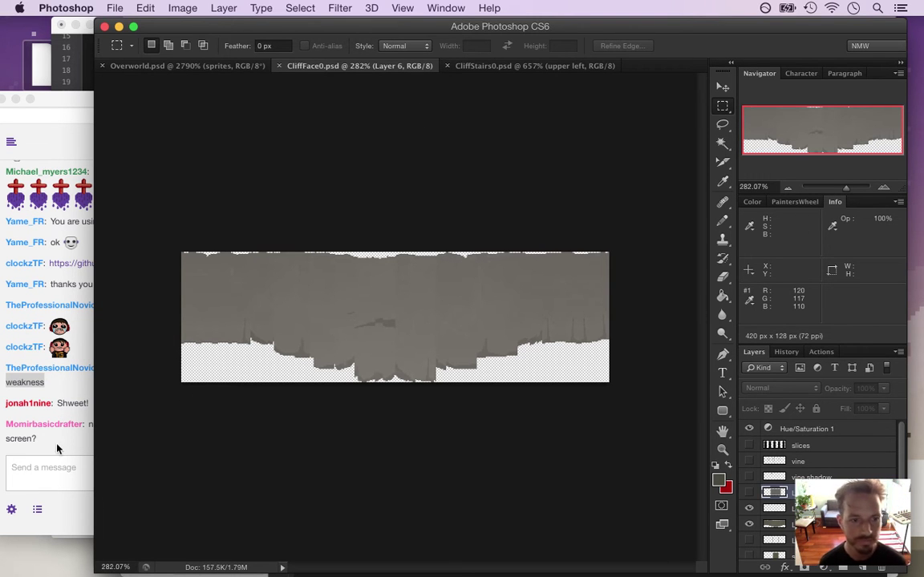
Step: Read the stream chat question asking whether the raven is in every screen
left_click(91, 459)
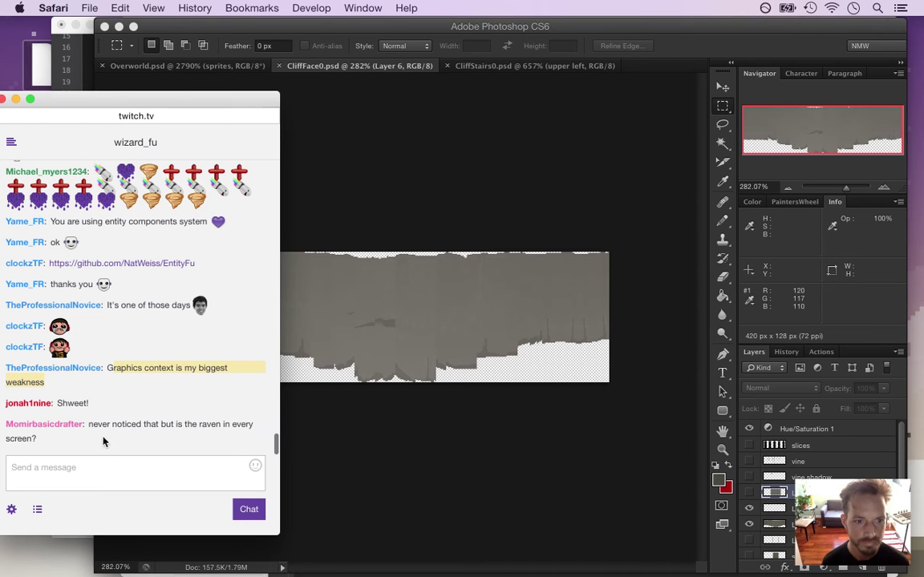
left_click_drag(102, 426, 114, 433)
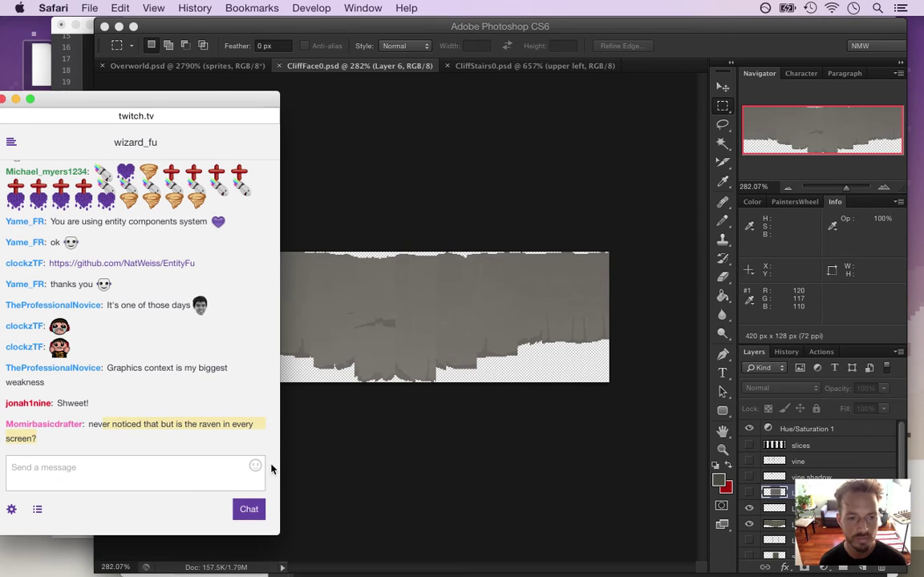
left_click(106, 438)
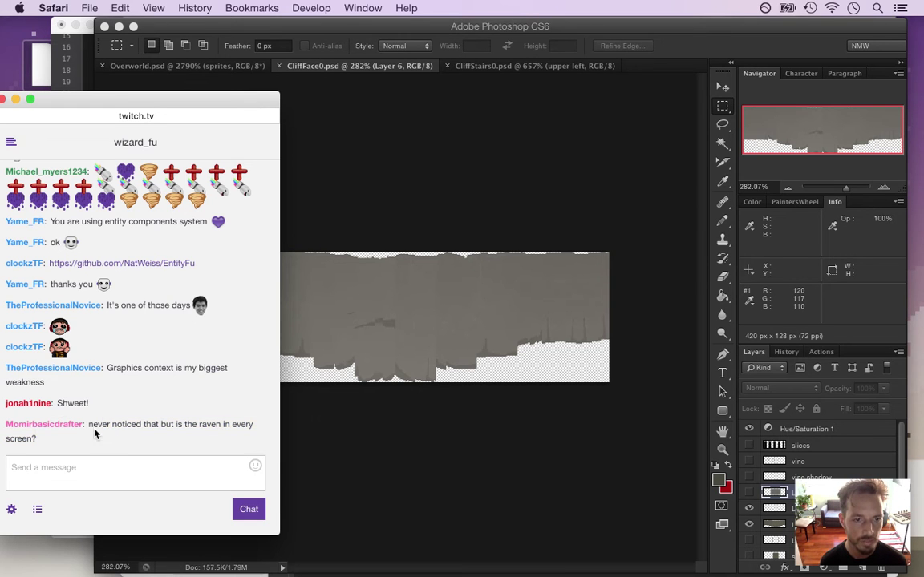
left_click_drag(97, 425, 120, 434)
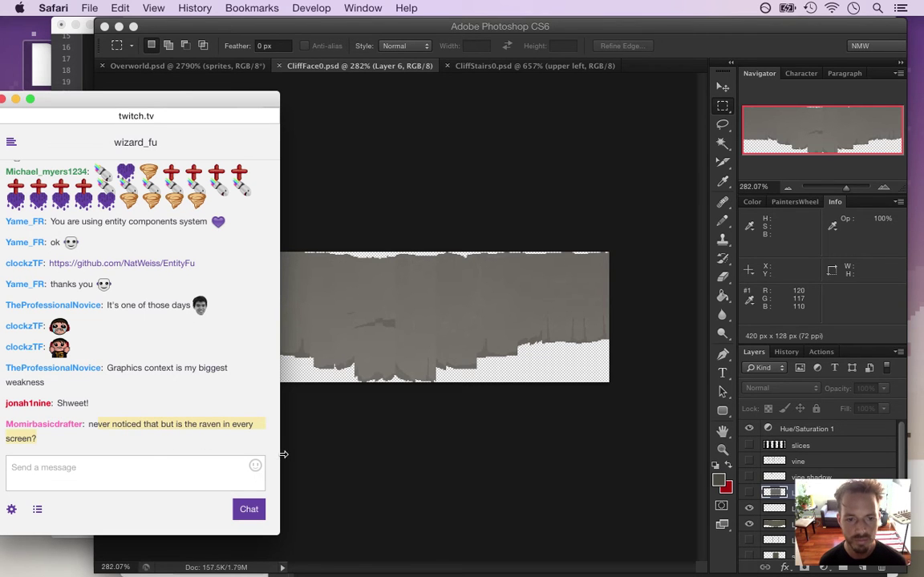
left_click(130, 429)
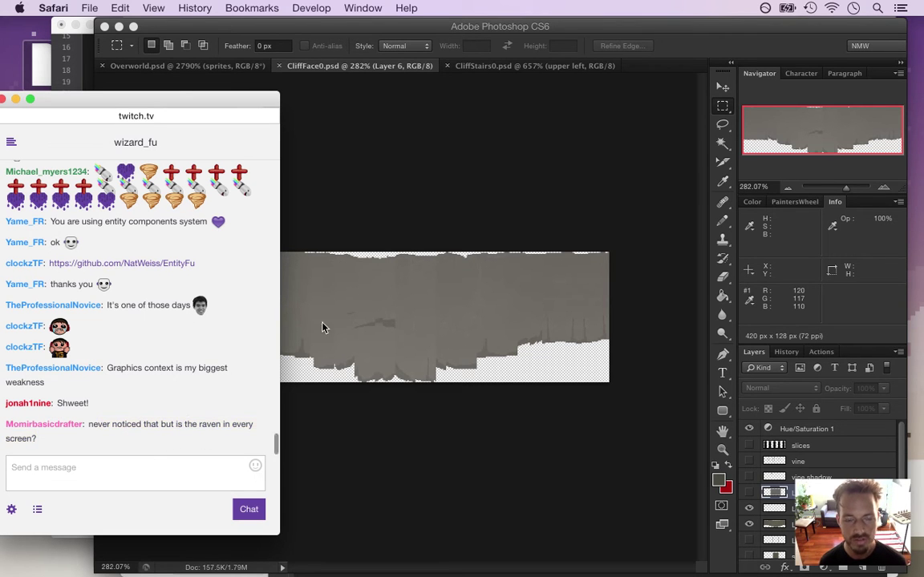
Step: Switch to the Songbringer game and walk the character northwest to the short column near the pond, close to the raven
key("super+Tab")
key("super+Tab")
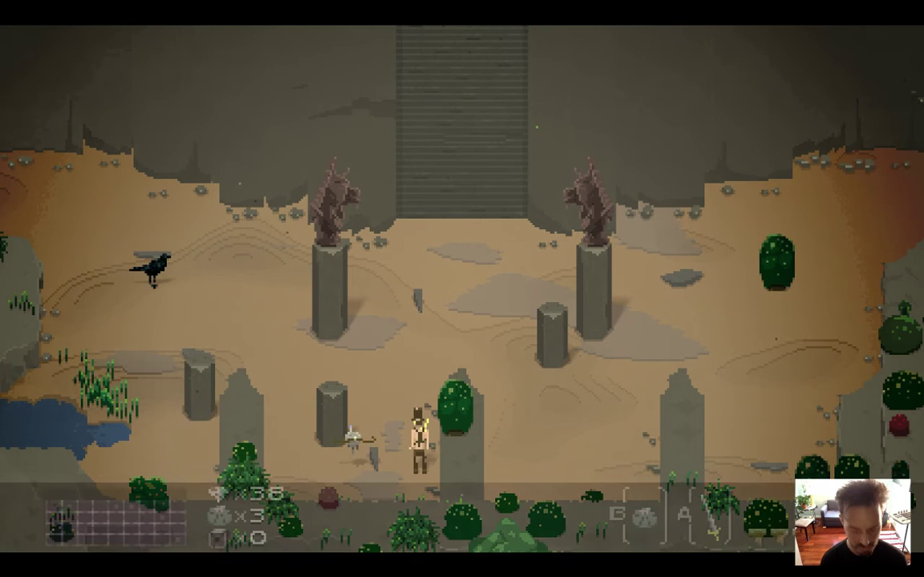
key("Up")
key("Left")
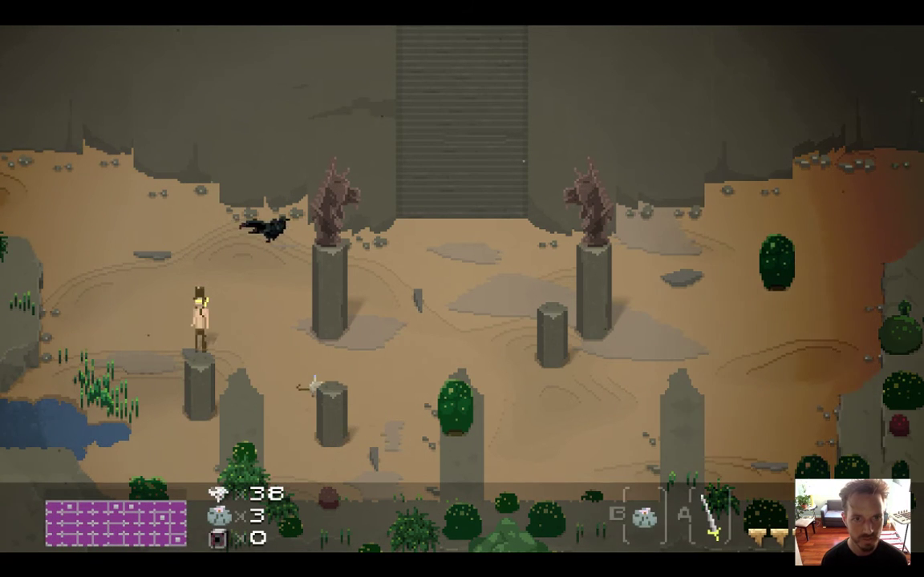
key("Down")
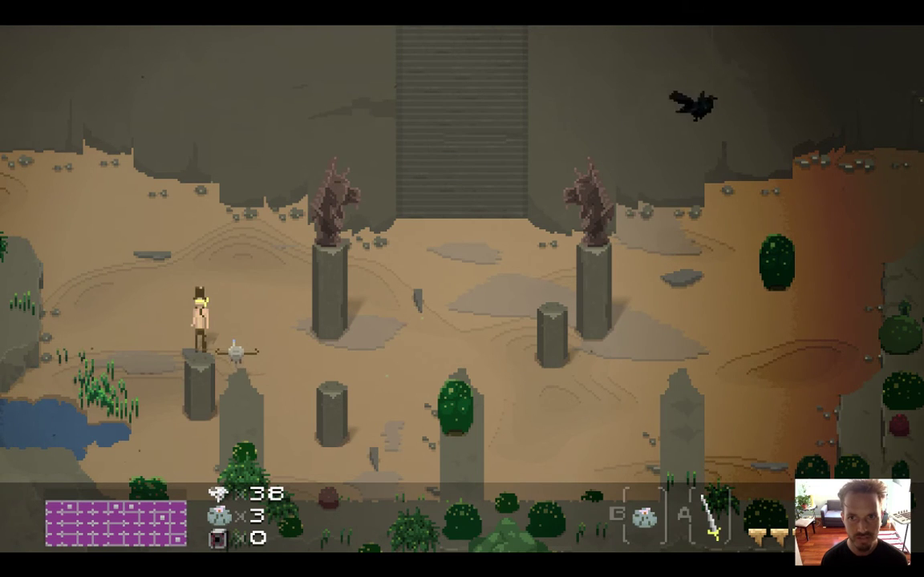
Step: Walk the character along the western cliff base into the western neighbouring area to look for a raven
key("Left")
key("Up")
key("Left")
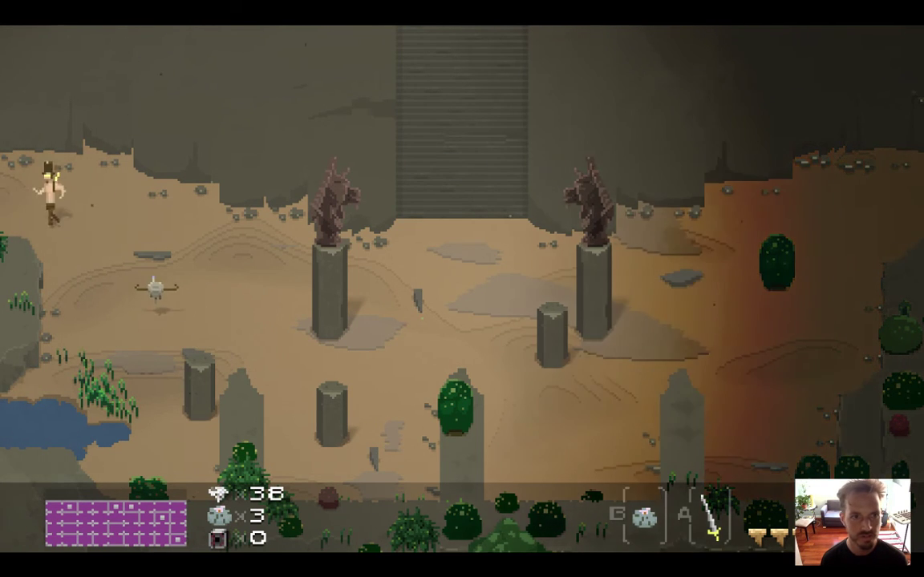
key("Left")
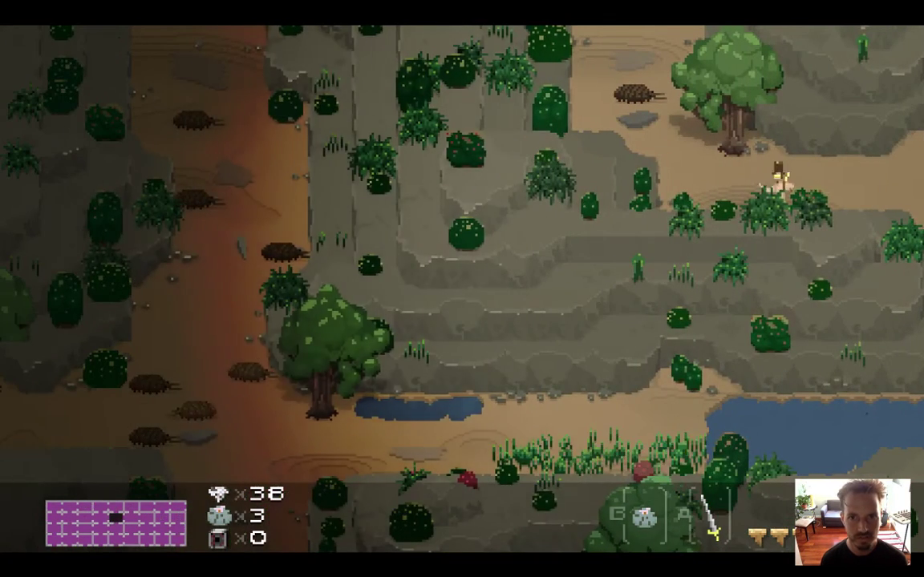
key("Left")
Step: Return the character past the cliff stairs and into the eastern neighbouring area to approach the raven there
key("Right")
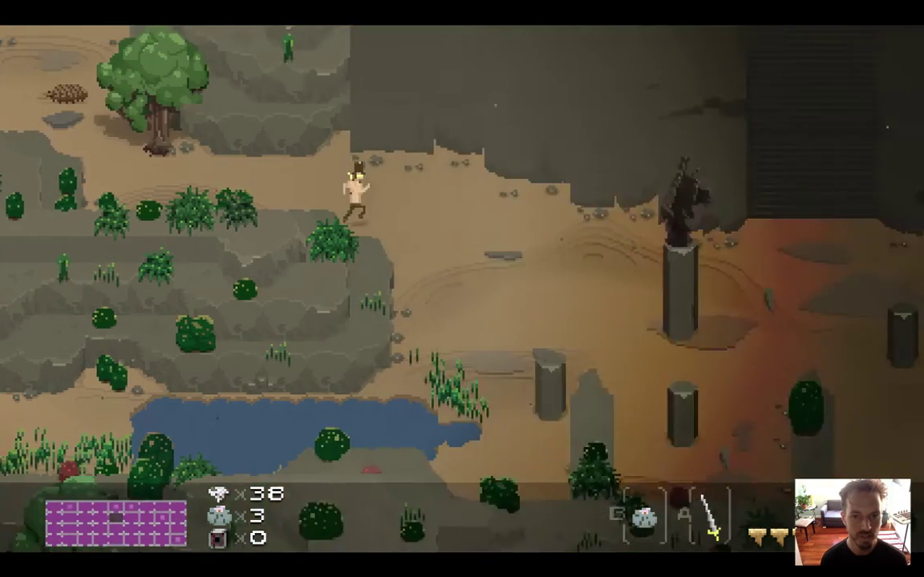
key("Right")
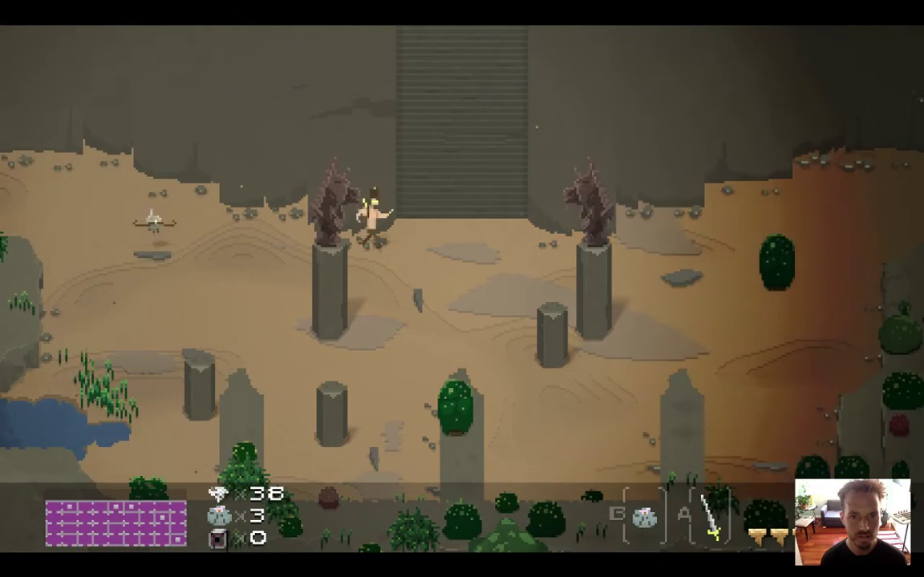
key("Right")
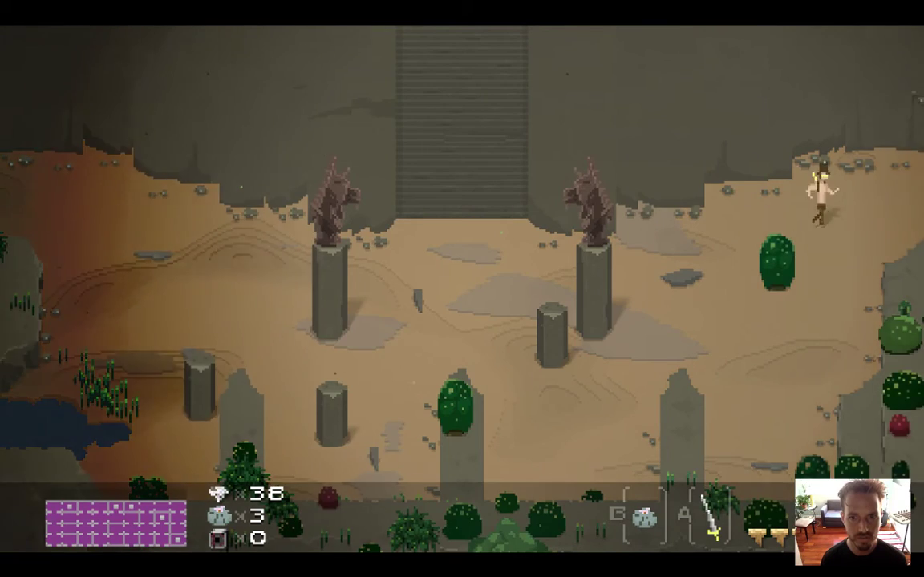
key("Right")
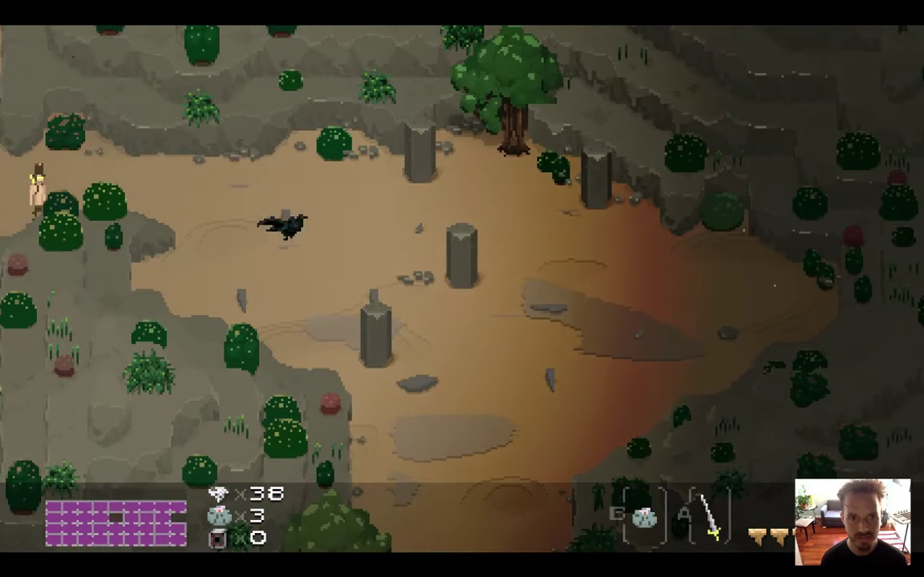
key("Right")
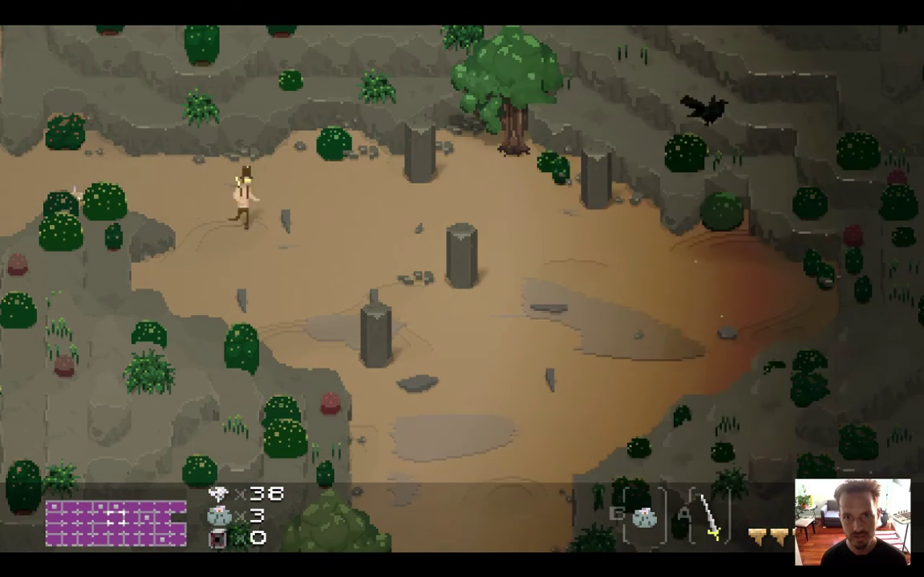
Step: Walk the character past the stone columns and south into the sandy area with the ponds
key("Right")
key("Down")
key("Up")
key("Left")
key("Down")
key("Down")
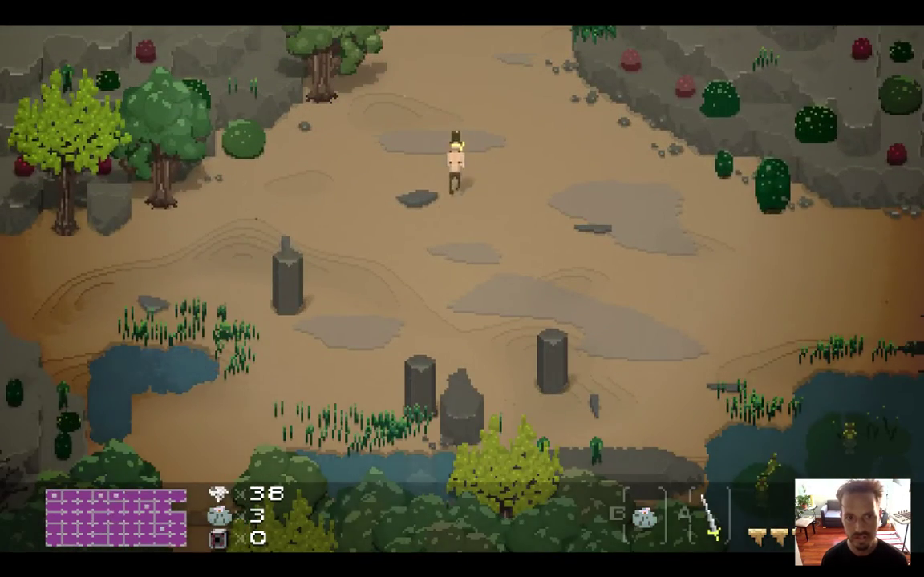
Step: Walk the character east below the cliff edge and into the dark forest area with the flying insects
key("Right")
key("Down")
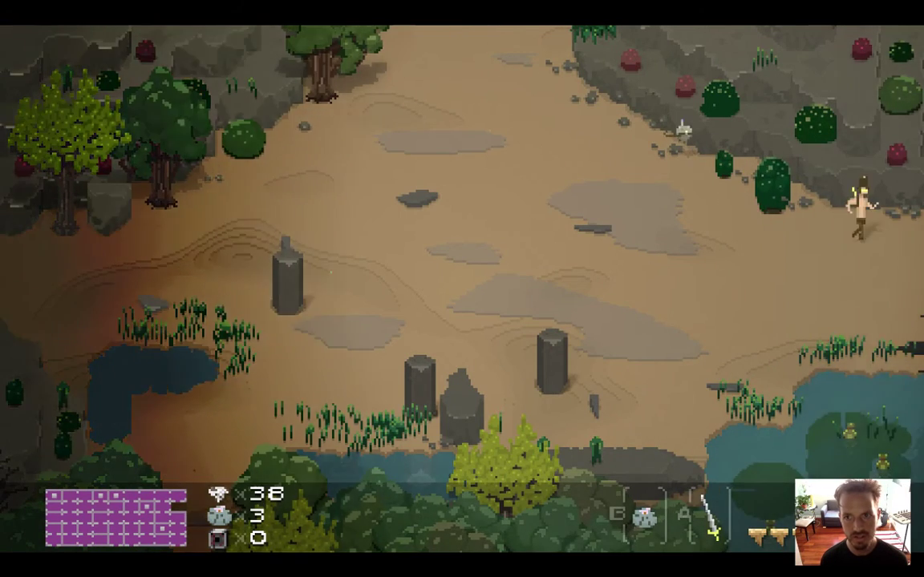
key("Right")
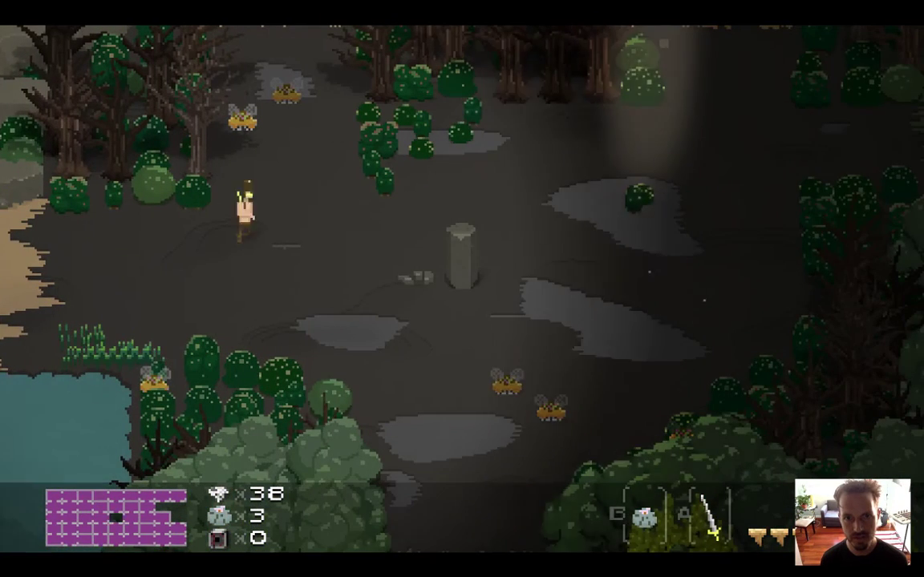
key("Right")
Step: Fight the flying insects around the forest's stone column with the sword, raising the system volume, and quit the game
key("x")
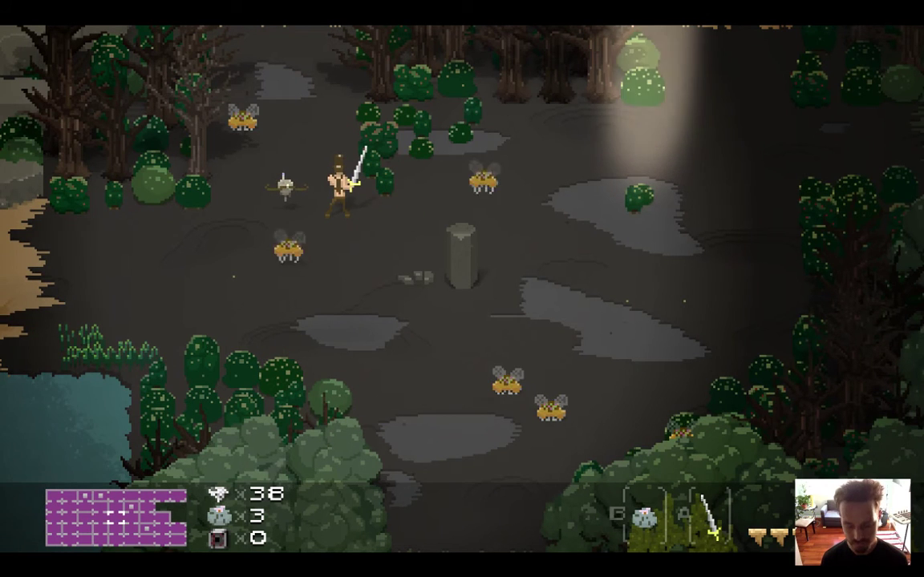
key("XF86AudioRaiseVolume")
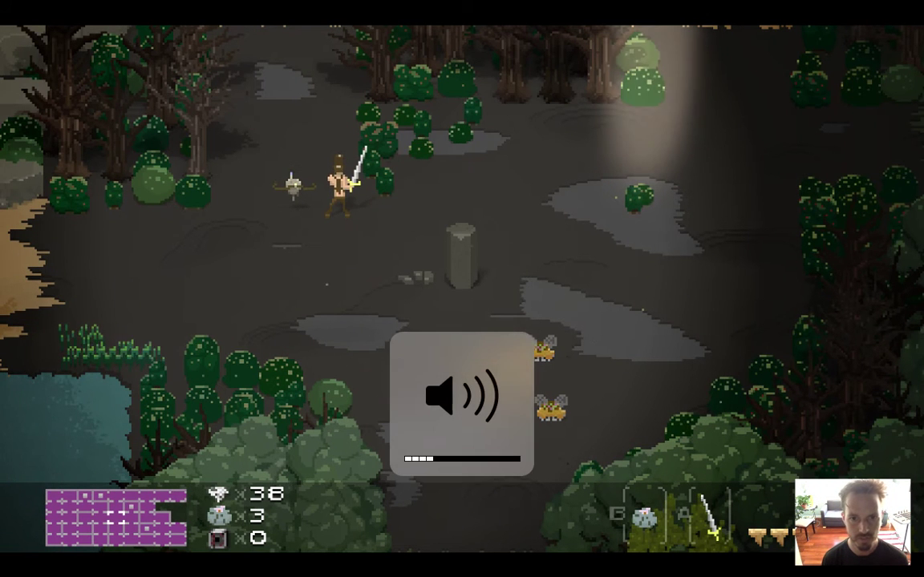
key("x")
key("Down")
key("Down")
key("x")
key("Down")
key("x")
key("Right")
key("Up")
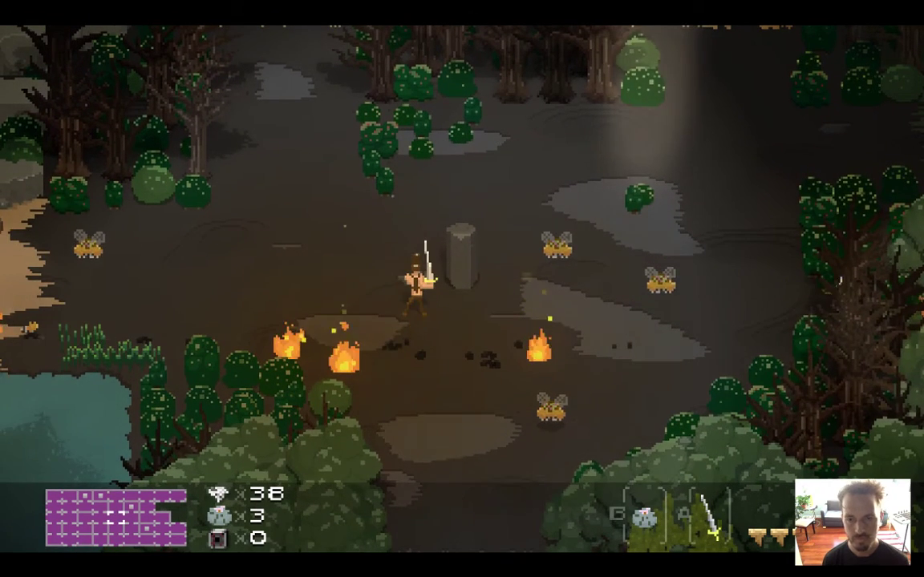
key("super+q")
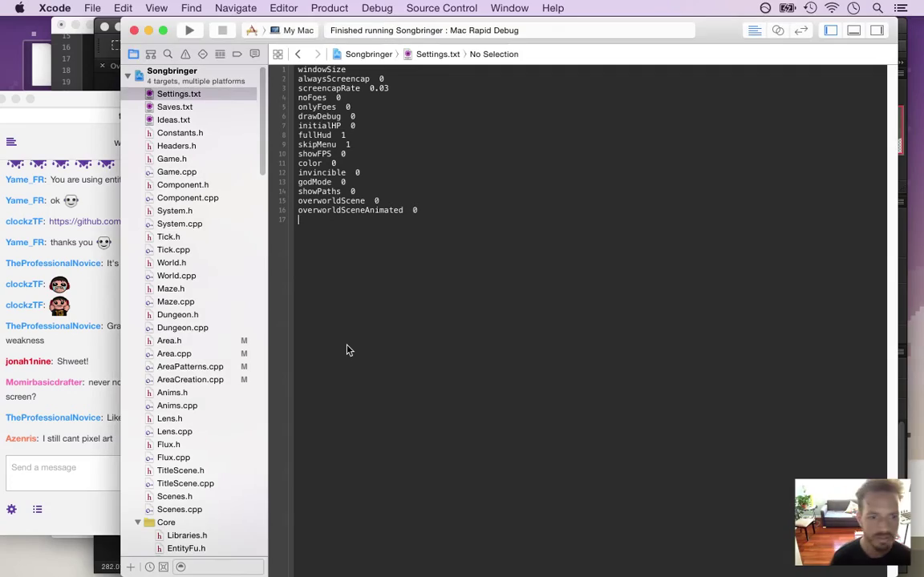
Step: Read the new stream chat messages, including the one about bounds and frames x/y/z
left_click(97, 427)
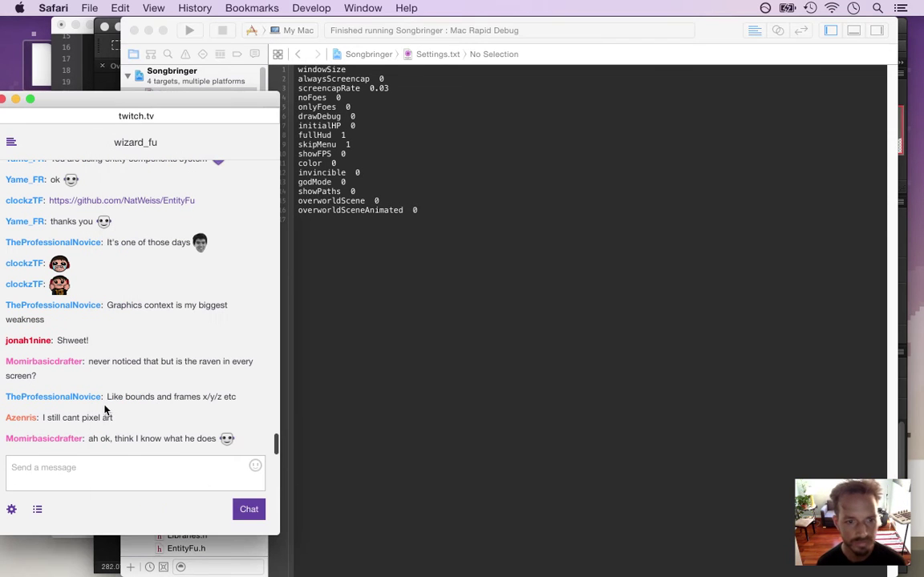
left_click_drag(113, 439, 195, 439)
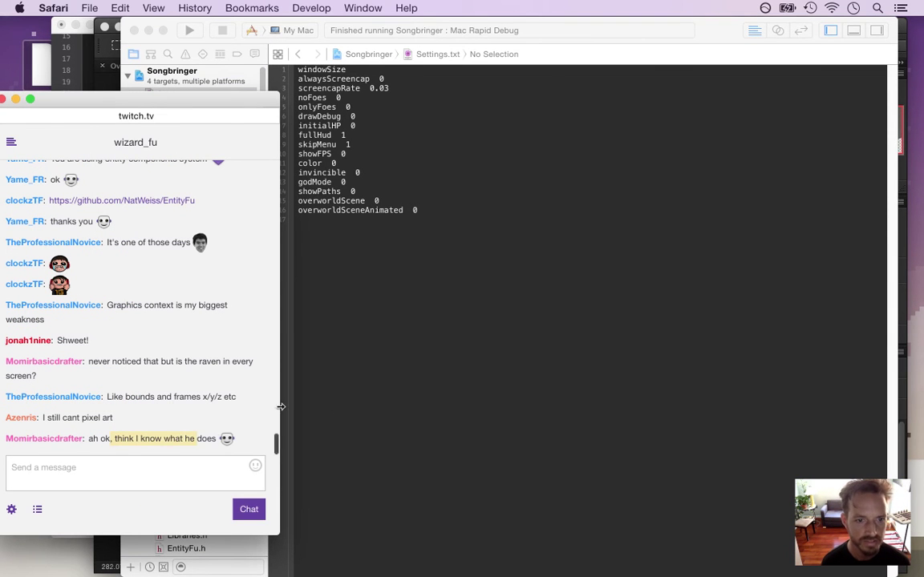
left_click_drag(124, 397, 156, 410)
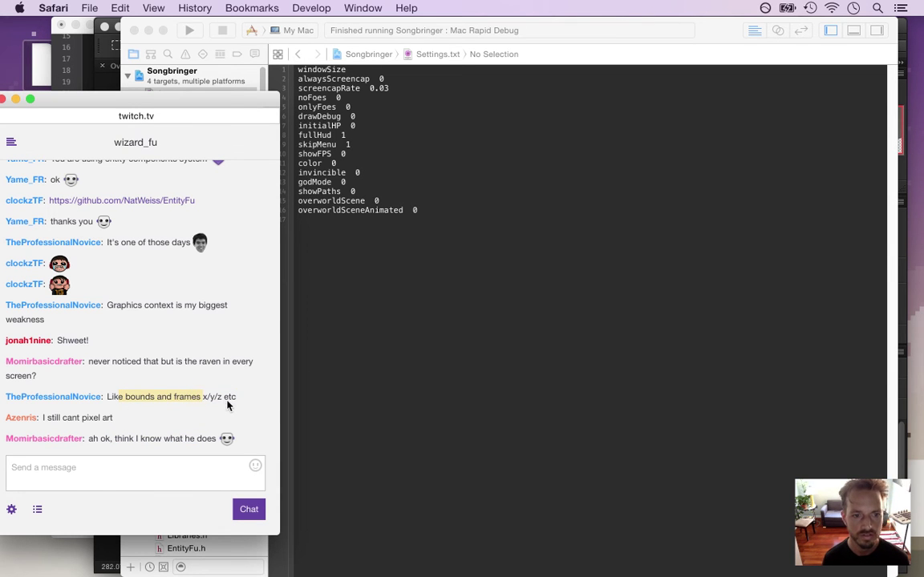
Step: Switch to CliffFace0.psd in Photoshop and examine the cliff face artwork up close
key("super+Tab")
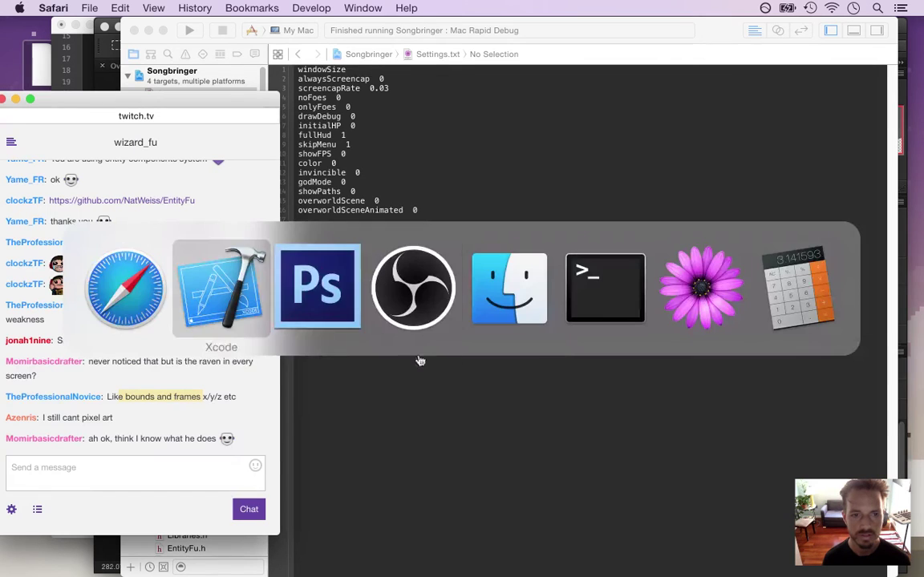
left_click(337, 296)
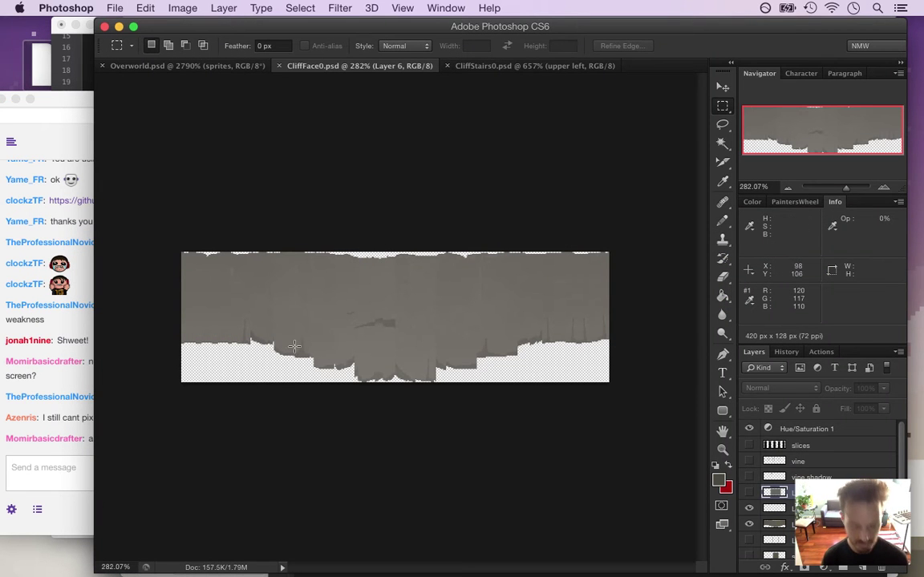
left_click_drag(350, 324, 374, 344)
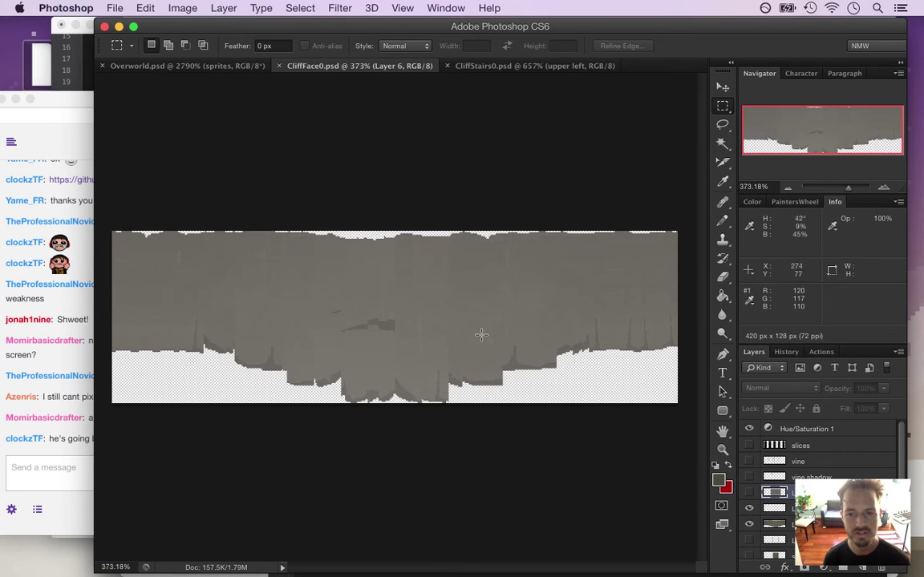
Step: Check the latest stream chat replies and reread the comment about bounds and frames x/y/z
left_click(70, 397)
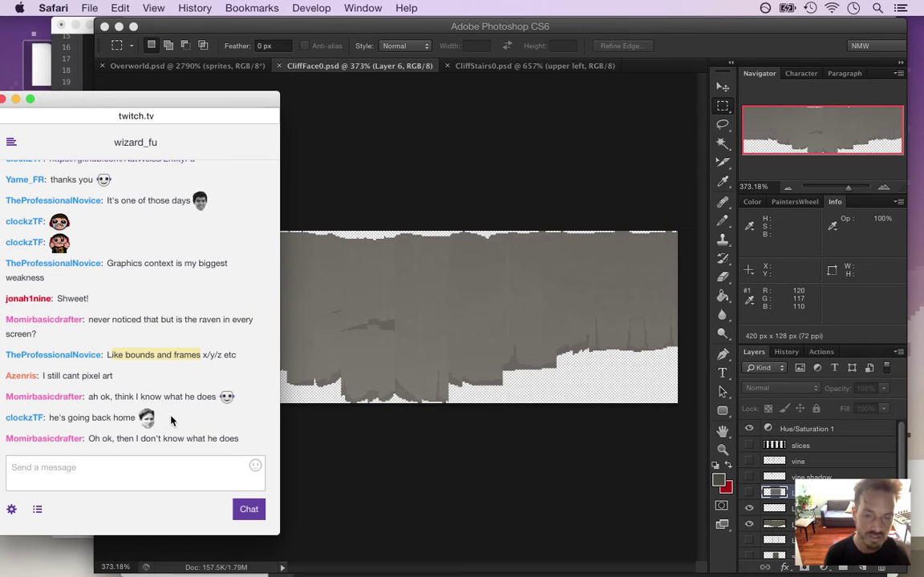
left_click(131, 369)
left_click_drag(126, 356, 237, 355)
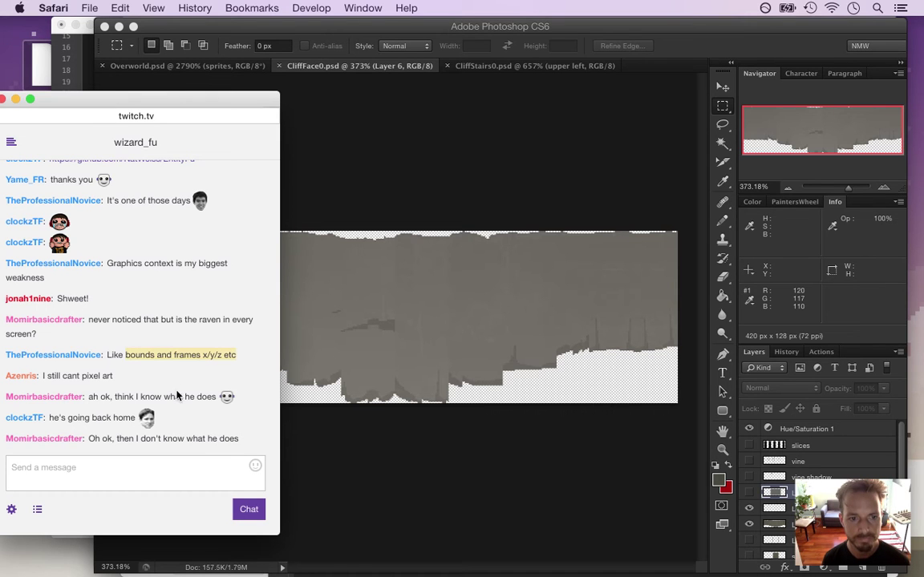
Step: Reread the chat reply about going back home, and return to CliffFace0.psd in Photoshop
left_click(123, 428)
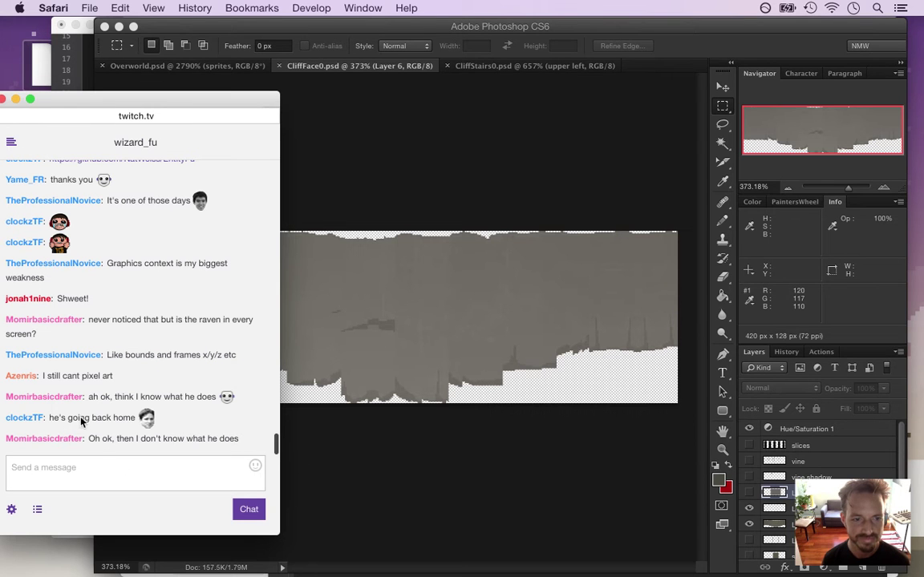
left_click_drag(102, 421, 127, 425)
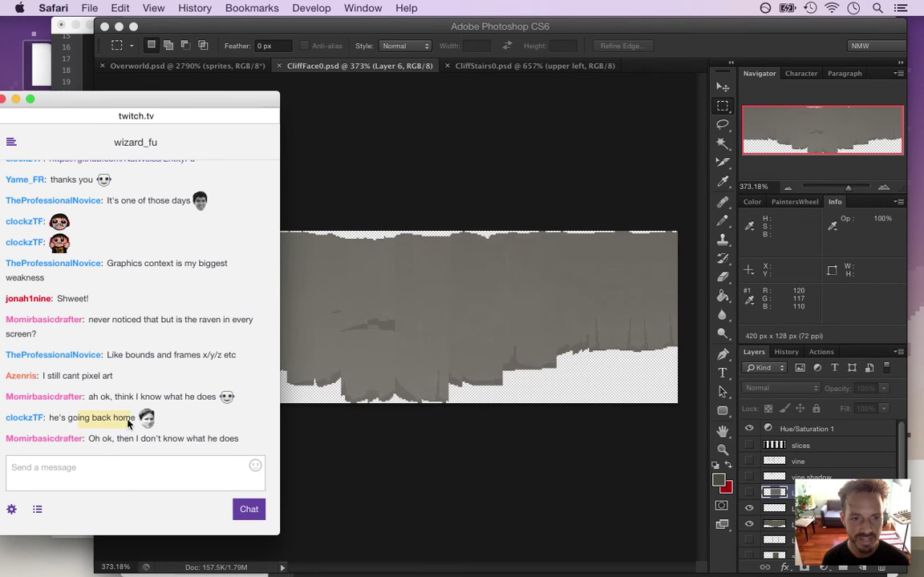
left_click(453, 463)
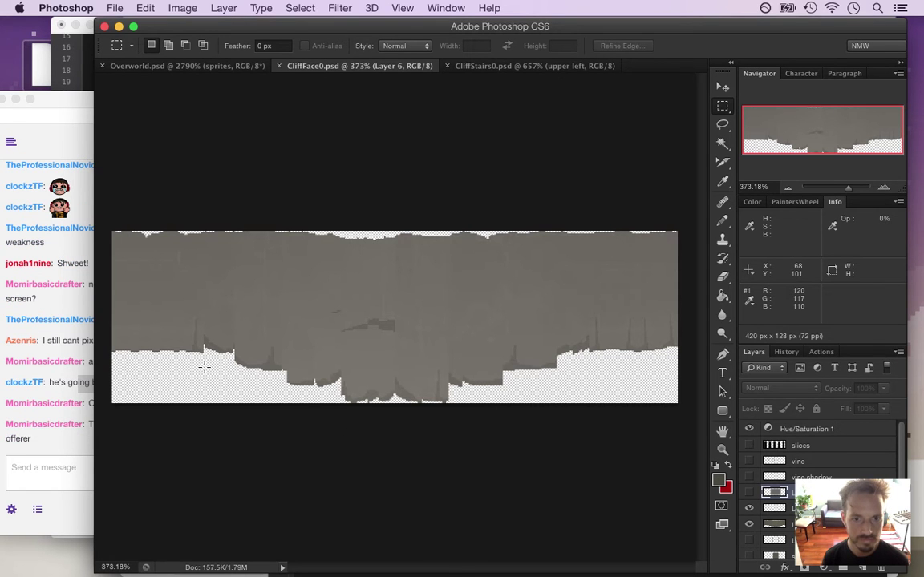
Step: Sample the dark grey at the edge of the cliff sprite in Overworld.psd and return to CliffFace0.psd
key("super+equal")
key("super+equal")
key("super+equal")
key("super+equal")
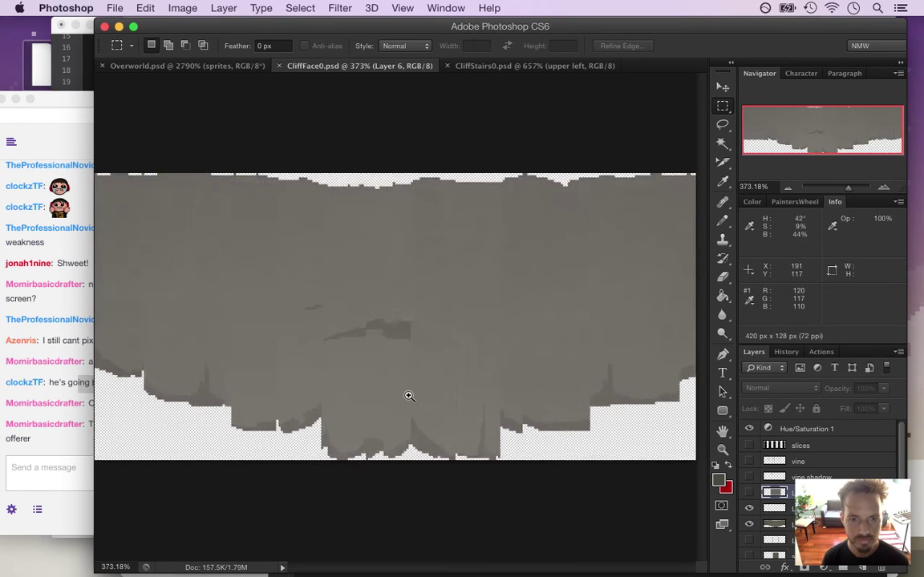
left_click_drag(426, 409, 540, 392)
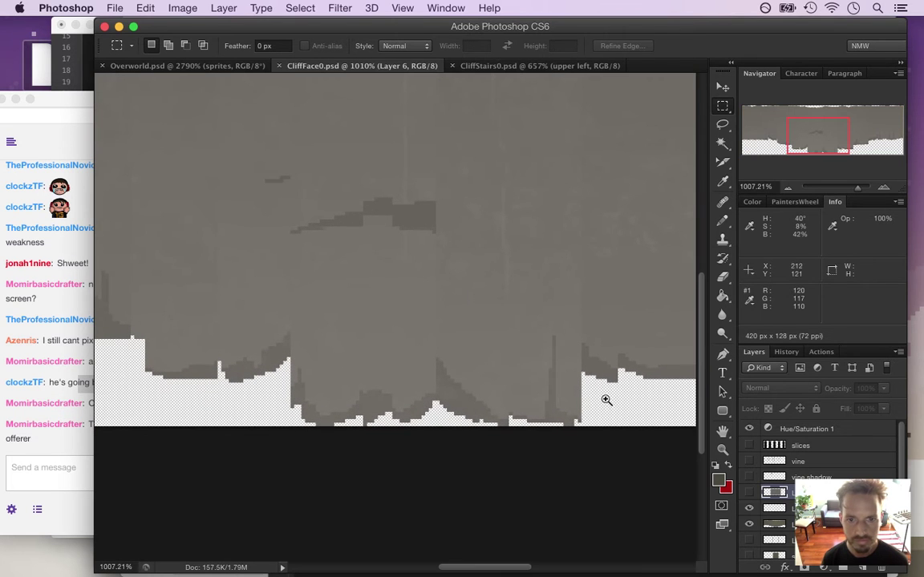
left_click_drag(699, 346, 701, 333)
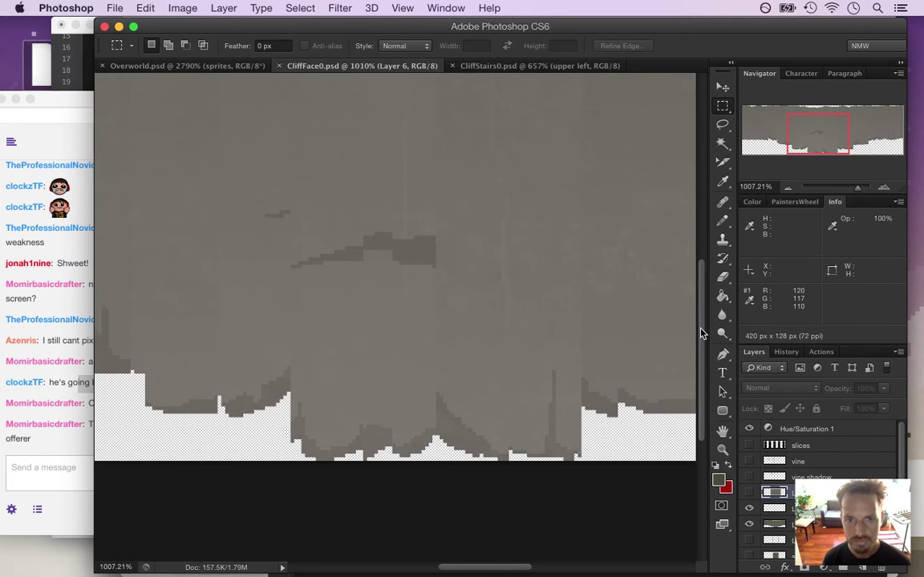
left_click(203, 66)
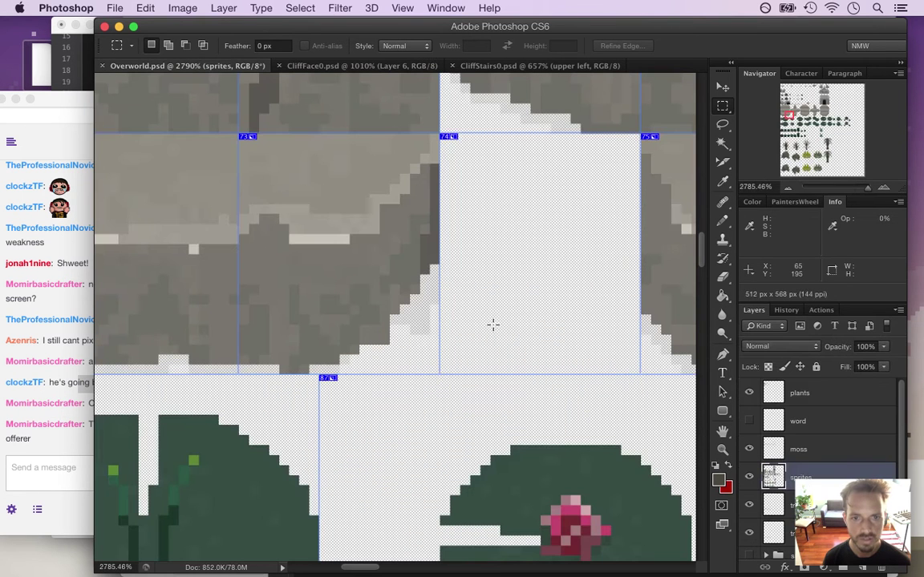
key("i")
left_click(433, 243)
left_click(371, 85)
left_click(430, 241)
left_click(412, 71)
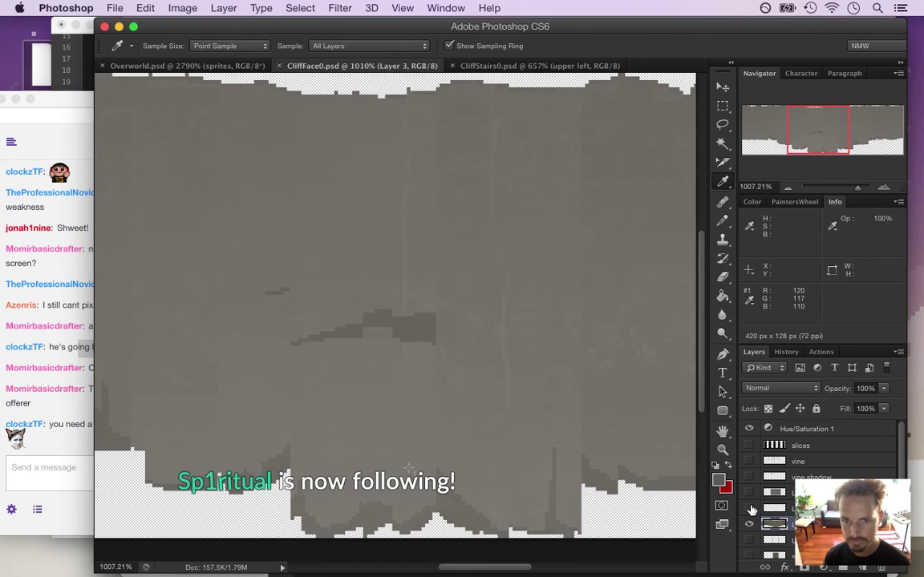
Step: Check the top shading layer by toggling layer visibility, and add a new layer directly above Layer 3
left_click(750, 523)
left_click(749, 507)
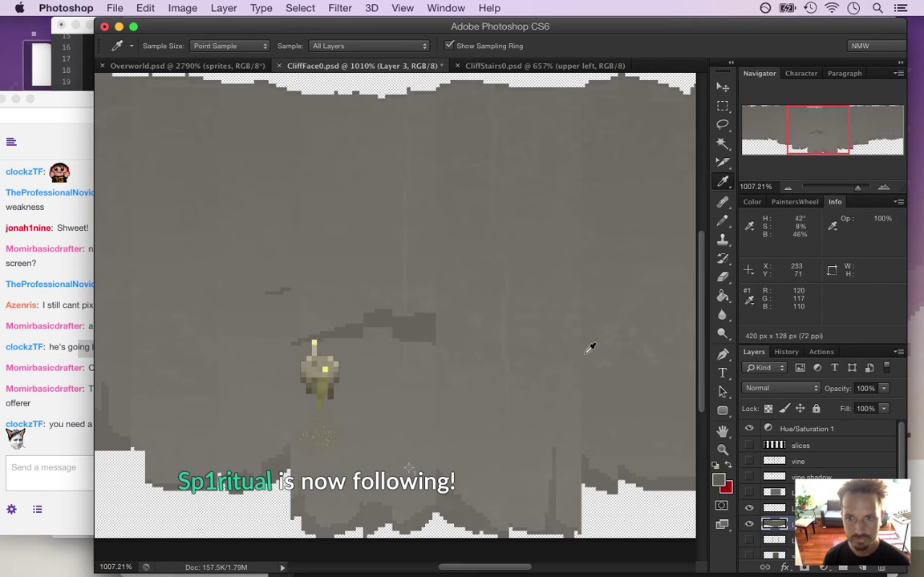
key("alt+]")
key("alt+]")
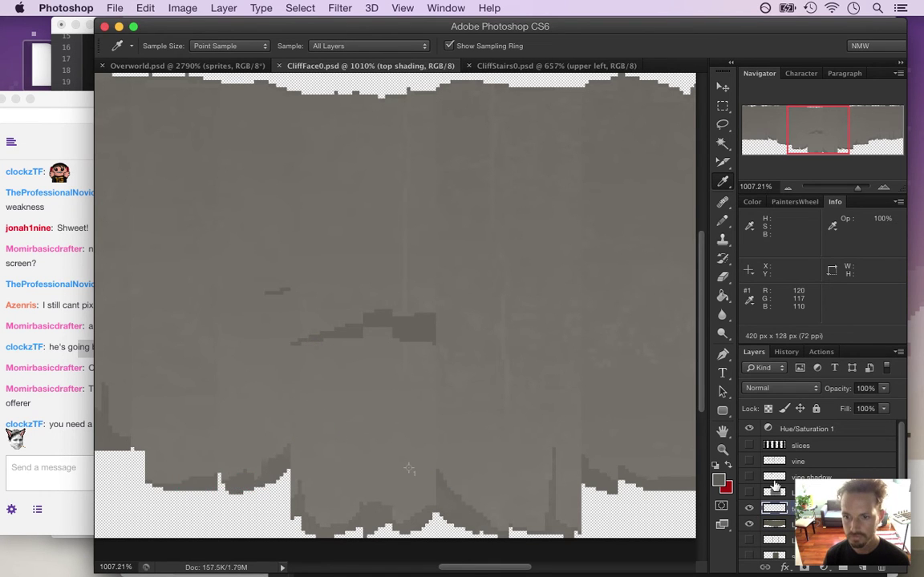
key("alt+[")
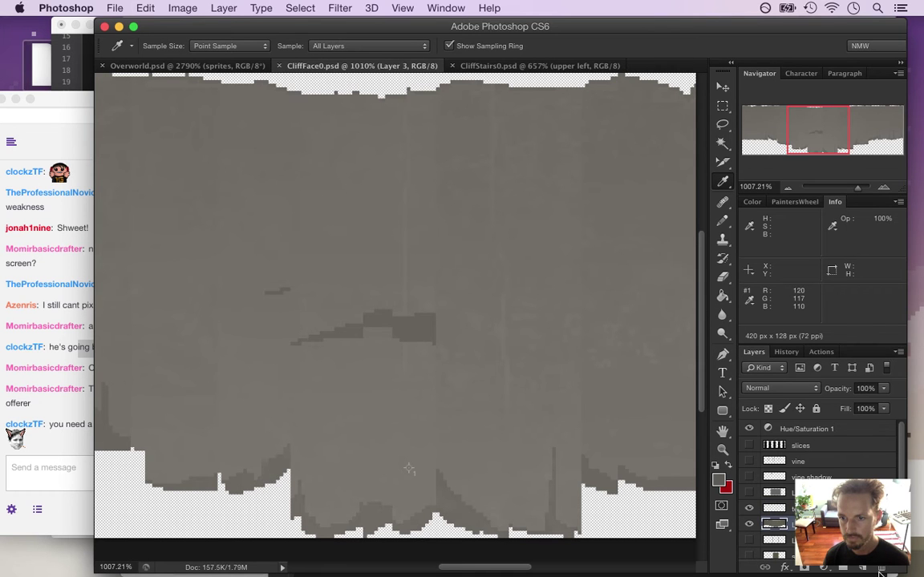
left_click(864, 567)
Step: Pencil a small grey patch beside the central notch in the cliff's bottom edge, and hide the Hue/Saturation 1 adjustment layer
scroll(385, 455, "right", 1)
key("Tab")
left_click_drag(360, 514, 459, 514)
left_click_drag(894, 370, 892, 393)
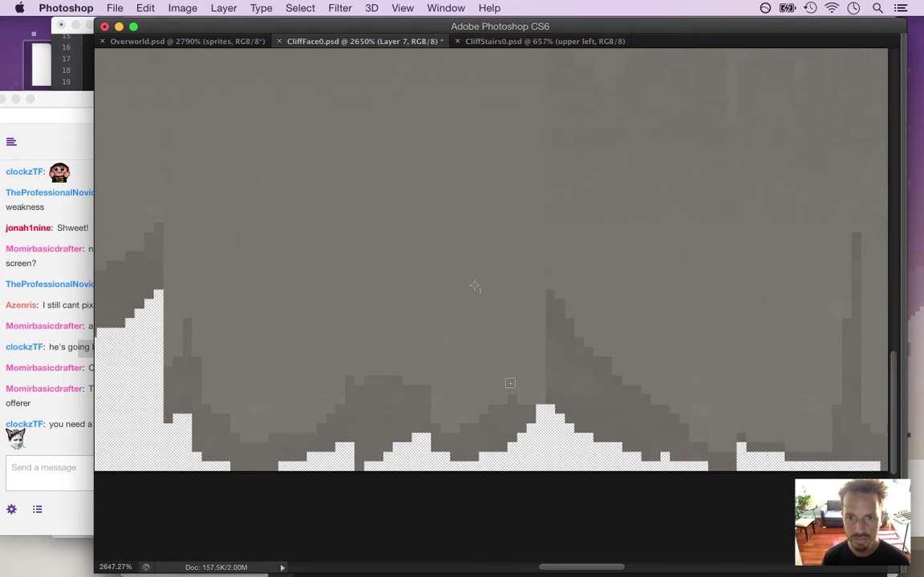
key("Tab")
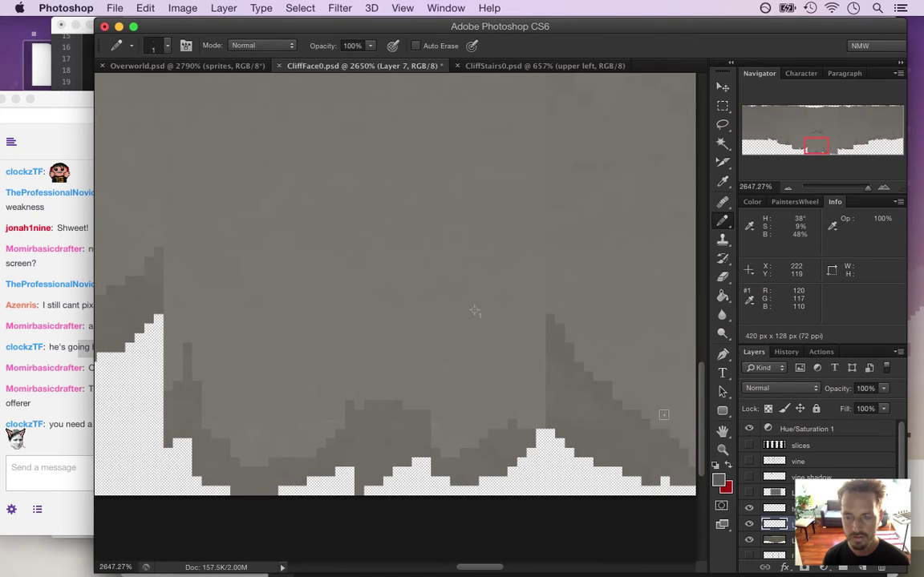
left_click(749, 429)
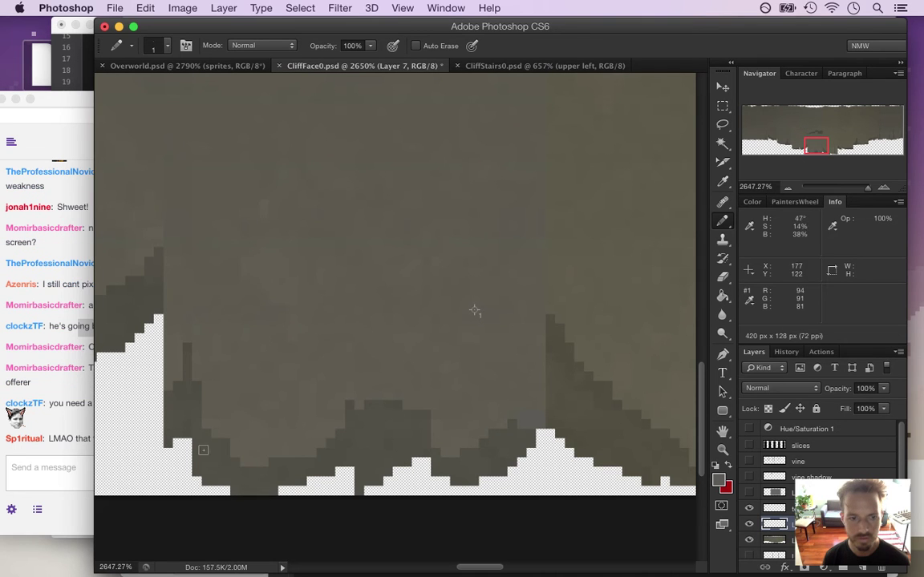
Step: Read the stream chat messages about an 8 bit version of surfin bird and the tutorial offerer
left_click(76, 432)
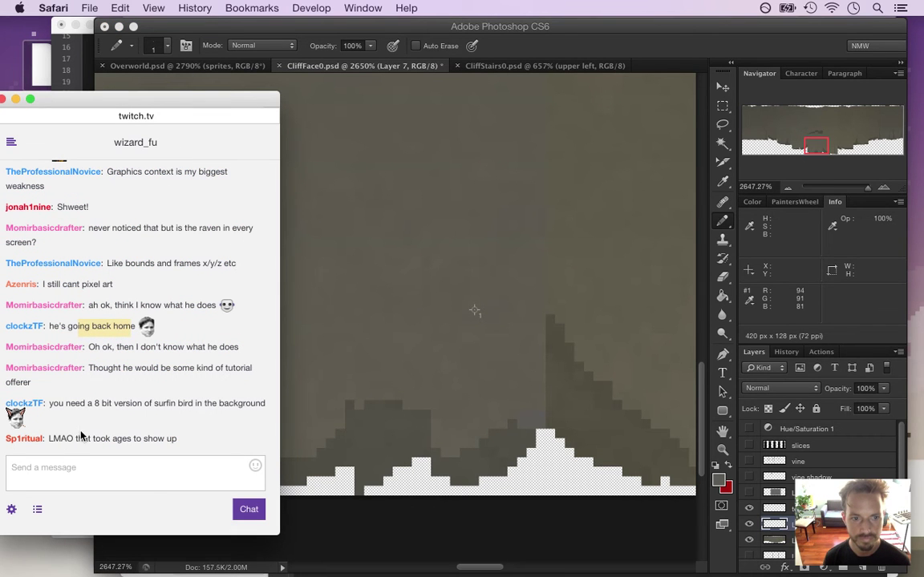
left_click_drag(70, 405, 164, 406)
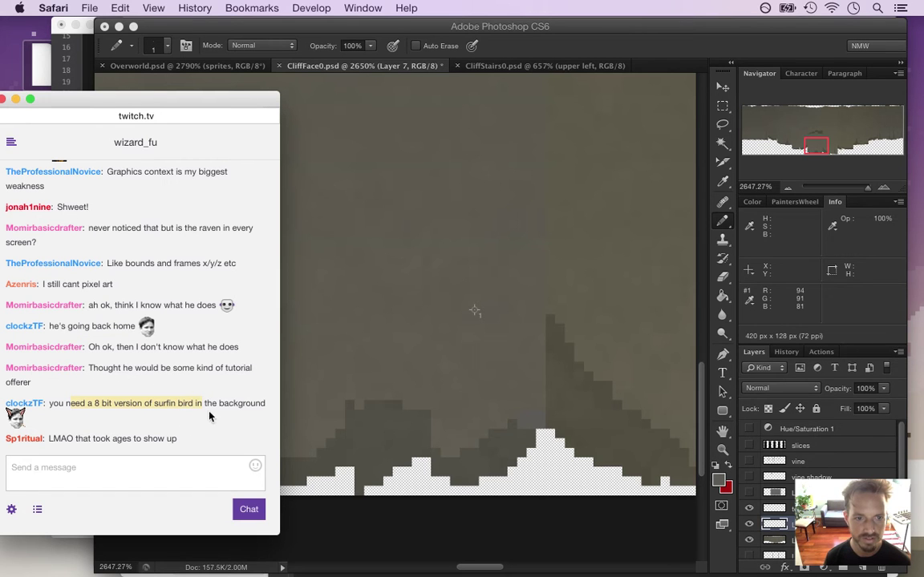
left_click(198, 387)
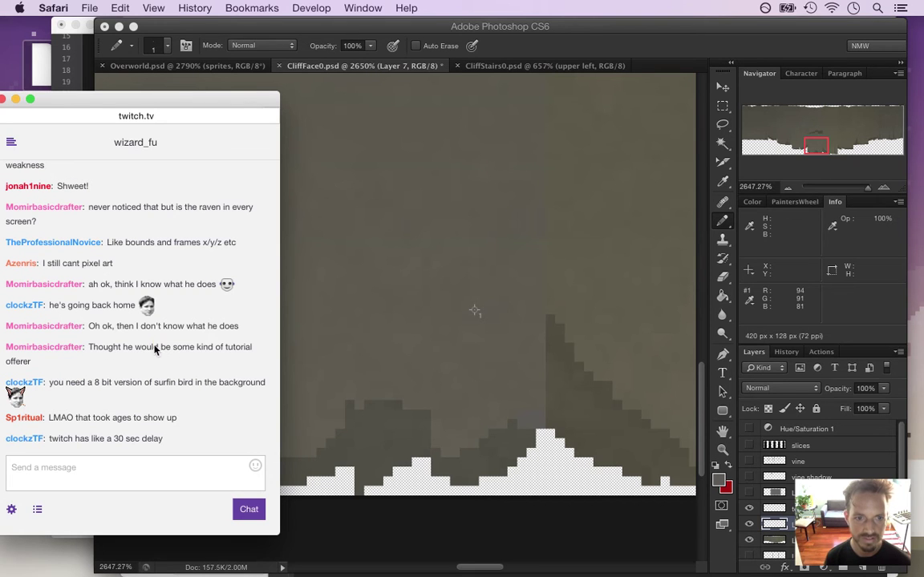
left_click_drag(248, 355, 251, 391)
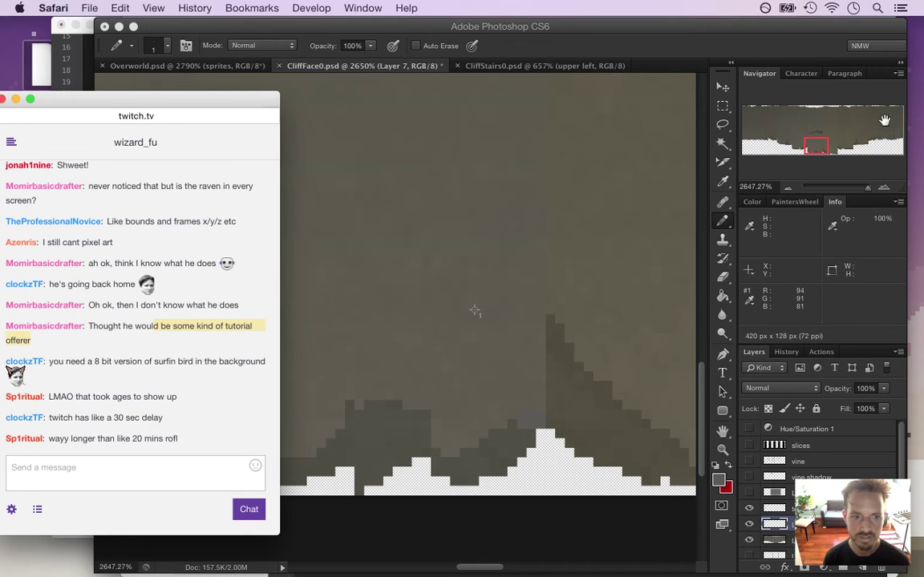
mouse_move(921, 109)
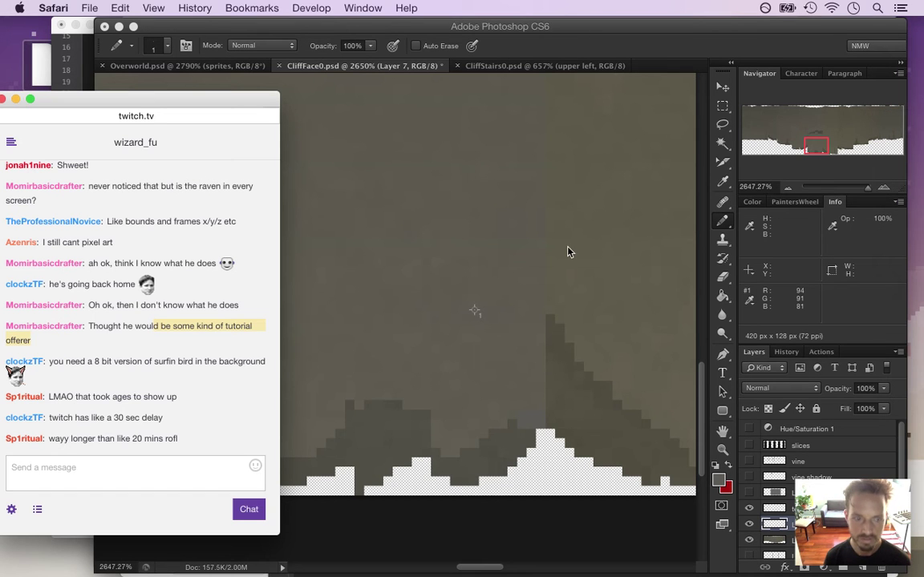
Step: Search the web for "surfin bird" in a new Safari window, browse the image results, and close the window
key("super+n")
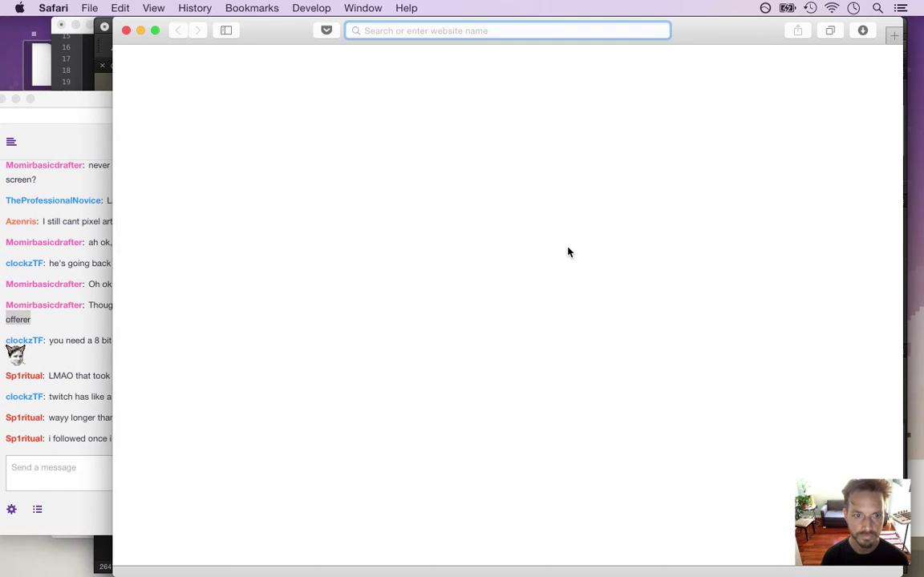
type("sur")
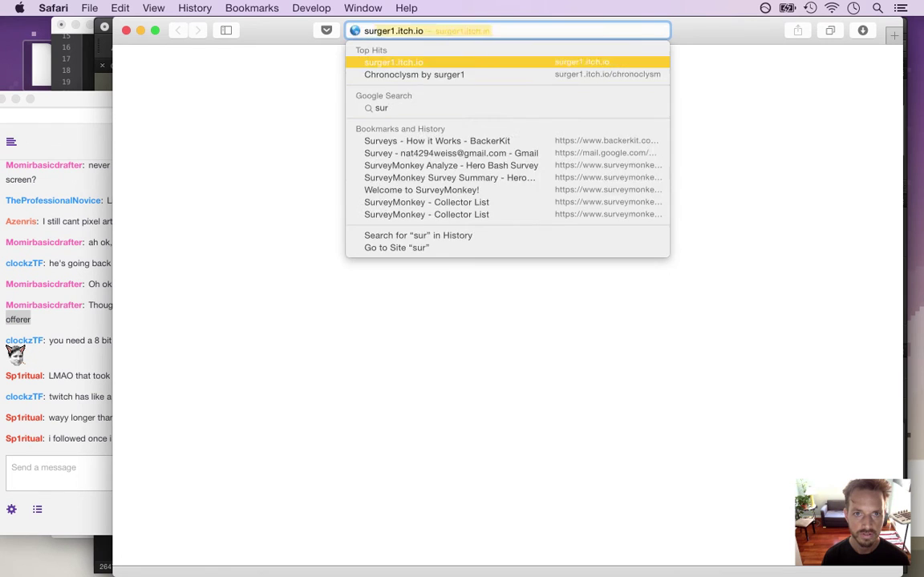
type("fin bird")
key("Return")
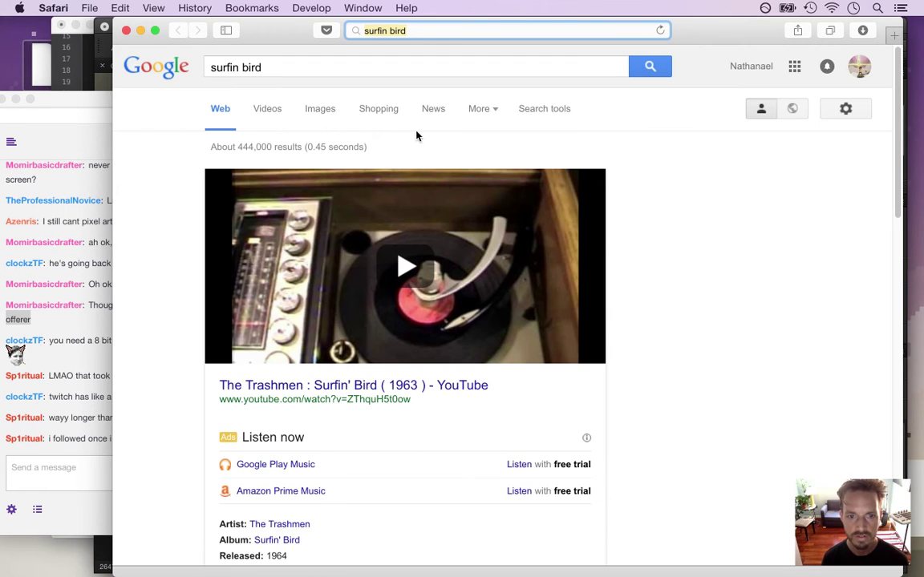
left_click_drag(892, 152, 892, 100)
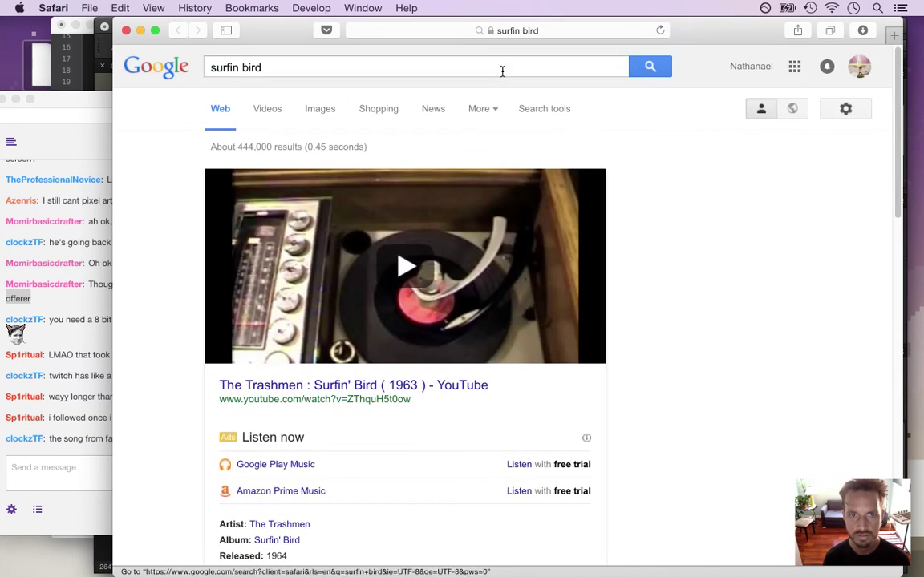
left_click(319, 113)
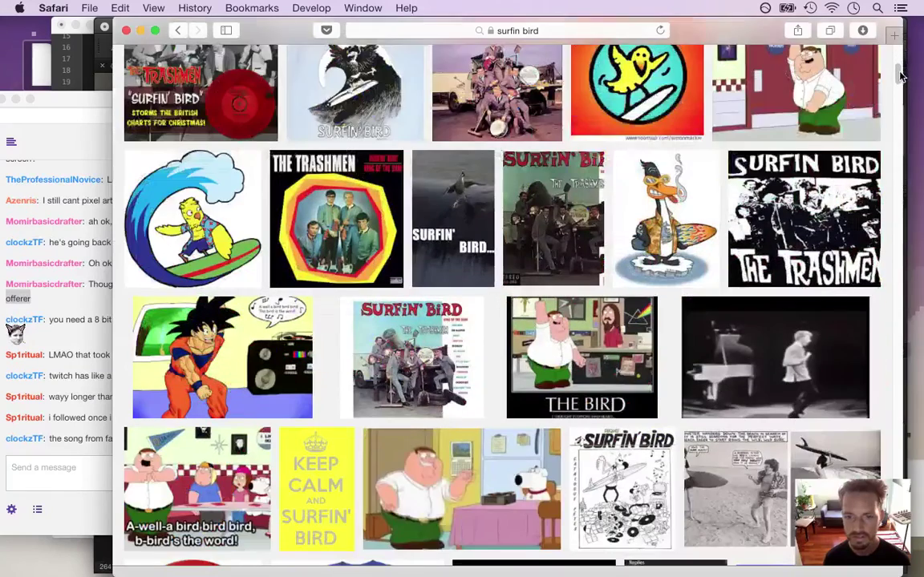
scroll(896, 48, "down", 5)
key("super+w")
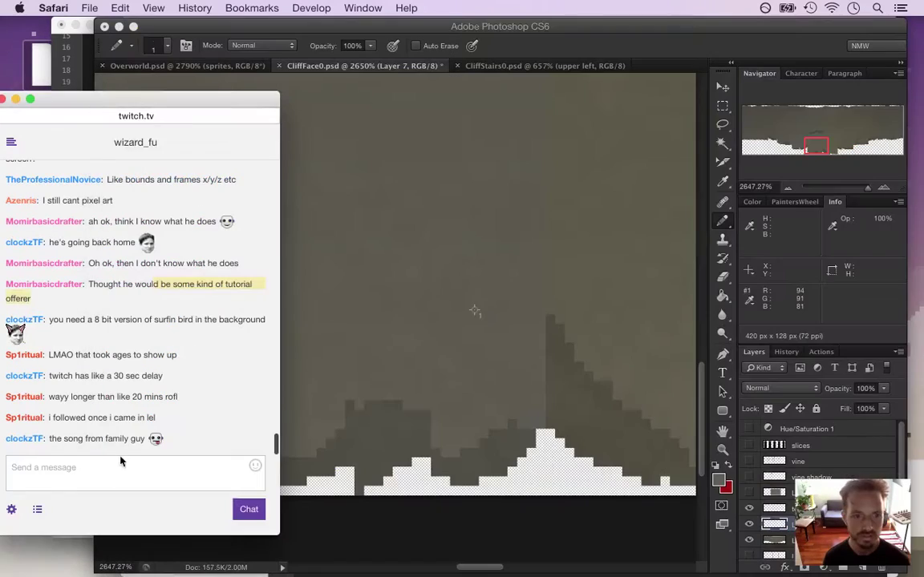
Step: Read the chat message about the song from family guy, and switch back to Photoshop
left_click_drag(71, 438, 120, 440)
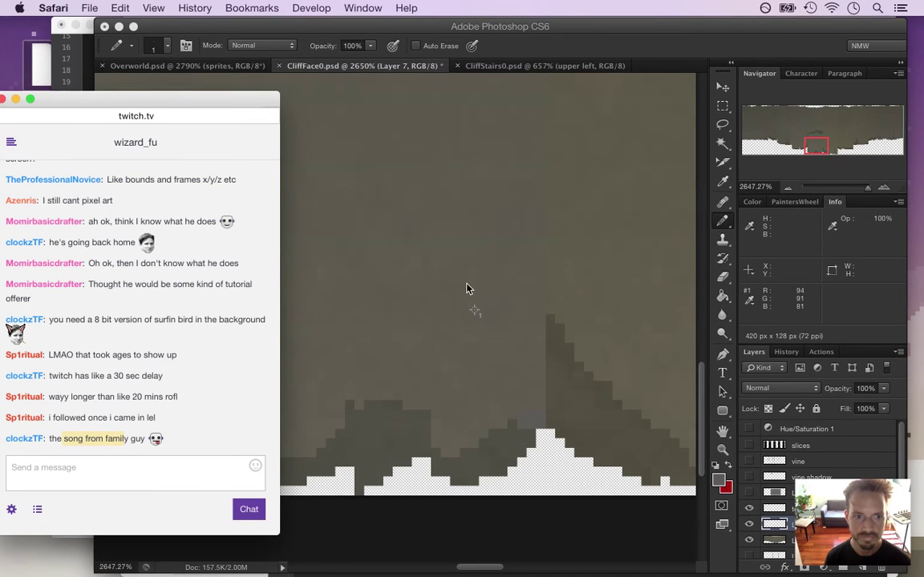
left_click(648, 42)
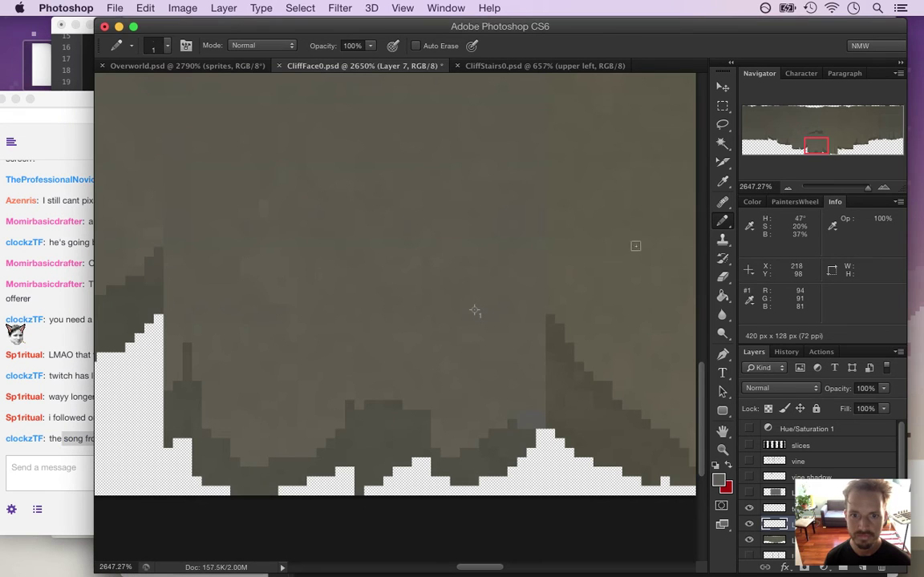
Step: Pick the dark grey shadow colour again from the cliff sprite's edge in Overworld.psd
left_click(174, 65)
key("i")
left_click(434, 244)
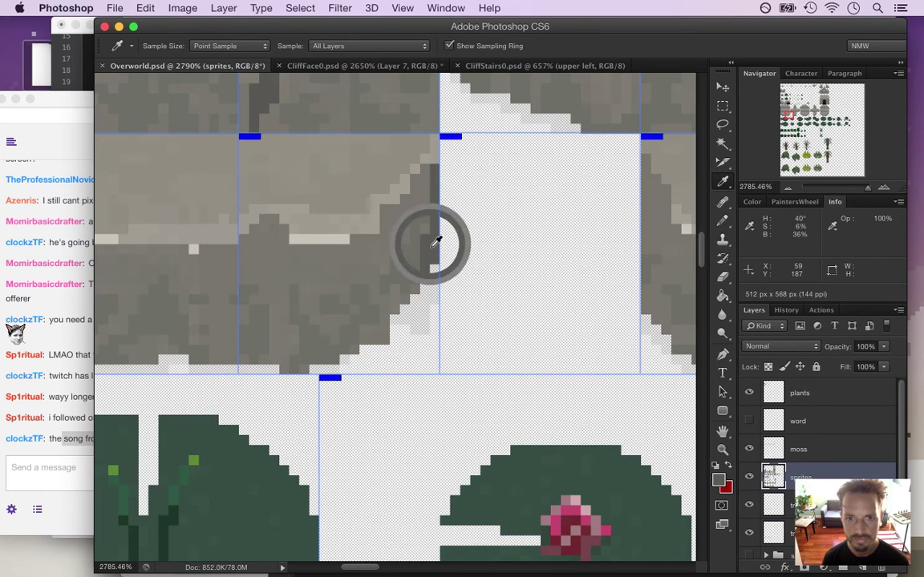
Step: Keep the sampled dark gray #5d5b57 as the foreground colour and ready the Pencil tool in CliffFace0.psd
left_click(721, 478)
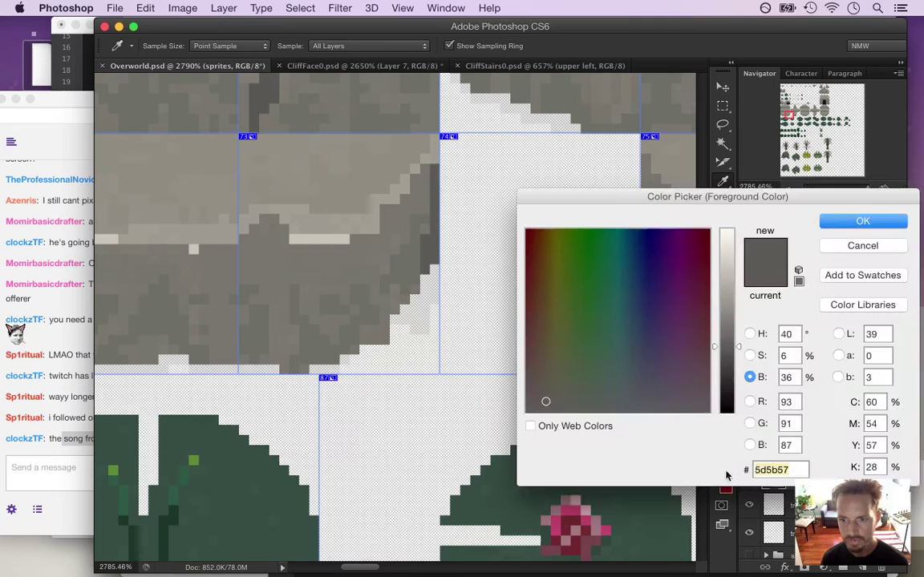
left_click(856, 222)
left_click(330, 65)
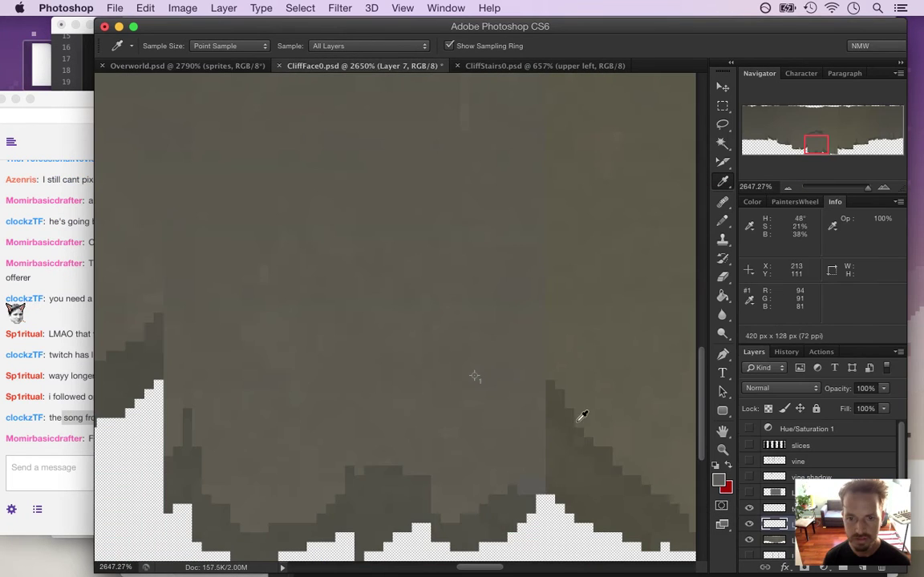
left_click(540, 486)
left_click(719, 484)
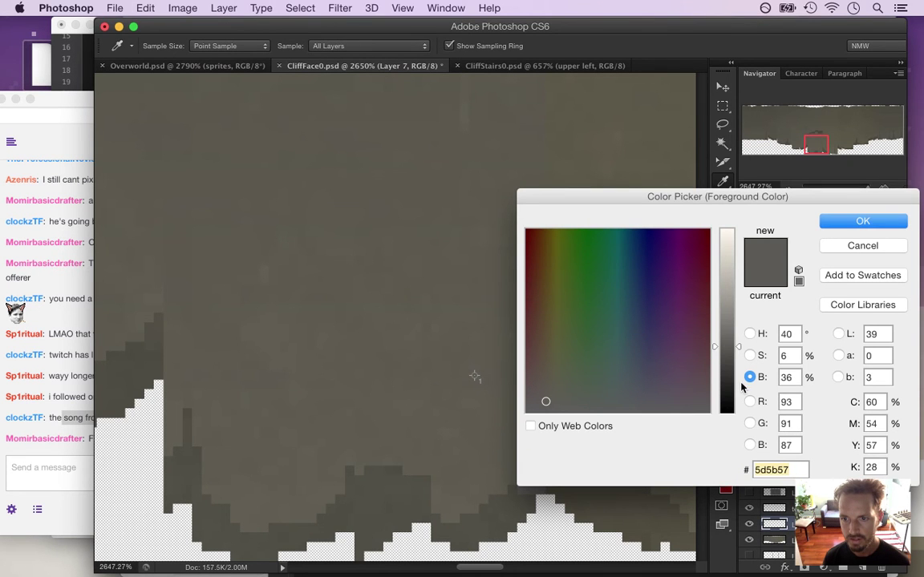
left_click(863, 226)
key("b")
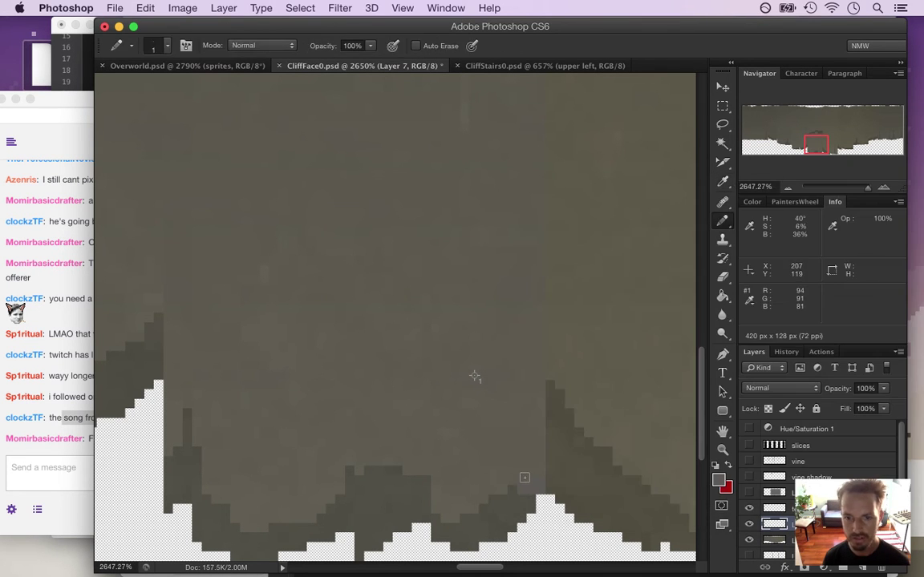
Step: Show the Hue/Saturation 1 adjustment layer and move it down the layer stack to directly above Layer 3
left_click(783, 433)
left_click(749, 429)
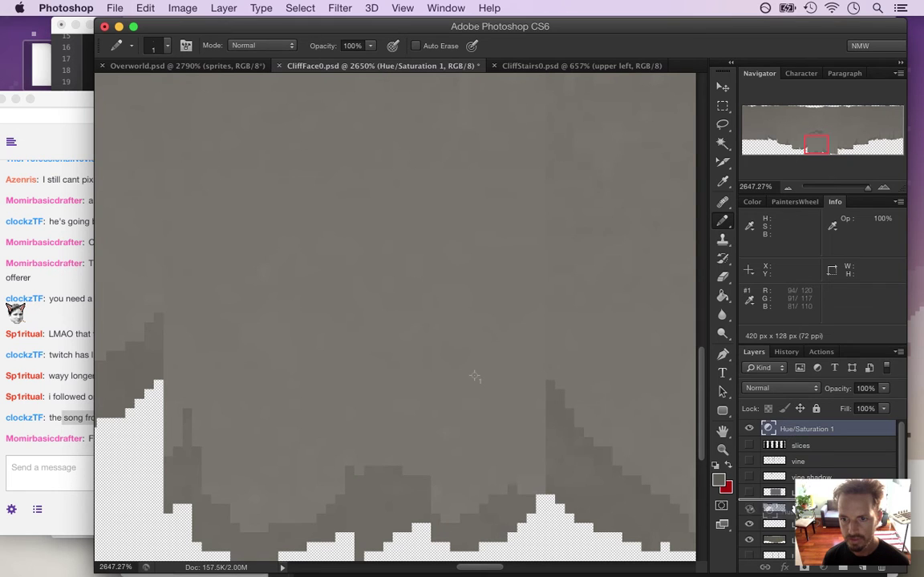
left_click_drag(776, 531, 776, 520)
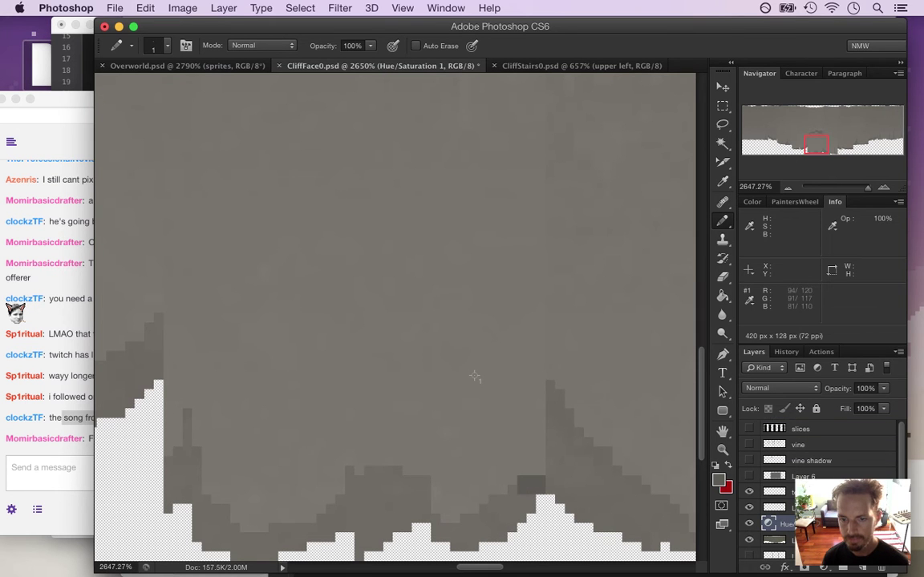
Step: Place the top shading layer below Layer 7 and rename Layer 7 as "new cliffs"
left_click(780, 507)
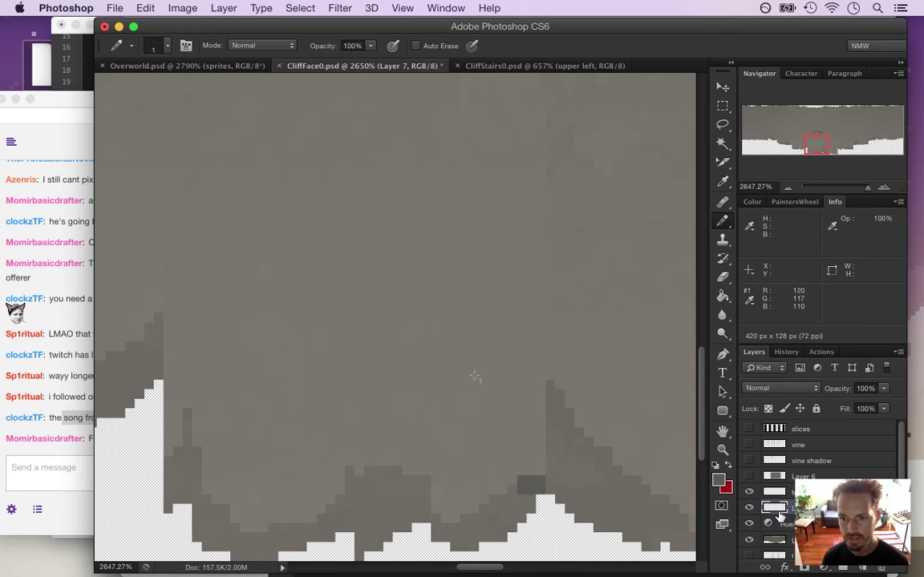
double_click(780, 520)
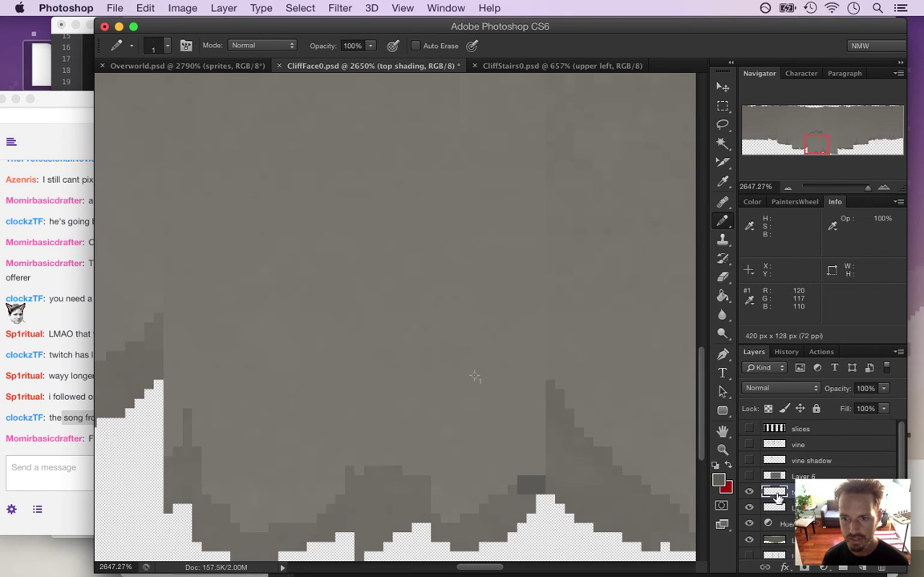
key("Escape")
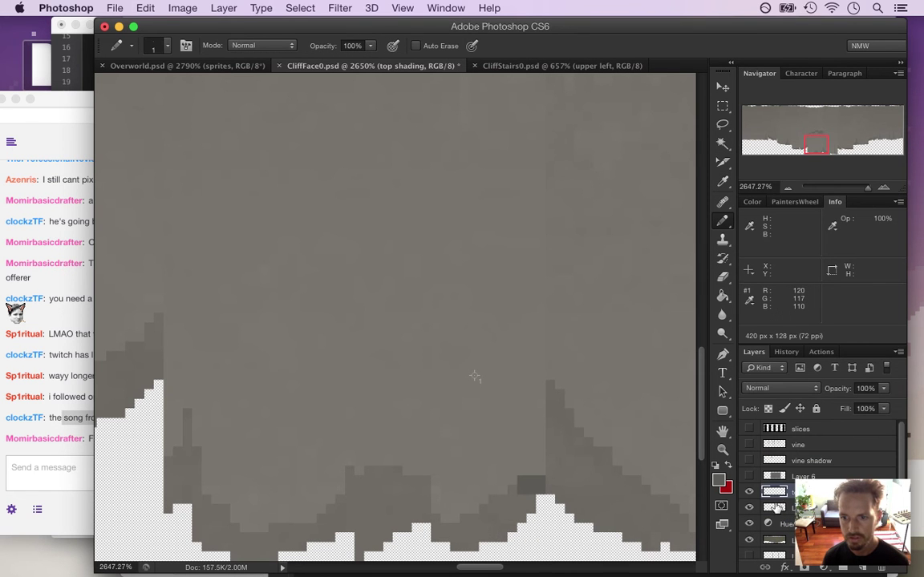
left_click_drag(776, 518, 788, 533)
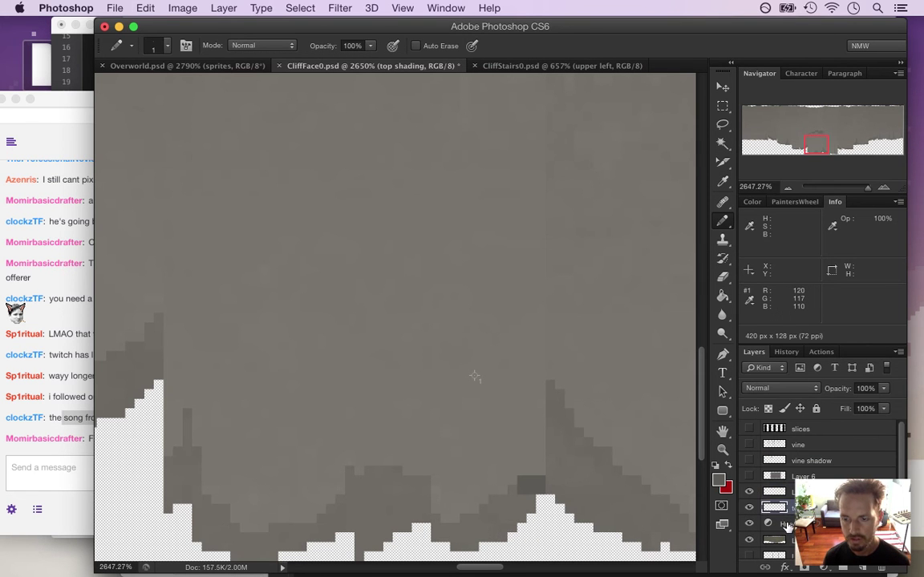
left_click(780, 492)
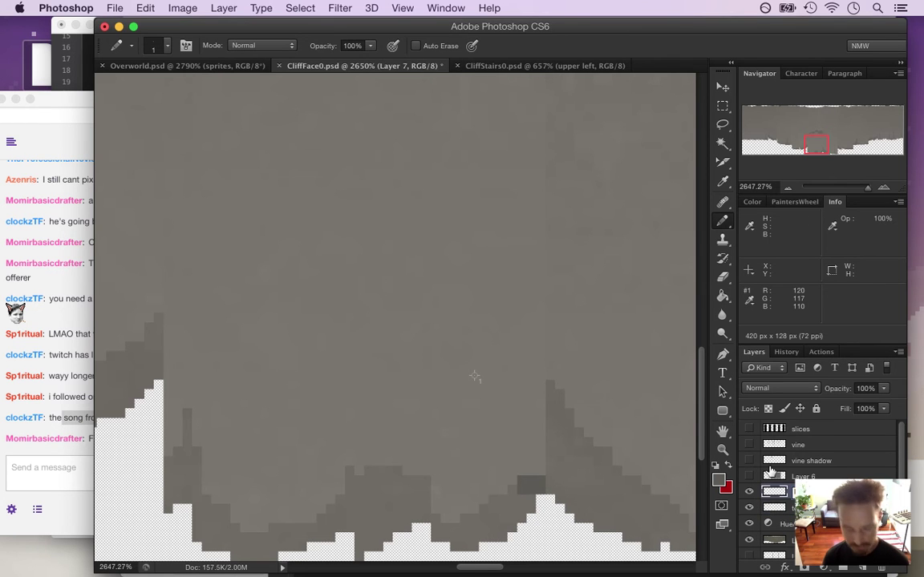
key("super+z")
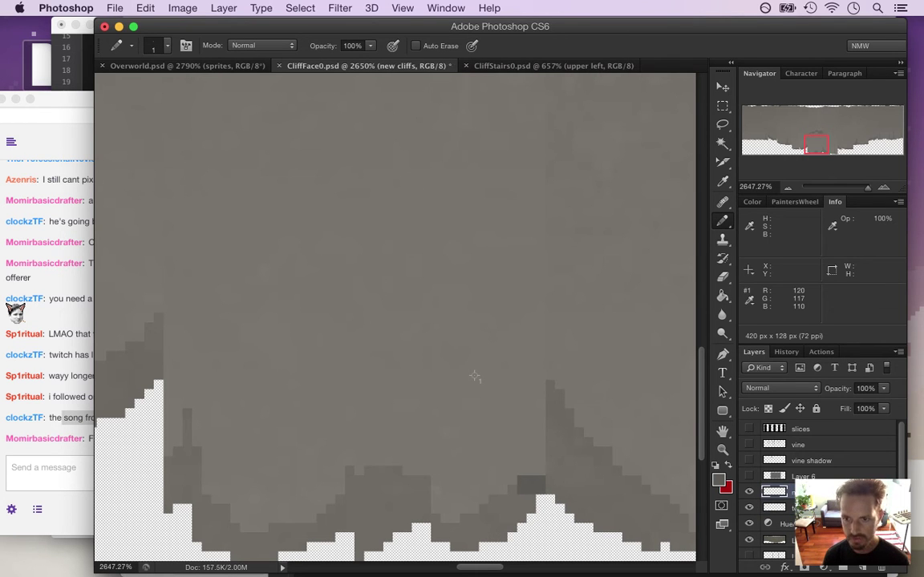
left_click(77, 451)
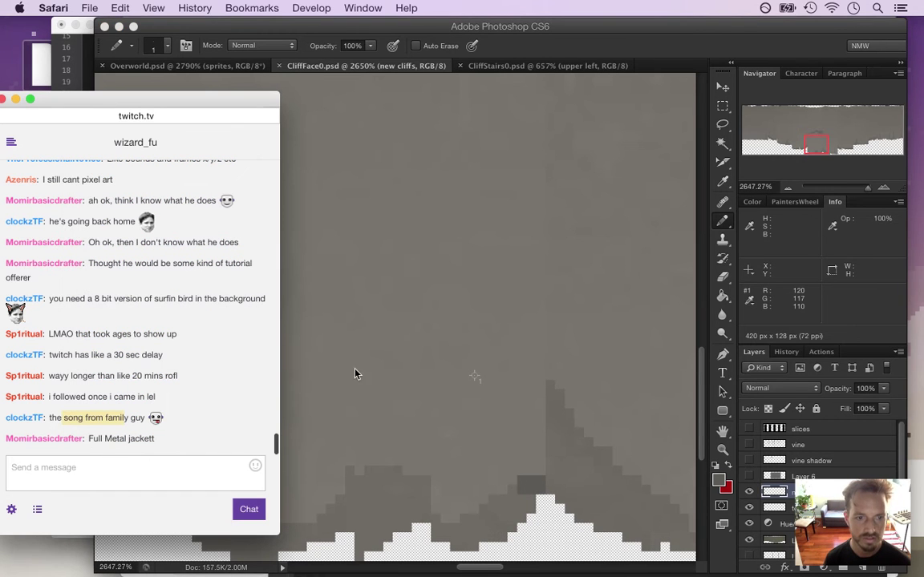
left_click(638, 80)
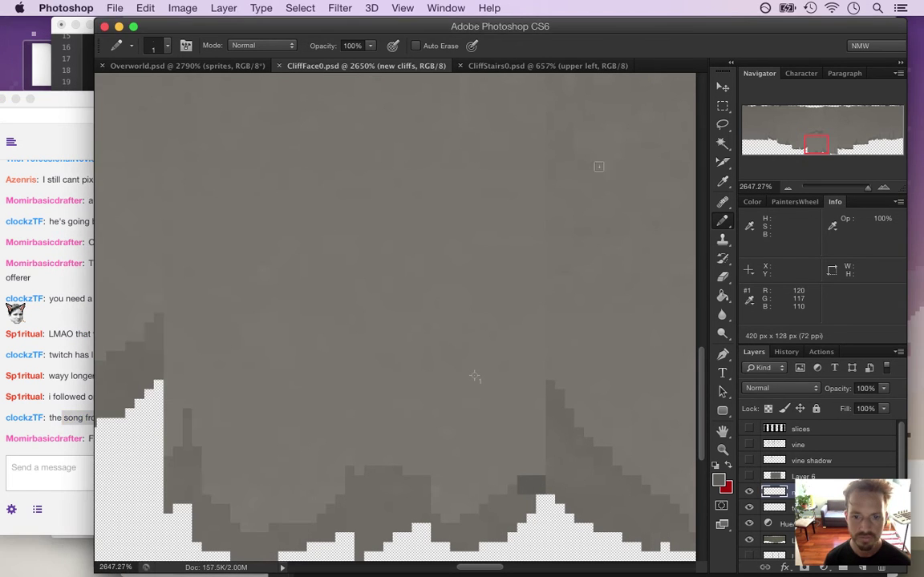
Step: Pencil the dark gray over the stepped shadow band along the cliff's lower edge, beside the central notch
left_click(512, 487)
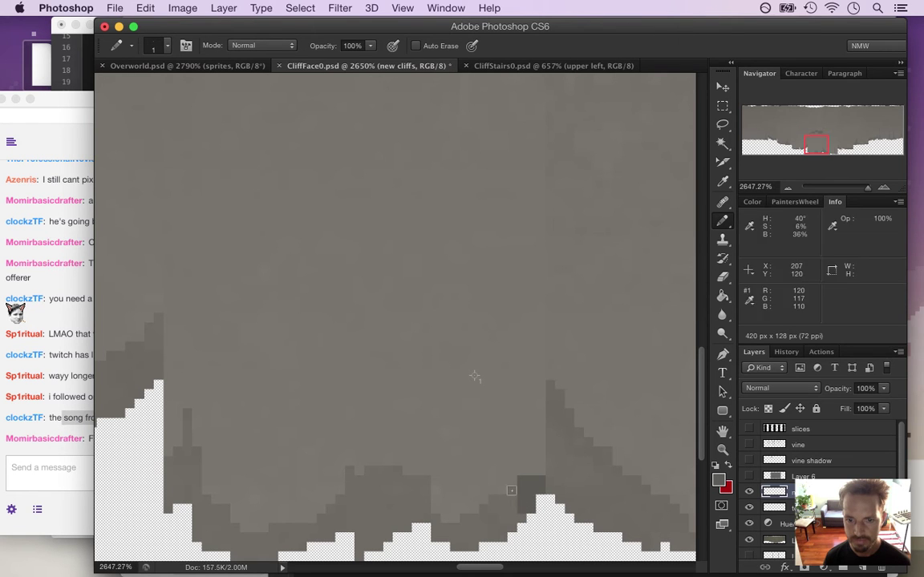
mouse_move(498, 528)
left_mouse_down()
mouse_move(496, 499)
mouse_move(504, 510)
mouse_move(489, 528)
mouse_move(485, 511)
mouse_move(479, 529)
mouse_move(467, 518)
mouse_move(463, 546)
mouse_move(433, 528)
left_mouse_up()
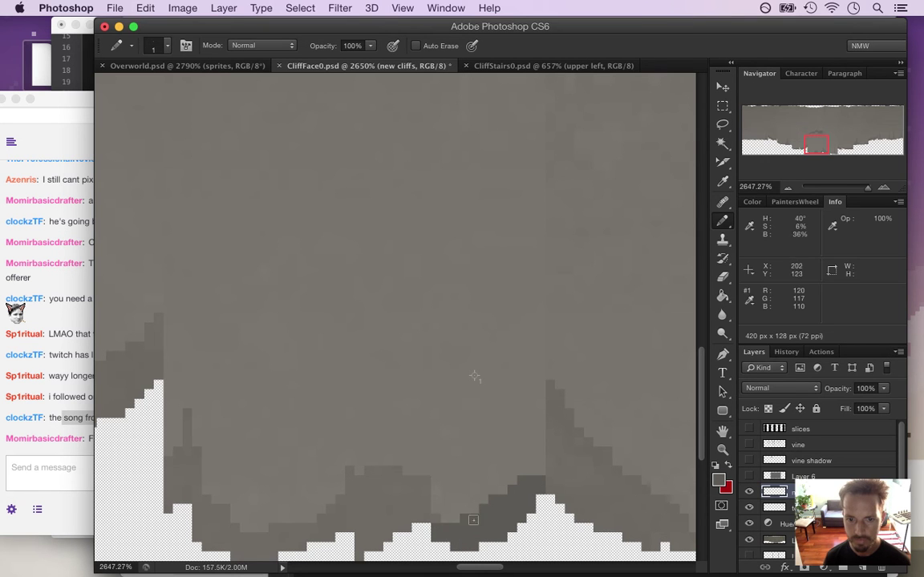
Step: Switch to Xcode, run the Songbringer game and walk the character up to the foot of the stairs
key("super+Tab")
key("super+r")
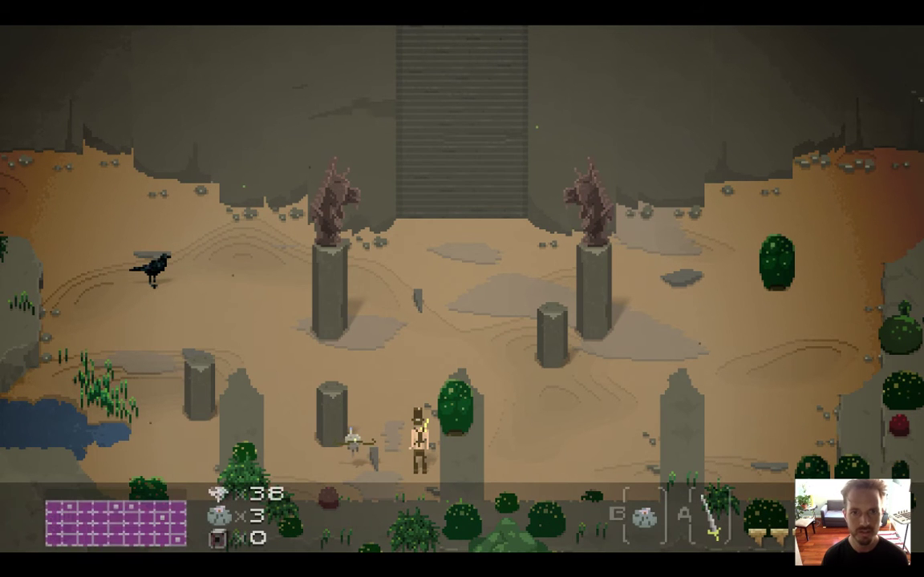
key("Up")
key("Up")
key("Down")
key("Left")
key("Right")
key("Right")
key("Up")
key("Down")
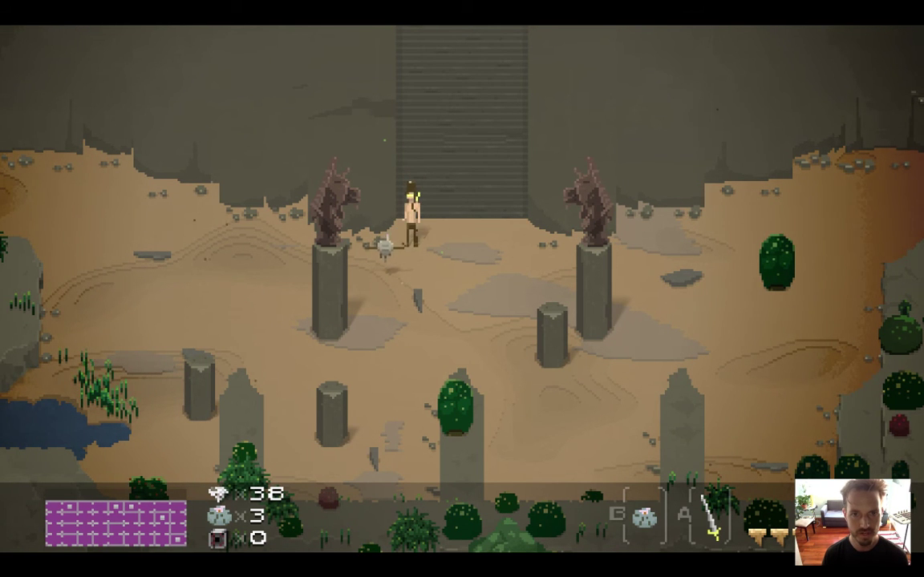
Step: Walk the character along the cliff base to examine its shading, quit the game and return to Photoshop
key("Left")
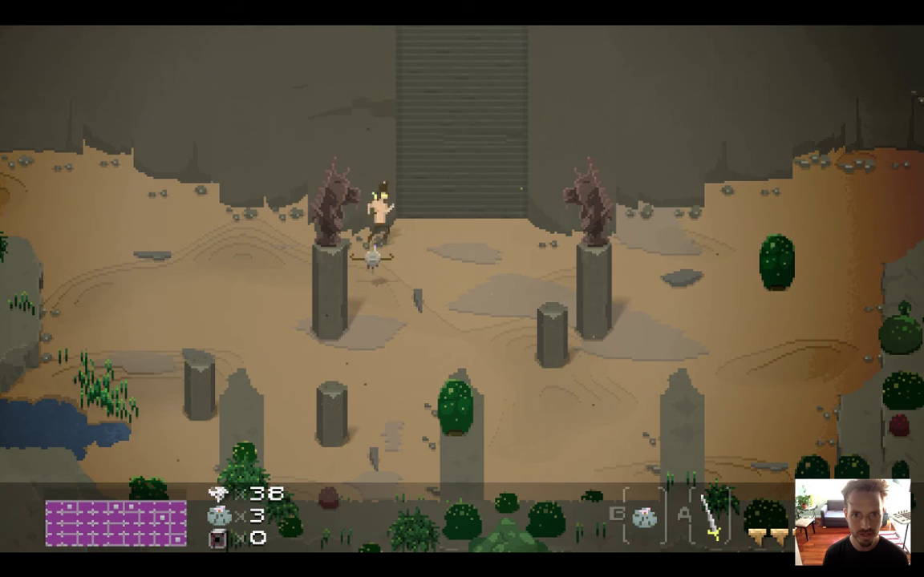
key("Right")
key("Left")
key("Right")
key("Left")
key("Left")
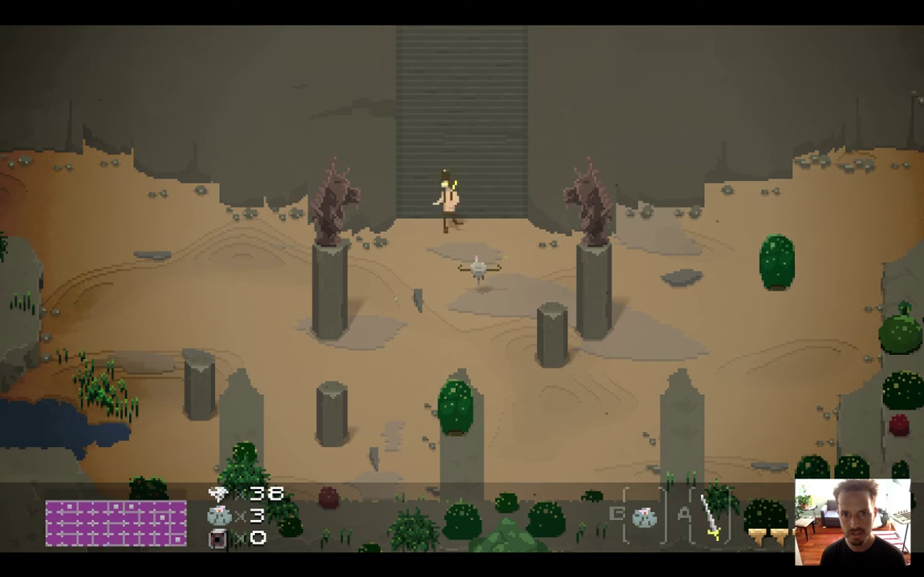
key("Left")
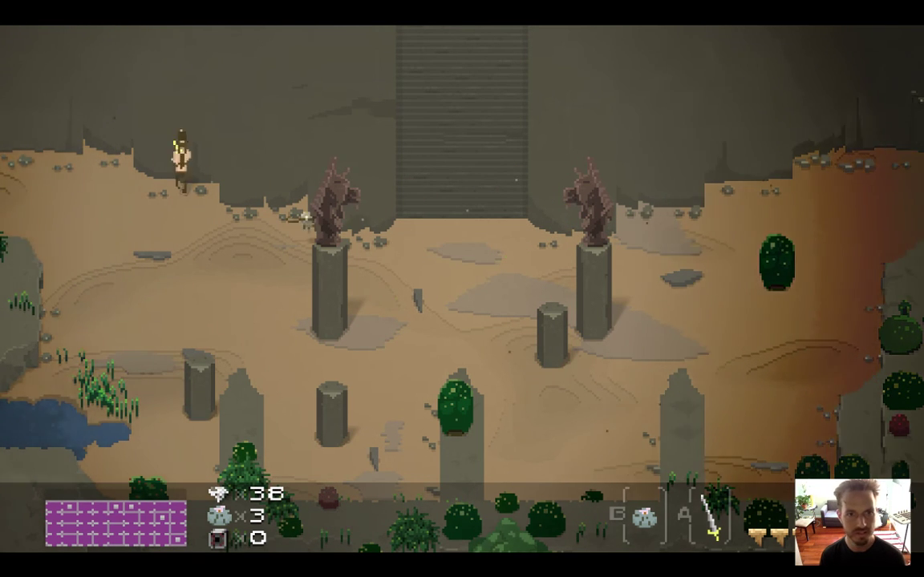
key("Left")
key("Right")
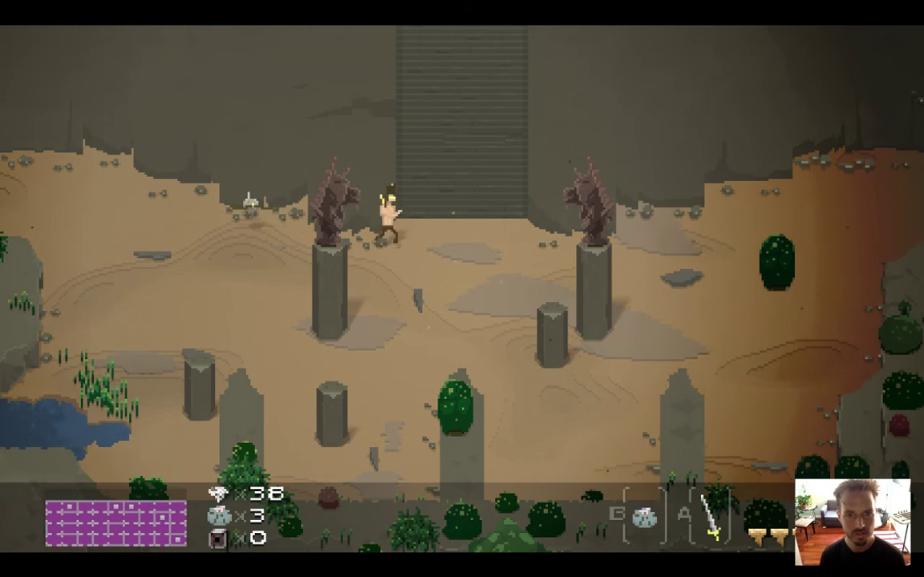
key("super+q")
key("super+Tab")
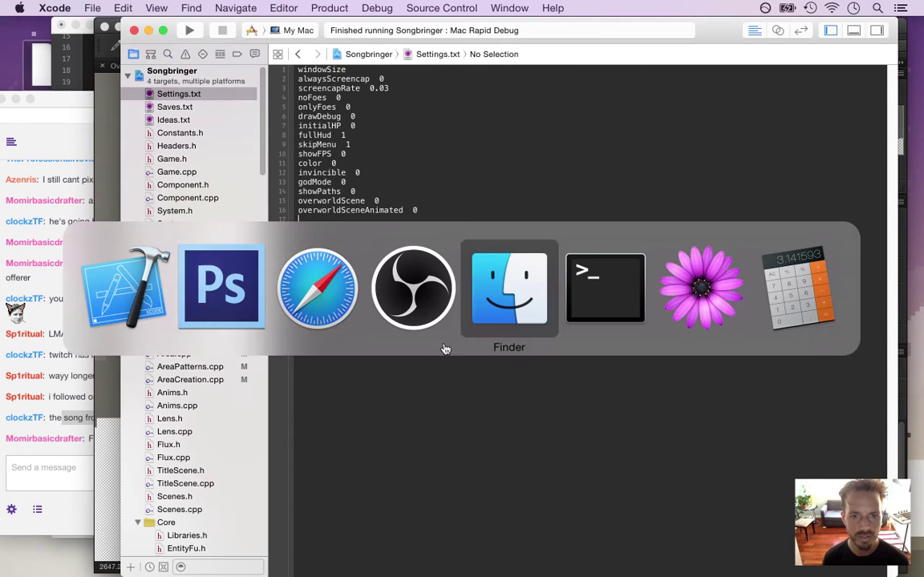
left_click(254, 299)
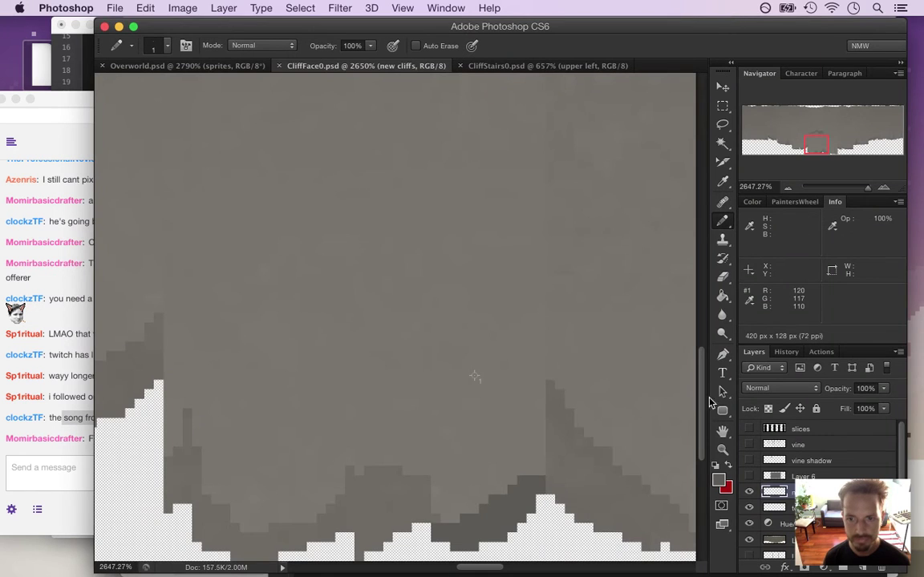
scroll(633, 369, "down", 5)
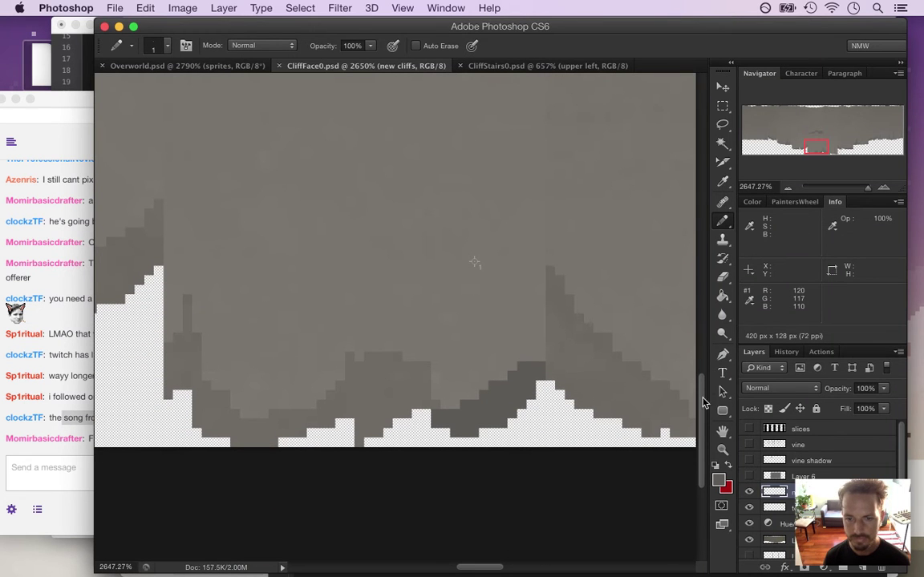
key("w")
left_click(433, 432)
left_click(721, 107)
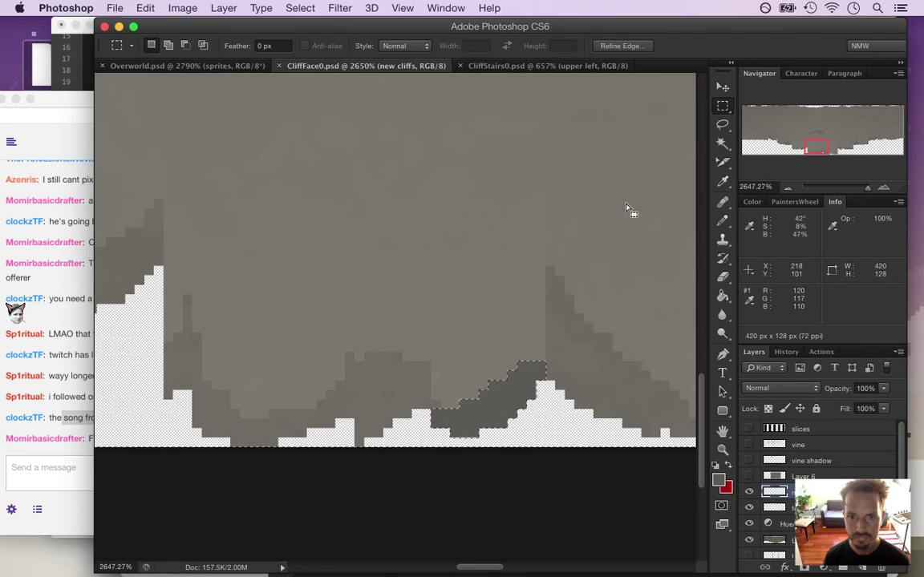
left_click(536, 364)
Step: On Layer 3, select all the dark shadow tones of the cliff with the non-contiguous Magic Wand at tolerance 10
left_click(780, 546)
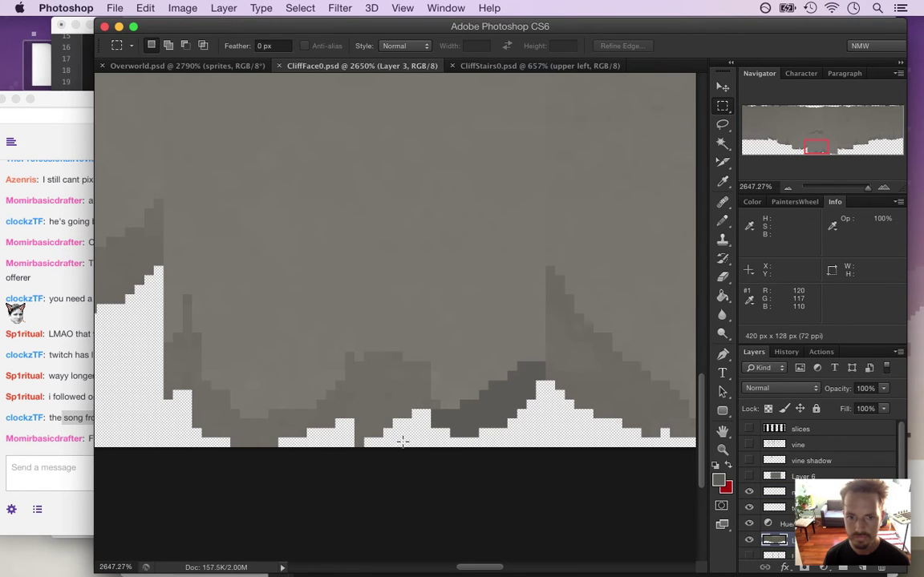
key("w")
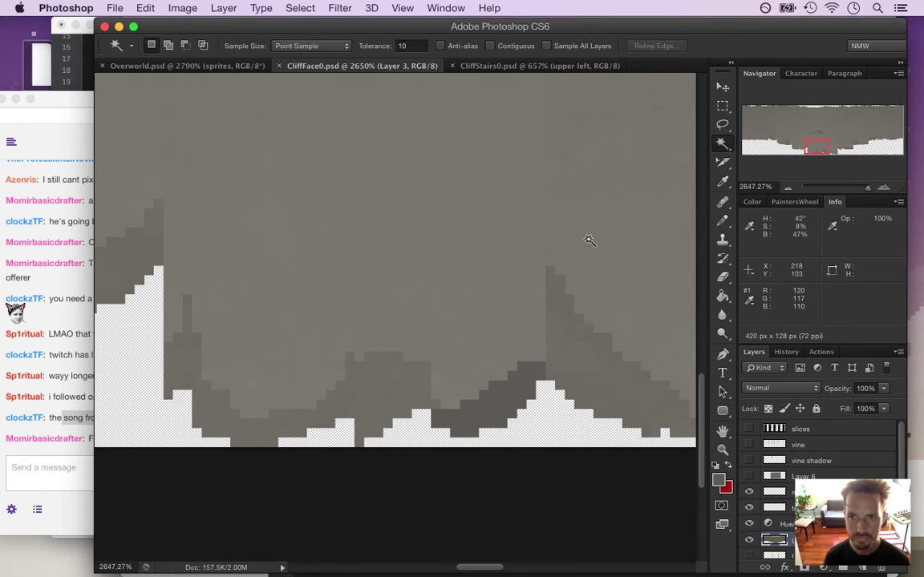
left_click(445, 433)
left_click_drag(434, 336, 257, 264)
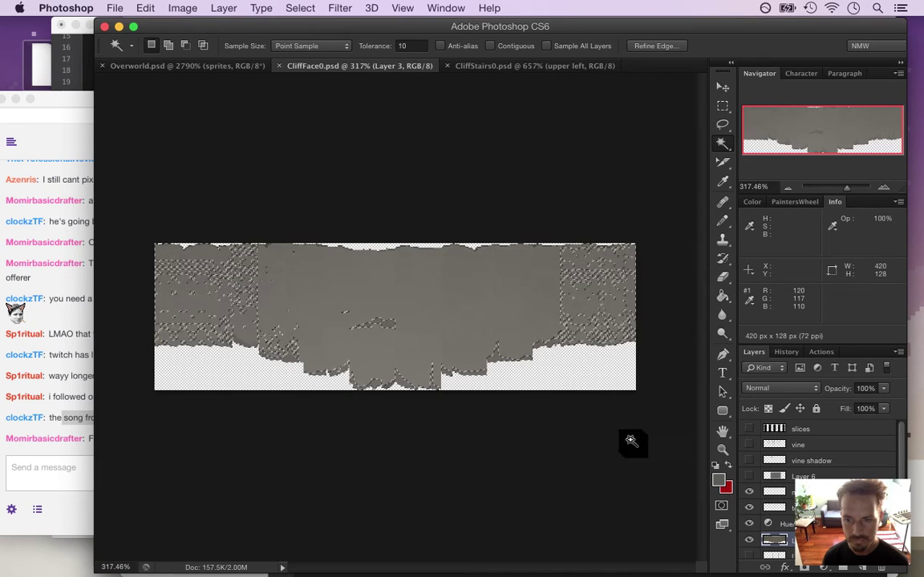
Step: On the new cliffs layer, paint the selected shadows along the cliff's lower edge with a size 10 Pencil and clear the selection
left_click(780, 496)
key("b")
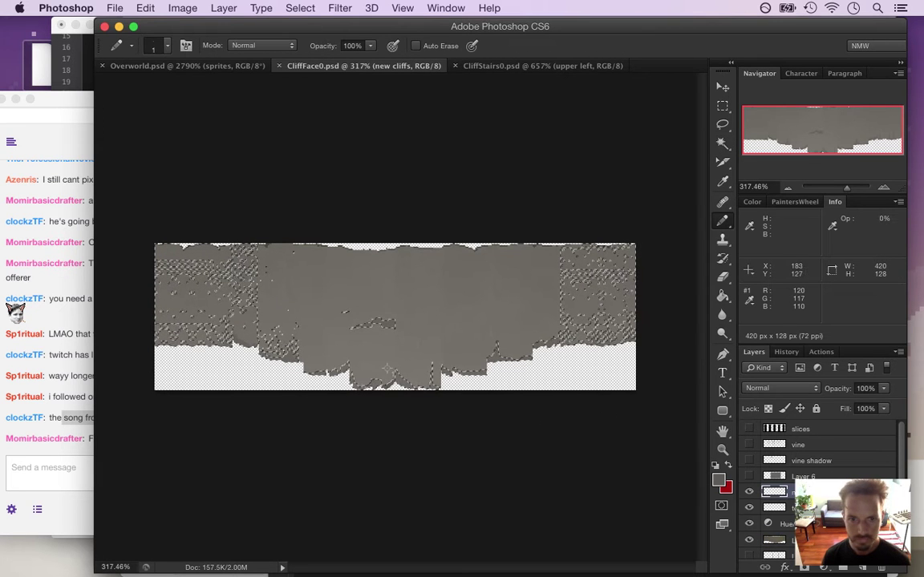
key("bracketright")
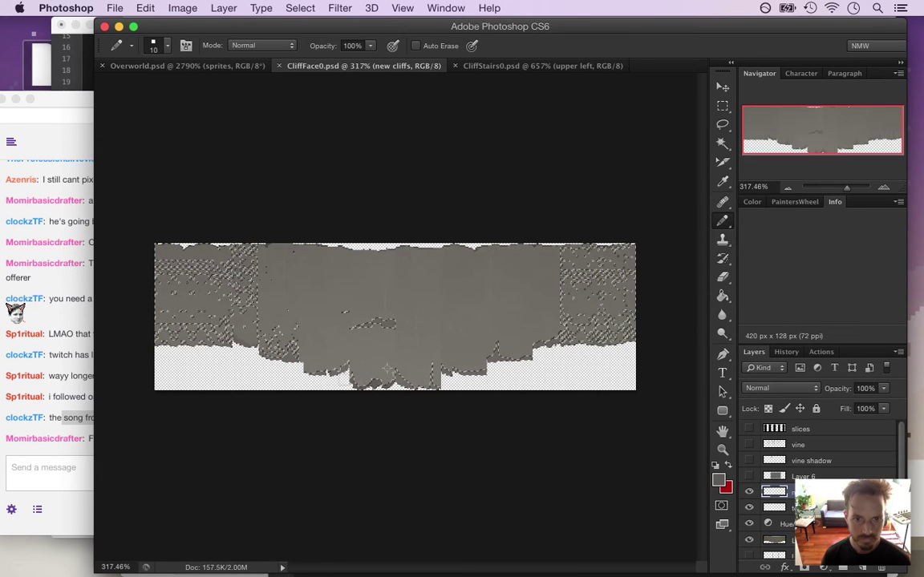
key("super+d")
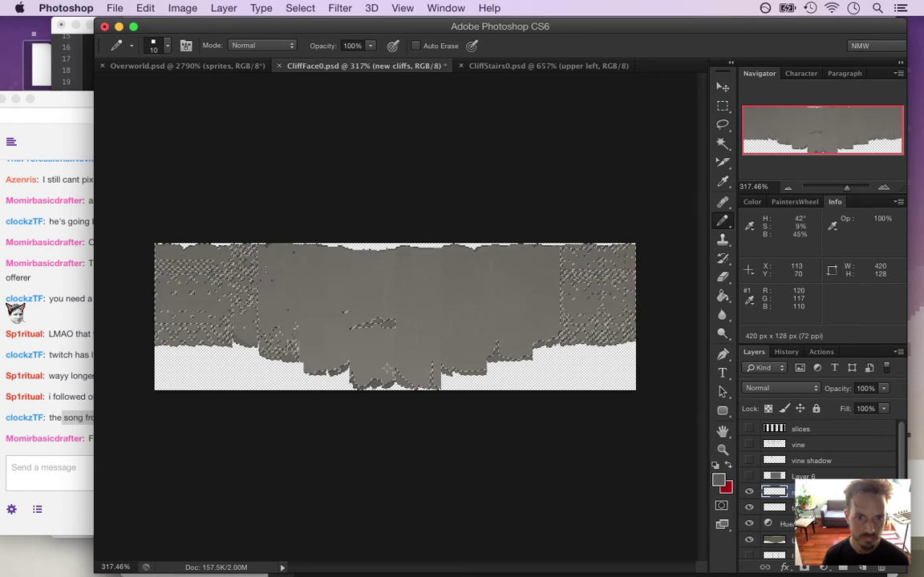
left_click(297, 361)
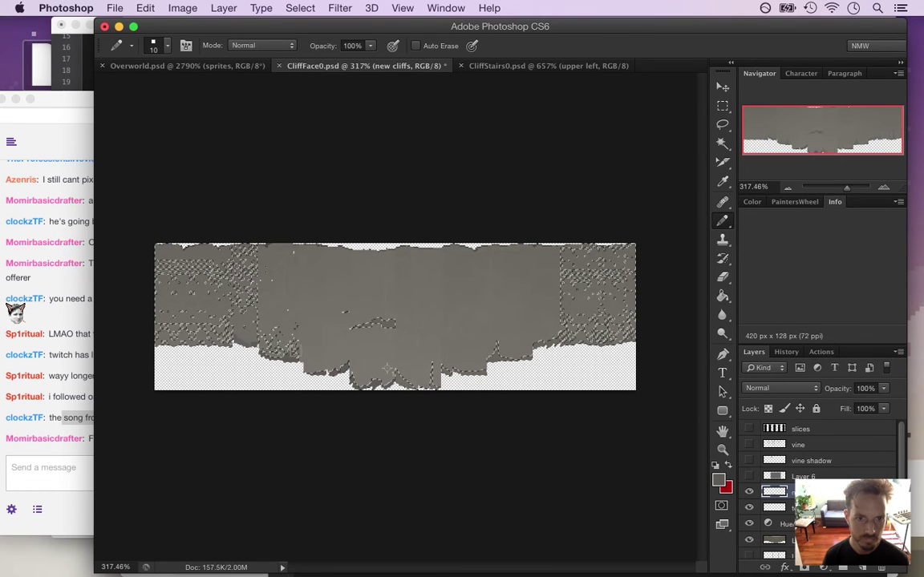
left_click(245, 340)
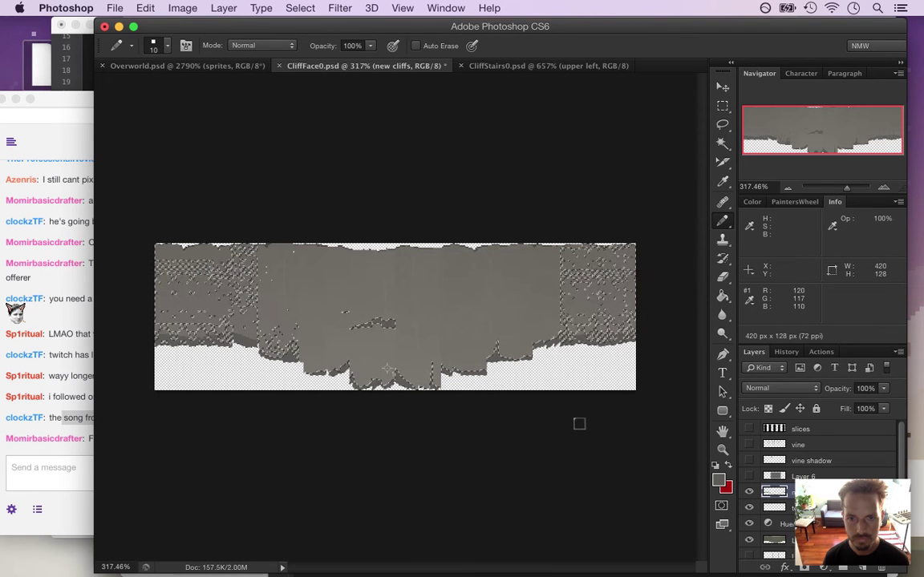
key("m")
key("super+d")
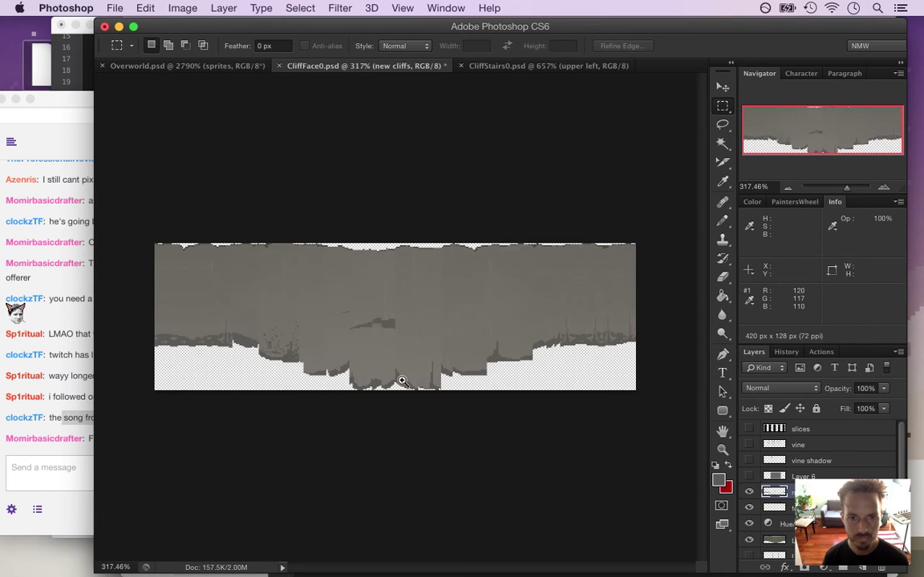
Step: Inspect the shadows along the cliff's lower edge up close, read the newest Twitch chat messages in Safari and return to Photoshop
mouse_move(377, 377)
left_mouse_down()
mouse_move(413, 377)
mouse_move(361, 392)
mouse_move(400, 382)
mouse_move(385, 390)
left_mouse_up()
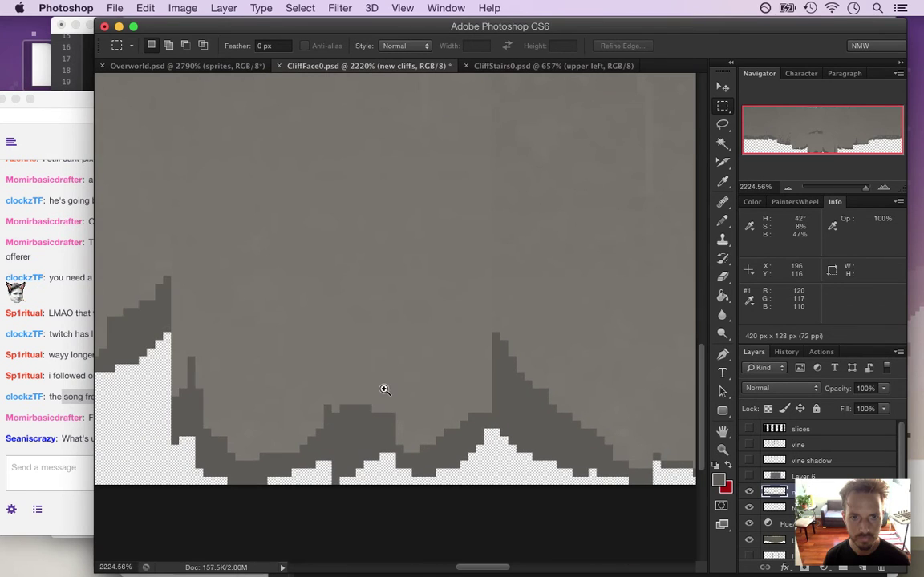
left_click_drag(405, 293, 301, 278)
left_click(58, 451)
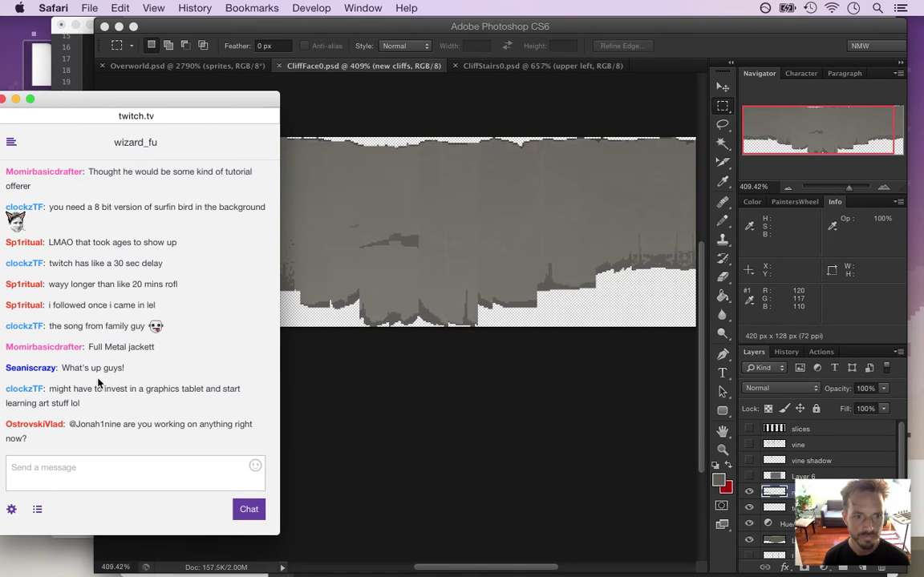
left_click(62, 395)
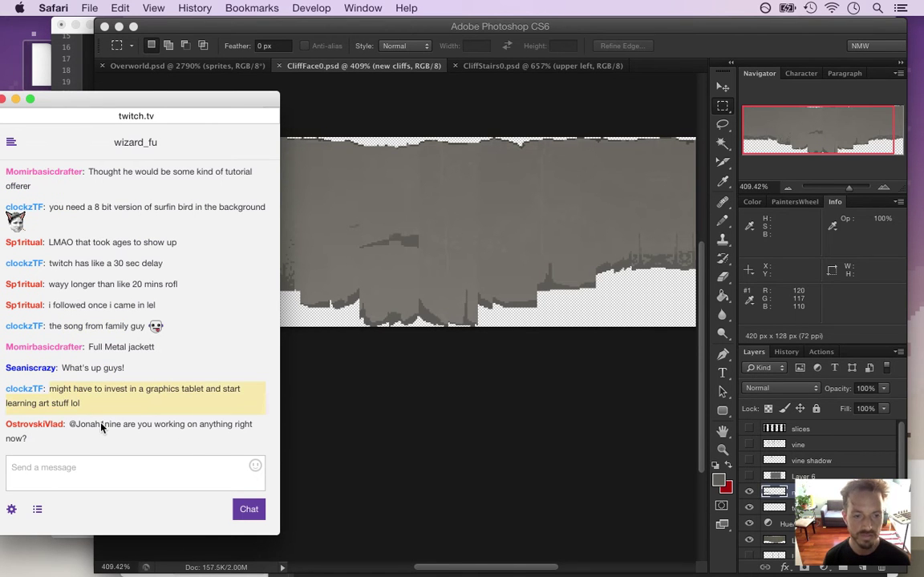
left_click(96, 406)
left_click_drag(67, 389, 100, 420)
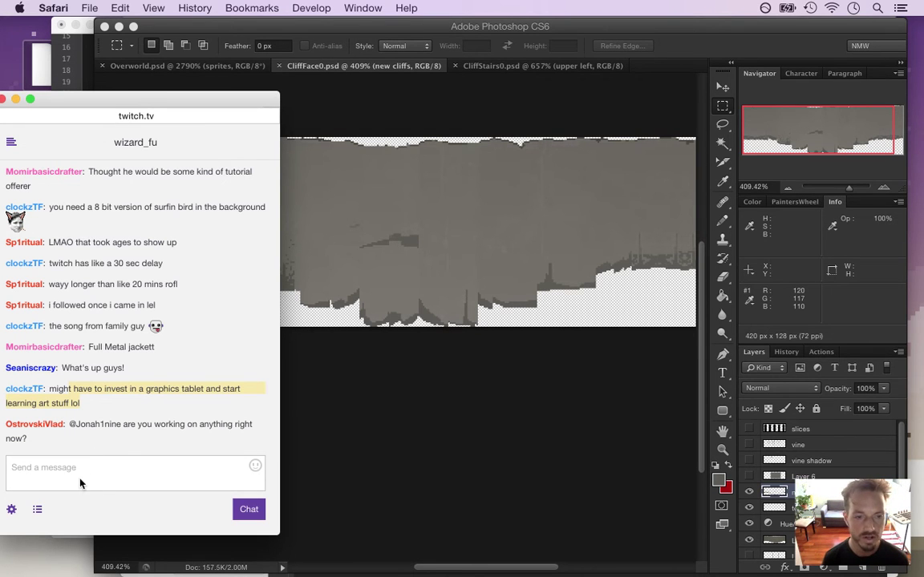
left_click(689, 44)
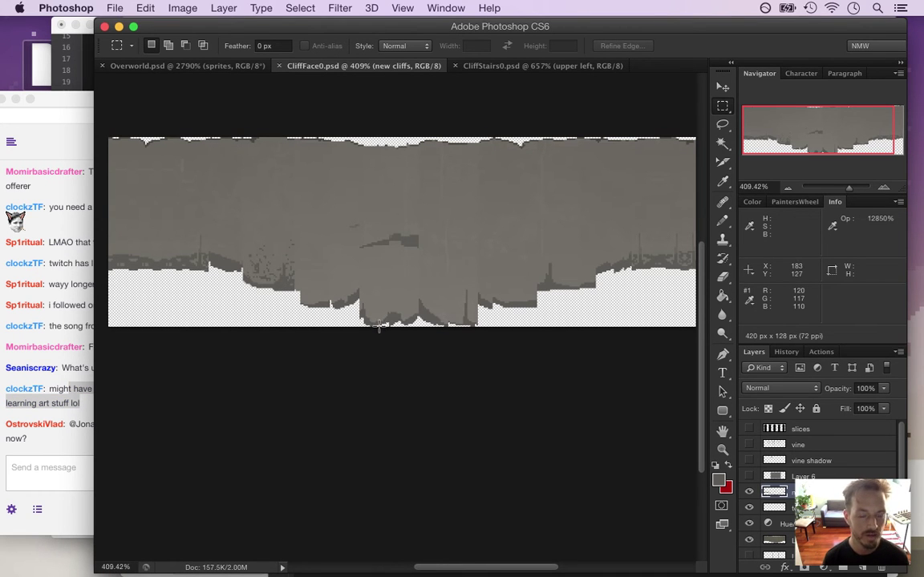
left_click(61, 463)
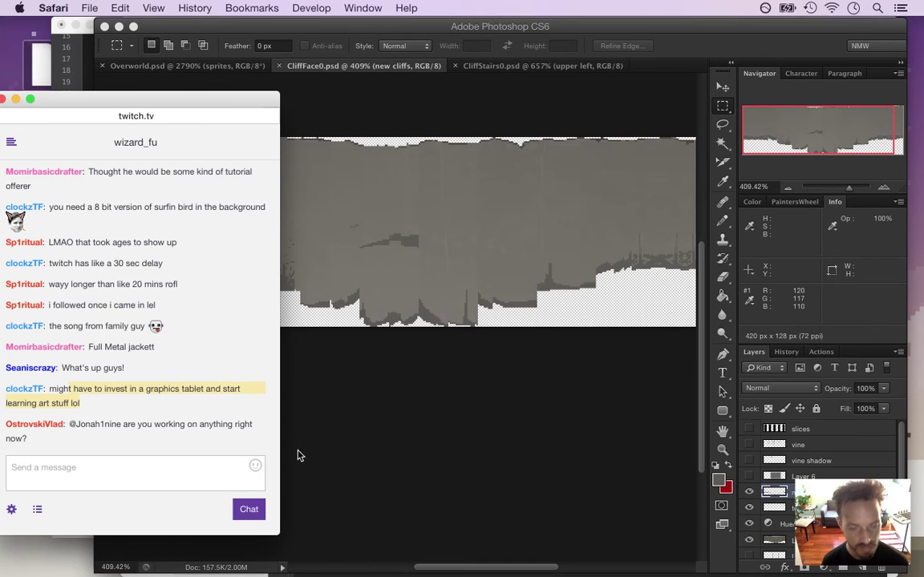
left_click(417, 405)
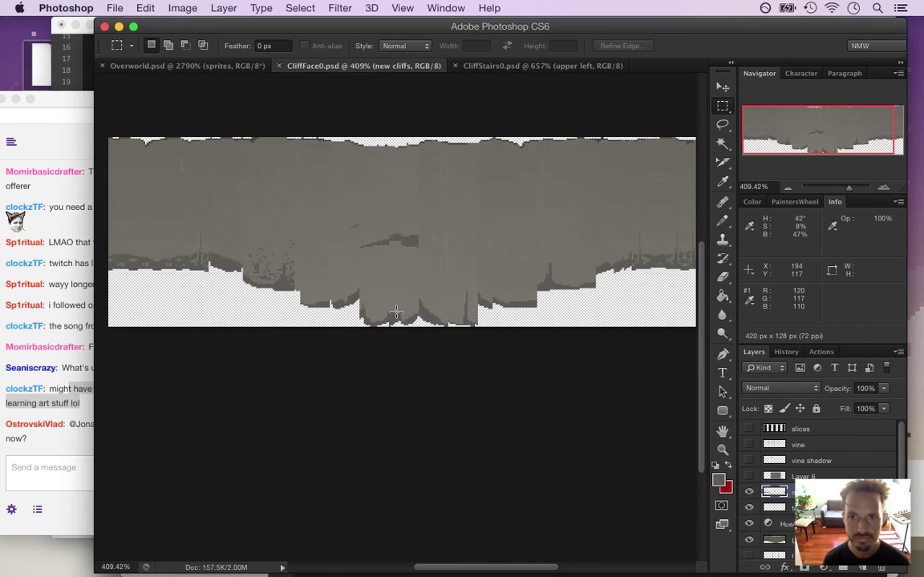
Step: Sample the grey rock tone just below the ledge in Overworld.psd as the foreground colour and return to CliffFace0.psd
mouse_move(377, 310)
left_mouse_down()
mouse_move(405, 320)
mouse_move(394, 315)
left_mouse_up()
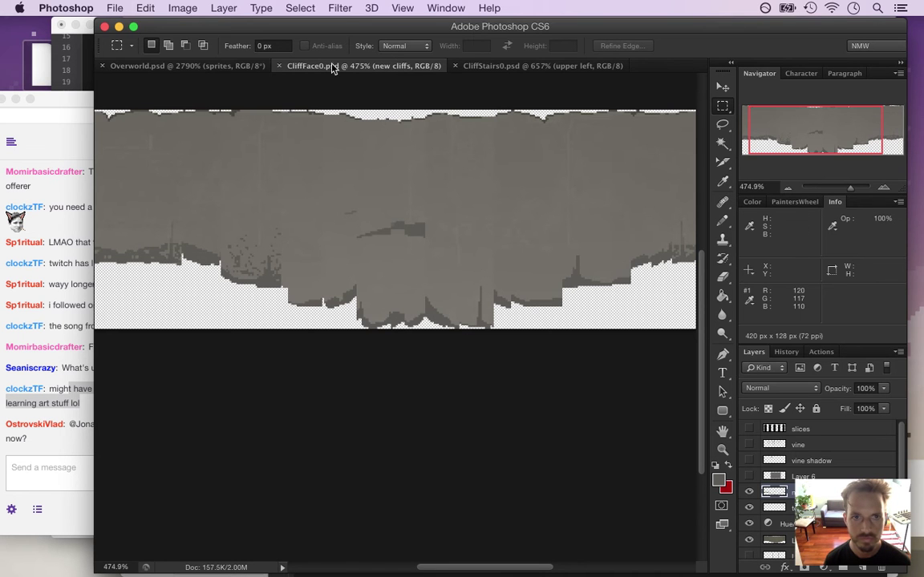
left_click(214, 65)
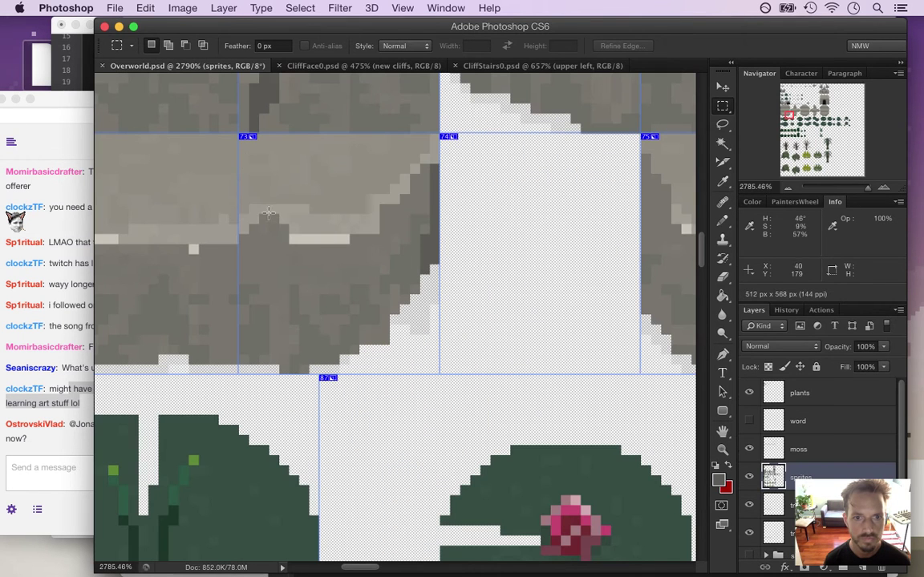
key("i")
left_click(340, 252)
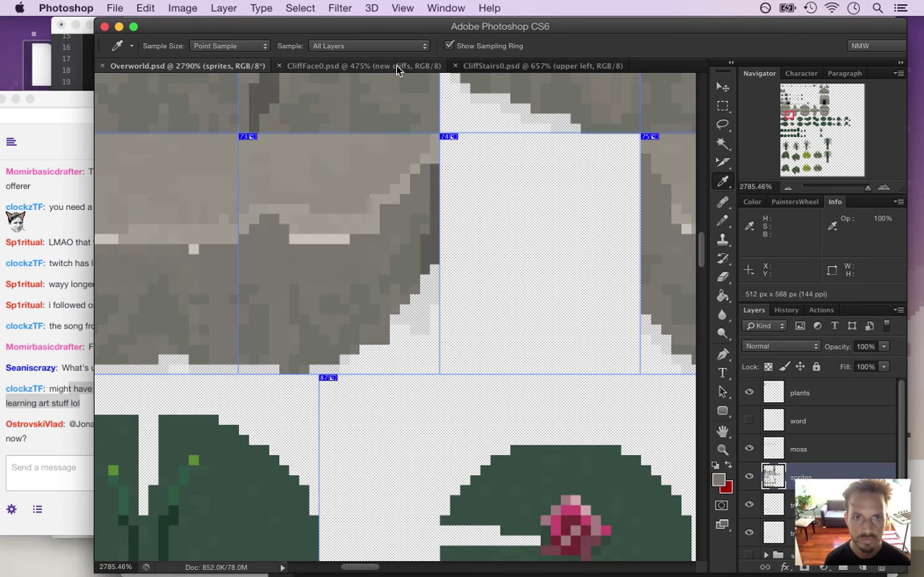
left_click(359, 66)
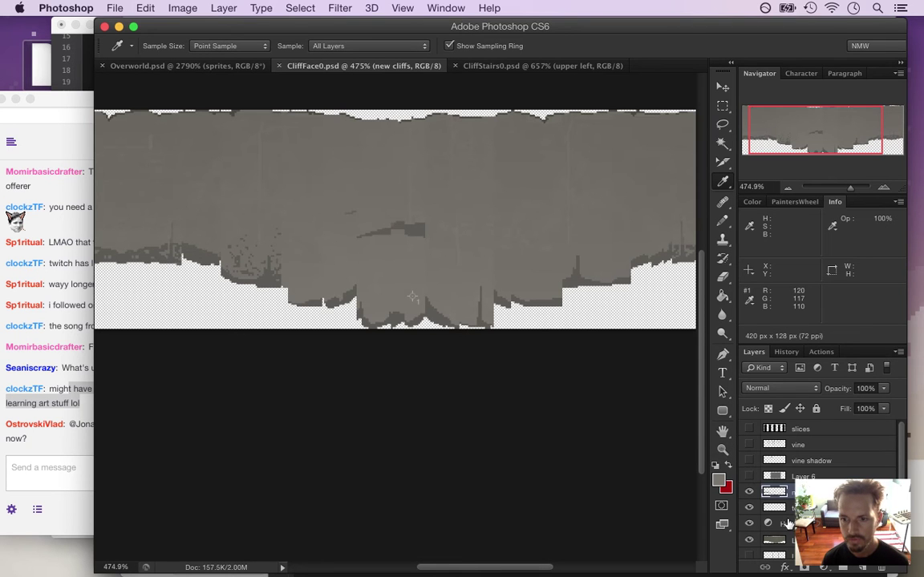
Step: On Layer 3, select the main grey tones of the cliff face with the non-contiguous Magic Wand at tolerance 10
left_click(776, 539)
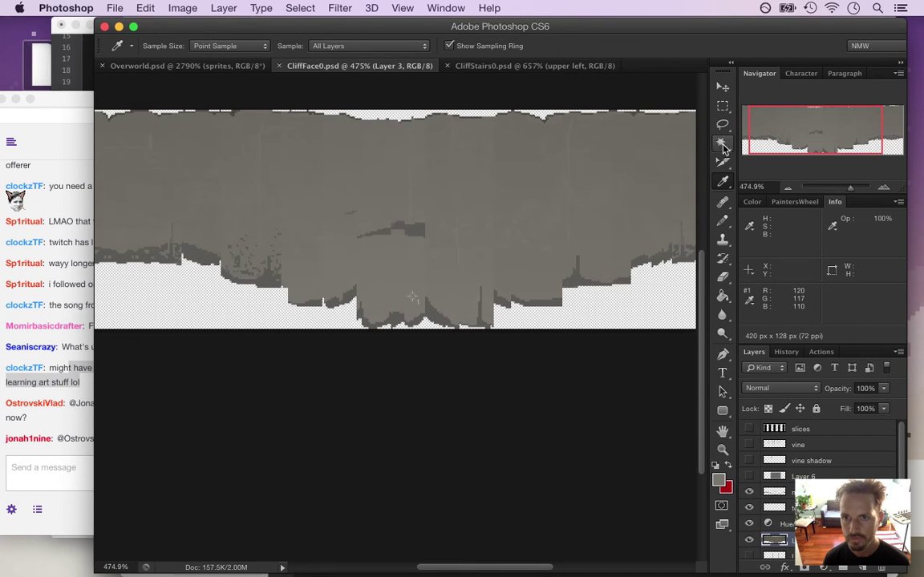
key("w")
left_click(559, 185)
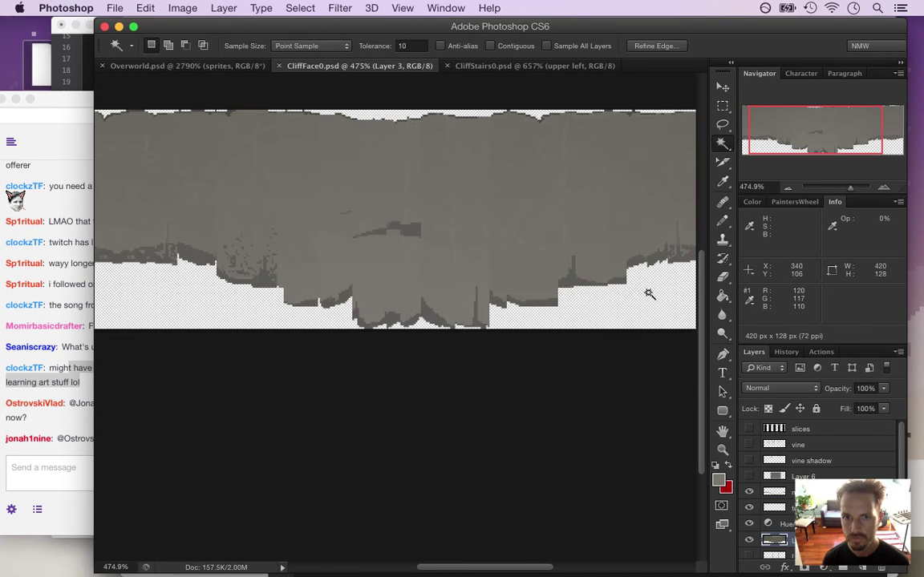
key("Tab")
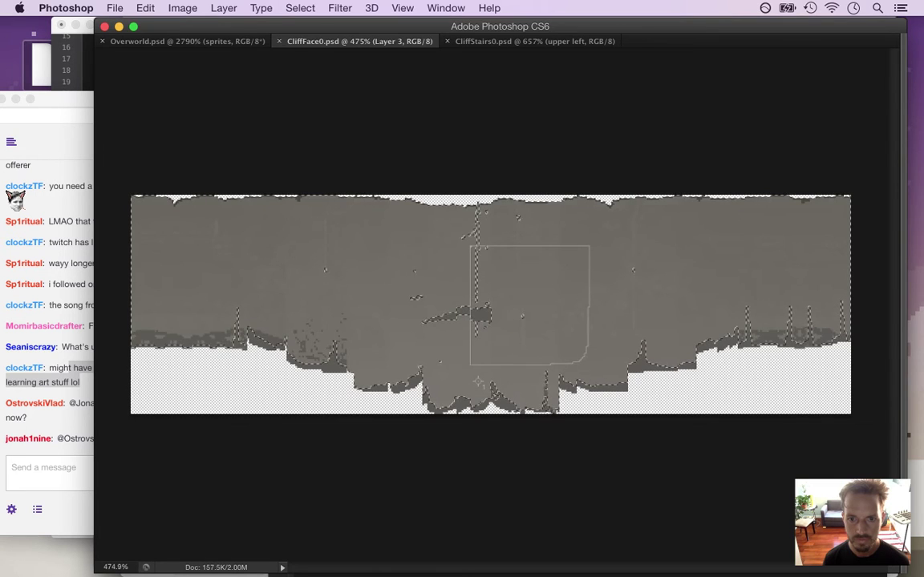
key("Tab")
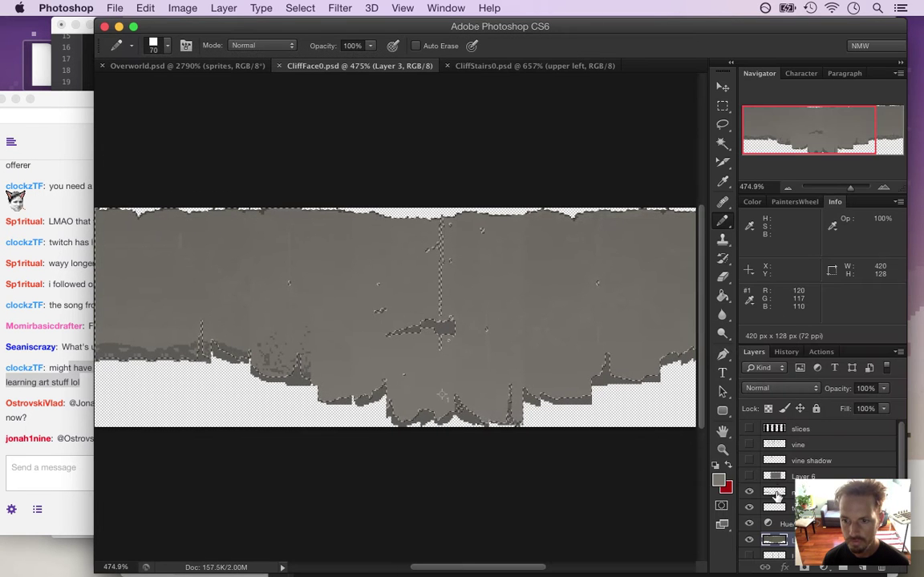
Step: Make new cliffs the active layer and subtract its already painted shadow pixels from the selection
left_click(753, 490)
key("Tab")
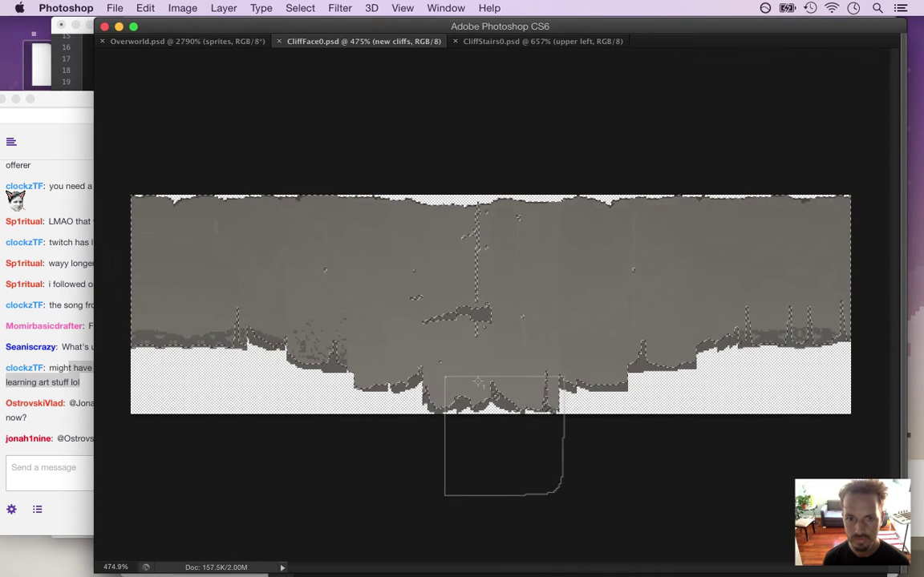
key("Tab")
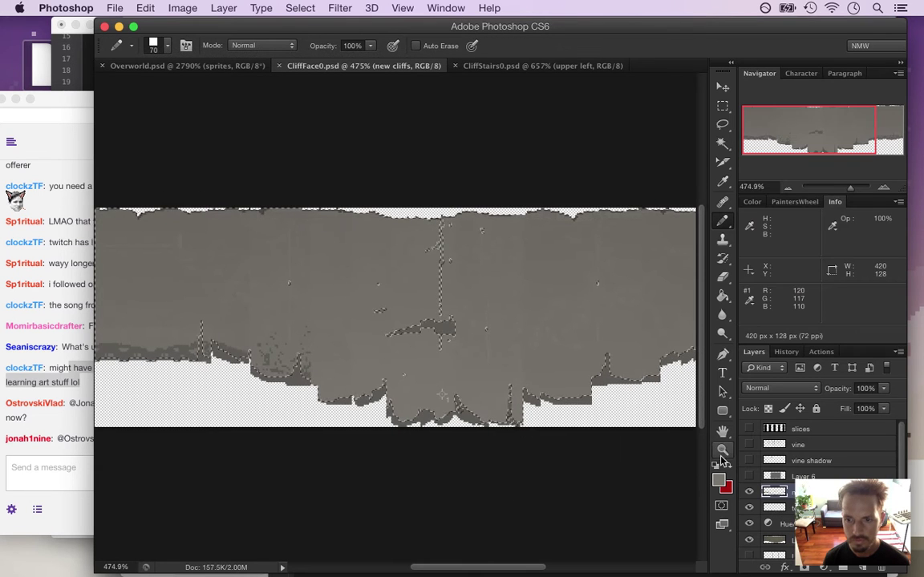
left_click(774, 497, "super")
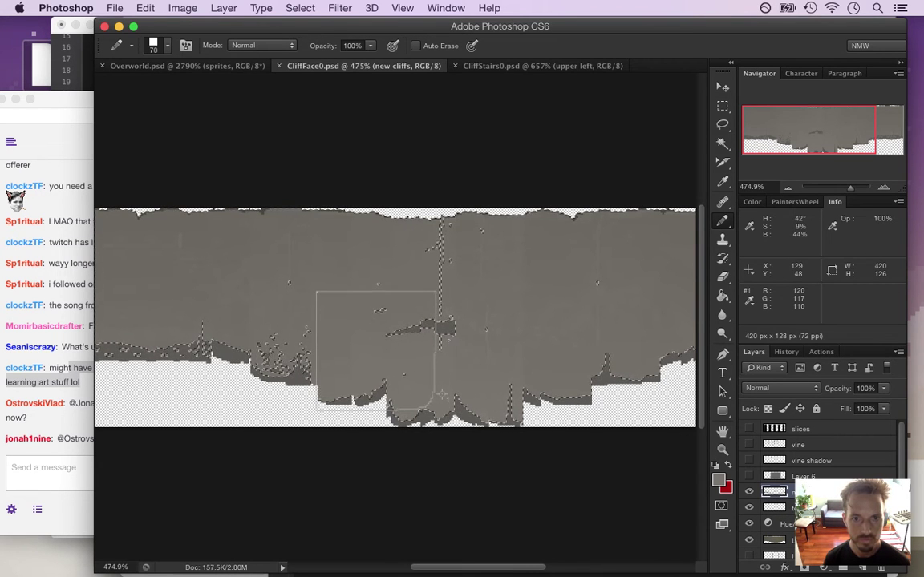
Step: Paint the whole selected cliff face on the new cliffs layer with a size 70 Pencil and clear the selection
key("Tab")
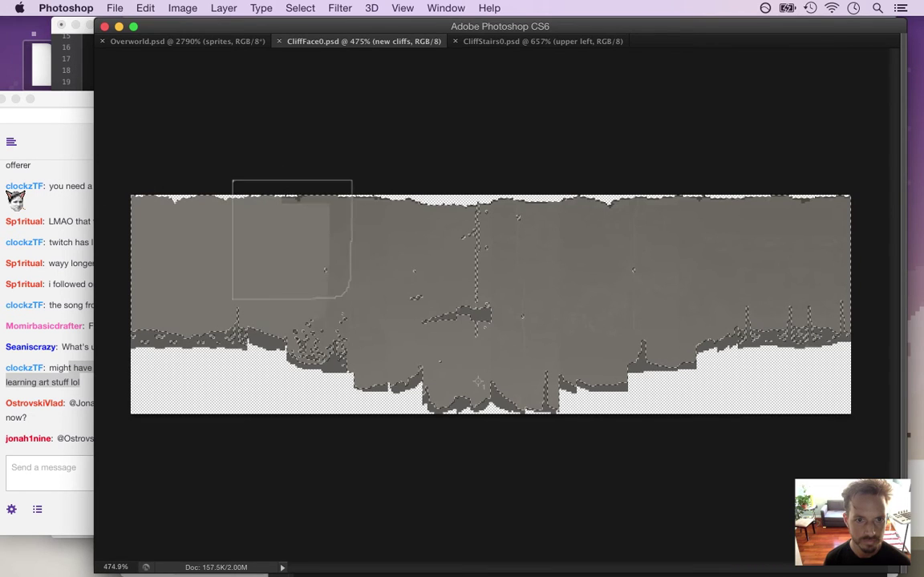
mouse_move(637, 256)
left_mouse_down()
mouse_move(757, 241)
mouse_move(765, 314)
mouse_move(785, 323)
left_mouse_up()
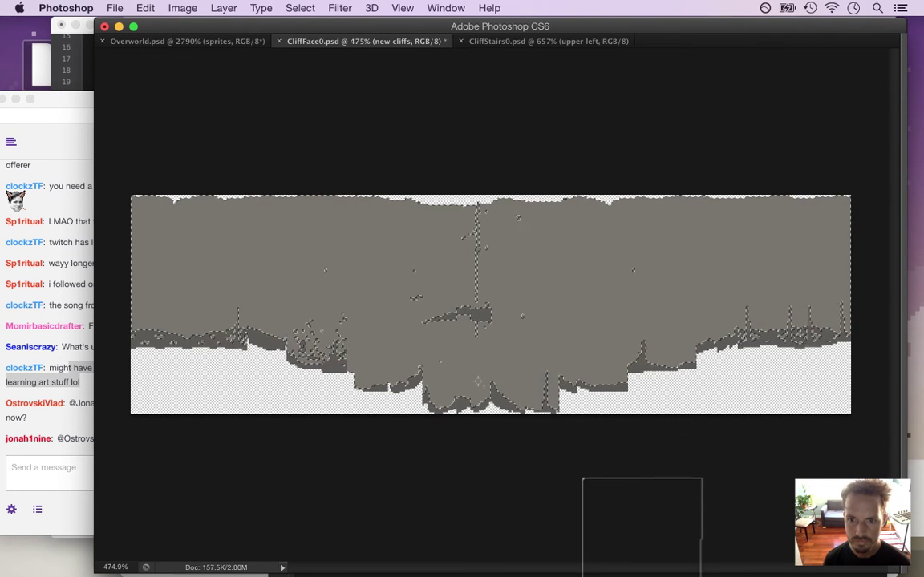
key("Tab")
key("m")
key("b")
key("m")
key("super+d")
left_click_drag(362, 362, 373, 414)
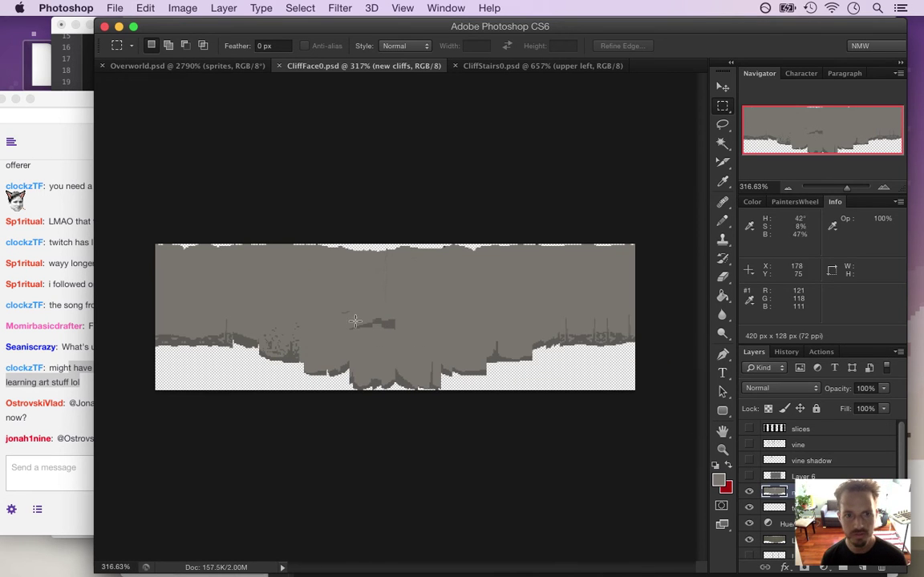
Step: Export the image for web as a transparent PNG-24, replacing CliffFace0.png in the Backgrounds folder of Sheets
left_click(115, 8)
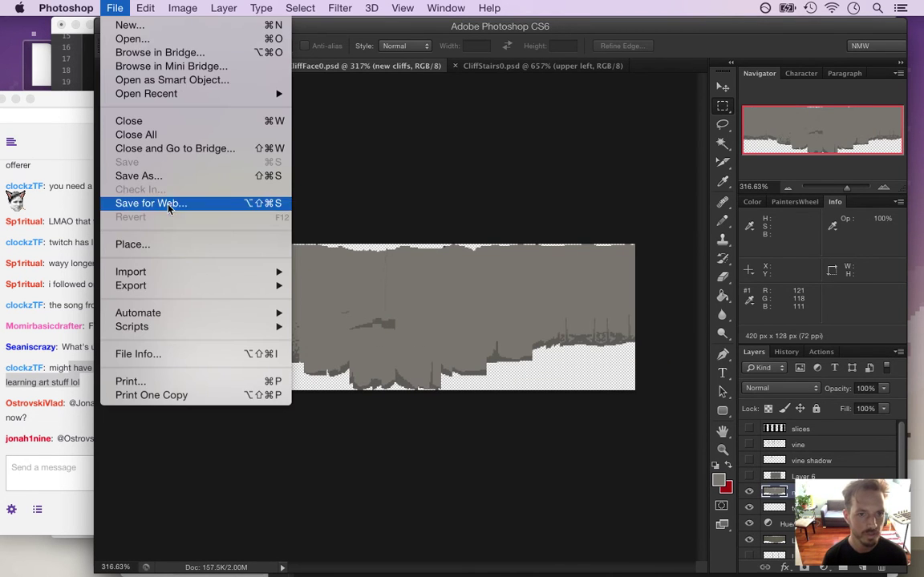
left_click(149, 183)
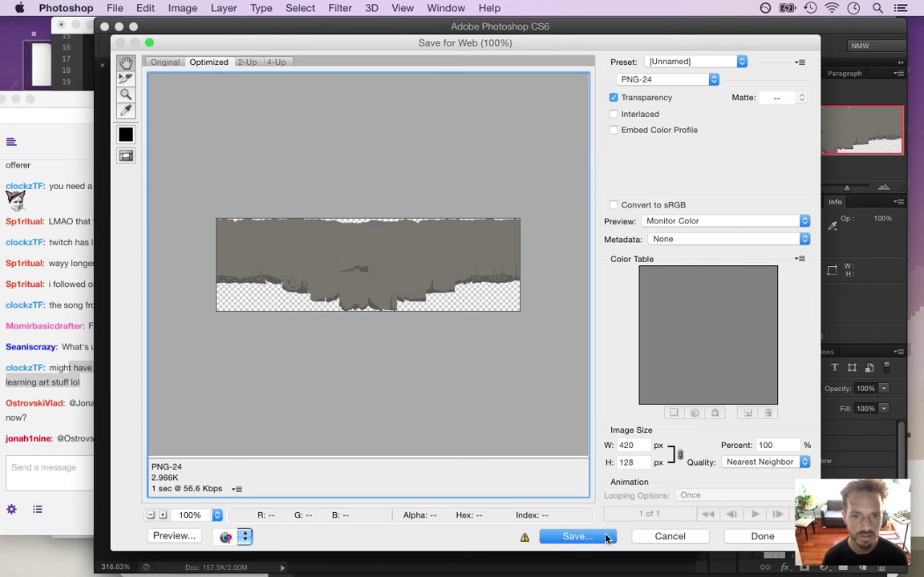
left_click(597, 537)
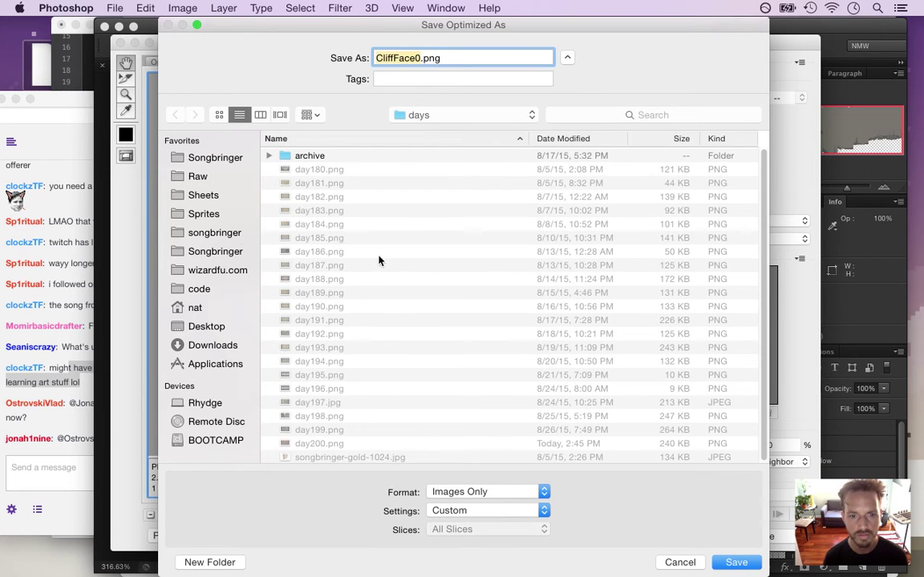
scroll(522, 312, "down", 1)
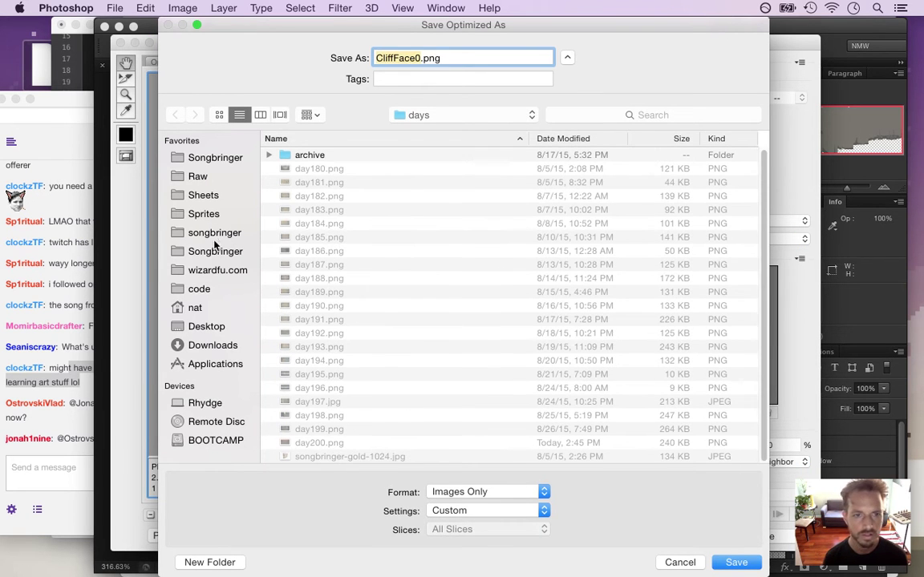
left_click(209, 197)
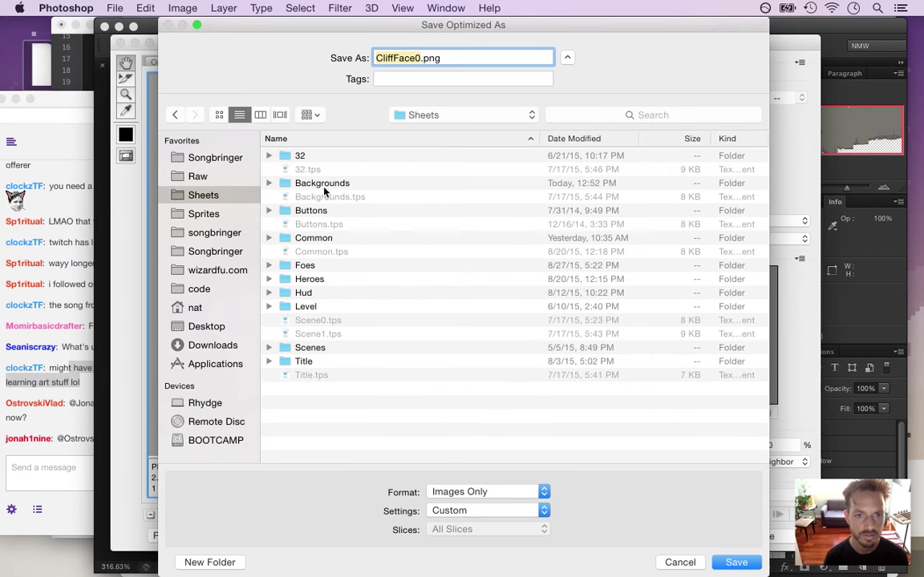
double_click(320, 183)
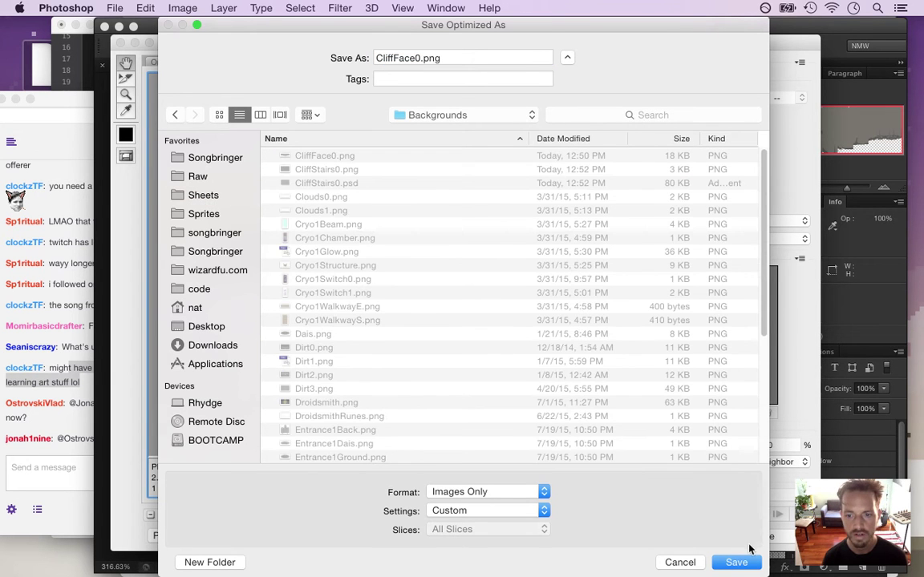
left_click(736, 562)
left_click(647, 331)
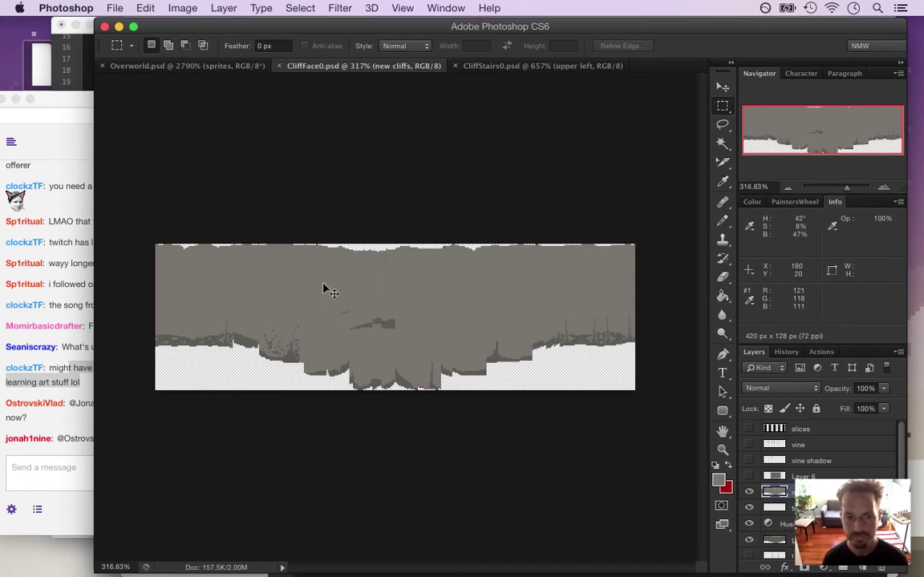
Step: Switch to Xcode, run the Songbringer game and walk the character onto the stairs to examine the recoloured cliff face
key("super+Tab")
key("super+Tab")
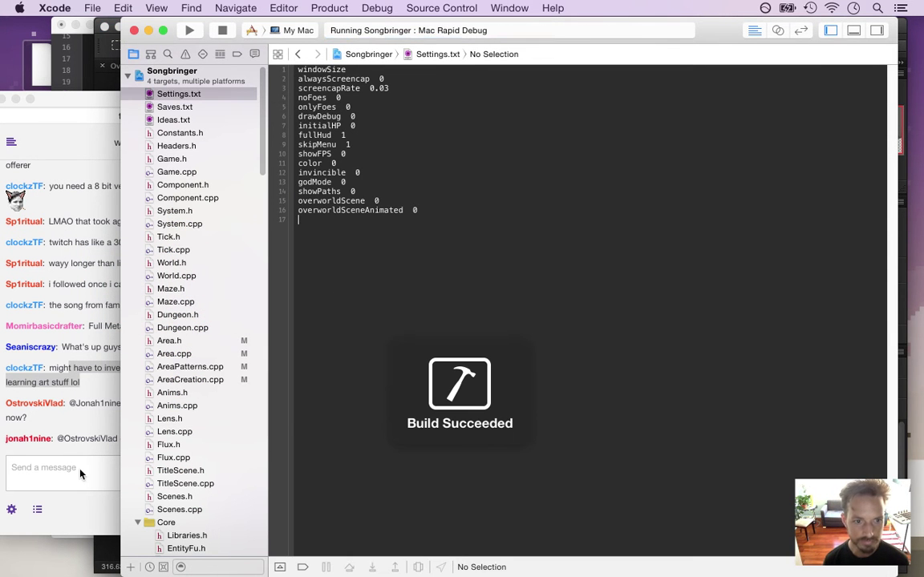
left_click(98, 434)
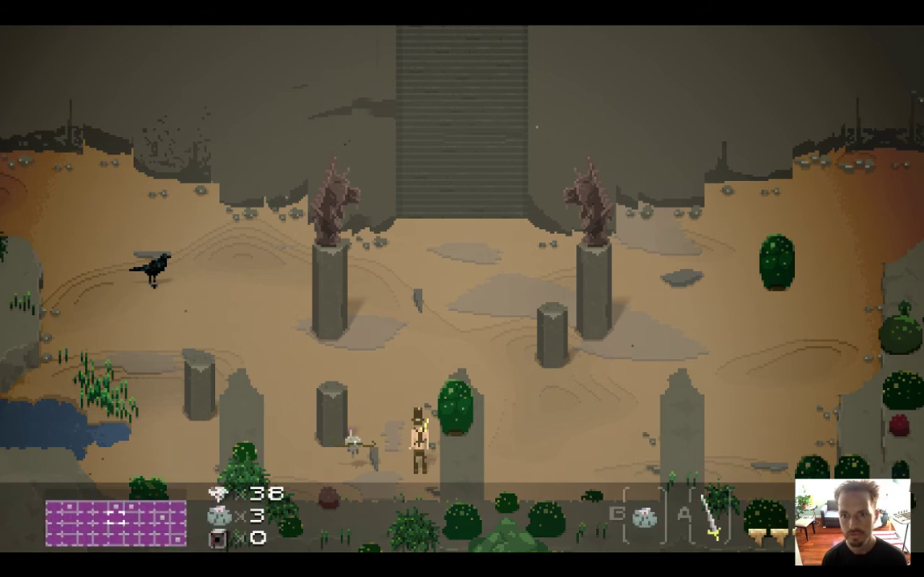
key("Up")
key("Right")
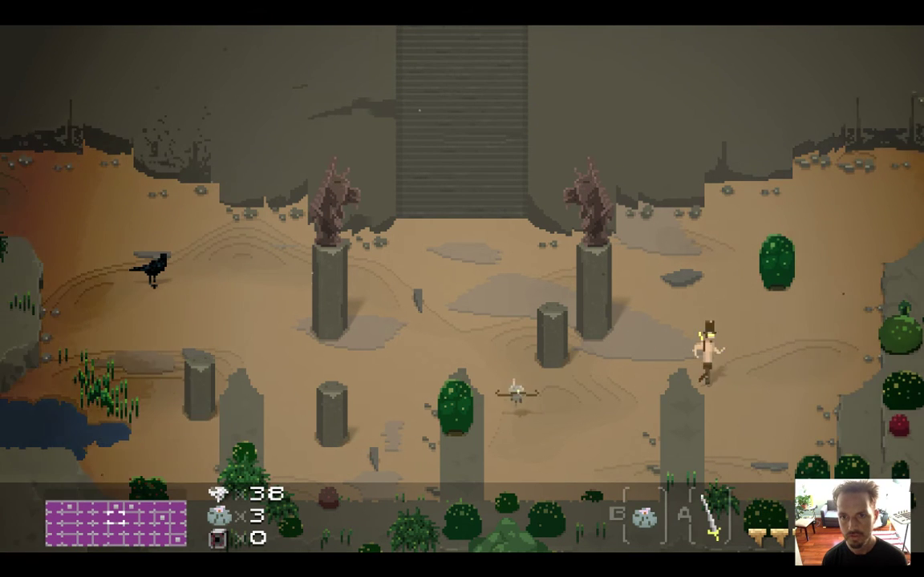
key("Up")
key("Left")
key("Up")
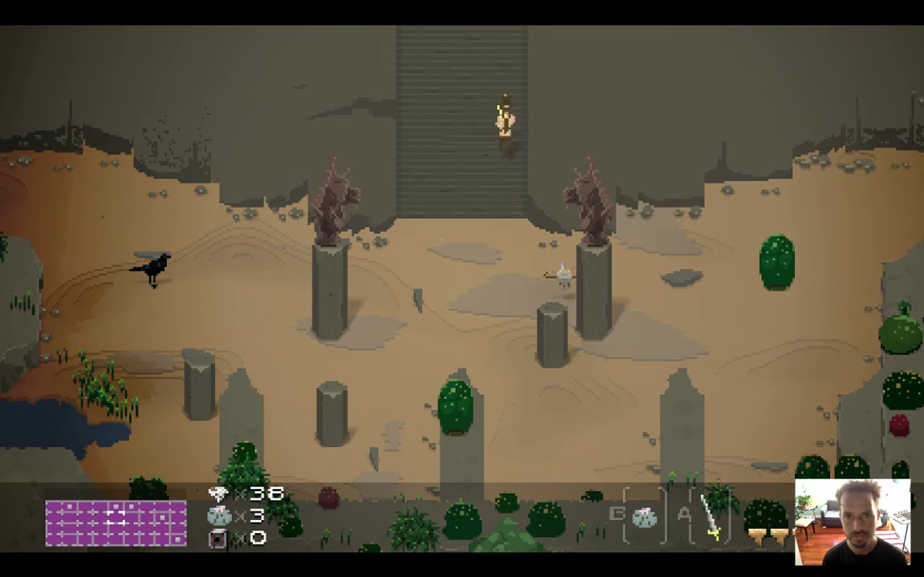
Step: Walk the character up into the next area and west along the top edge of the cliff to examine it
key("Up")
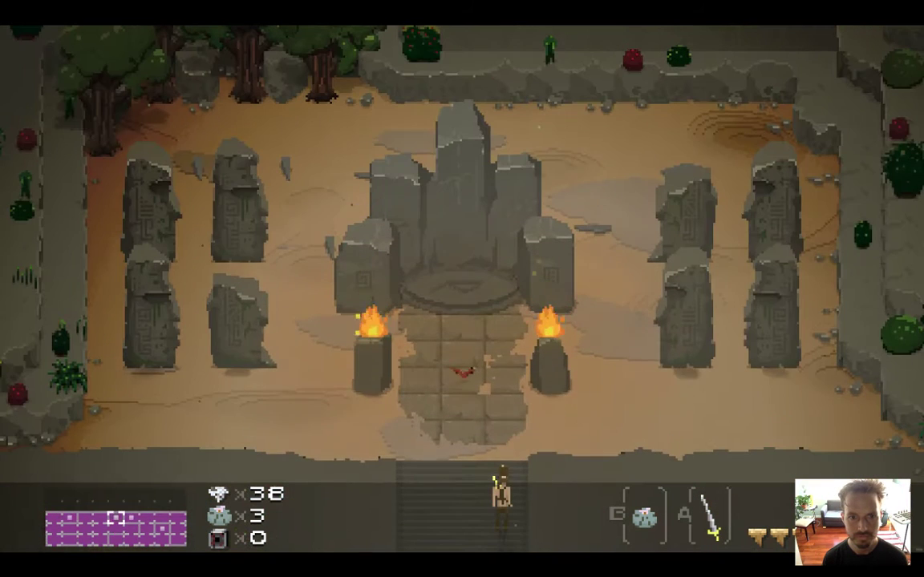
key("Up")
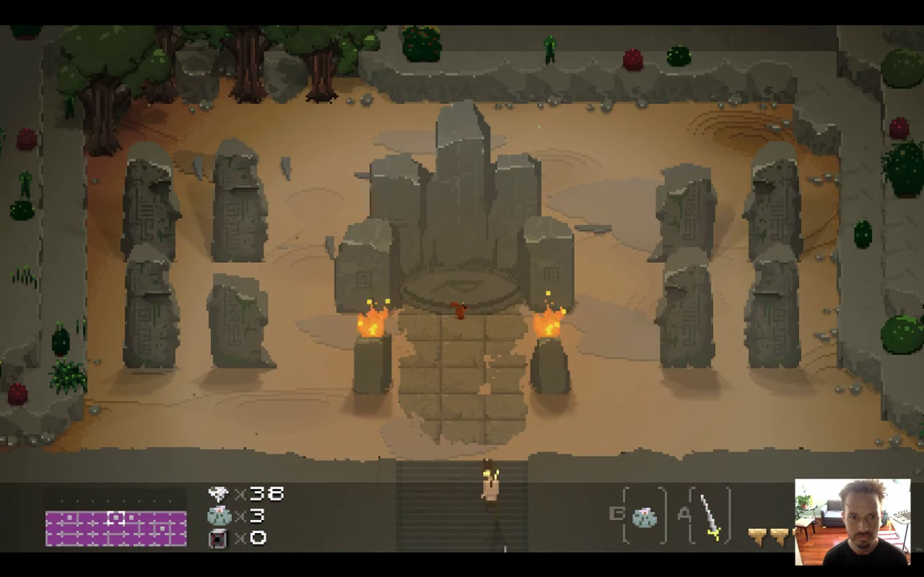
key("Left")
key("Left")
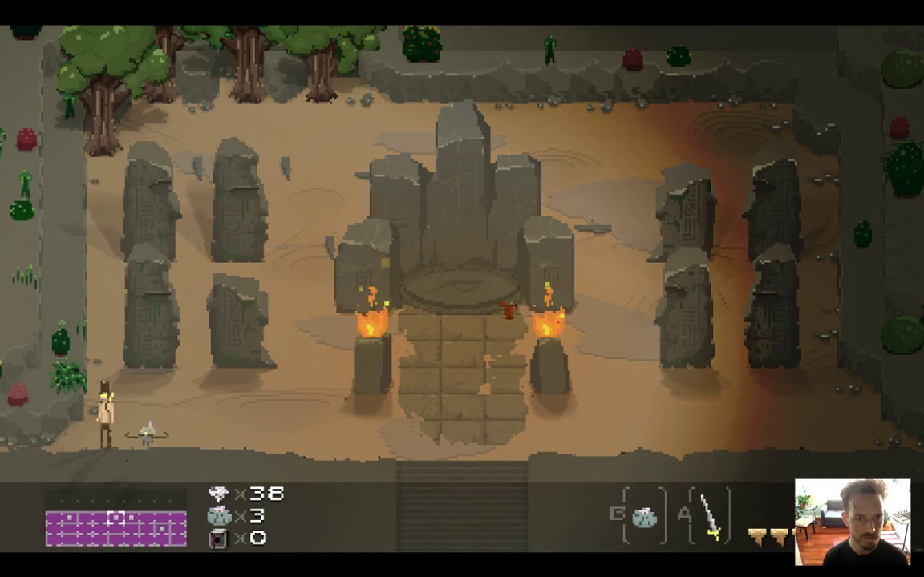
Step: Walk the character east along the lower edge of the area to examine the cliff top, and quit the game
key("Right")
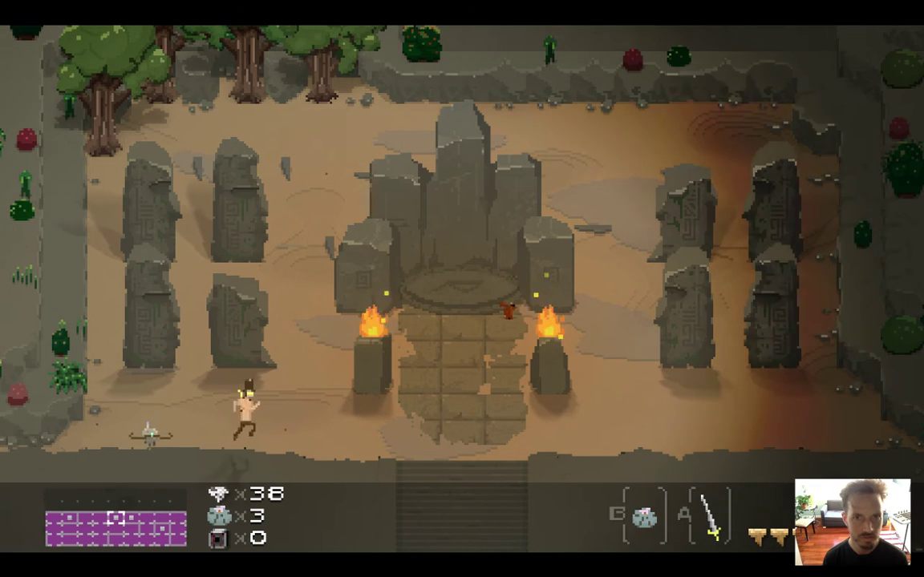
key("Right")
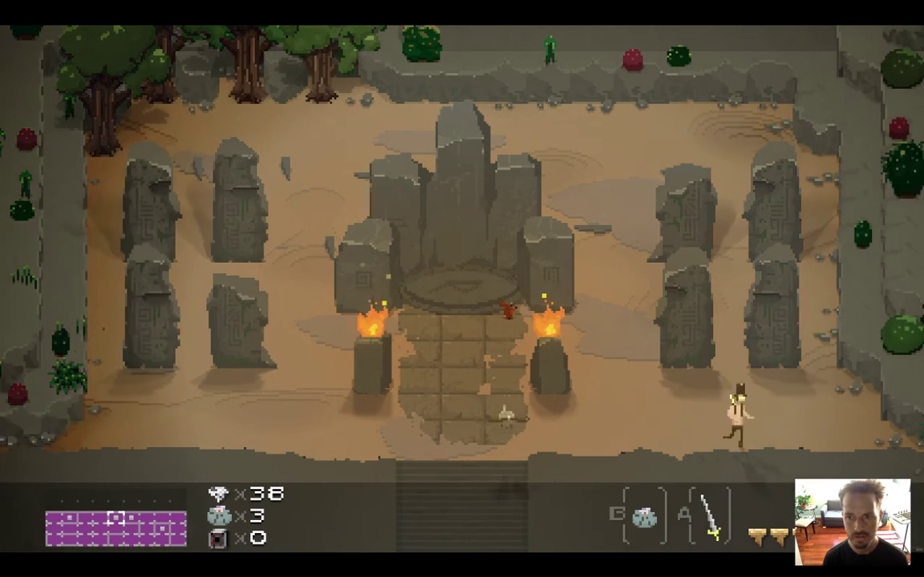
key("super+q")
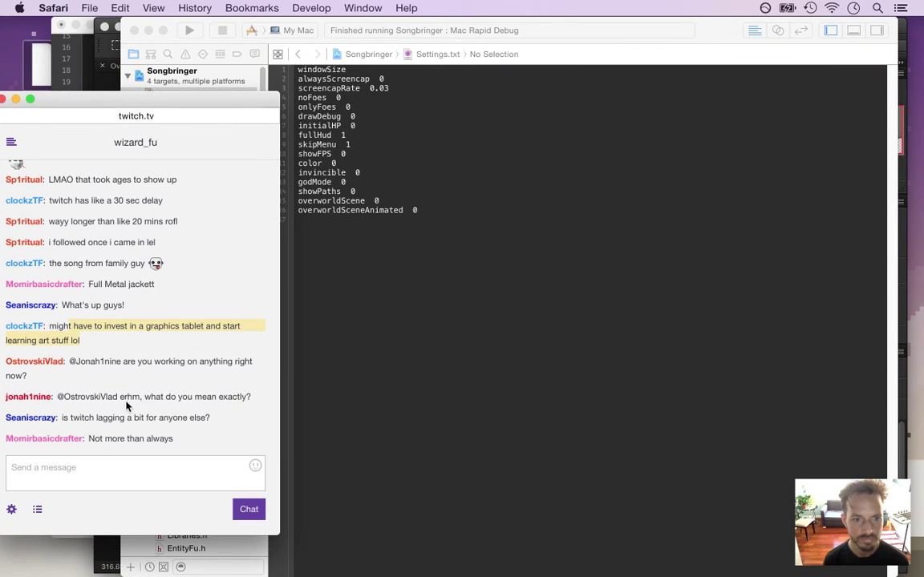
Step: Read the latest viewer messages in the Twitch chat and return to Xcode
left_click_drag(87, 396, 182, 437)
left_click(146, 428)
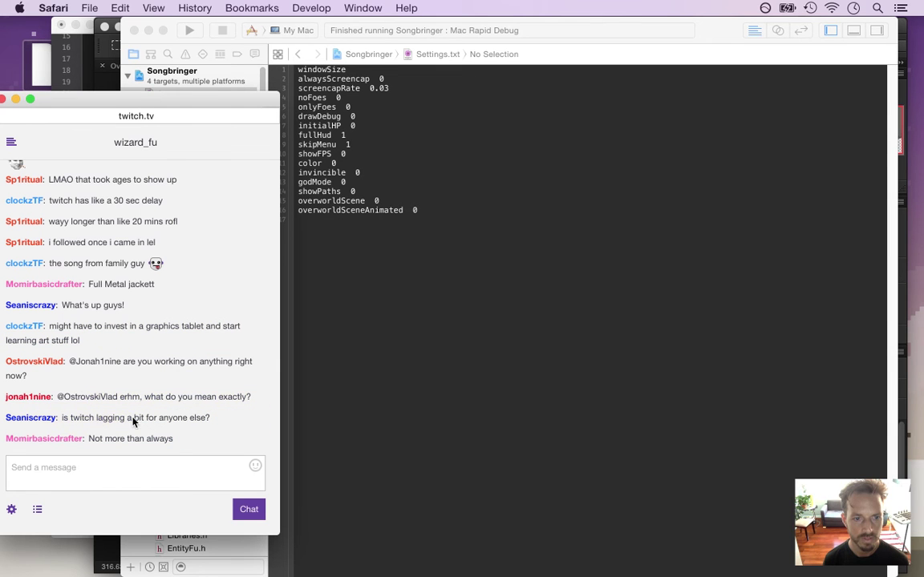
left_click_drag(117, 419, 157, 418)
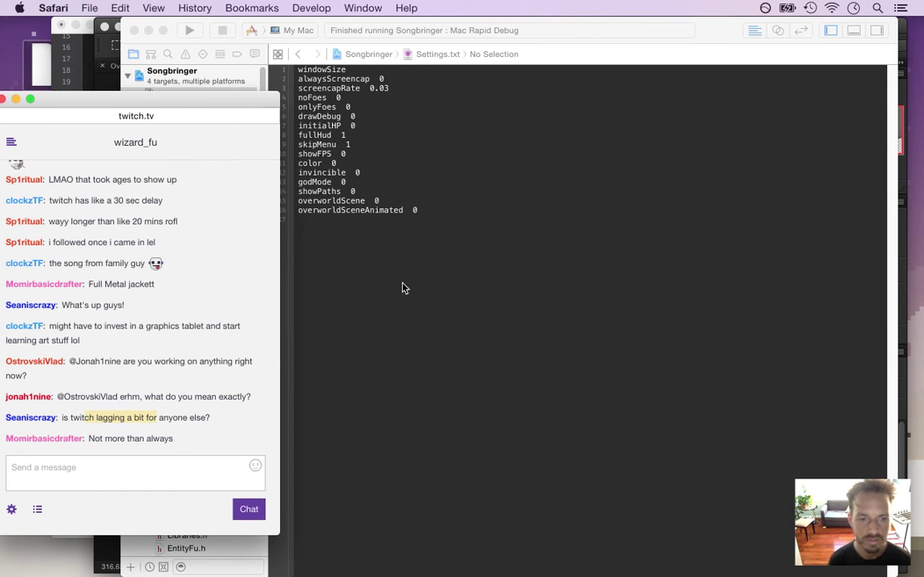
left_click(403, 240)
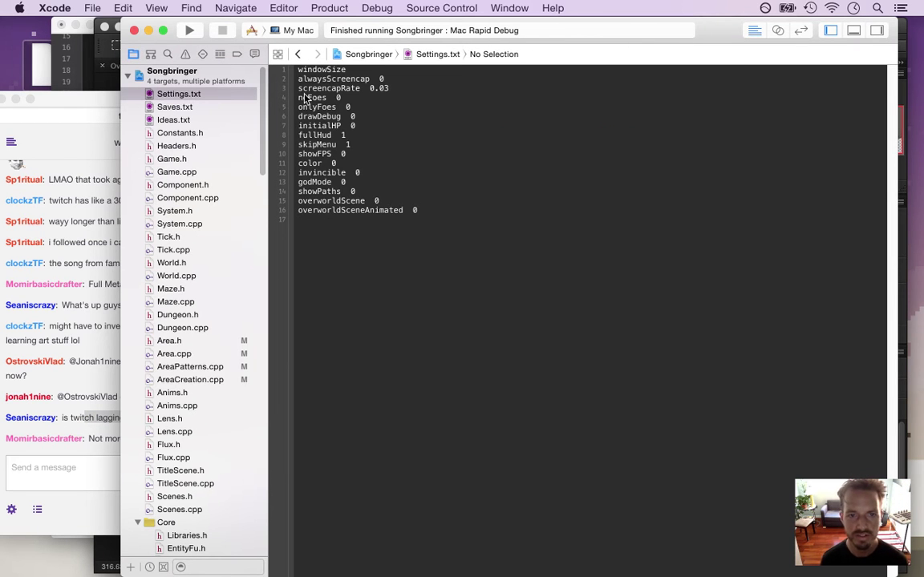
Step: Switch to Photoshop and examine the flat cliff face and its shadow details in CliffFace0.psd, glancing at the Twitch chat
key("ctrl+super+Left")
key("super+Tab")
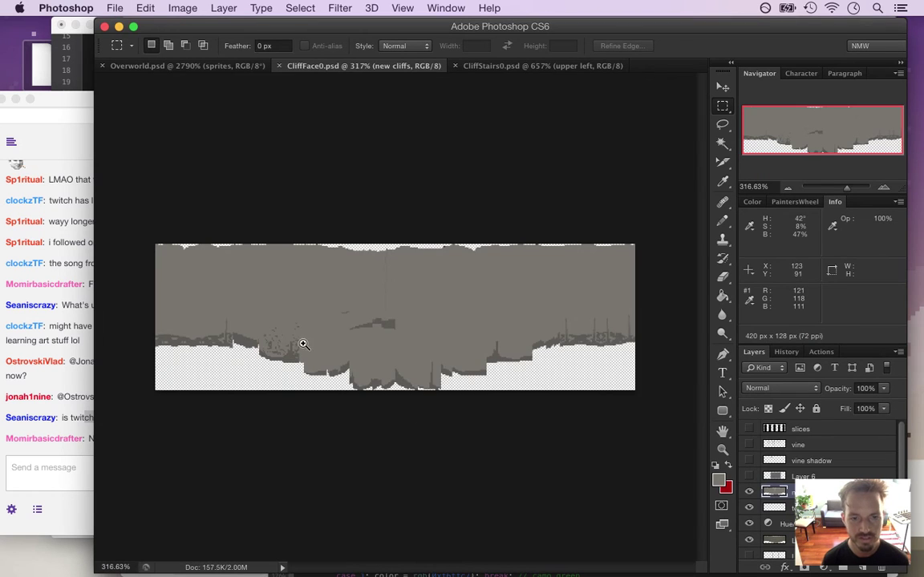
scroll(296, 315, "up", 5)
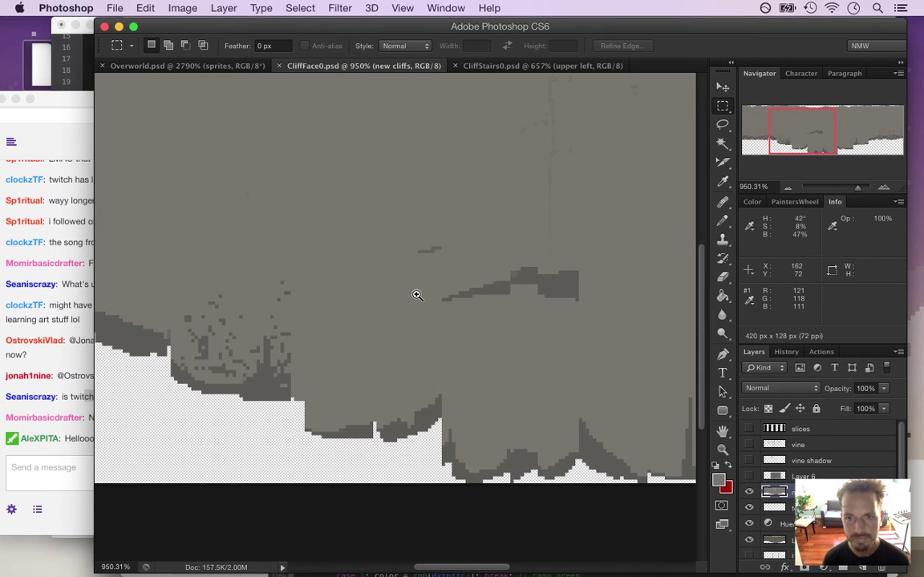
left_click(80, 481)
left_click_drag(70, 438, 92, 437)
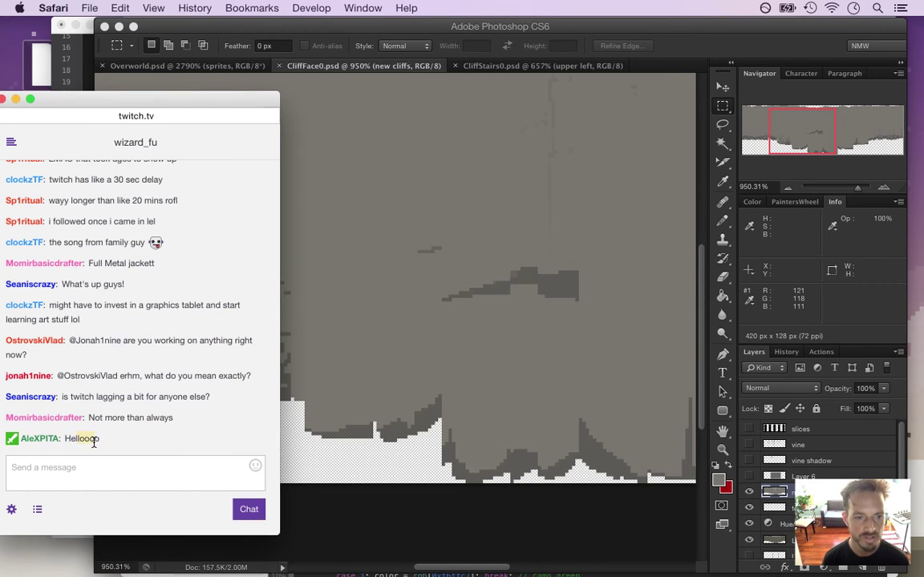
left_click(685, 52)
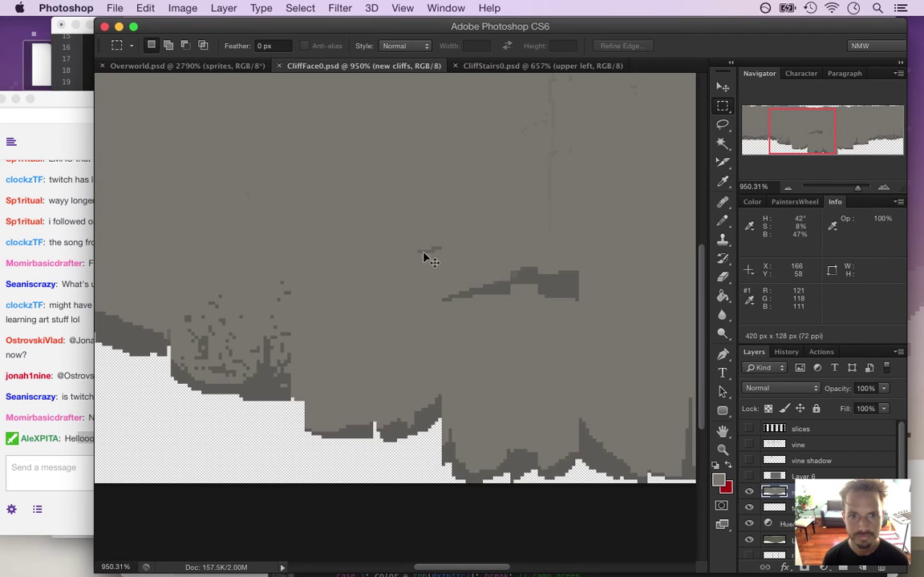
left_click_drag(408, 256, 355, 250)
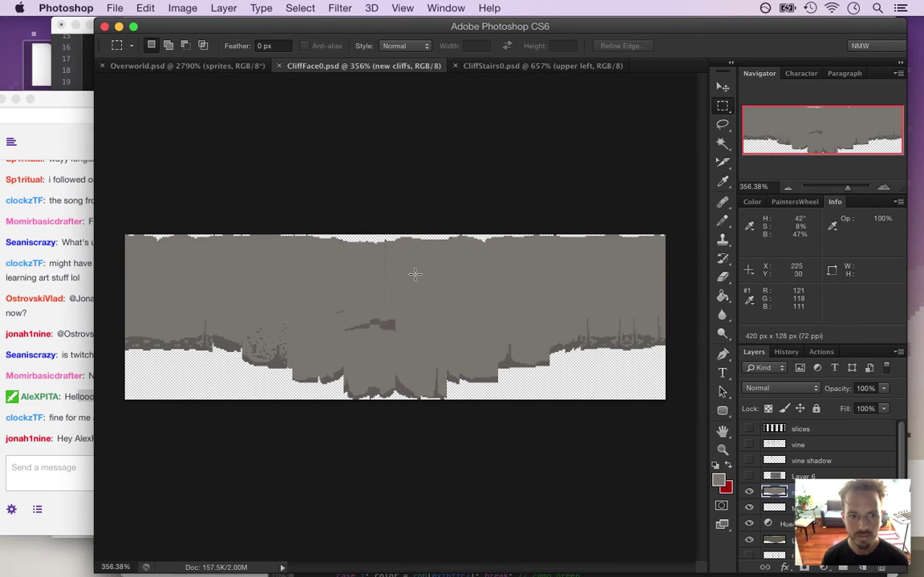
Step: Open CaveSquared.psd from the Backgrounds folder of Sprites and view the cave artwork enlarged
left_click(116, 7)
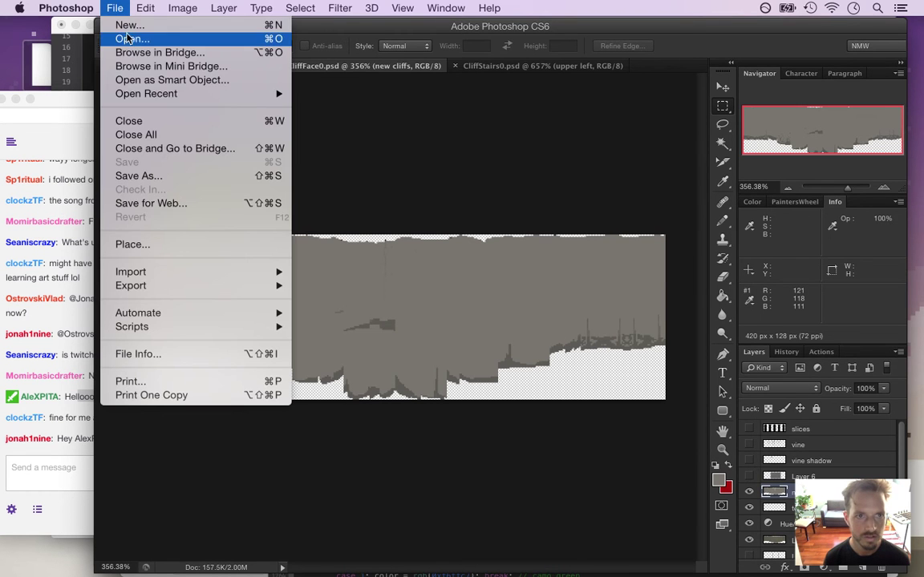
left_click(122, 37)
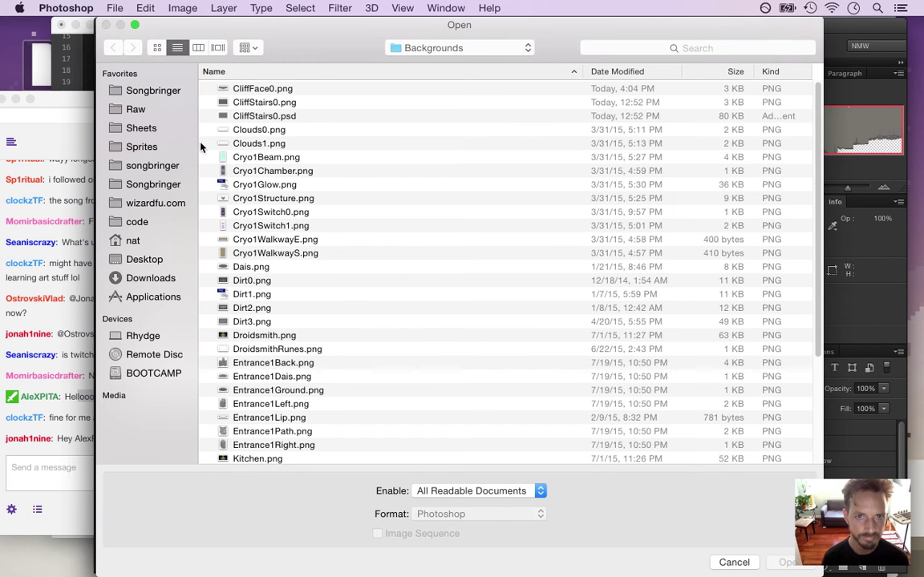
left_click(168, 152)
double_click(248, 115)
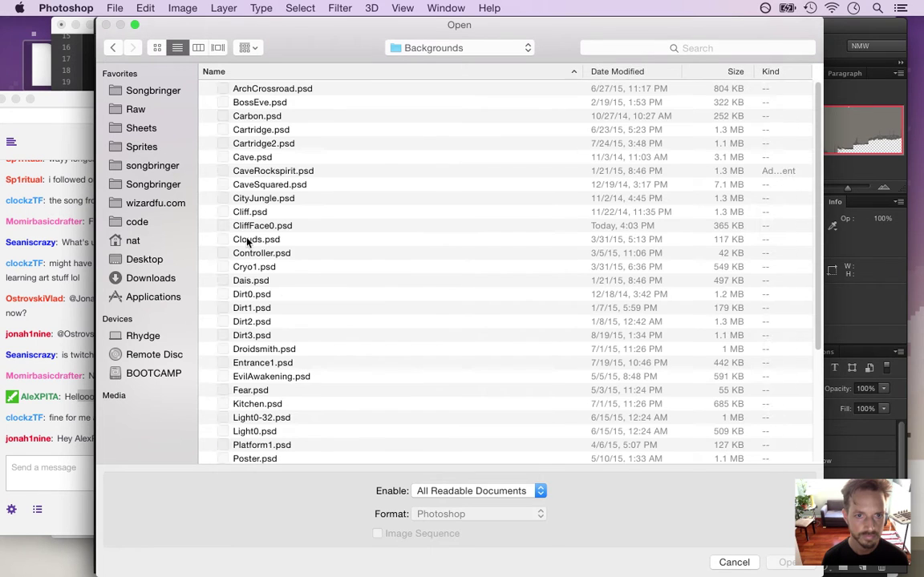
double_click(272, 184)
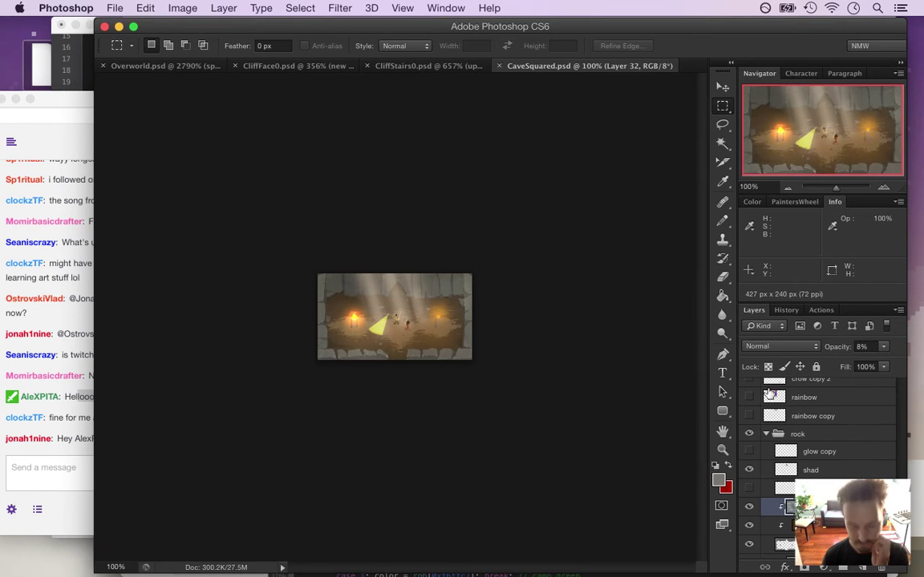
left_click_drag(413, 325, 452, 329)
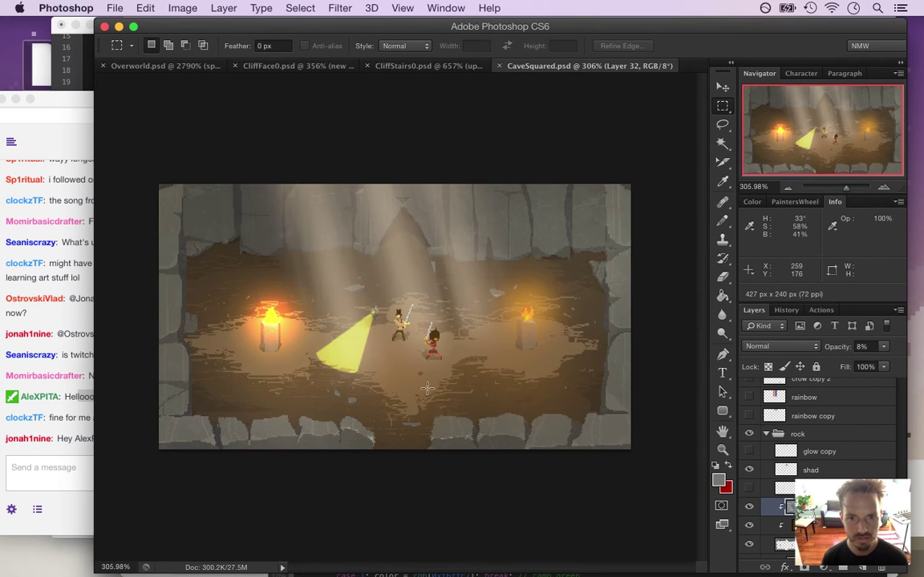
left_click(67, 462)
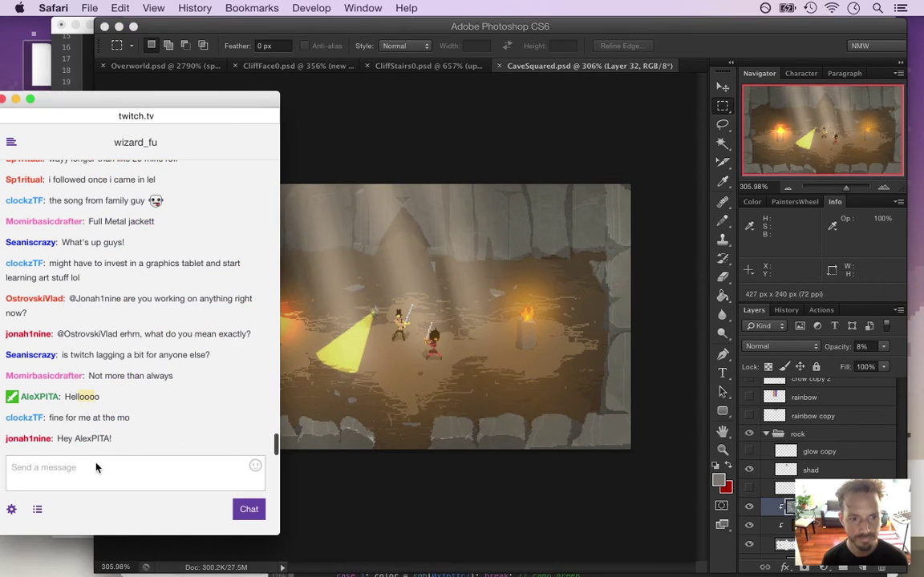
left_click(657, 96)
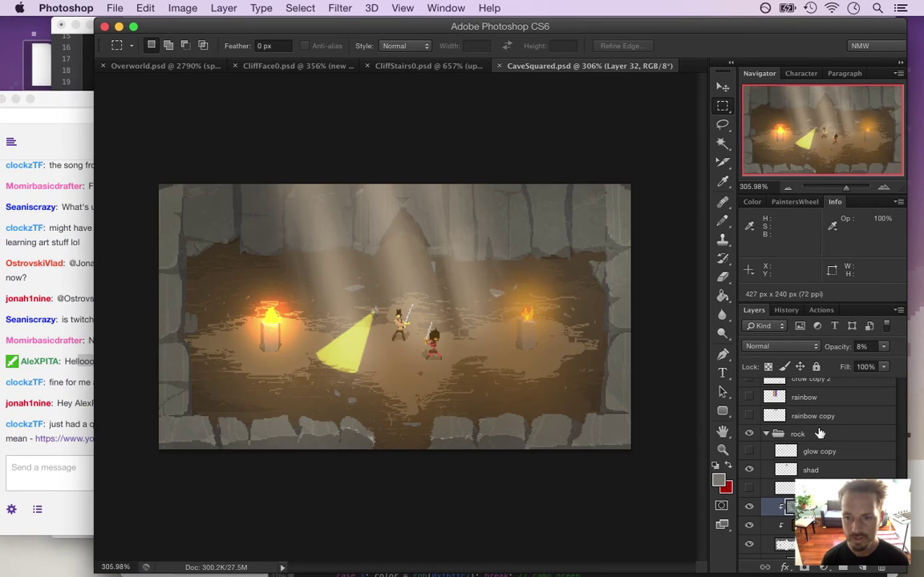
Step: Copy the entire contents of the clipped rock texture on Layer 32 in CaveSquared.psd
double_click(753, 508)
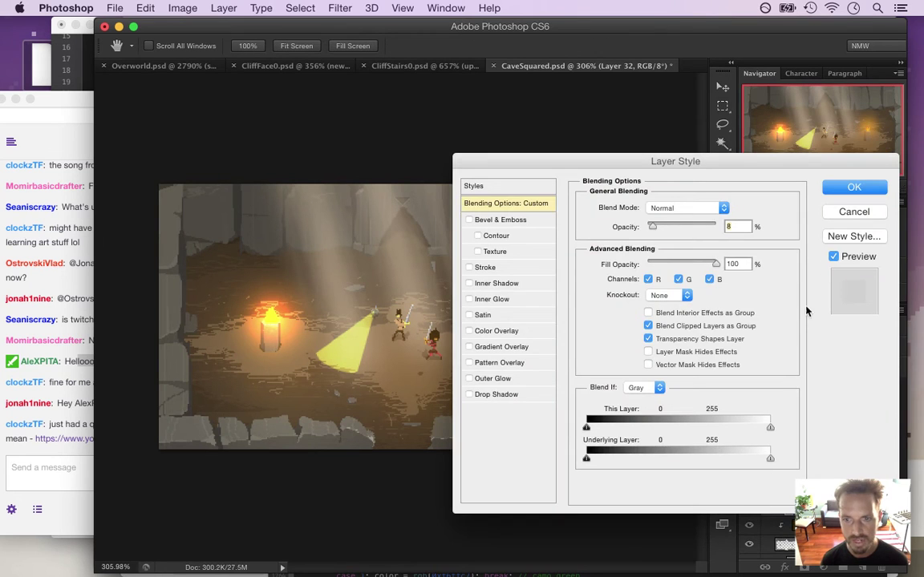
left_click(842, 213)
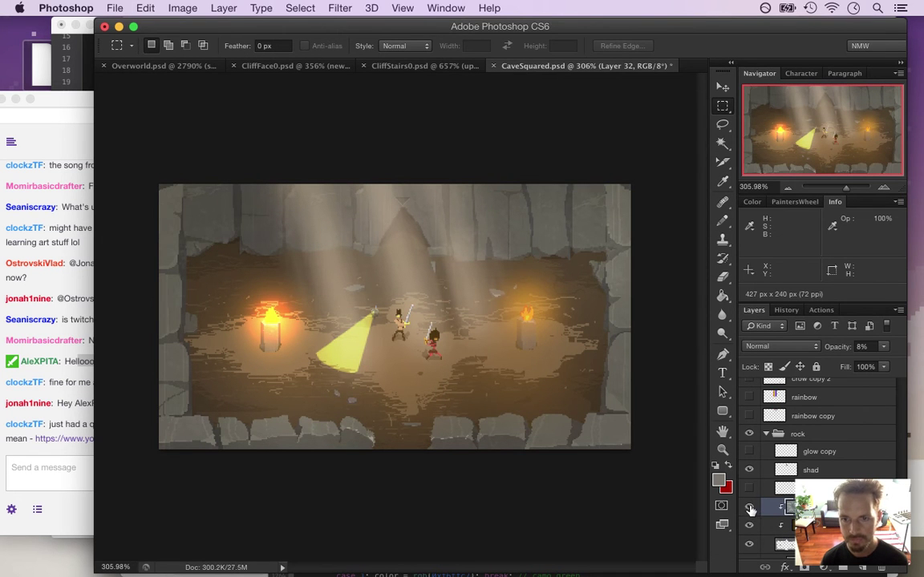
key("super+a")
key("super+c")
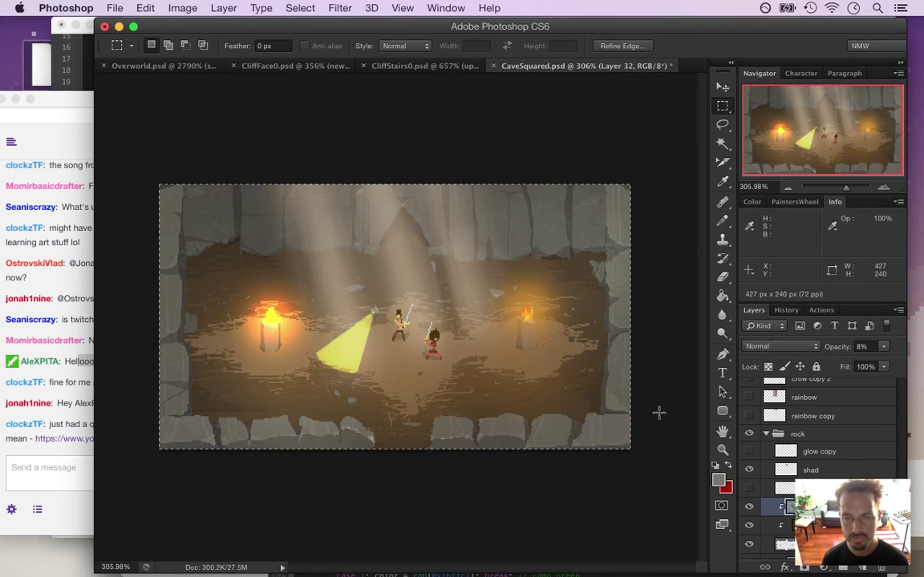
Step: Paste the rock texture above the new cliffs layer in CliffFace0.psd and clip it to that layer
left_click(255, 66)
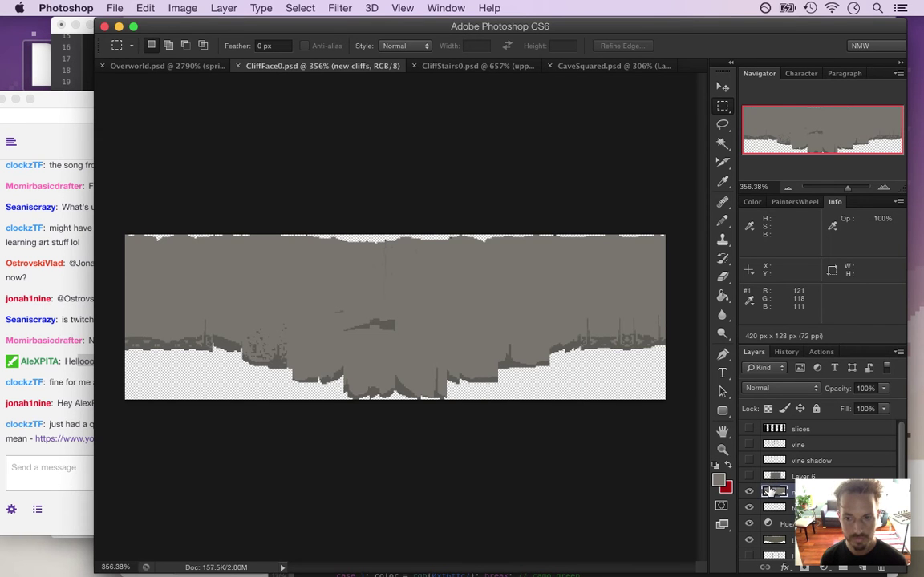
key("super+v")
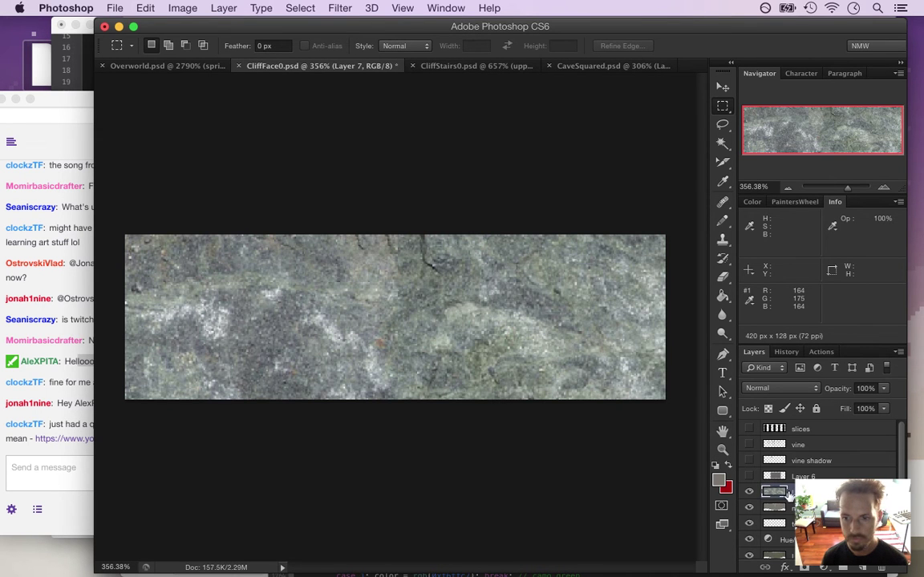
key("super+alt+g")
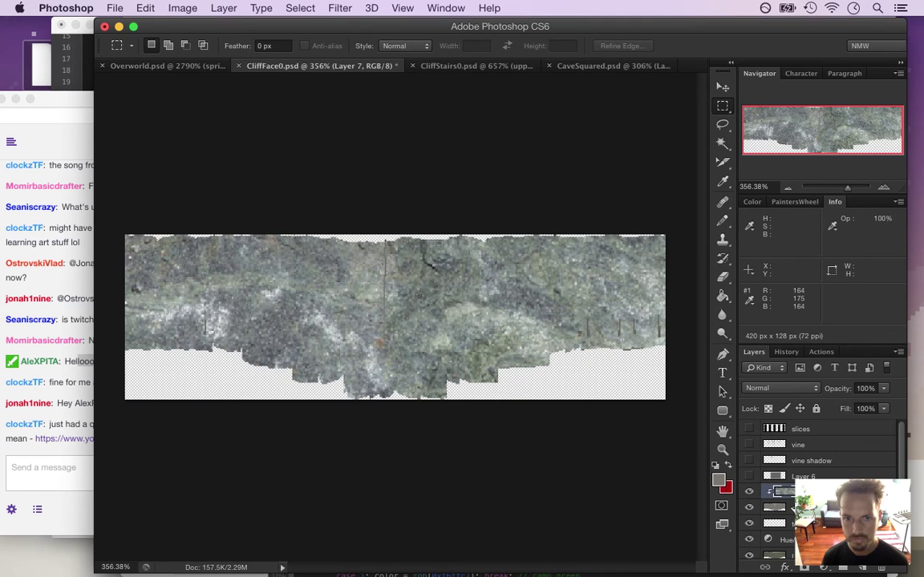
Step: Check the texture layer's opacity in CaveSquared.psd and set the pasted texture's opacity in CliffFace0.psd to 8%
left_click(512, 65)
left_click(607, 69)
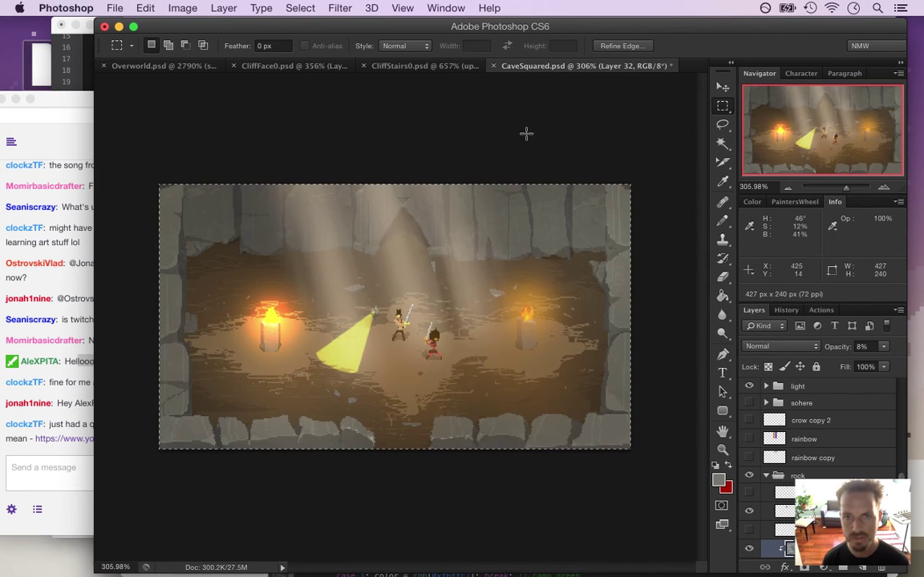
left_click(302, 66)
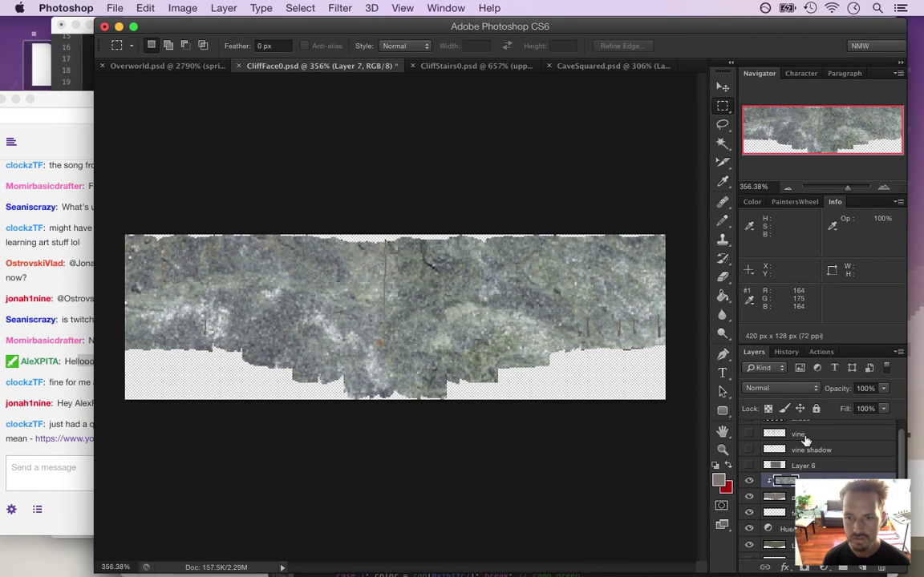
left_click(864, 388)
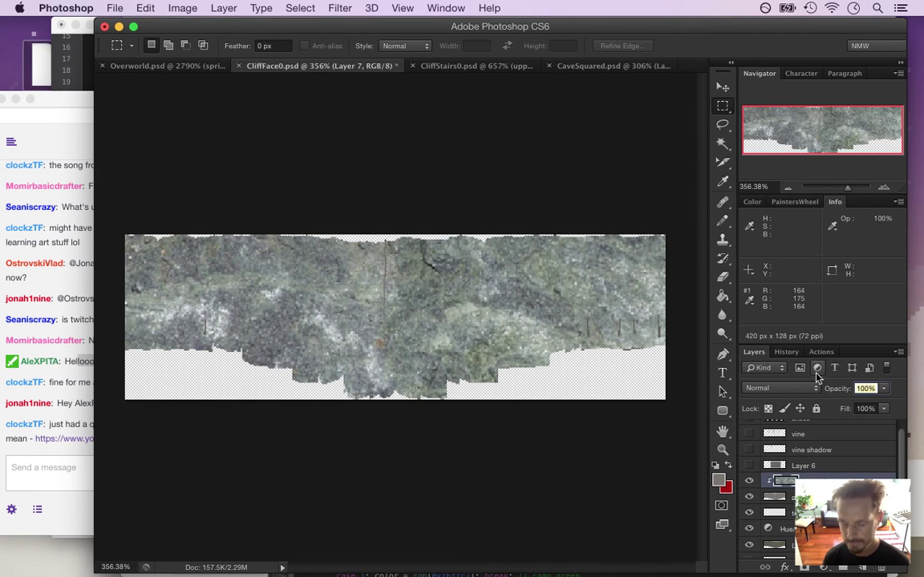
type("8")
key("Return")
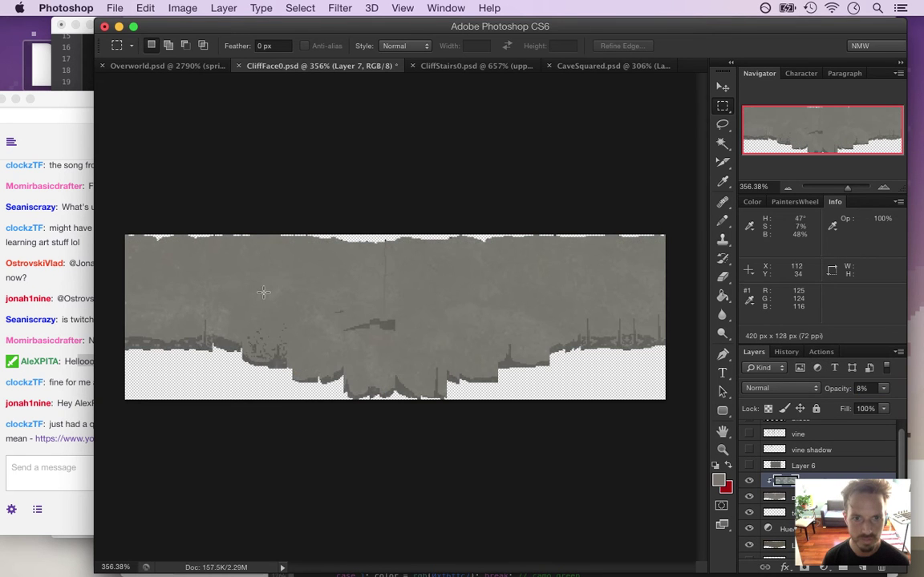
mouse_move(333, 330)
left_mouse_down()
mouse_move(402, 340)
mouse_move(340, 340)
left_mouse_up()
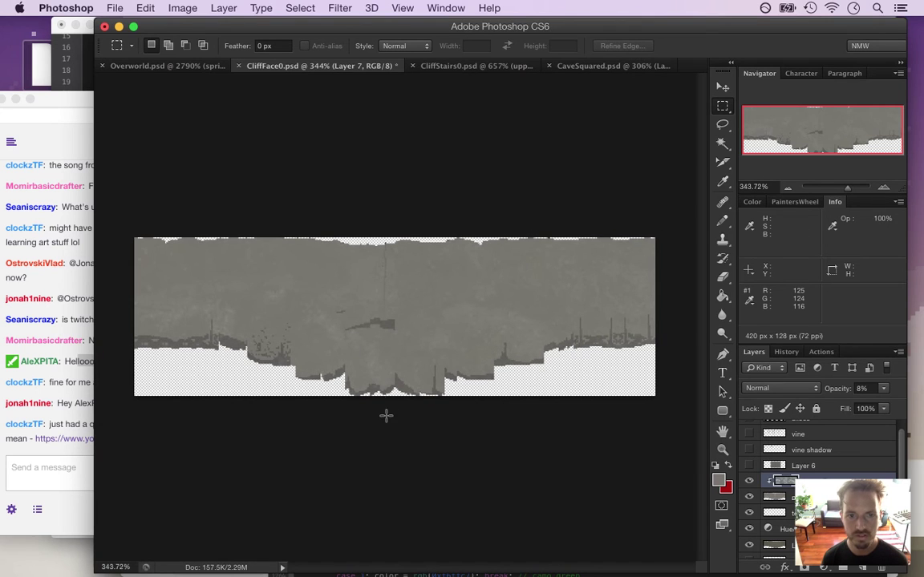
Step: Export the textured cliff face for web as a transparent PNG-24, replacing CliffFace0.png in the Backgrounds folder
left_click(118, 8)
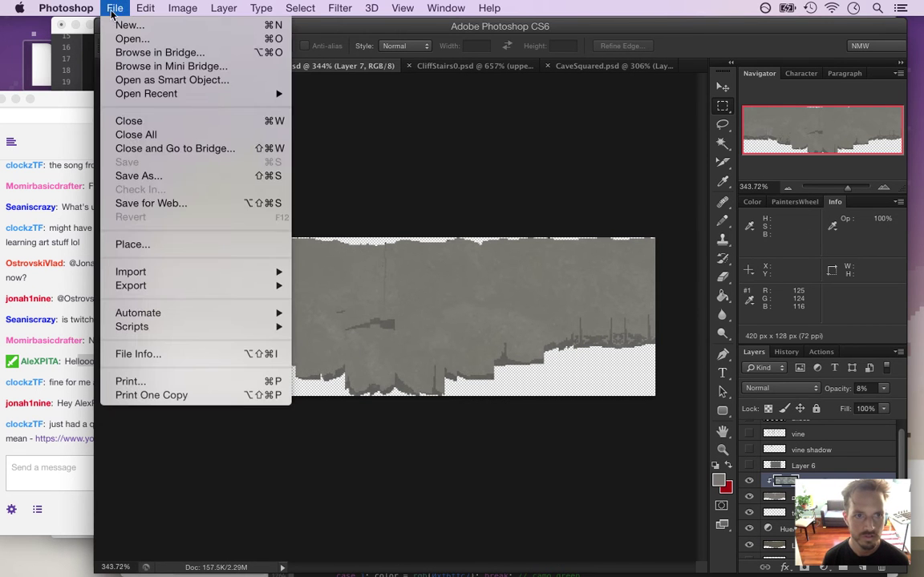
left_click(152, 203)
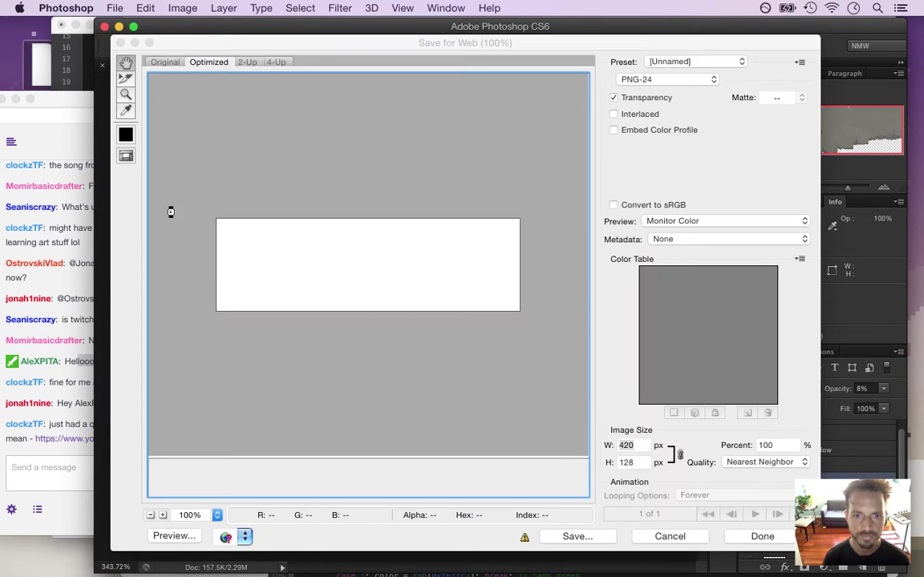
key("Return")
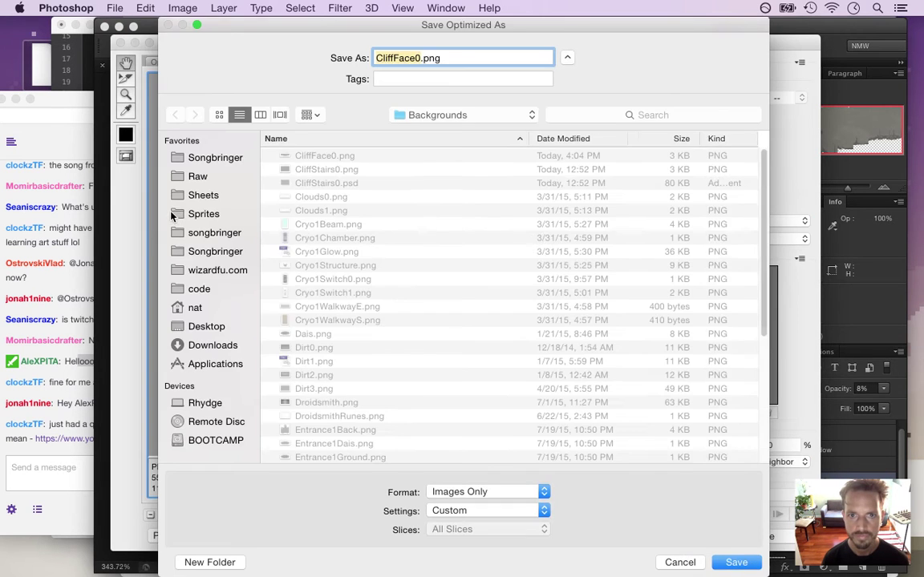
key("Return")
key("Return")
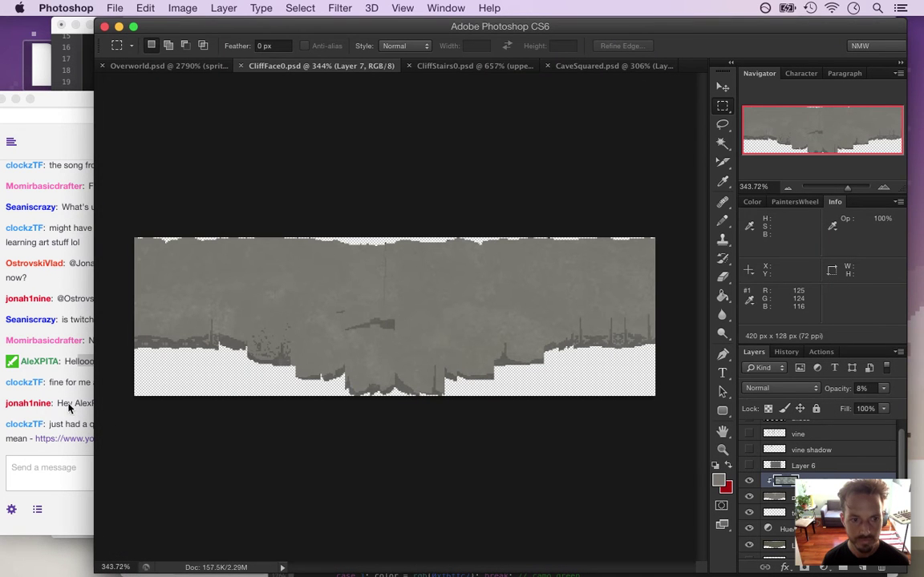
Step: Open the YouTube link shared in the Twitch chat in its own browser view and mute the system sound
left_click(77, 420)
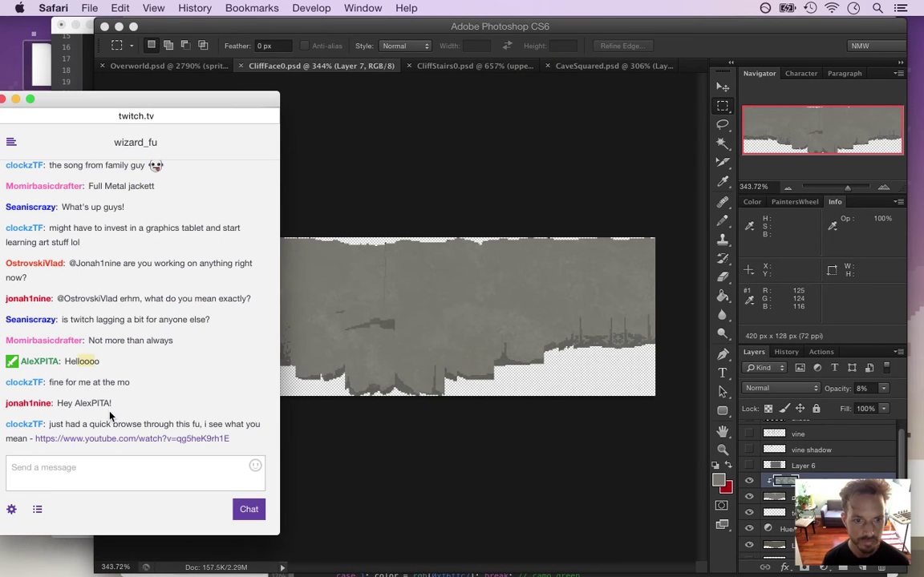
right_click(104, 445)
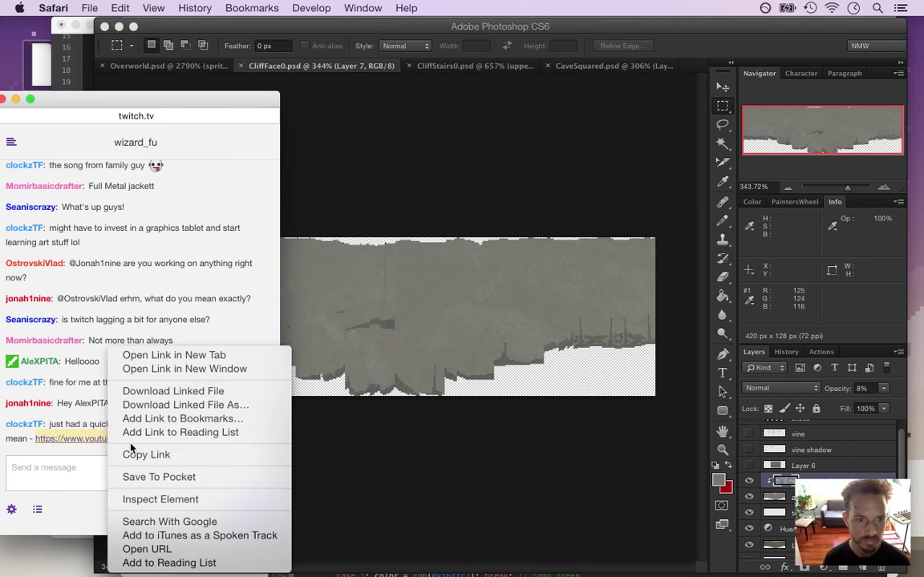
left_click(168, 332)
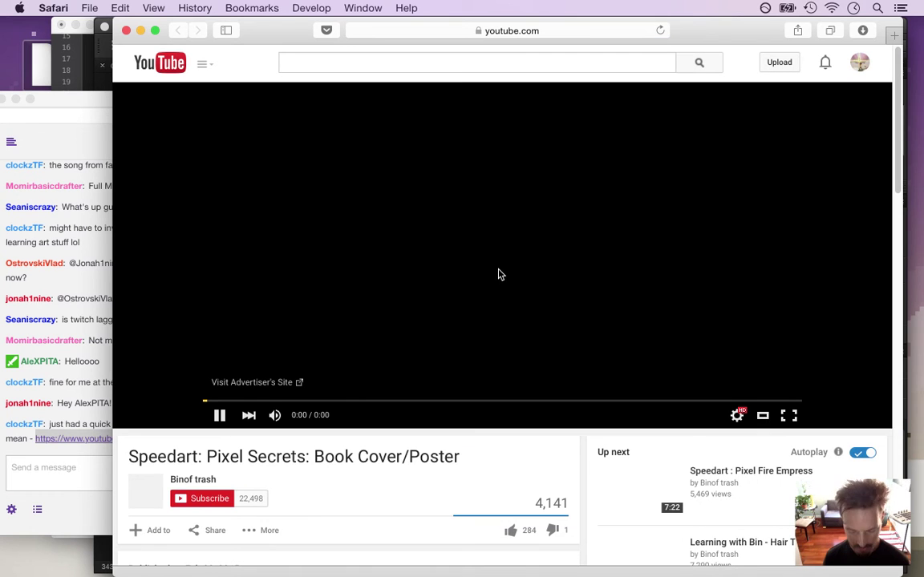
key("XF86AudioMute")
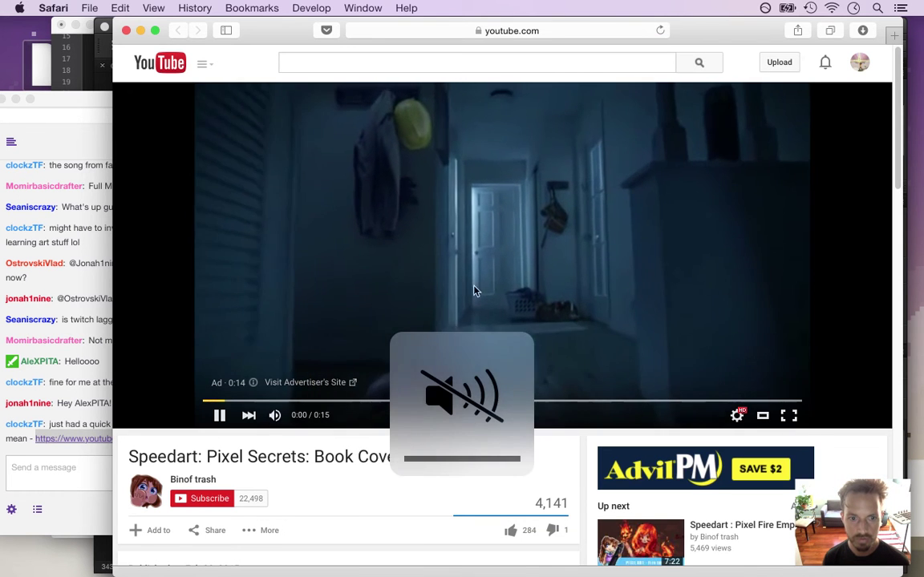
left_click_drag(178, 456, 359, 473)
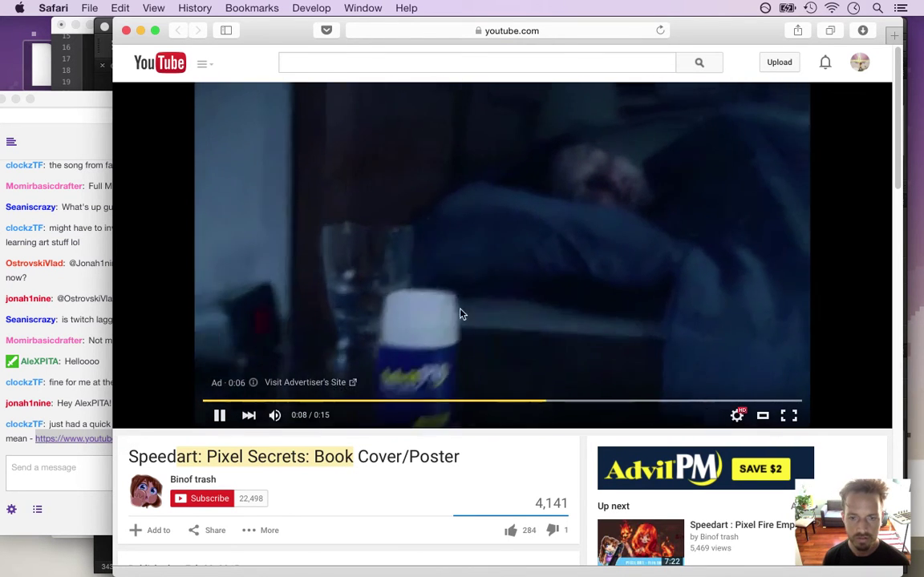
Step: Watch the Speedart: Pixel Secrets video in Safari and check the Twitch chat for new messages
key("super+Tab")
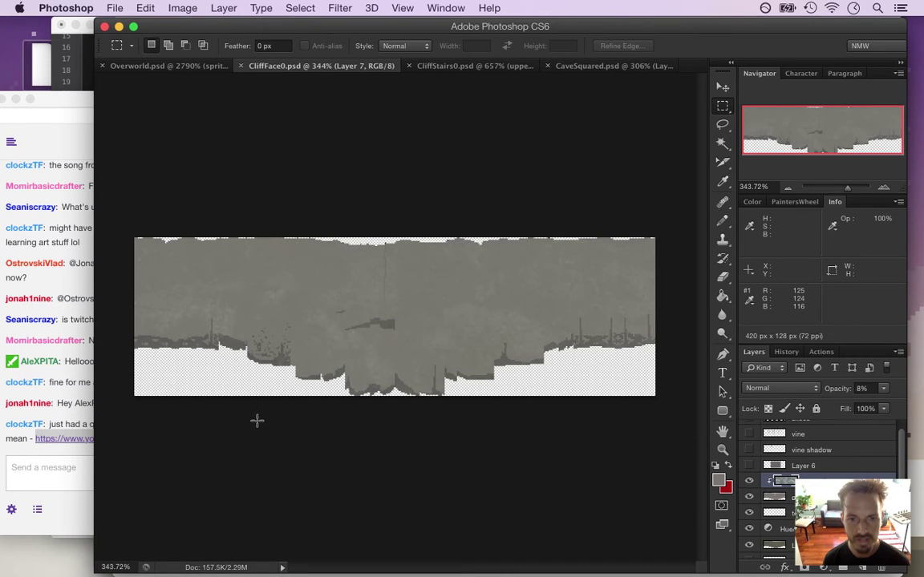
key("super+Tab")
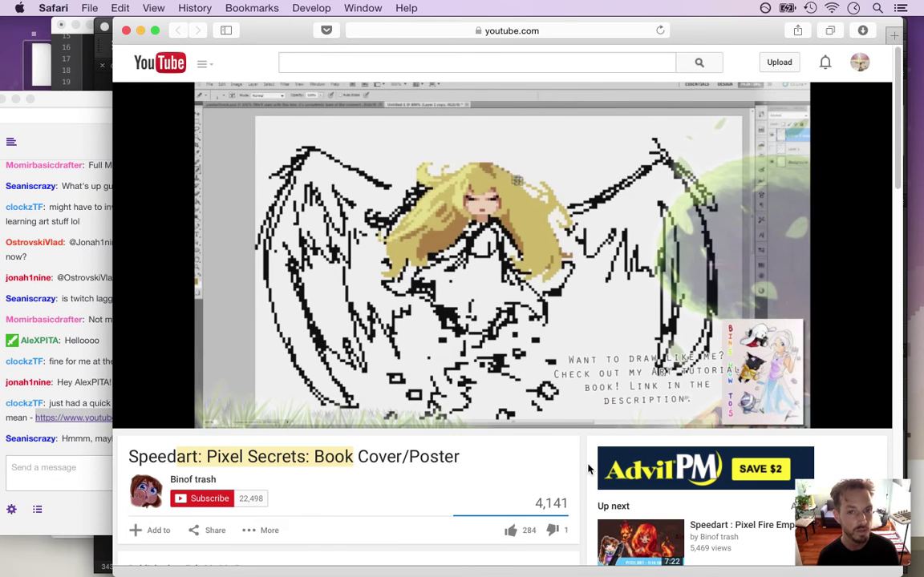
mouse_move(590, 425)
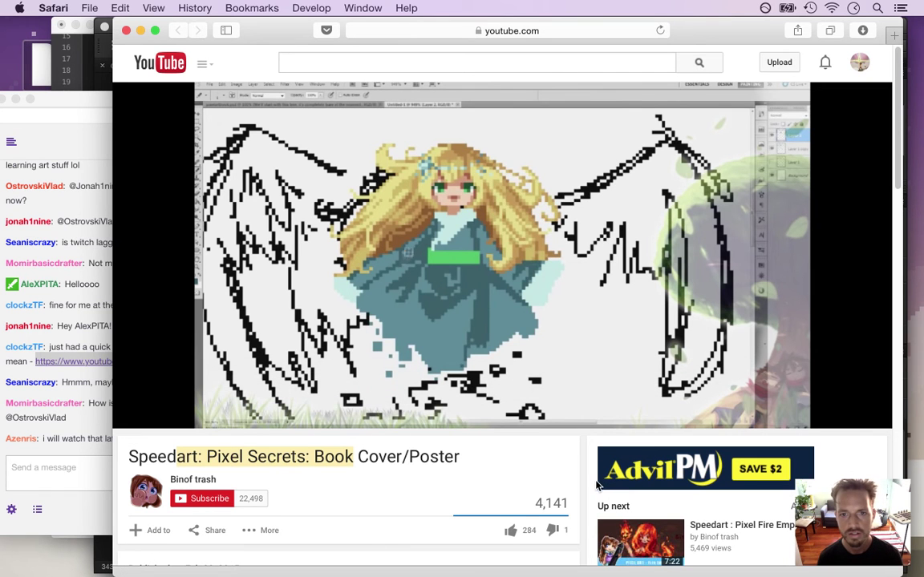
left_click(108, 440)
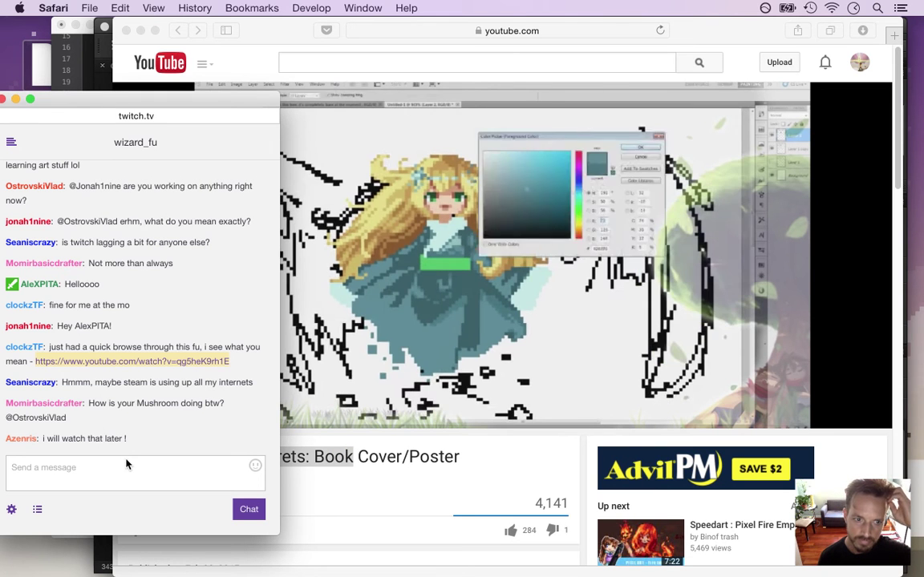
left_click(633, 42)
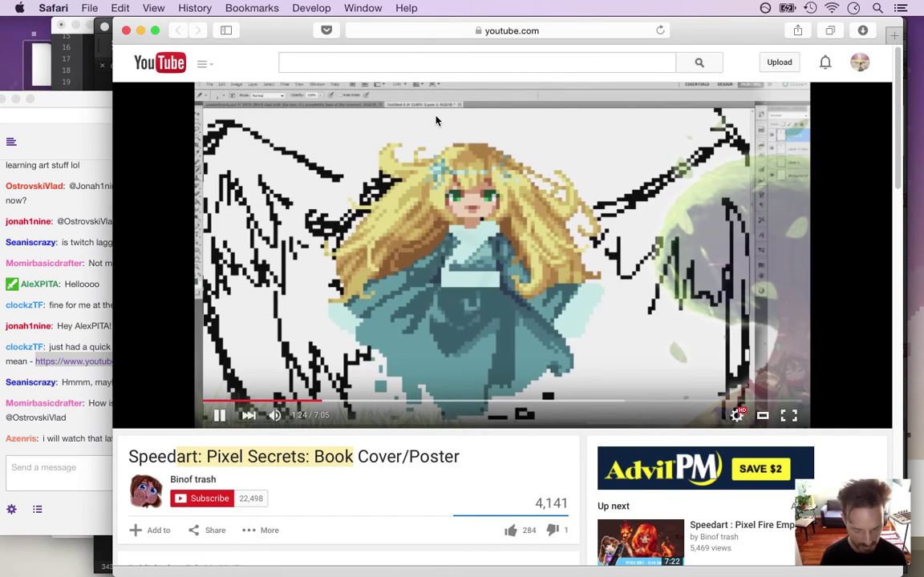
Step: Search the web for "speed pixel art" in a new tab, look through the results and close both browser tabs
key("super+t")
type("speed")
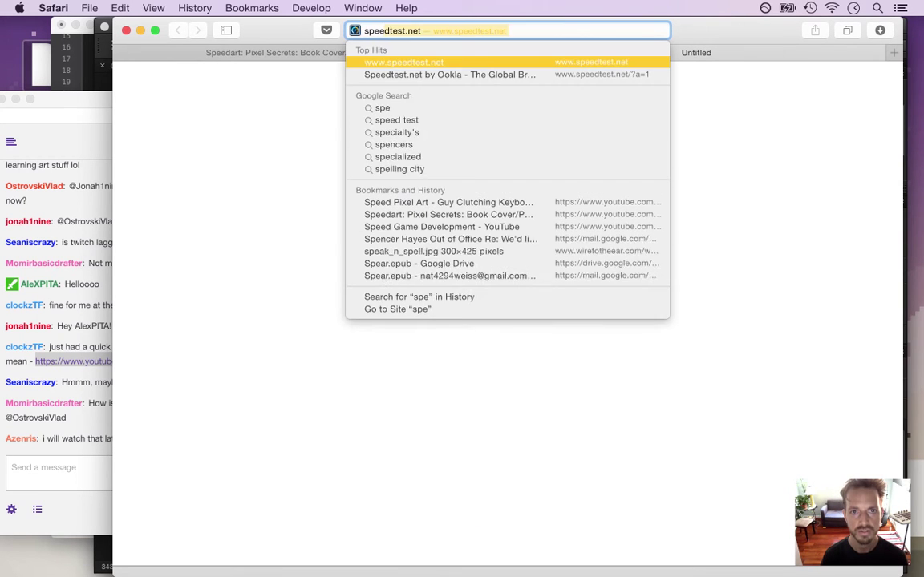
type(" pixel art")
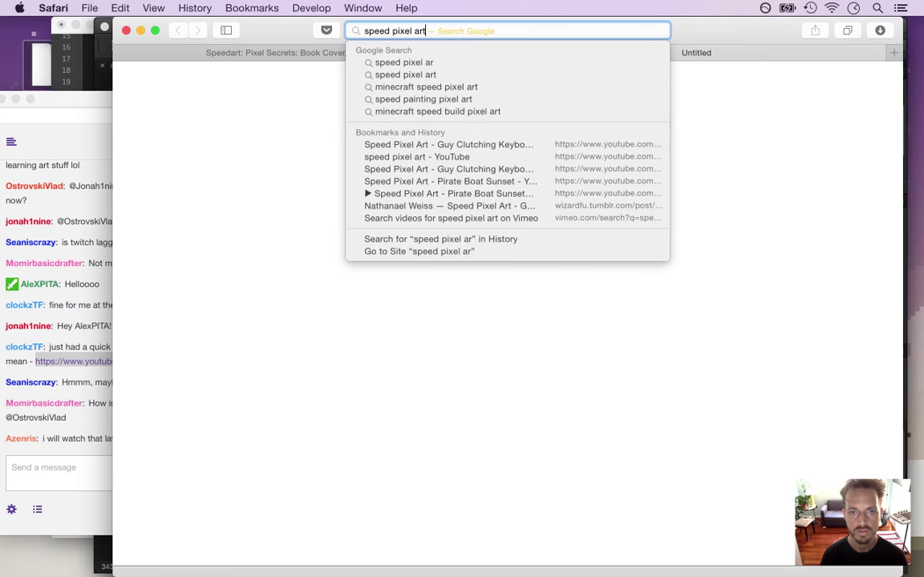
key("Return")
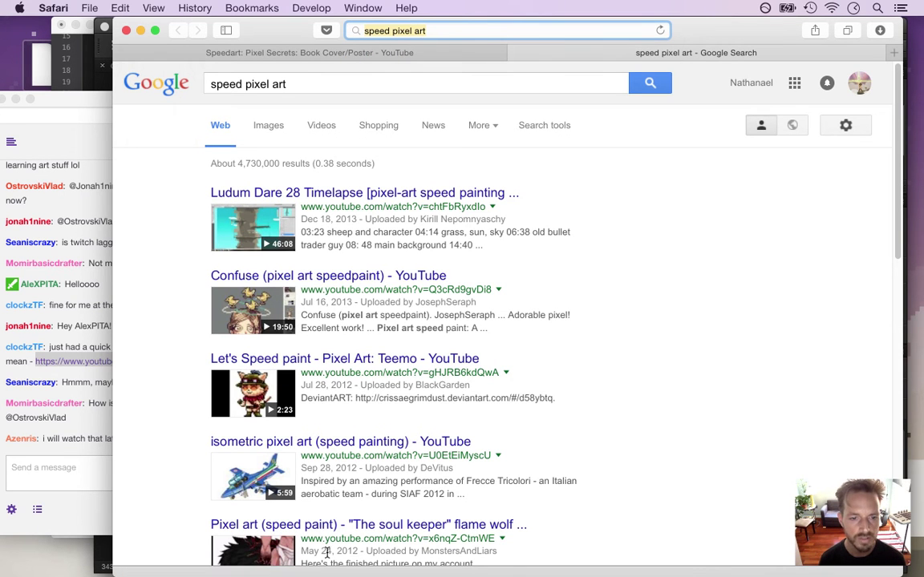
scroll(891, 191, "down", 3)
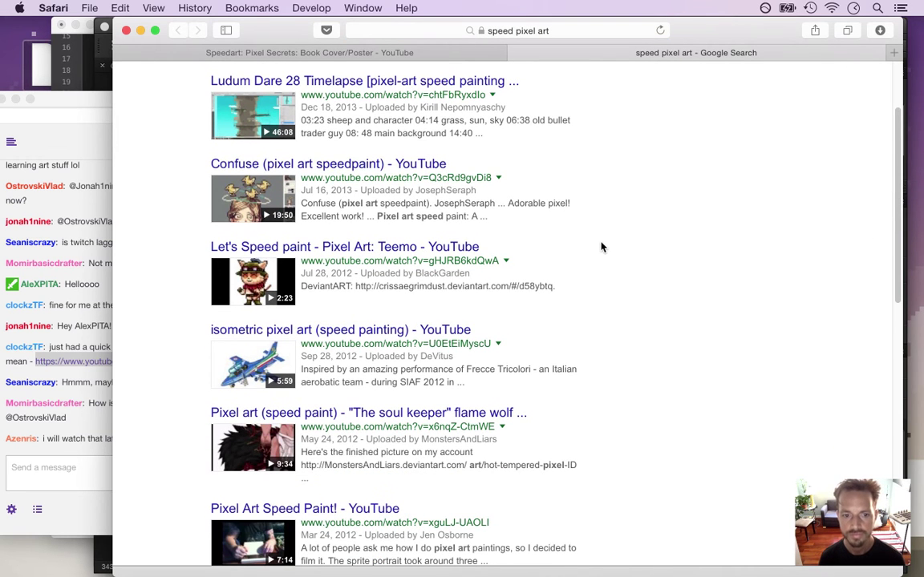
key("super+w")
key("super+w")
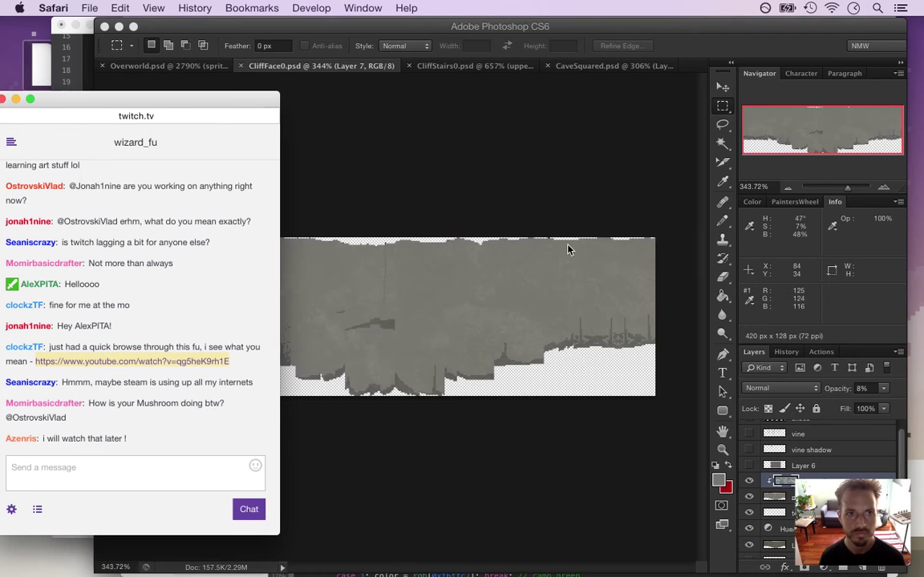
Step: Re-export CliffFace0.psd from Photoshop for web as a transparent PNG-24 and bring up the Songbringer game
left_click(607, 172)
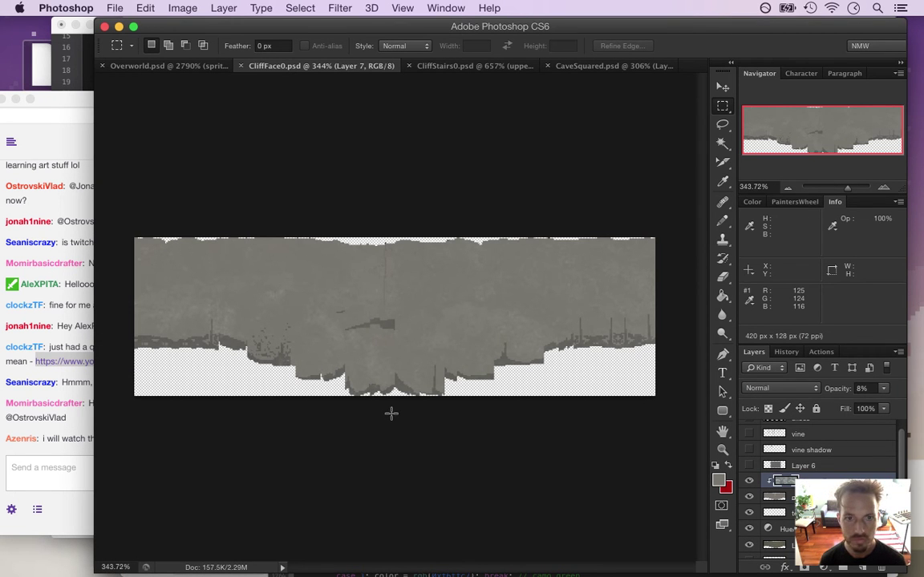
key("super+alt+shift+s")
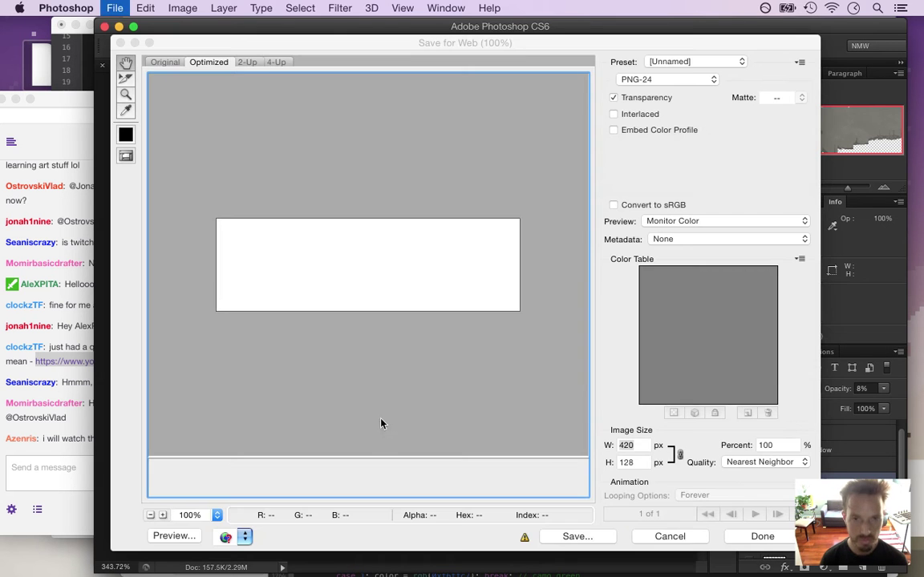
key("Return")
key("Return")
key("super+Tab")
key("super+Tab")
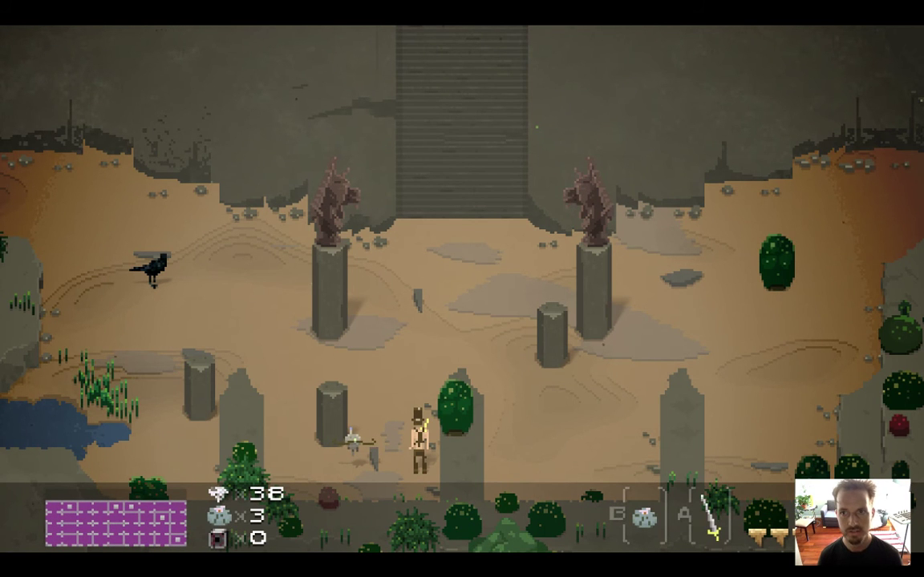
Step: Walk the character up the stairs and back down to inspect the textured cliffs, quit the game and return to Photoshop
key("Up")
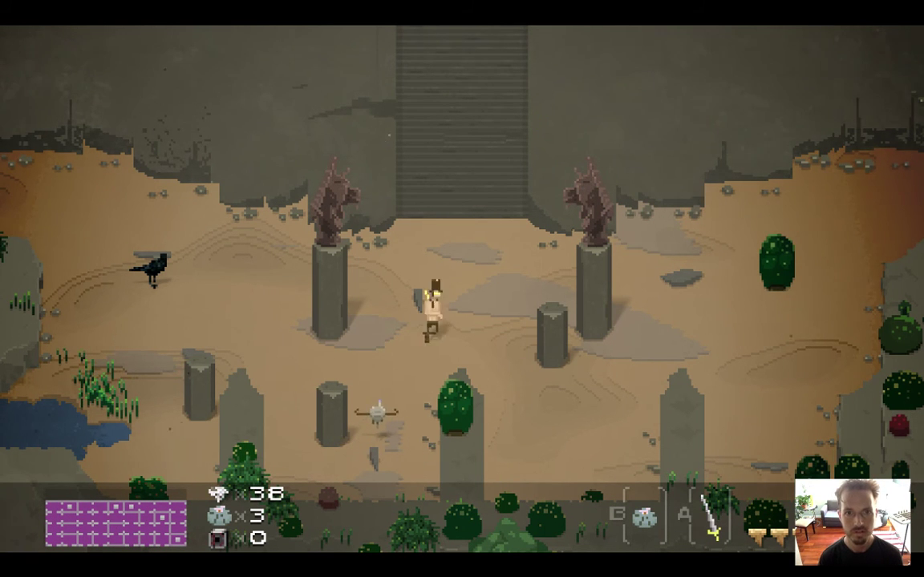
key("Right")
key("Up")
key("Left")
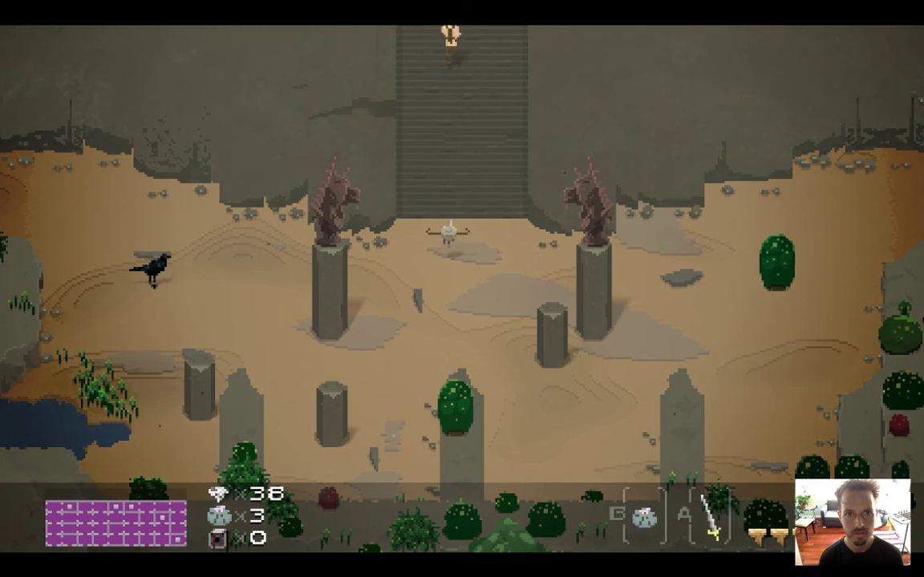
key("Up")
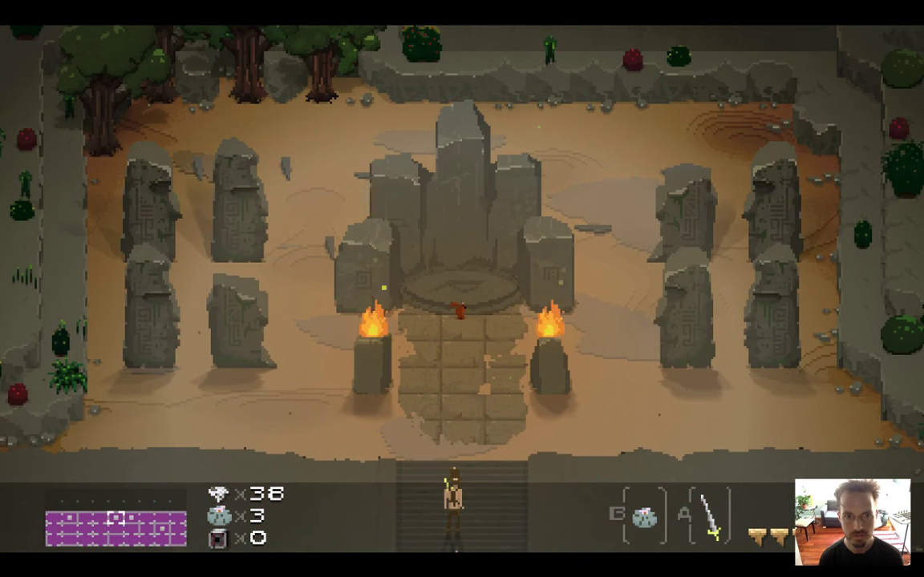
key("Down")
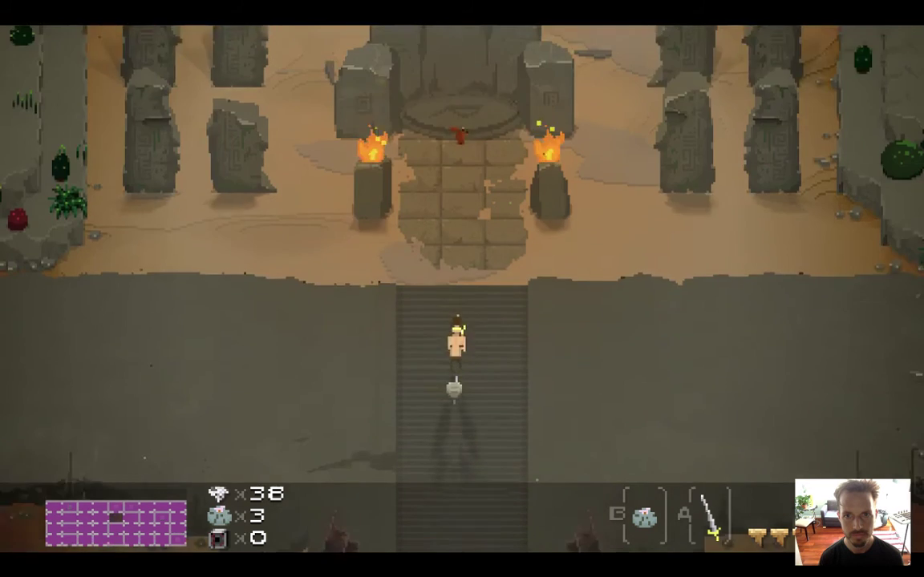
key("Down")
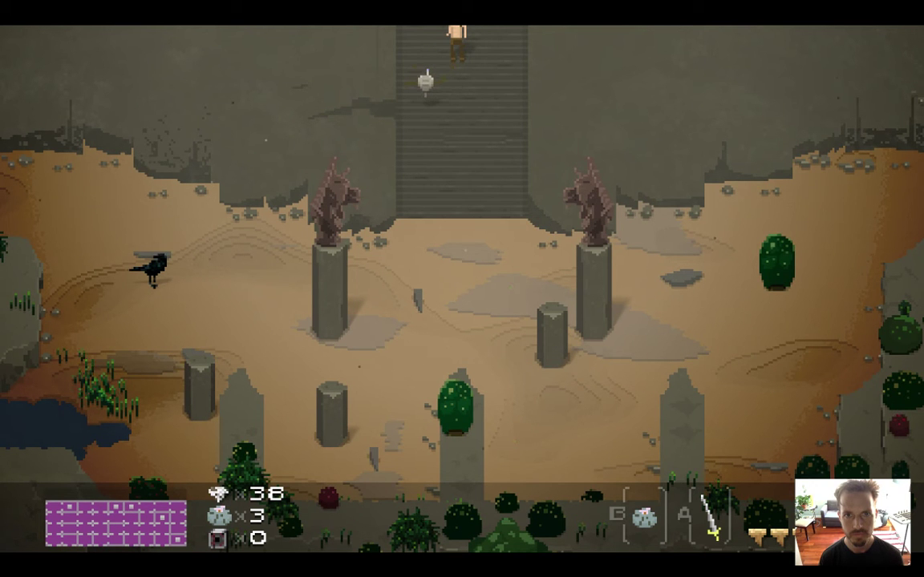
key("super+q")
key("super+Tab")
key("Tab")
key("super+shift+Tab")
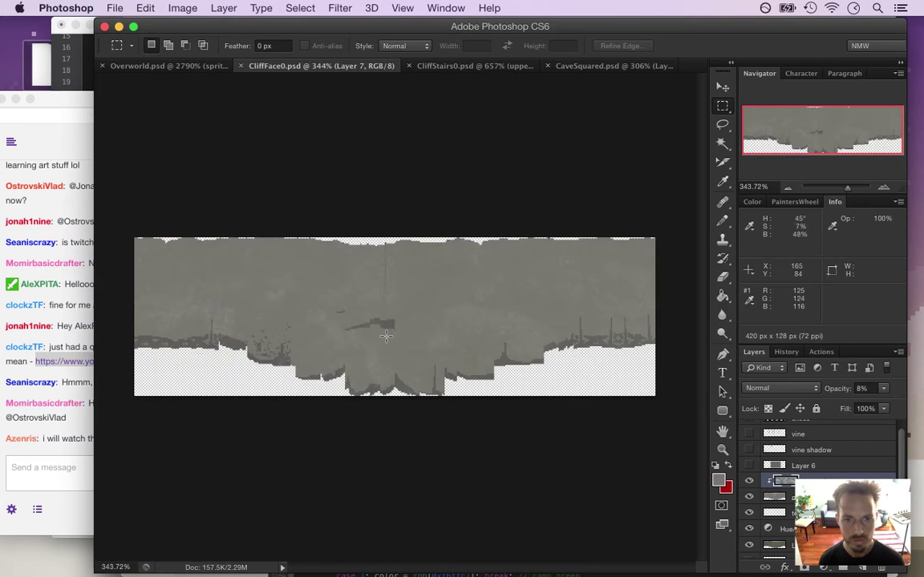
Step: Sample a rock colour from the cliff sprites in Overworld.psd with the Eyedropper tool
left_click(171, 66)
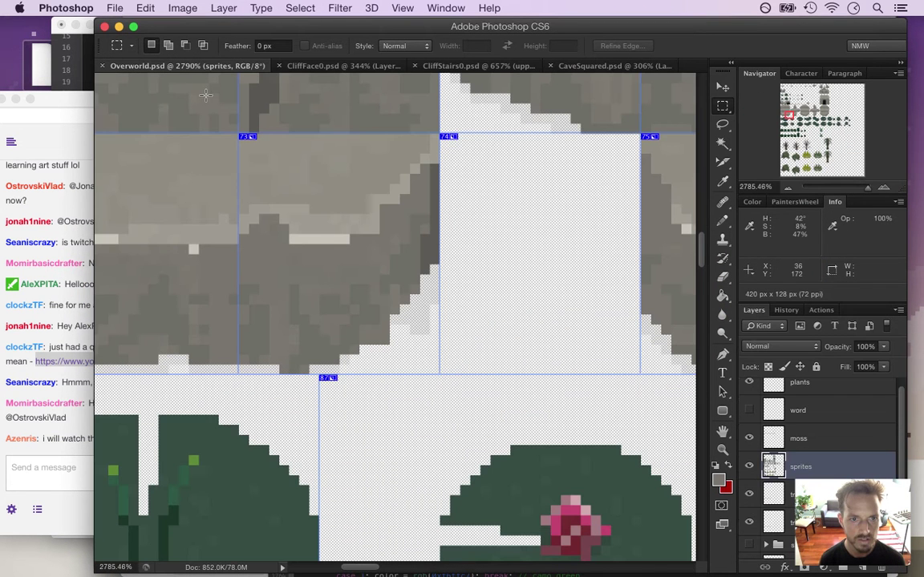
key("i")
left_click(312, 336)
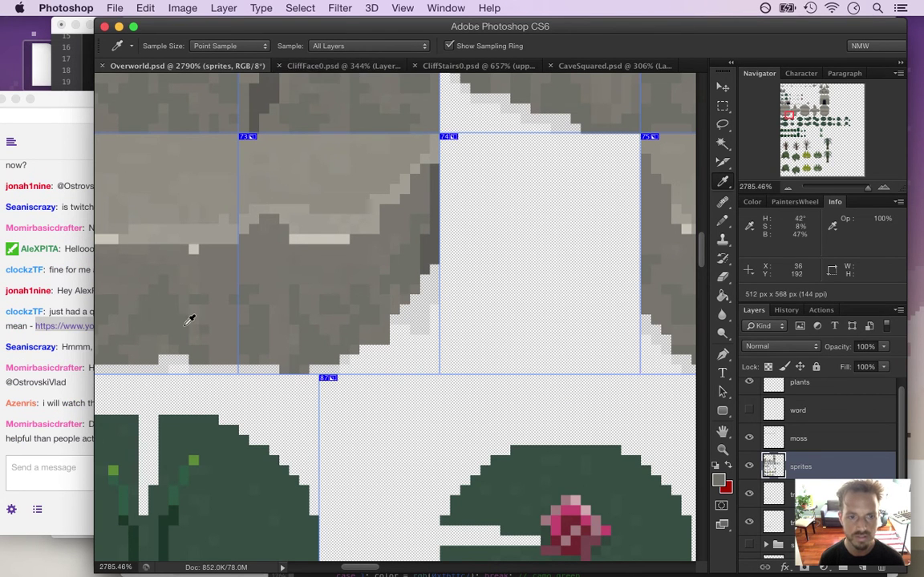
Step: Read the latest Twitch chat questions about speed-art videos and whether the texture is a collision mask
left_click(84, 404)
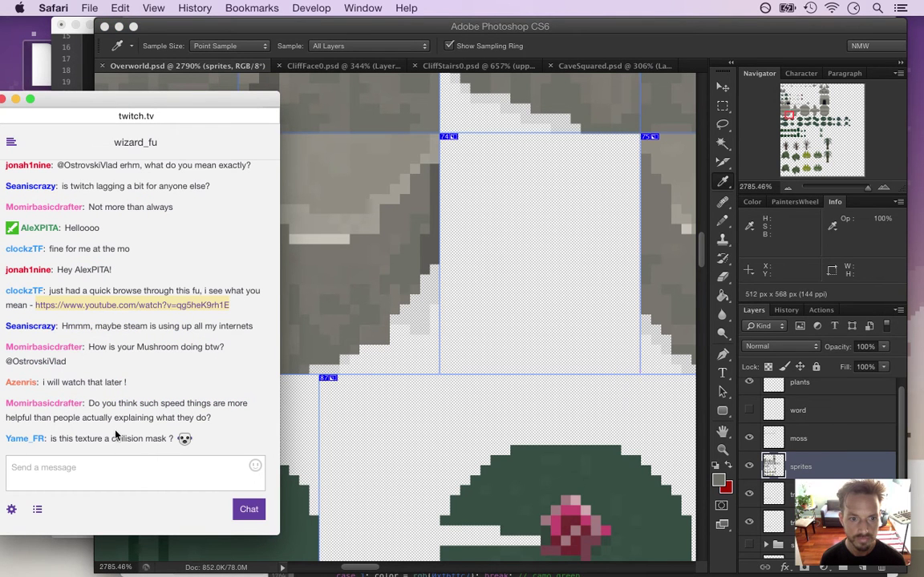
left_click_drag(102, 403, 211, 418)
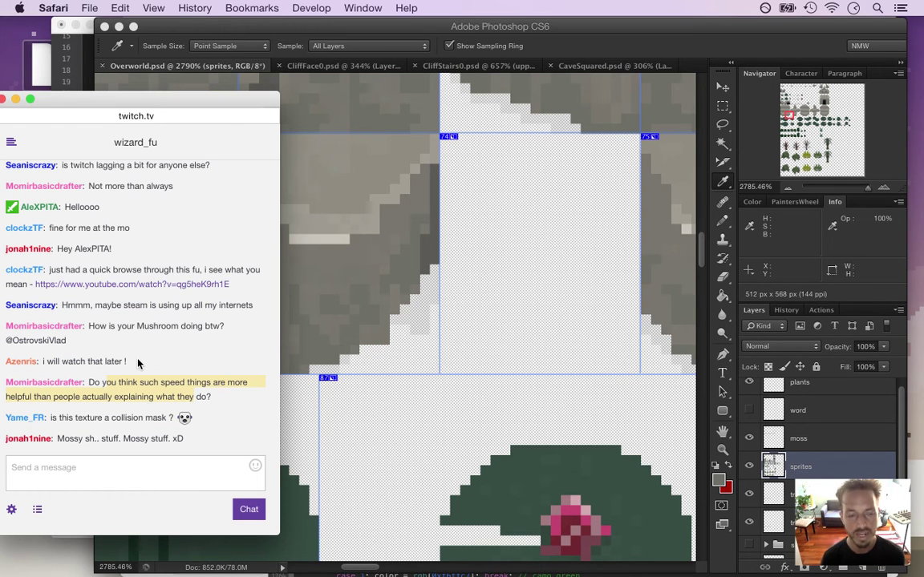
left_click(108, 383)
left_click_drag(112, 382, 178, 407)
left_click(138, 394)
left_click_drag(84, 397, 291, 398)
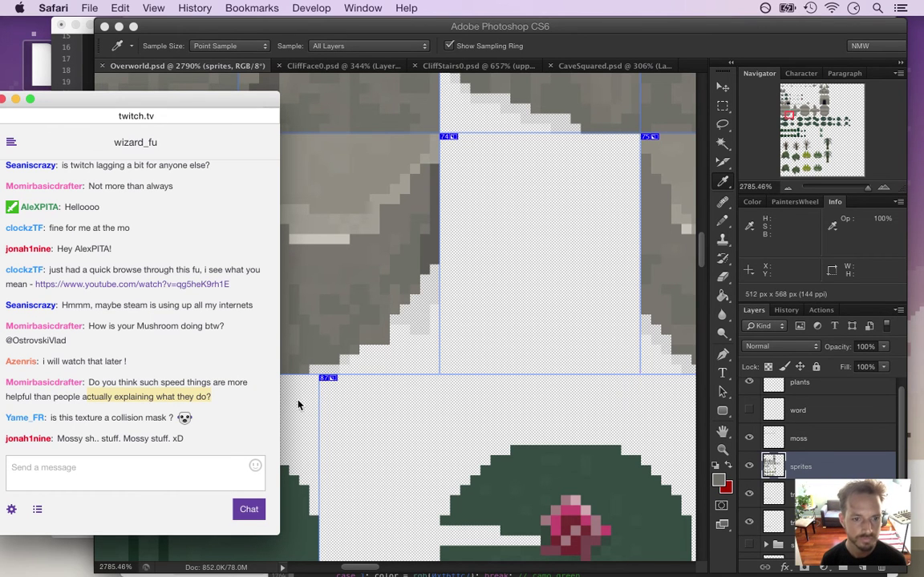
left_click(101, 389)
left_click_drag(58, 418, 167, 419)
left_click(113, 408)
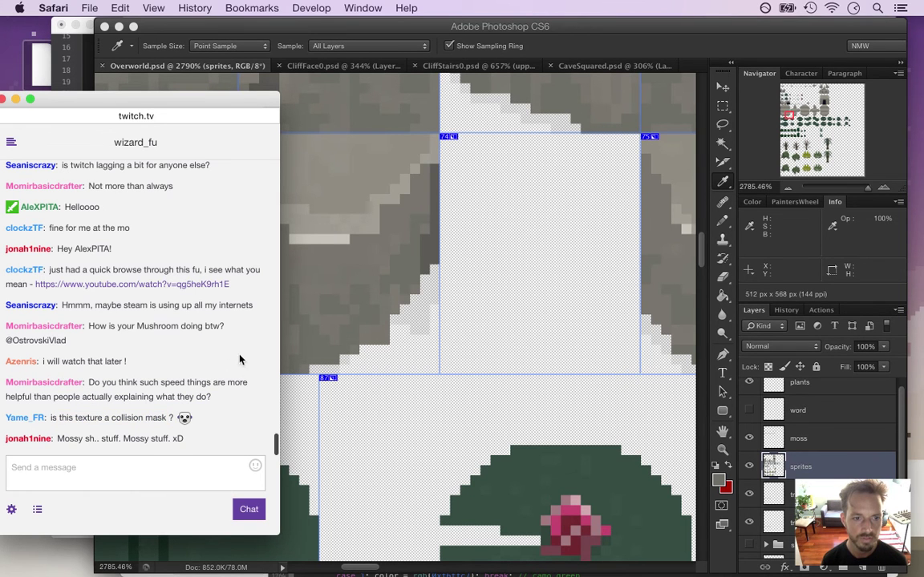
Step: Switch to Xcode, set drawDebug to 1 in Songbringer's Settings.txt and run the game
key("super+Tab")
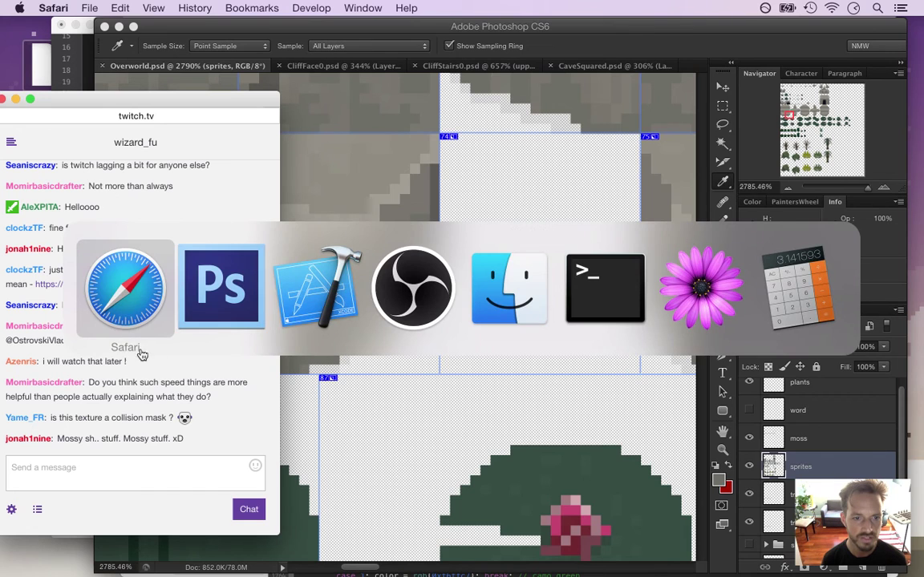
left_click(310, 323)
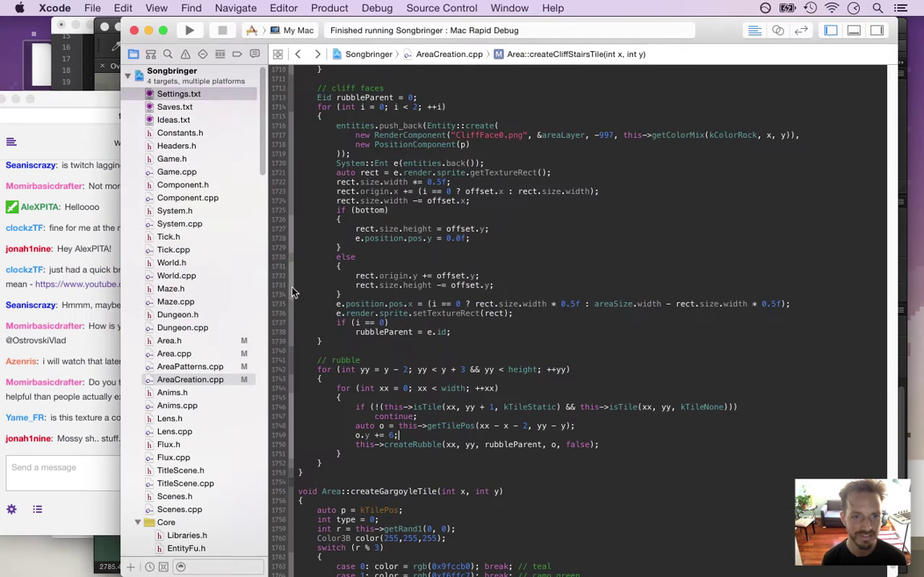
left_click(200, 97)
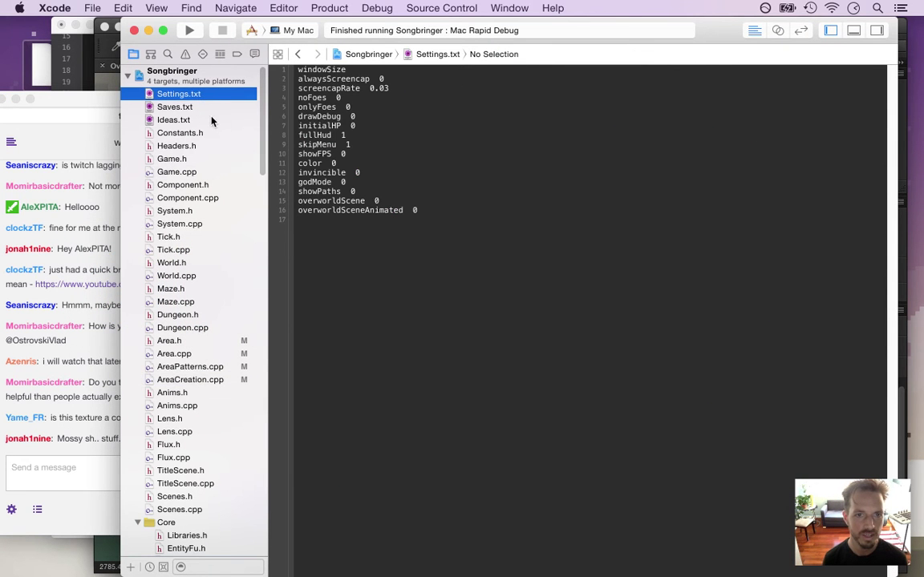
left_click(374, 111)
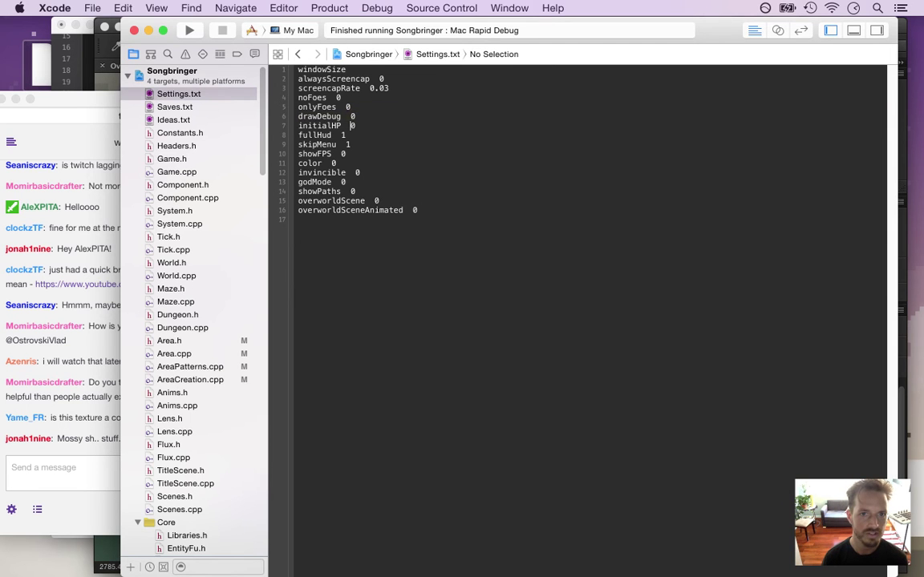
key("BackSpace")
type("1")
key("super+r")
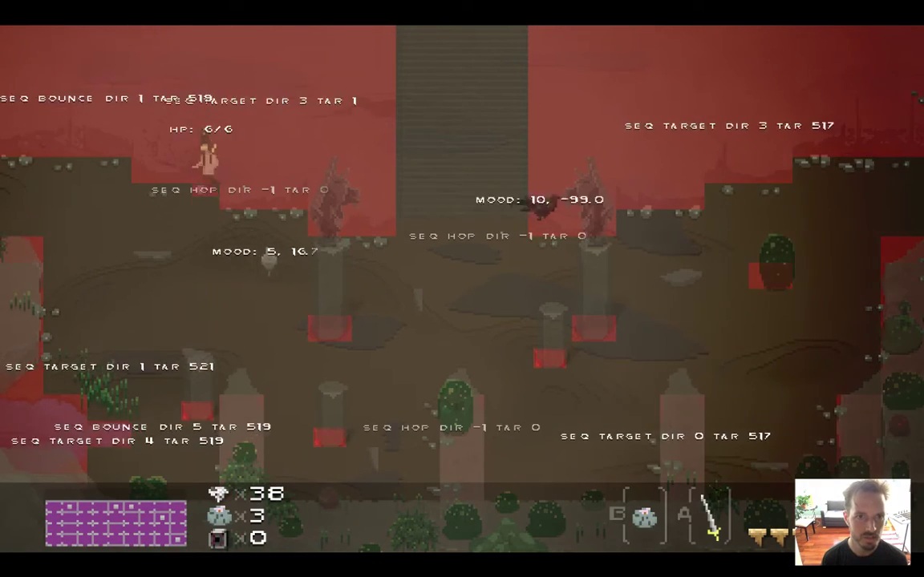
Step: Walk the character past the stairs and cliffs into the neighbouring area to examine the collision regions in debug view
key("Right")
key("Up")
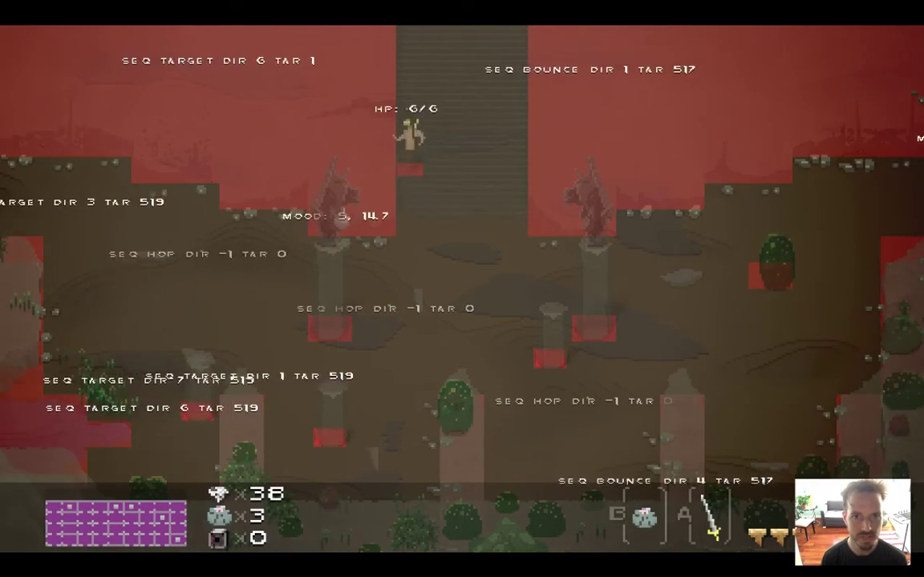
key("Right")
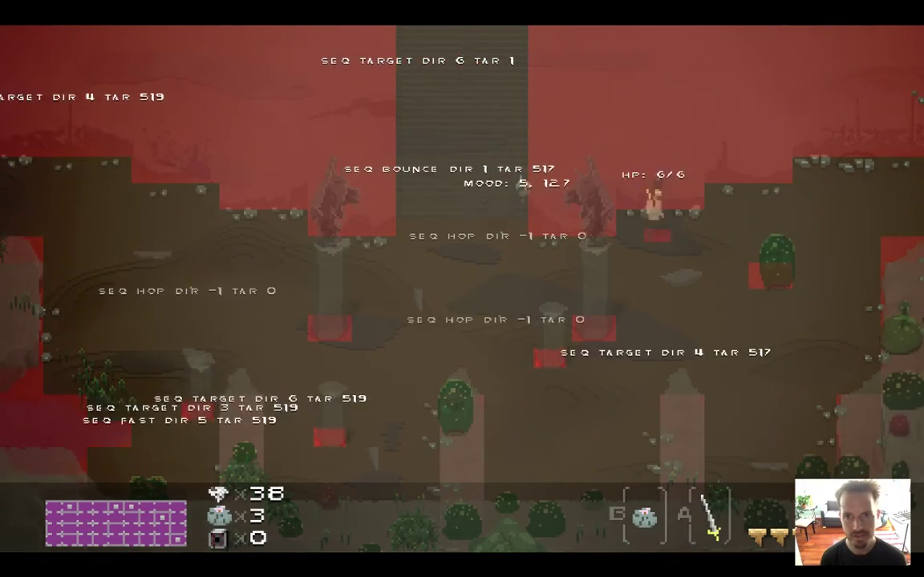
key("Right")
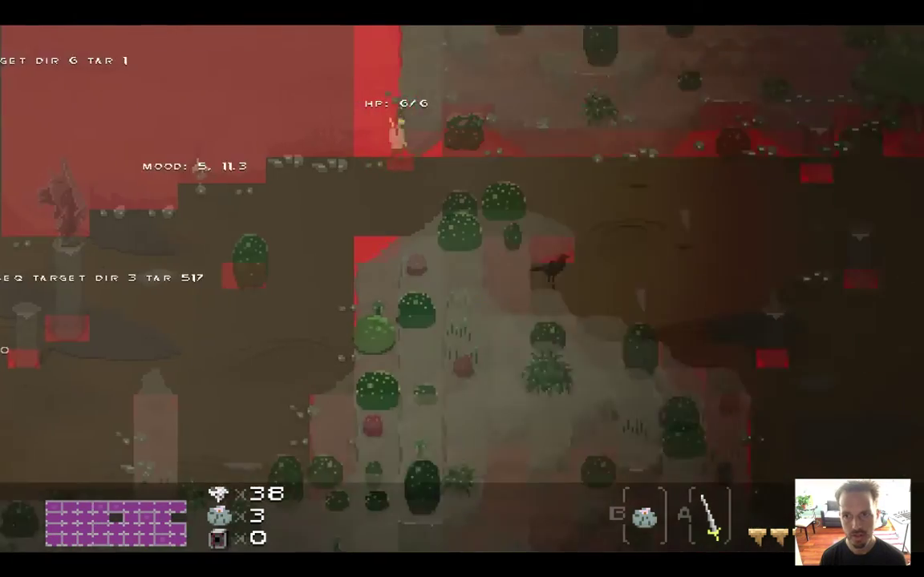
key("Right")
key("Down")
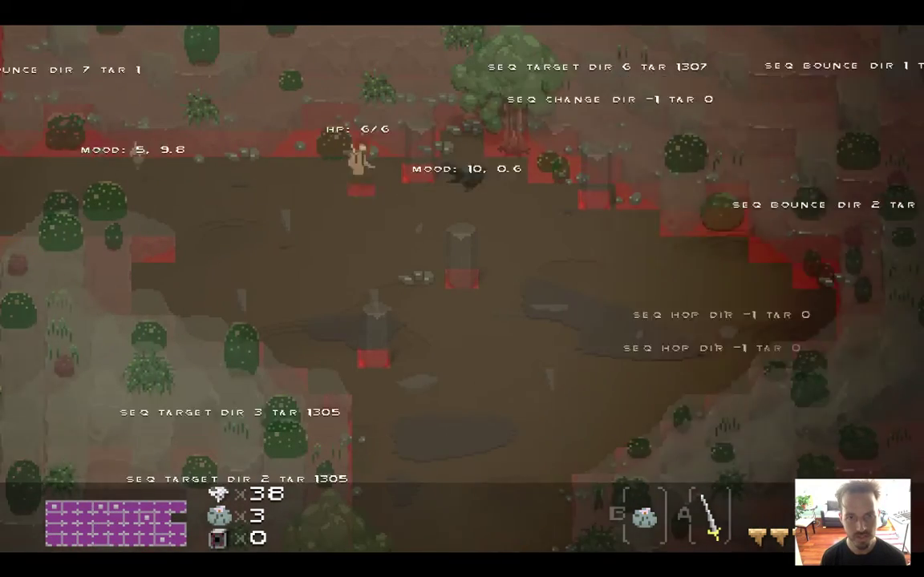
key("Down")
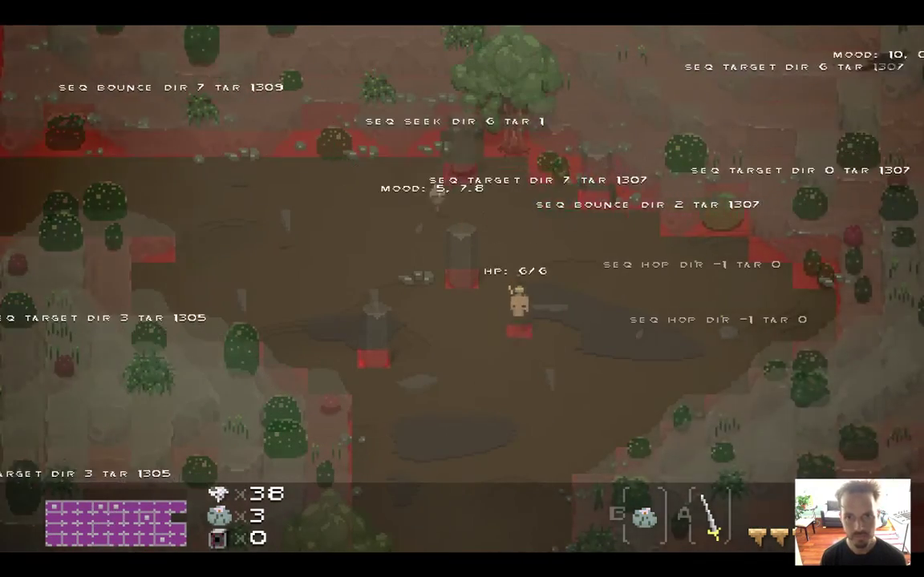
Step: Quit the game and set drawDebug to 0 in Songbringer's Settings.txt
key("super+q")
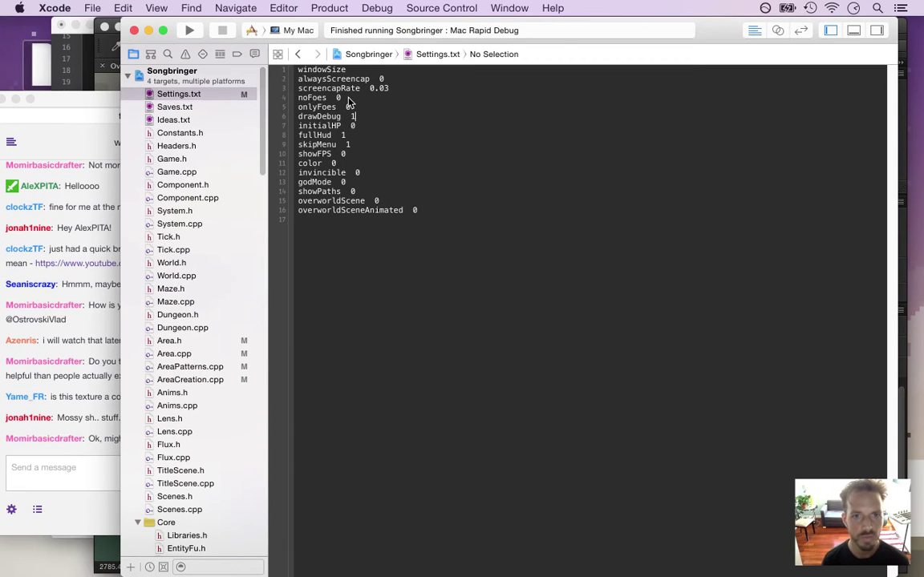
key("BackSpace")
type("0")
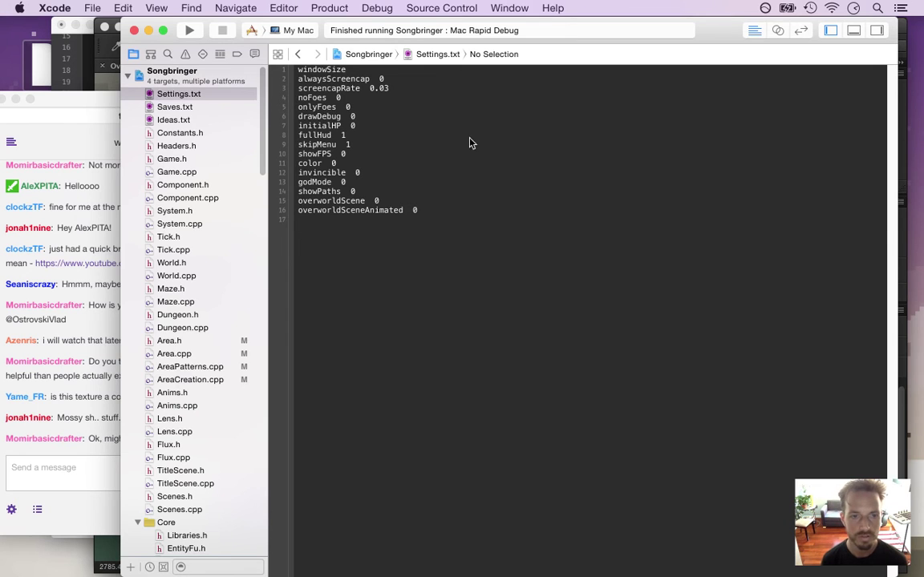
Step: Switch to Photoshop and sample a grey rock shade from the cliff sprites in Overworld.psd
key("super+Tab")
left_click(295, 290)
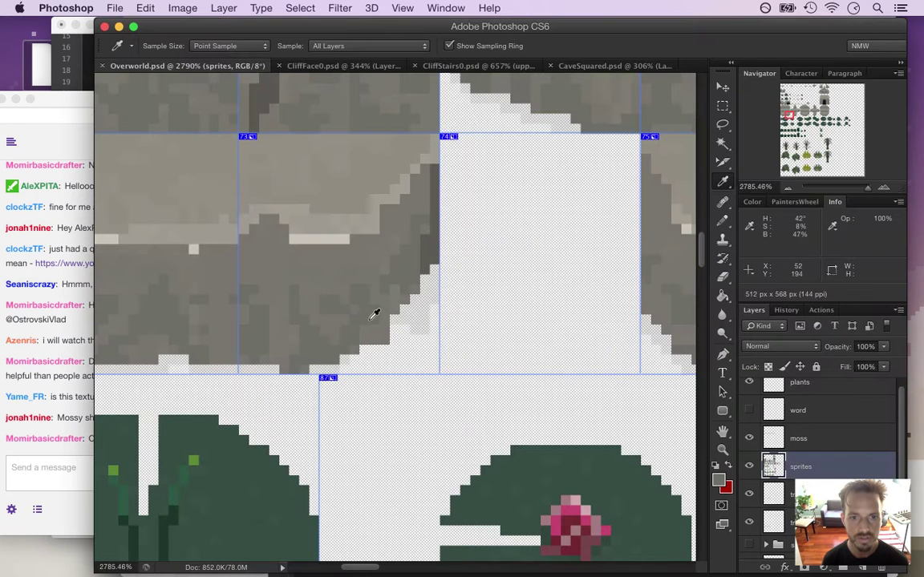
left_click(318, 332)
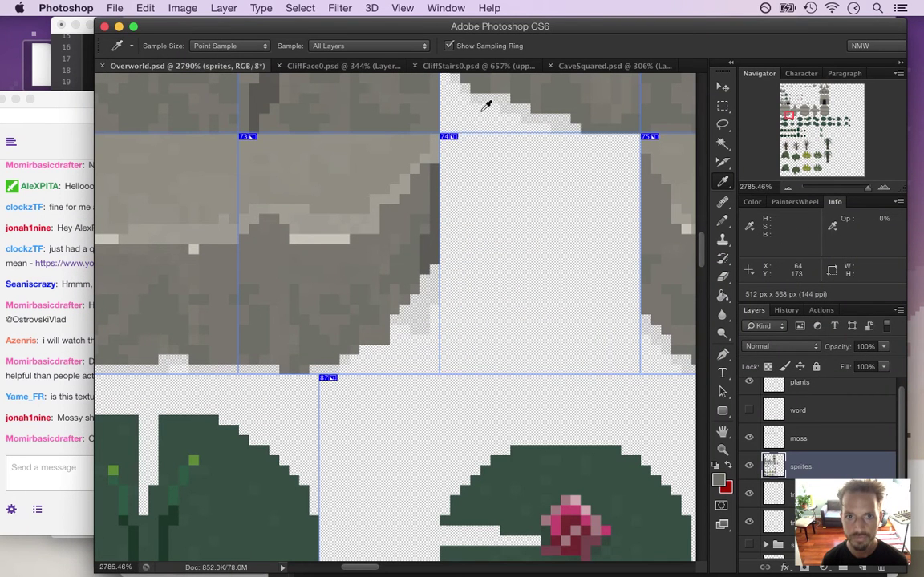
Step: Bring up CliffFace0.psd and make the new cliffs layer active for work on the lower central outcrop
left_click(367, 67)
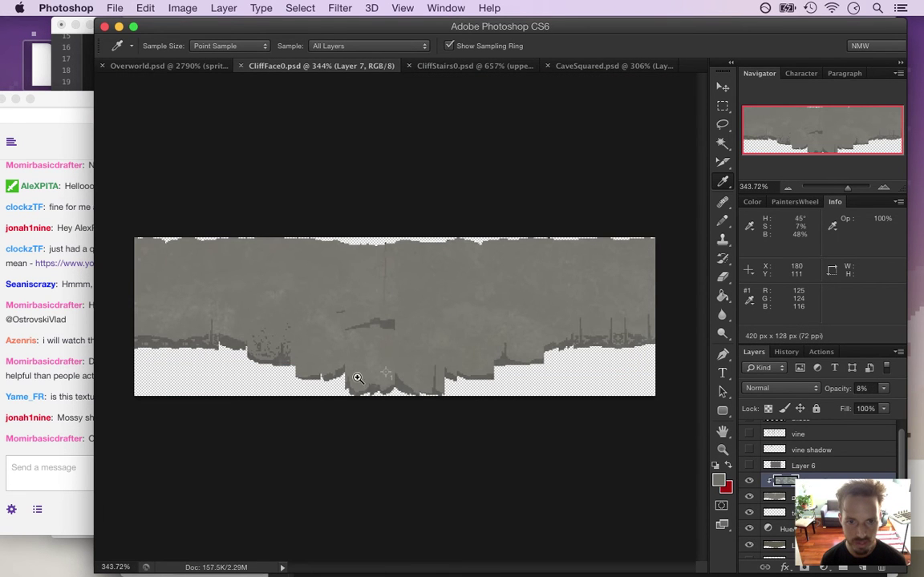
left_click(356, 316, "super")
left_click_drag(410, 399, 592, 453)
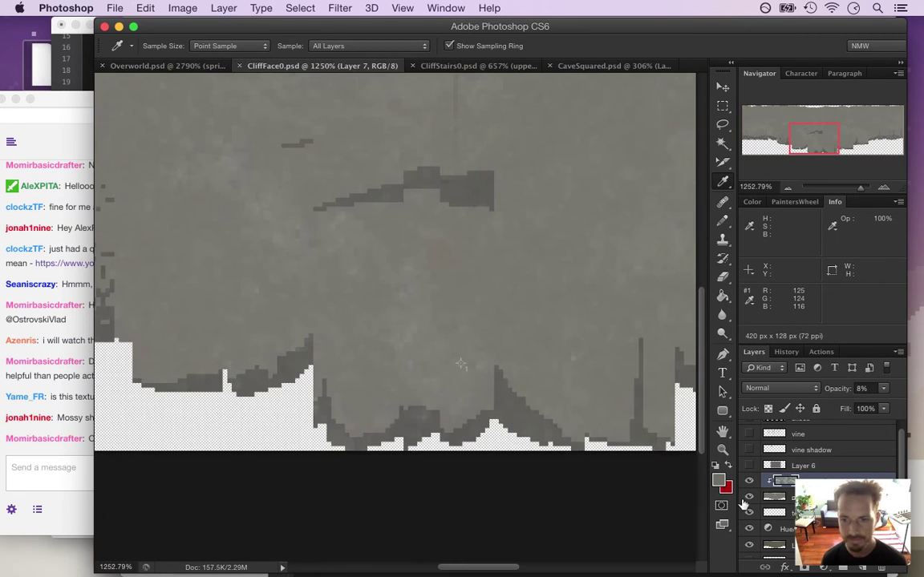
left_click(775, 497)
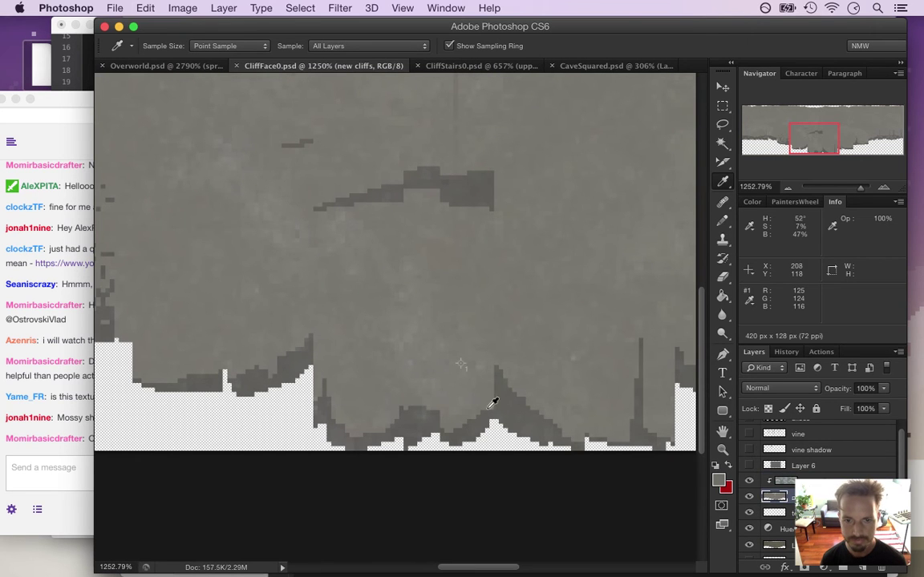
mouse_move(483, 412)
left_mouse_down()
mouse_move(503, 422)
mouse_move(507, 406)
left_mouse_up()
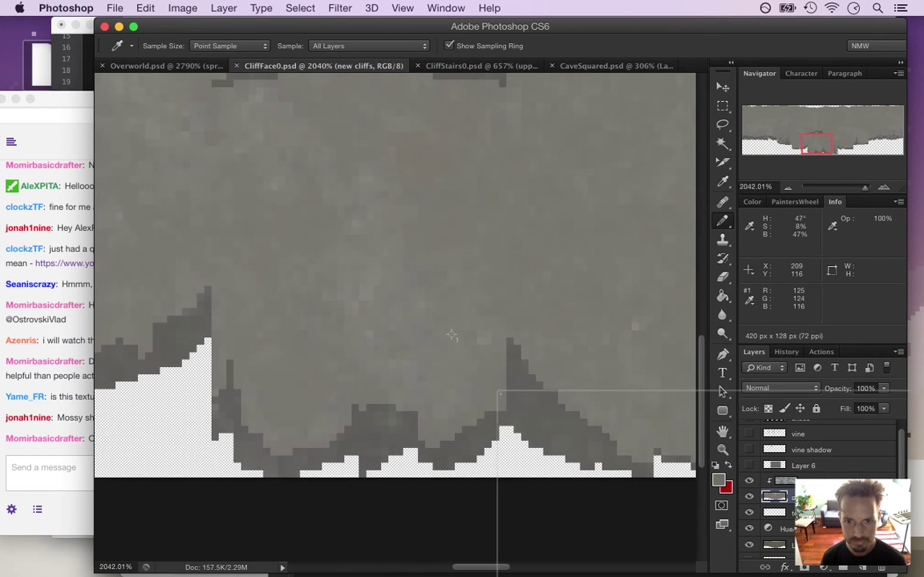
Step: With a 1 px Pencil, draw a thin crack rising from the dark base edge of the central outcrop and save the file
key("b")
key("bracketleft")
key("bracketleft")
key("bracketleft")
key("bracketleft")
key("bracketleft")
key("bracketleft")
key("bracketleft")
key("bracketleft")
key("bracketleft")
key("bracketleft")
key("bracketleft")
key("bracketleft")
key("bracketleft")
key("bracketleft")
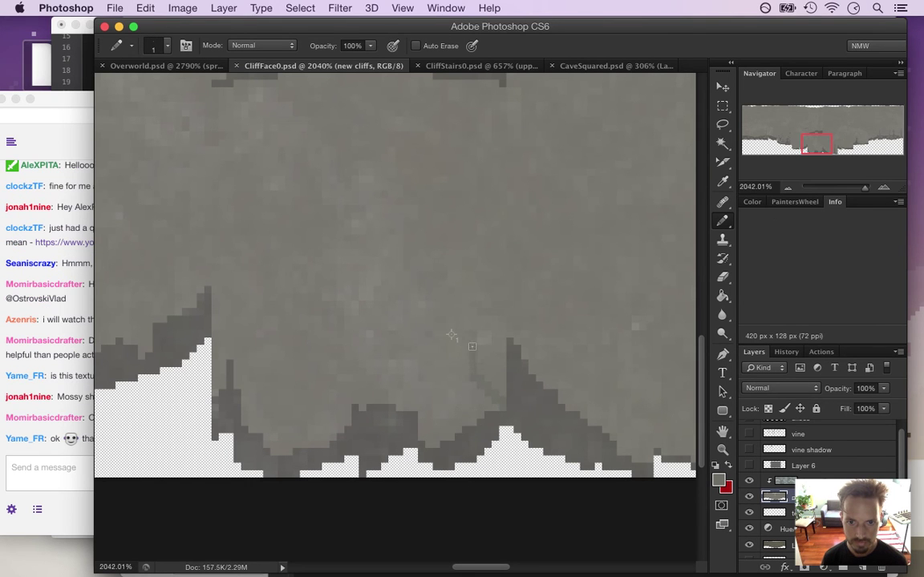
left_click_drag(484, 325, 471, 295)
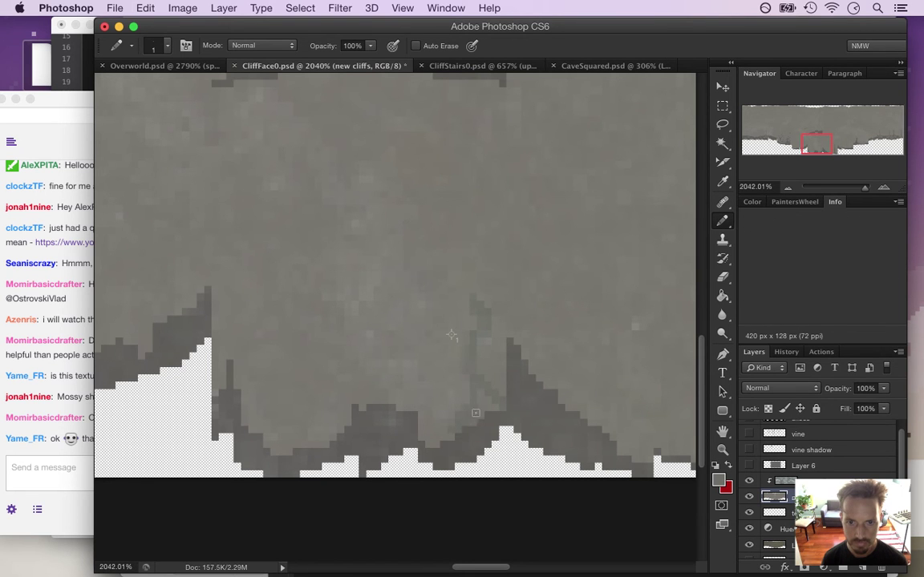
key("super+s")
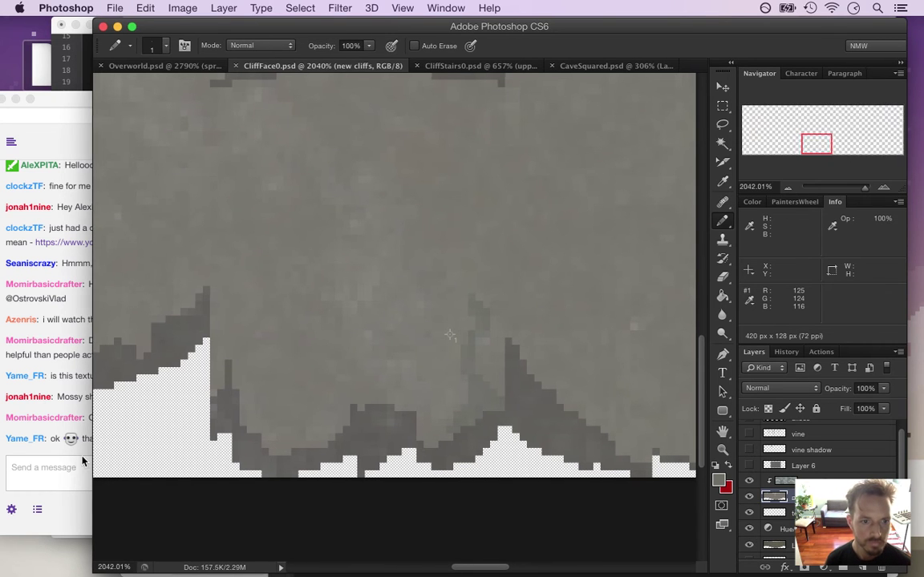
Step: Read the newest Twitch chat replies about watching speed-art videos and return to Photoshop
left_click(72, 457)
left_click_drag(97, 439, 199, 423)
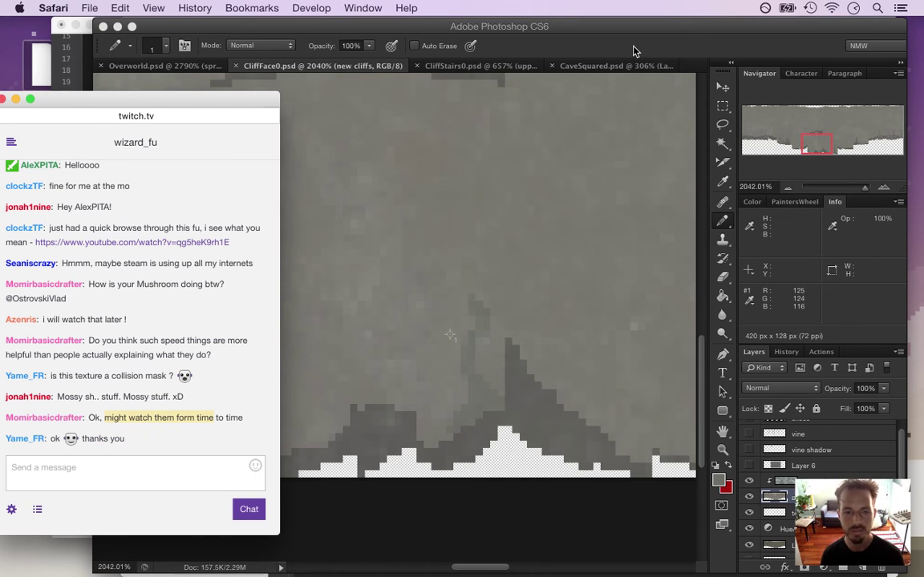
left_click(633, 50)
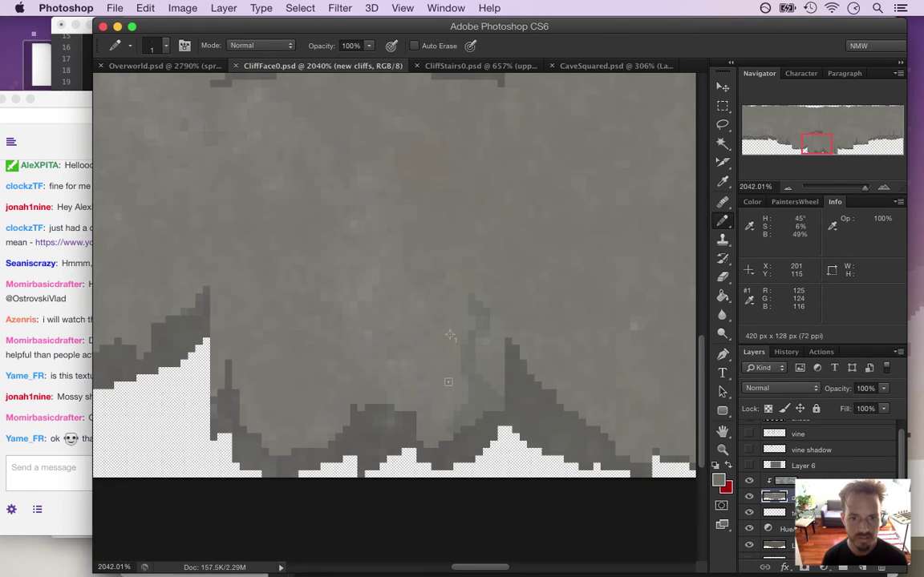
Step: Pencil more thin vertical cracks across the left half of the central outcrop on the new cliffs layer and save CliffFace0.psd
left_click(439, 381)
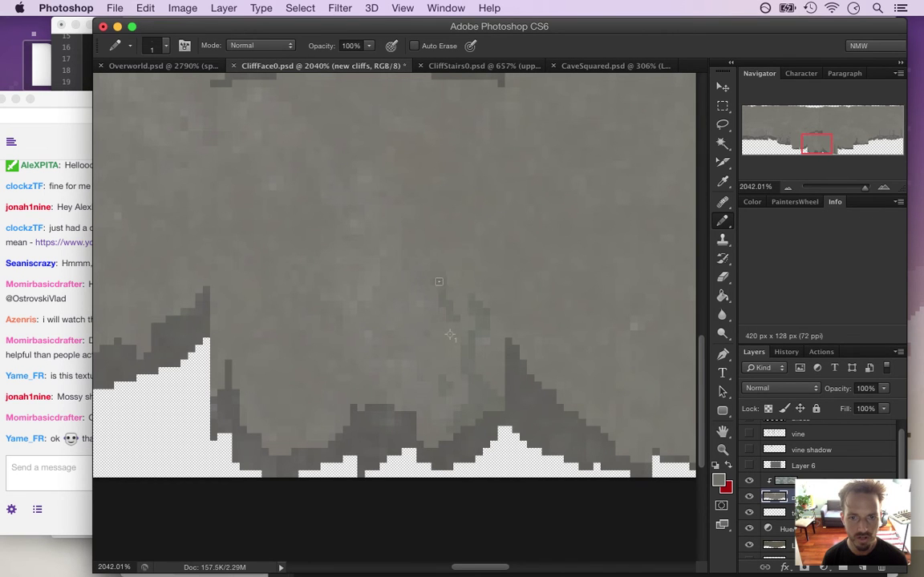
left_click_drag(439, 269, 435, 238)
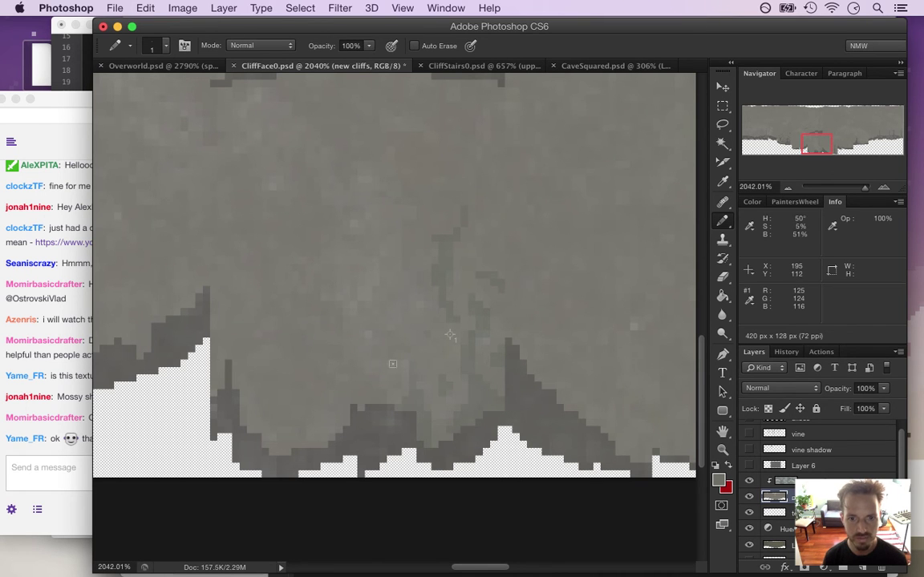
left_click_drag(401, 343, 422, 306)
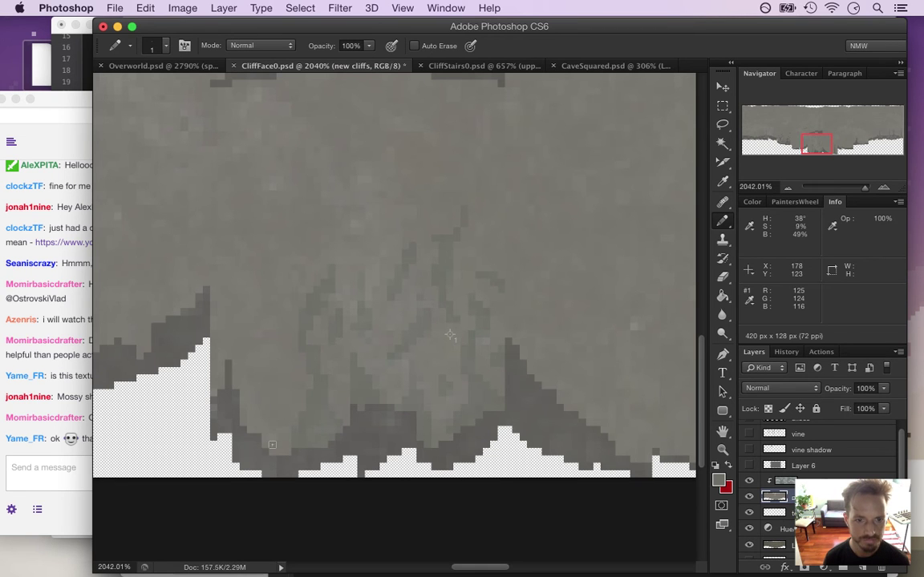
left_click(253, 300)
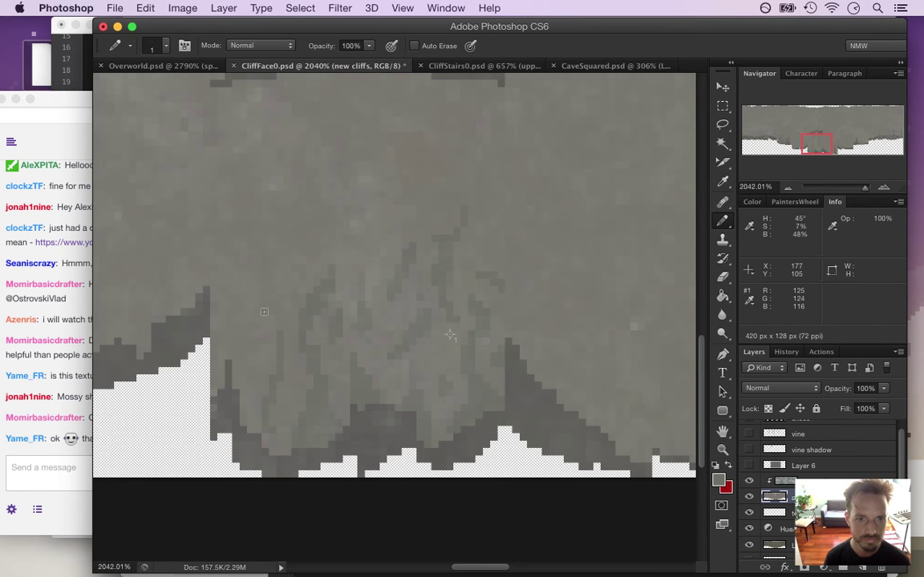
key("super+z")
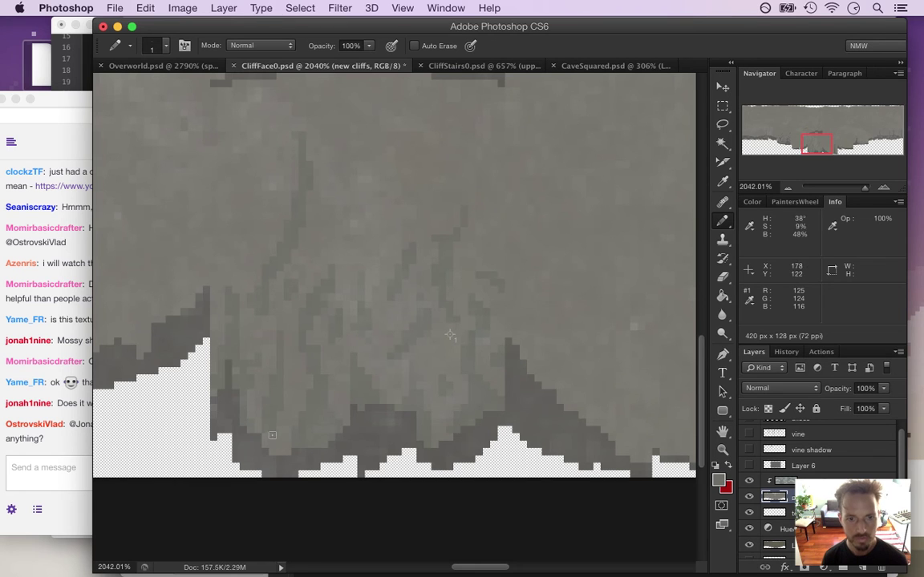
key("super+s")
Step: Export the cliff image for web as a transparent PNG-24, replacing the existing CliffFace0.png
left_click_drag(327, 302, 275, 334)
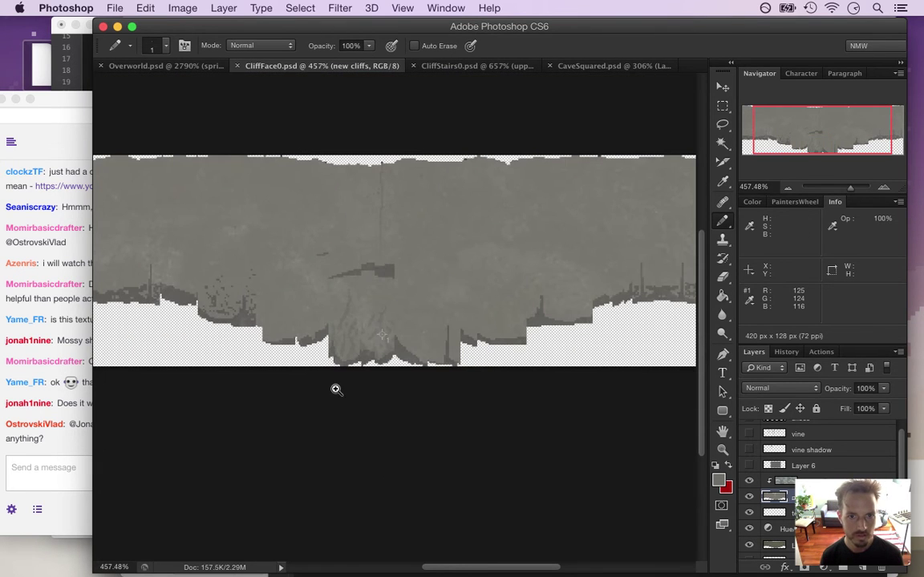
left_click(113, 7)
left_click(192, 205)
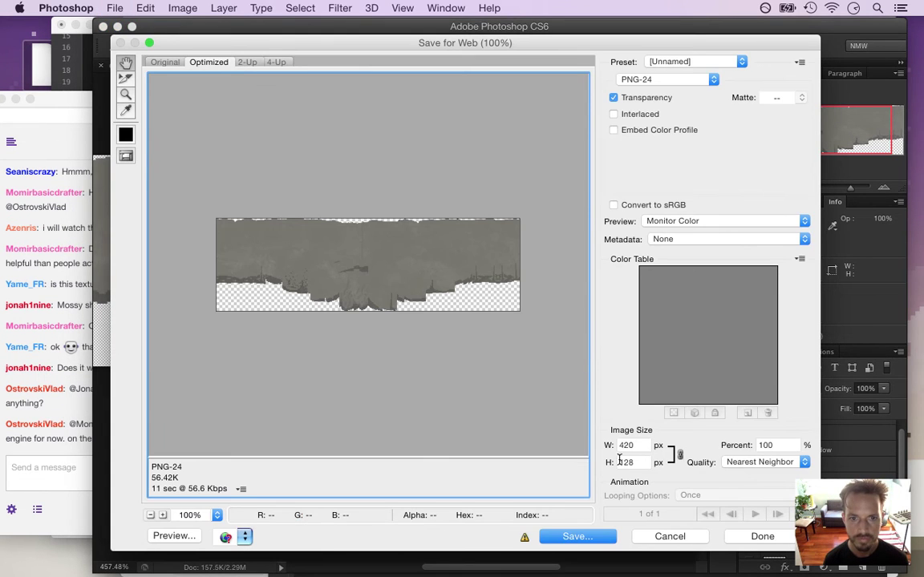
left_click(591, 538)
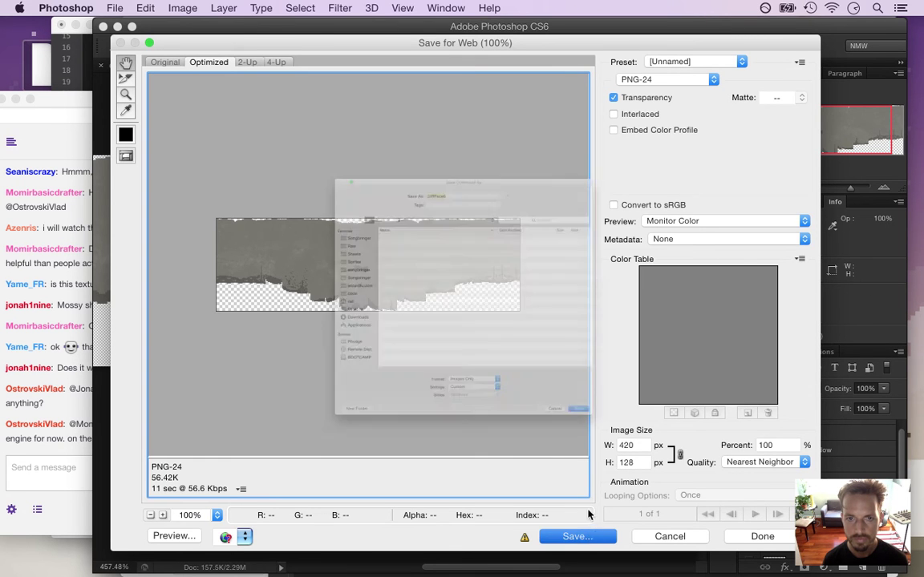
left_click(739, 559)
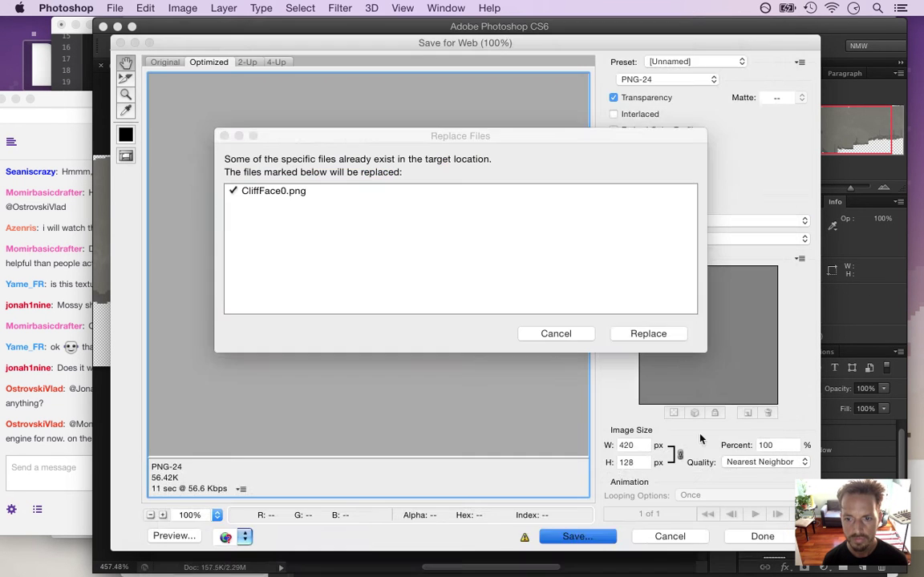
left_click(659, 337)
Step: Read the Twitch chat messages about speed coding, a viewer's engine and gameplay progress, and learning English from TV
left_click(29, 447)
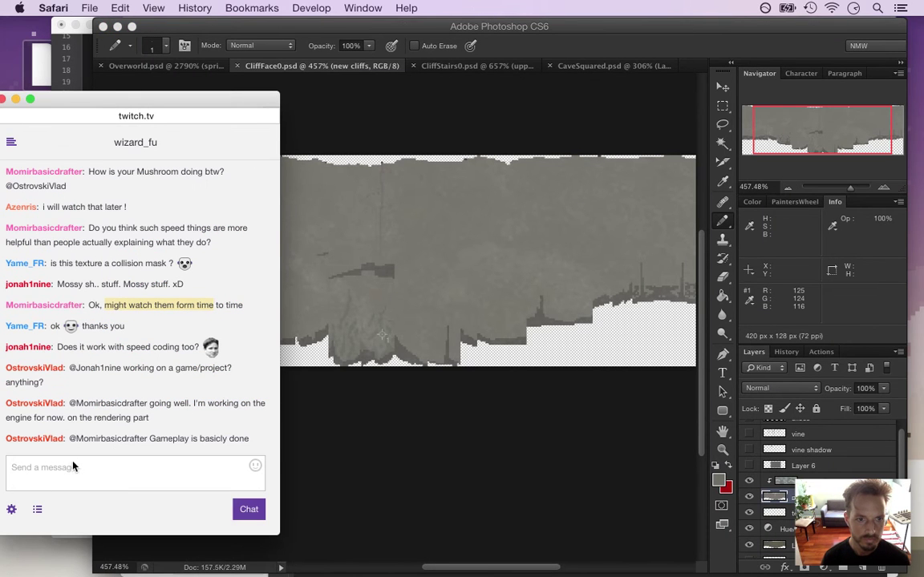
left_click_drag(78, 347, 189, 365)
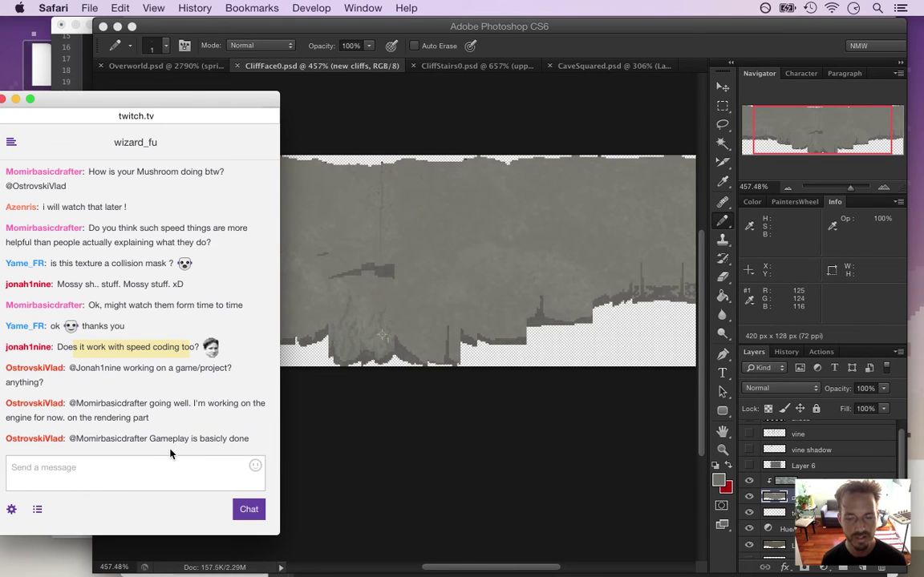
left_click(110, 354)
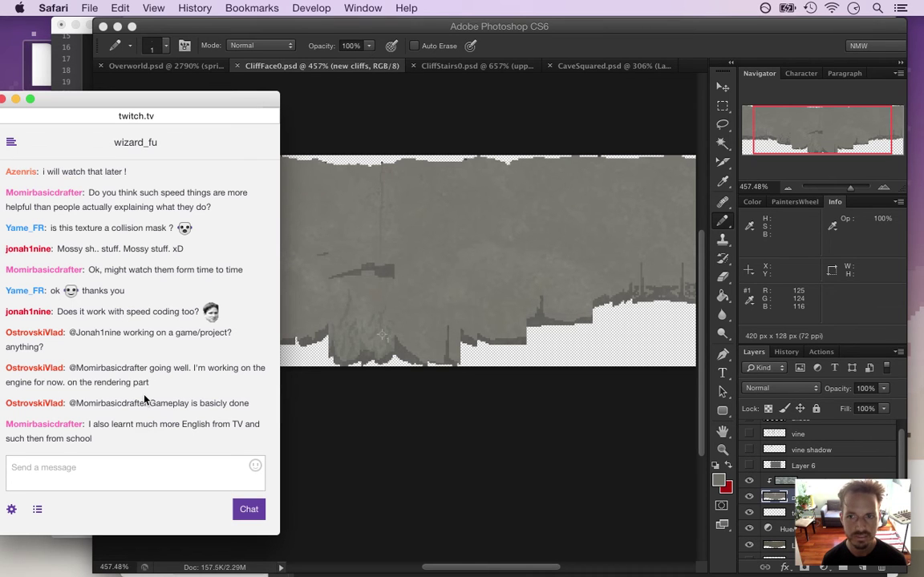
left_click_drag(98, 312, 142, 313)
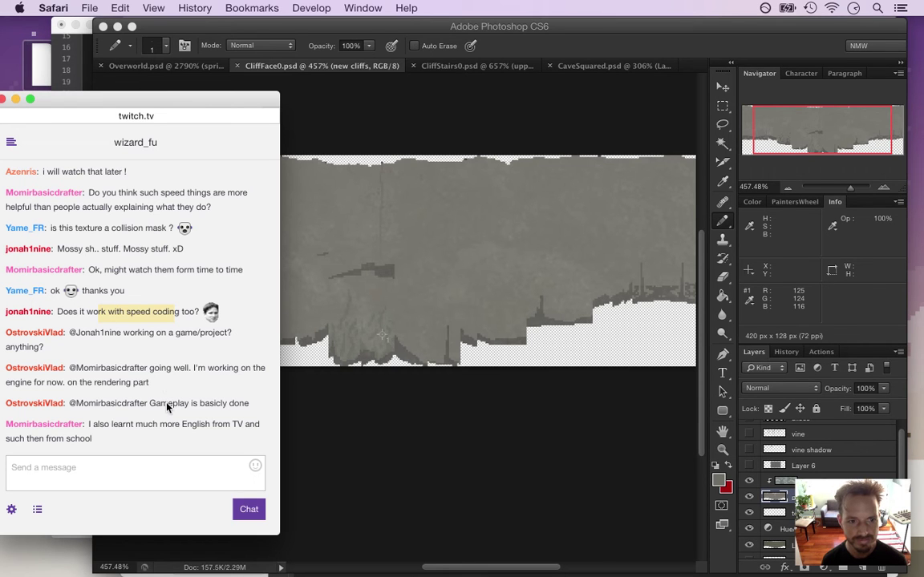
left_click_drag(126, 369, 212, 452)
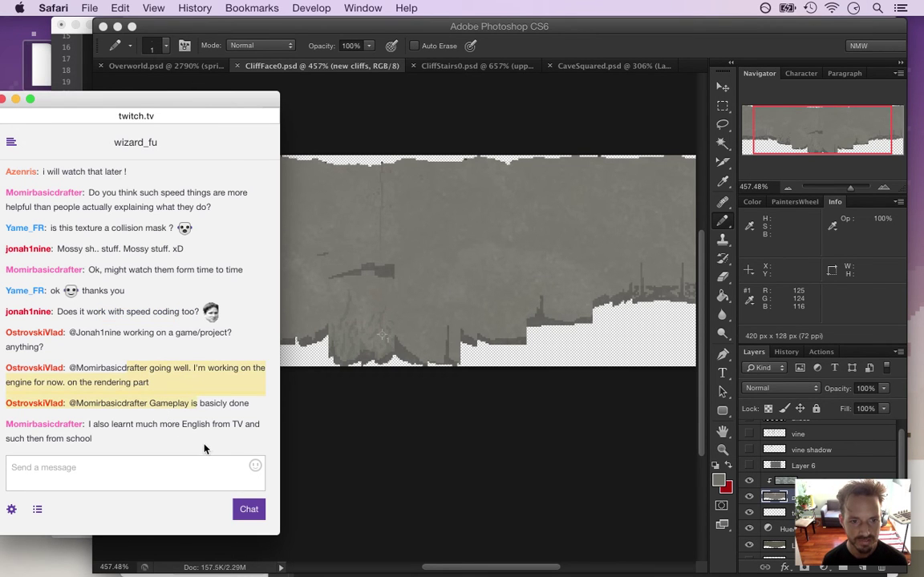
left_click(113, 426)
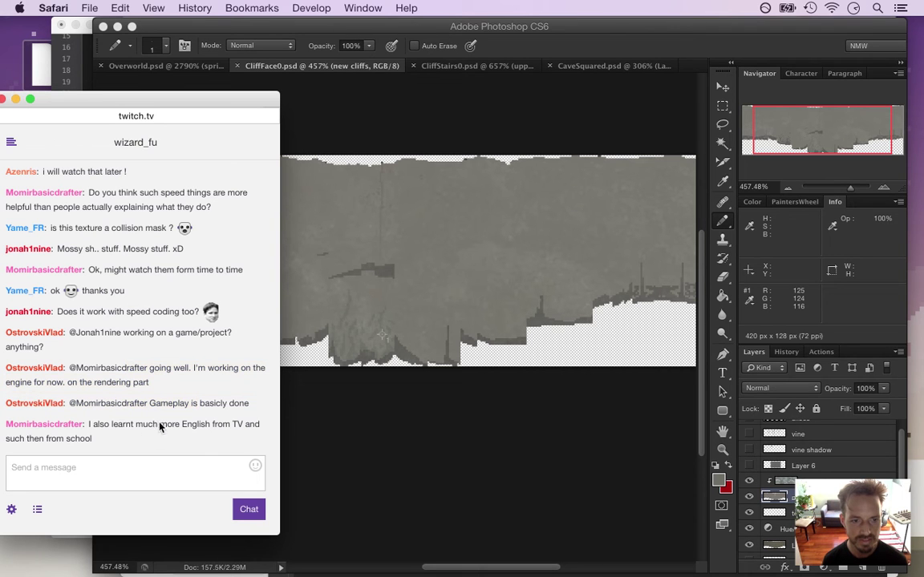
left_click_drag(135, 426, 174, 426)
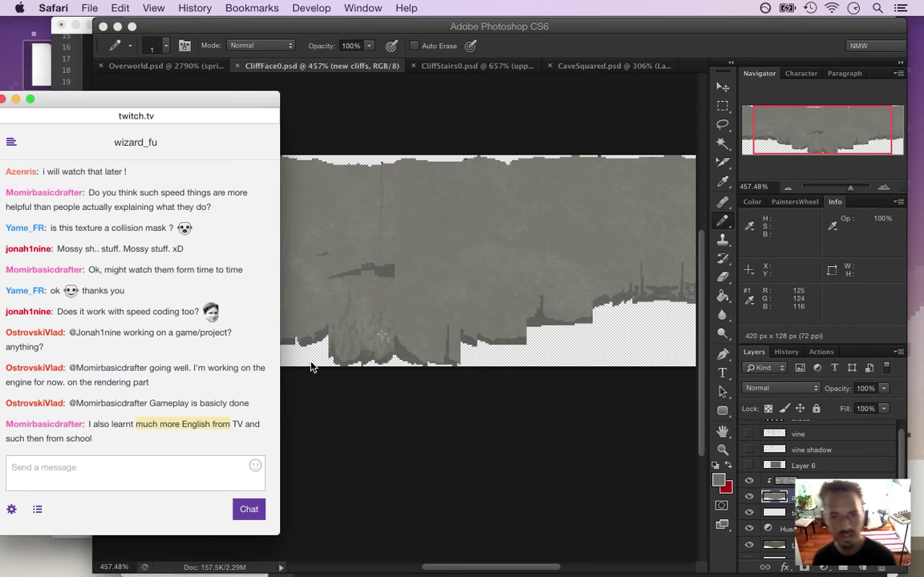
Step: Switch to Xcode and run Songbringer with the updated cliff image
key("super+Tab")
key("super+Tab")
key("super+r")
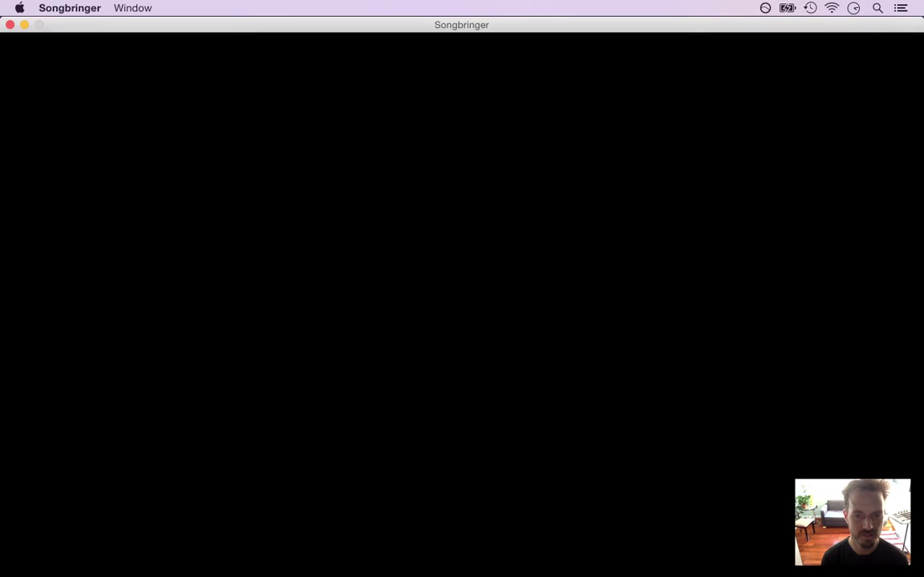
Step: Walk the character around the overworld area below the stairs to check the updated cliff face, and quit Songbringer
key("Up")
key("Left")
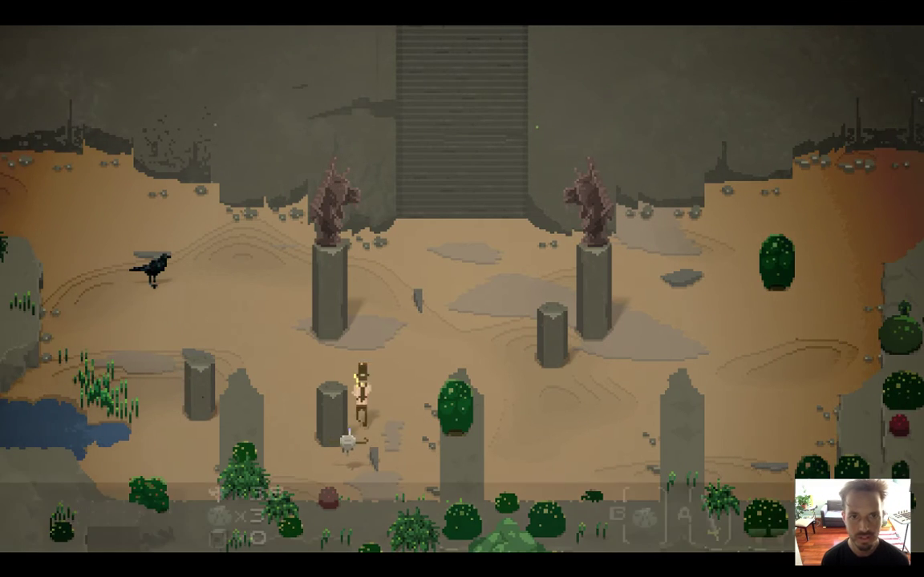
key("Up")
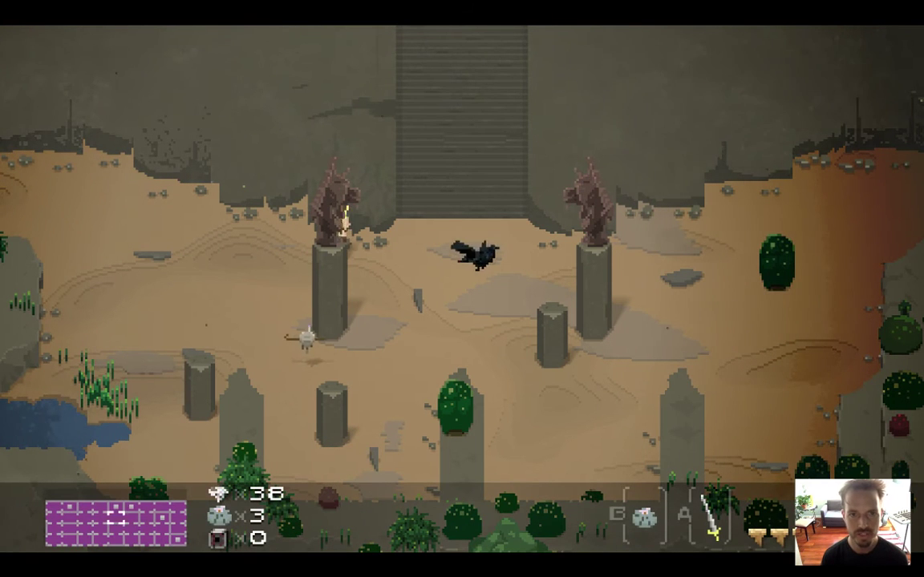
key("Left")
key("Right")
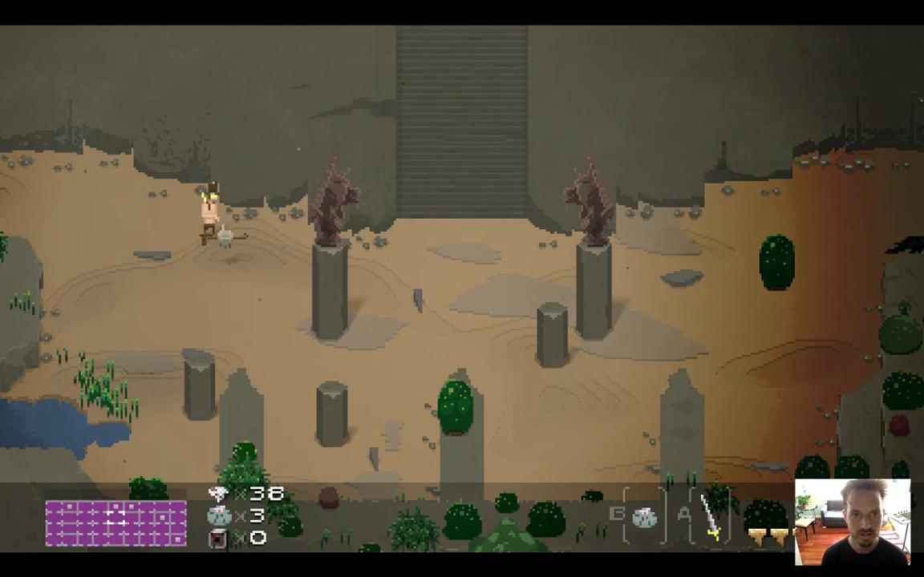
key("Down")
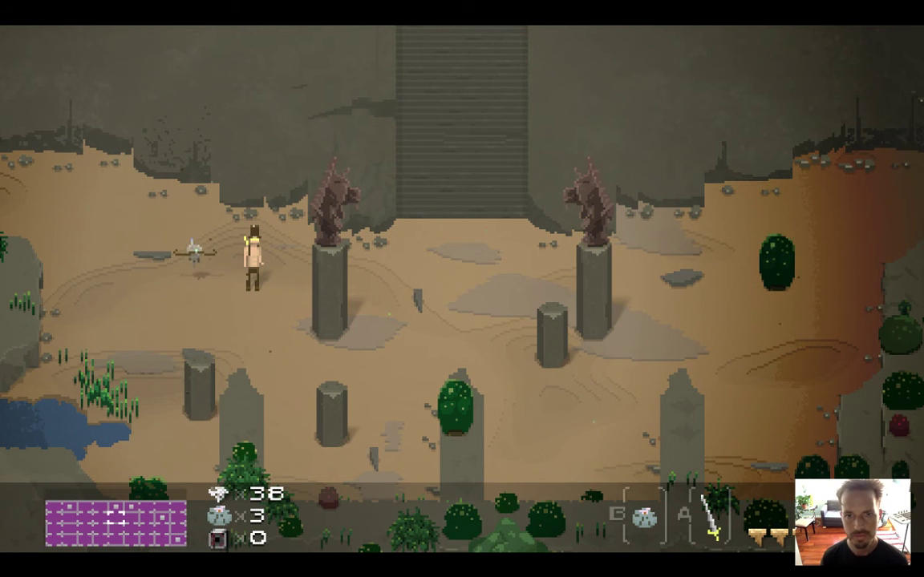
key("super+q")
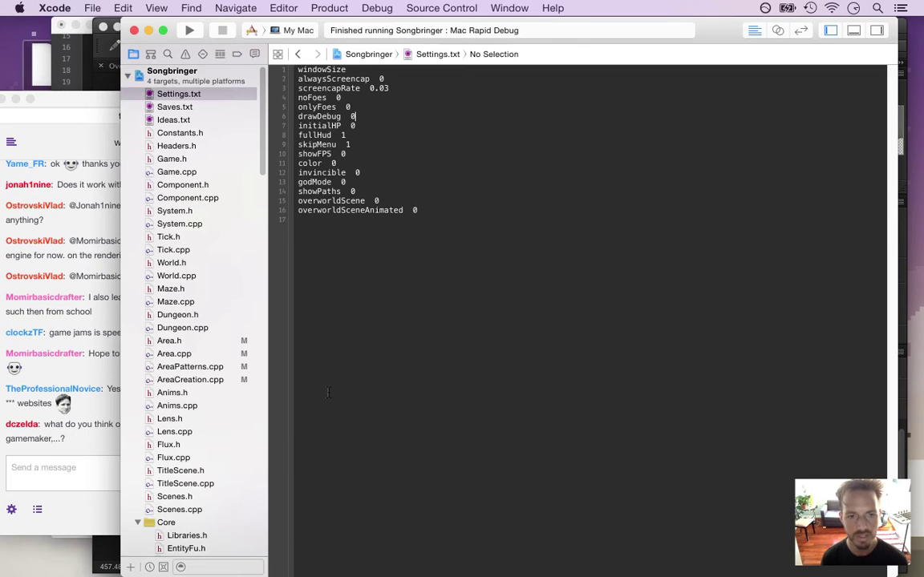
Step: Switch to the Twitch chat and read the messages about game jams as speed coding and JavaScript websites
left_click(69, 424)
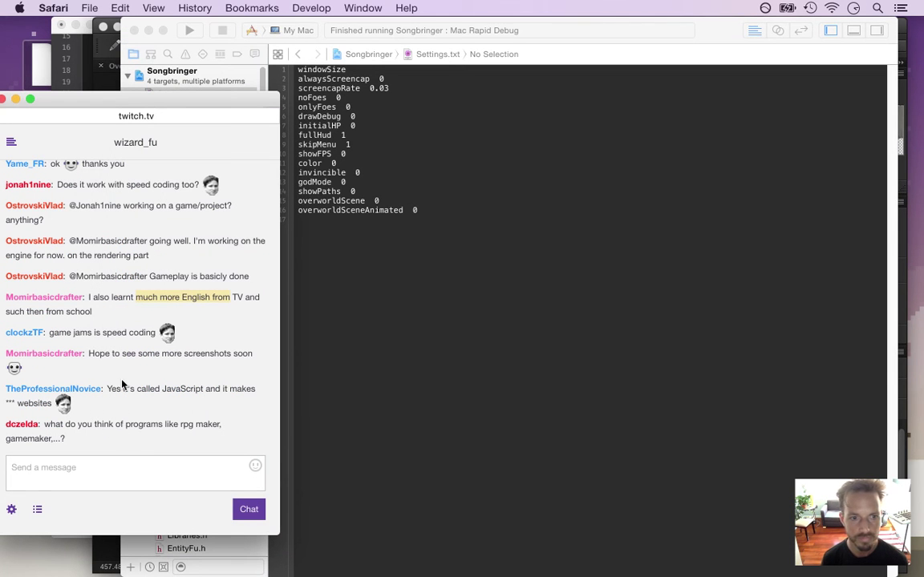
left_click_drag(73, 332, 138, 334)
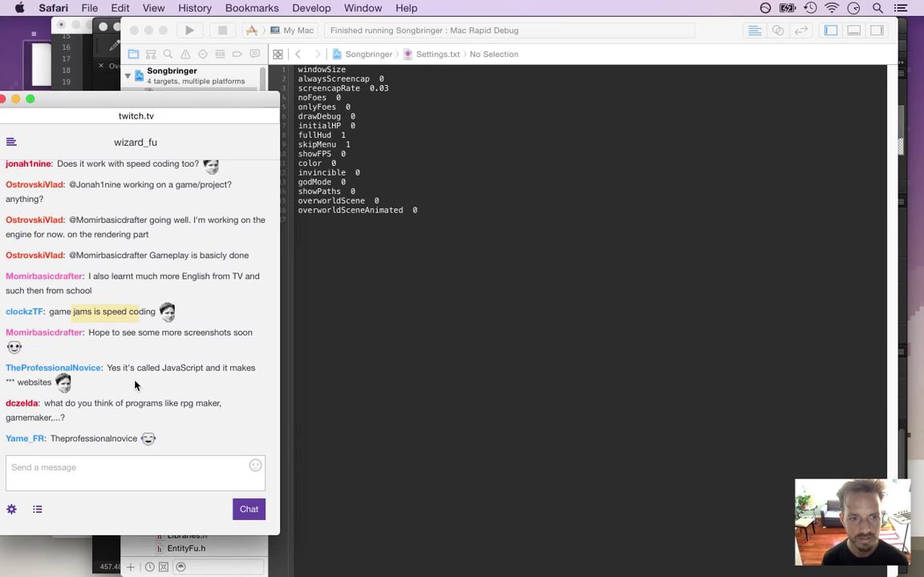
left_click_drag(125, 373, 147, 407)
left_click(148, 411)
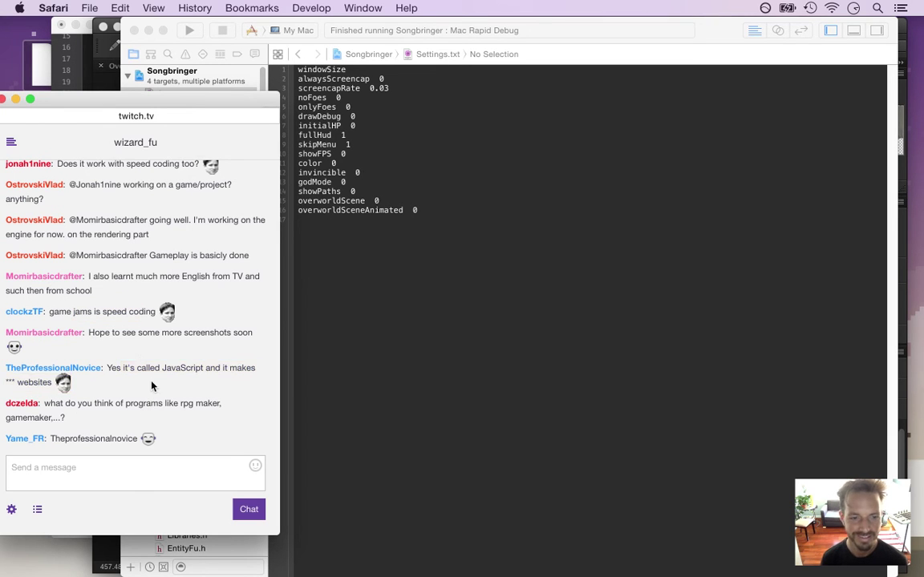
Step: Read the chat question about RPG Maker and GameMaker and the reply about applying for a bursary while making a small game
left_click_drag(51, 403, 143, 414)
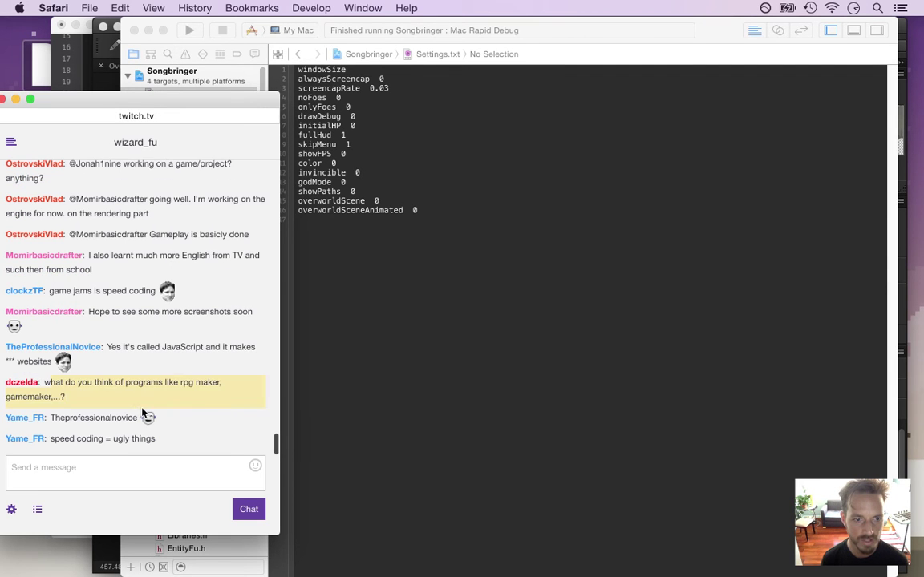
left_click_drag(90, 364, 120, 390)
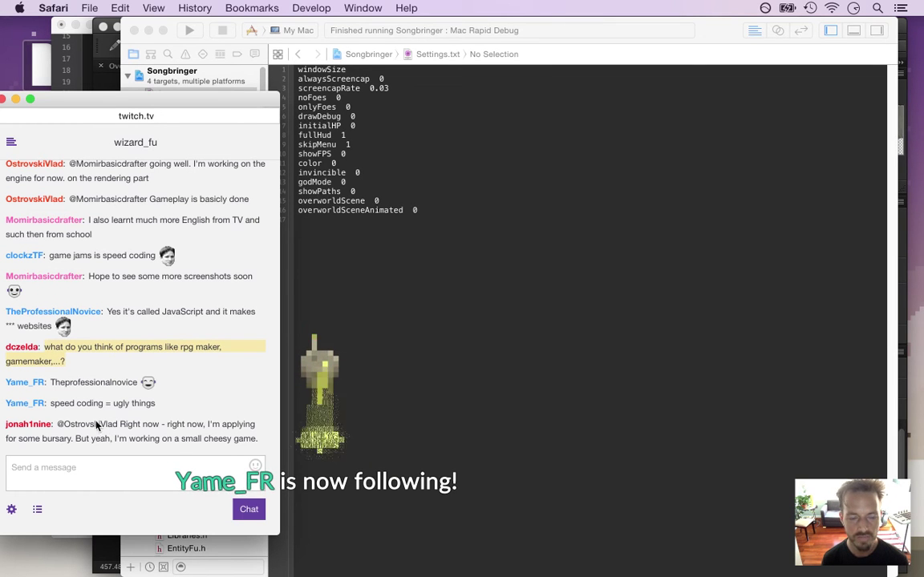
left_click(29, 362)
left_click_drag(10, 362, 53, 363)
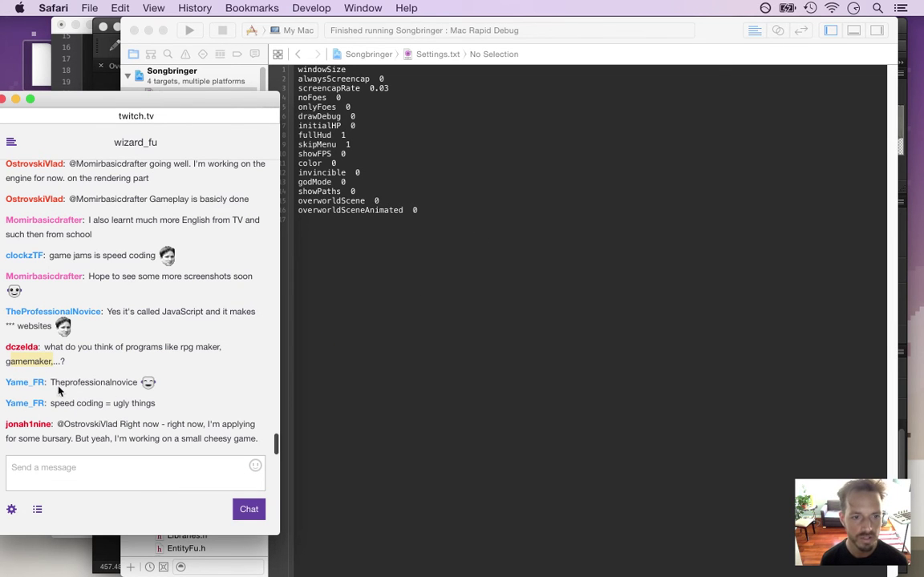
left_click(76, 363)
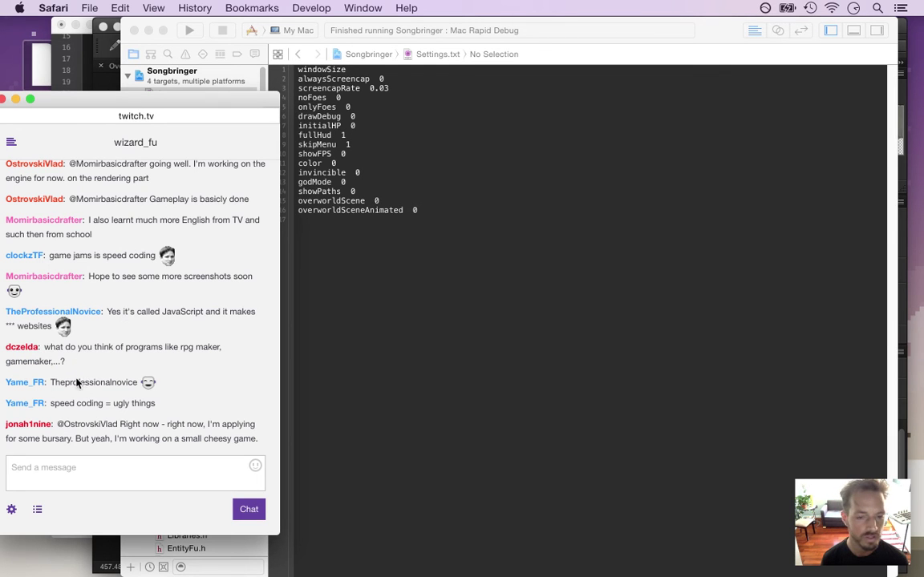
left_click_drag(57, 347, 75, 364)
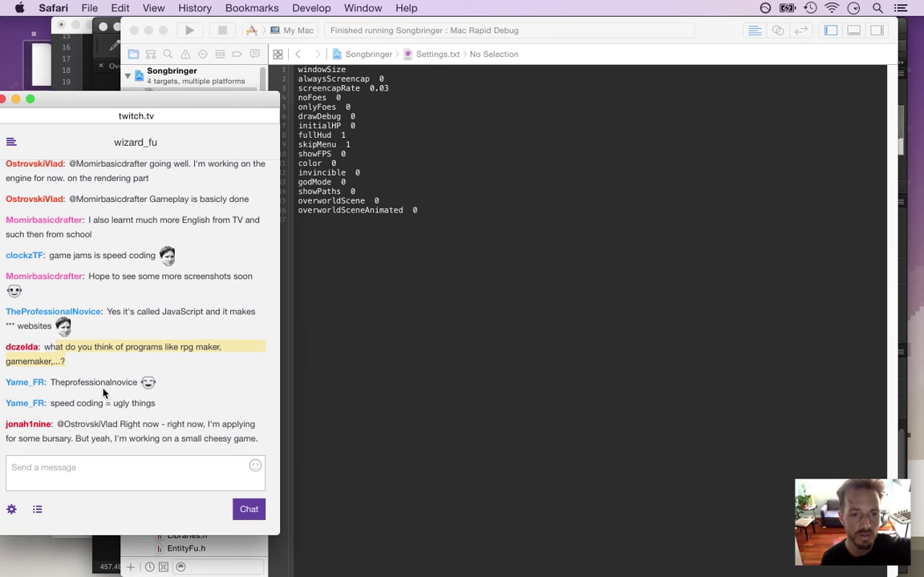
left_click(98, 386)
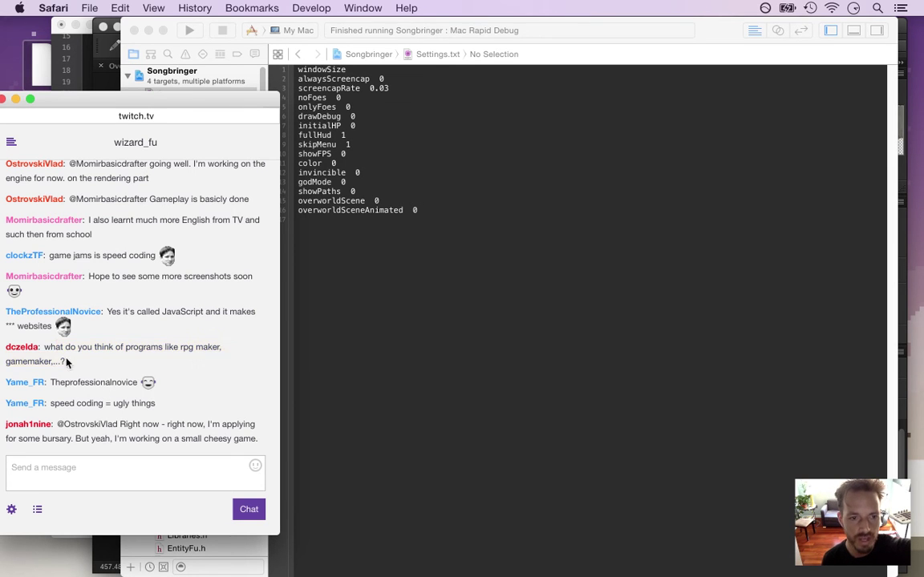
left_click_drag(7, 363, 82, 368)
left_click(85, 368)
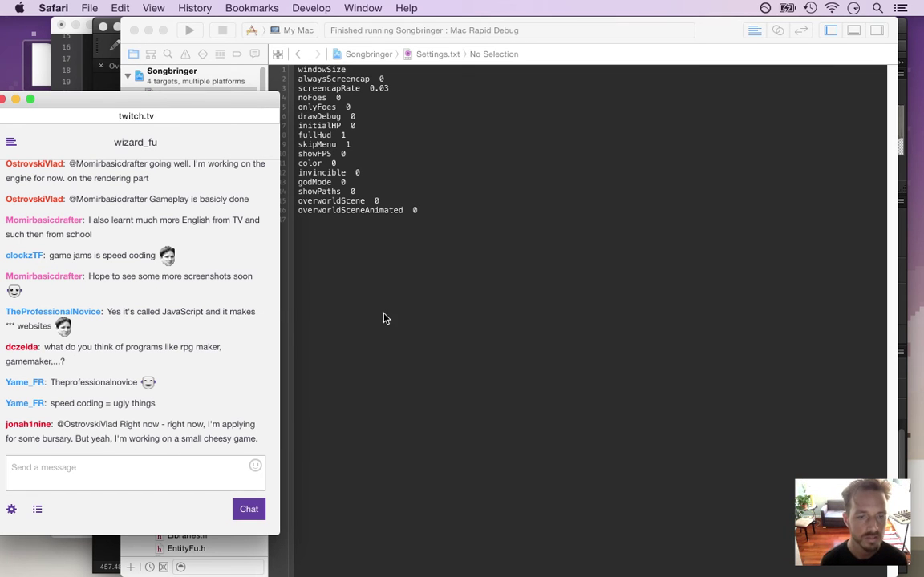
left_click_drag(16, 361, 53, 363)
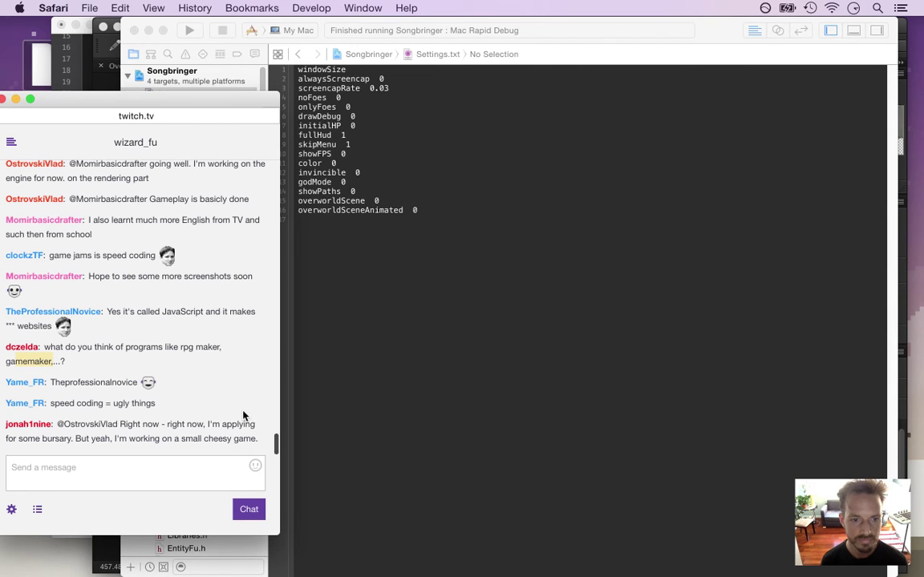
left_click_drag(101, 424, 194, 447)
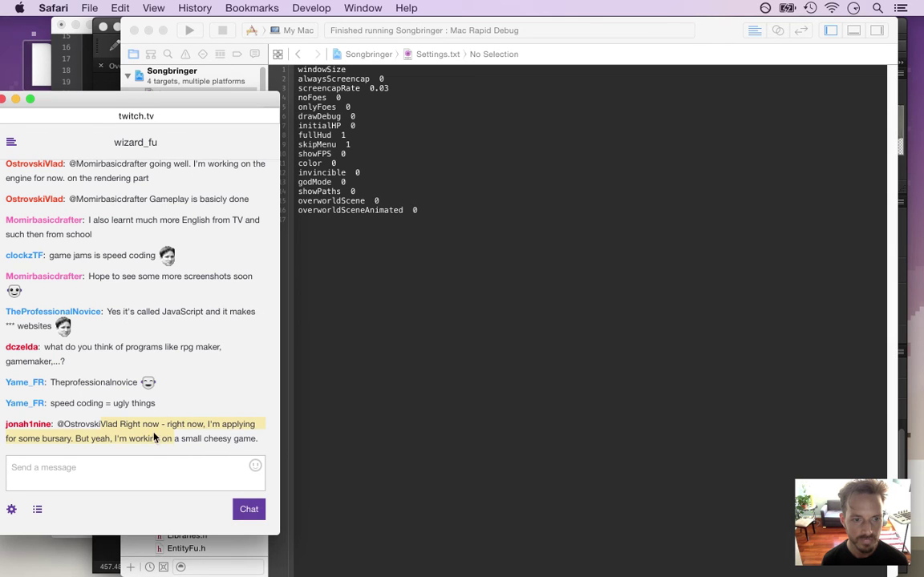
left_click(82, 438)
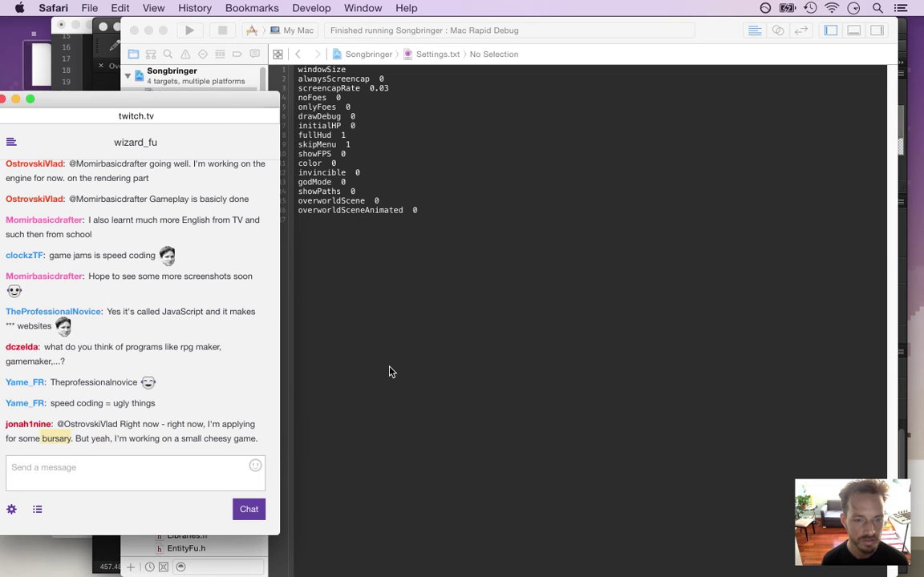
Step: Switch to Photoshop and touch up the central outcrop's long crack with the clipped texture layer temporarily hidden, saving CliffFace0.psd
left_click(370, 289)
key("super+Tab")
key("super+Tab")
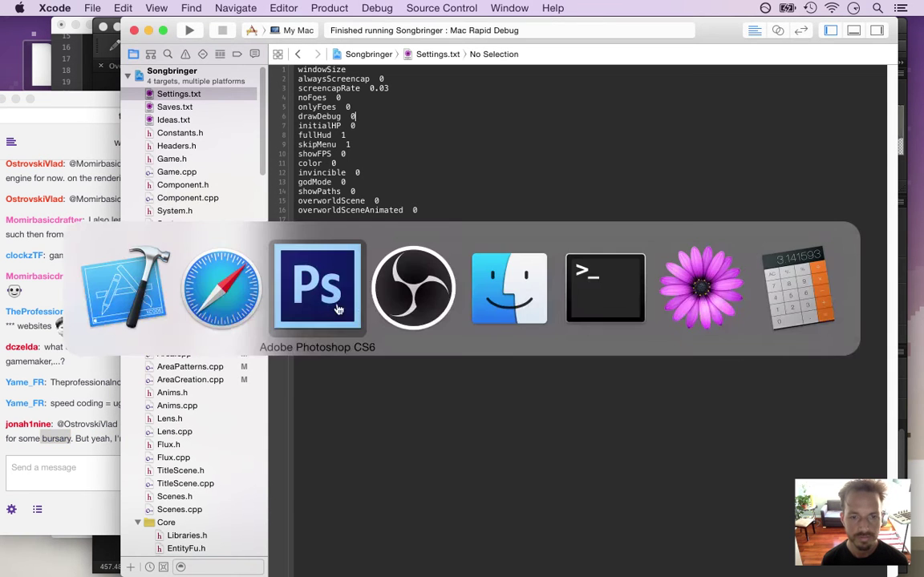
left_click_drag(303, 326, 461, 301)
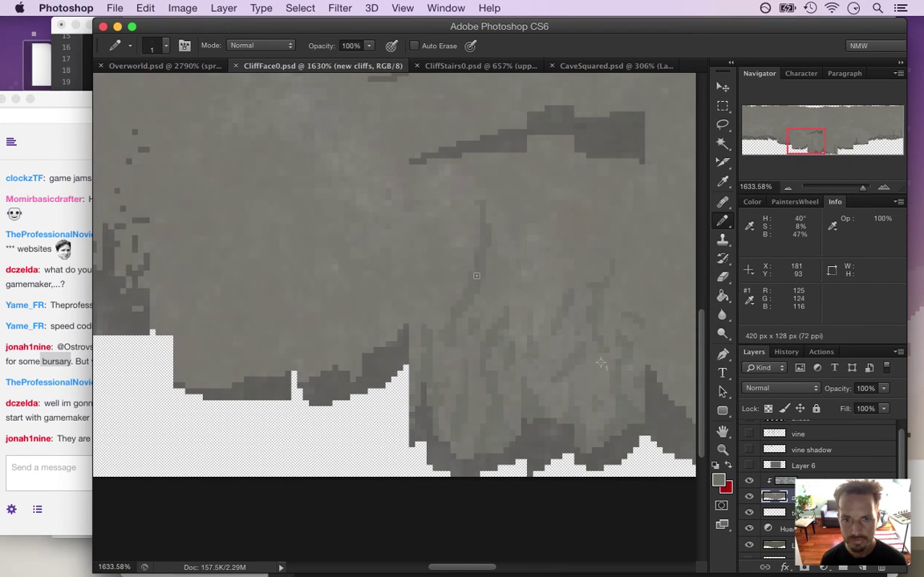
left_click(749, 481)
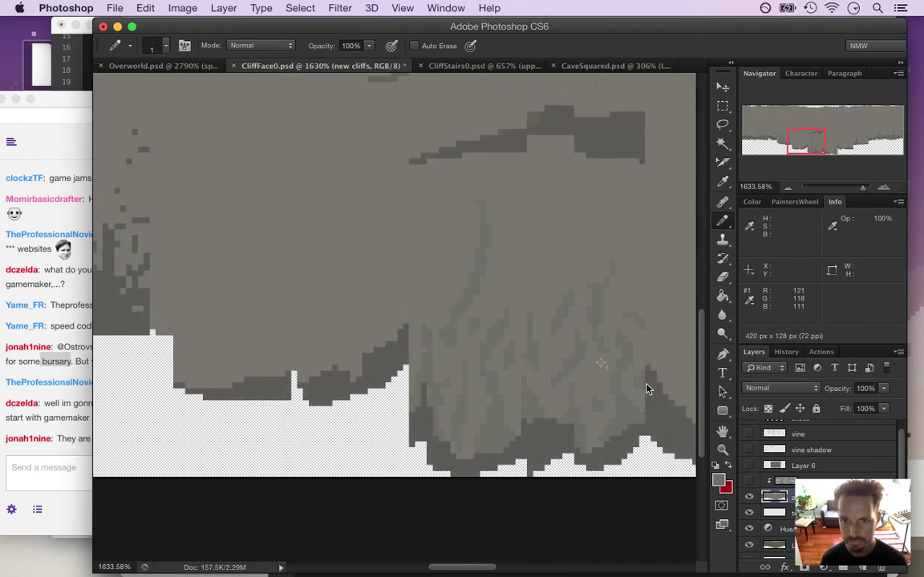
key("i")
key("b")
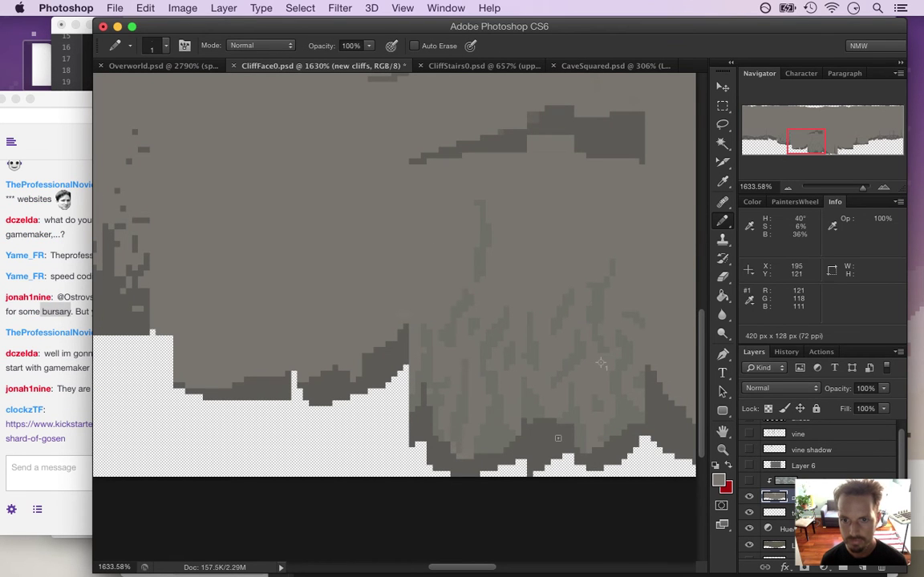
key("super+s")
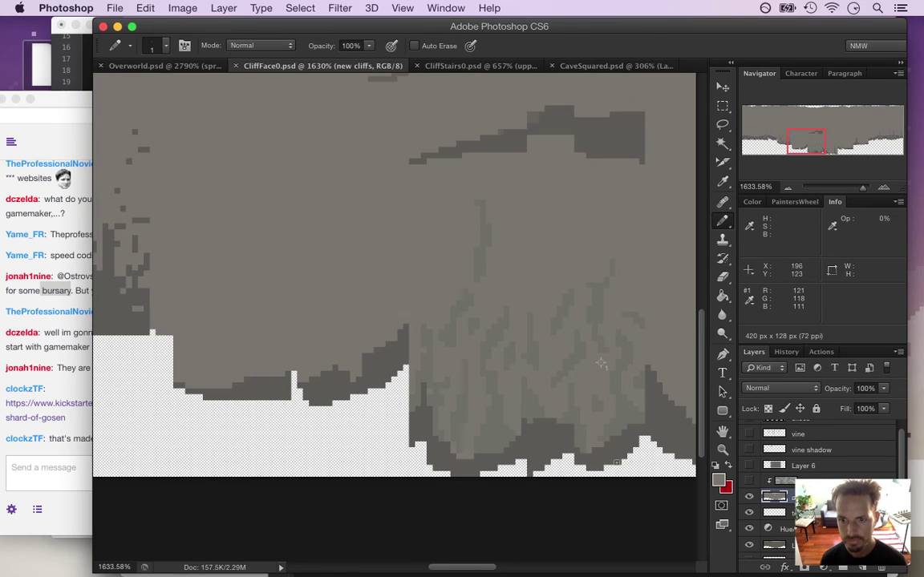
left_click(748, 482)
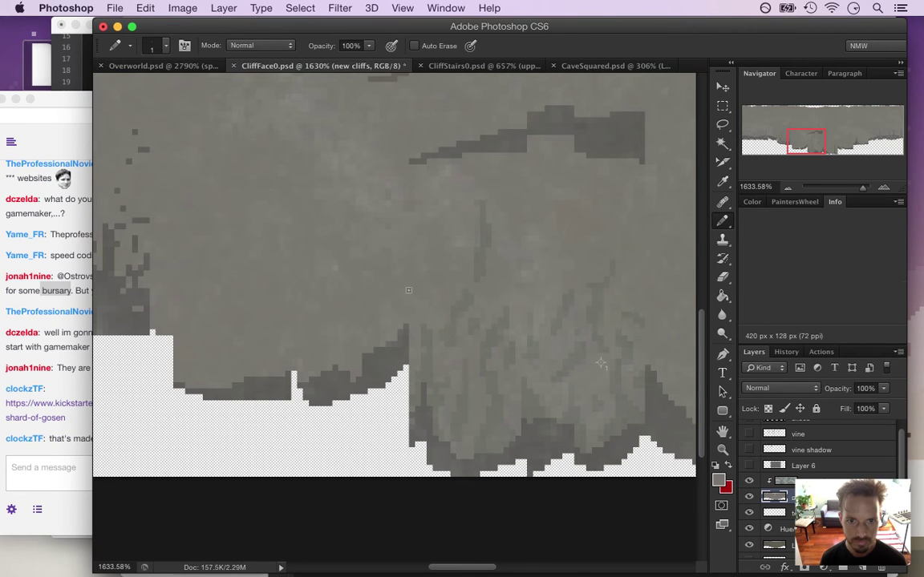
Step: Show Overworld.psd, and read the Twitch chat messages about starting to code with GameMaker and avoiding Eclipse
left_click(183, 67)
left_click(86, 393)
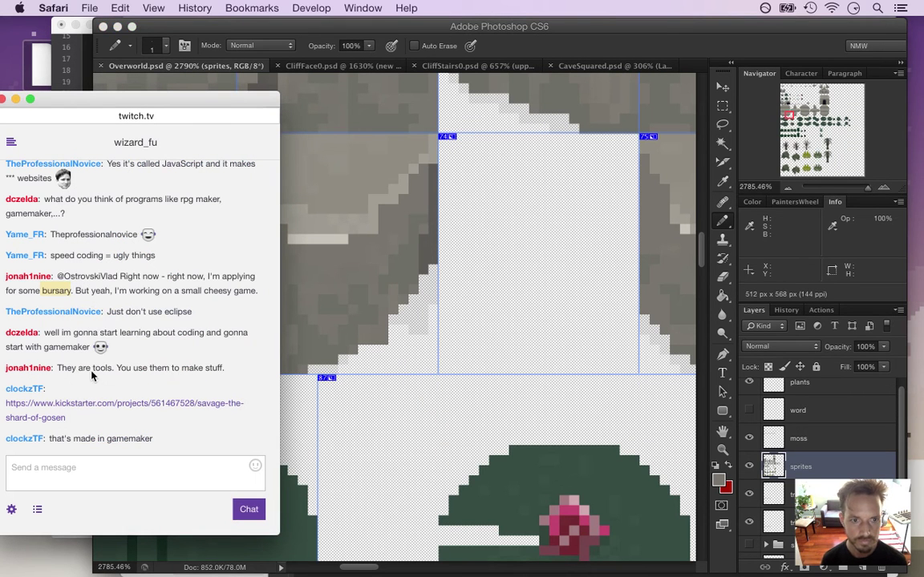
left_click_drag(54, 337, 90, 347)
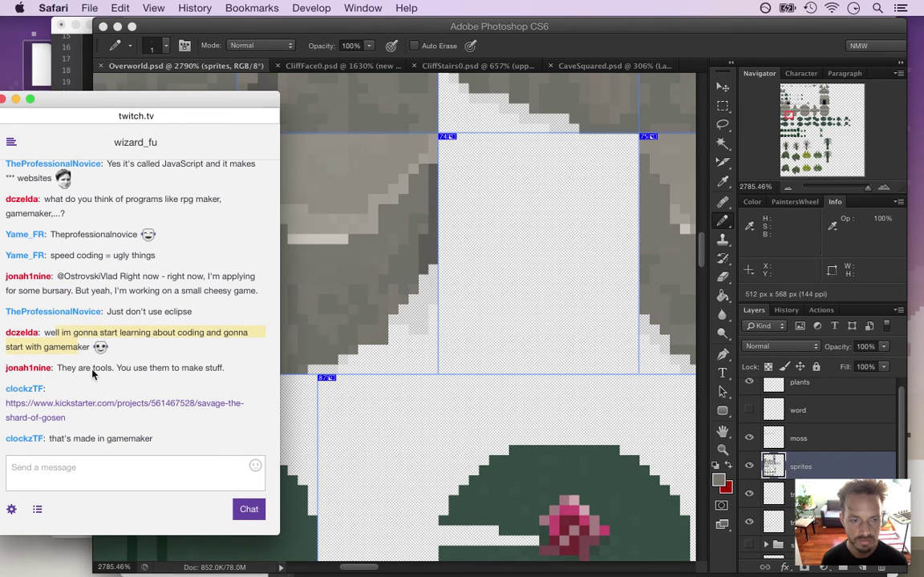
left_click(121, 312)
left_click_drag(192, 311, 117, 311)
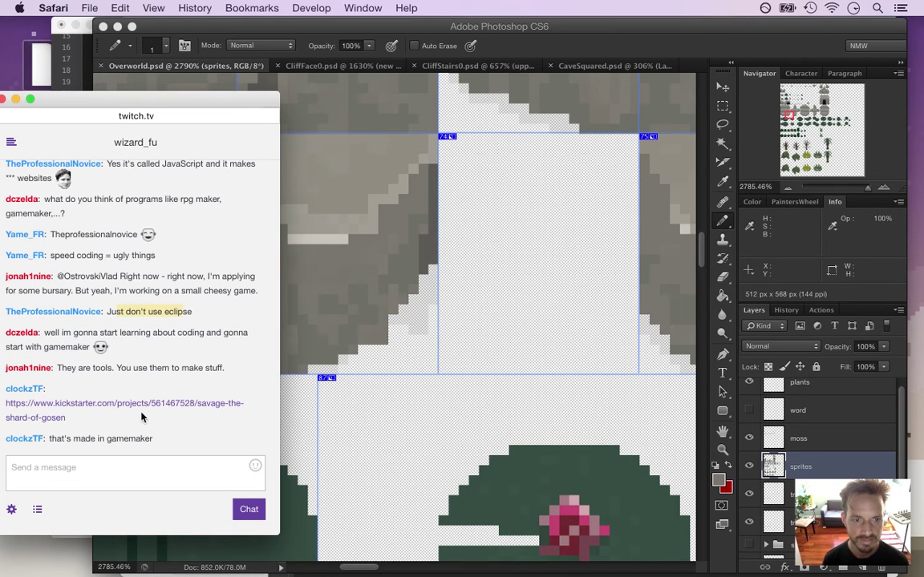
Step: Open the Savage: The Shard of Gosen Kickstarter link from the chat in a new window and show its Campaign section
right_click(163, 409)
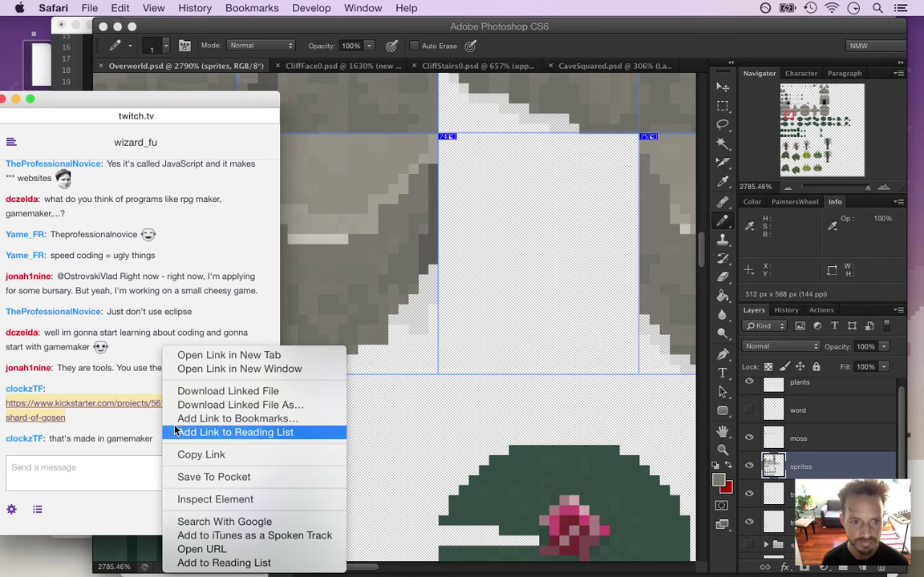
left_click(230, 370)
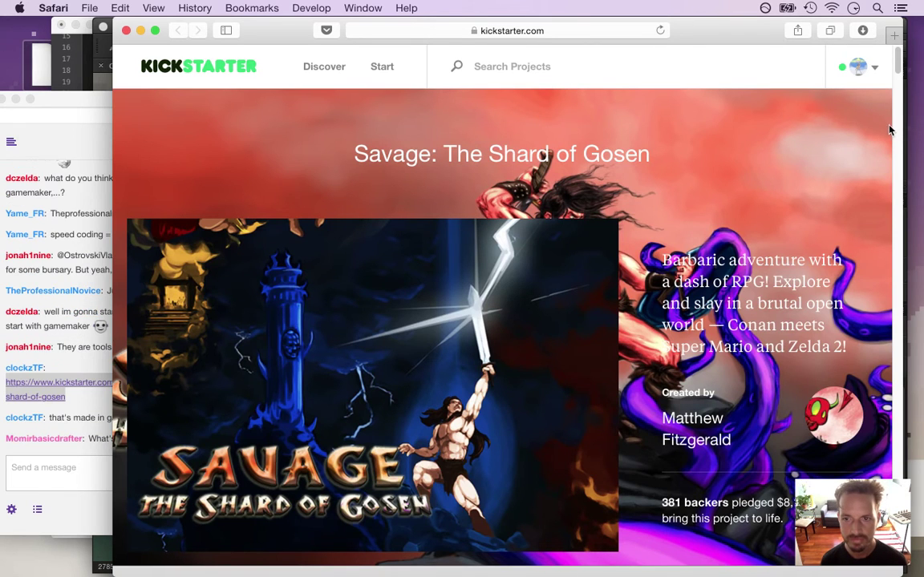
scroll(901, 68, "down", 5)
scroll(902, 86, "down", 3)
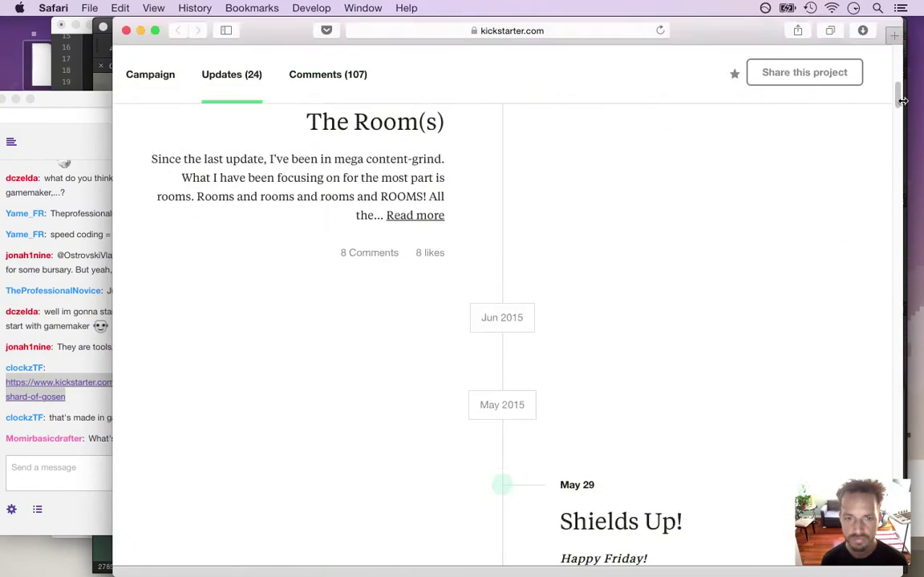
scroll(898, 93, "up", 2)
left_click(159, 190)
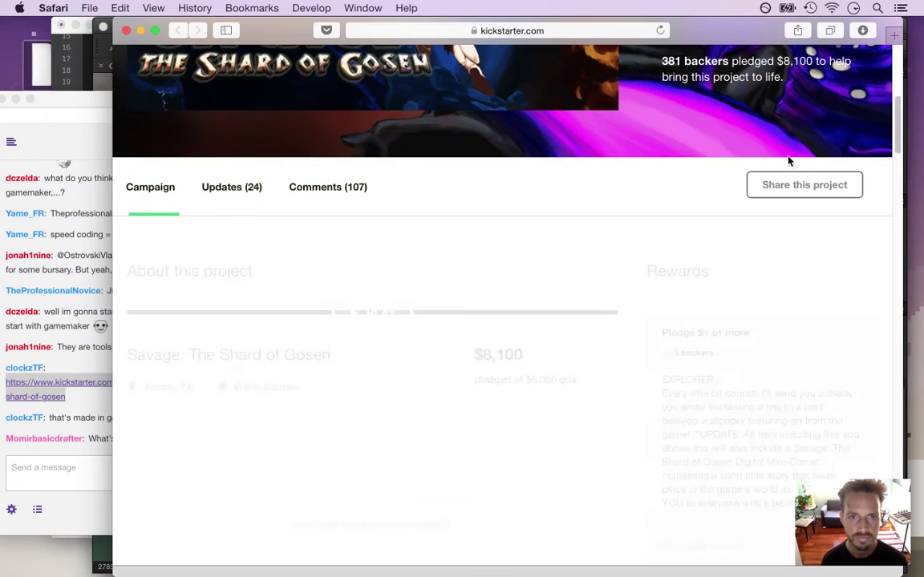
Step: Look through the Savage: The Shard of Gosen campaign page down to its FAQ, and close the Kickstarter window
scroll(905, 144, "down", 3)
left_click_drag(899, 121, 879, 62)
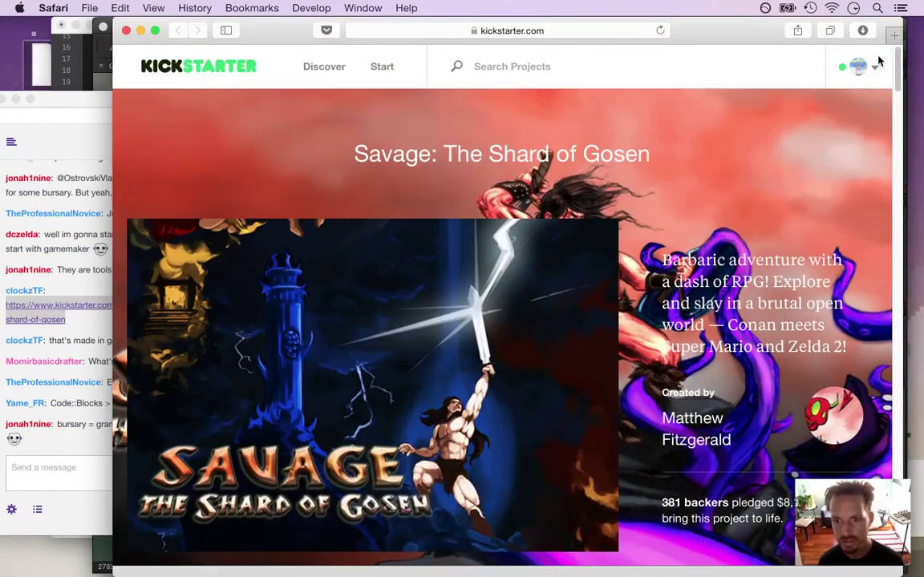
left_click_drag(880, 62, 903, 445)
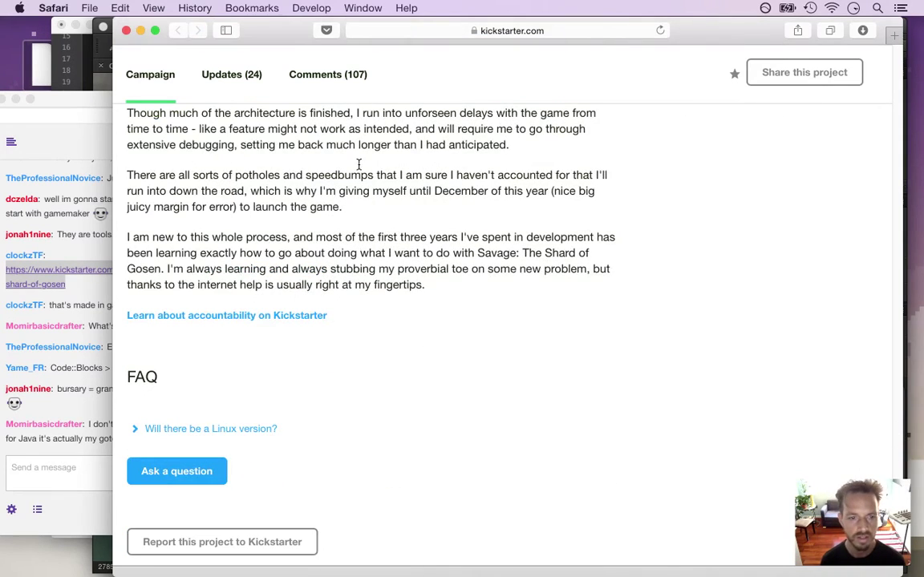
key("super+w")
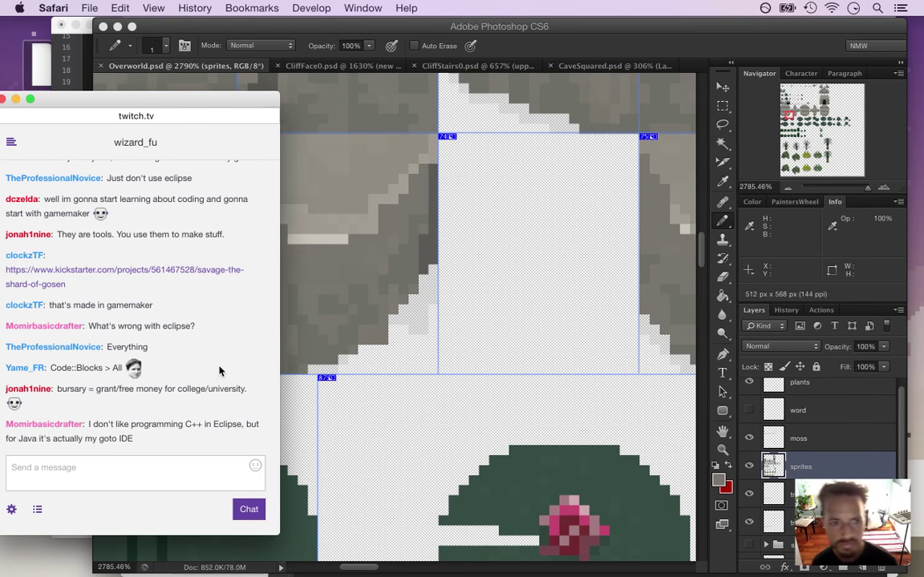
Step: Read the Twitch chat messages about what is wrong with Eclipse and what a bursary is
left_click_drag(109, 325, 196, 327)
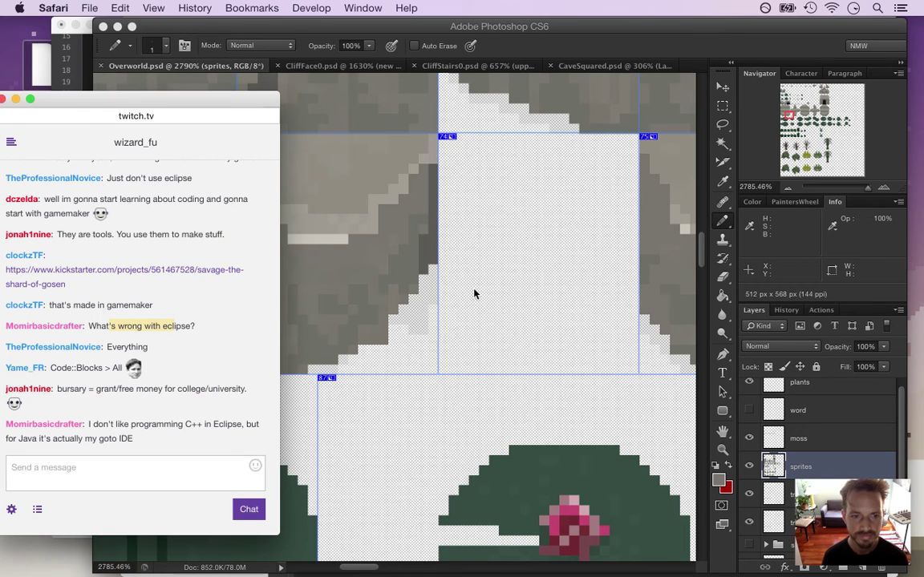
left_click_drag(75, 389, 180, 392)
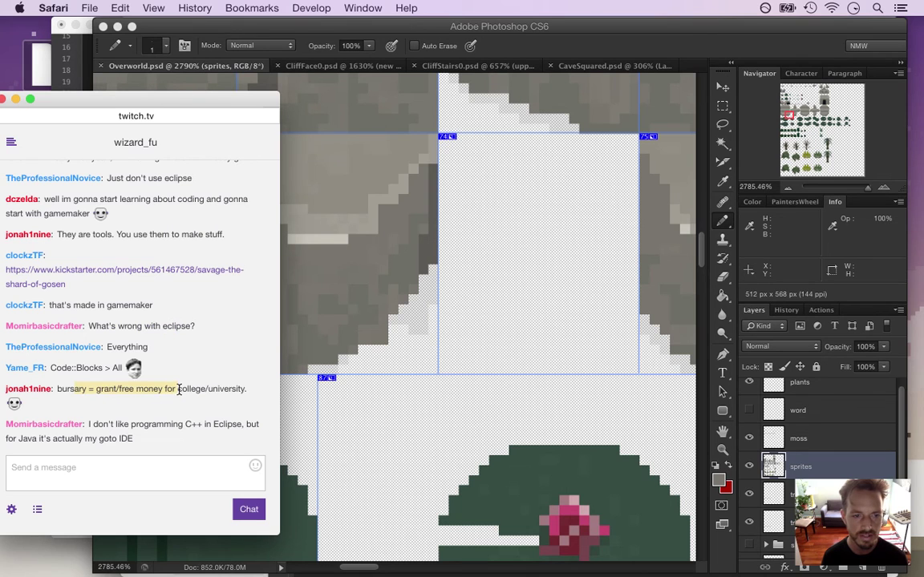
left_click(90, 397)
left_click_drag(64, 389, 91, 414)
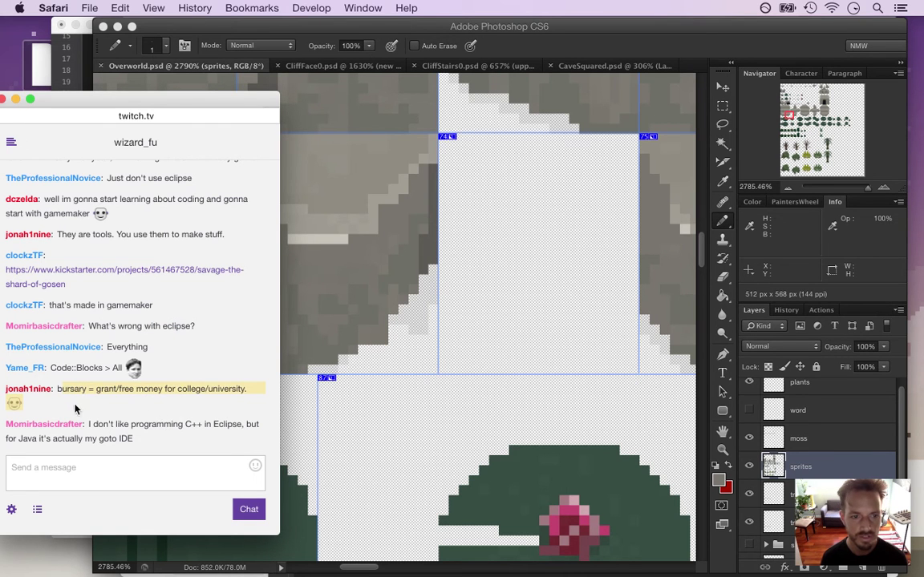
left_click(76, 337)
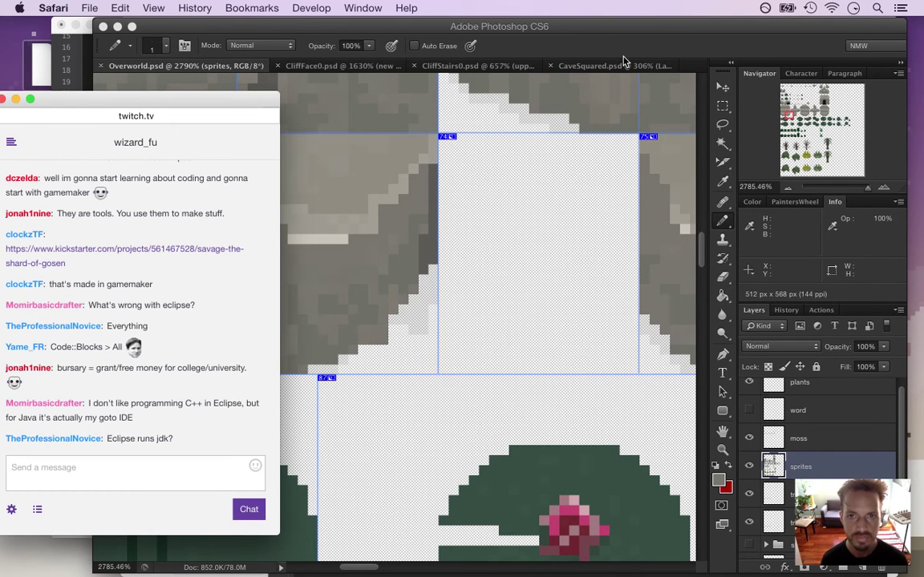
Step: Sample the grey rock colour from Overworld.psd and pencil fine cracks beside the central outcrop's left edge in CliffFace0.psd
left_click(584, 34)
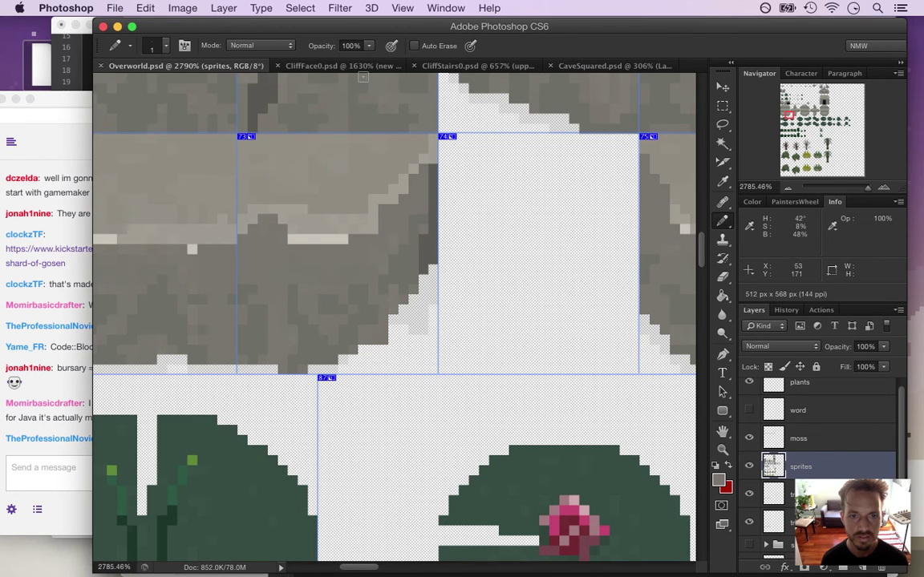
left_click(356, 66)
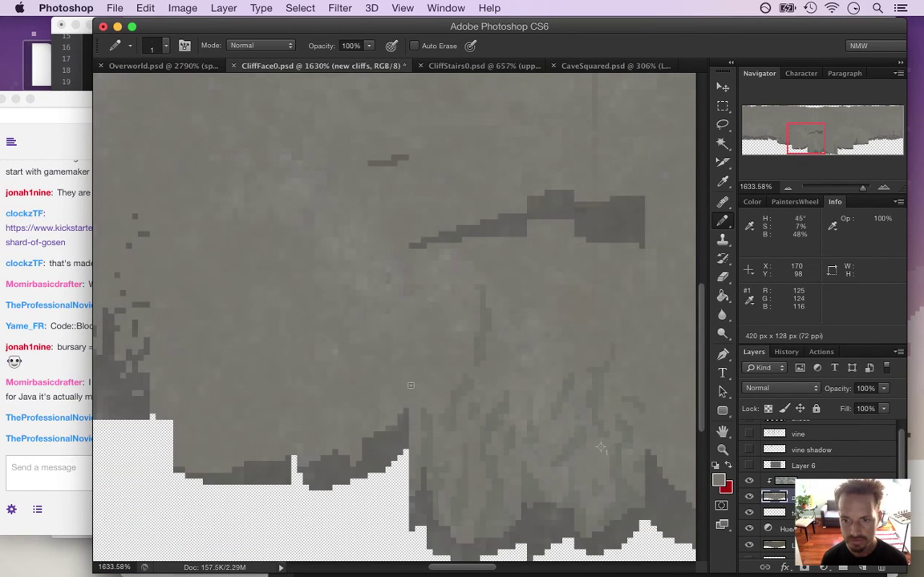
left_click(166, 66)
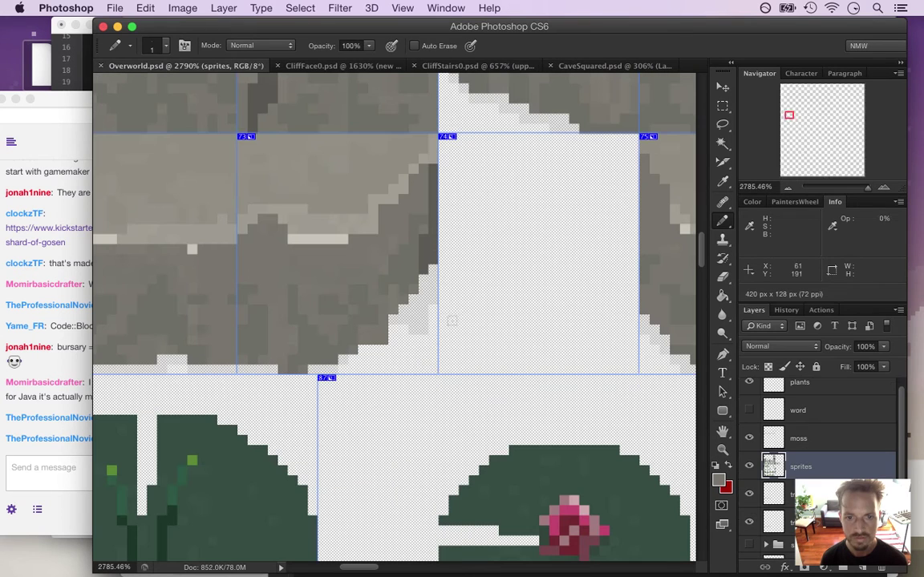
key("i")
left_click(363, 237)
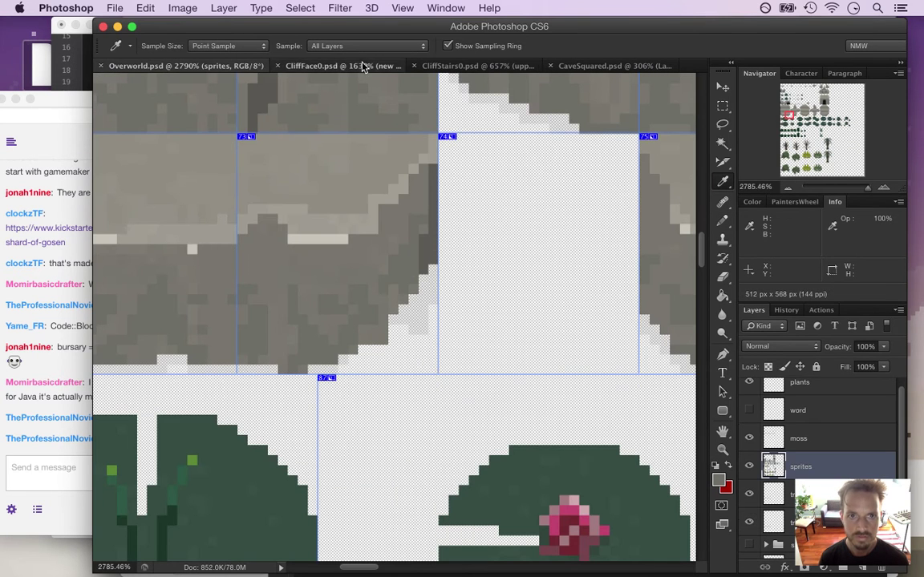
left_click(358, 66)
key("b")
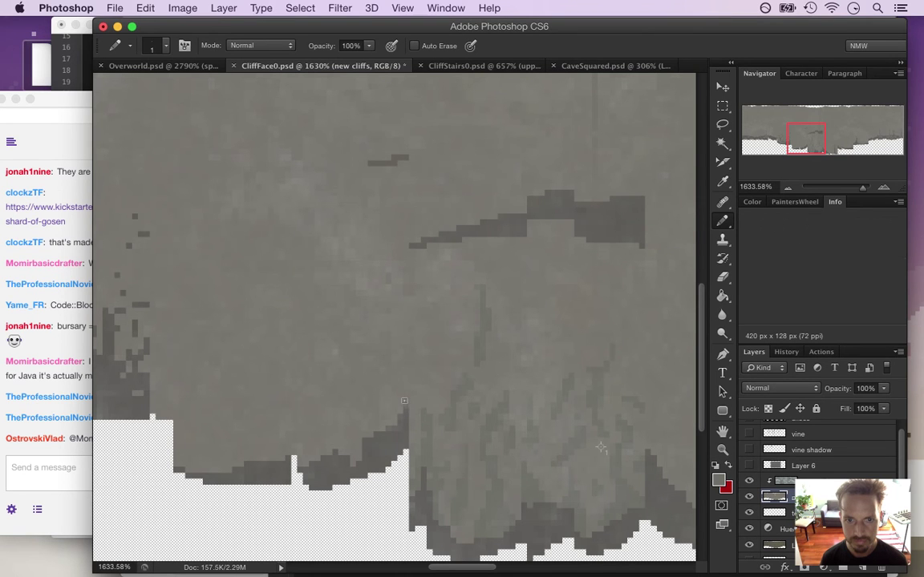
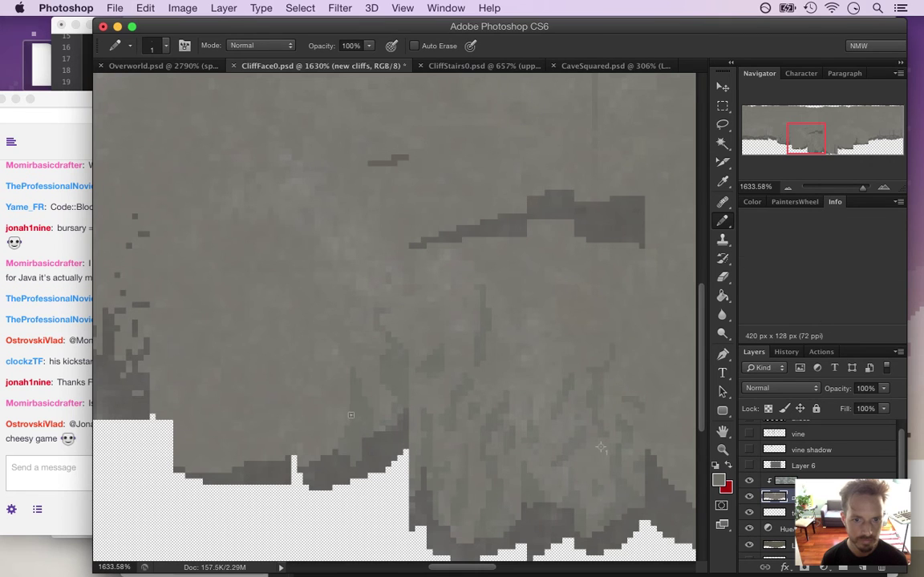
Step: Read the Twitch chat messages about the Kickstarter's age and the thank-you reply
left_click(81, 377)
left_click_drag(74, 362, 237, 367)
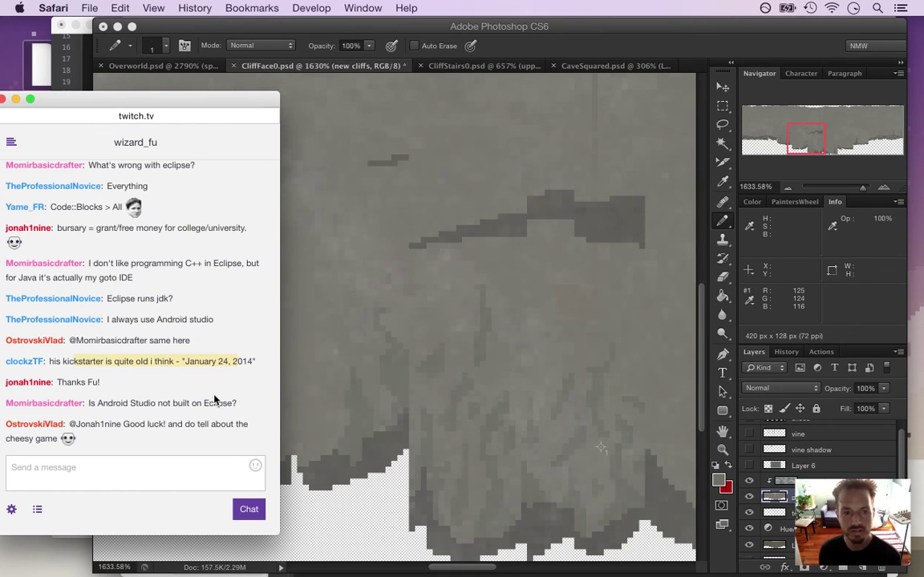
left_click(66, 382)
left_click_drag(97, 383, 72, 383)
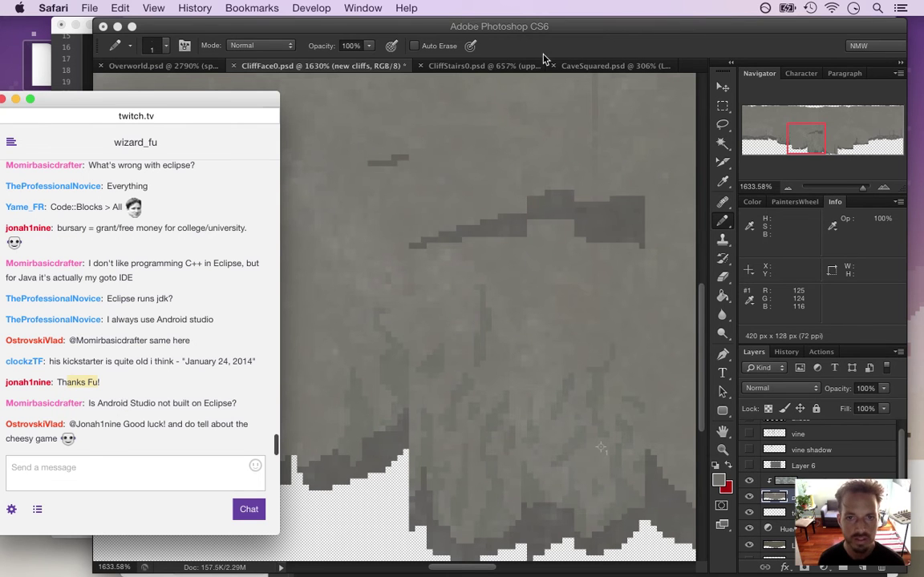
Step: Pencil more cracks across the stepped cliff section left of the central outcrop, saving CliffFace0.psd before and after
left_click(512, 111)
key("super+s")
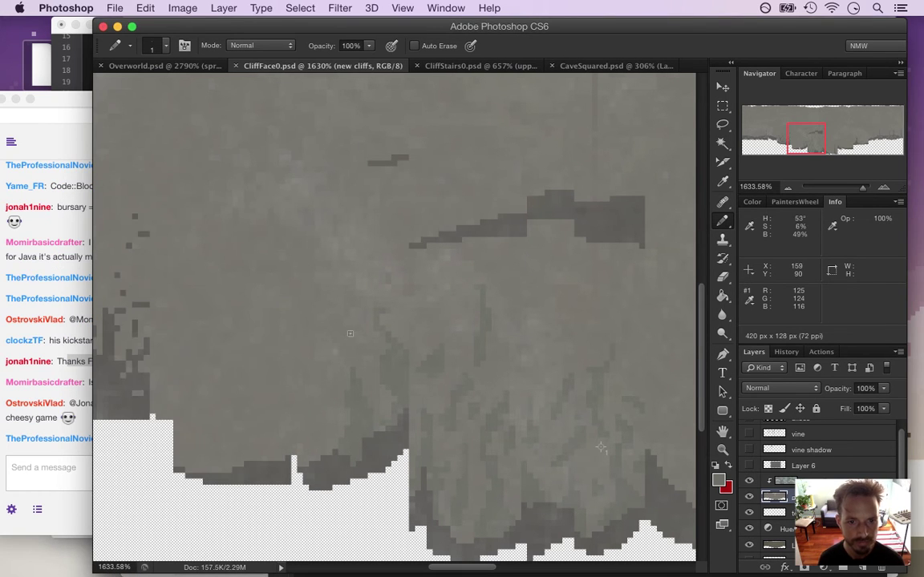
left_click(356, 287)
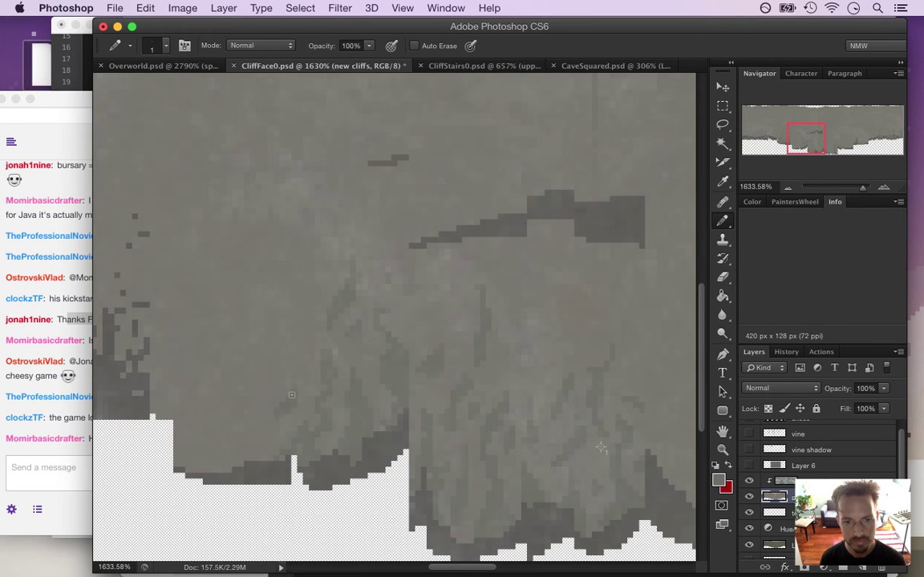
left_click(257, 454)
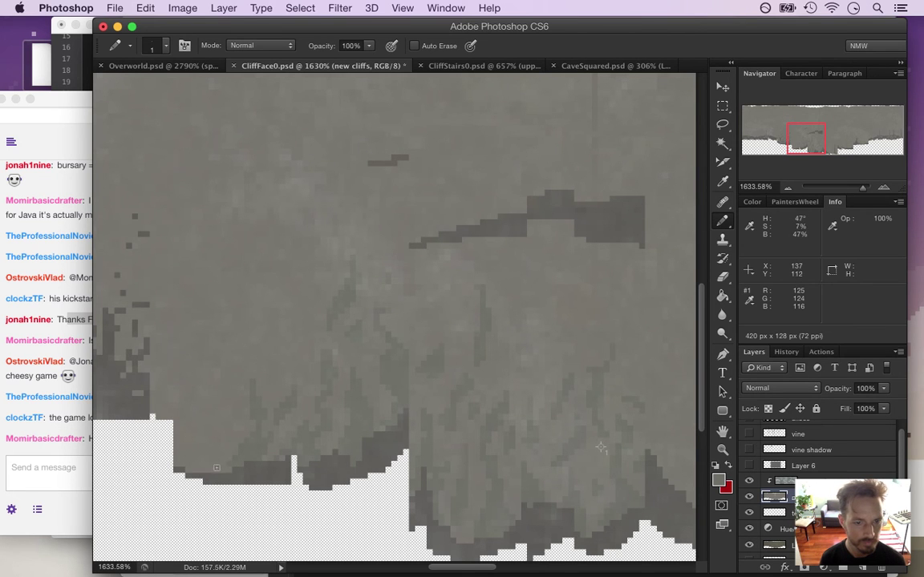
left_click(202, 467)
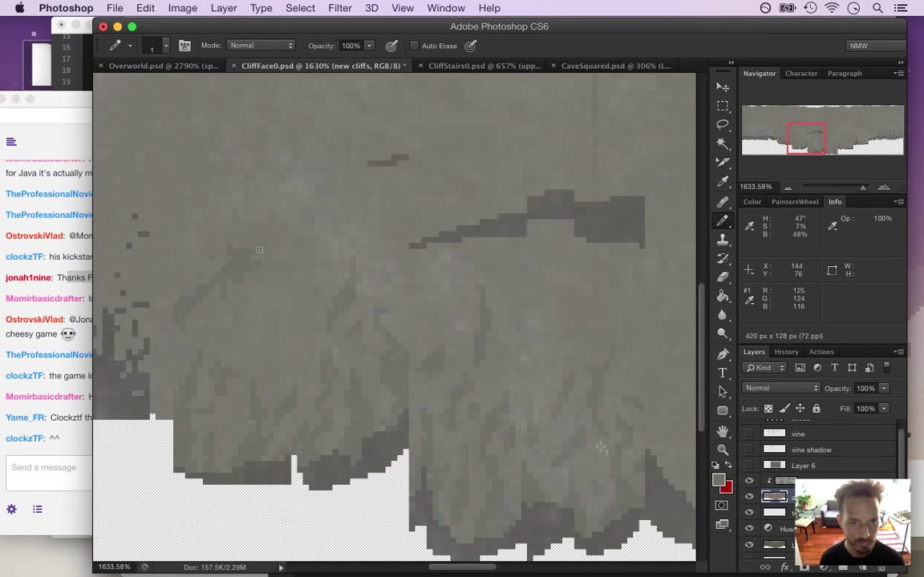
key("super+s")
Step: Export the cliffs with Save for Web as a 420 x 128 px PNG-24 with transparency
left_click(115, 8)
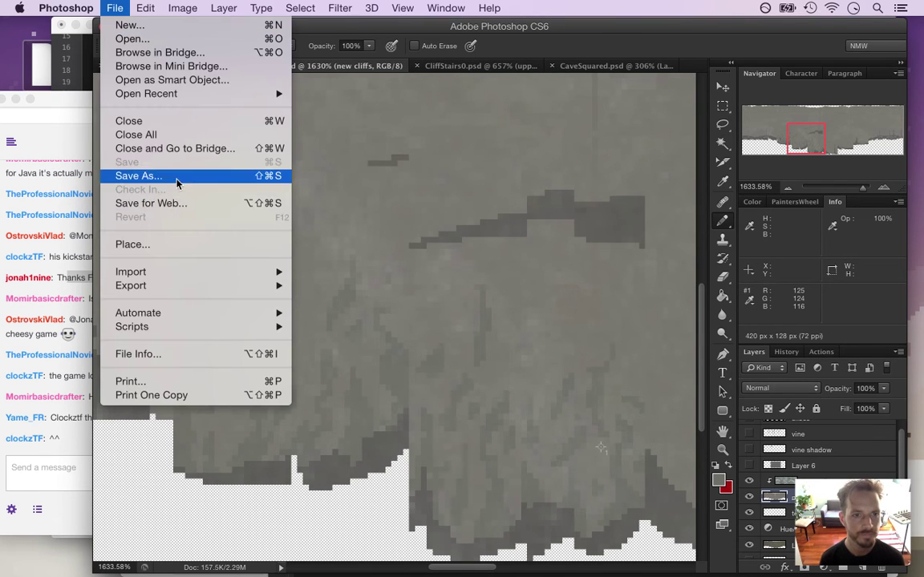
left_click(207, 202)
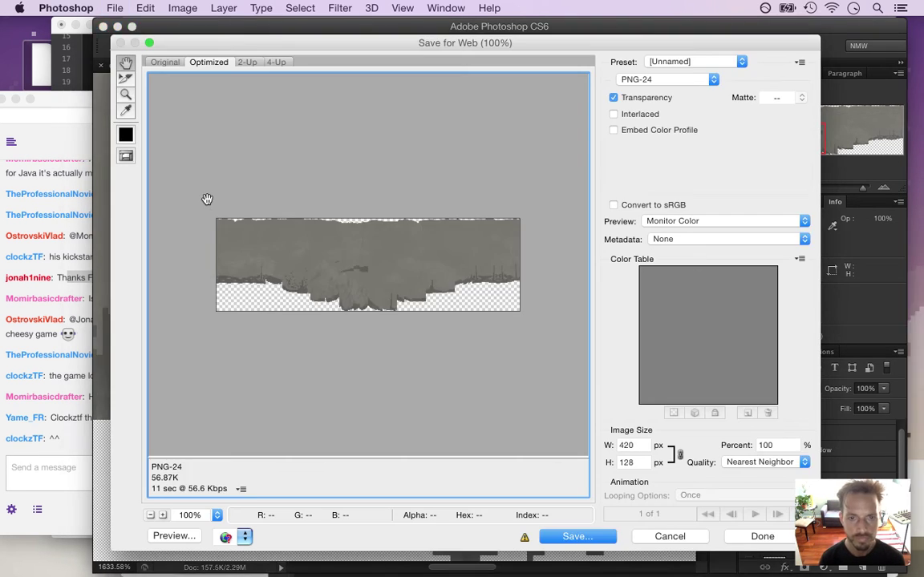
key("Return")
key("Return")
key("Return")
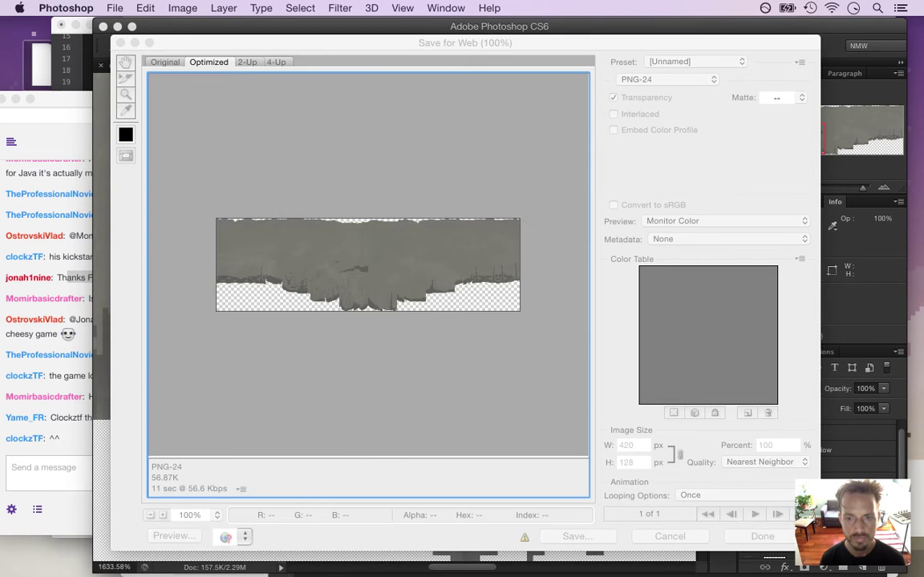
Step: Read the chat comment praising the pixel art, and switch to Xcode to run Songbringer
left_click(56, 386)
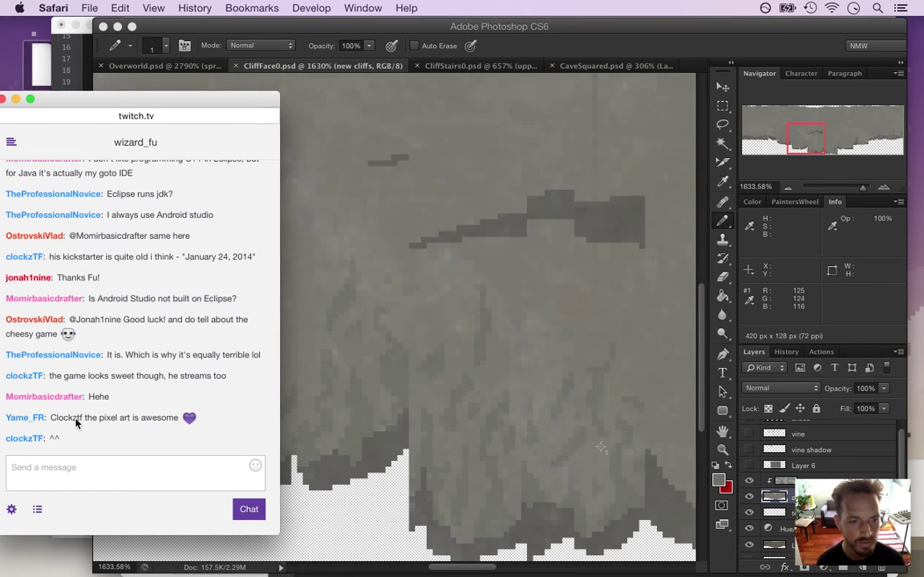
key("super+Tab")
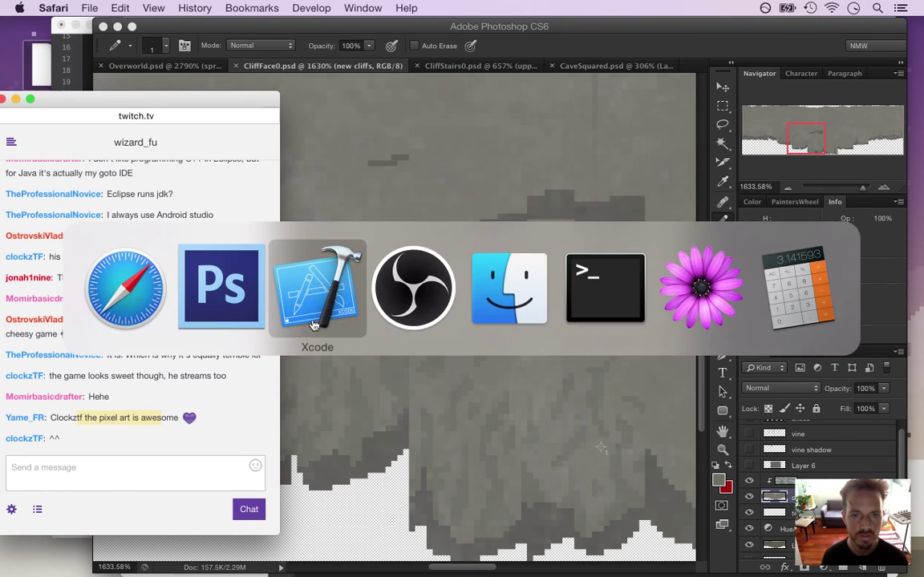
key("super+r")
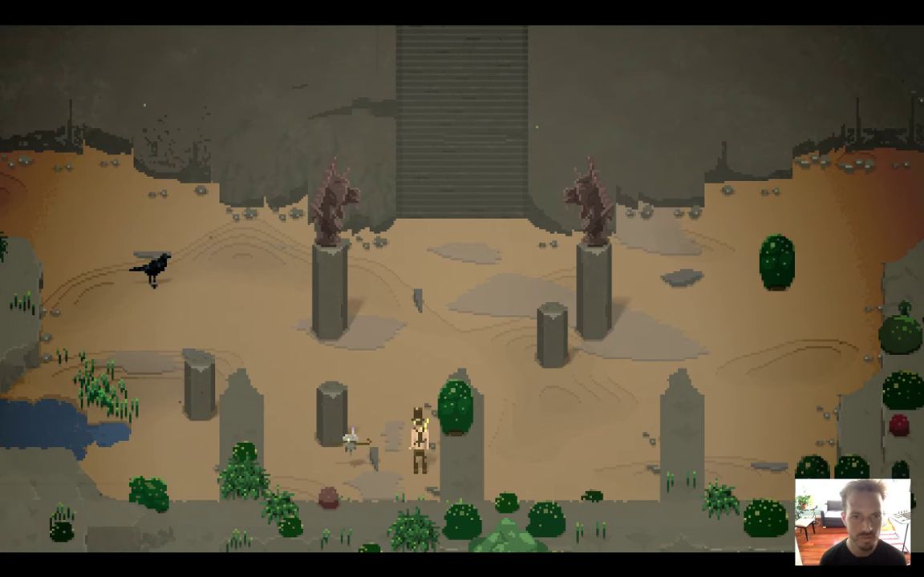
Step: Walk the character along the cliff base on both sides of the stairs to examine the new crack texture in the game
key("Up")
key("Left")
key("Up")
key("Left")
key("Up")
key("Right")
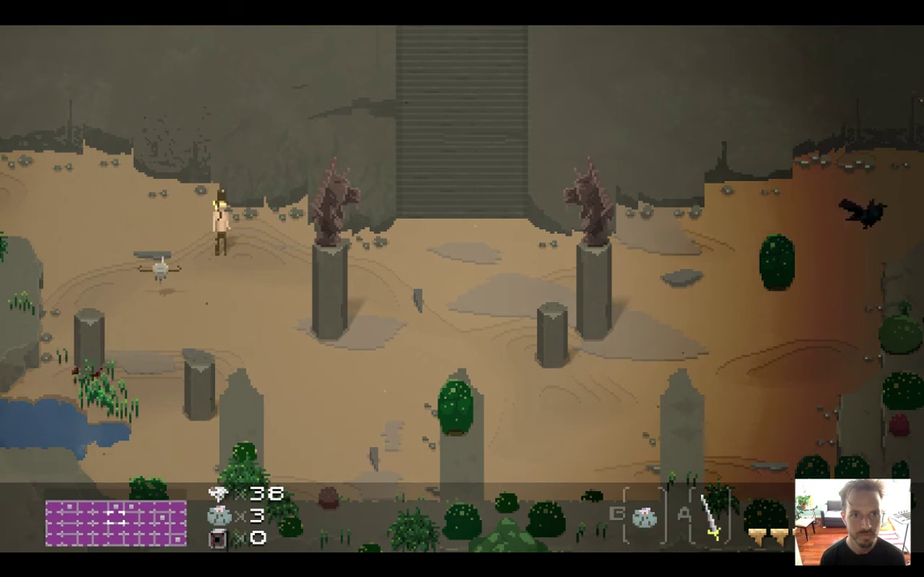
key("Right")
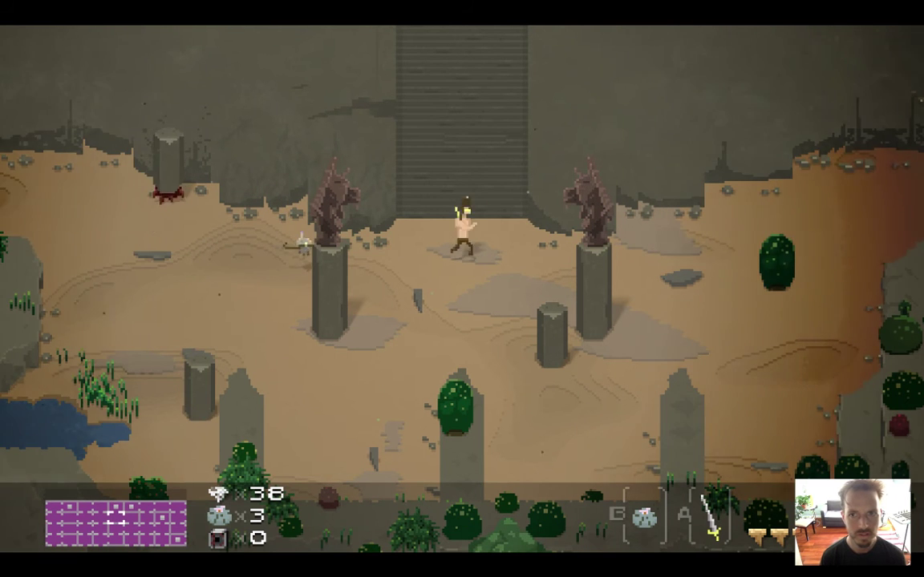
key("Left")
key("Up")
key("Down")
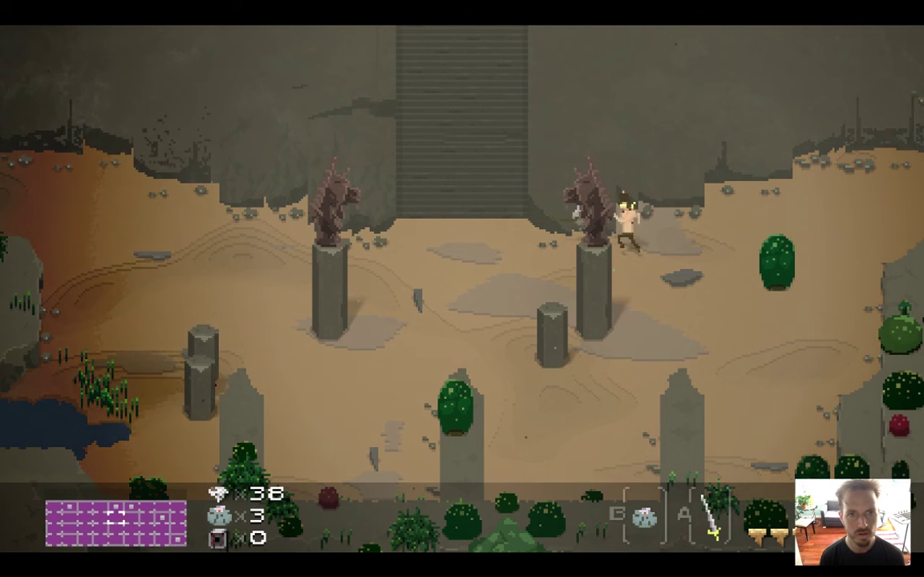
key("Left")
key("Up")
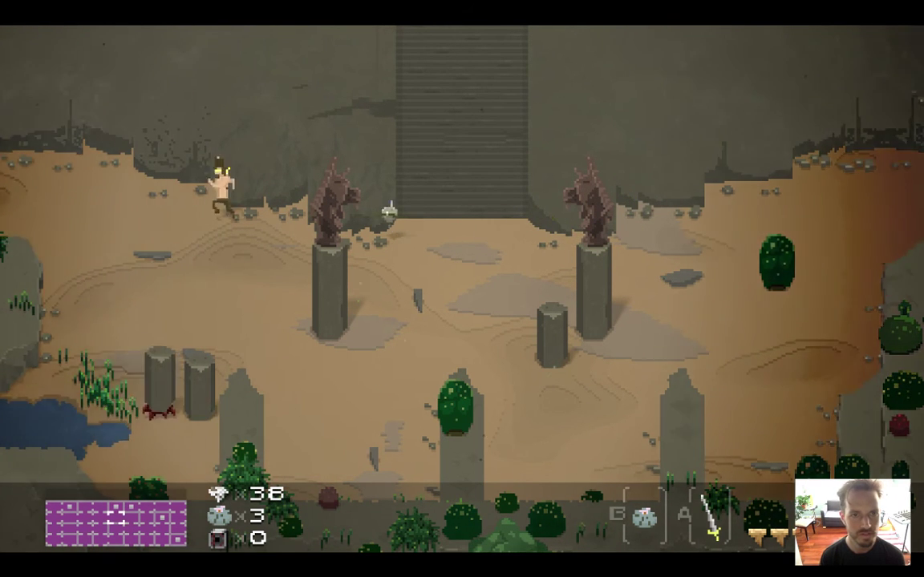
key("Right")
key("Down")
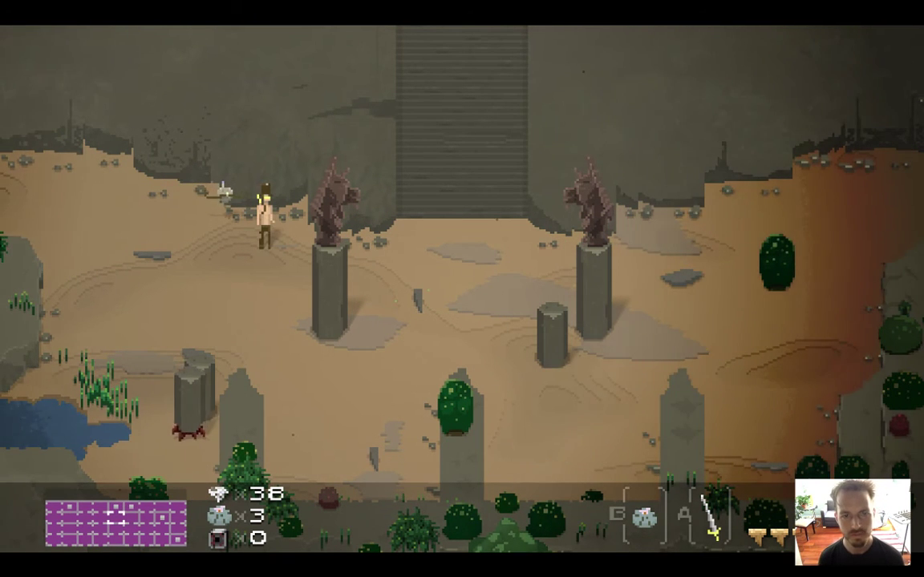
Step: Quit the game, switch to Photoshop and load the slices layer's contents as a selection in CliffFace0.psd
key("super+q")
key("super+Tab")
key("super+Tab")
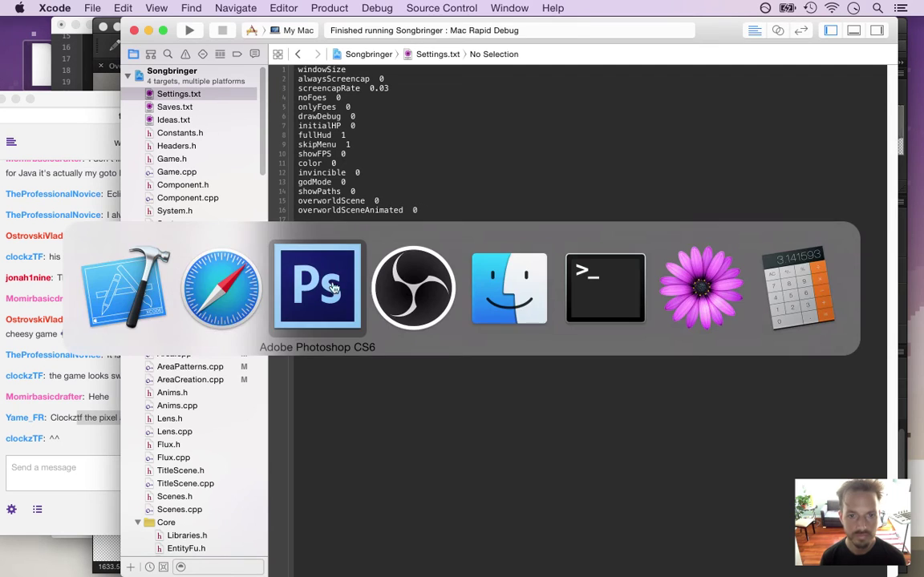
scroll(433, 350, "down", 6)
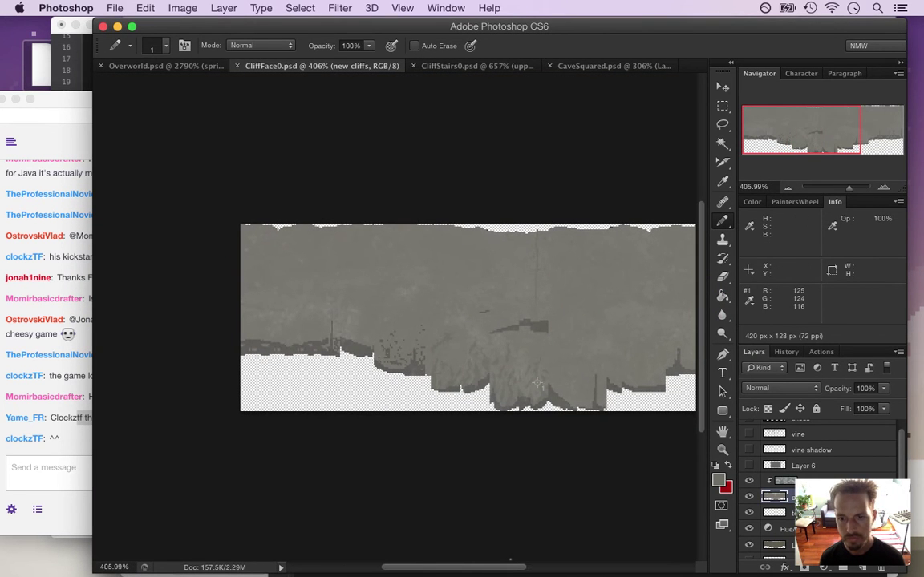
scroll(898, 465, "up", 1)
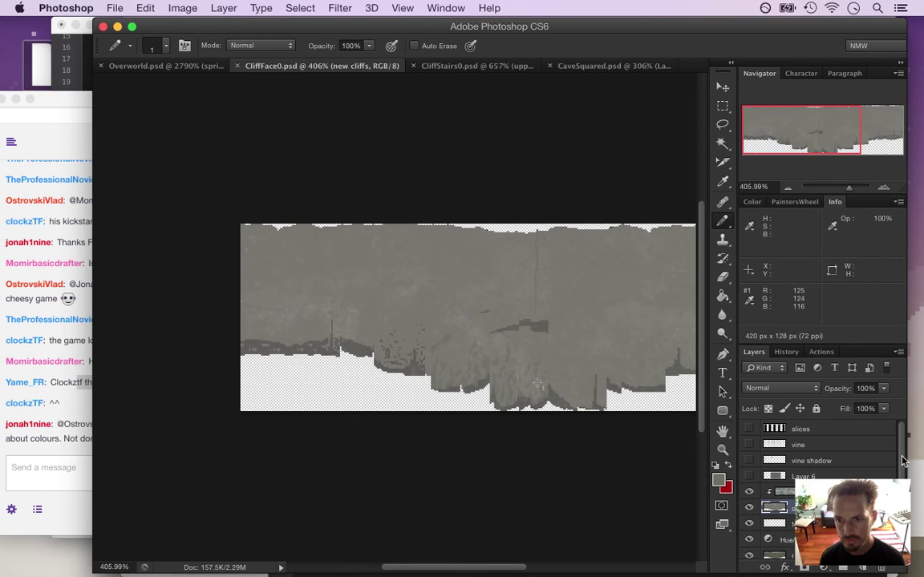
left_click(769, 431)
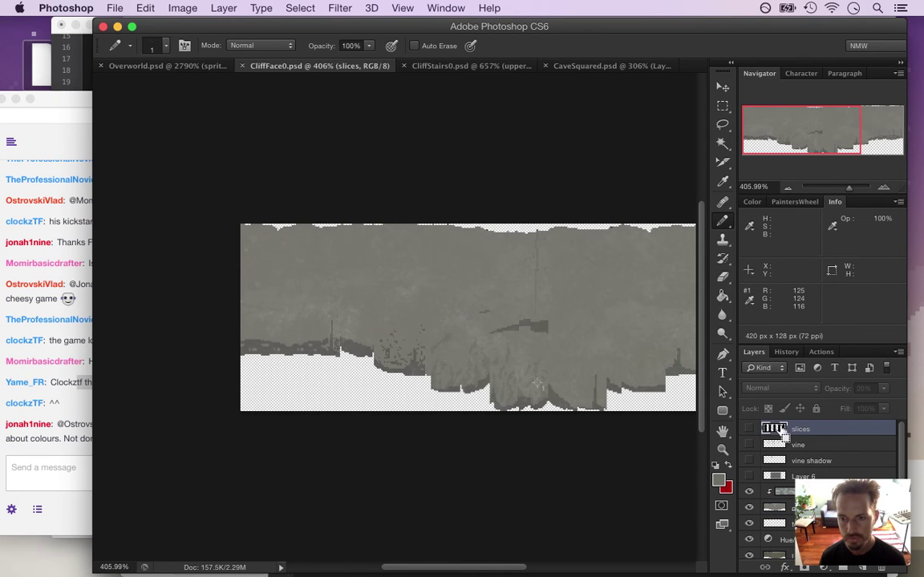
left_click(766, 430, "super")
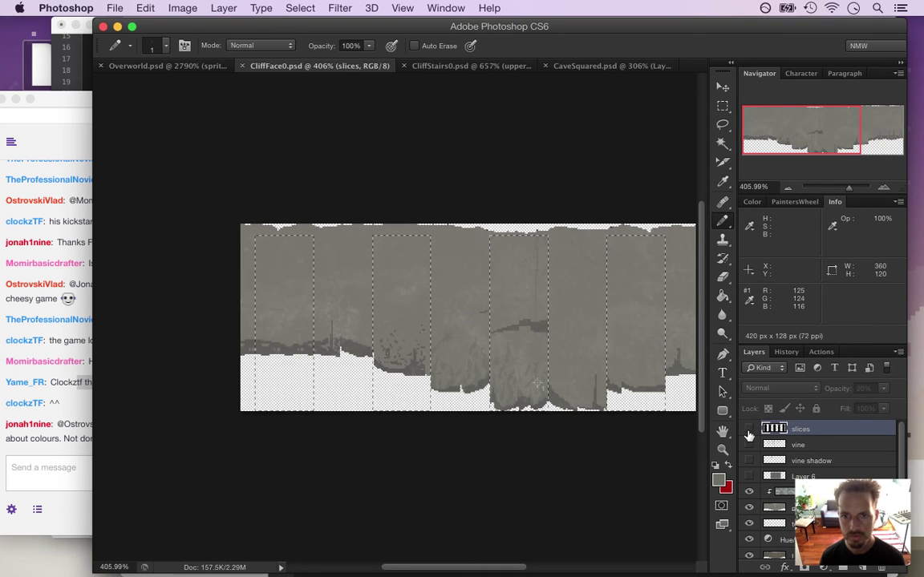
Step: Read the chat reply about the simple mobile game about colours, and make the slices layer visible over the cliffs
left_click(73, 444)
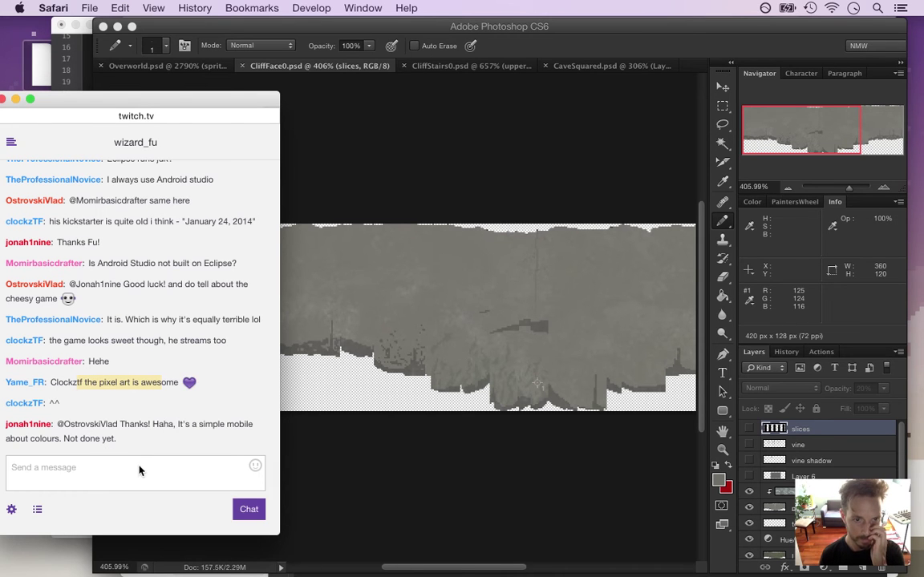
scroll(140, 466, "down", 1)
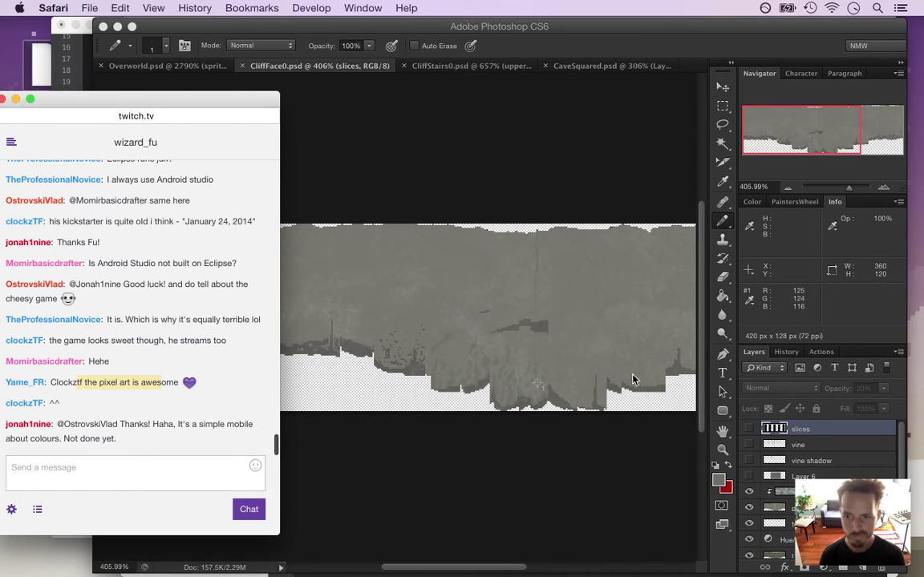
left_click(752, 429)
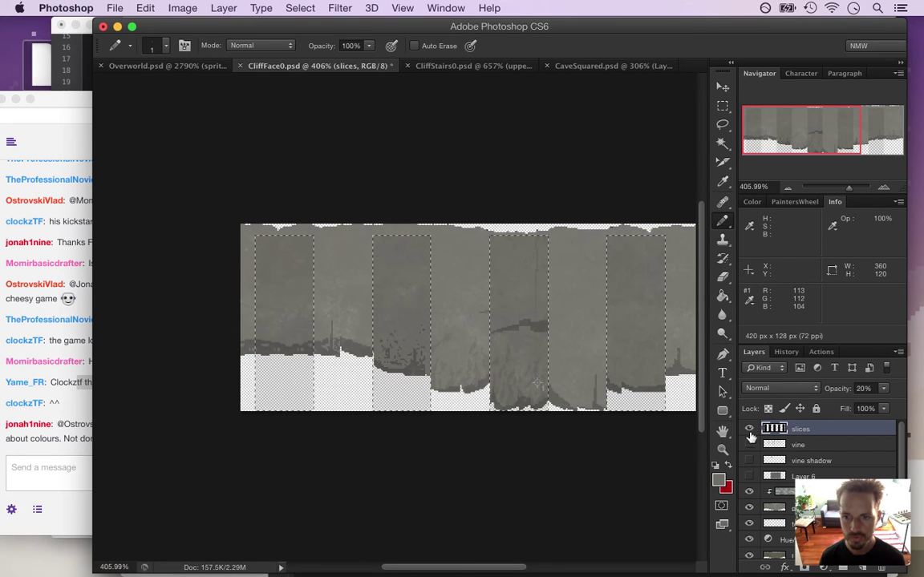
Step: Stretch the slices layer upward to 106.67% height so it reaches the canvas's upper edge, deselect, and save CliffFace0.psd
left_click(720, 88)
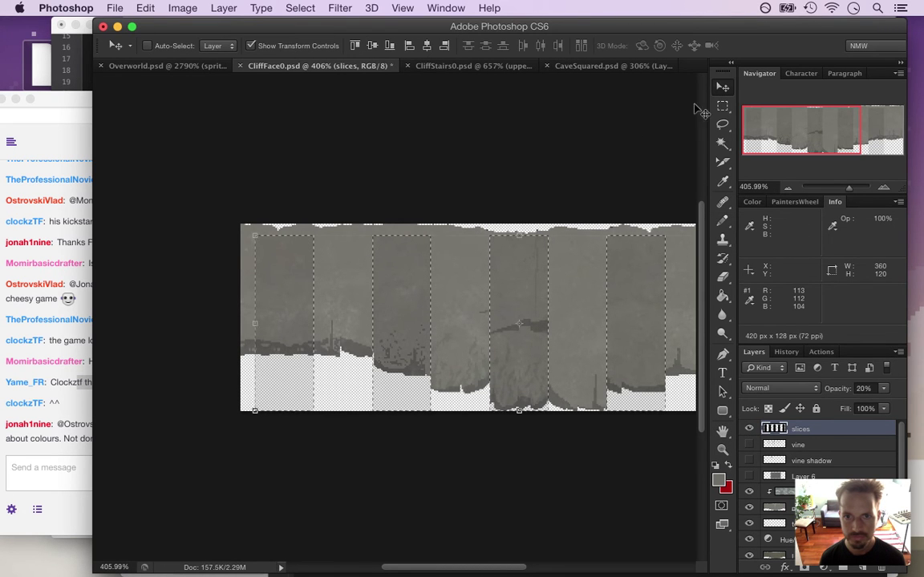
left_click_drag(520, 235, 521, 223)
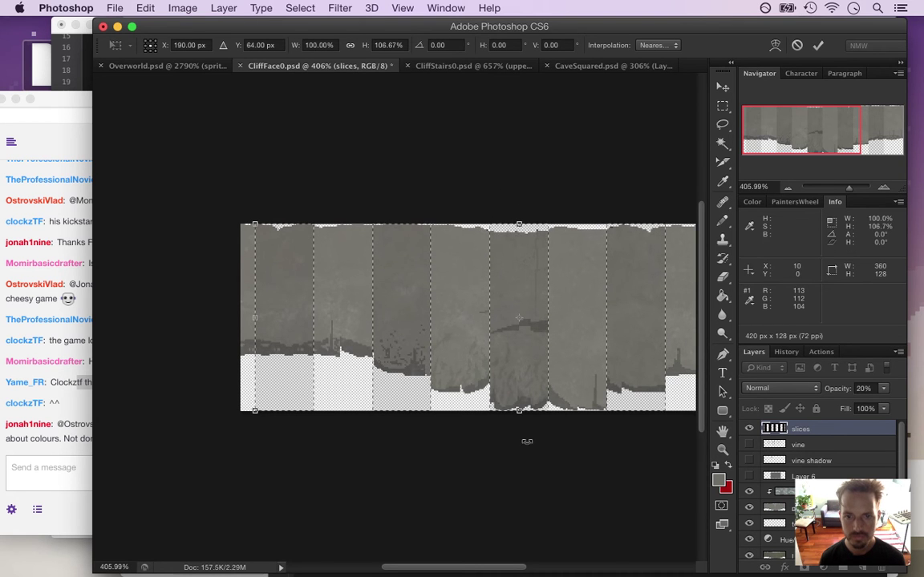
left_click_drag(474, 568, 504, 570)
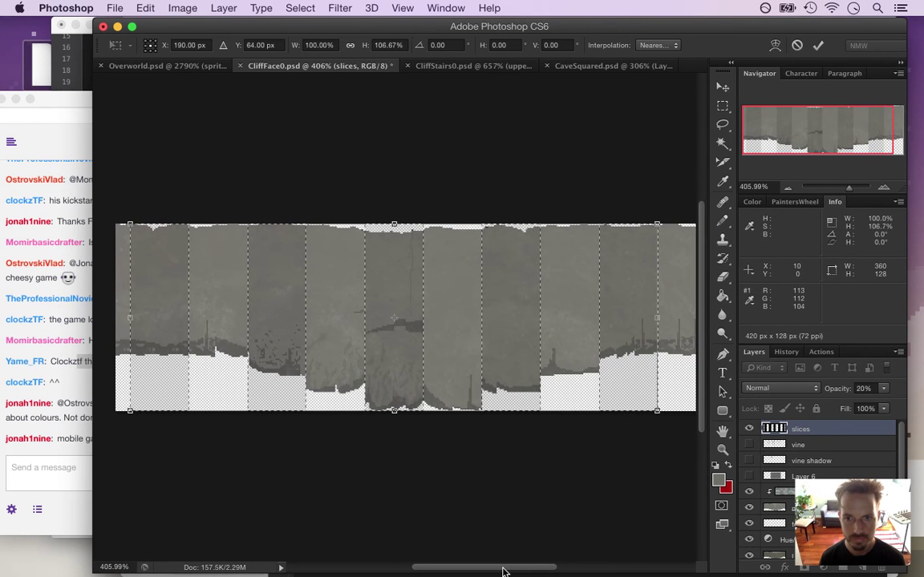
key("Return")
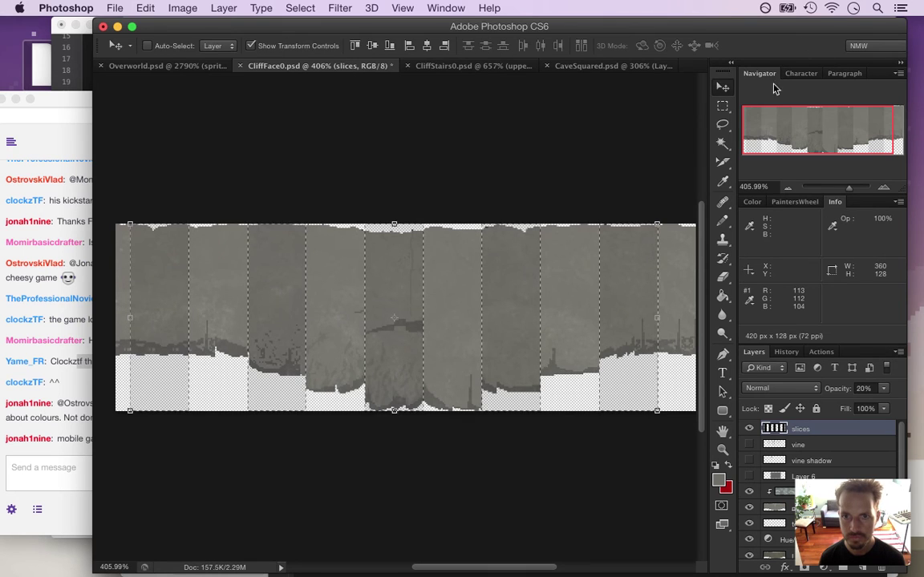
key("m")
key("super+s")
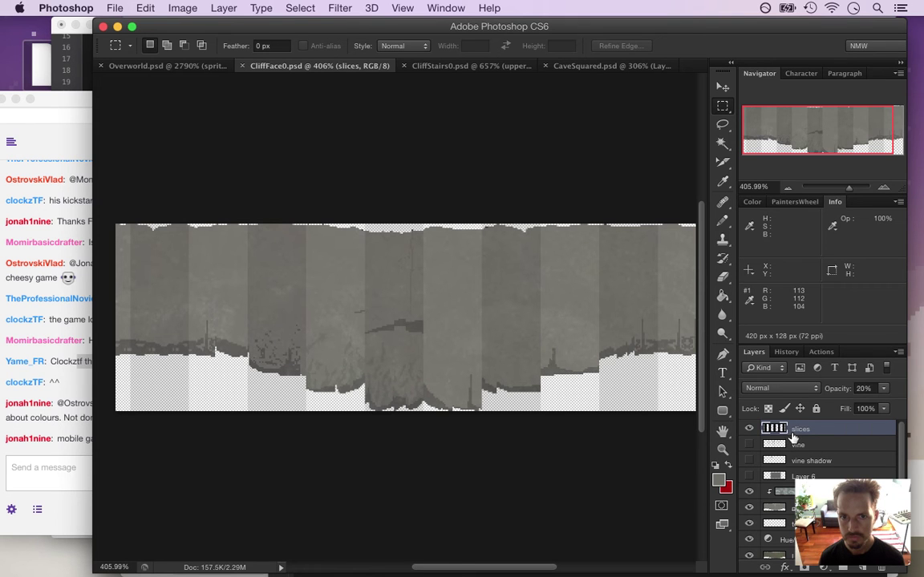
left_click(775, 429, "super")
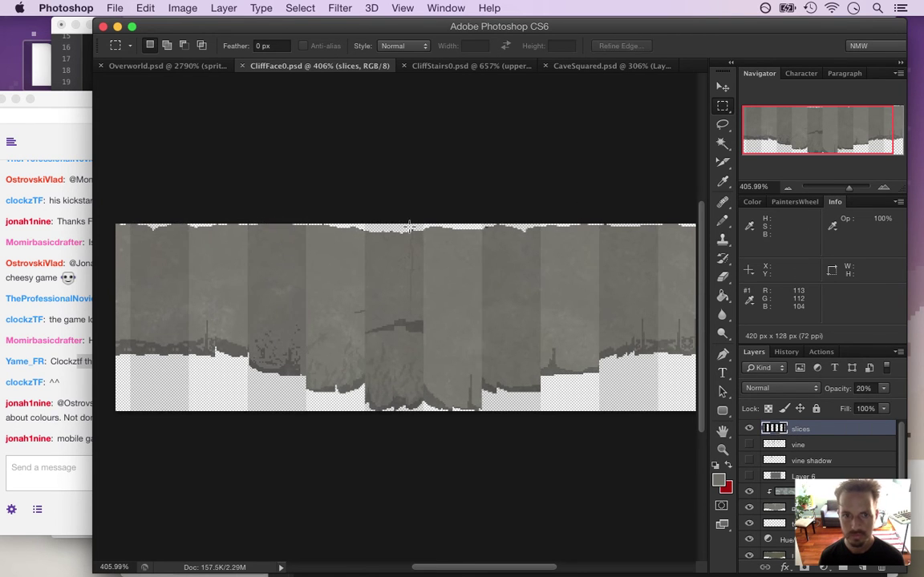
Step: Read the newest chat correction about the mobile game in Safari, and return to Photoshop
left_click(80, 428)
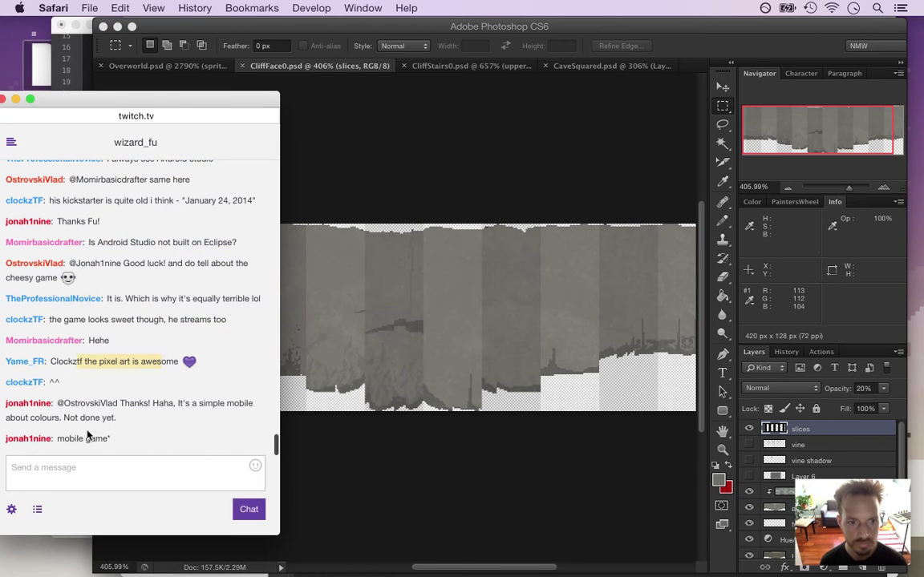
left_click(87, 440)
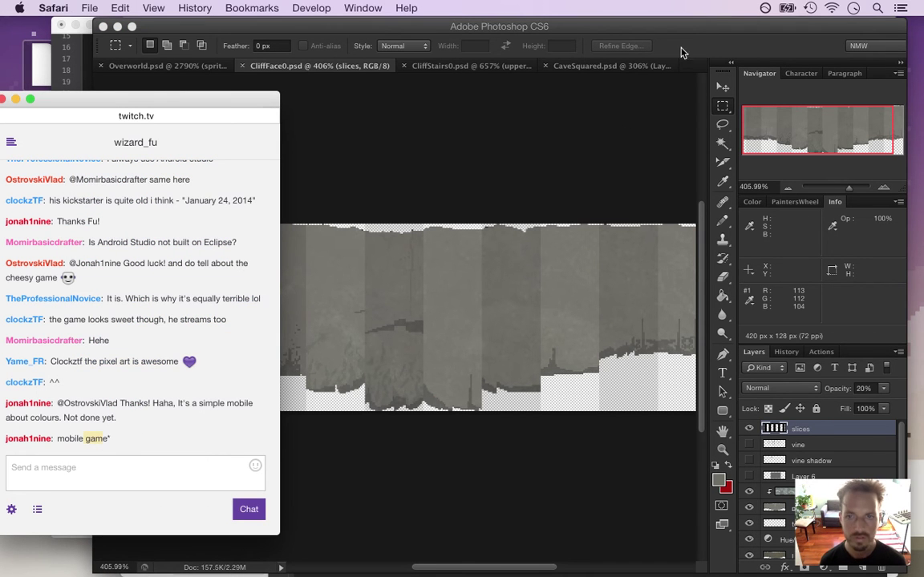
left_click(707, 46)
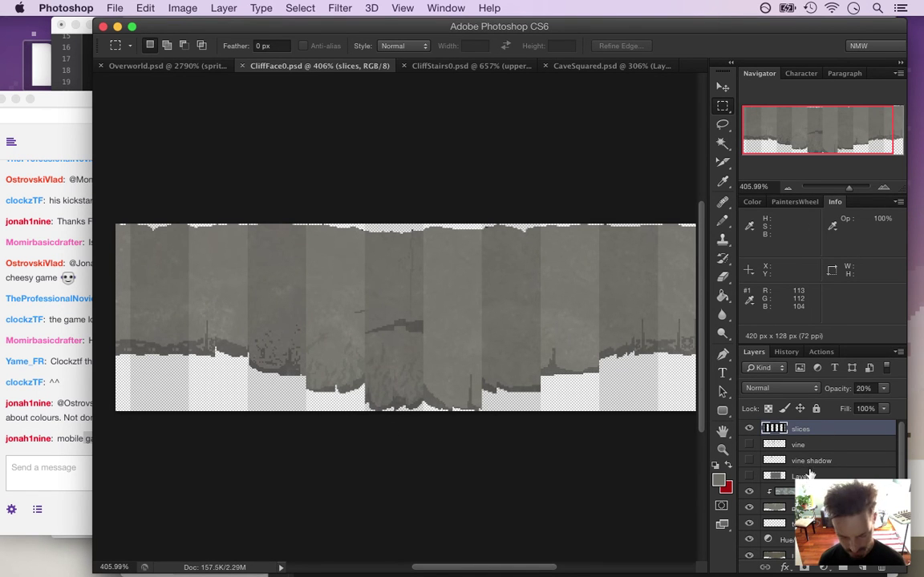
Step: Add a new empty layer above the slices layer in CliffFace0.psd
key("ctrl+n")
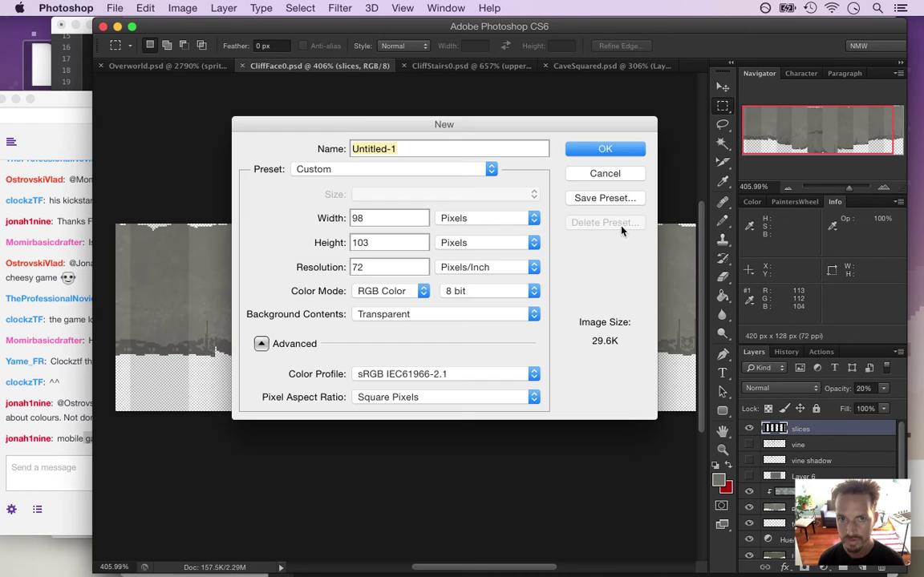
key("Escape")
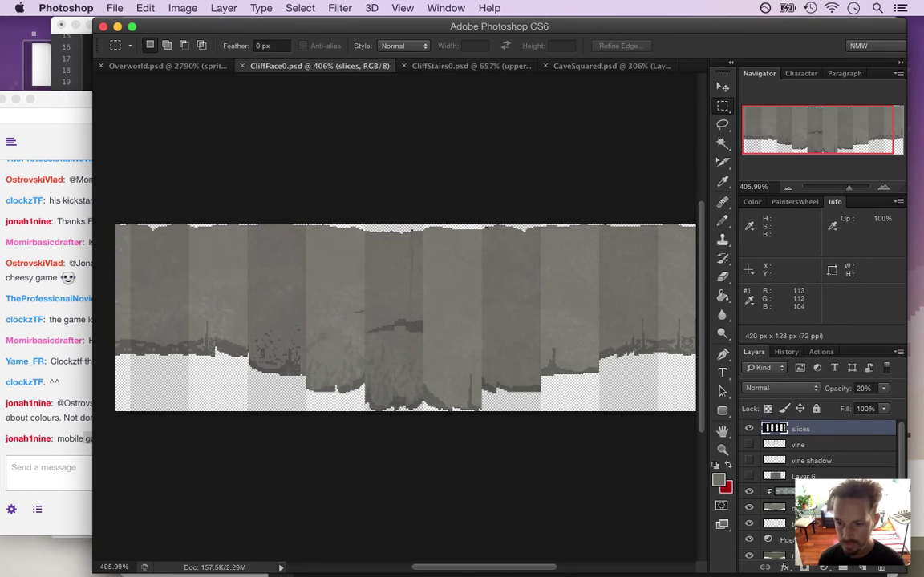
left_click(859, 568)
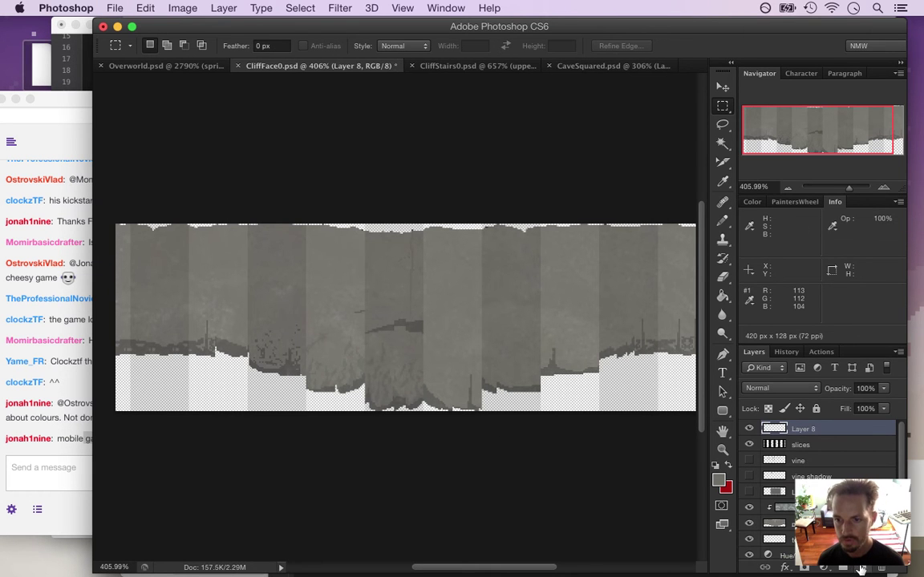
Step: Select the two full-height, 40 px wide columns flanking the central pair of slices as one combined selection
left_click_drag(307, 222, 345, 289)
left_click(358, 291)
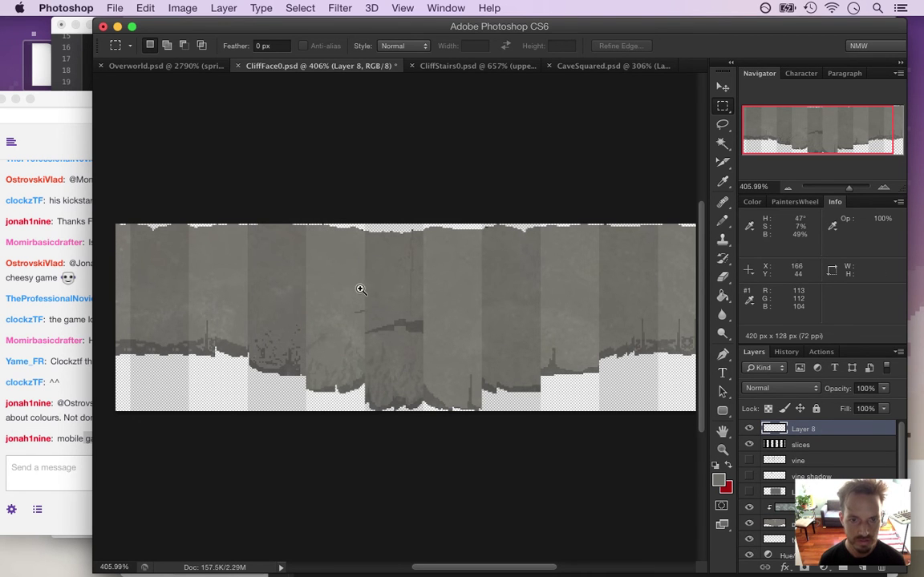
scroll(358, 291, "up", 5)
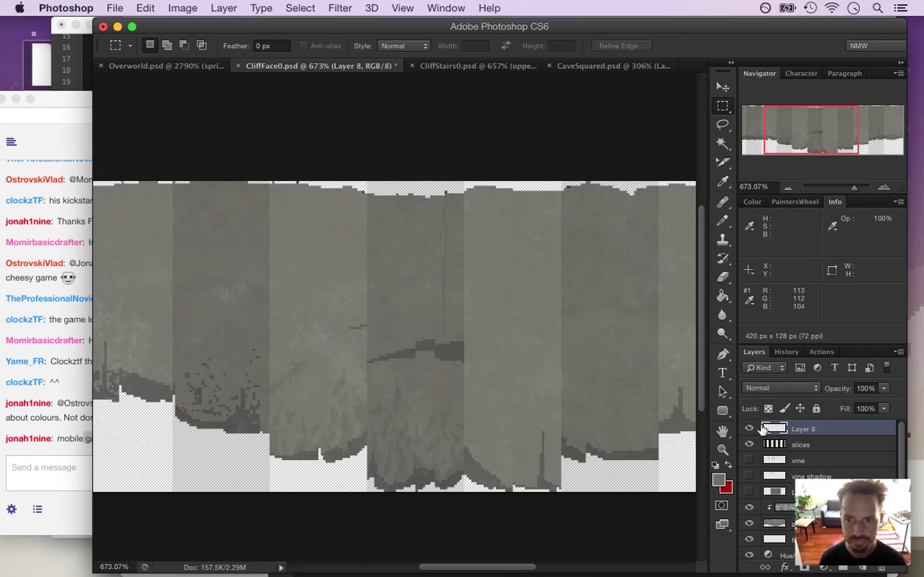
left_click(749, 444)
left_click(749, 445)
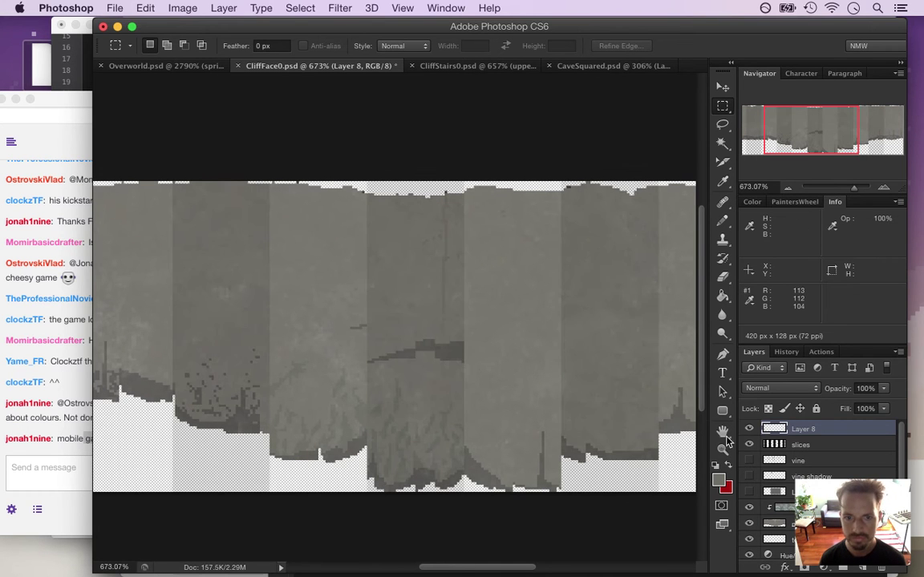
left_click_drag(271, 494, 365, 165)
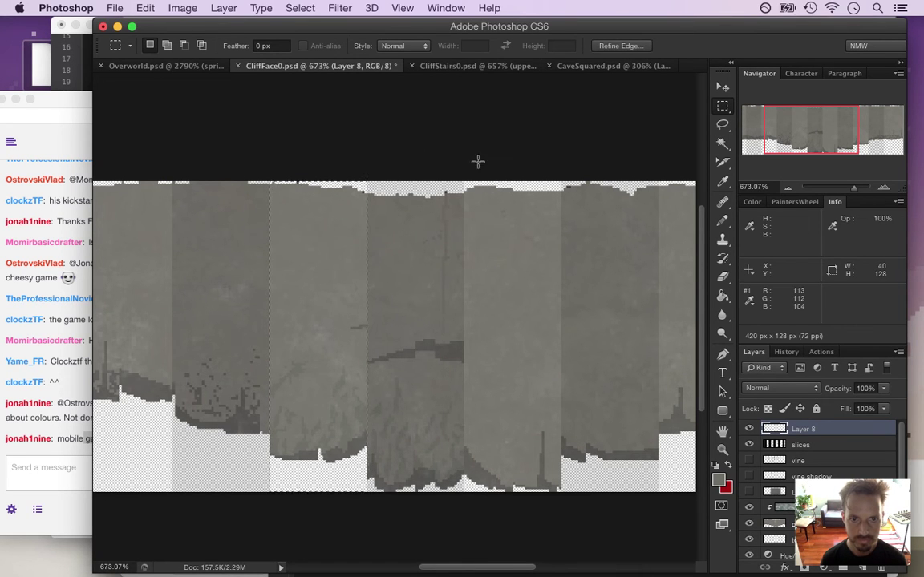
key("alt")
key("shift")
left_click_drag(564, 186, 653, 497)
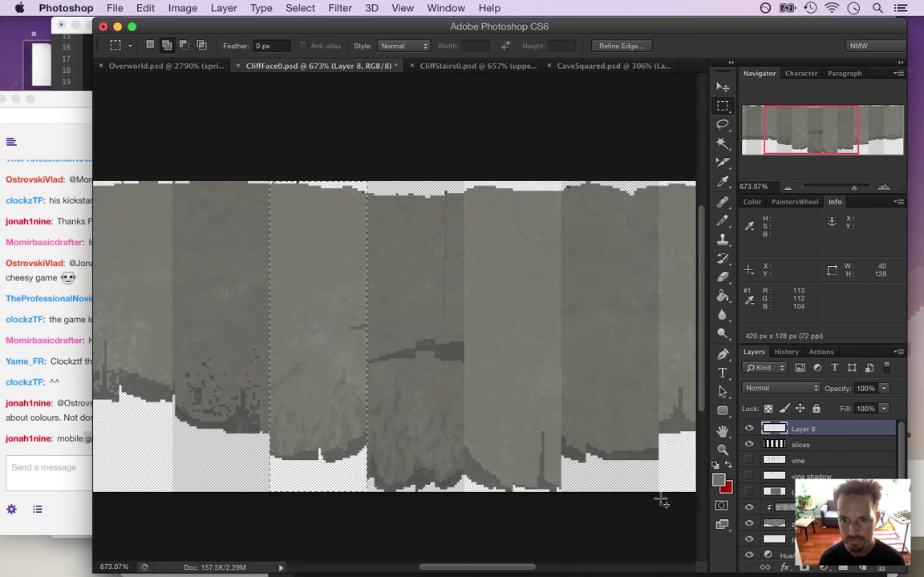
Step: Rename the new layer above slices as d1
double_click(803, 429)
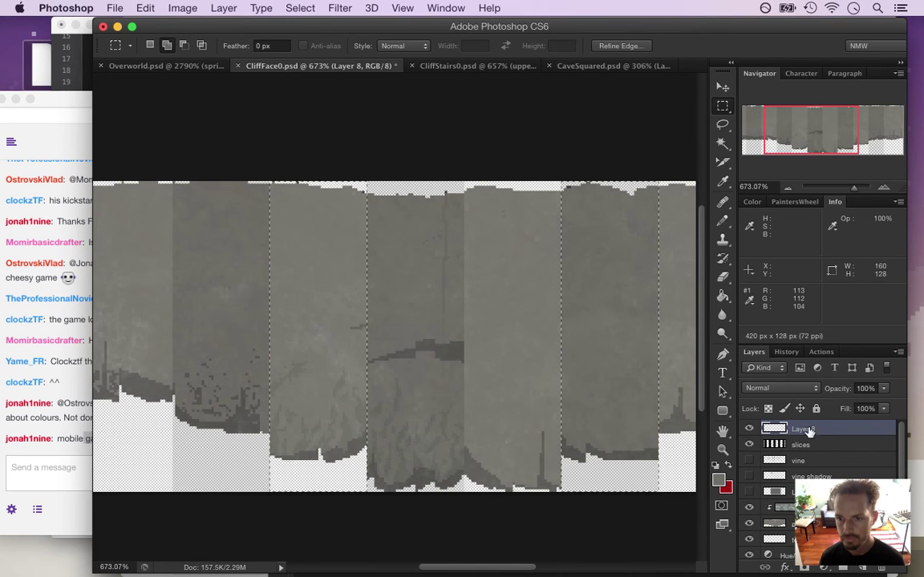
type("d1")
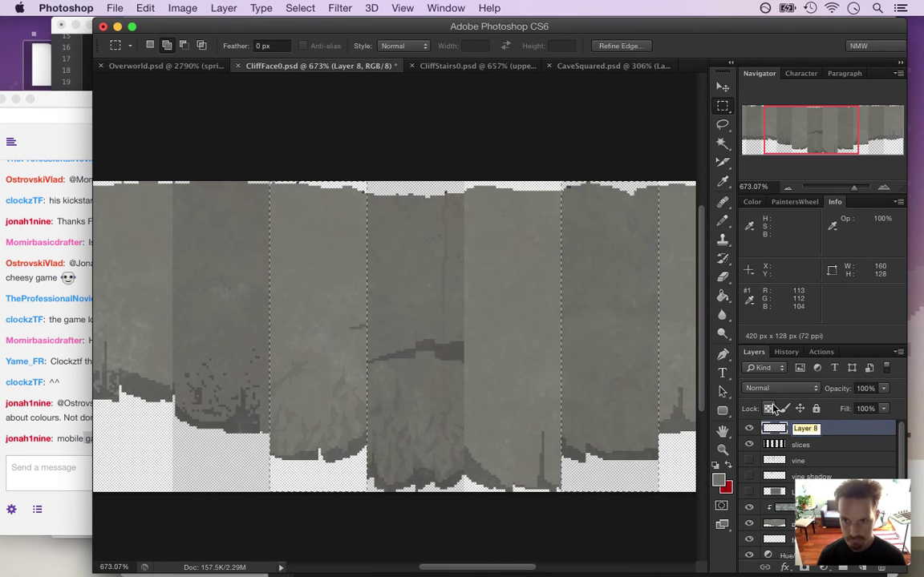
key("Return")
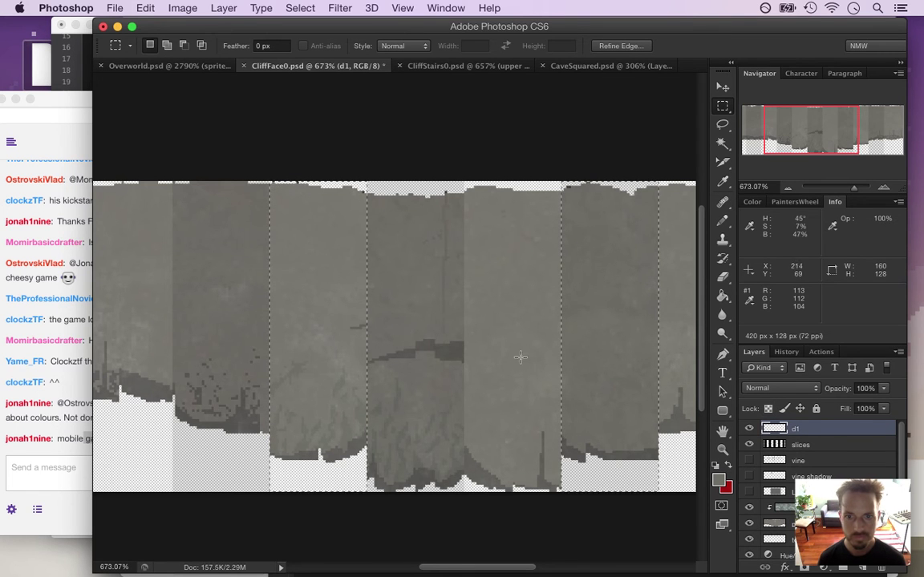
Step: Paint both selected columns solid black on layer d1 with a 45 px pencil, and clear the selection
left_click(720, 479)
type("100")
left_click_drag(726, 232, 729, 452)
left_click(856, 223)
key("m")
key("b")
key("bracketright")
key("bracketright")
key("bracketright")
key("bracketright")
key("bracketright")
key("bracketright")
key("bracketright")
key("bracketright")
mouse_move(304, 452)
left_mouse_down()
mouse_move(318, 417)
mouse_move(333, 183)
left_mouse_up()
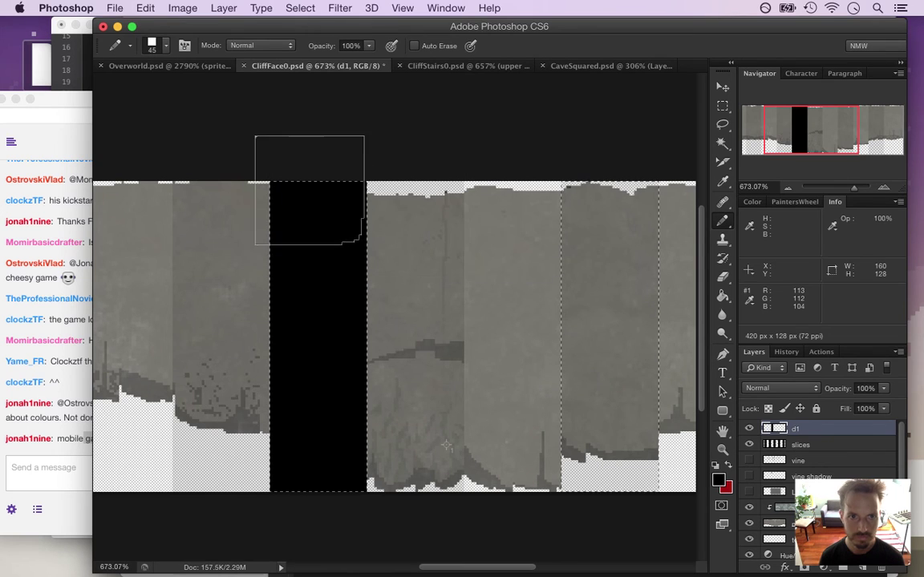
mouse_move(618, 215)
left_mouse_down()
mouse_move(601, 279)
mouse_move(600, 493)
left_mouse_up()
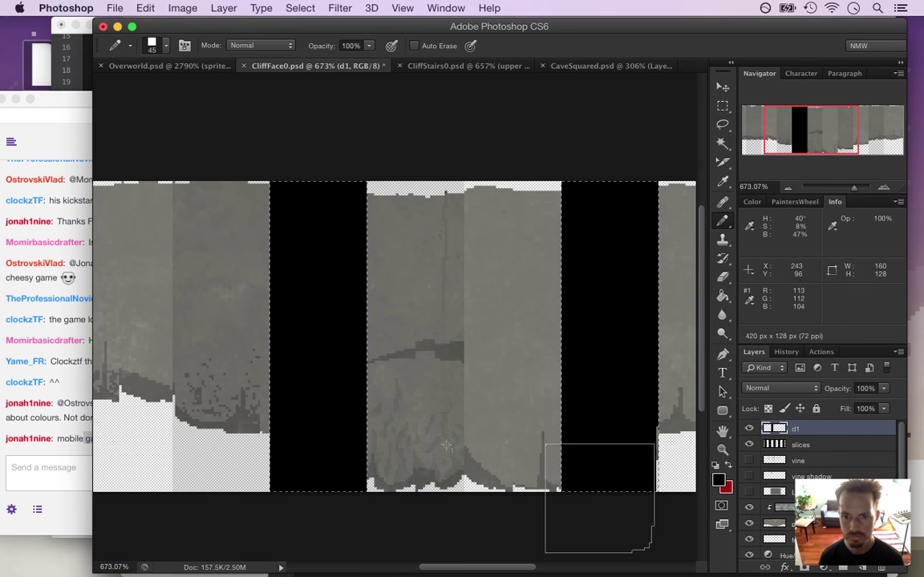
key("super+d")
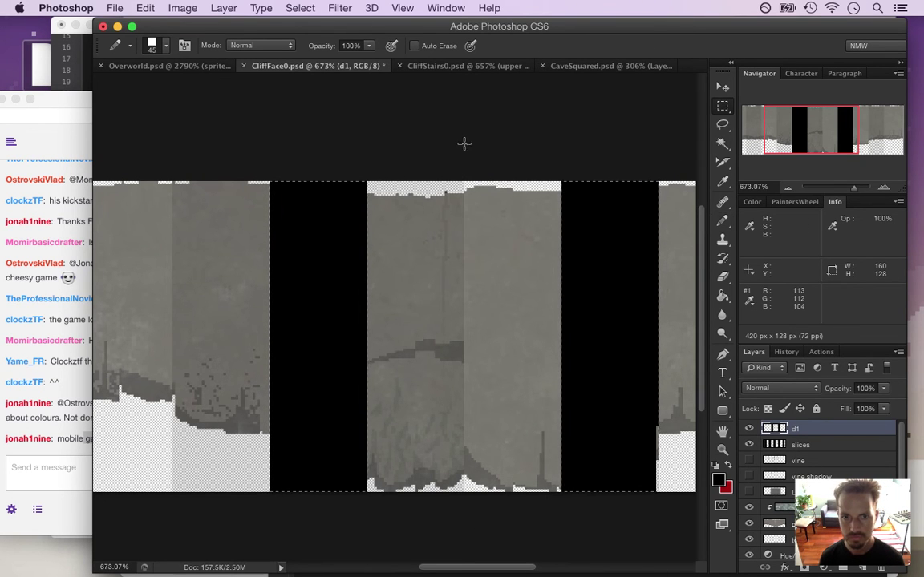
key("m")
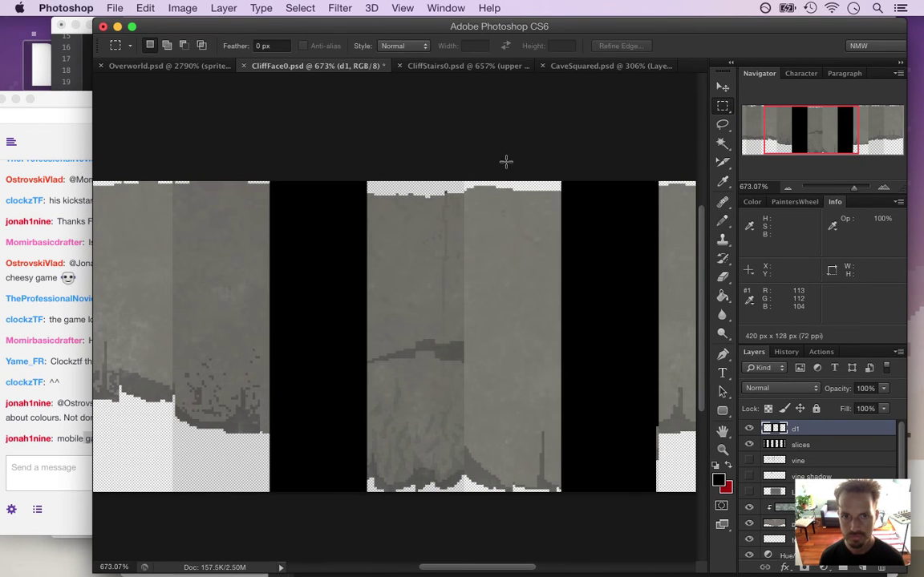
Step: Set the d1 layer's opacity to 5% and save the document
left_click(877, 390)
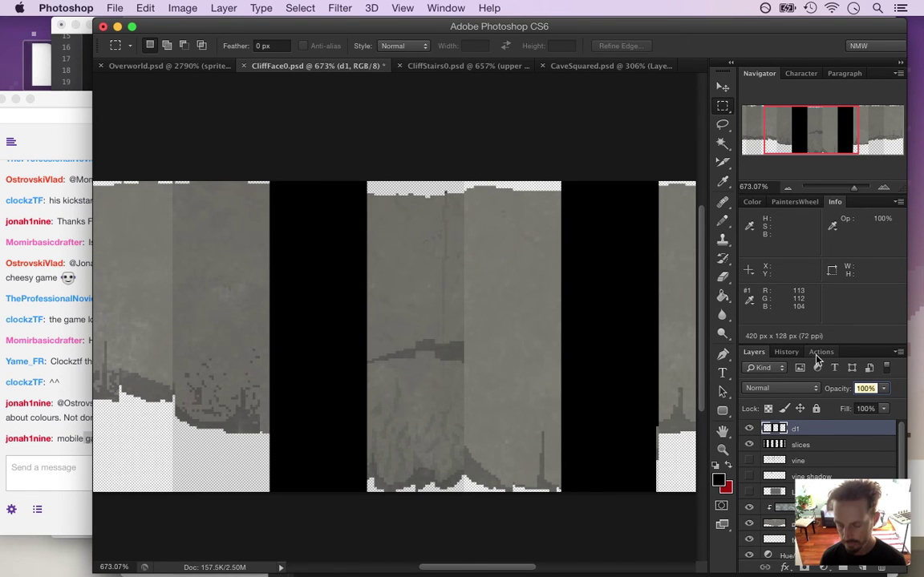
type("5")
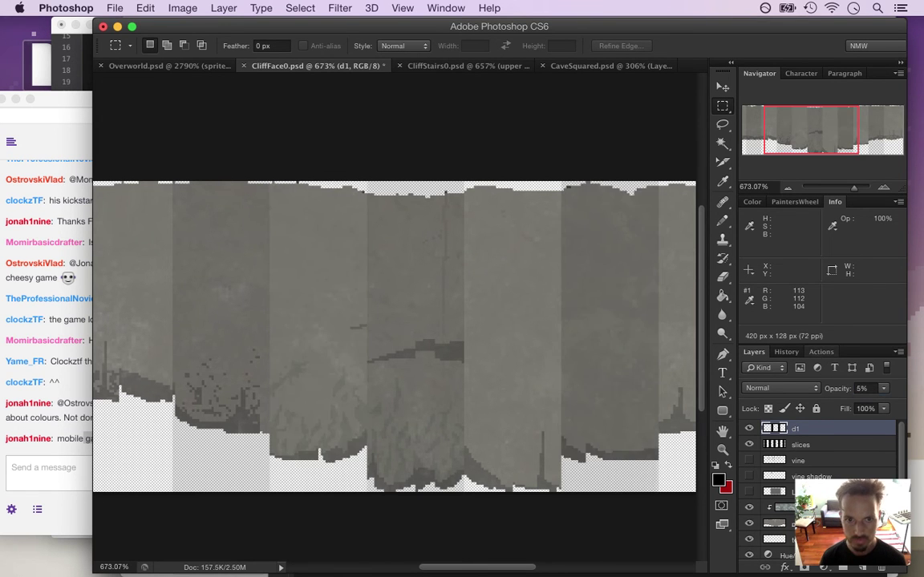
key("super+s")
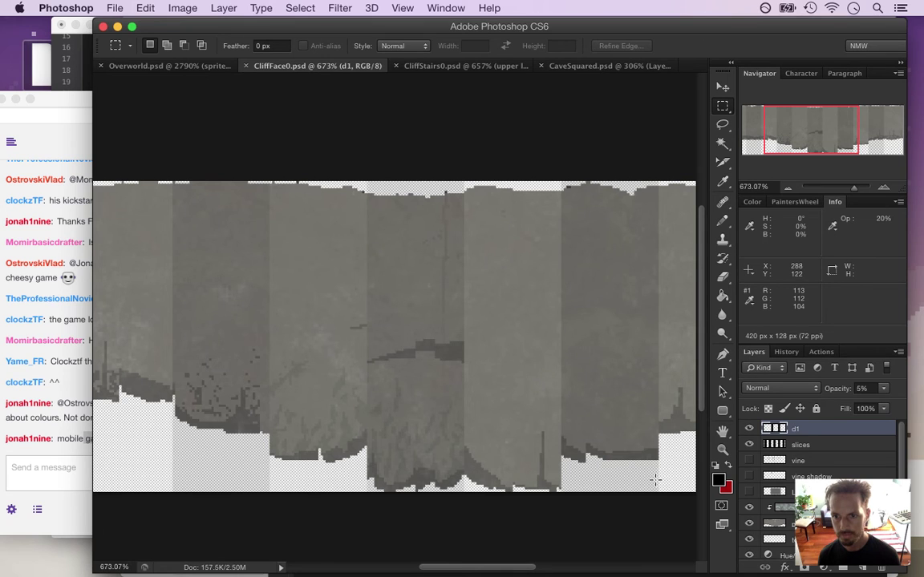
Step: Duplicate the d1 layer, name the copy d2, and hide the slices layer
key("super+j")
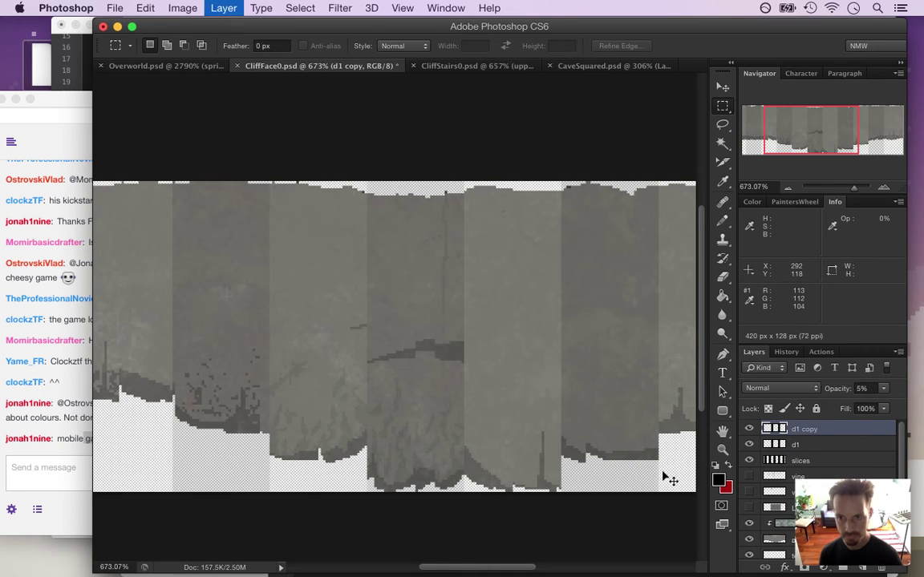
double_click(806, 429)
type("d2")
key("Return")
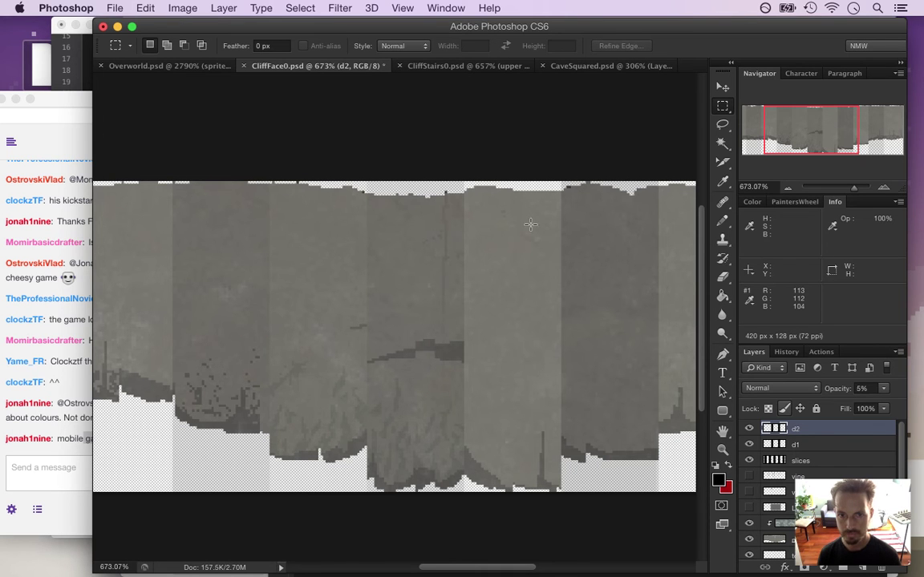
left_click(750, 461)
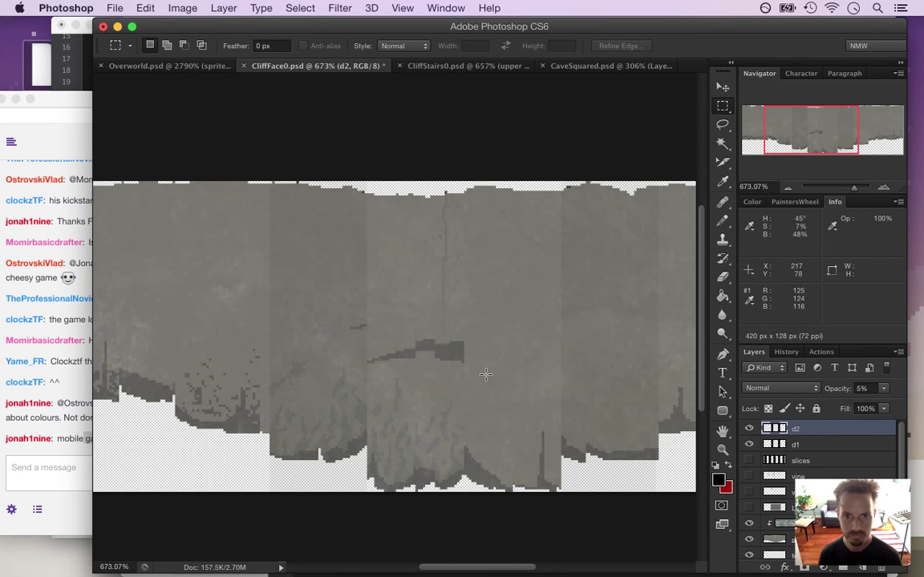
Step: Select the left dark column on layer d2 and move it one column width, about 40 px, to the left
scroll(498, 367, "down", 4)
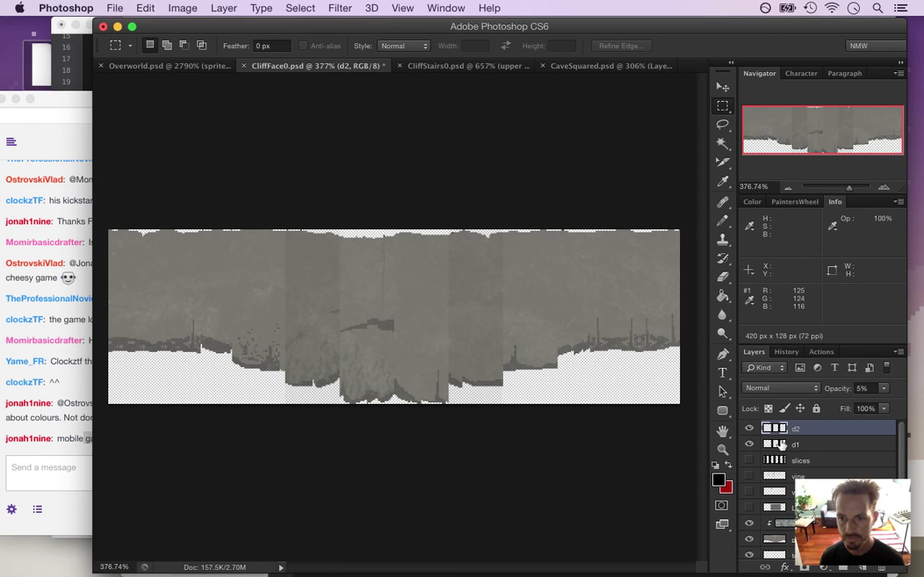
key("v")
key("m")
left_click_drag(255, 224, 360, 434)
key("v")
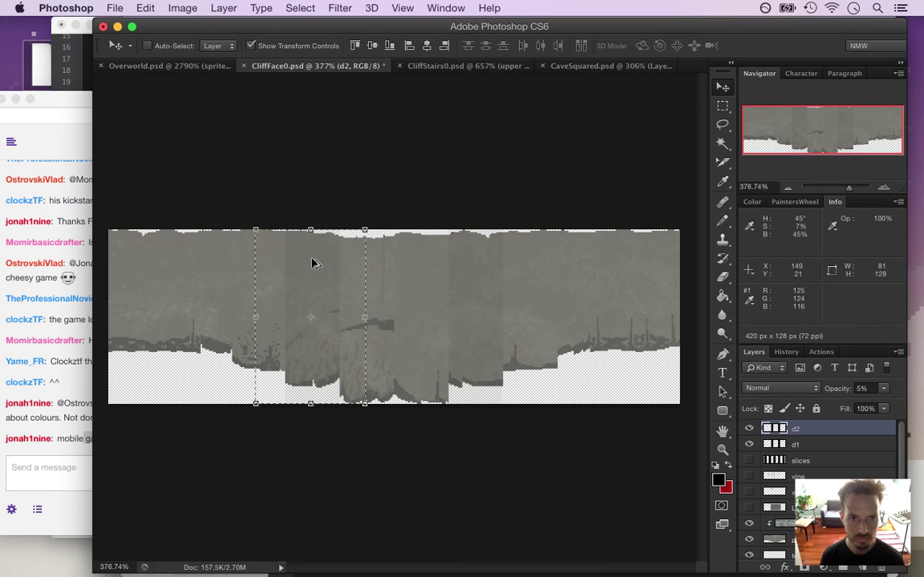
left_click_drag(312, 269, 284, 271)
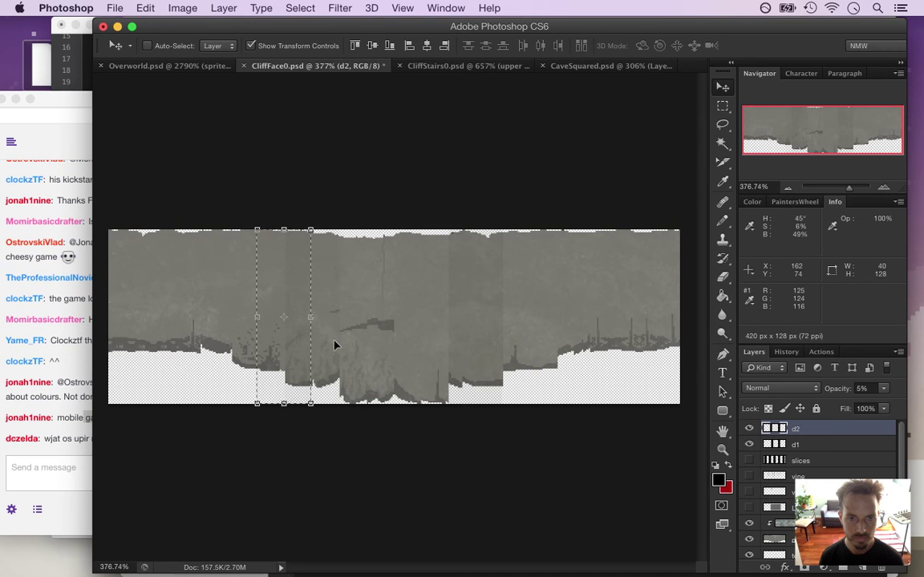
key("super+t")
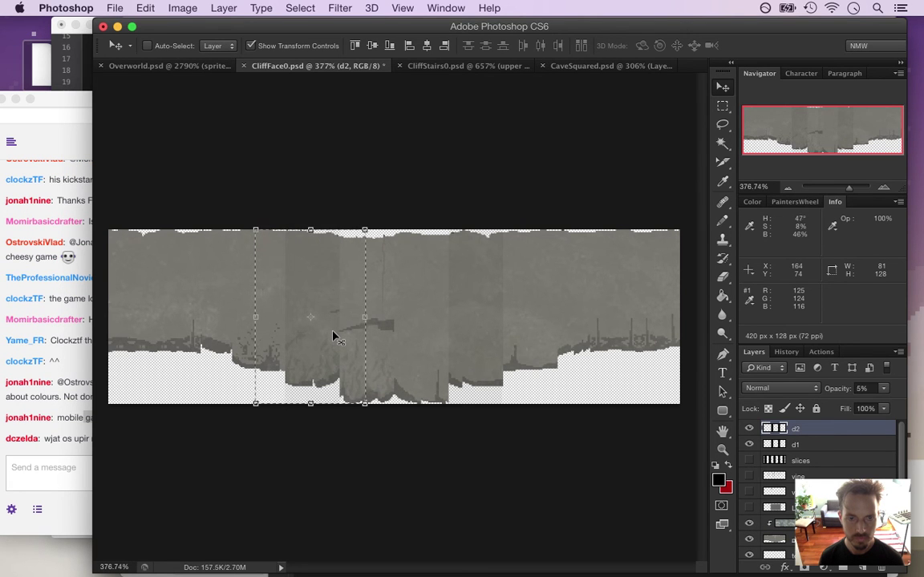
key("Return")
key("m")
key("v")
left_click_drag(306, 270, 253, 271)
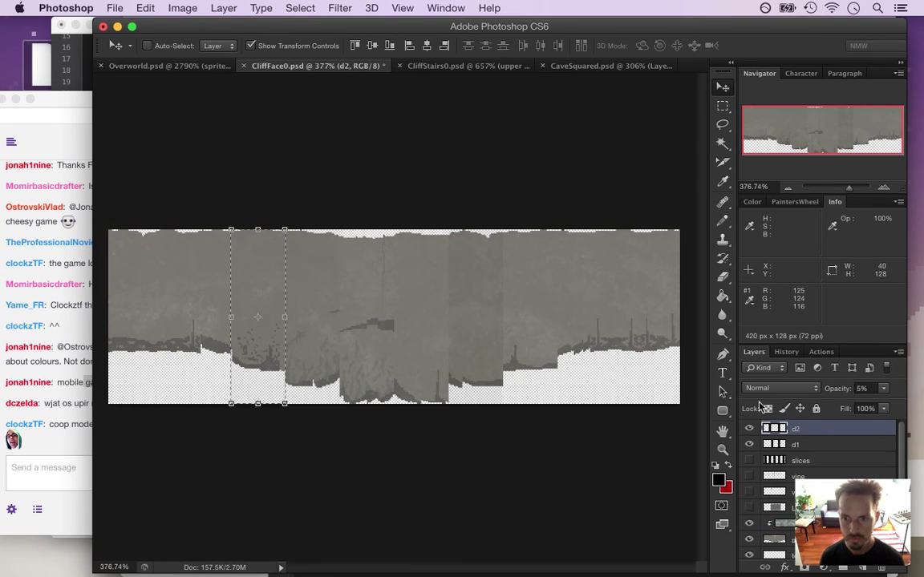
Step: Switch to the Twitch chat in Safari, read the viewers' questions about the release window and coop mode, and return to Photoshop
left_click(68, 429)
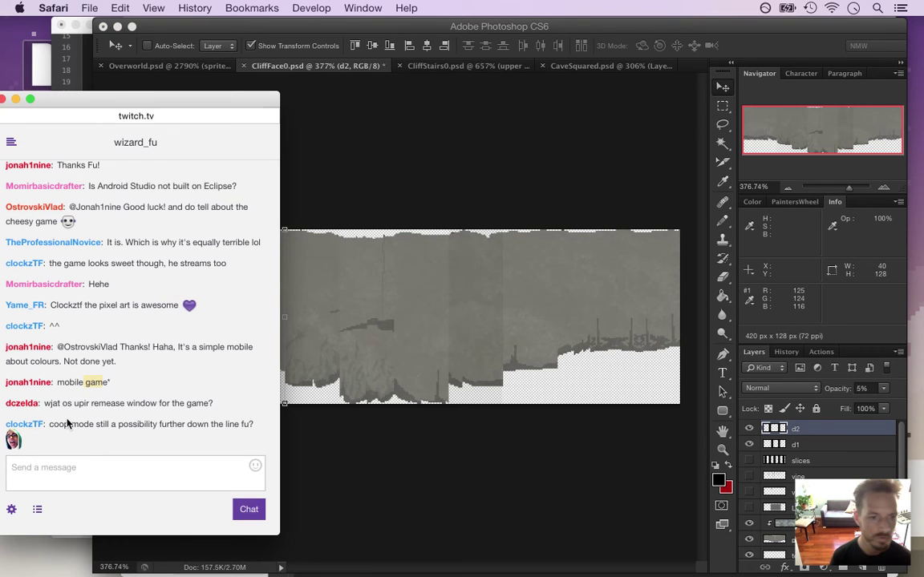
left_click_drag(54, 411, 62, 407)
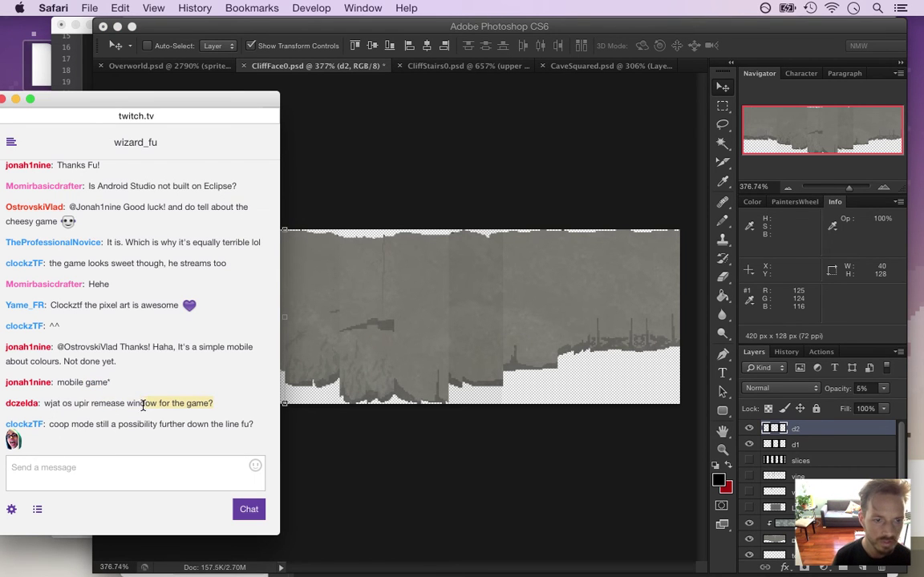
left_click(68, 406)
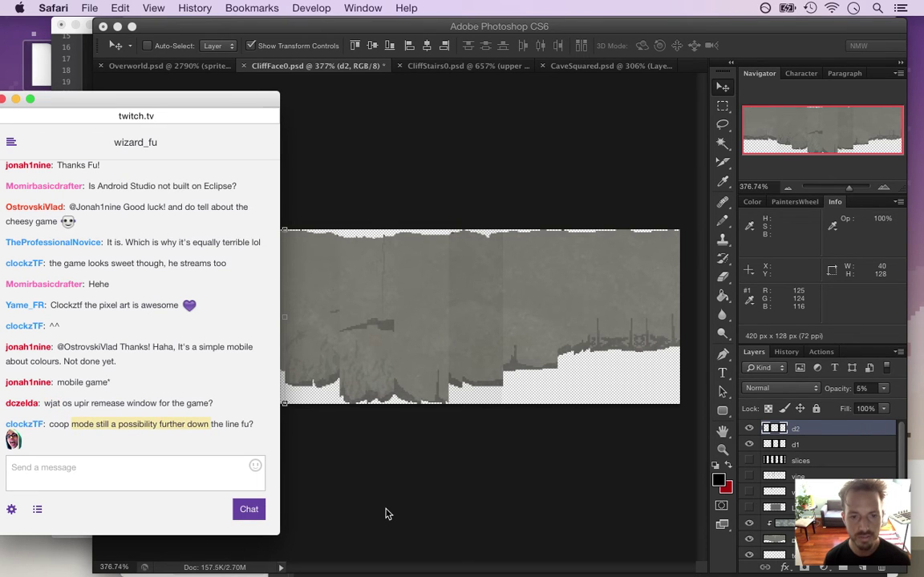
left_click(73, 435)
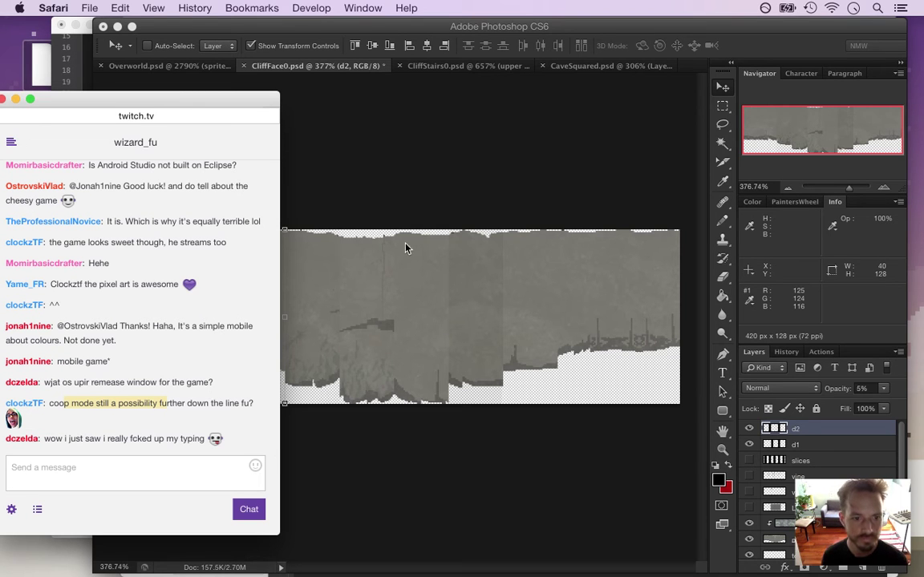
left_click_drag(65, 439, 79, 443)
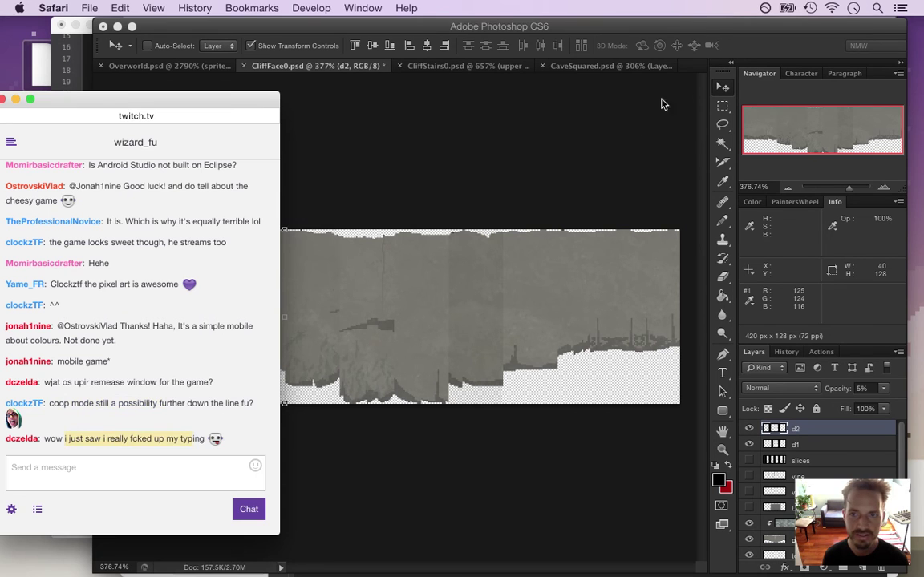
left_click(673, 53)
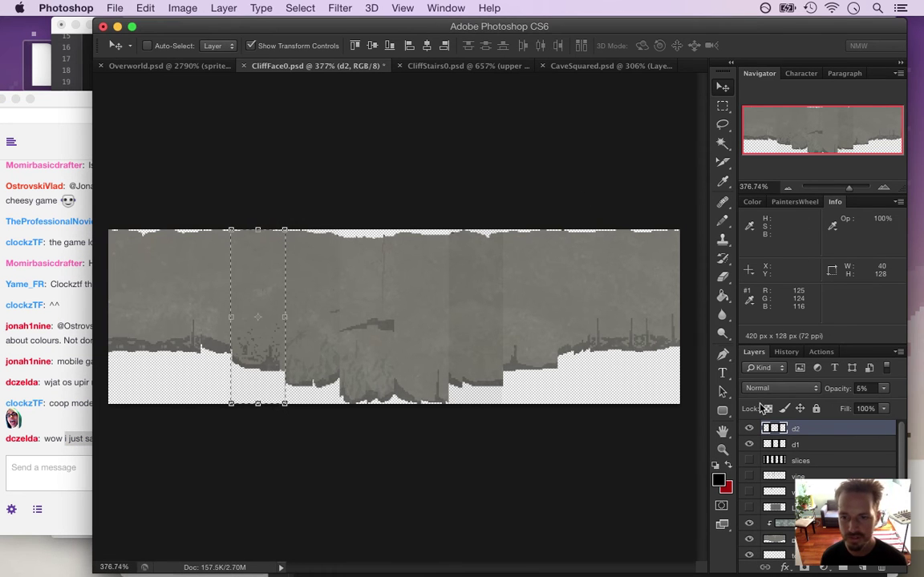
Step: Select the right dark column on layer d2 and move it one column width, about 40 px, to the right
key("m")
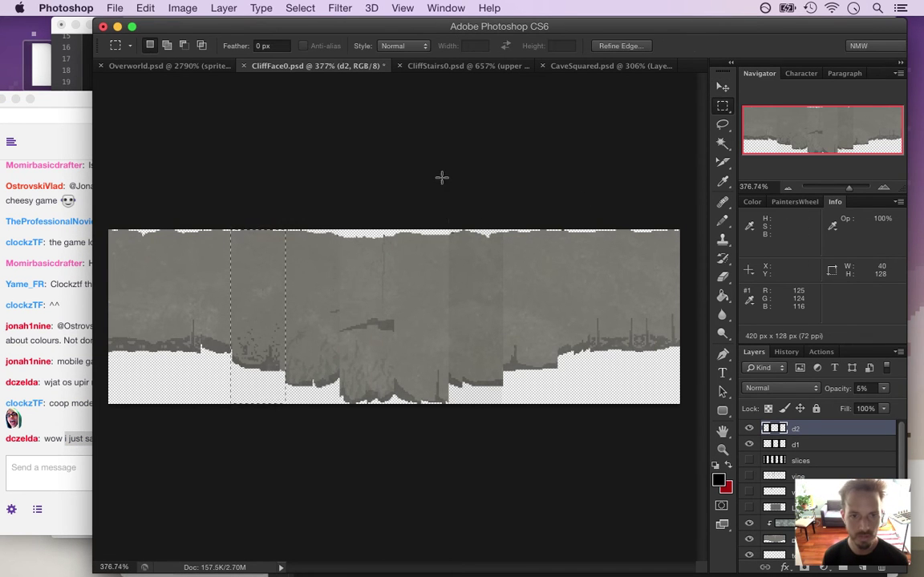
left_click_drag(437, 206, 532, 462)
key("v")
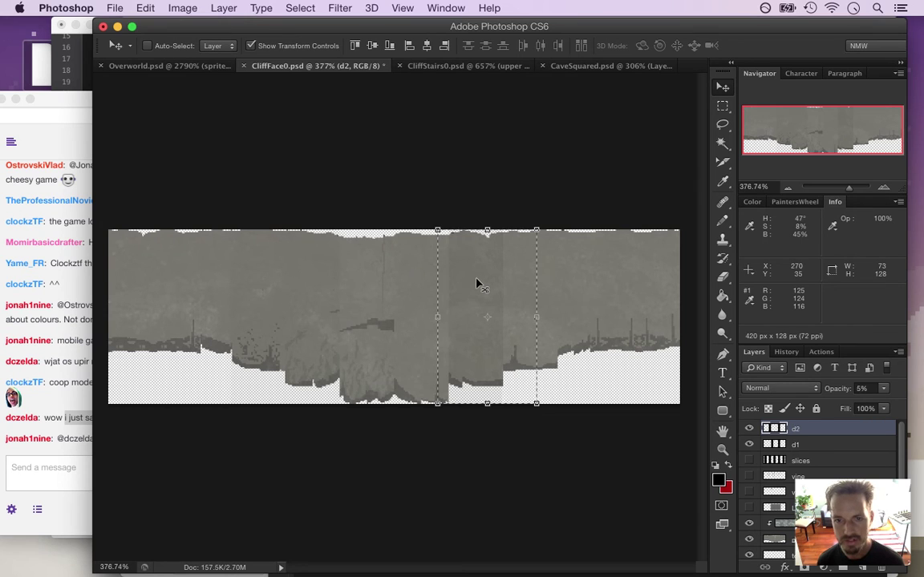
left_click_drag(471, 278, 523, 277)
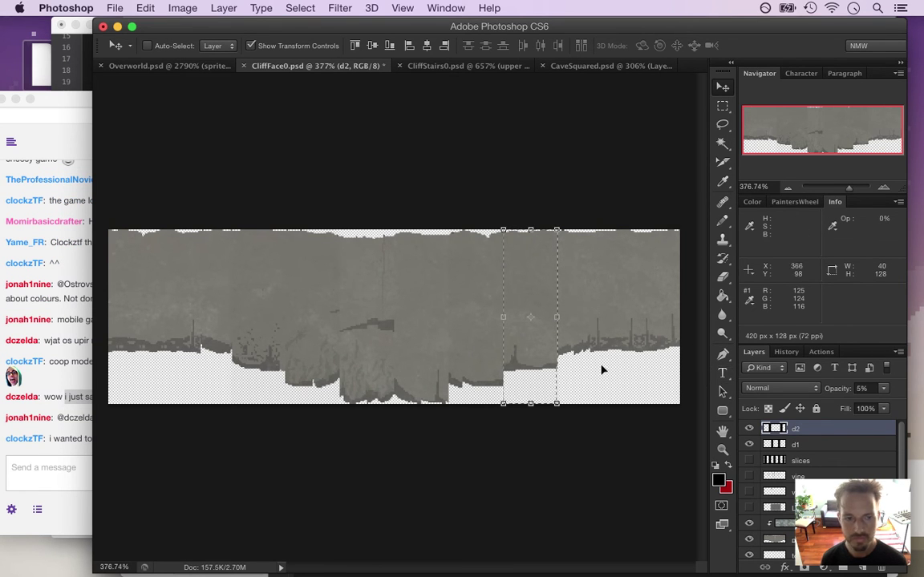
Step: Read the newly arrived viewer messages about playing as the raven in the Twitch chat in Safari, and return to Photoshop
left_click(63, 451)
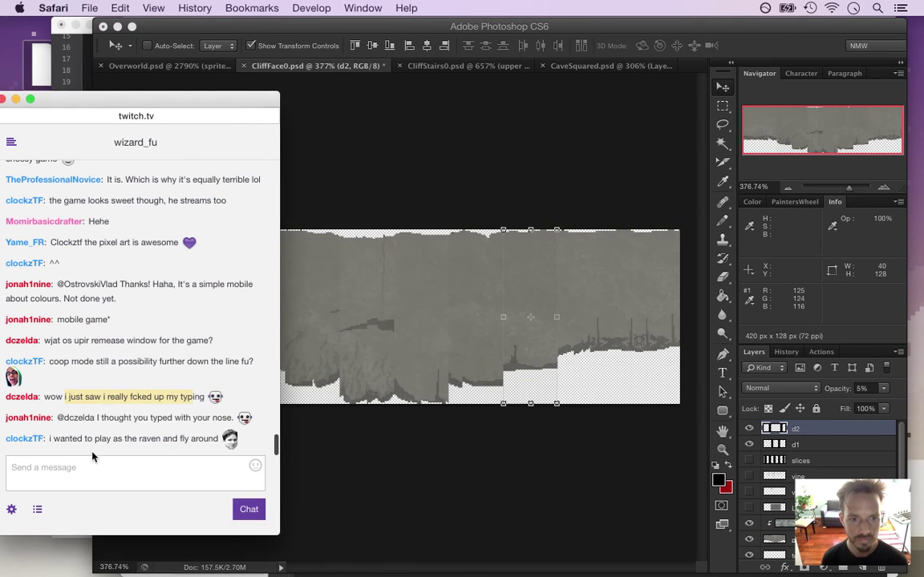
left_click(109, 425)
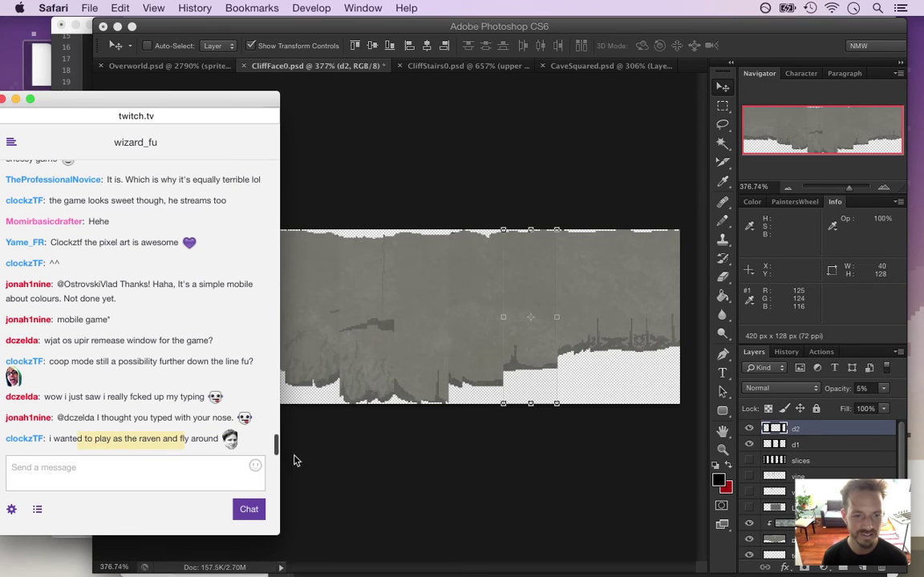
left_click(739, 91)
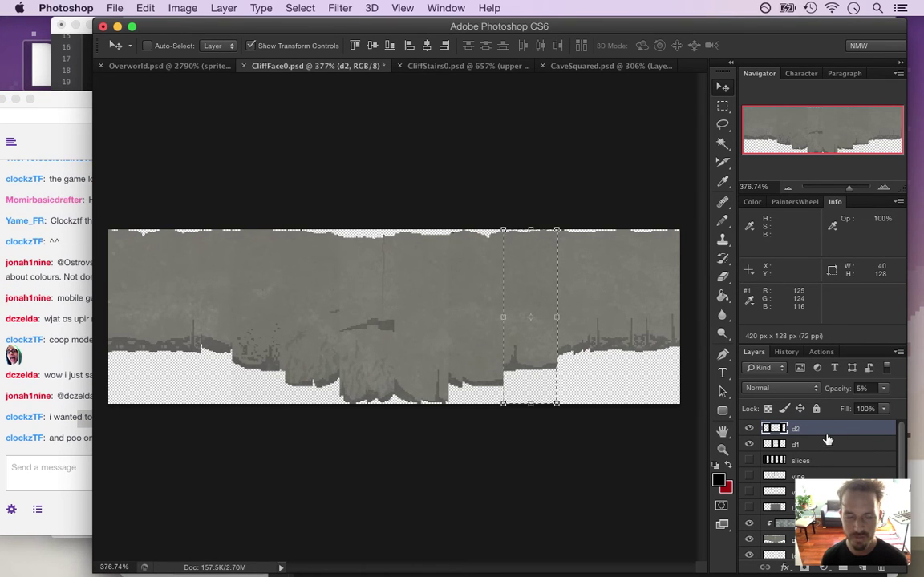
left_click(80, 454)
left_click_drag(65, 438, 114, 439)
left_click(761, 51)
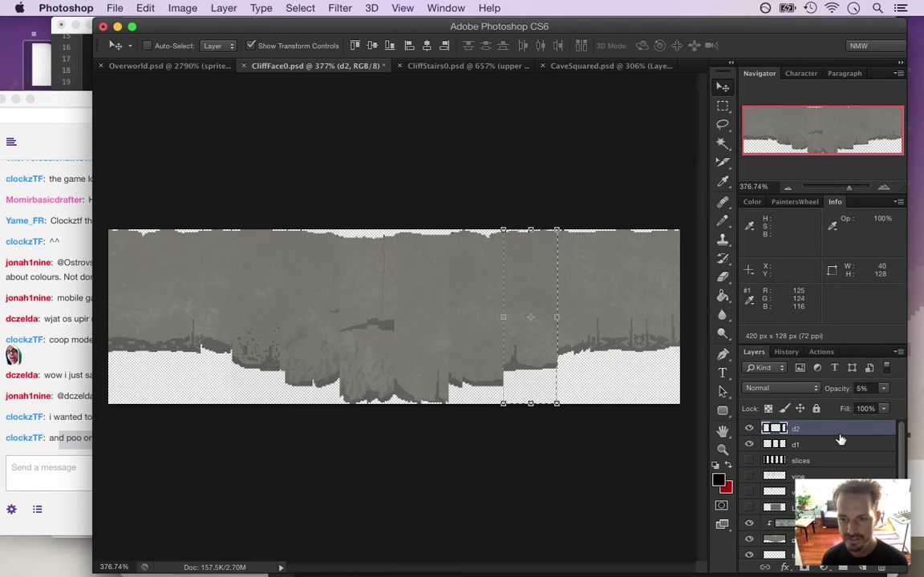
left_click(865, 388)
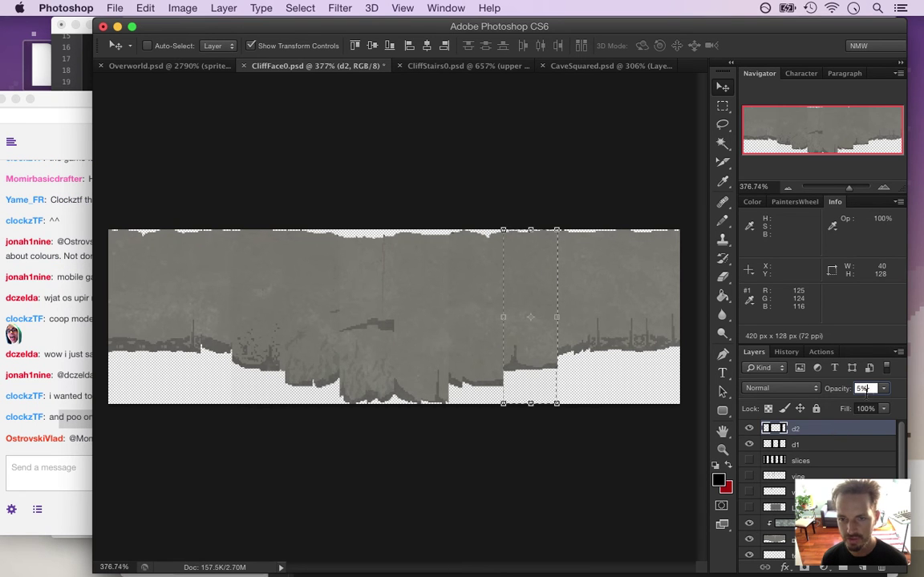
left_click(45, 433)
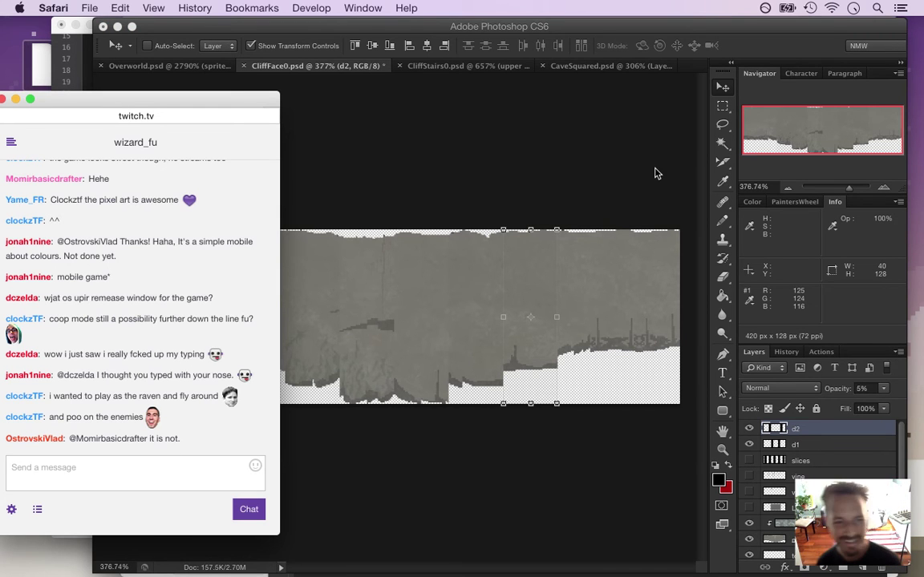
left_click(752, 46)
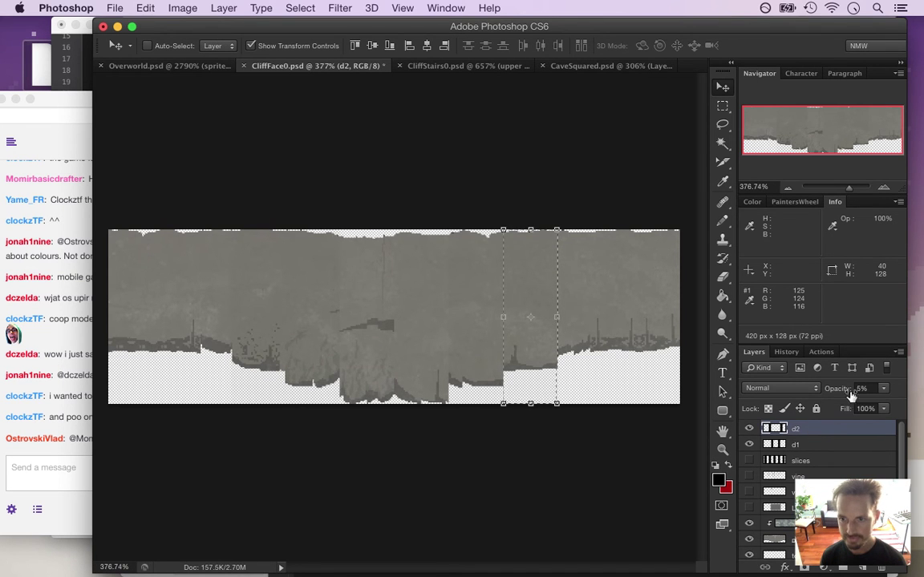
Step: Set the d2 layer's opacity to 8%
left_click_drag(868, 388, 874, 388)
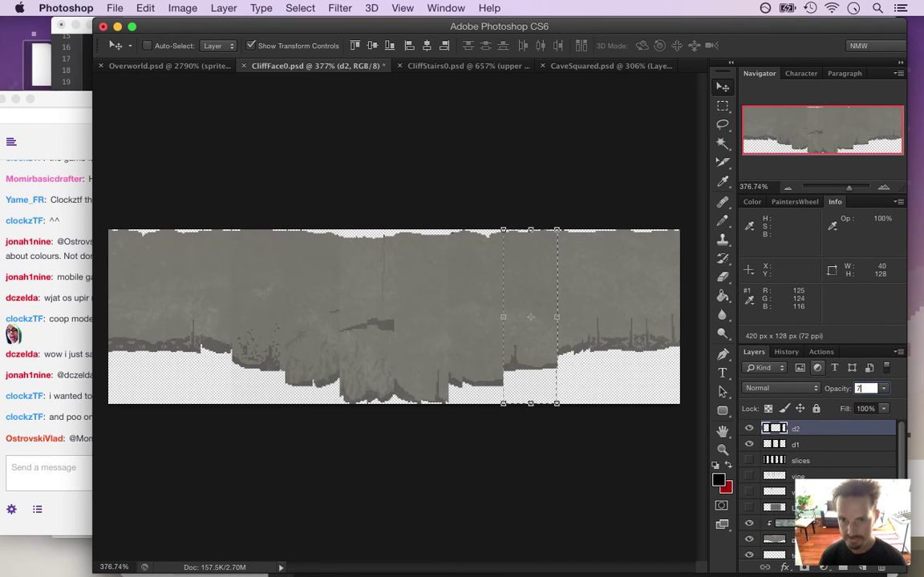
left_click(869, 388)
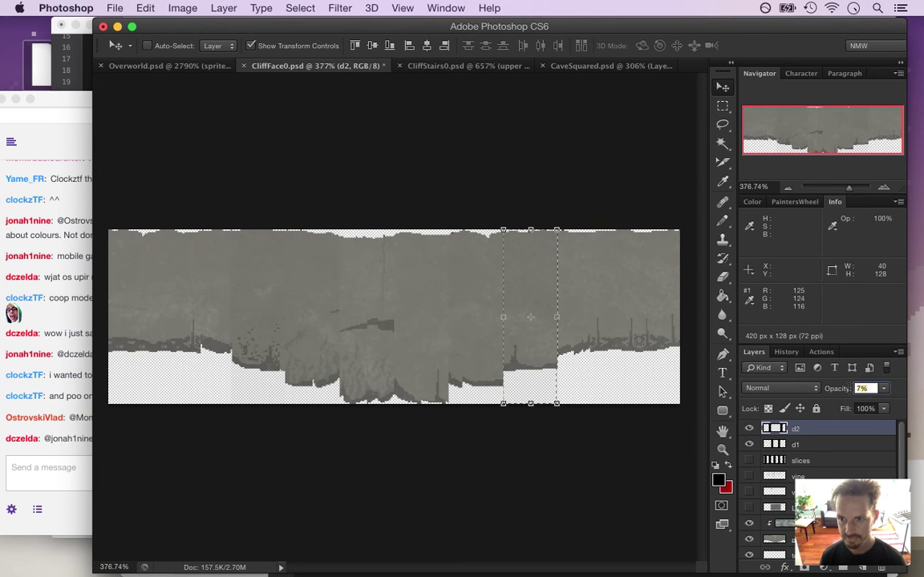
type("8")
key("Return")
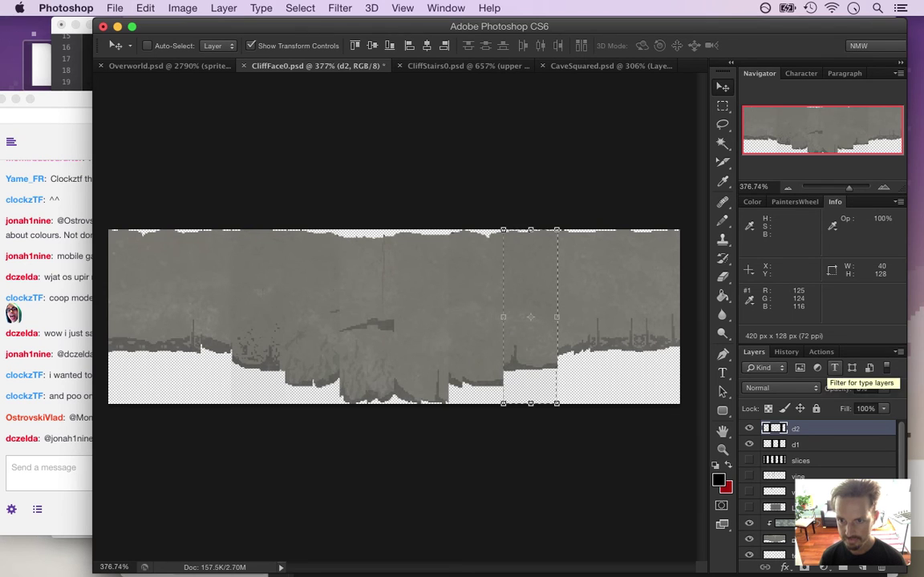
Step: Set the d1 layer's opacity to 4%, save the document, and check the Twitch chat in Safari before returning to Photoshop
left_click(804, 446)
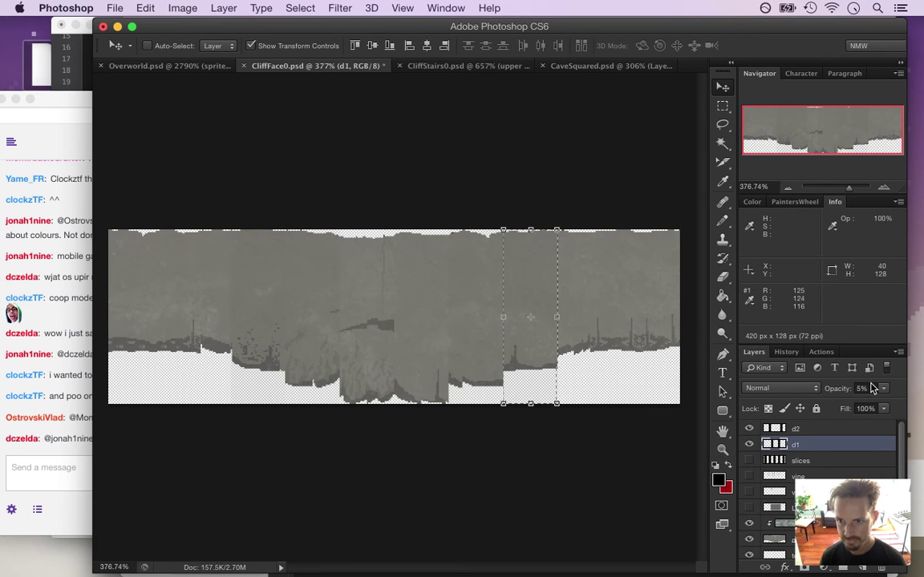
left_click(866, 388)
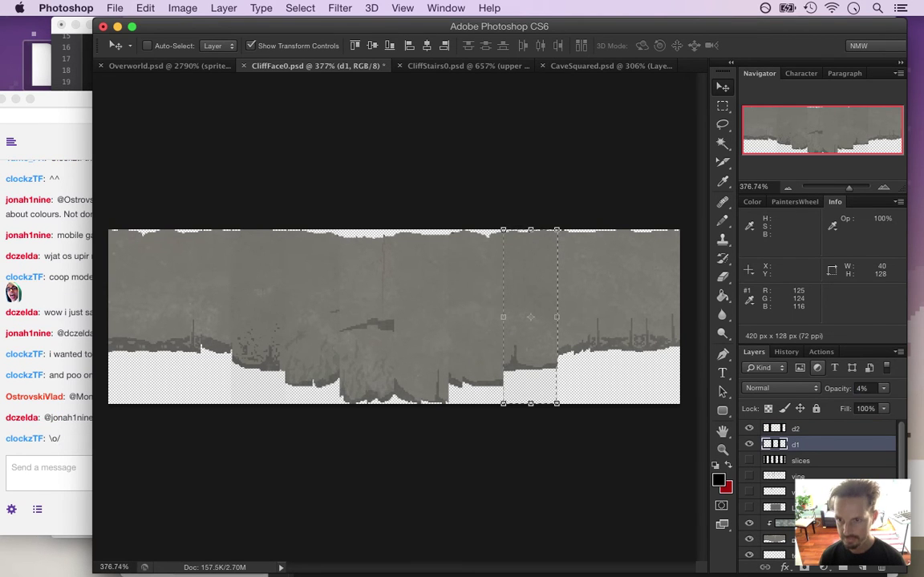
key("super+s")
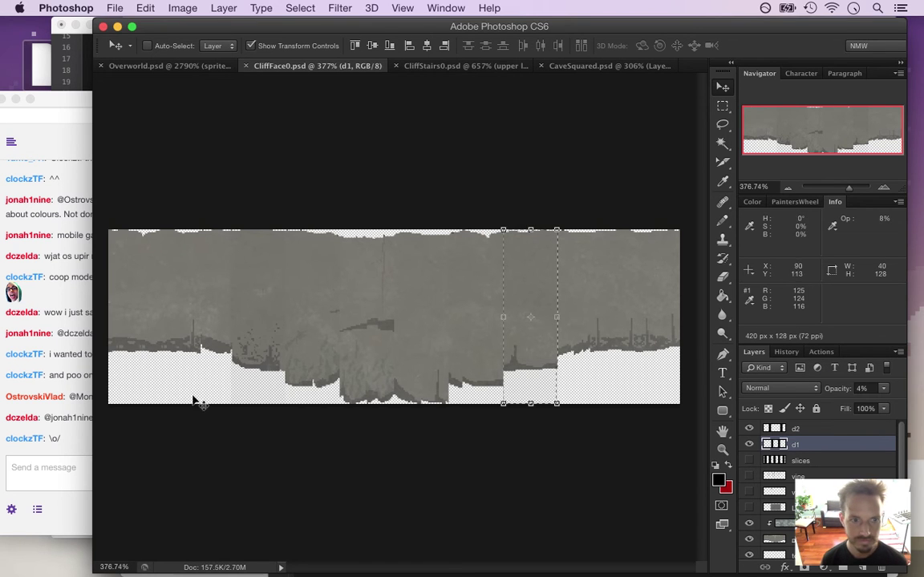
left_click(70, 435)
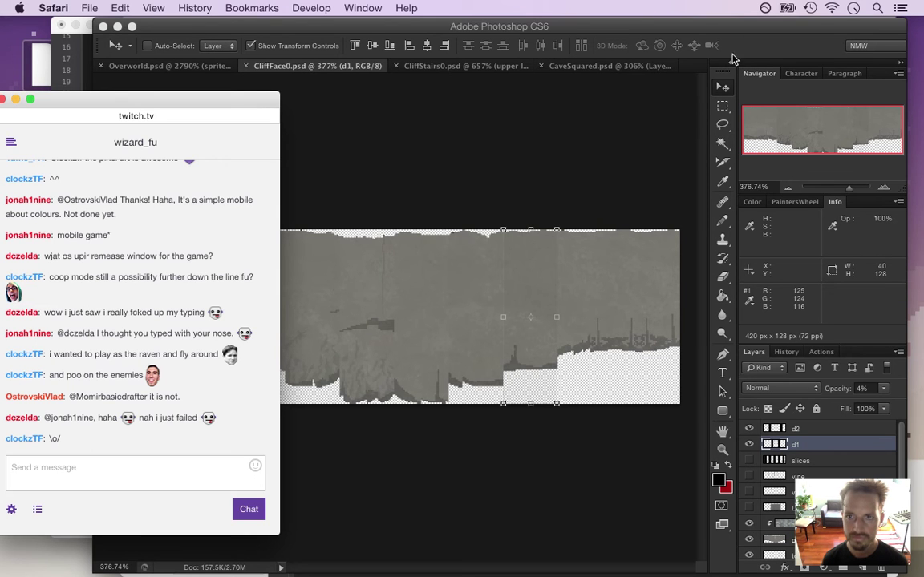
left_click(752, 42)
Step: Copy the selected column of layer d2 to a new layer and name it d3
left_click(802, 429)
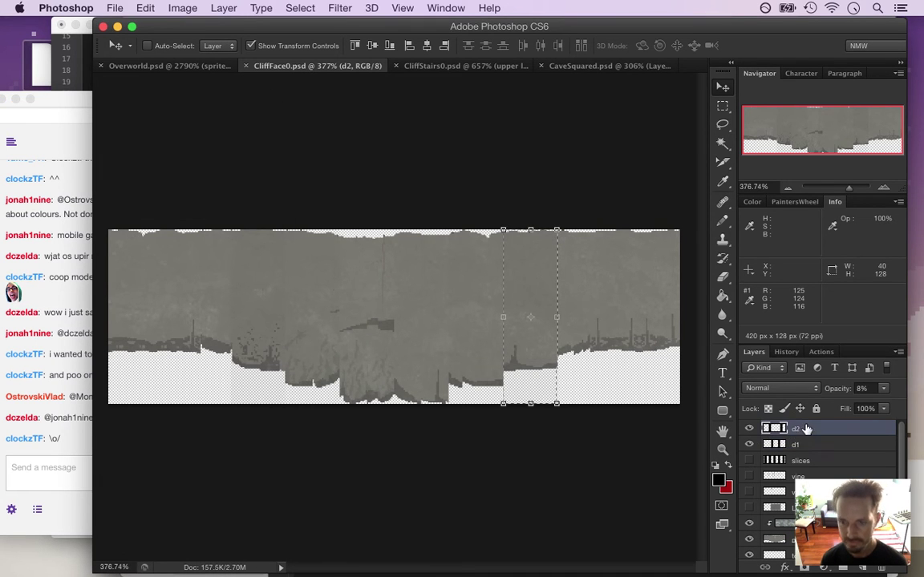
key("super+j")
double_click(805, 429)
type("d")
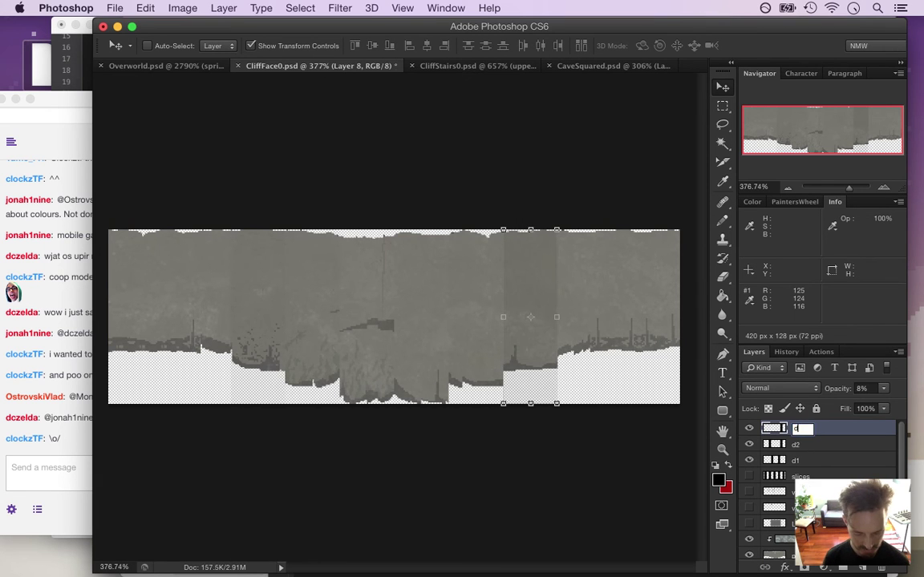
type("3")
key("Return")
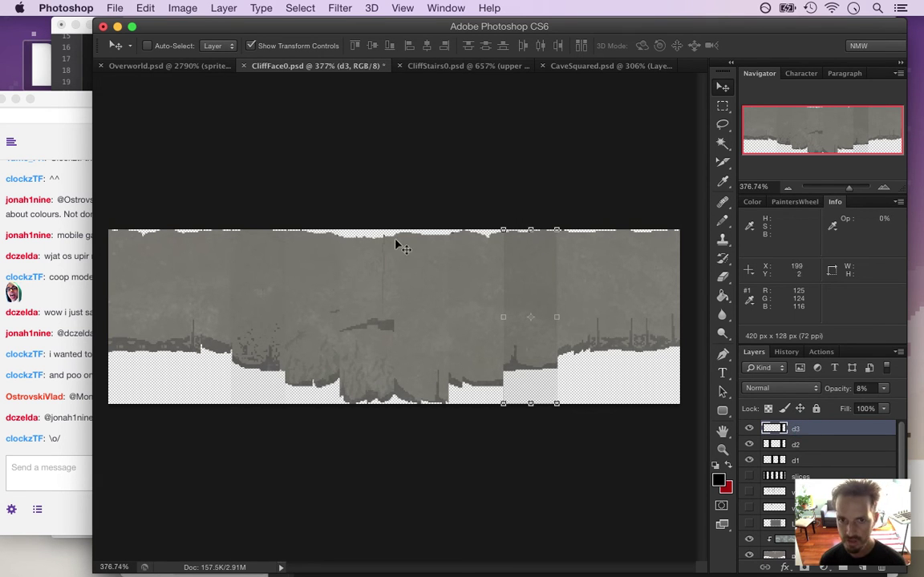
Step: Try to select the left dark column on layer d3 and move it to the left
key("m")
left_click_drag(210, 212, 306, 449)
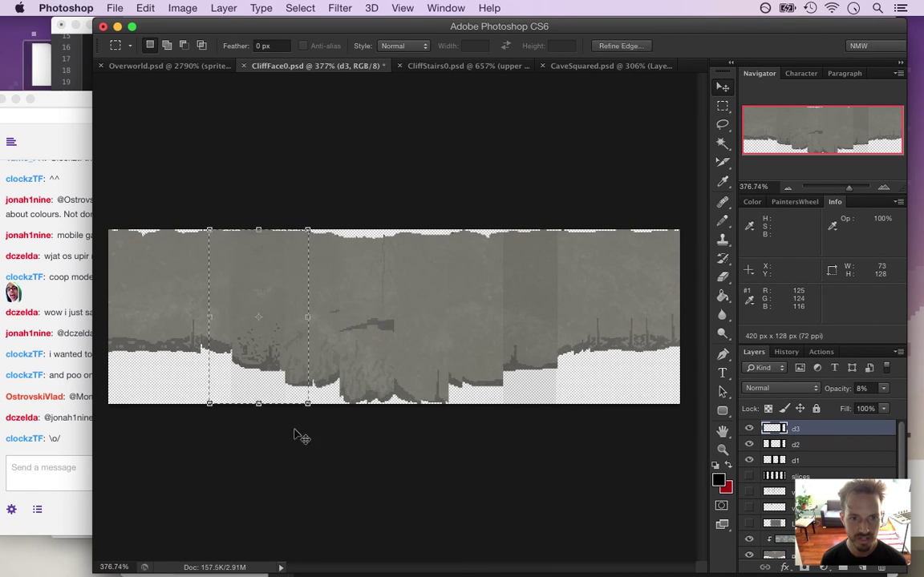
key("v")
left_click_drag(257, 264, 235, 264)
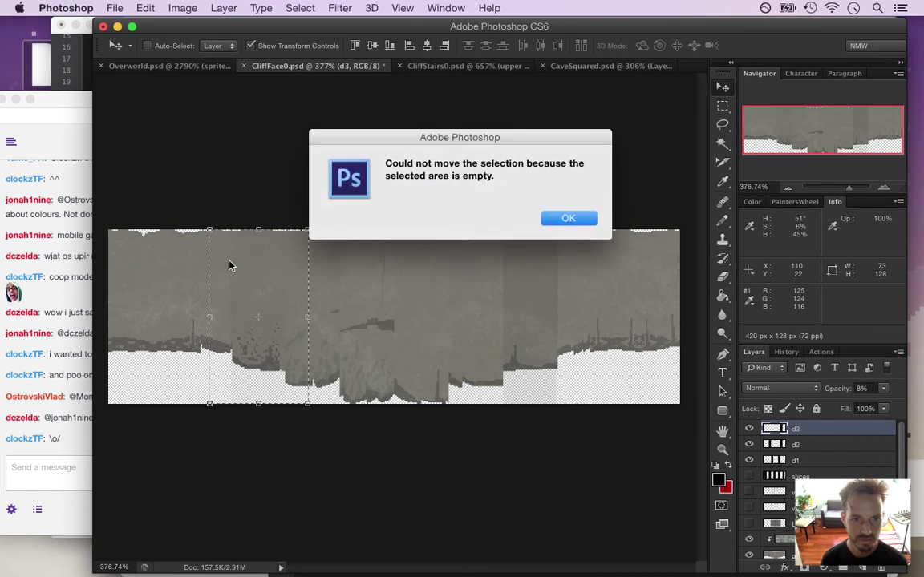
key("Return")
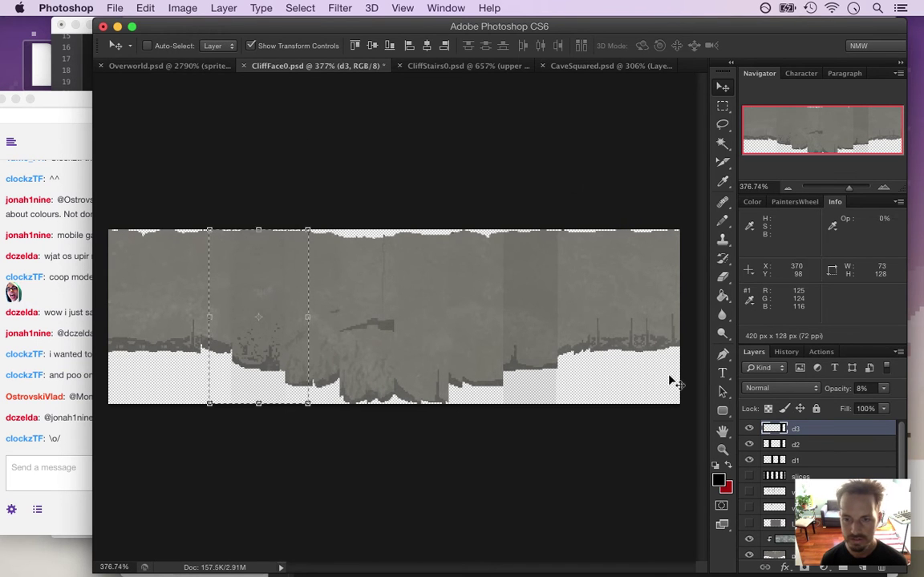
Step: Undo the column selection and the creation of layer d3, and return to layer d2
key("super+z")
key("super+alt+z")
key("super+alt+z")
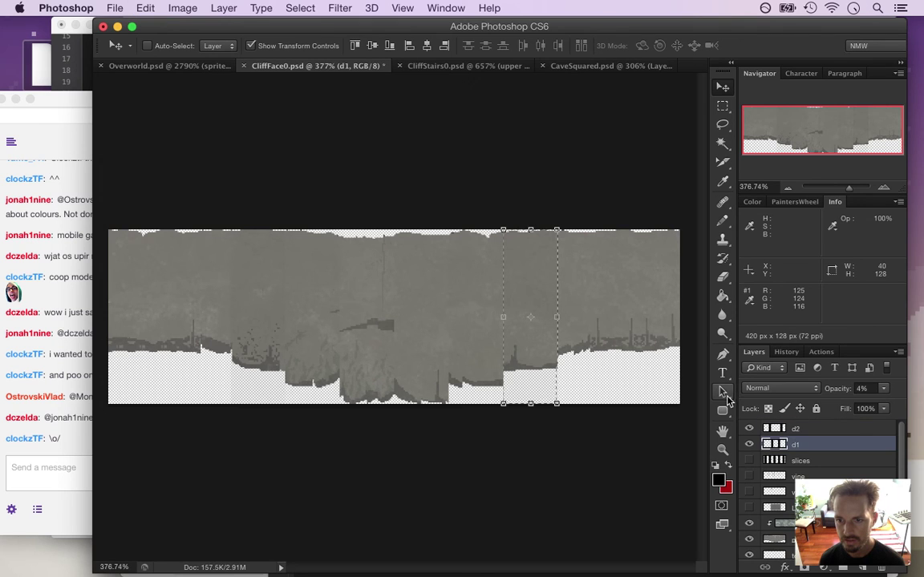
left_click(798, 430)
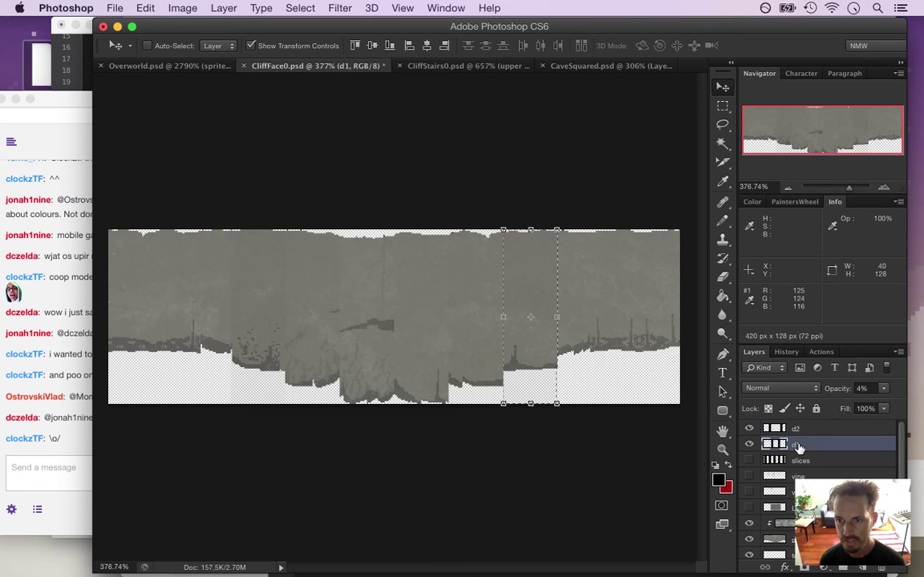
key("super+j")
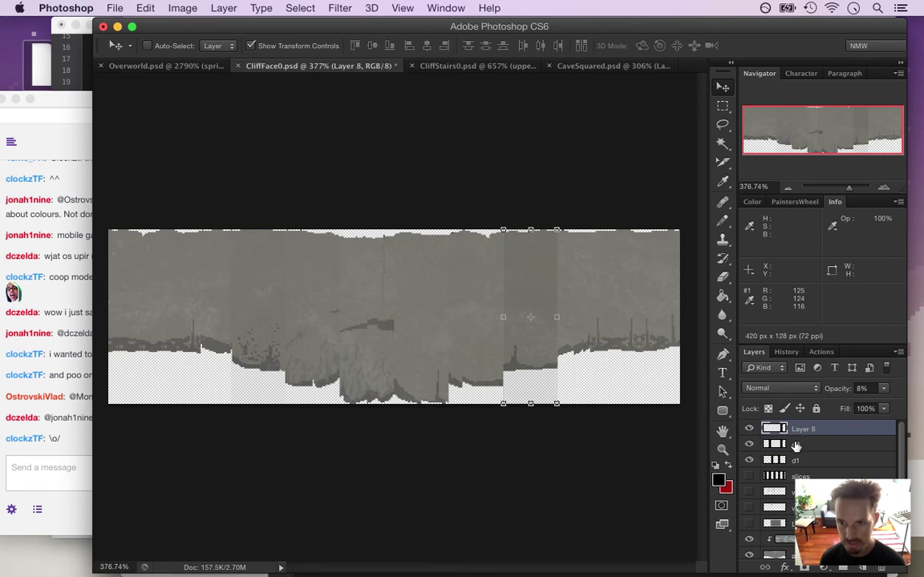
double_click(805, 429)
type("d3")
key("Return")
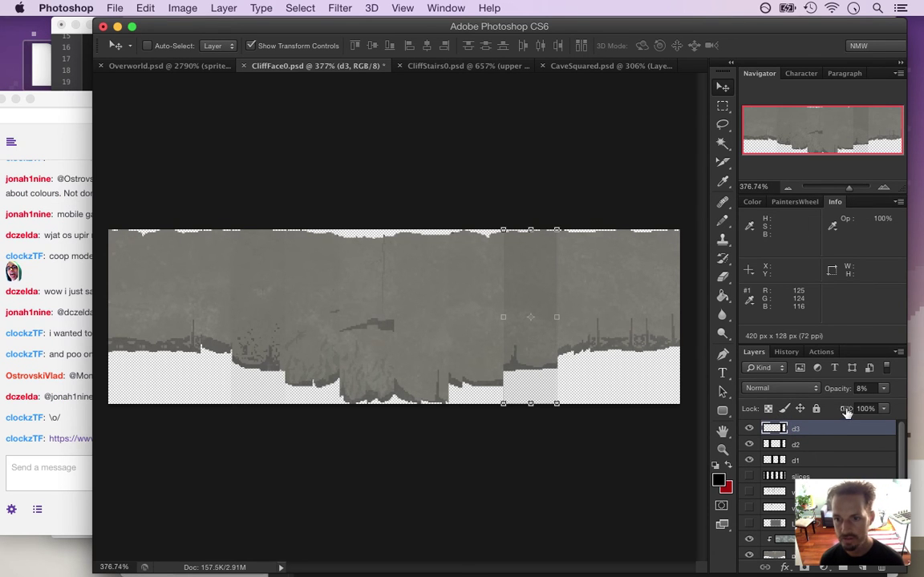
key("super+alt+z")
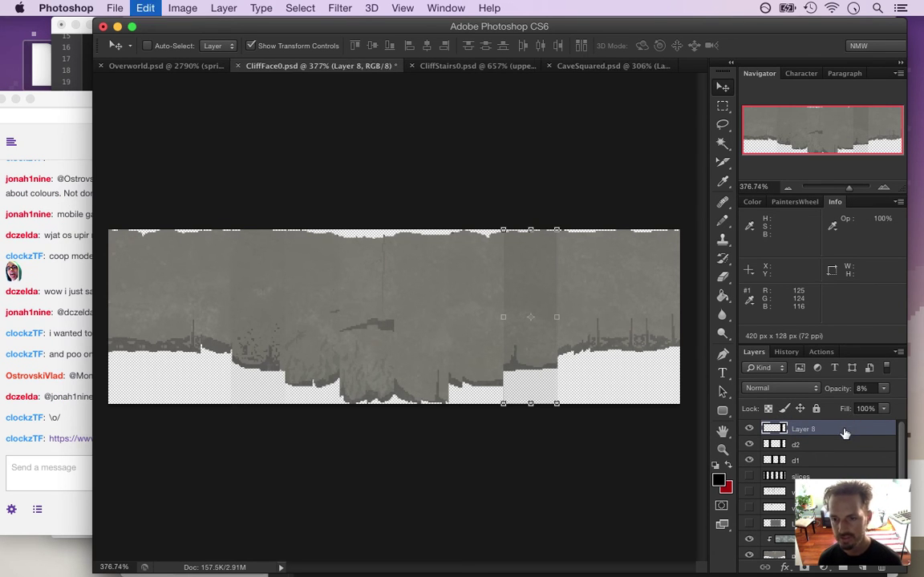
key("super+alt+z")
Step: Clear the selection, duplicate the whole d2 layer and name the copy d3
key("m")
key("super+d")
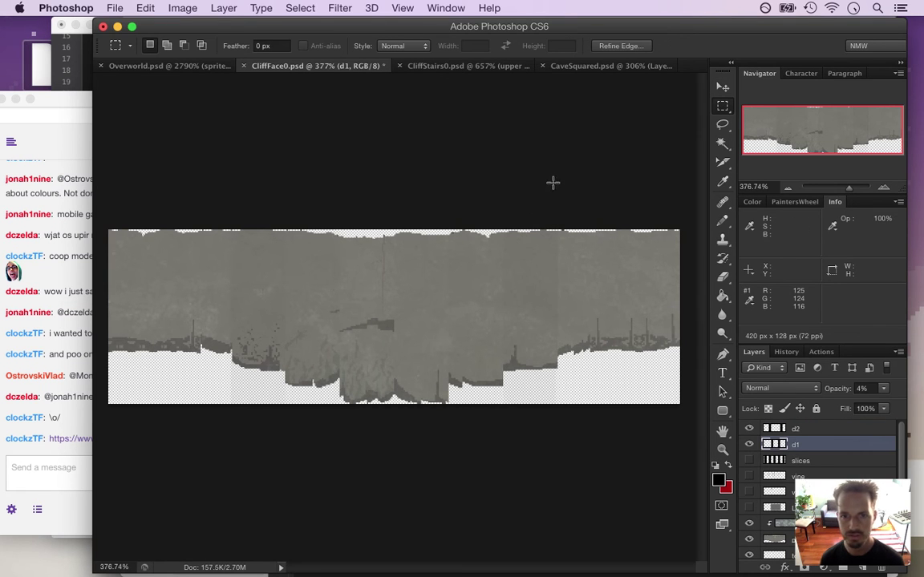
left_click(805, 430)
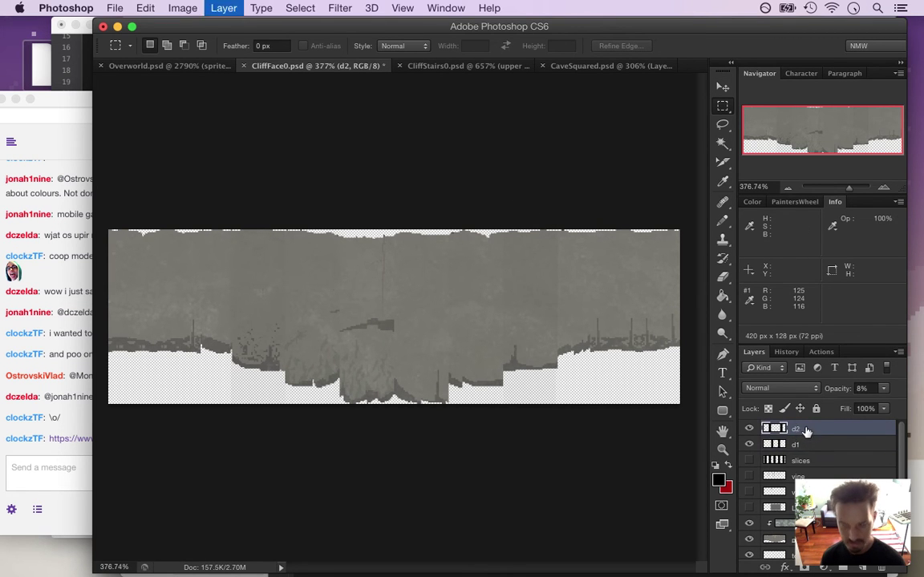
key("super+j")
double_click(804, 429)
type("d3")
key("Return")
Step: Switch to the Twitch chat in Safari and open the YouTube link shared in the messages
left_click(78, 392)
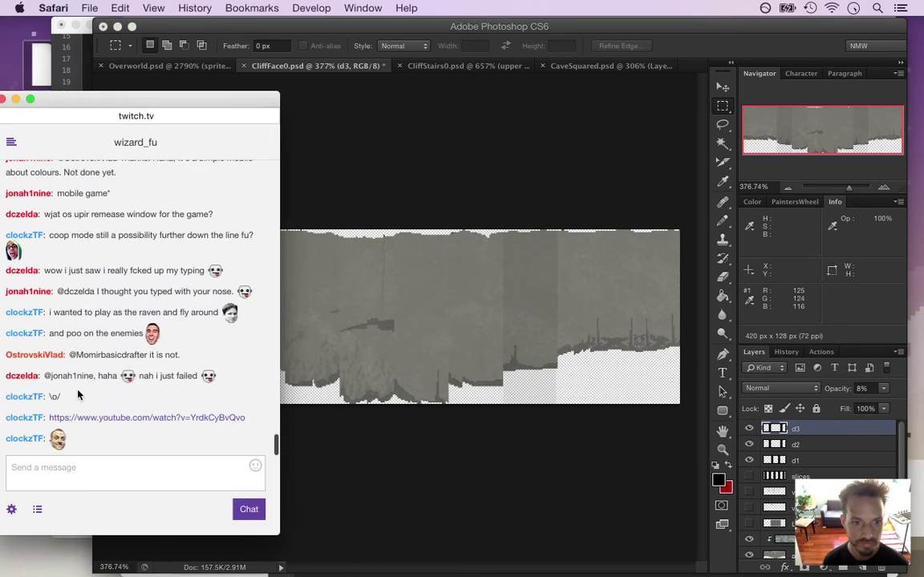
right_click(122, 419)
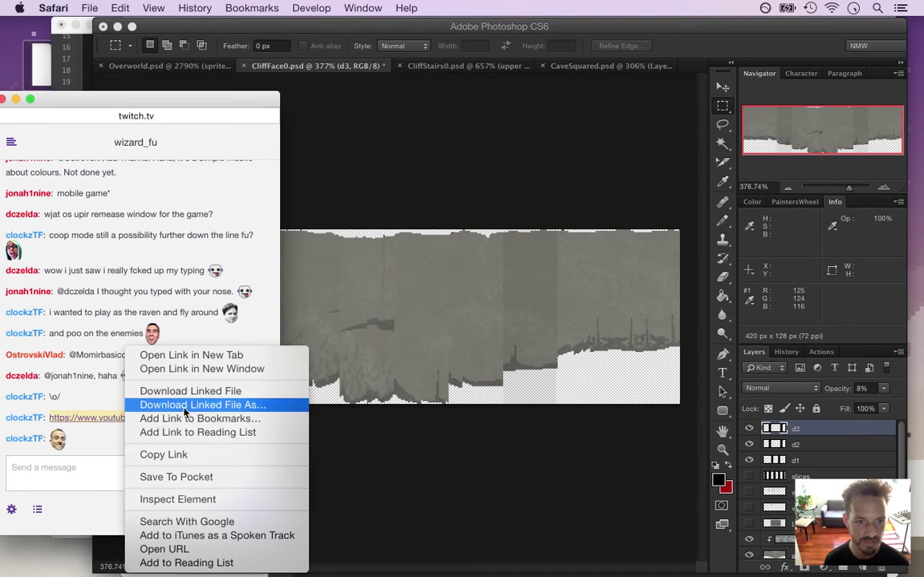
left_click(210, 361)
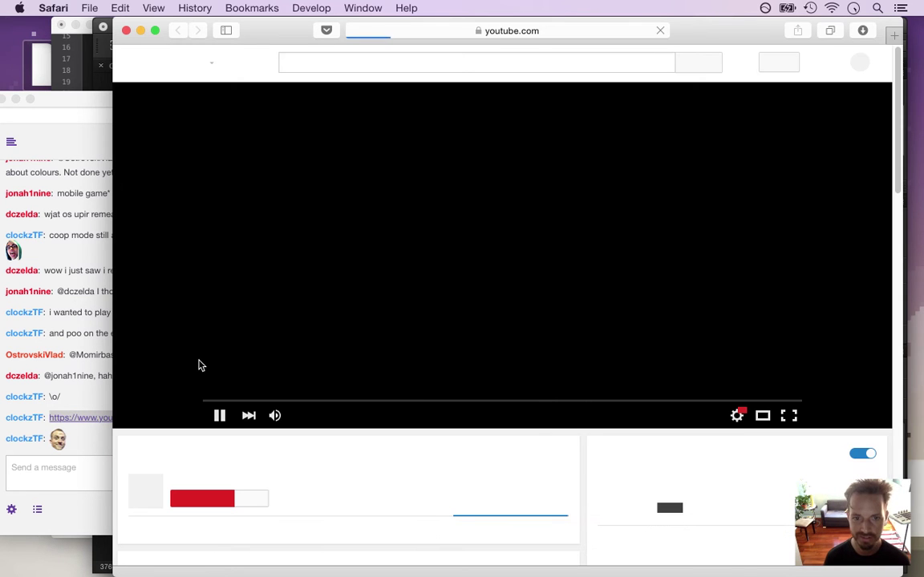
Step: Adjust the system volume for the playing video and dismiss the advertisement covering it
key("XF86AudioLowerVolume")
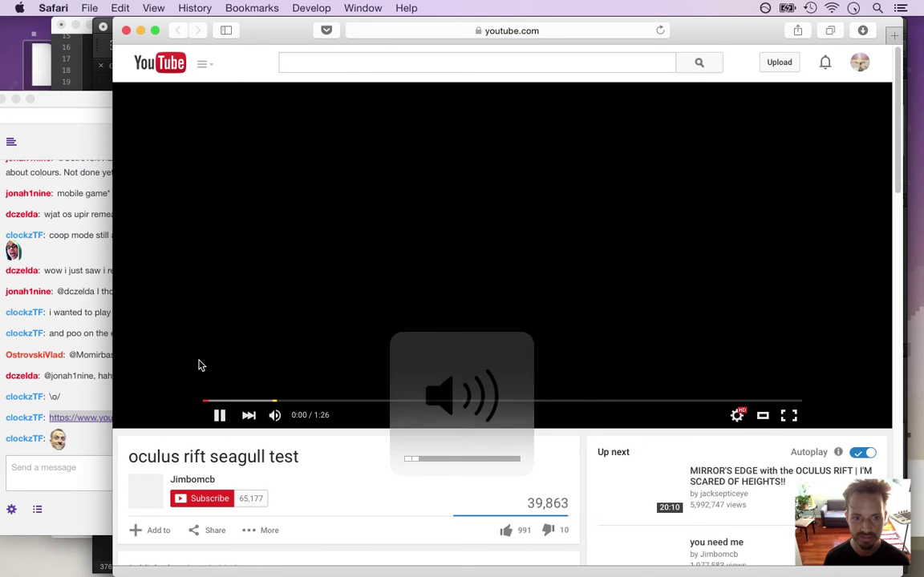
key("XF86AudioMute")
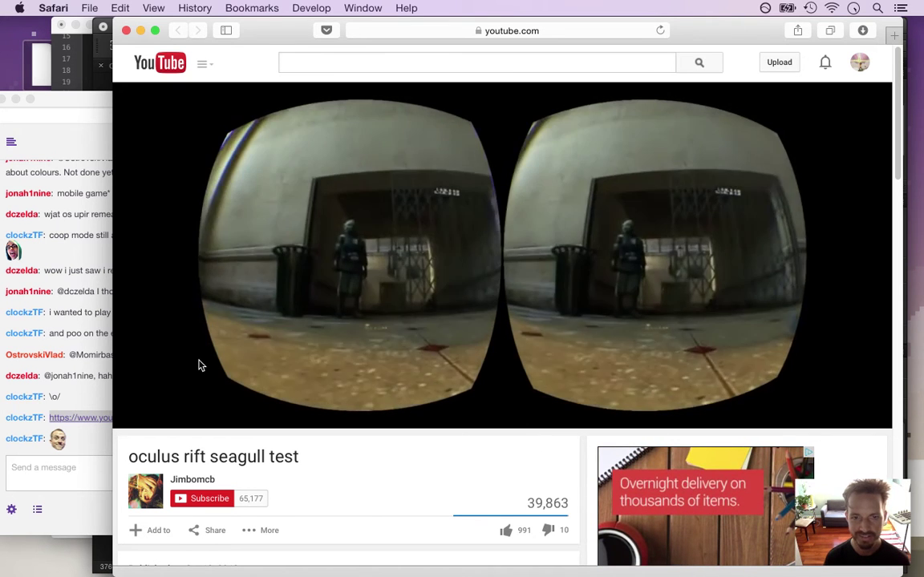
key("XF86AudioMute")
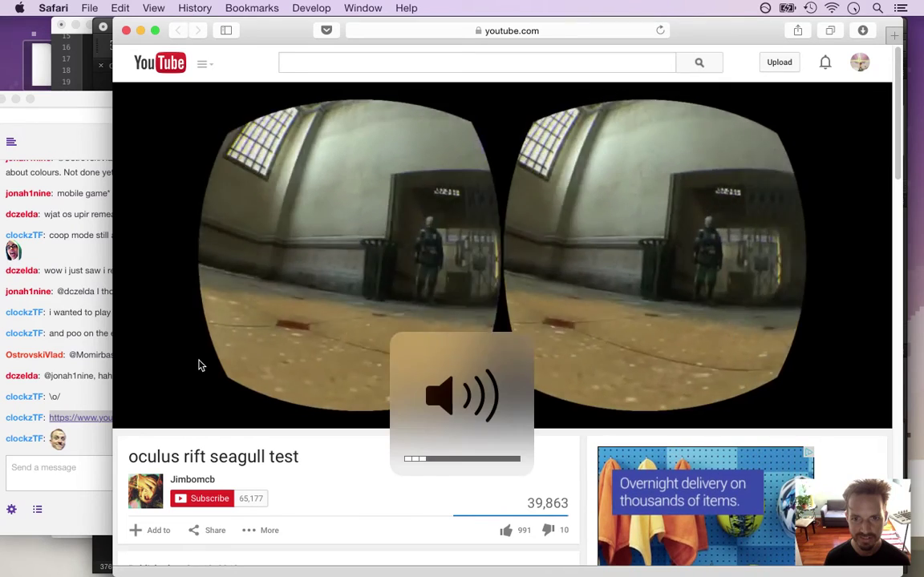
key("XF86AudioMute")
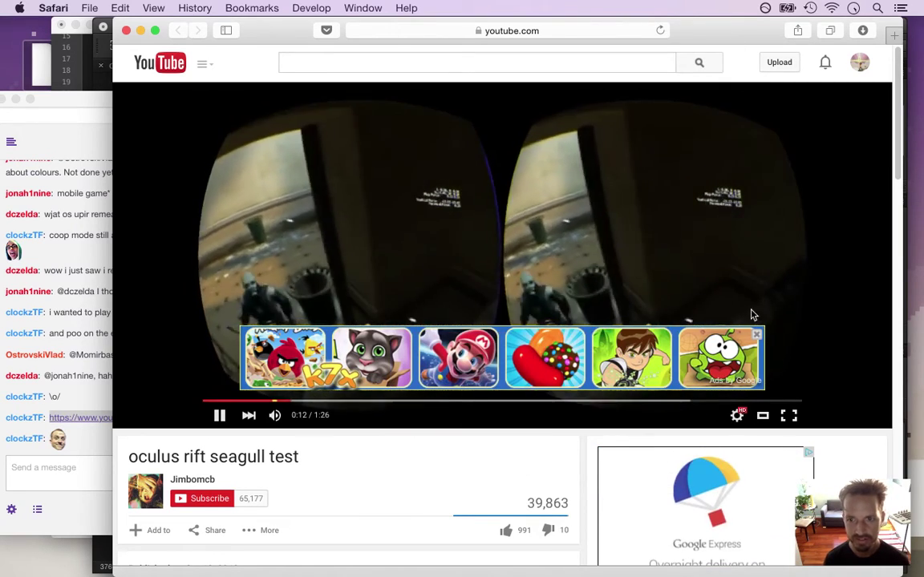
left_click(756, 334)
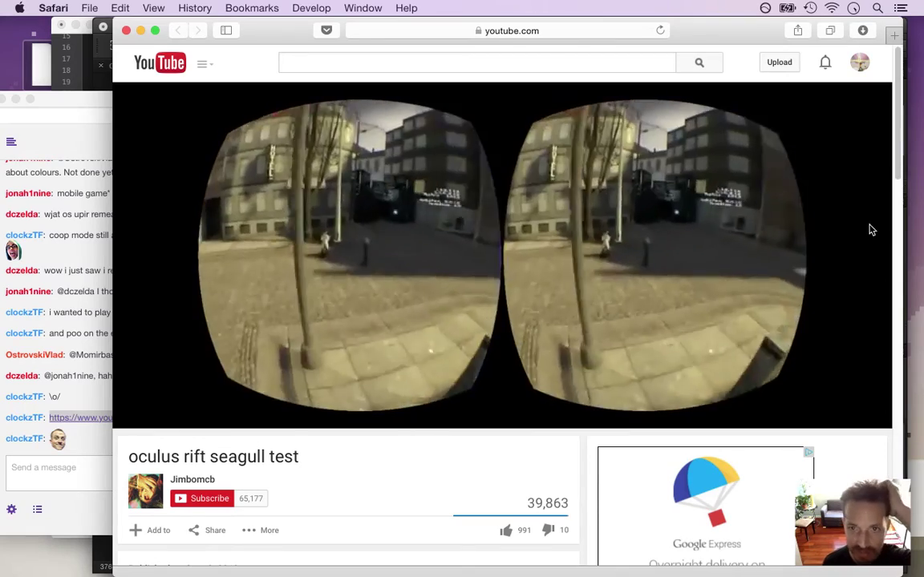
Step: Look over the video page's description and comments, return to the video and close its browser window
scroll(898, 141, "down", 1)
scroll(898, 141, "down", 2)
scroll(898, 142, "up", 2)
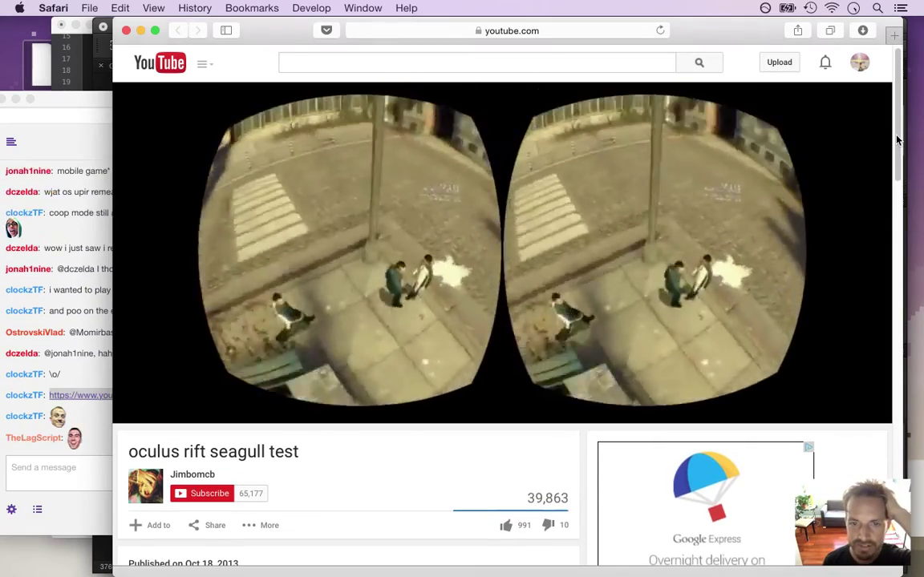
left_click_drag(897, 141, 901, 200)
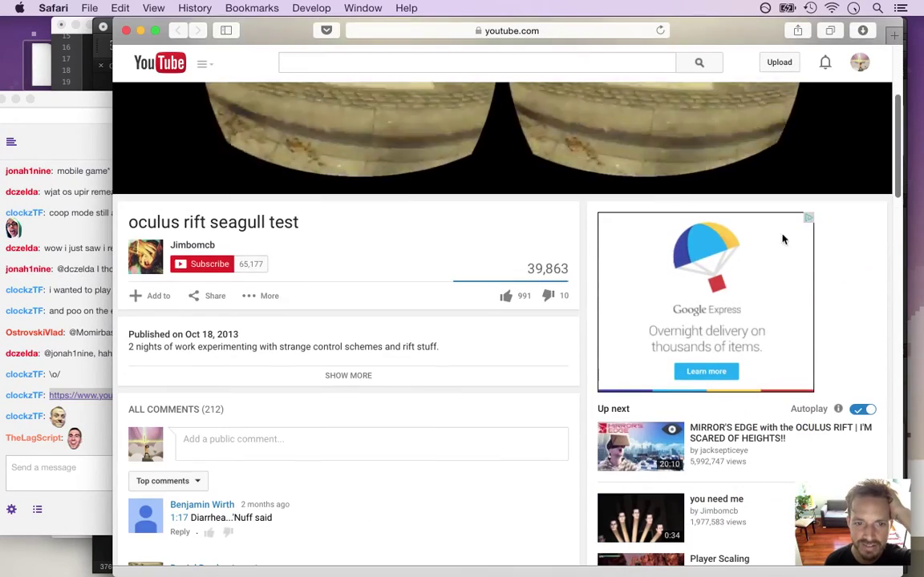
left_click_drag(899, 152, 901, 105)
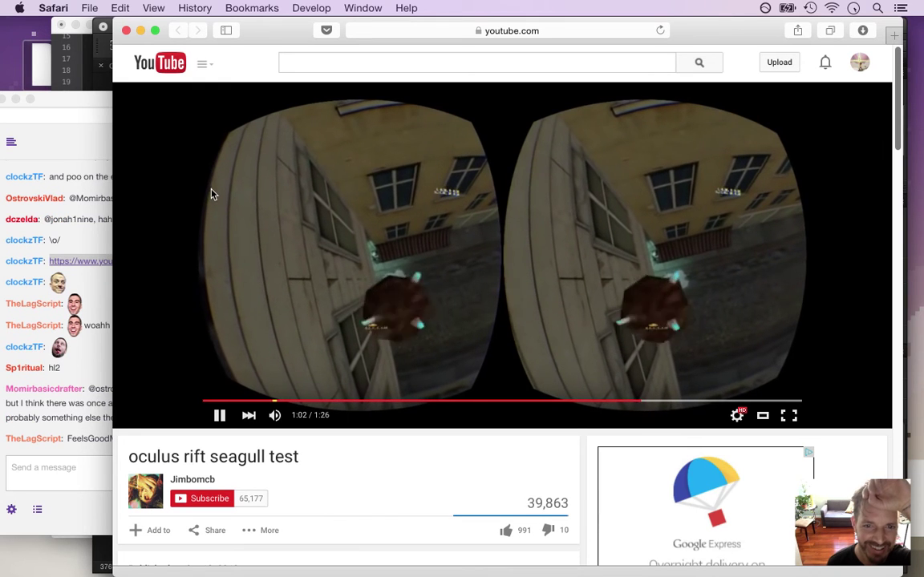
left_click(126, 29)
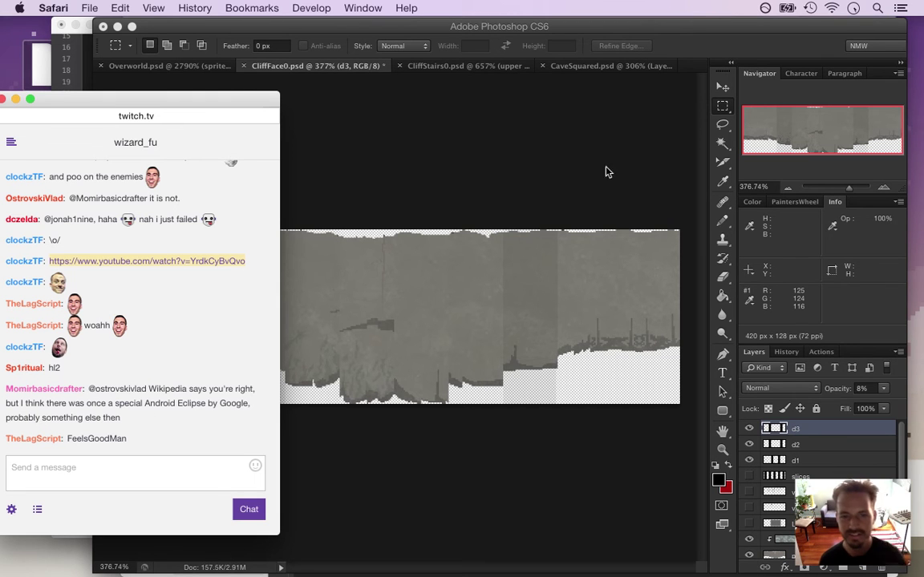
Step: Switch back to Photoshop and move the right dark strip on layer d3 one strip width further right
left_click(618, 36)
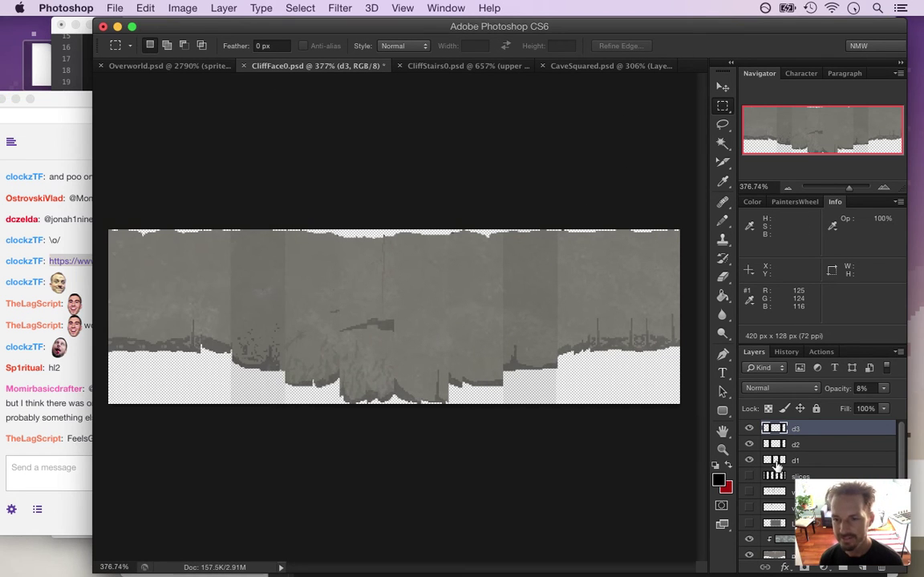
left_click_drag(495, 192, 602, 429)
key("v")
left_click_drag(531, 281, 588, 285)
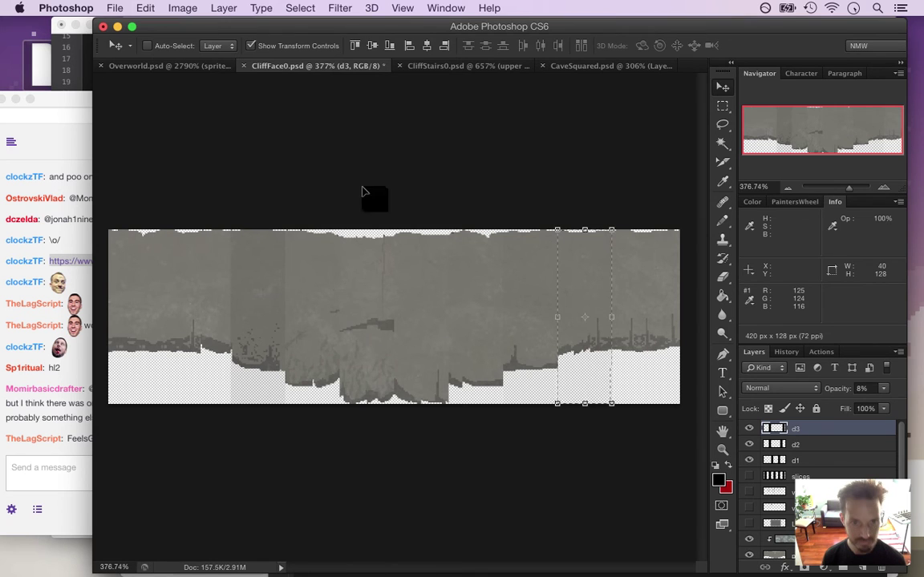
Step: Move the left dark strip on layer d3 one strip width further left
key("m")
left_click_drag(201, 195, 340, 405)
key("v")
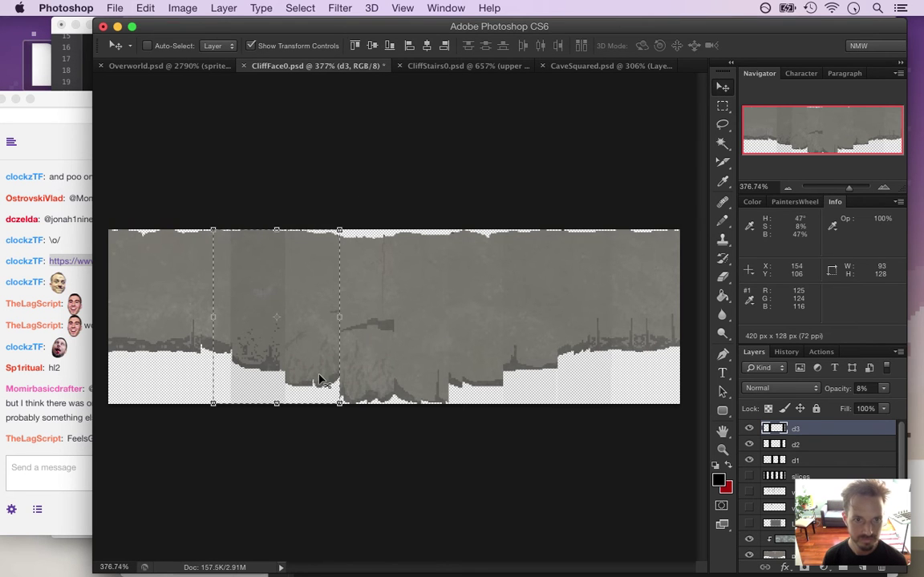
left_click_drag(287, 262, 213, 276)
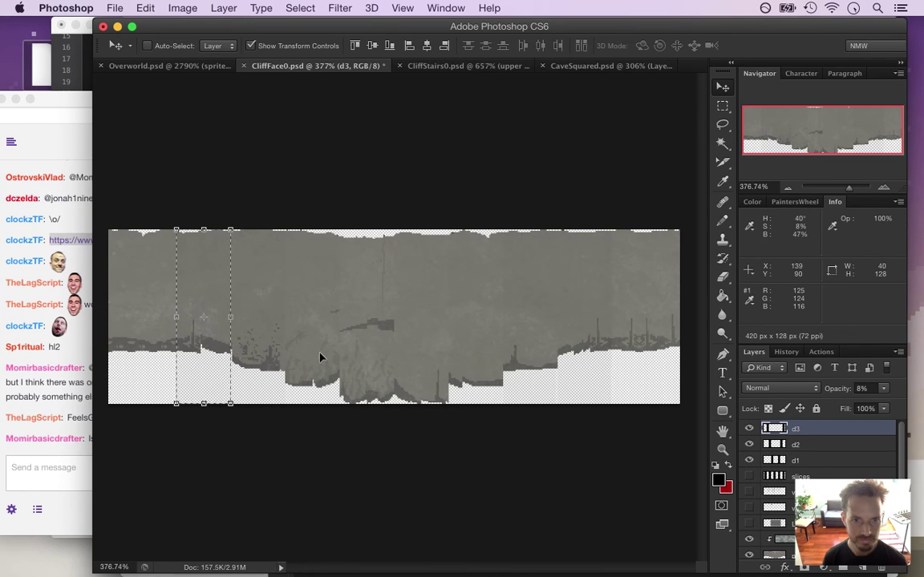
Step: Set layer d3's opacity to 12% and clear the selection
left_click(865, 388)
type("12")
key("Return")
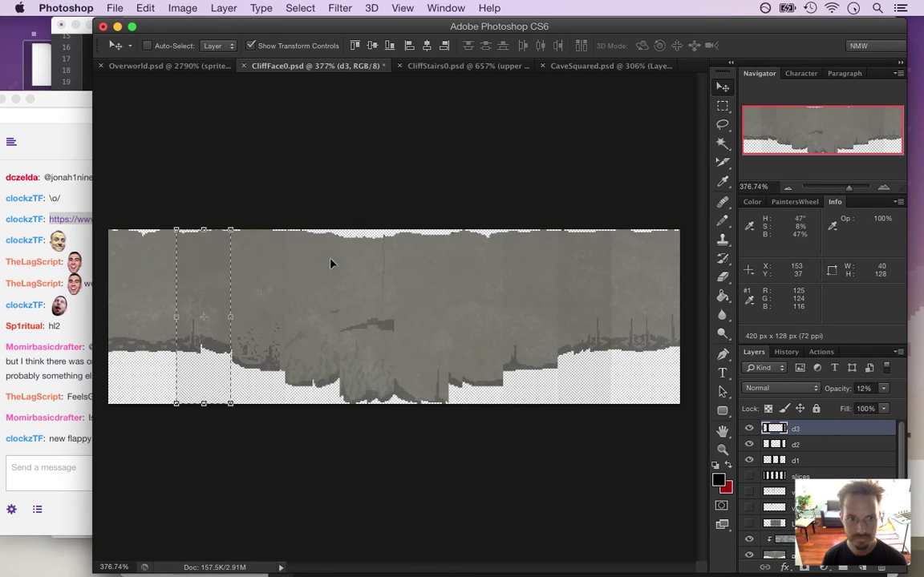
key("m")
left_click(649, 120)
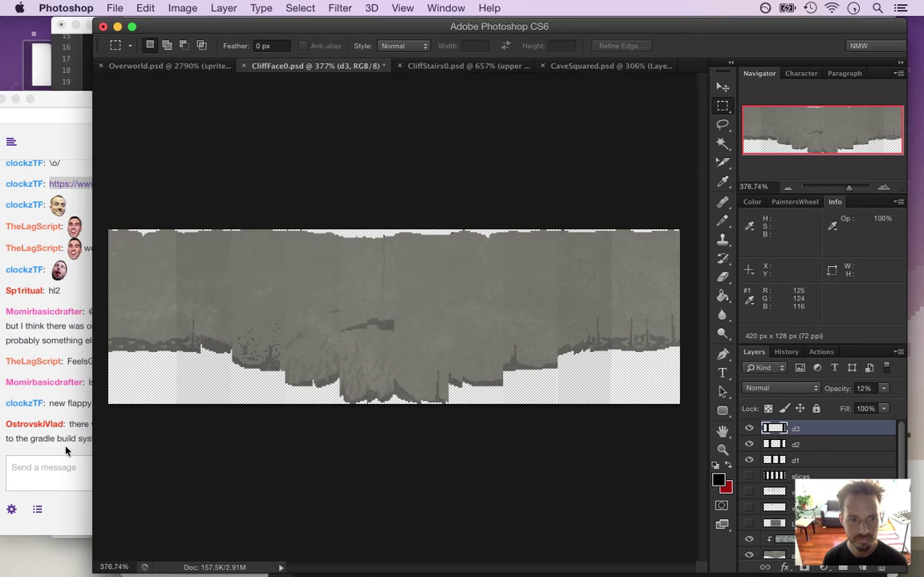
Step: Switch to the Twitch chat in Safari and read the recent viewer messages
left_click(66, 451)
left_click_drag(68, 403, 124, 384)
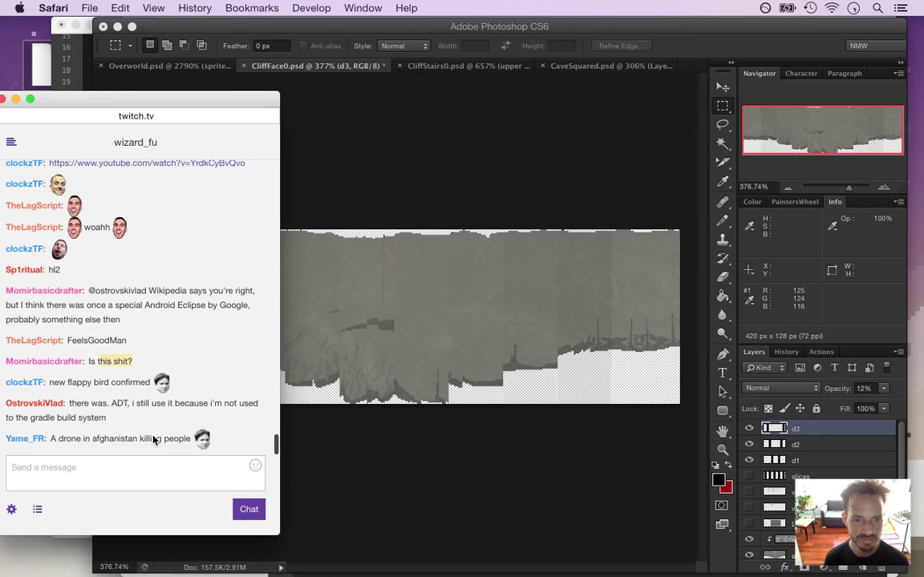
left_click_drag(85, 405, 115, 416)
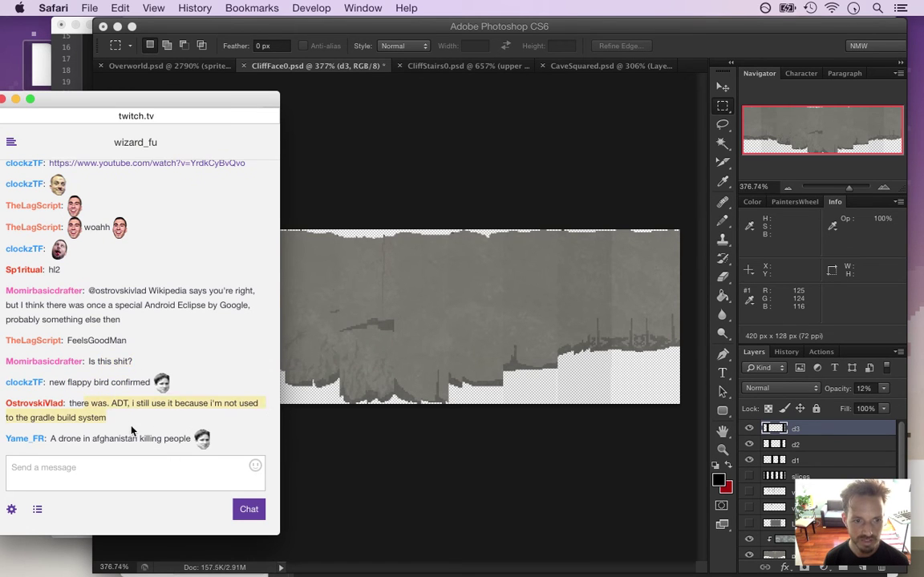
left_click(157, 415)
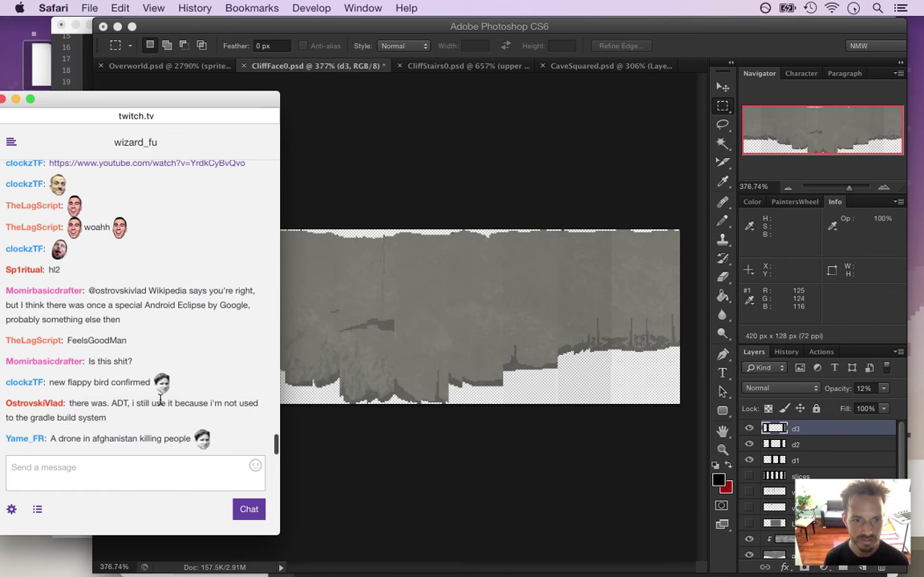
Step: Return to Photoshop, duplicate layer d3 and name the copy d4
left_click(624, 39)
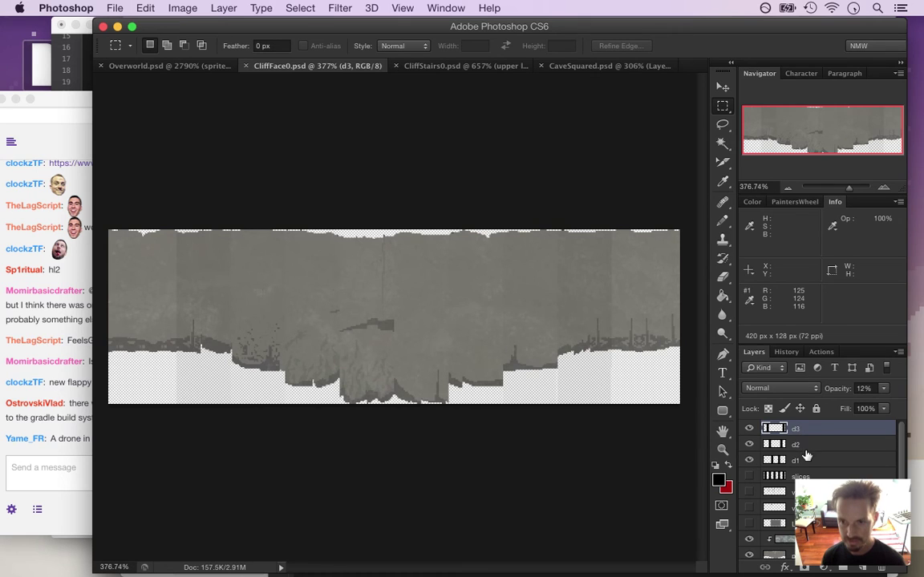
key("super+j")
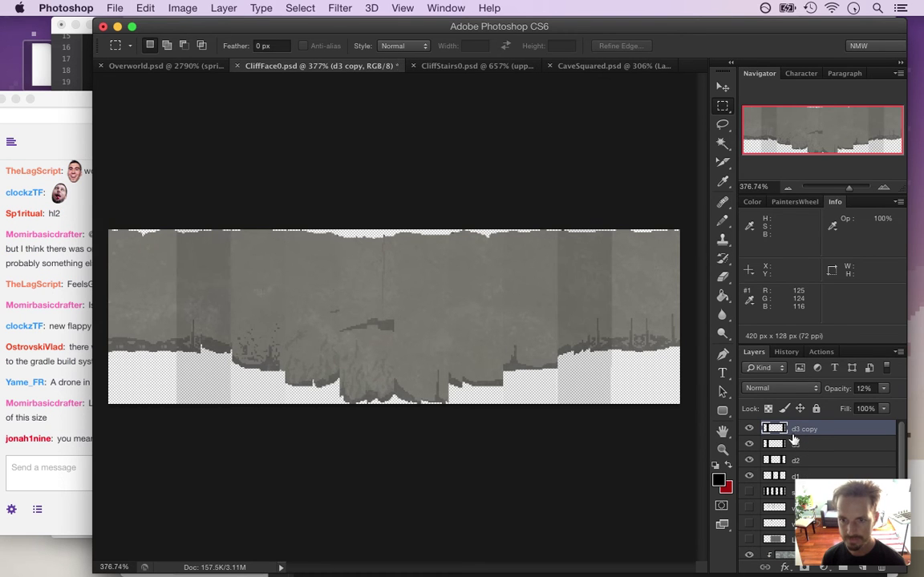
double_click(804, 430)
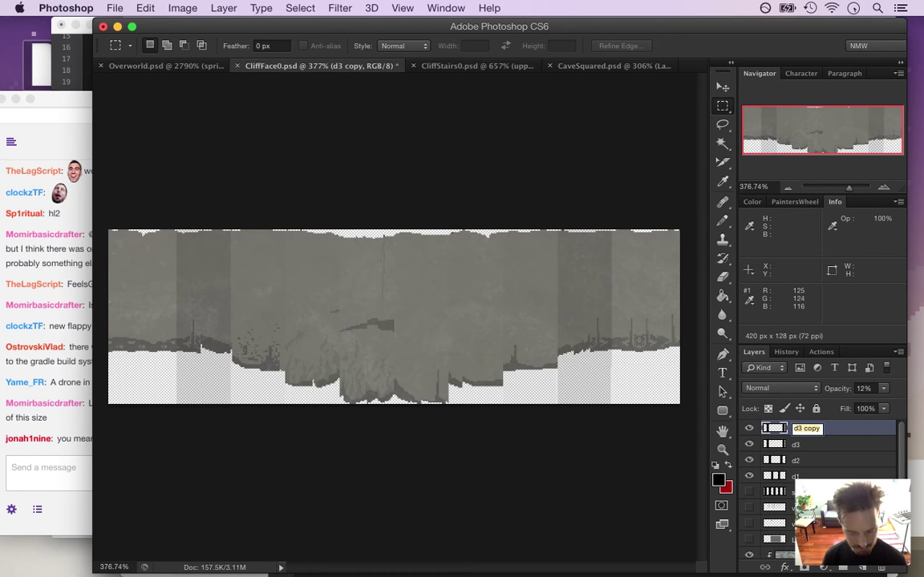
type("d4")
key("Return")
Step: Move layer d4's right strip one strip width outward and stretch it to 125% width, reaching the canvas's right edge
left_click_drag(536, 215, 645, 449)
key("v")
left_click_drag(588, 280, 641, 283)
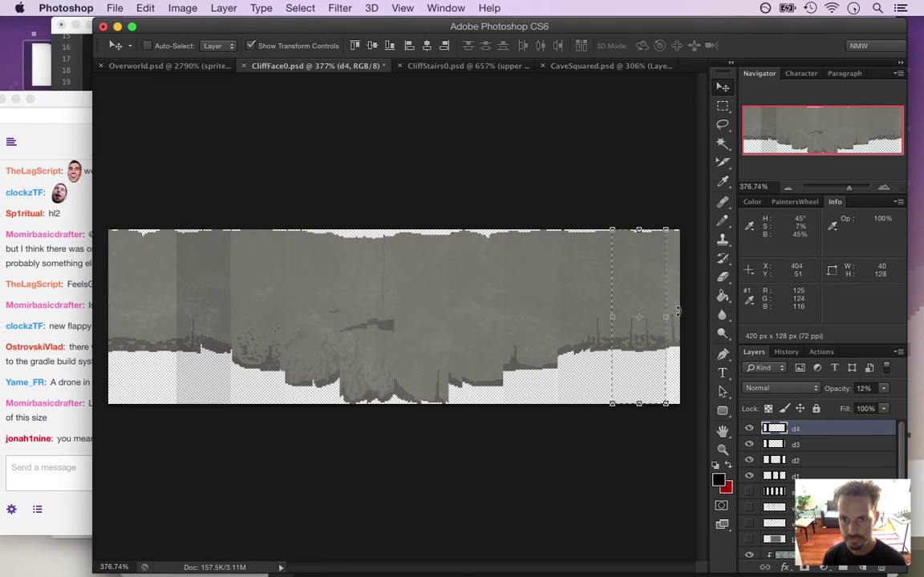
left_click_drag(666, 316, 680, 316)
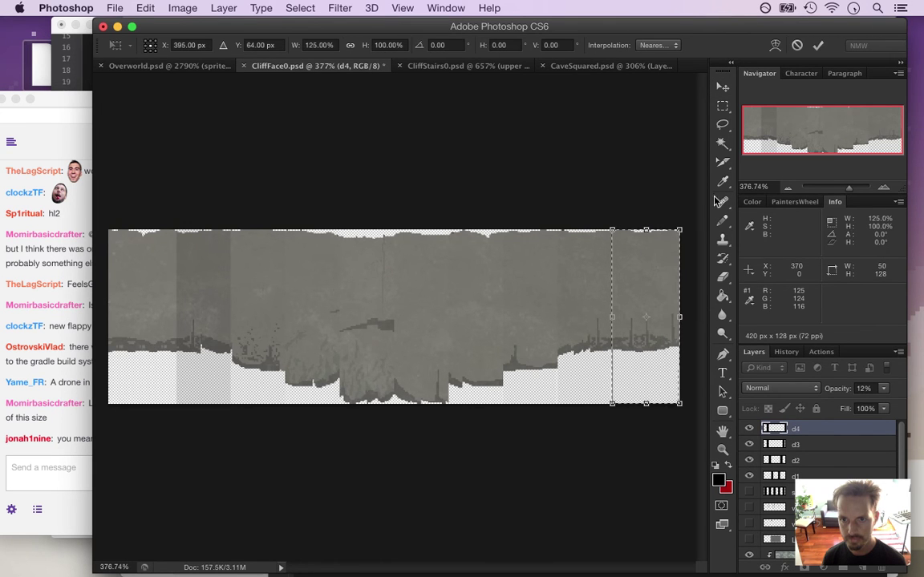
left_click(818, 45)
Step: Clear the selection and set layer d4's opacity to 16%
left_click(722, 105)
left_click(657, 130)
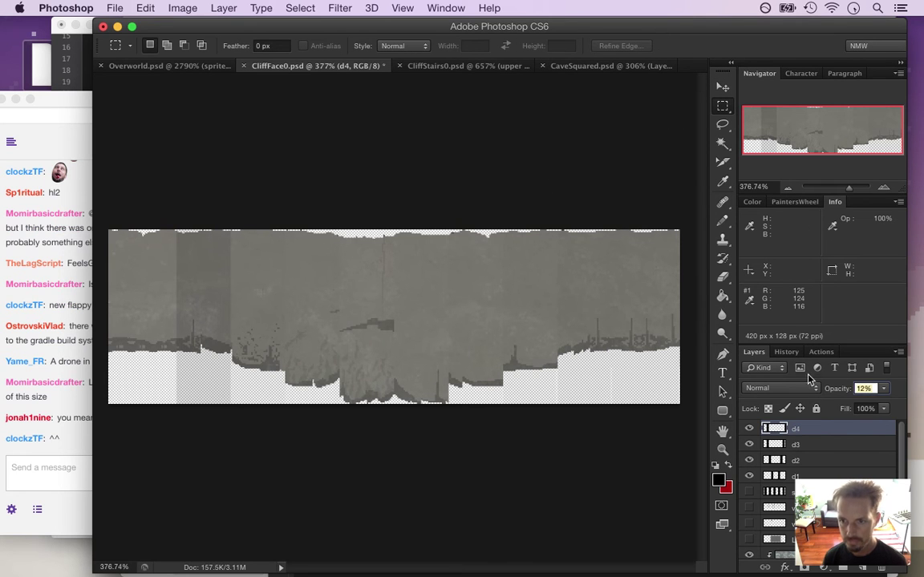
type("16")
key("Return")
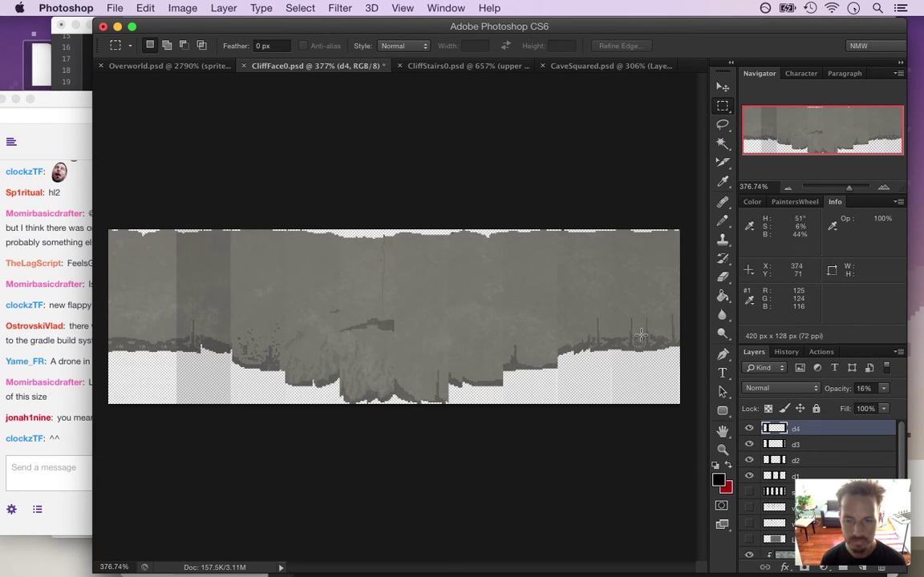
Step: Move layer d4's left strip one strip width outward and stretch it to 125% width, reaching the canvas's left edge
left_click_drag(168, 231, 270, 425)
key("v")
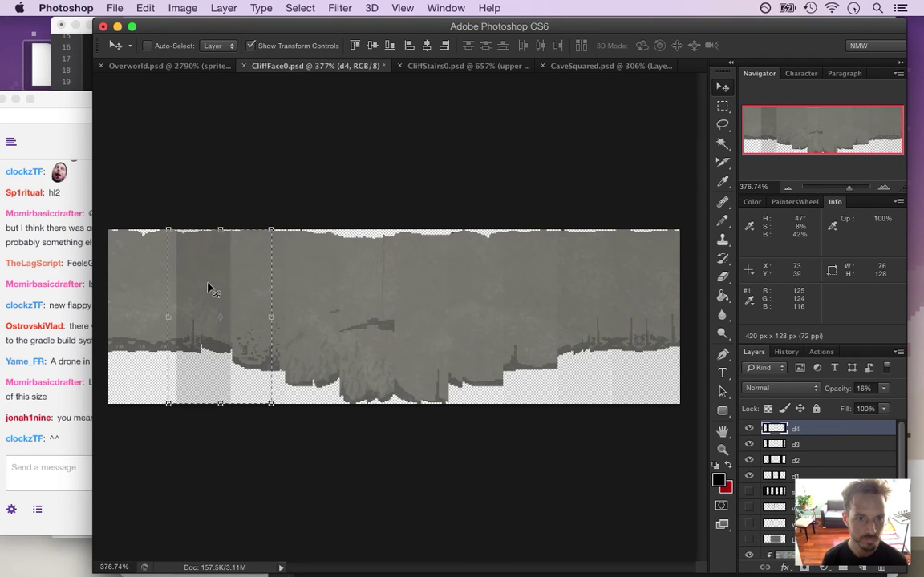
left_click_drag(209, 283, 155, 264)
left_click_drag(122, 316, 106, 311)
Step: Switch to the Twitch chat window, read the latest messages, and return to Photoshop
left_click(58, 403)
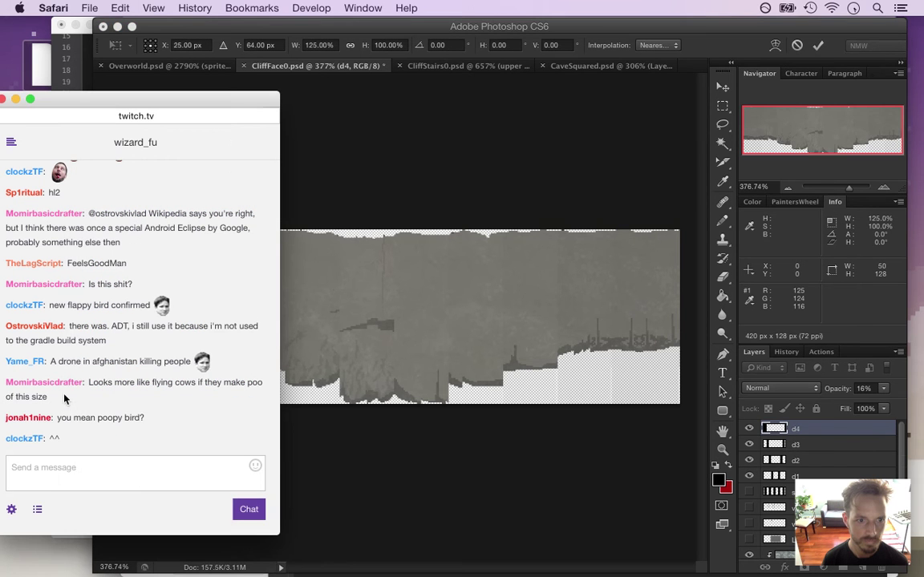
left_click_drag(82, 412, 141, 425)
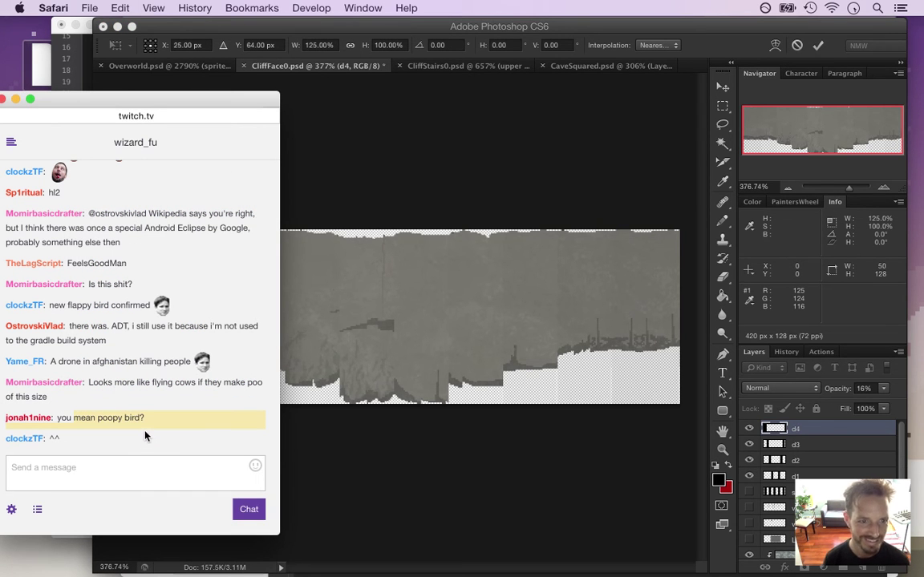
left_click_drag(94, 383, 176, 394)
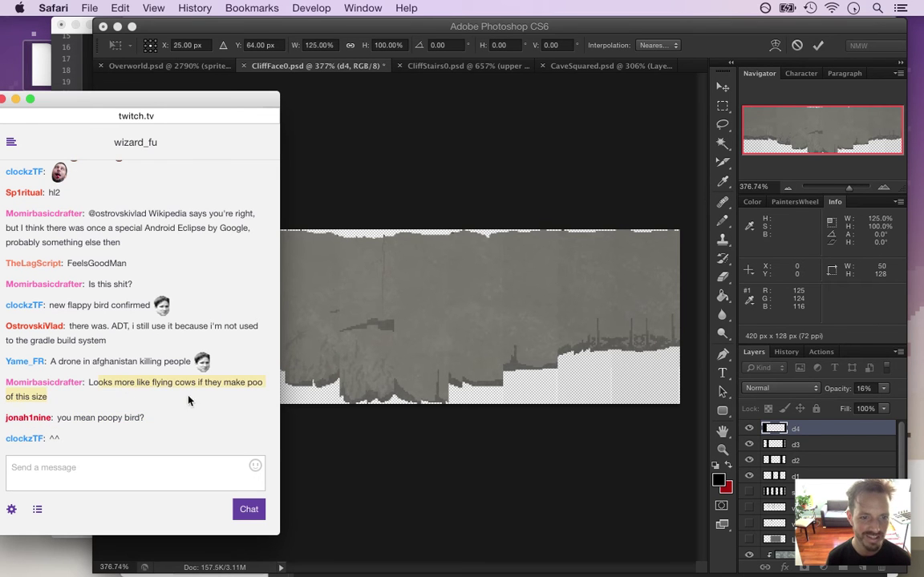
left_click(724, 38)
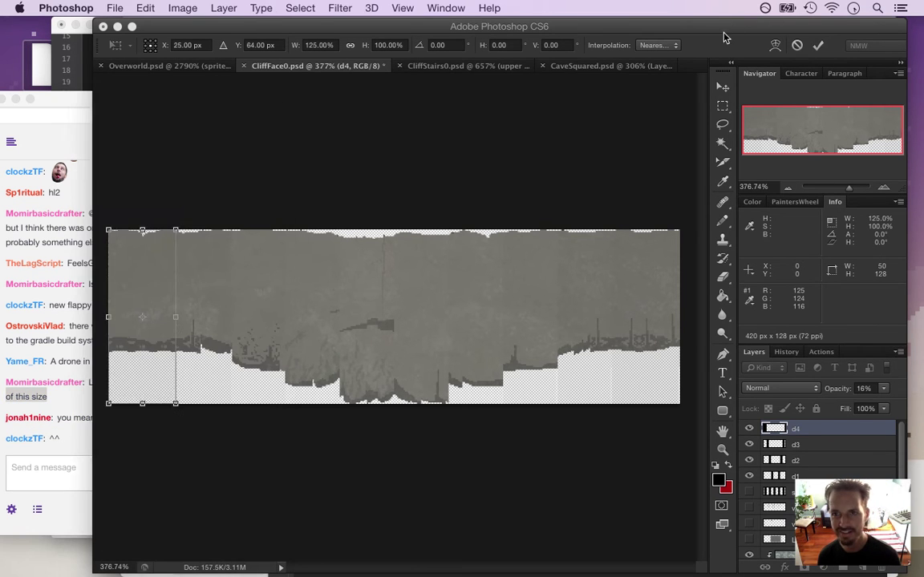
Step: Apply the pending transform of layer d4's left strip and save the document
left_click(817, 46)
key("m")
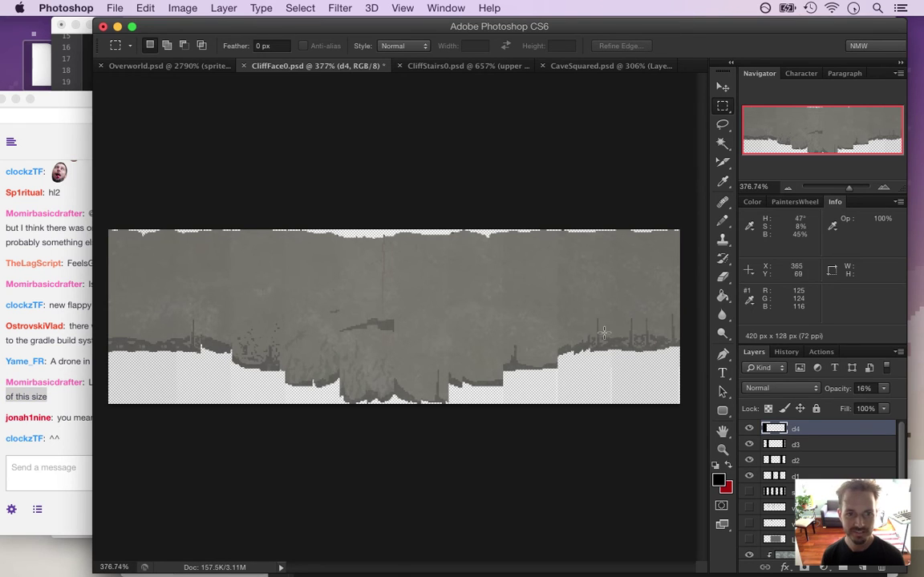
key("super+s")
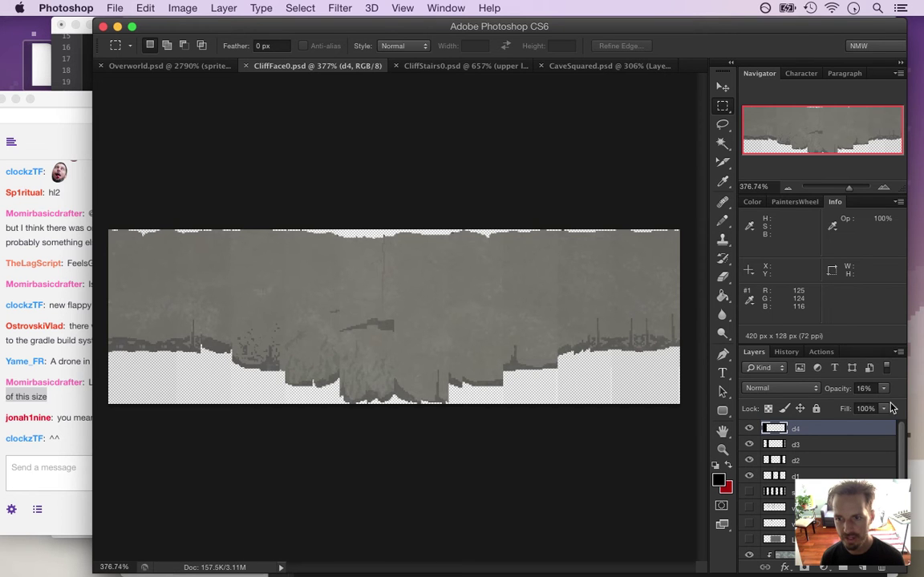
Step: Check the opacity of layers d3 and d4, and look over the newest Twitch chat messages
left_click(827, 447)
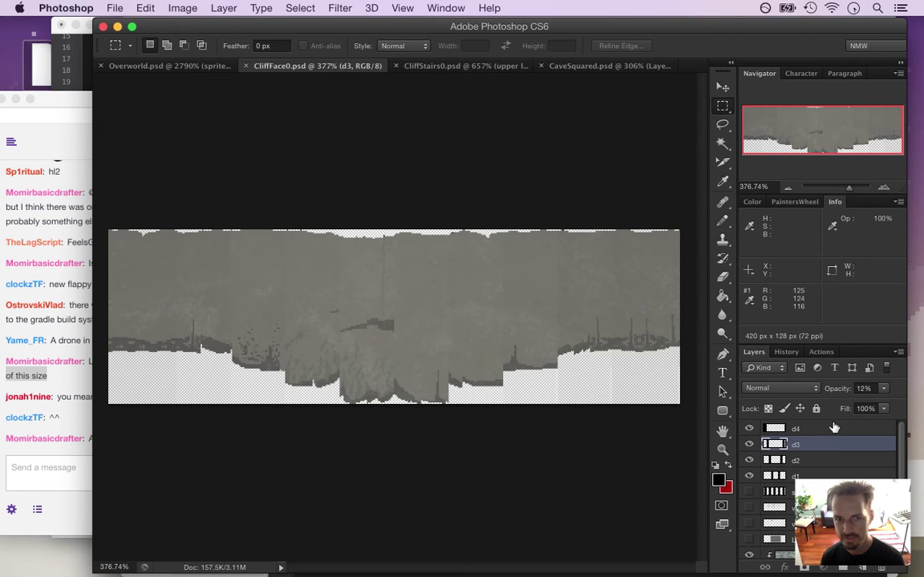
left_click(836, 429)
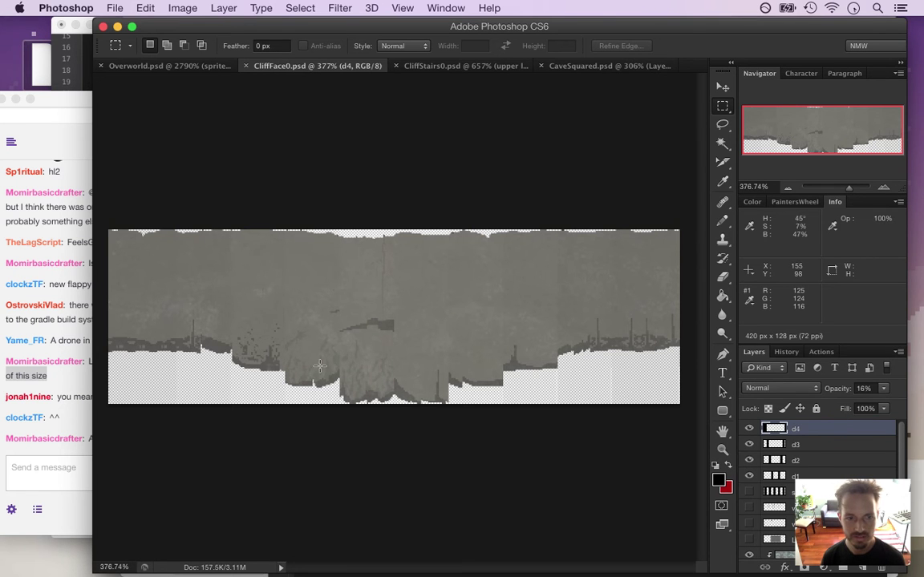
left_click(89, 414)
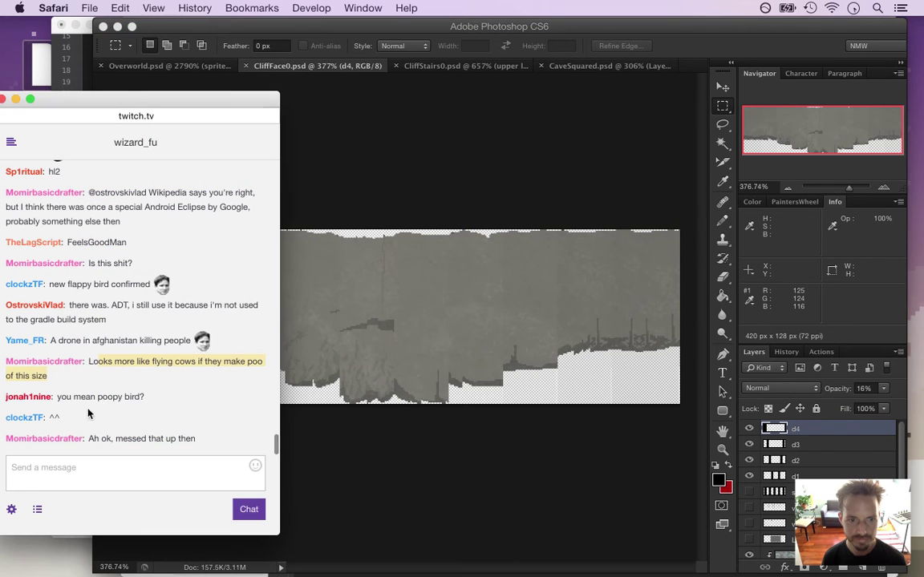
left_click(686, 52)
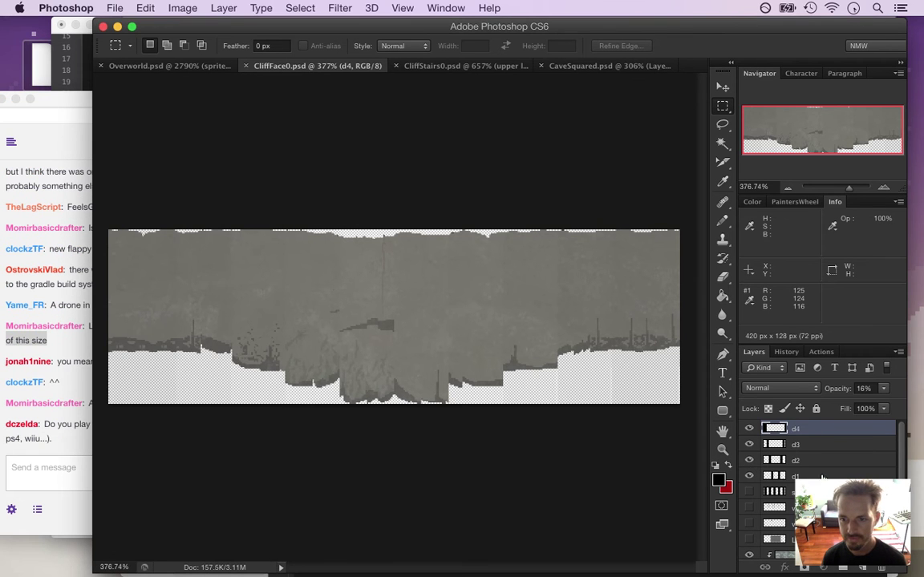
Step: Move layers d1 to d4 below Layer 6, clip them all to the cliff face layer, and save the document
left_click(890, 474, "shift")
left_click_drag(774, 445, 782, 497)
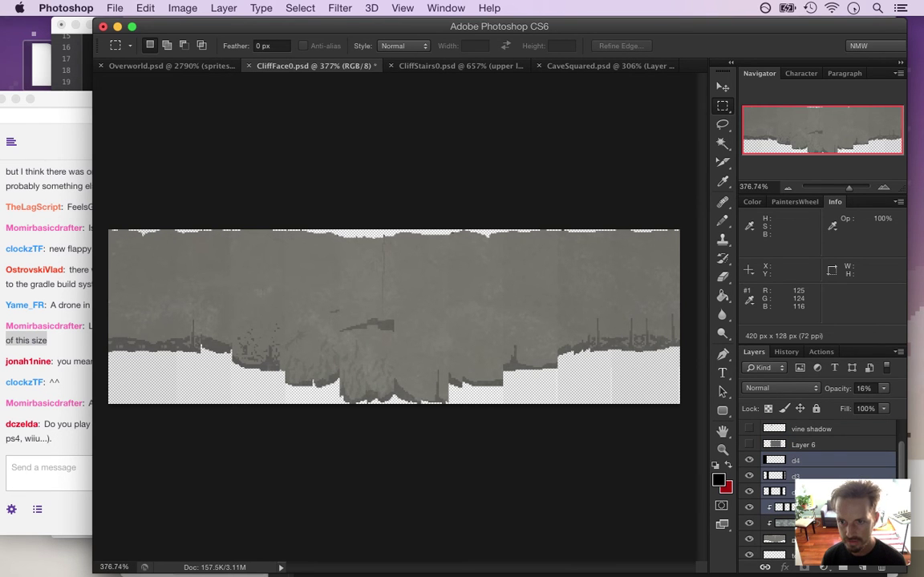
left_click(822, 473, "alt")
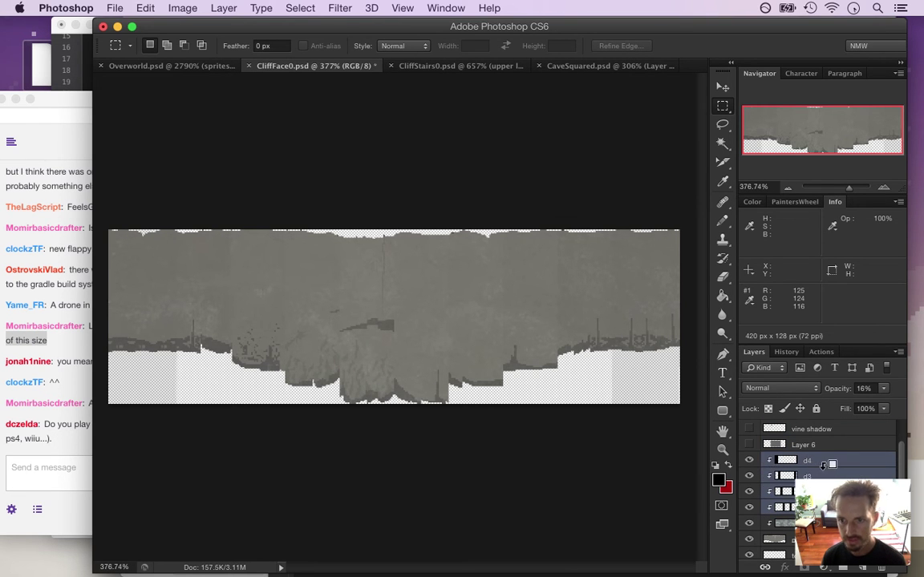
left_click(822, 463, "alt")
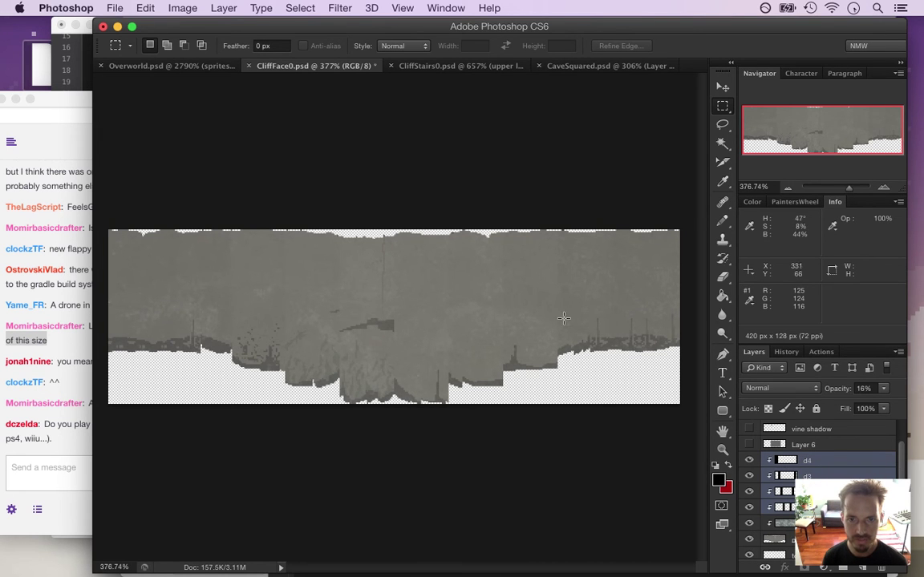
key("super+s")
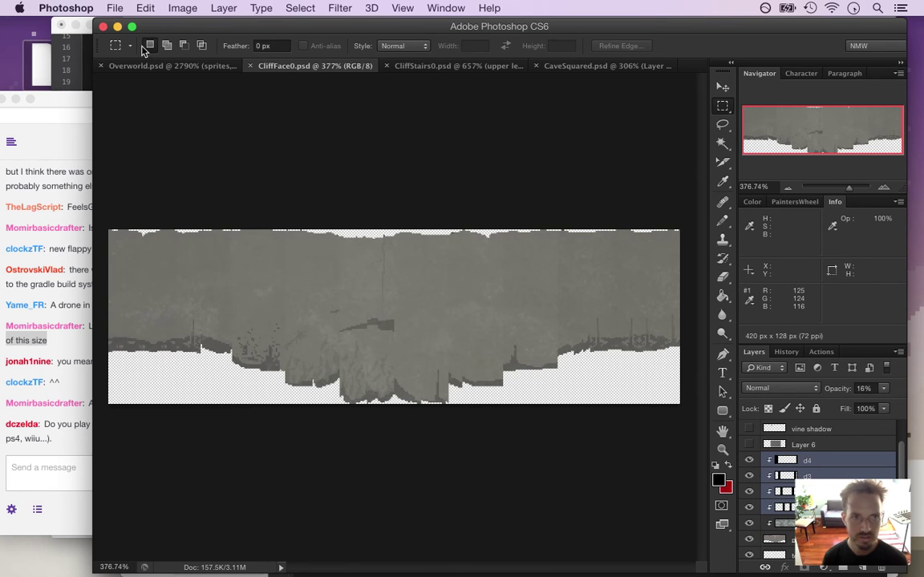
Step: Open the Save for Web export for the cliff face sprite
left_click(114, 8)
left_click(193, 204)
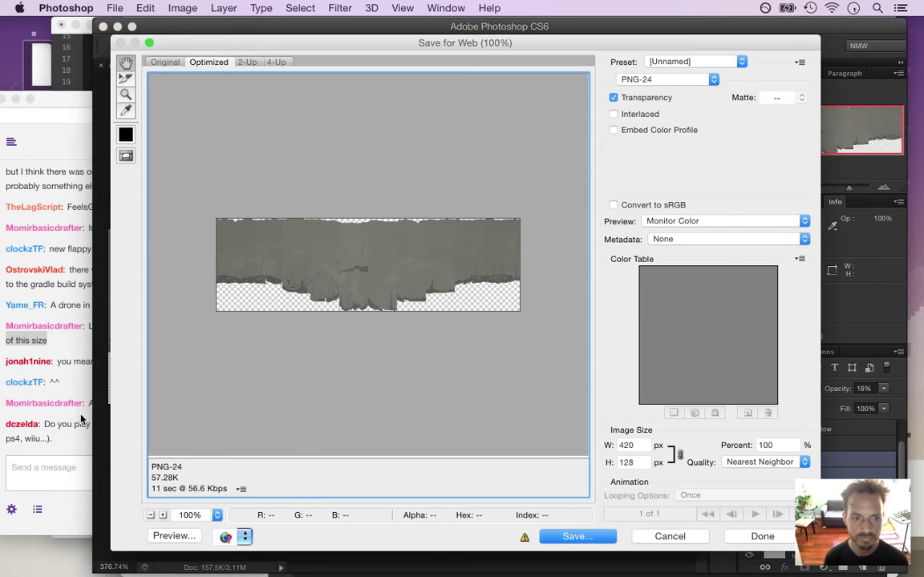
Step: Read the new questions and replies in the Twitch chat, and return to the export dialog
left_click(81, 439)
left_click(55, 423)
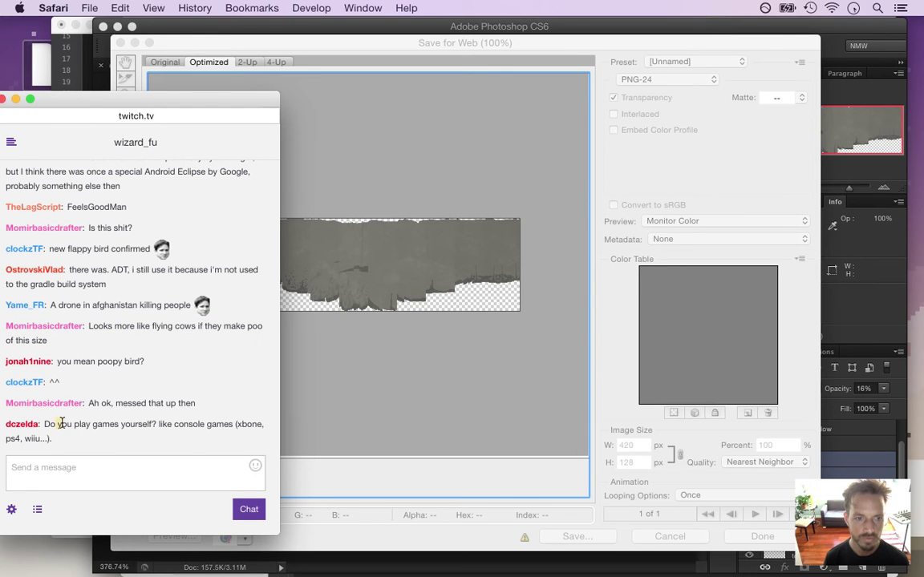
left_click_drag(156, 429, 273, 445)
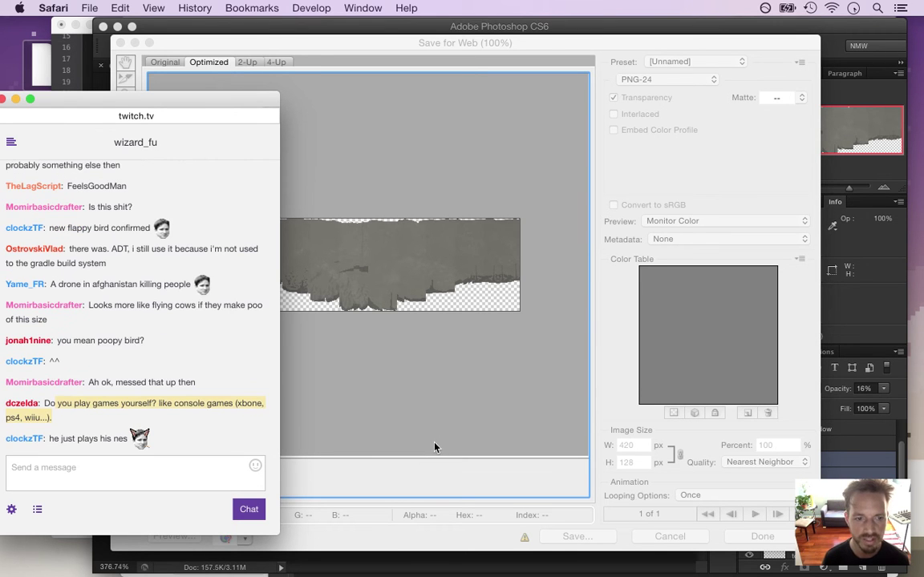
left_click_drag(78, 438, 132, 439)
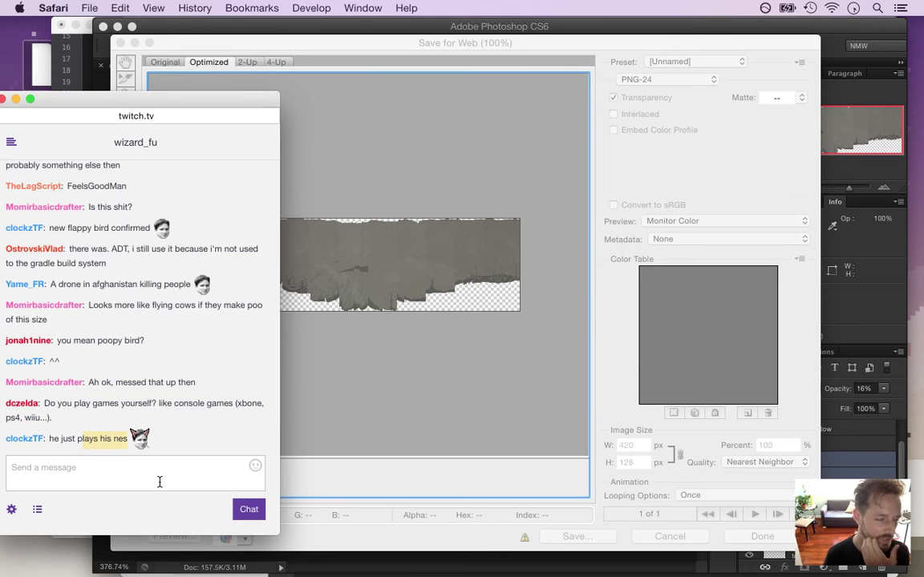
left_click(614, 350)
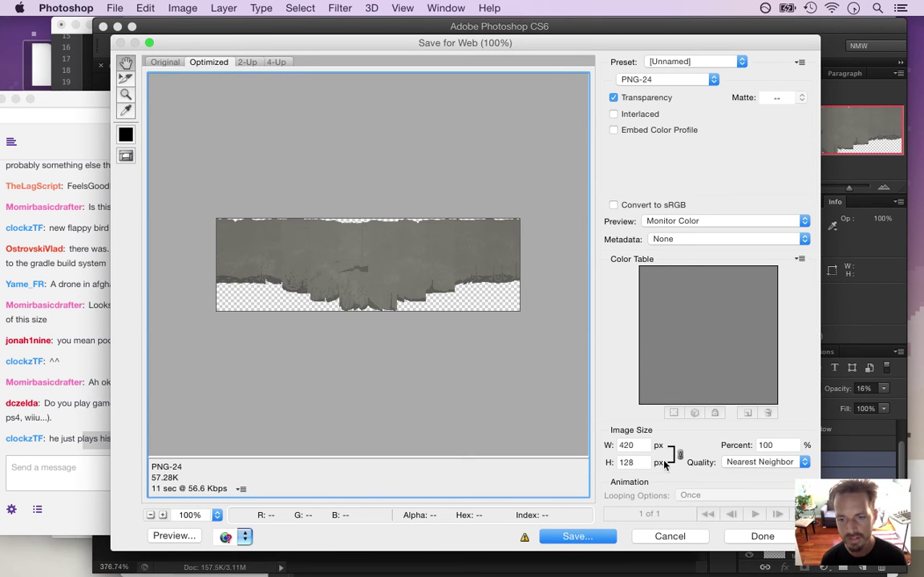
Step: Export the sprite as a PNG-24 named CliffFace0, replacing the existing CliffFace0.png
left_click(579, 538)
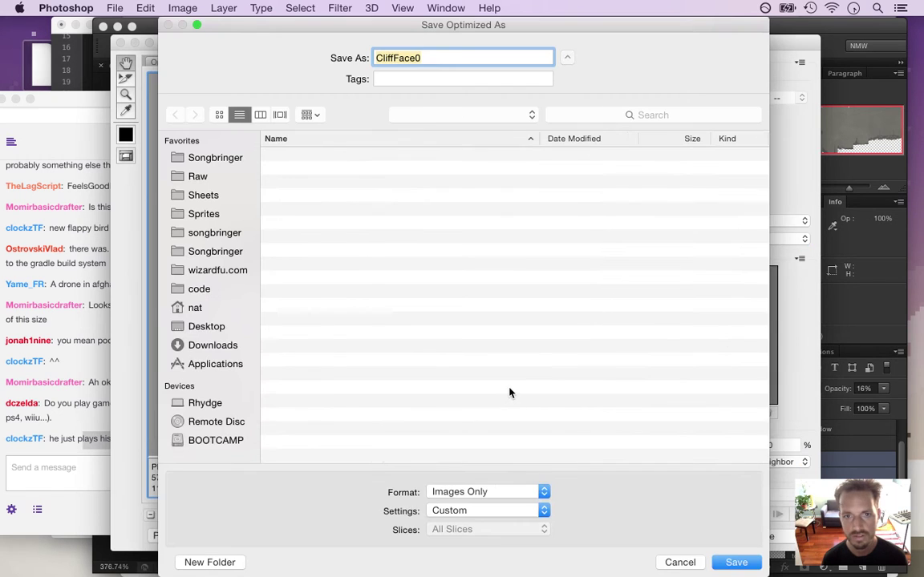
left_click(732, 561)
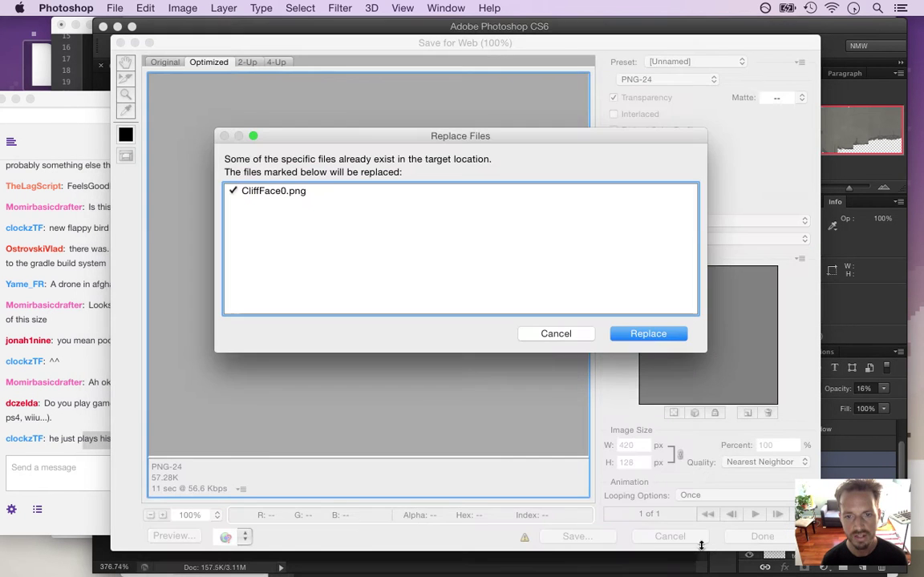
left_click(648, 335)
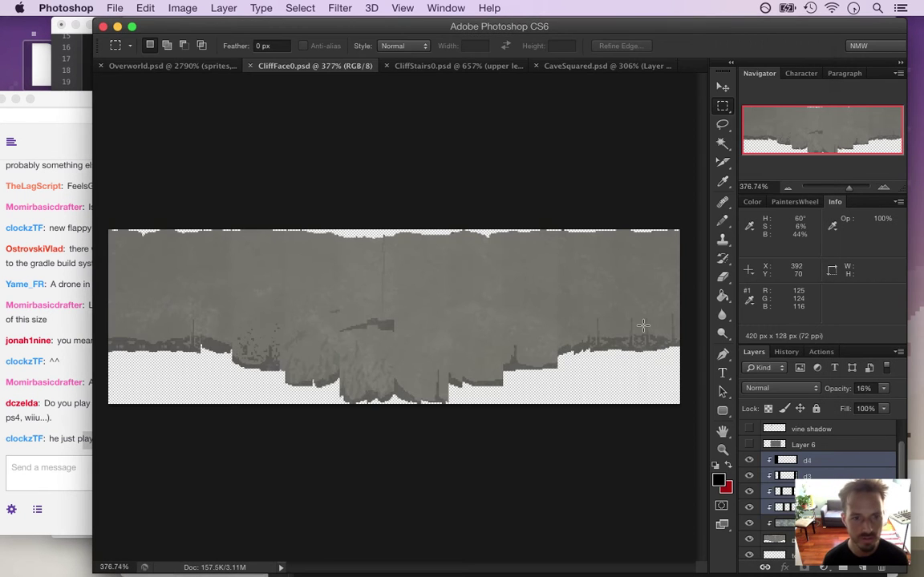
Step: Switch to Xcode and run the Songbringer project
key("super+Tab")
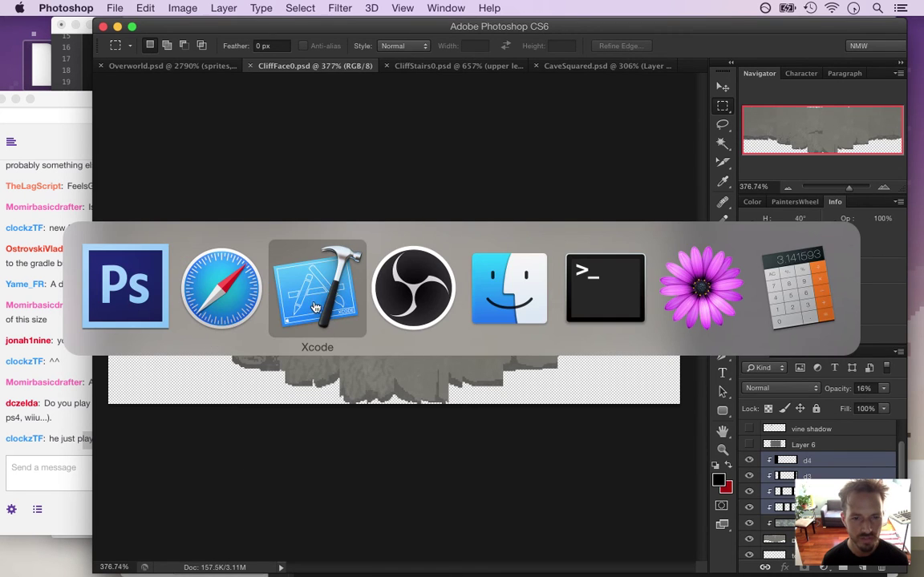
left_click(327, 325)
key("super+r")
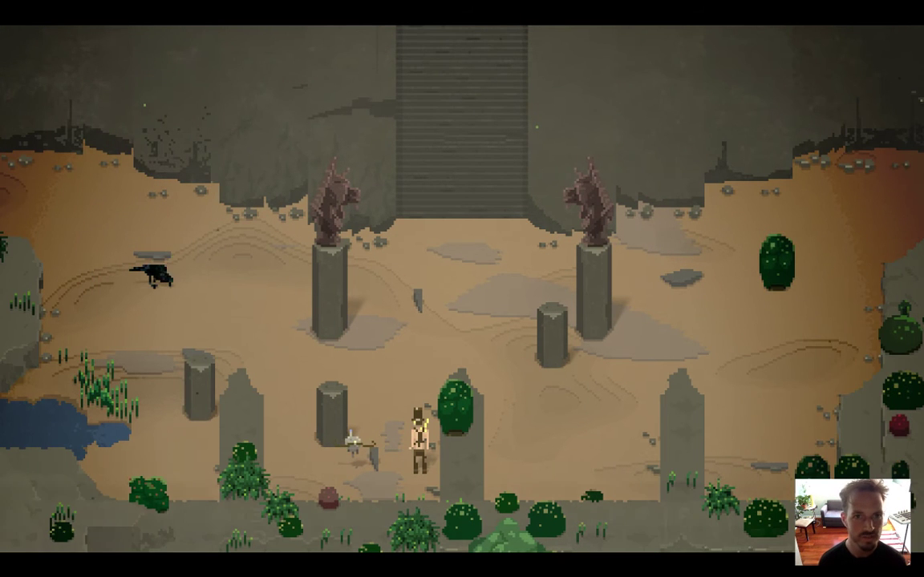
Step: Walk the character to the cliff face's left end and across the area border and back to examine the edge shading
key("Up")
key("Left")
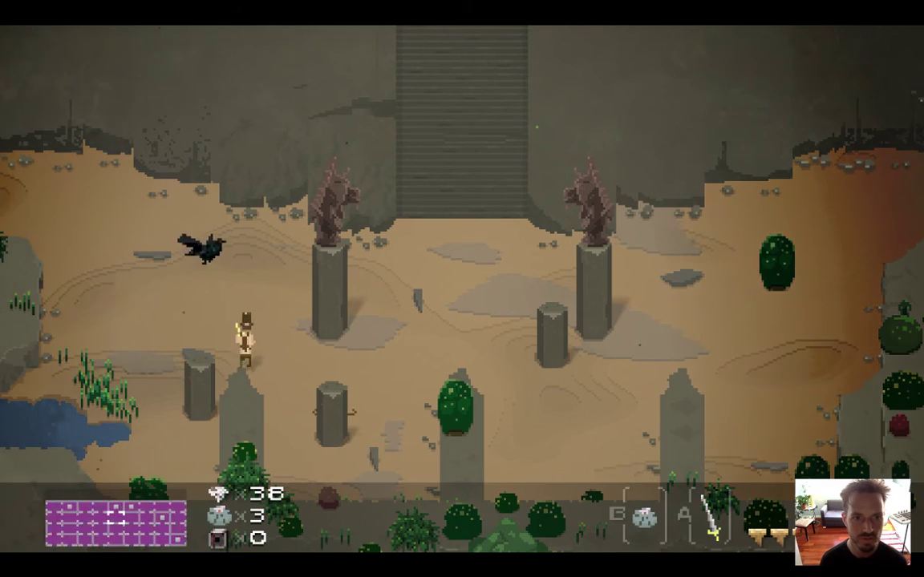
key("Up")
key("Right")
key("Up")
key("Left")
key("Up")
key("Left")
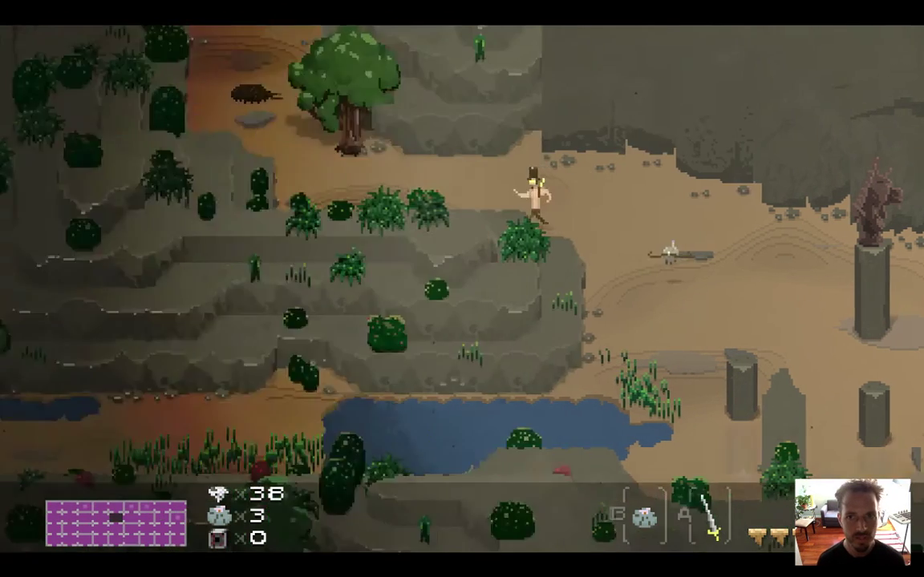
key("Right")
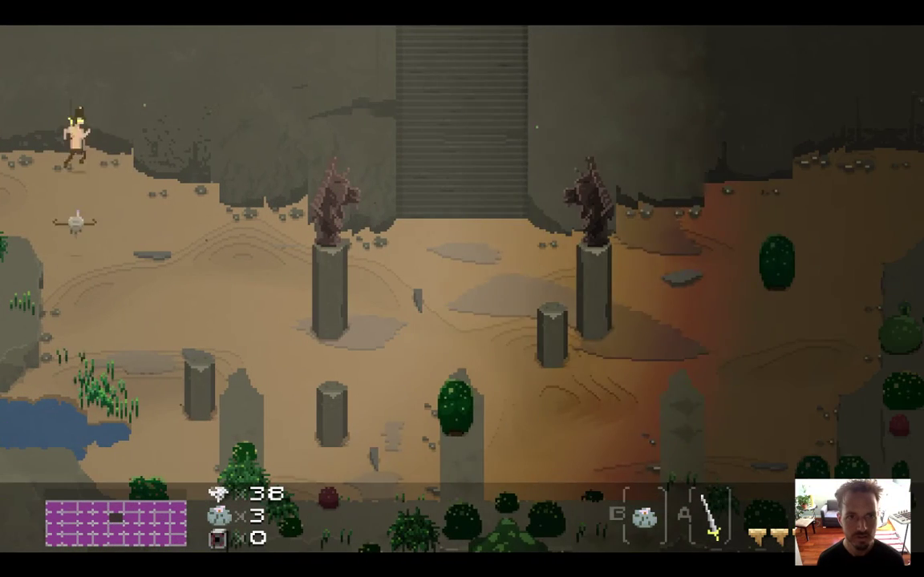
Step: Walk the character past the stairs to the cliff face's right end and back to examine the shading there
key("Down")
key("Down")
key("Right")
key("Right")
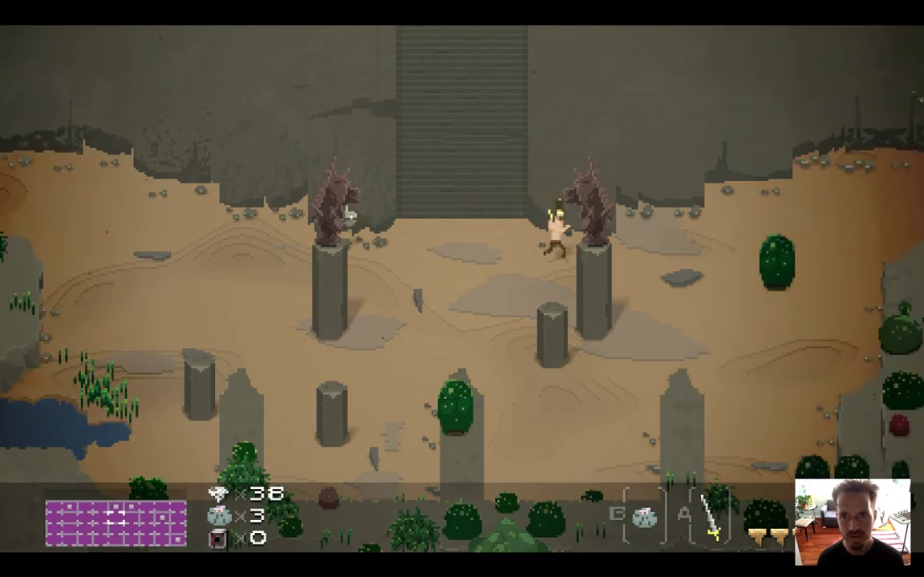
key("Up")
key("Right")
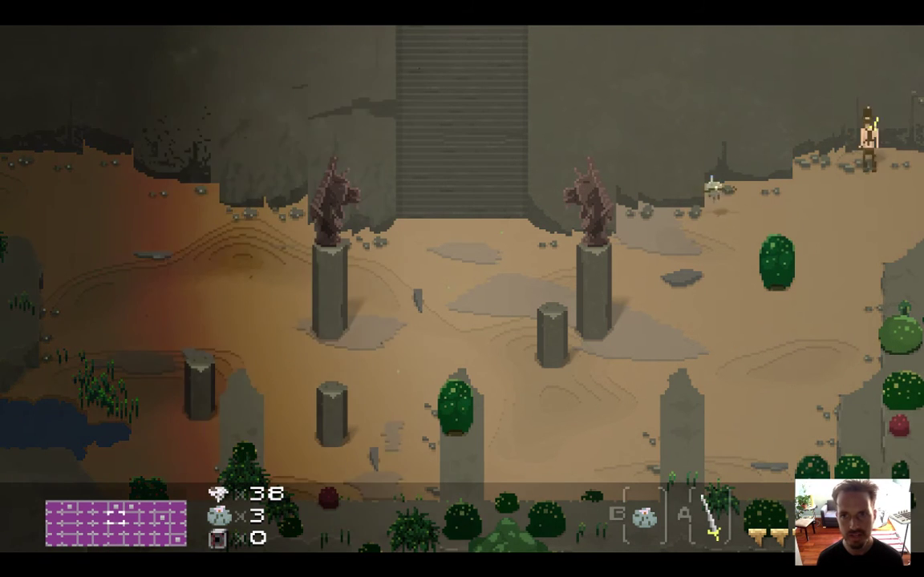
key("Down")
key("Left")
key("Left")
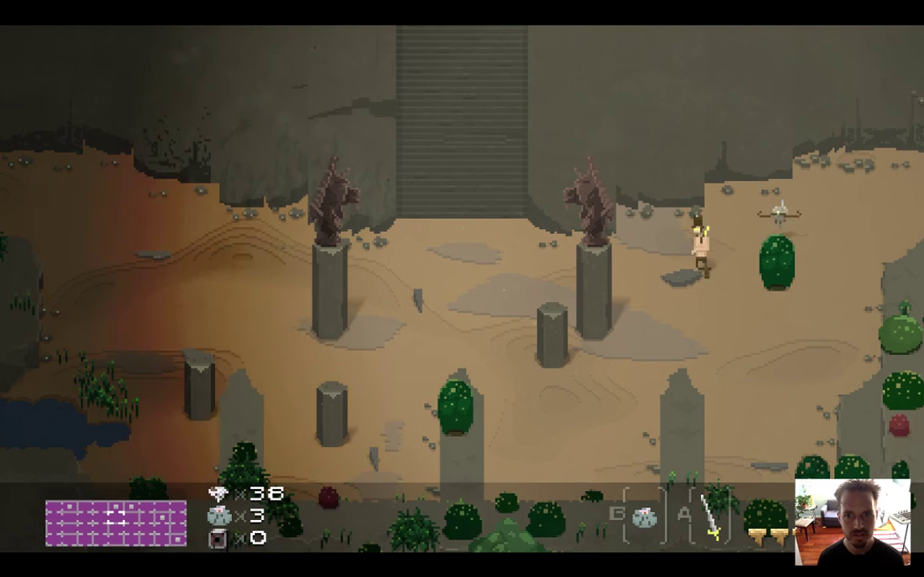
Step: Climb the cliff stairs, inspect the shrine area above, and return from the running game to Xcode
key("Up")
key("Up")
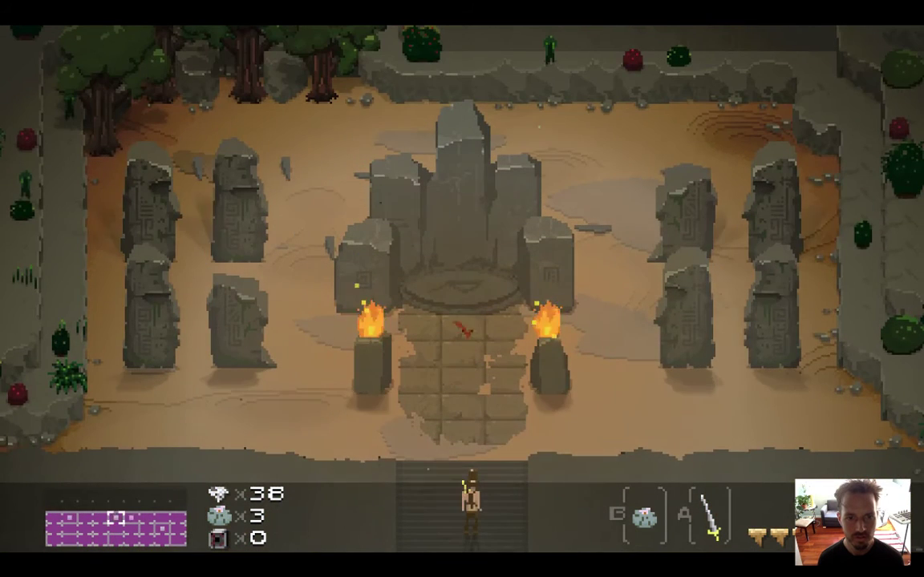
key("Up")
key("Right")
key("Right")
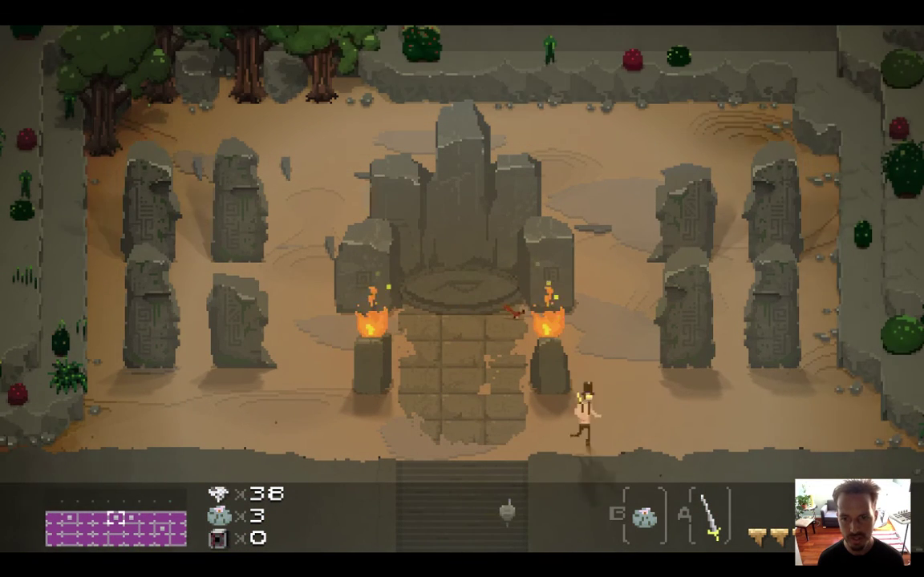
key("Left")
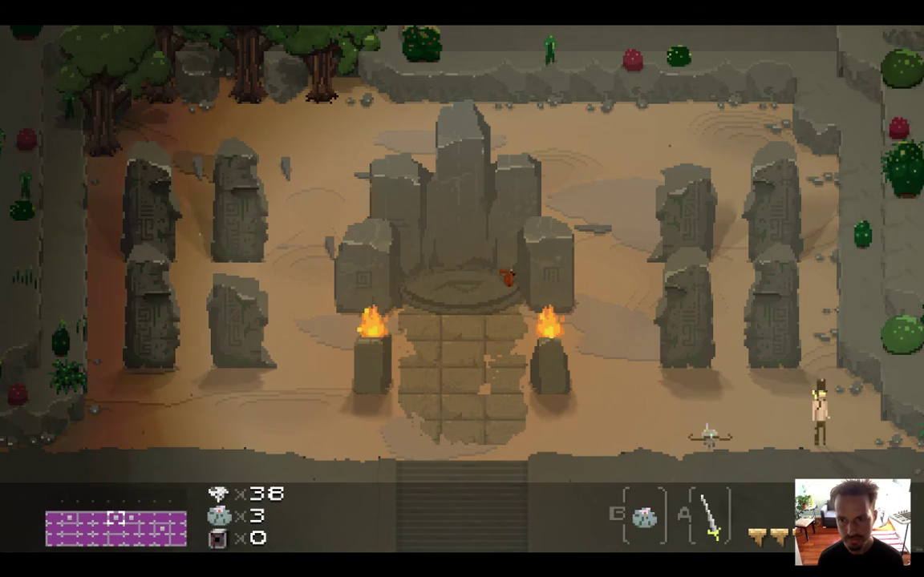
key("Left")
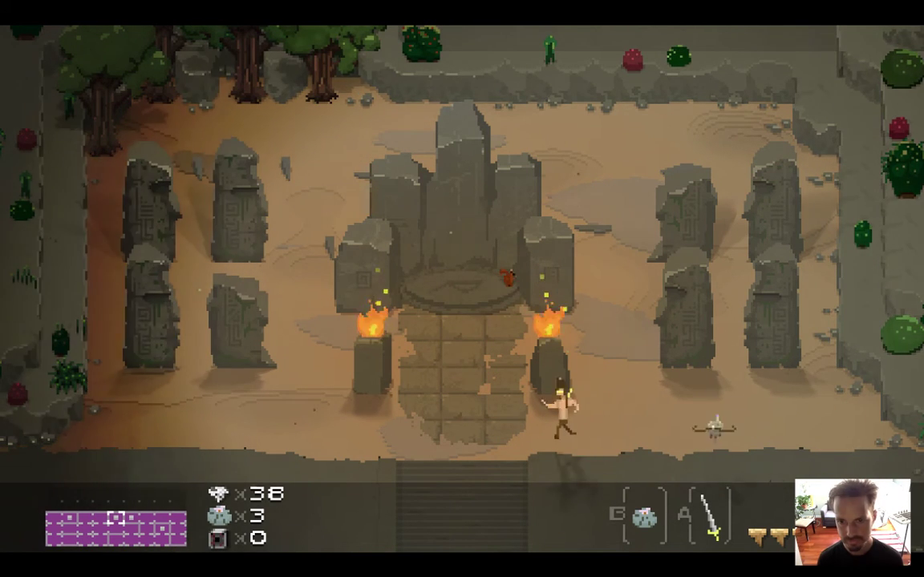
key("super+Tab")
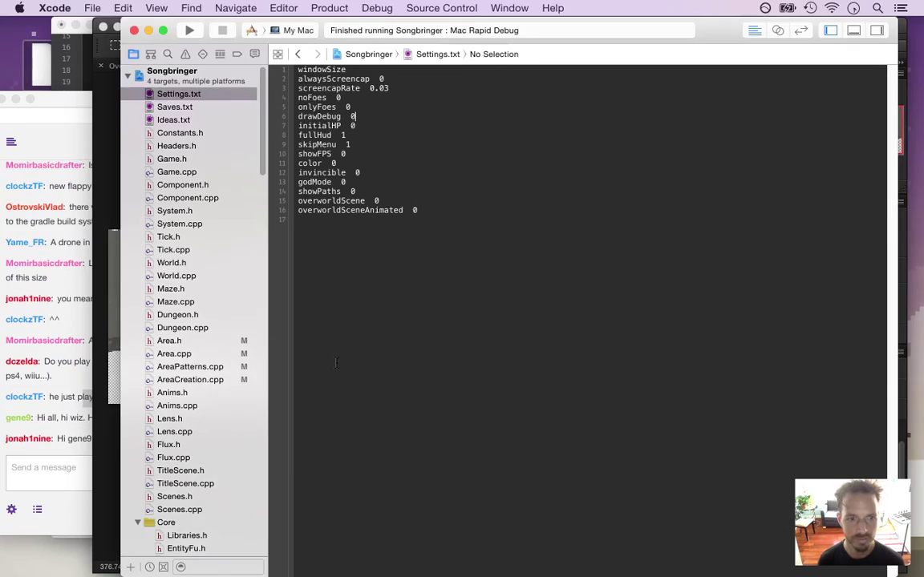
Step: Switch to Safari and read the new viewer messages in the wizard_fu Twitch chat
key("super+Tab")
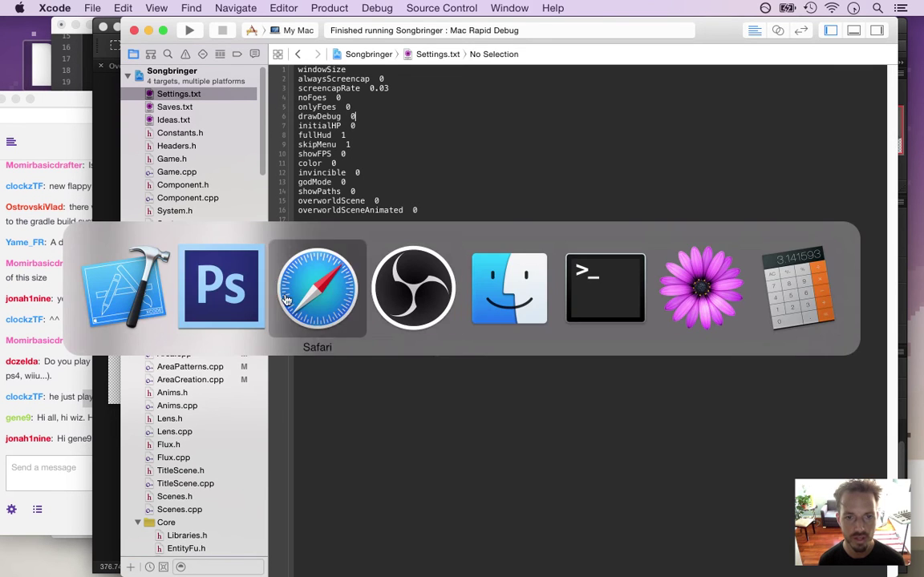
left_click(75, 438)
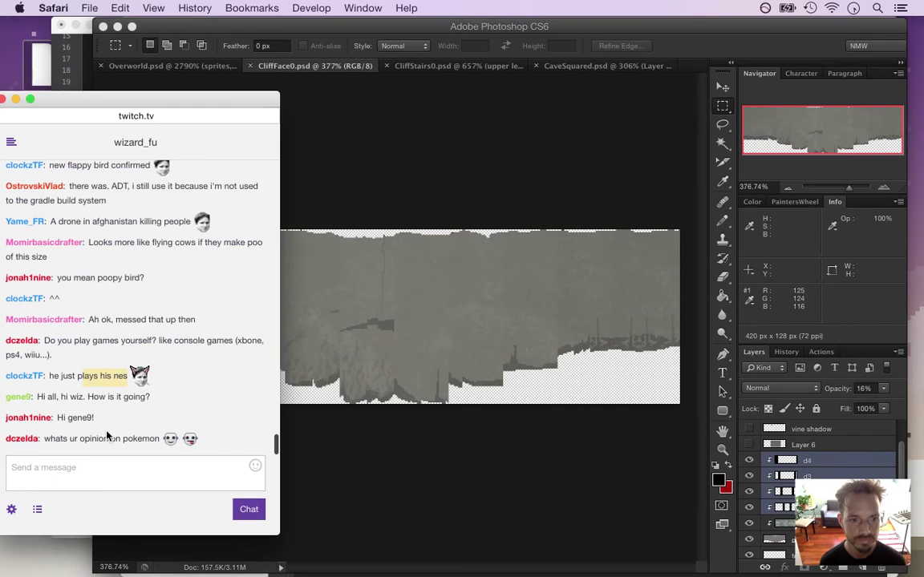
left_click_drag(46, 396, 157, 396)
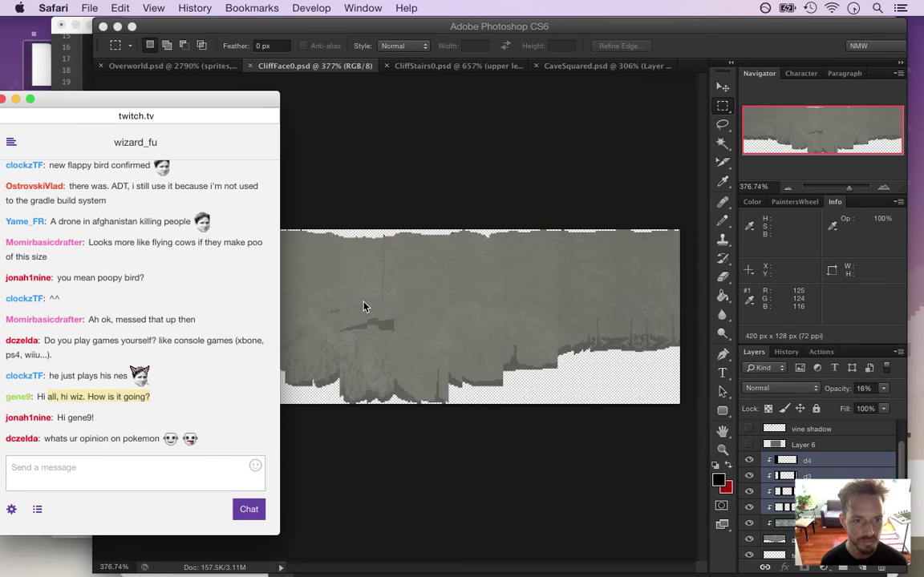
left_click_drag(57, 445, 156, 450)
left_click(127, 424)
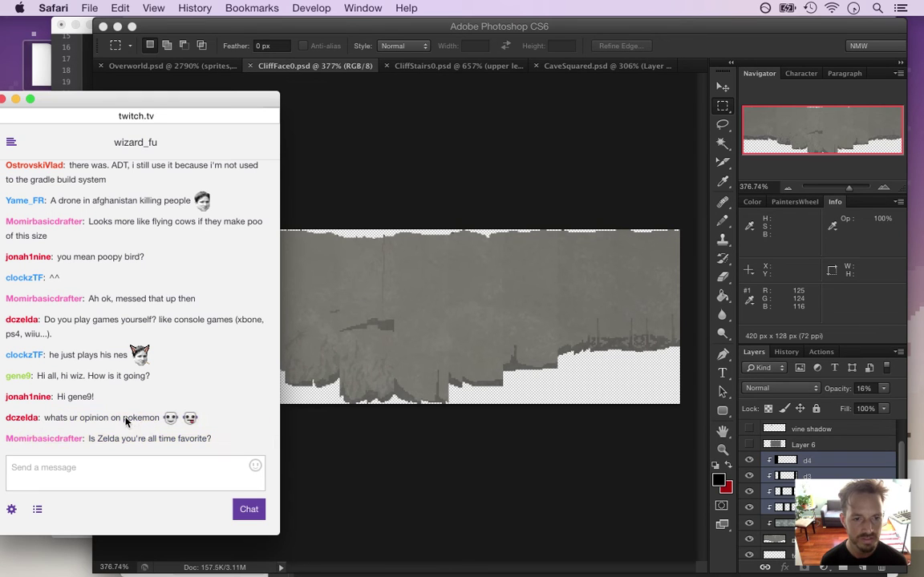
left_click_drag(121, 422, 157, 427)
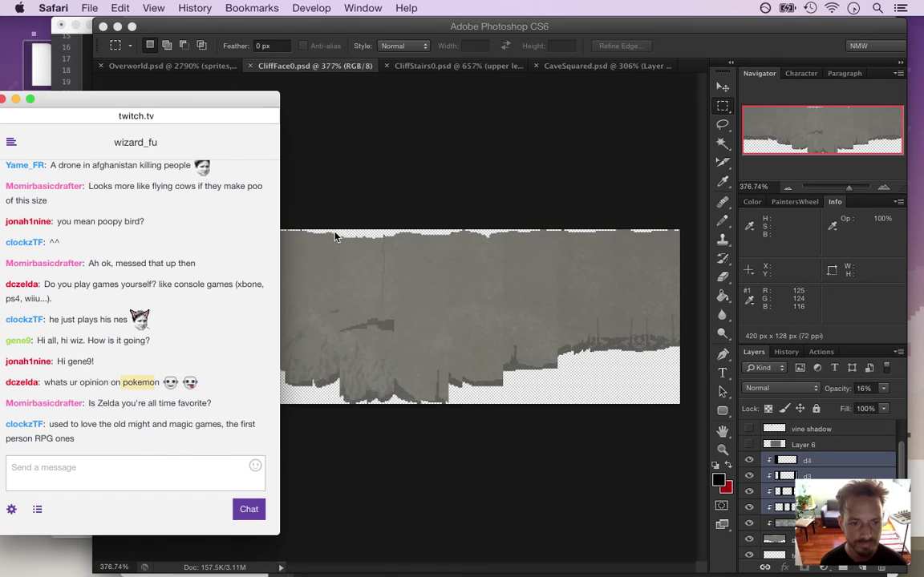
left_click(99, 409)
left_click_drag(185, 405, 98, 409)
left_click(104, 396)
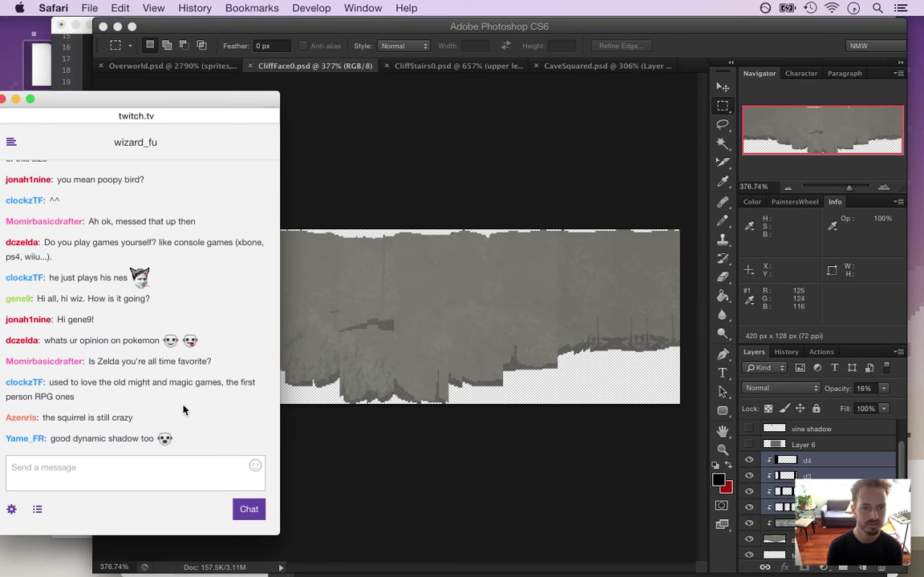
left_click_drag(112, 362, 180, 383)
left_click(53, 400)
left_click_drag(56, 399, 112, 399)
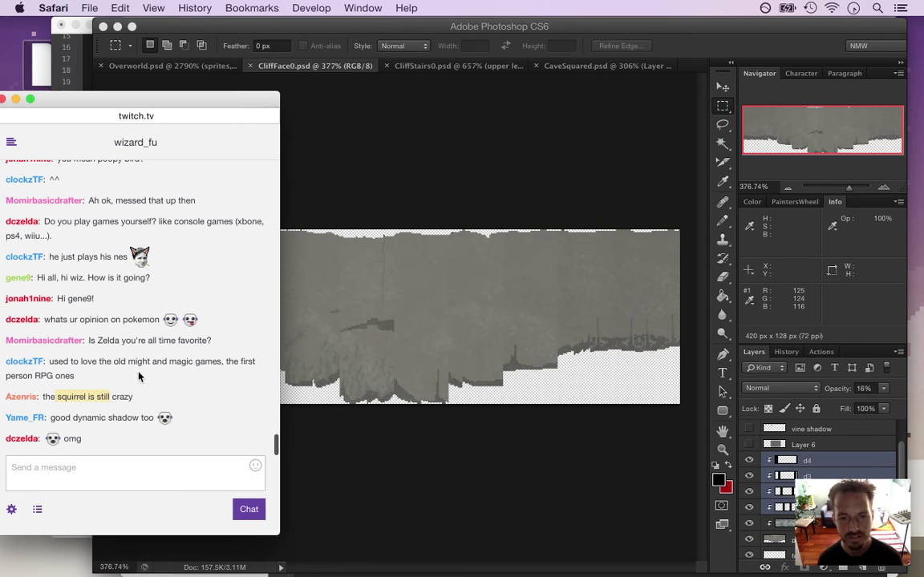
Step: Switch to Photoshop and sample a grey from the cliff sprites in Overworld.psd as the foreground colour
left_click(449, 204)
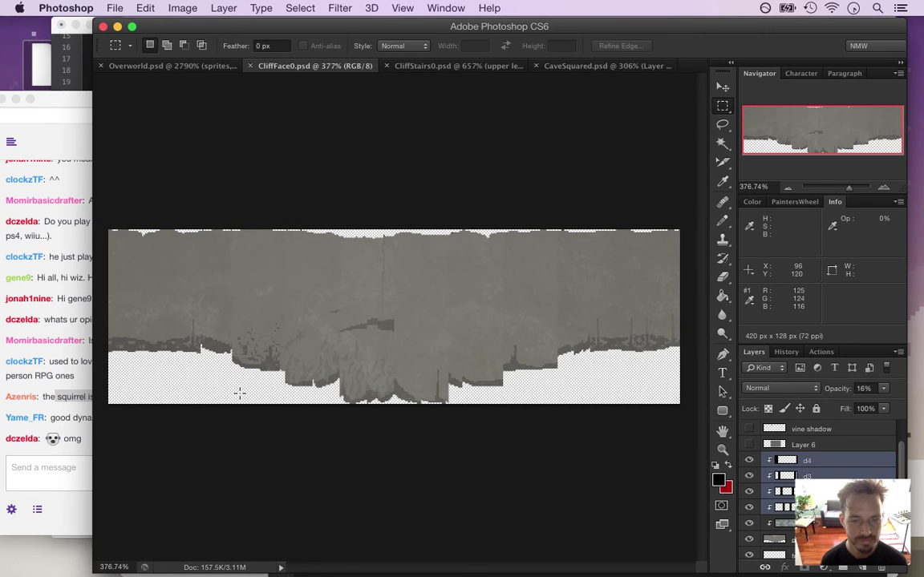
left_click_drag(261, 346, 357, 363)
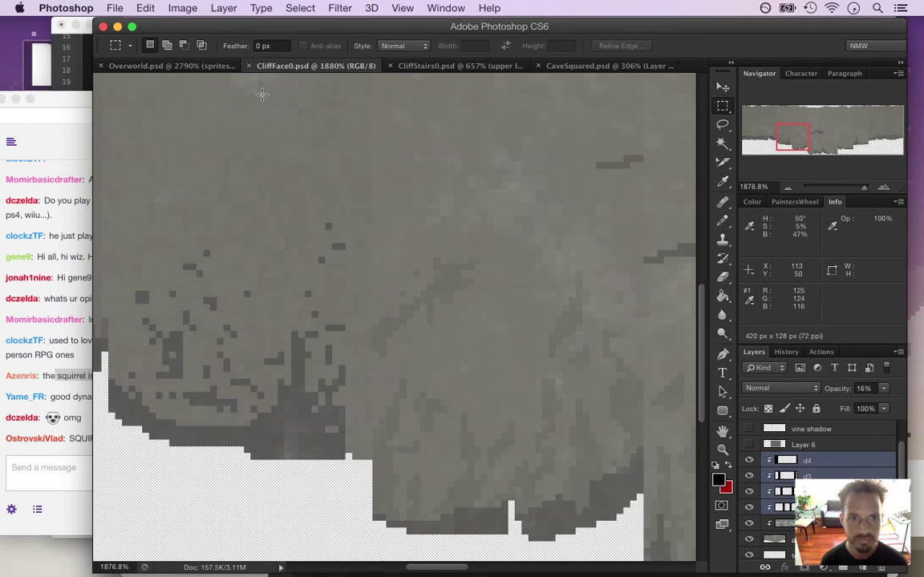
left_click(203, 66)
left_click(81, 455)
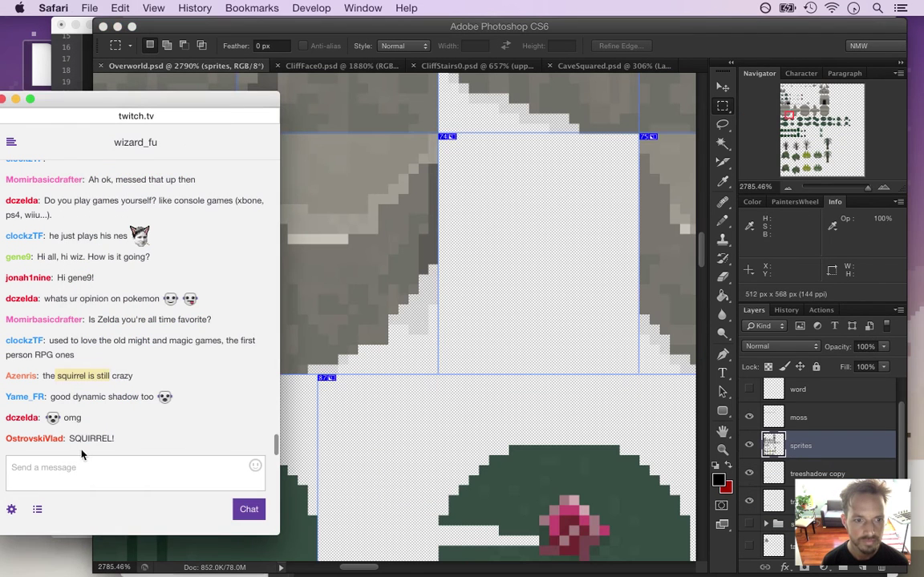
left_click_drag(84, 441, 129, 443)
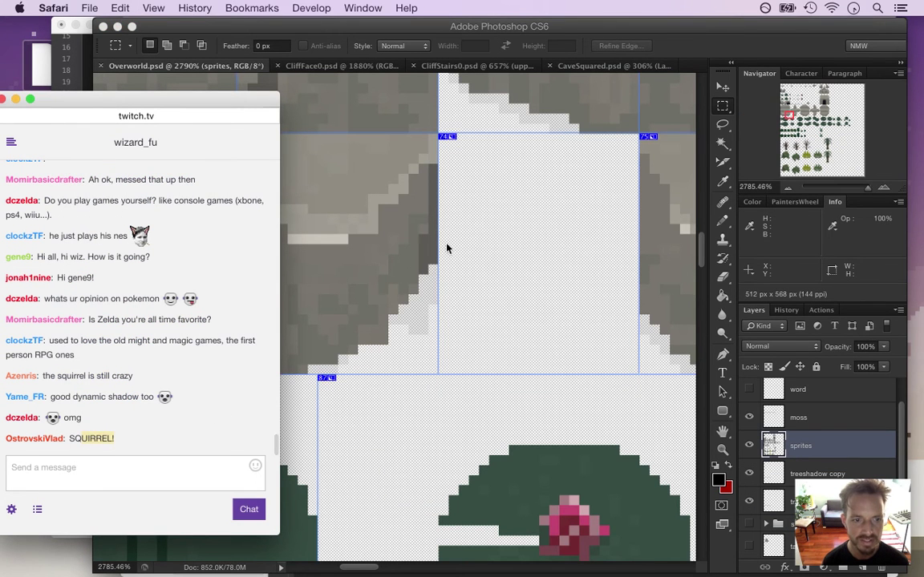
left_click(601, 96)
key("i")
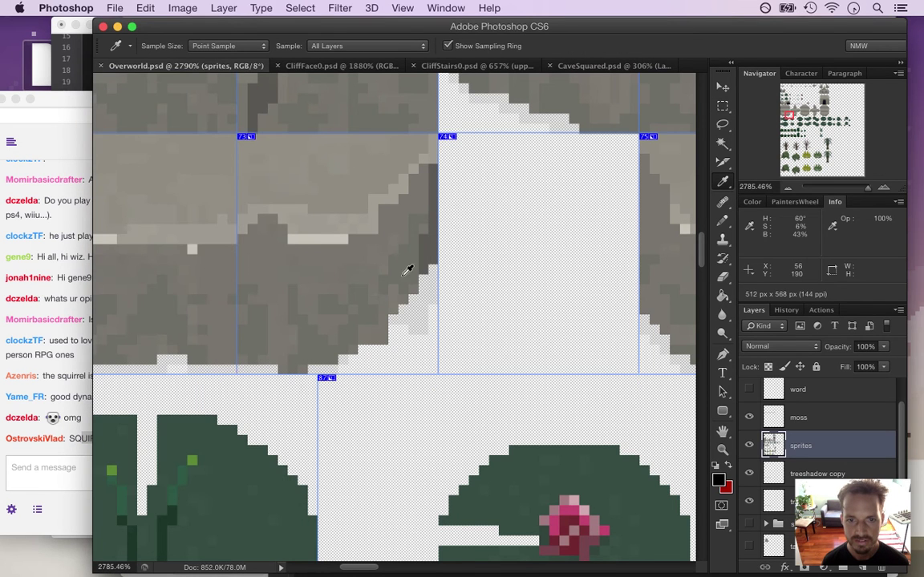
Step: In CliffFace0.psd, draw grey crack details with a 1 px pencil on the new cliffs layer, along the speckled patch's right side
left_click(341, 65)
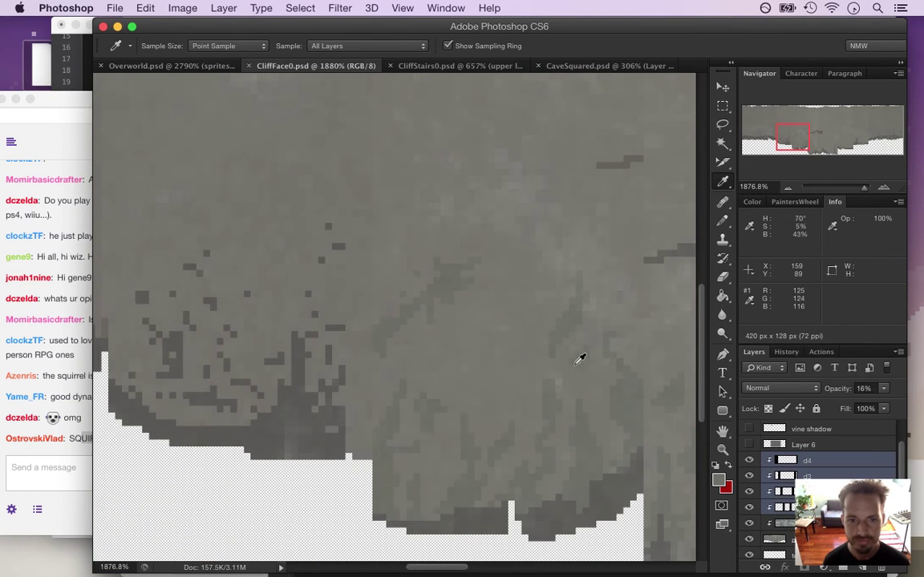
left_click_drag(454, 567, 439, 567)
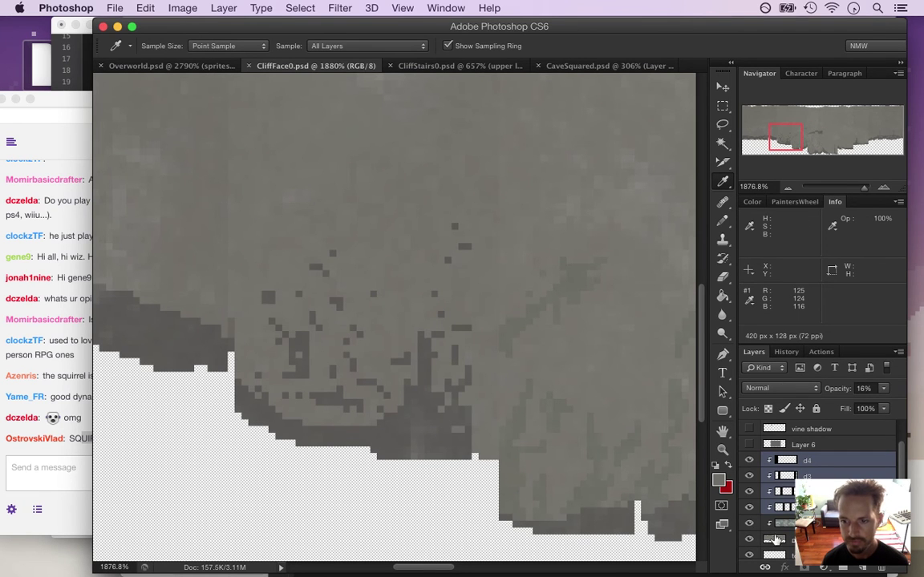
left_click(611, 431, "super")
key("b")
key("bracketleft")
key("bracketleft")
key("bracketleft")
key("bracketleft")
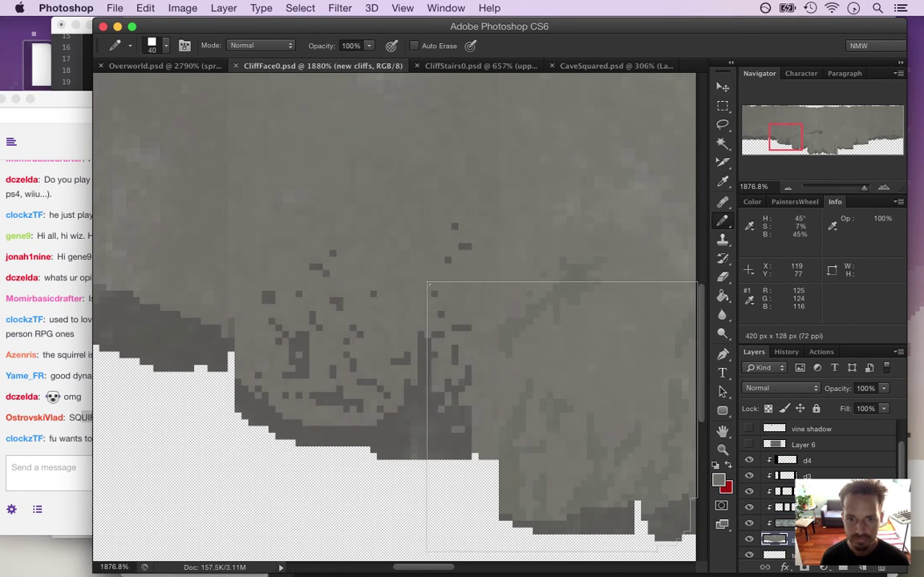
key("bracketleft")
key("bracketleft")
key("bracketleft")
key("bracketleft")
key("bracketleft")
key("bracketleft")
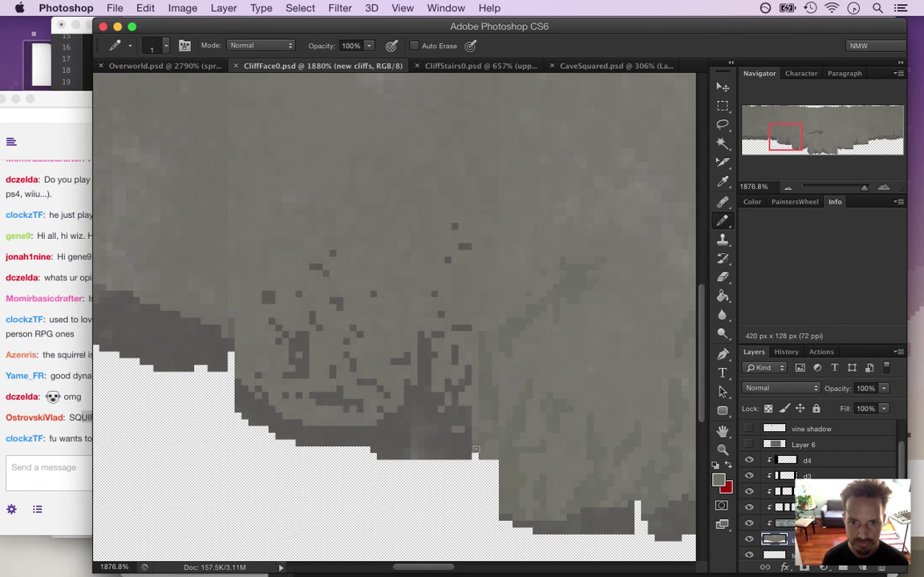
left_click(441, 404)
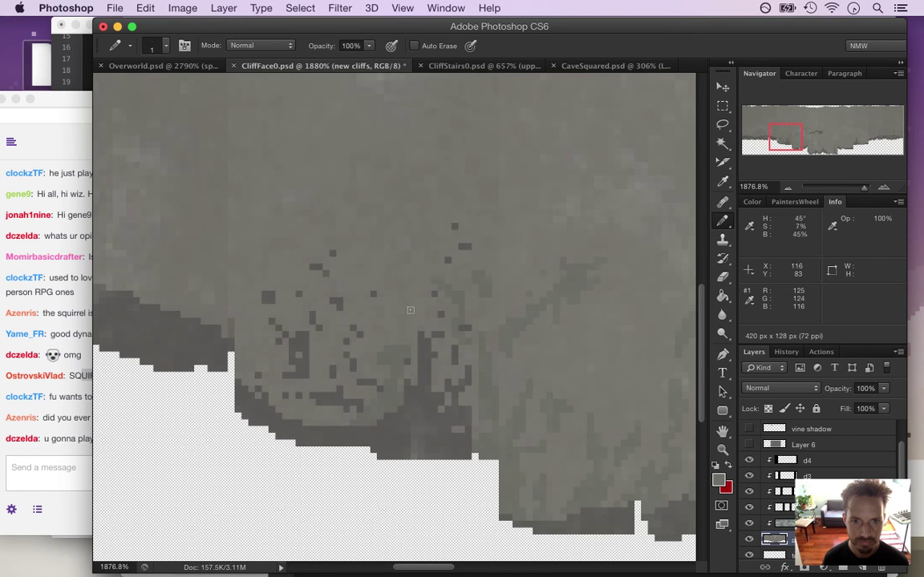
Step: Read the newer Twitch chat messages about Castlevania, the new Zelda and the squirrel
left_click(67, 425)
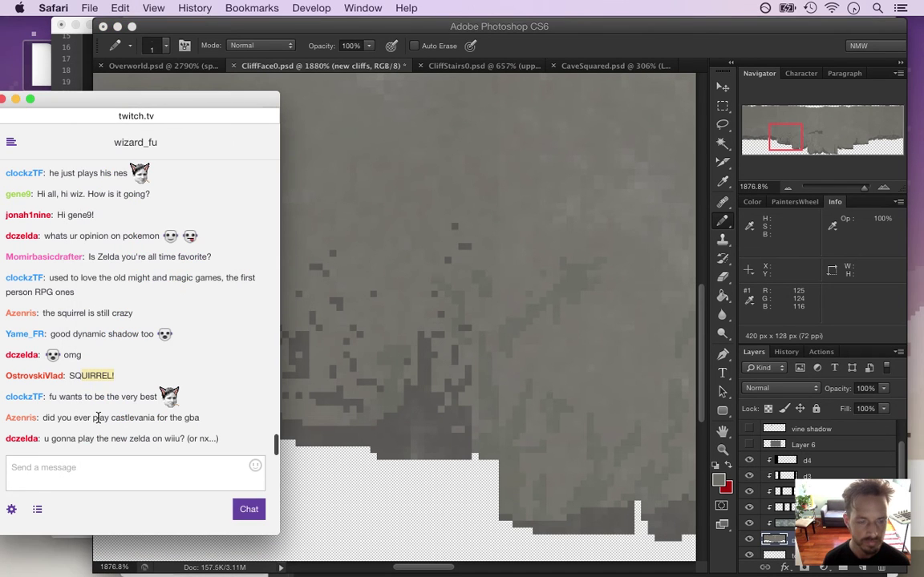
left_click_drag(60, 397, 160, 403)
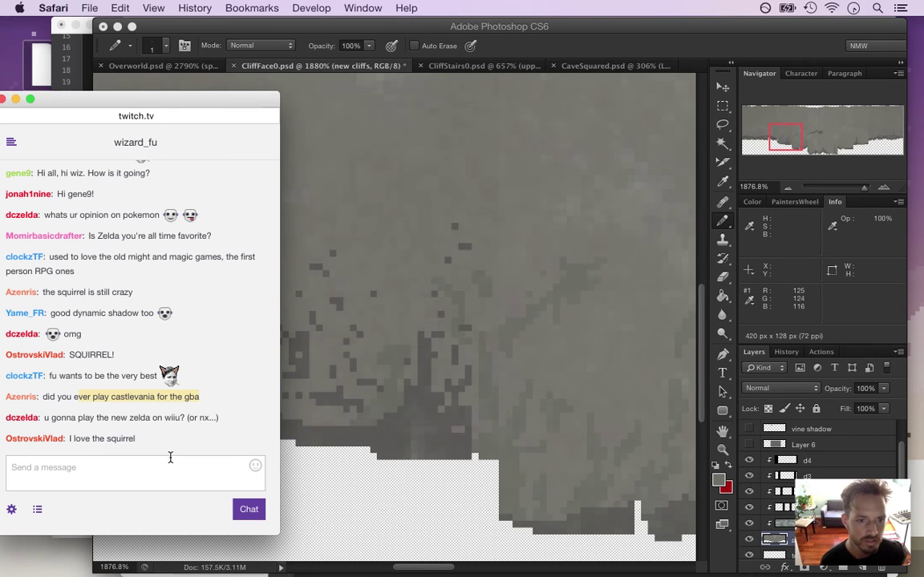
left_click_drag(51, 418, 159, 424)
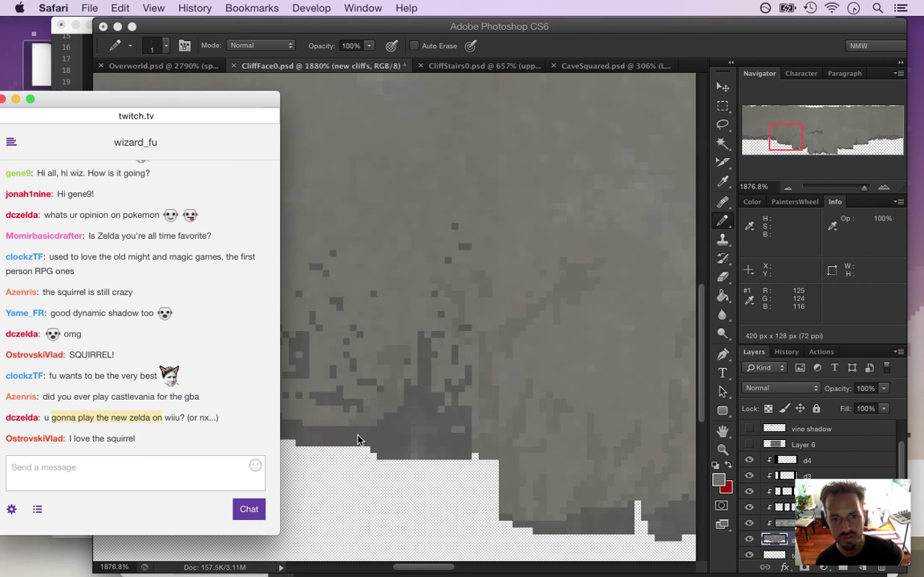
left_click(553, 61)
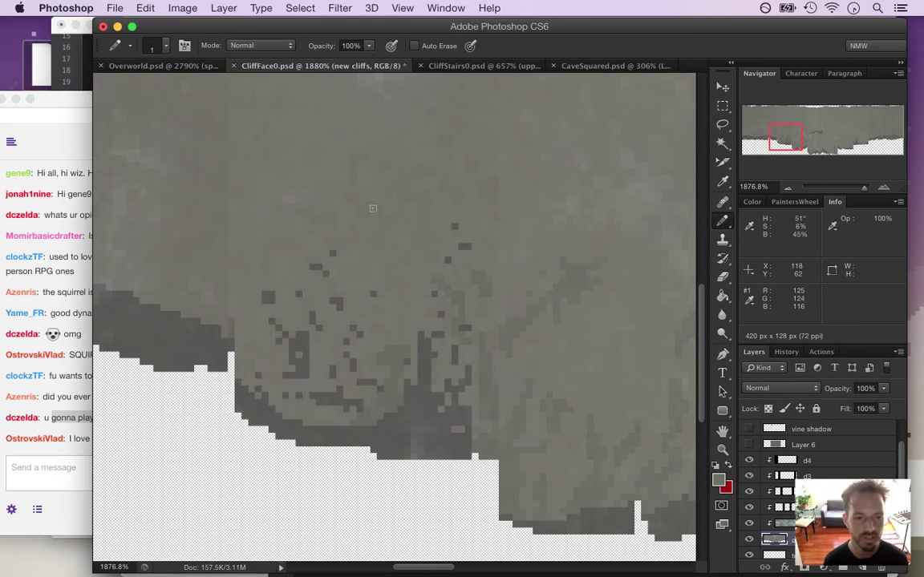
left_click(70, 416)
left_click_drag(72, 417, 159, 433)
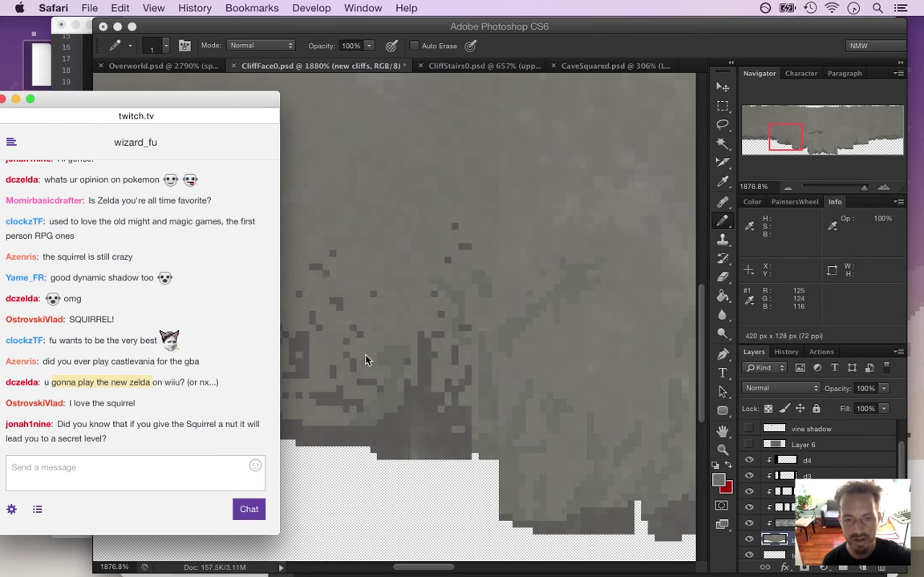
Step: Pencil more grey cracks around the left and middle of the speckled patch and save CliffFace0.psd
left_click(586, 55)
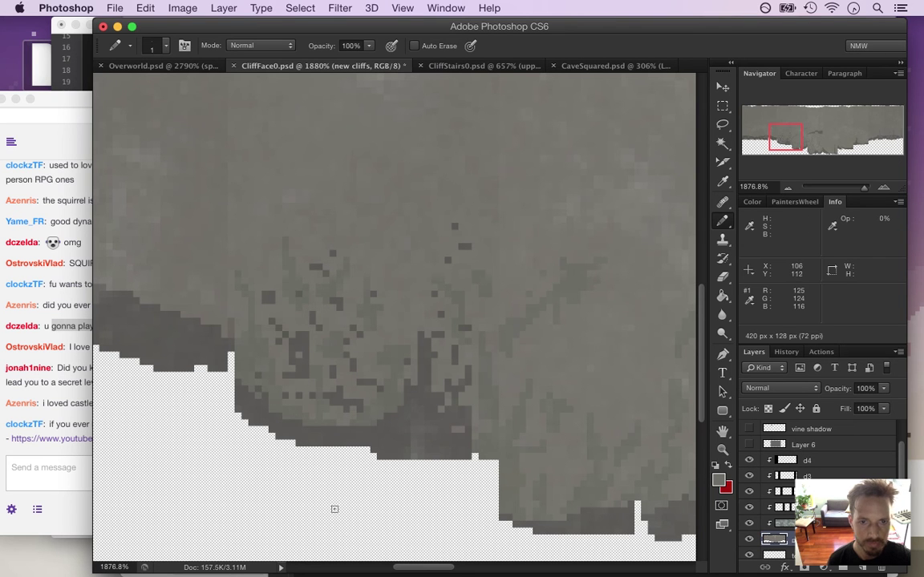
key("super+s")
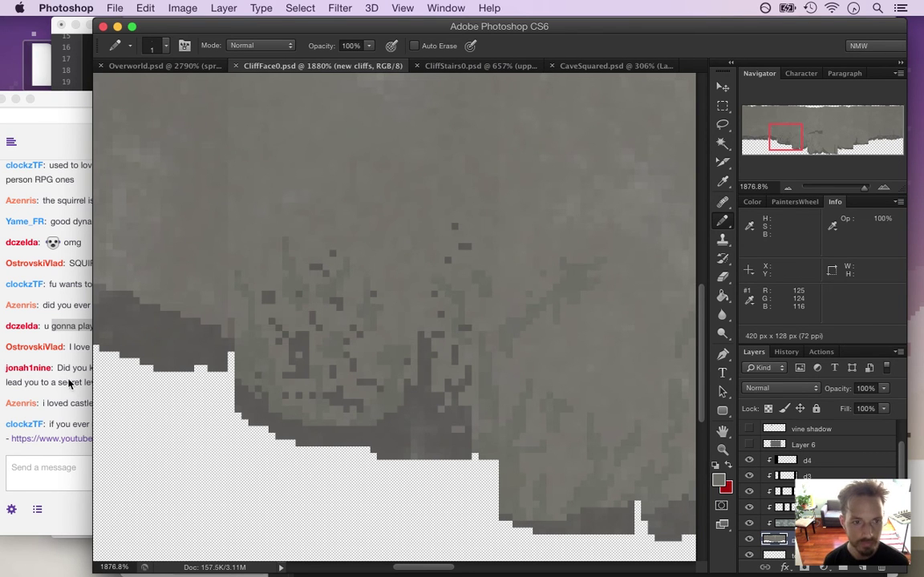
Step: Read the Twitch chat messages about the squirrel's secret level and Castlevania for GBA
left_click(57, 348)
left_click_drag(84, 347, 136, 347)
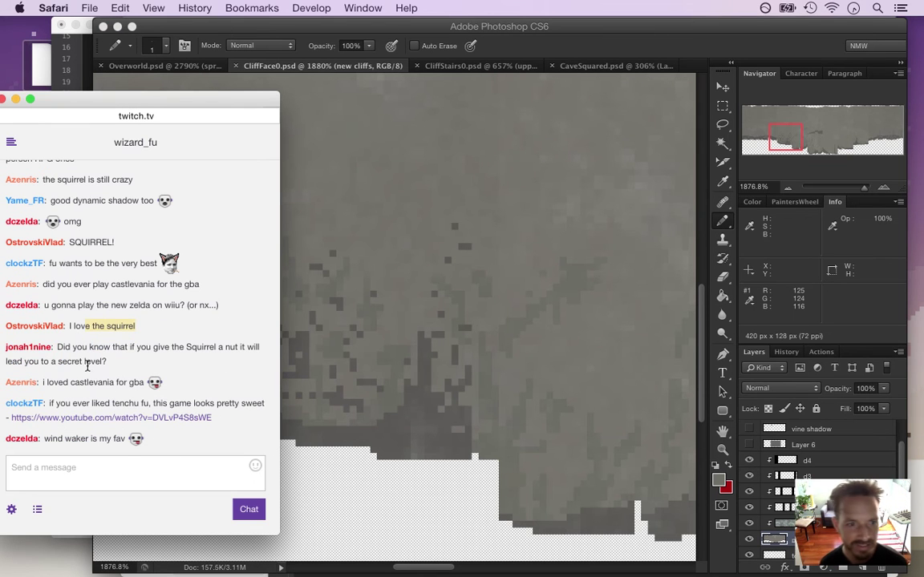
left_click_drag(92, 353, 133, 382)
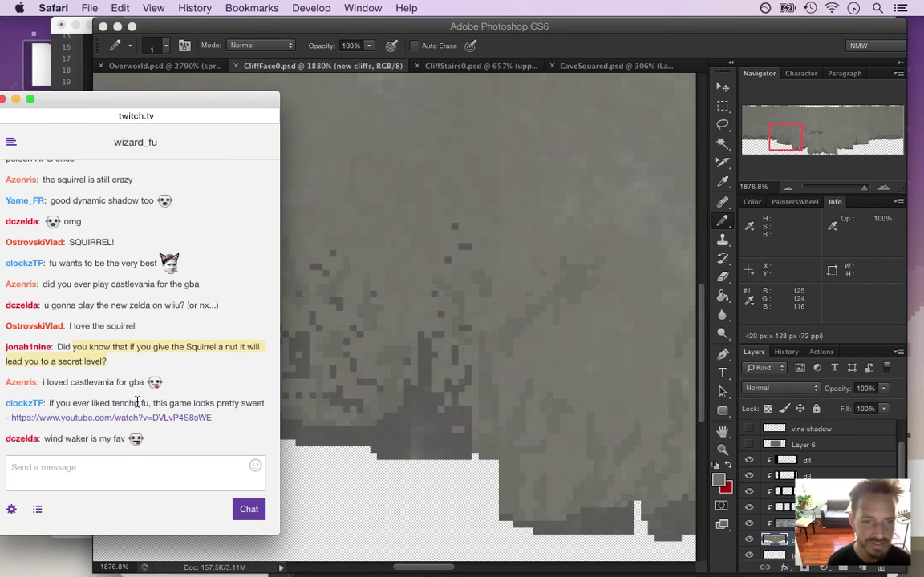
left_click(80, 383)
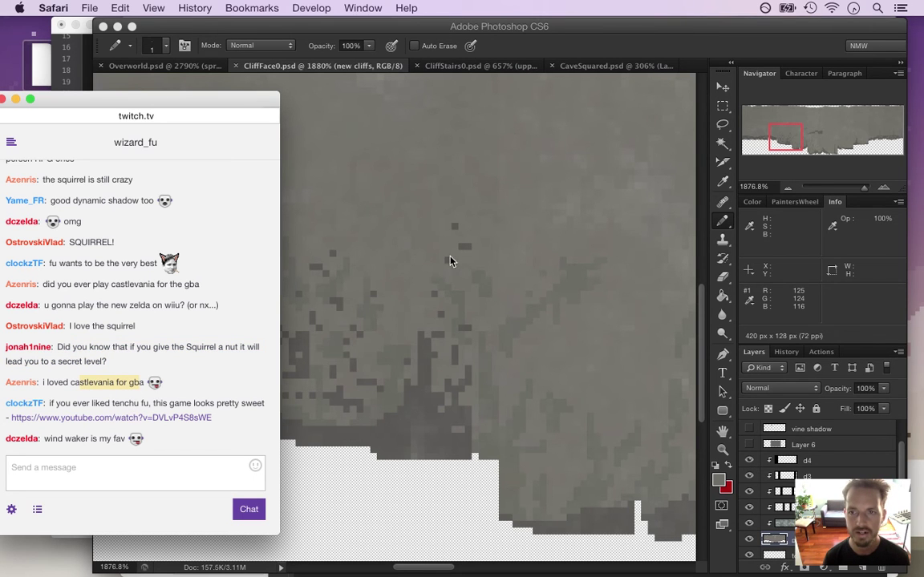
Step: Open a new Safari window and enter "castlevania gamebo" as the search text
mouse_move(922, 122)
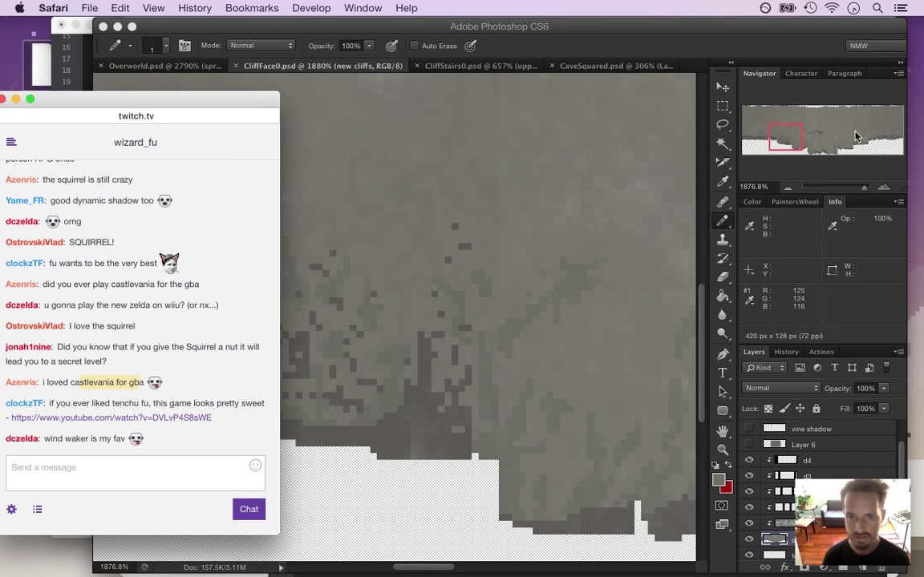
key("super+n")
type("coc")
key("BackSpace")
key("BackSpace")
key("BackSpace")
key("BackSpace")
type("cast")
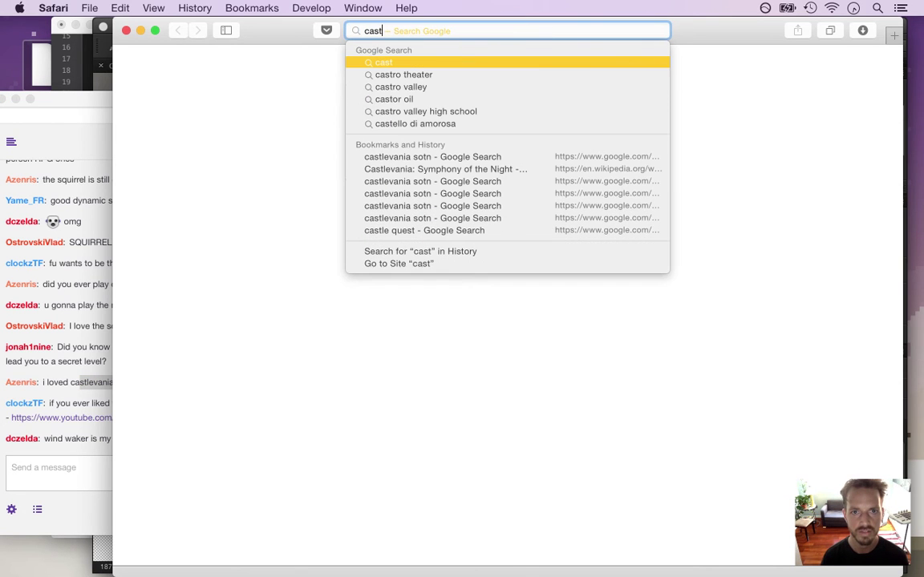
type("levan")
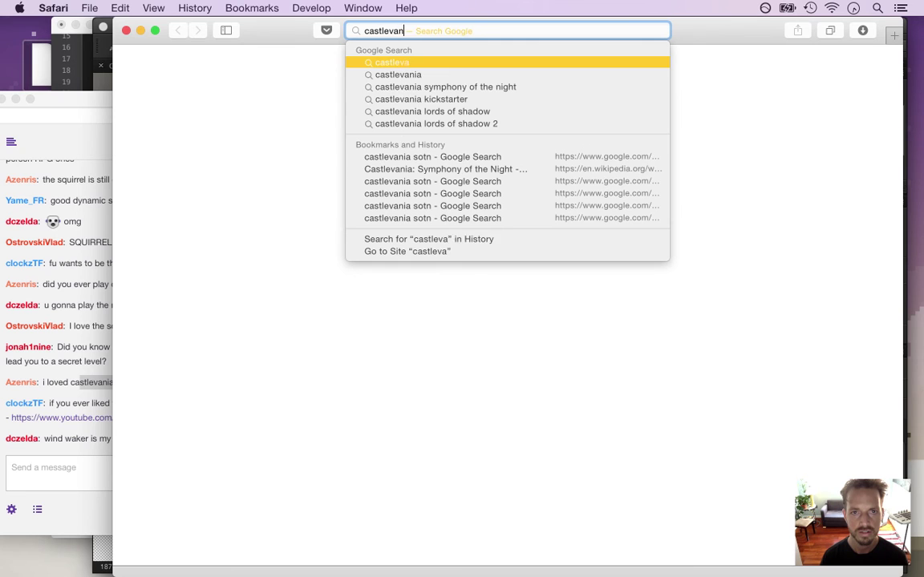
type("ia ga")
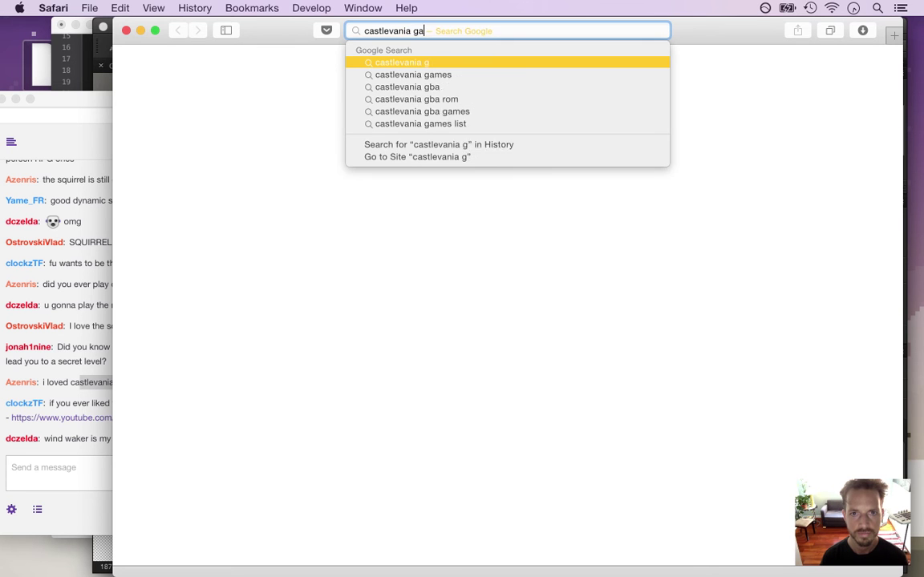
type("mebo")
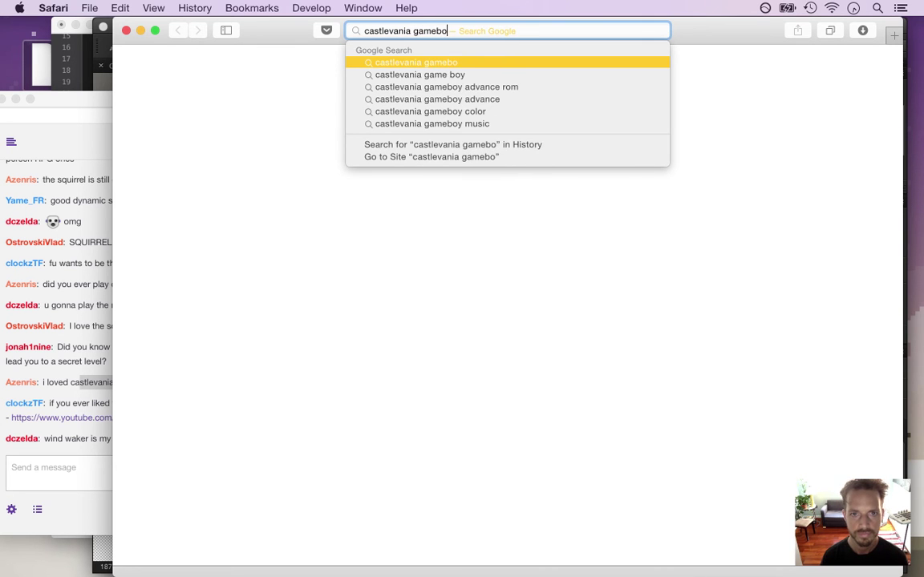
Step: Check the chat message about Castlevania for GBA, correct the search text to "castlevania gba" and run the web search
left_click(67, 417)
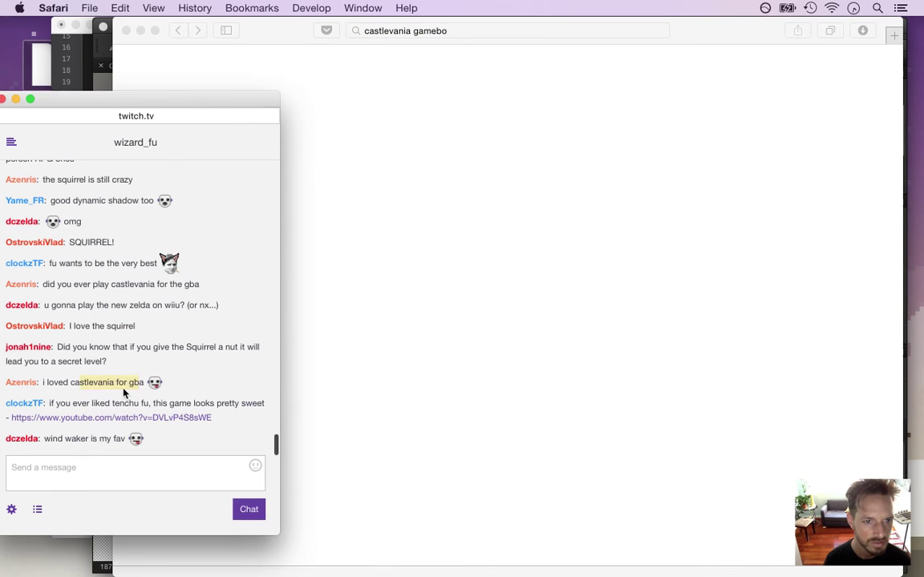
left_click(449, 44)
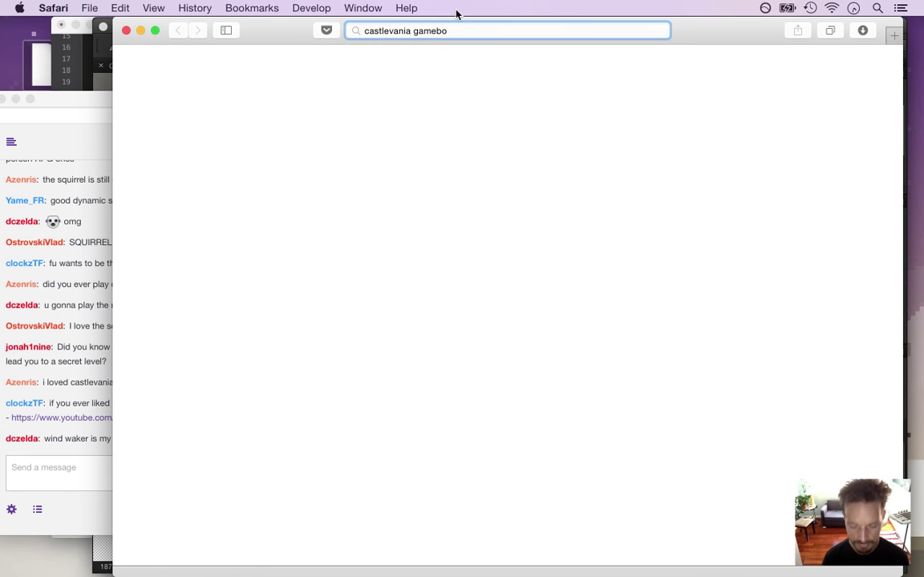
key("BackSpace")
key("BackSpace")
key("BackSpace")
key("BackSpace")
key("BackSpace")
type("ba")
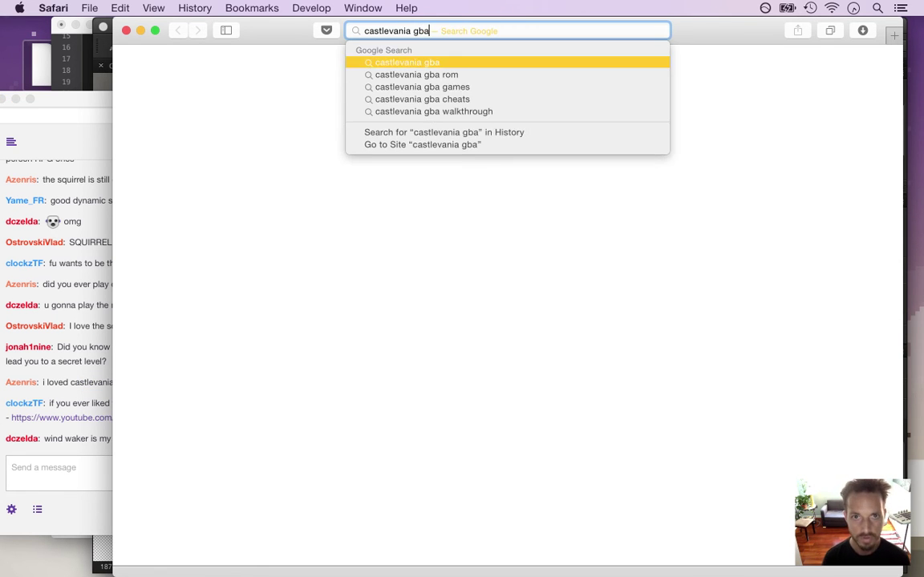
key("Return")
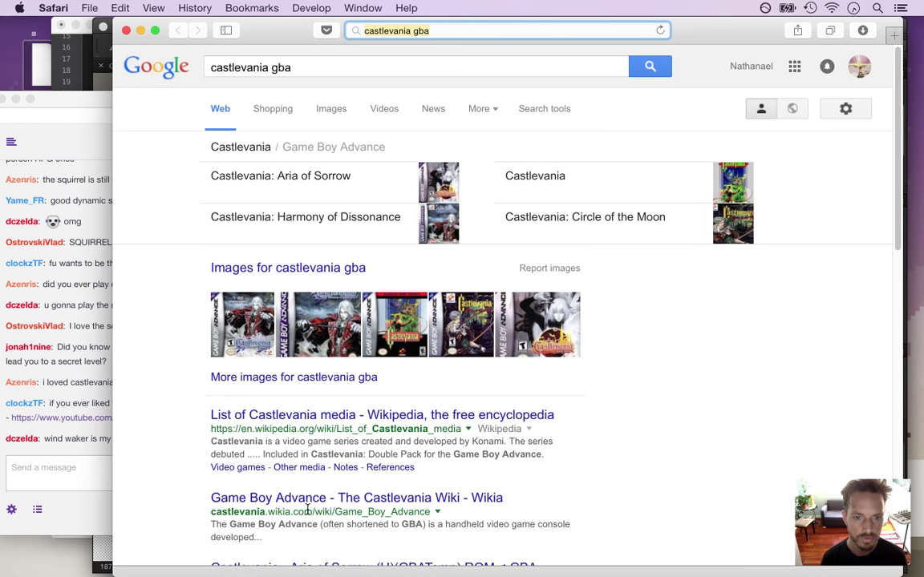
Step: Open the Wikipedia "List of Castlevania media" page, save its address as a desktop link and return to the Photoshop canvas
left_click(313, 427)
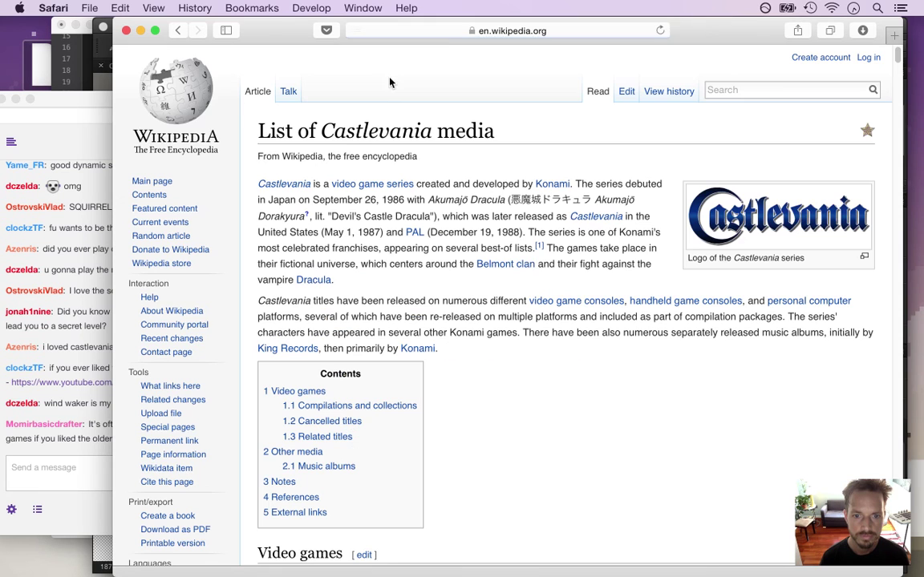
left_click(404, 30)
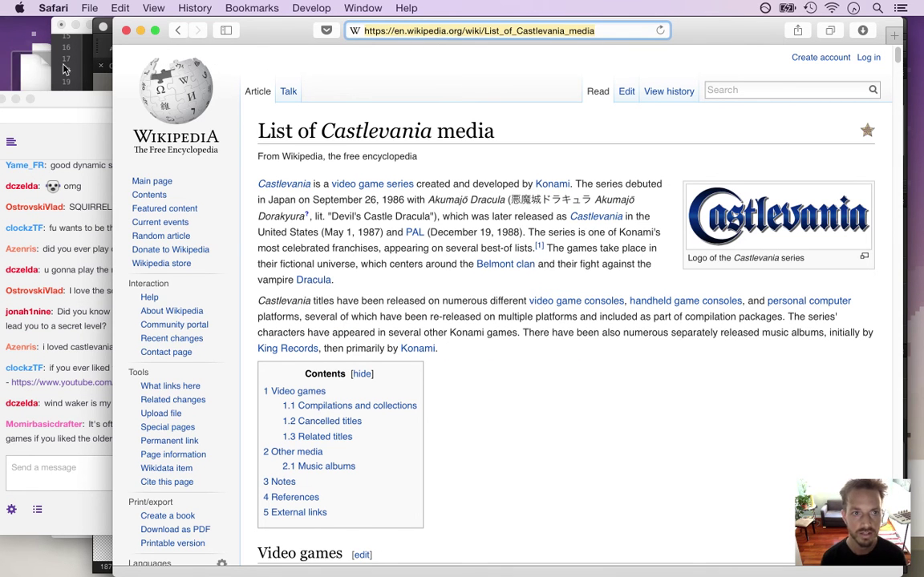
left_click(125, 31)
left_click(718, 36)
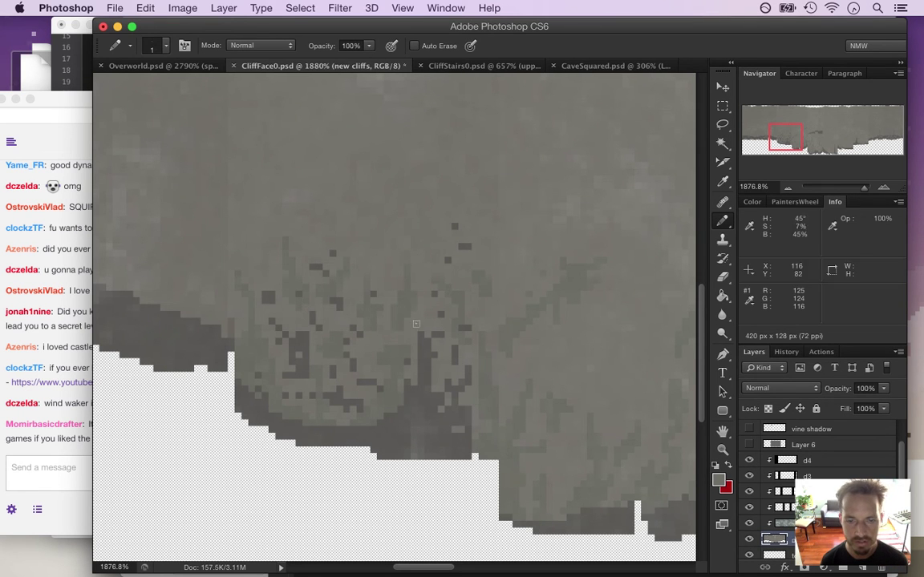
Step: Read the chat message comparing a game to Tenchu and open its YouTube link in a new window
left_click(99, 439)
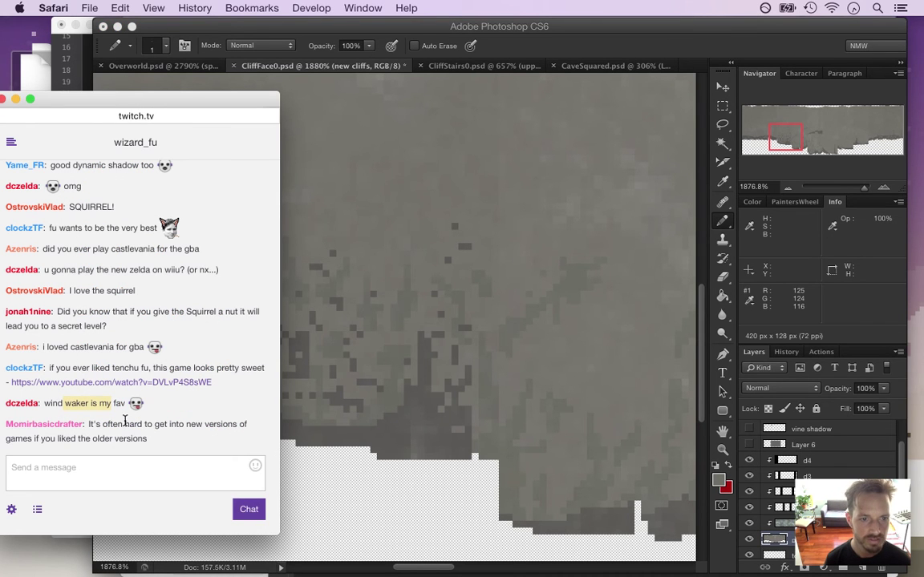
left_click_drag(74, 368, 117, 368)
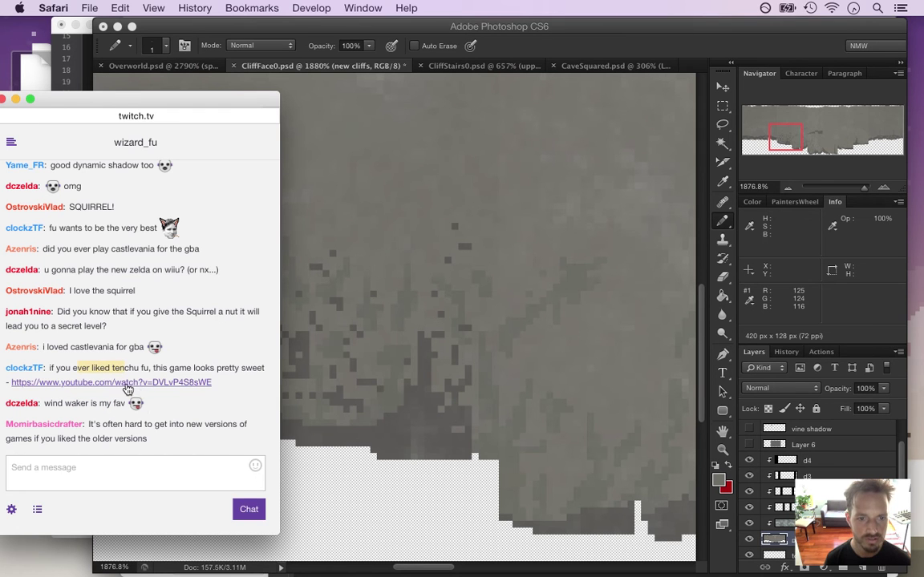
right_click(124, 388)
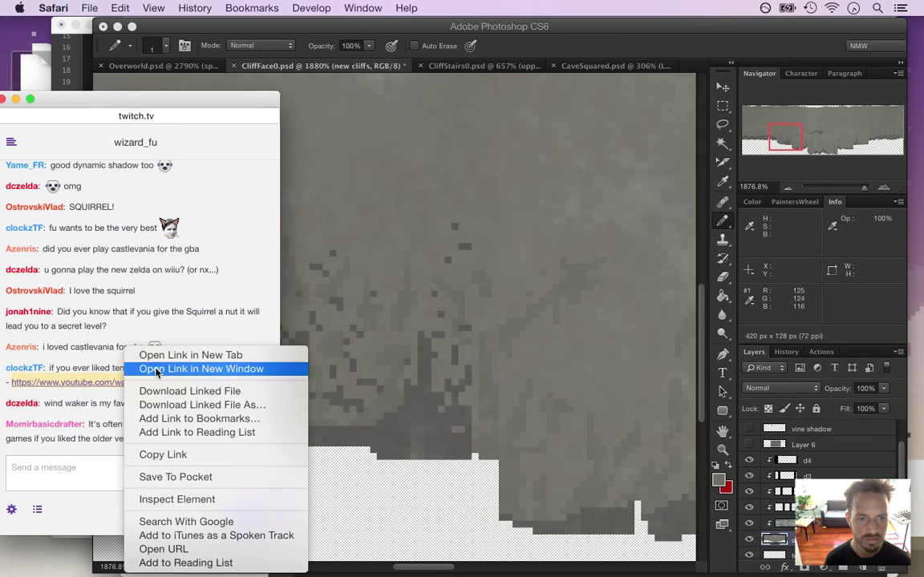
left_click(253, 356)
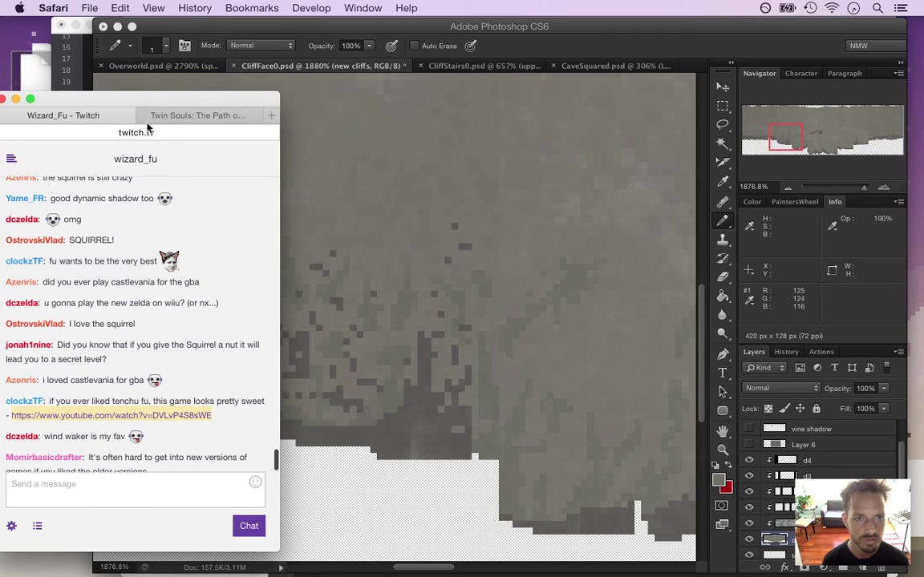
left_click(147, 118)
right_click(188, 399)
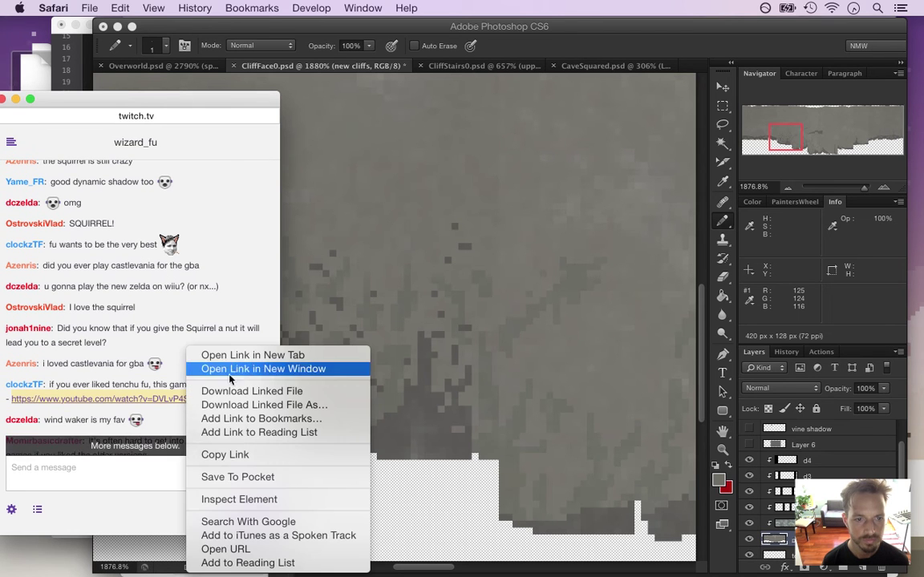
left_click(237, 369)
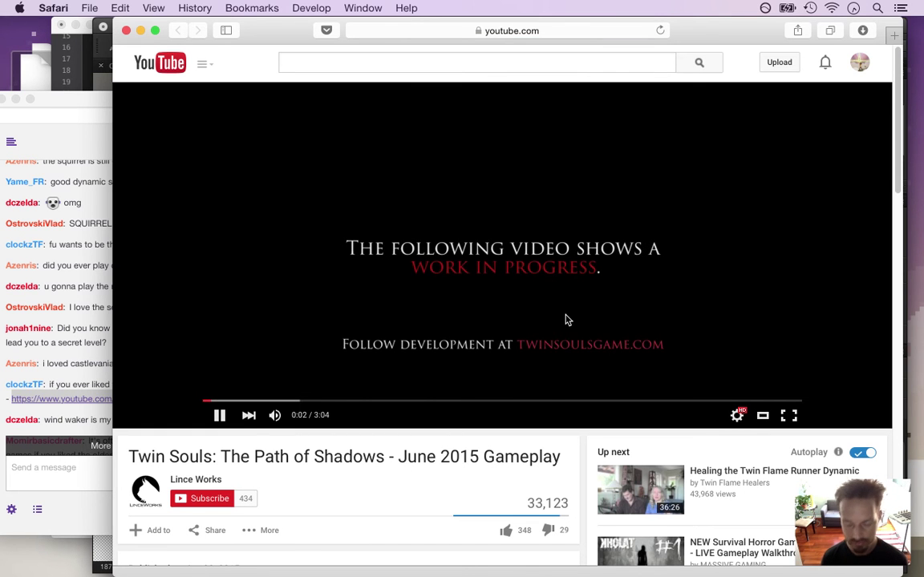
Step: Watch the Twin Souls: The Path of Shadows gameplay video at a lower volume and pause it at 0:31
key("XF86AudioLowerVolume")
key("XF86AudioLowerVolume")
key("XF86AudioLowerVolume")
key("XF86AudioLowerVolume")
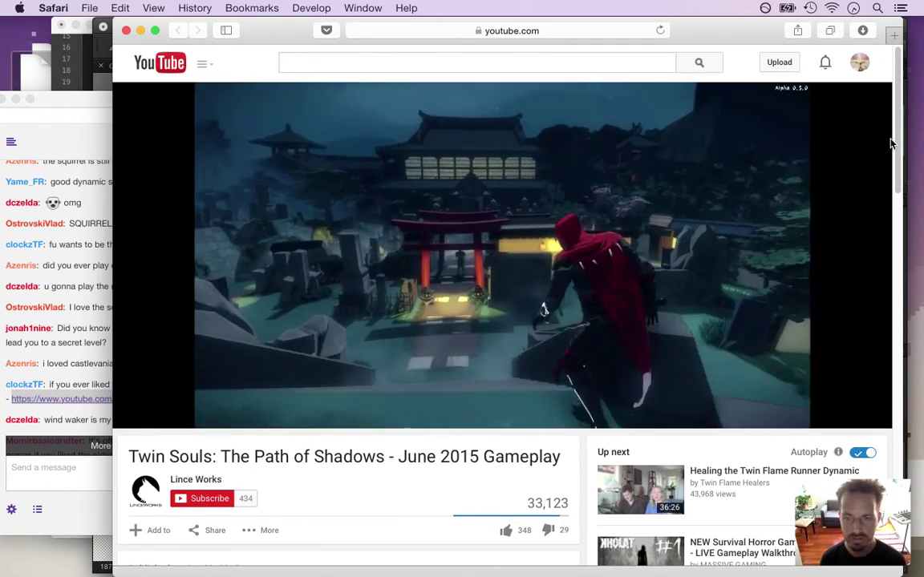
scroll(900, 154, "down", 3)
scroll(900, 153, "down", 5)
scroll(896, 130, "up", 8)
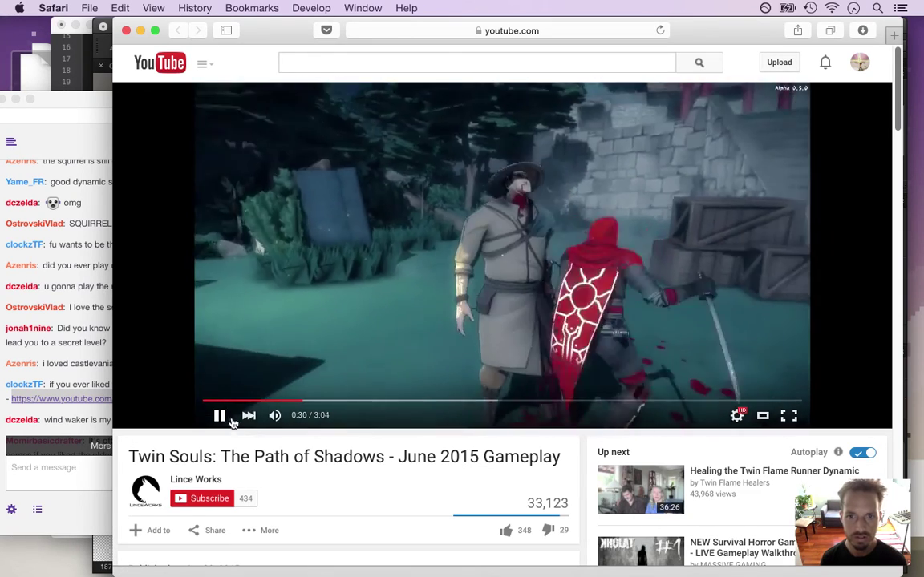
left_click(220, 414)
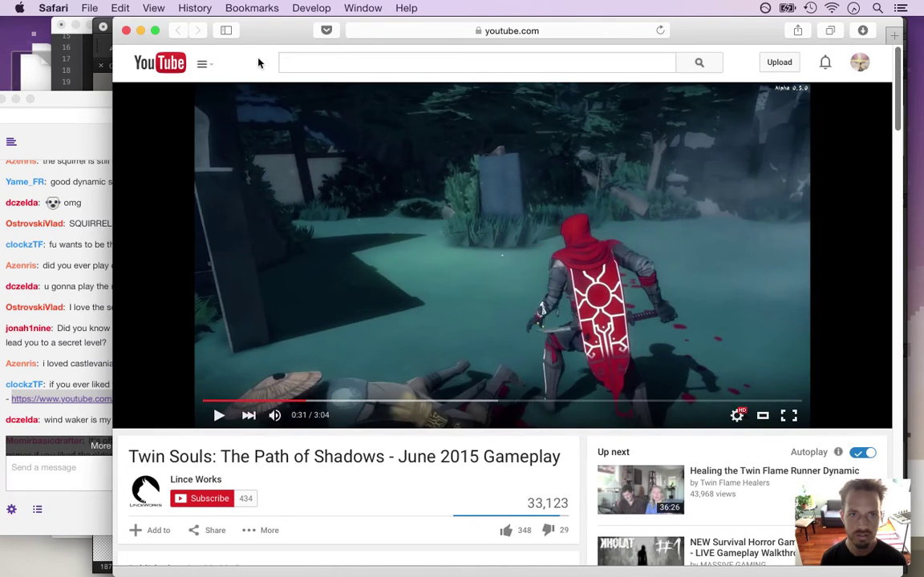
Step: Save the Twin Souls video's address as a desktop link and close the video window
left_click_drag(286, 33, 282, 33)
left_click(395, 32)
left_click_drag(366, 34, 65, 37)
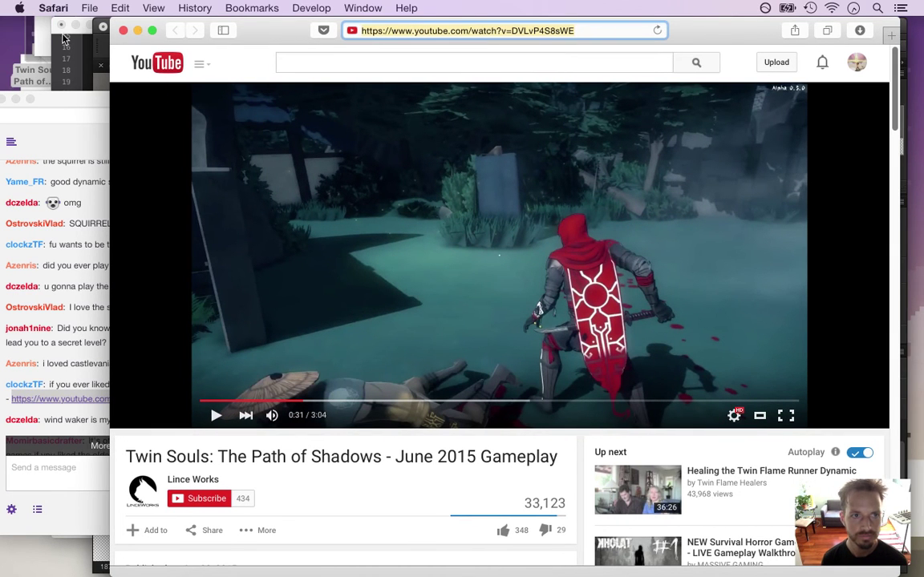
left_click(122, 31)
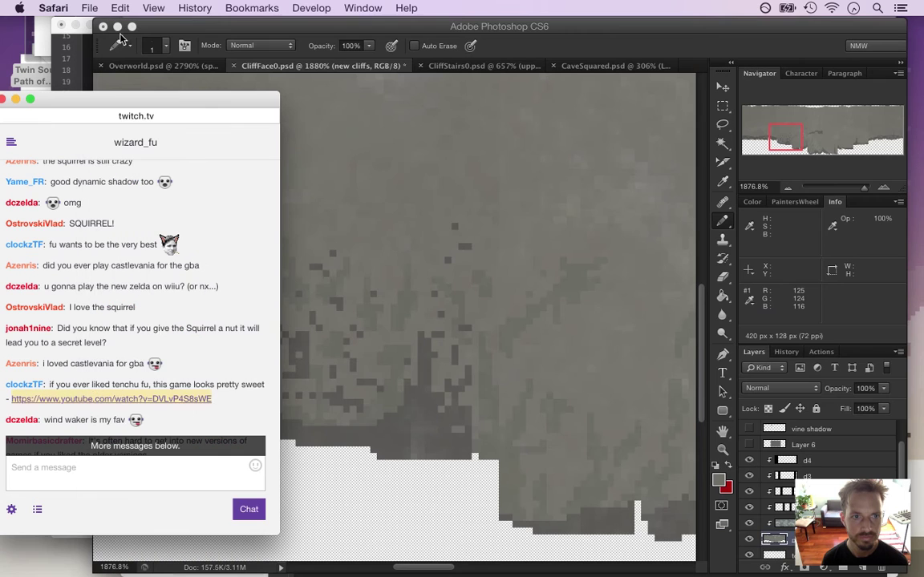
Step: Read the newest Twitch chat messages about older game versions and Minish Cap, and bring CliffFace0.psd in Photoshop back to the front
left_click(203, 447)
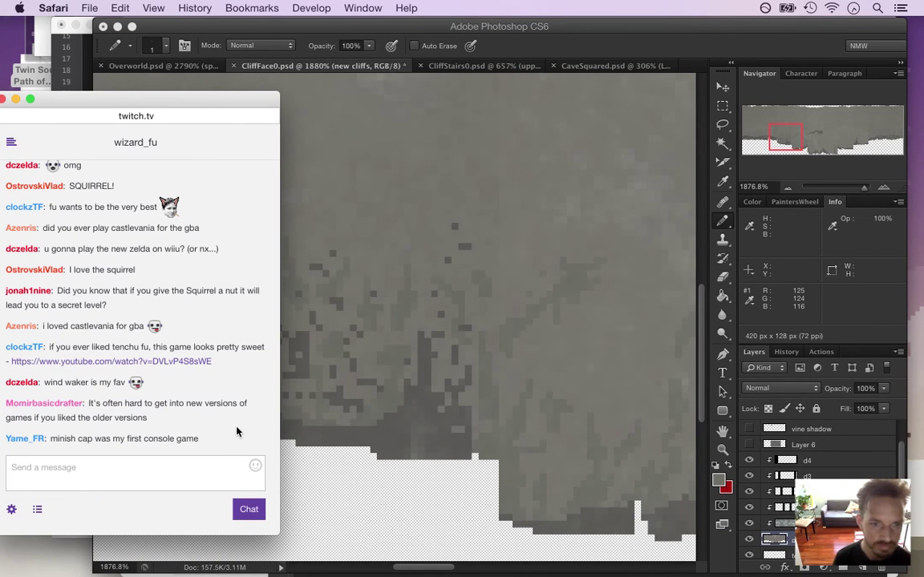
left_click_drag(103, 403, 125, 412)
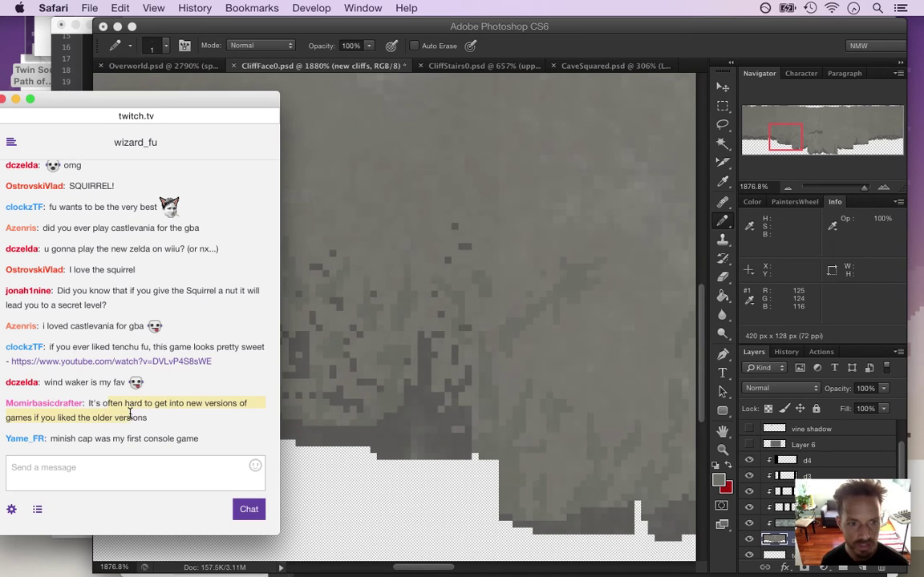
left_click(87, 434)
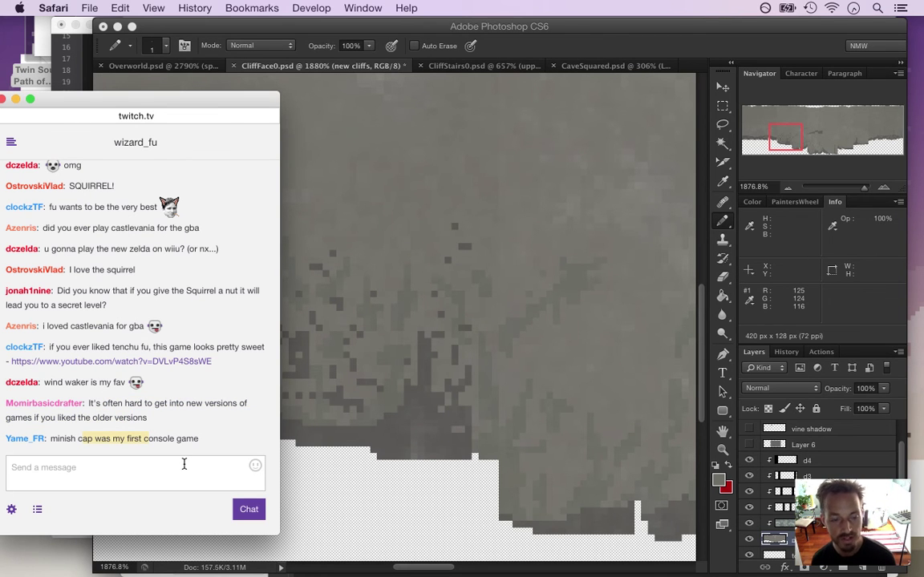
left_click(557, 44)
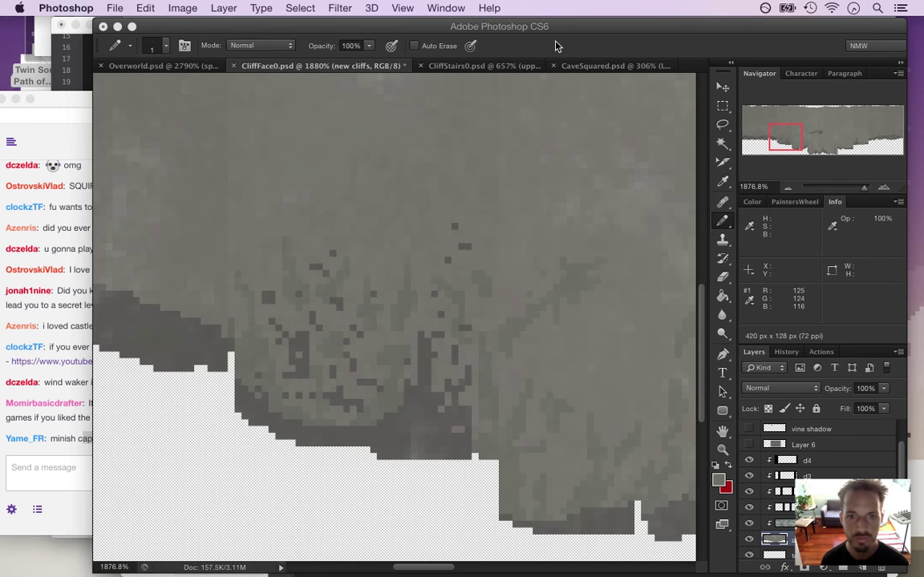
scroll(425, 564, "left", 5)
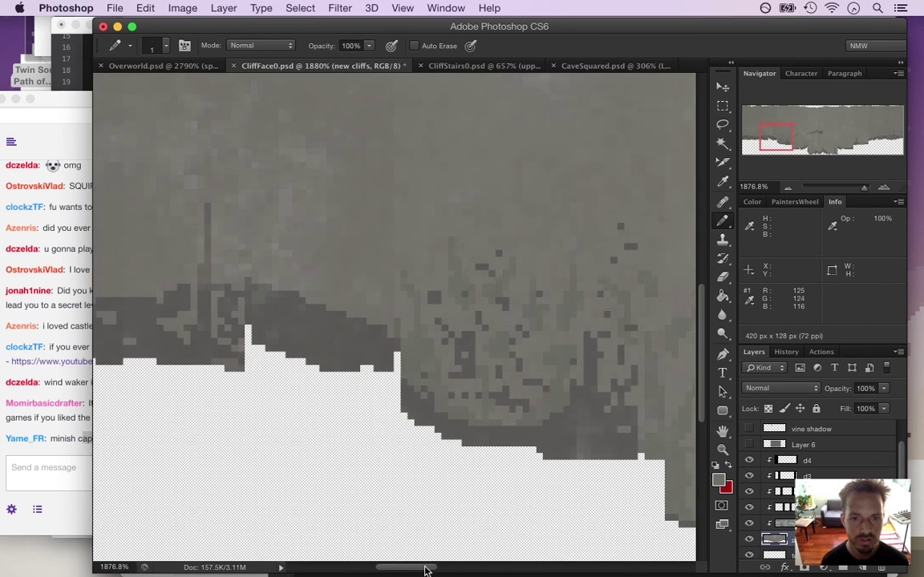
scroll(697, 359, "up", 4)
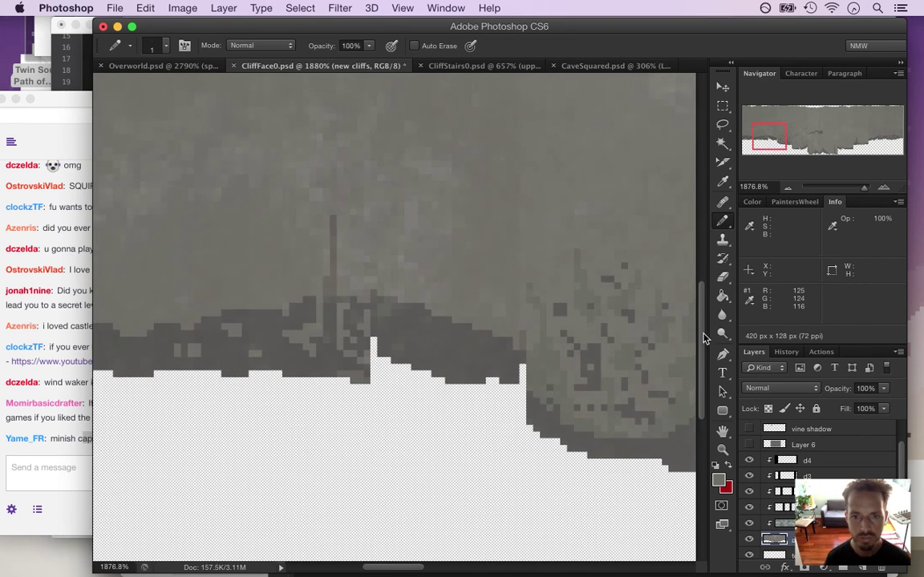
Step: Switch to Safari and load axiomverge.com in a new window
key("super+Tab")
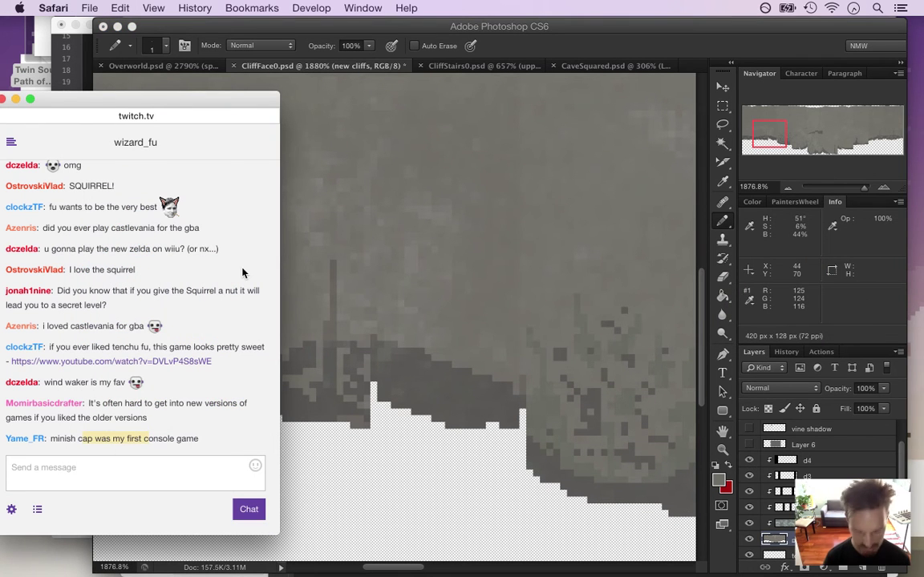
key("super+n")
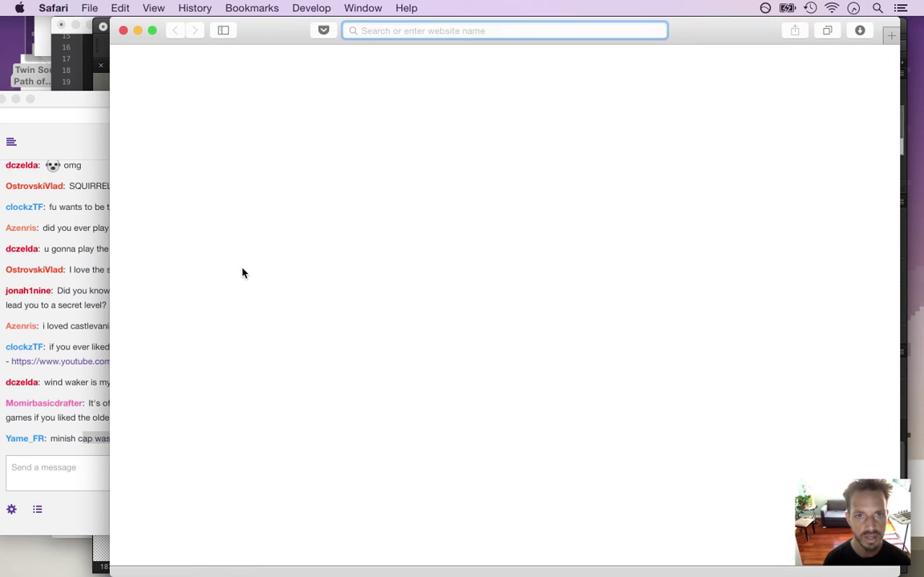
type("axiomverge.com")
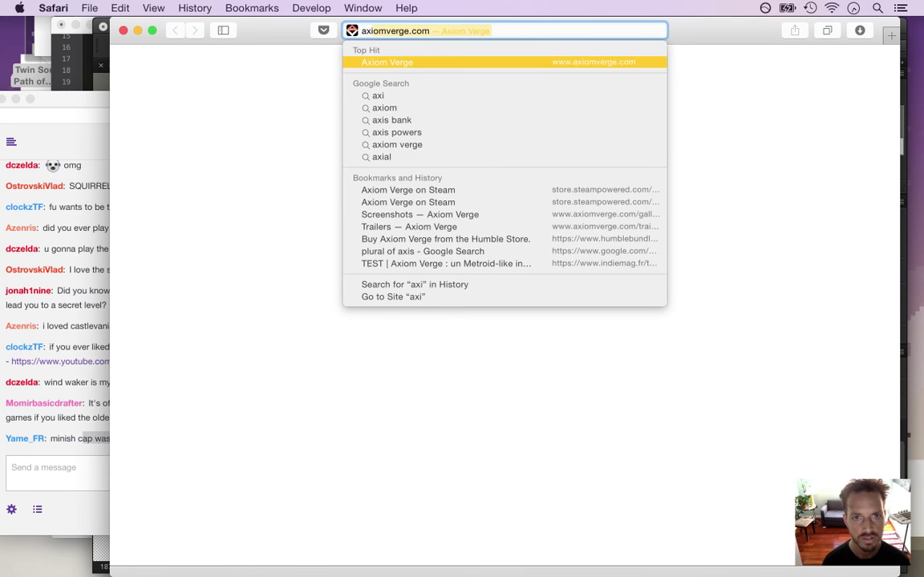
key("Return")
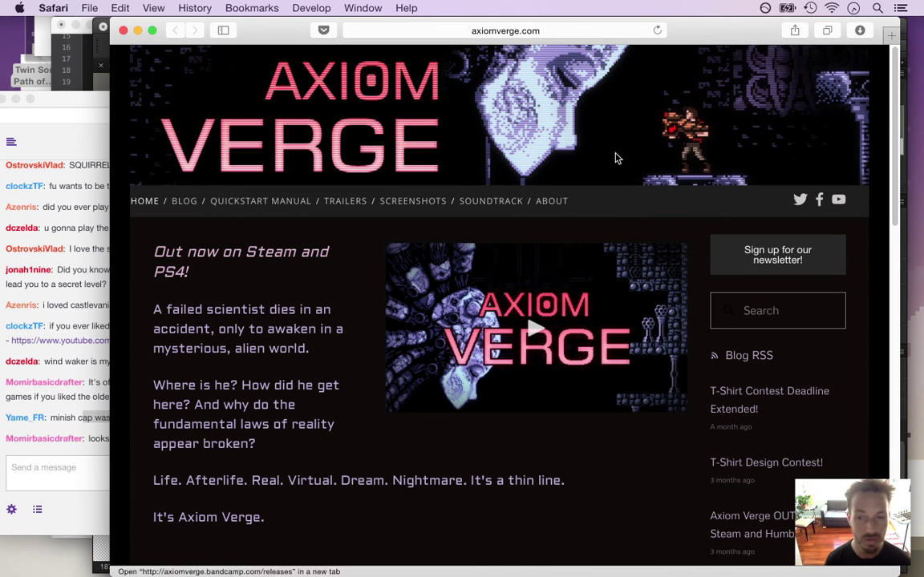
Step: Browse the Axiom Verge screenshots page and show the Lightning Gun image in the gallery
left_click_drag(893, 87, 858, 108)
scroll(854, 88, "up", 2)
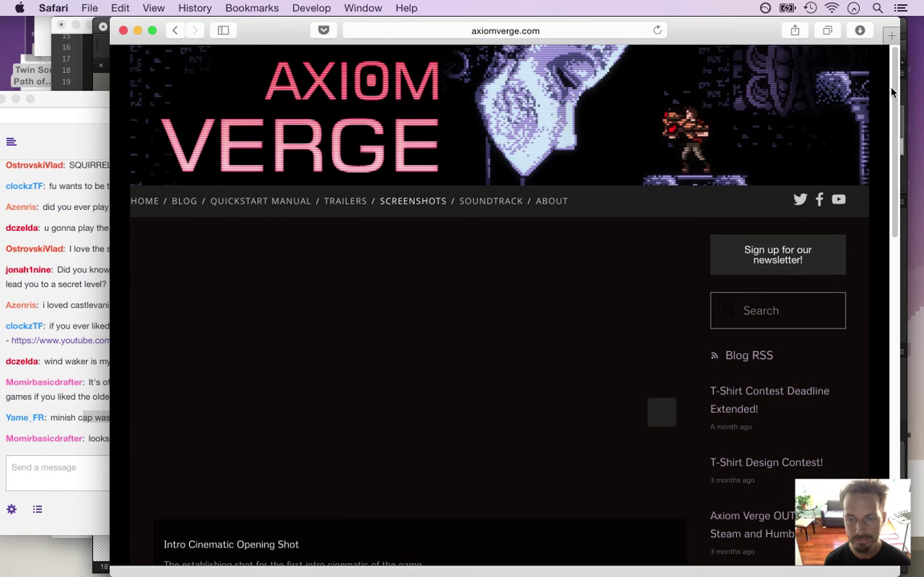
left_click_drag(892, 93, 892, 157)
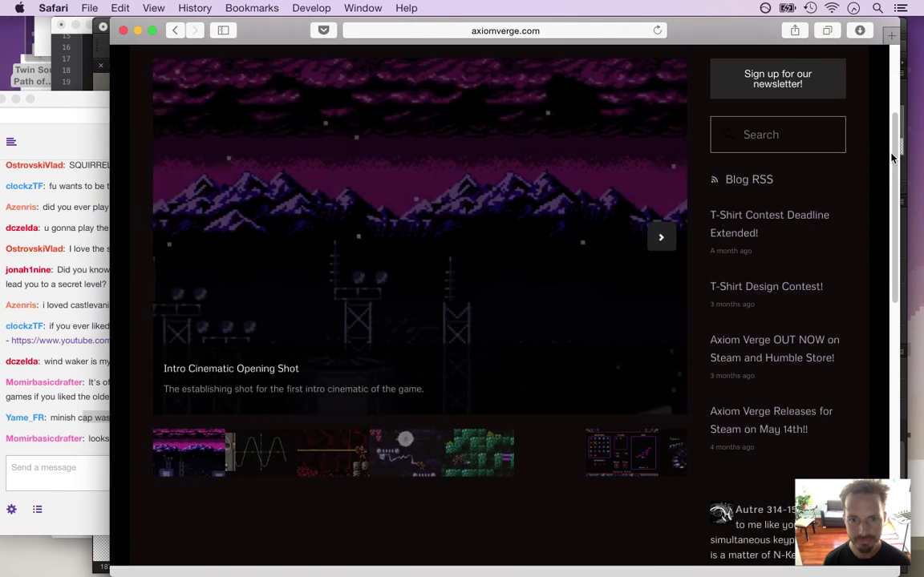
scroll(892, 158, "up", 2)
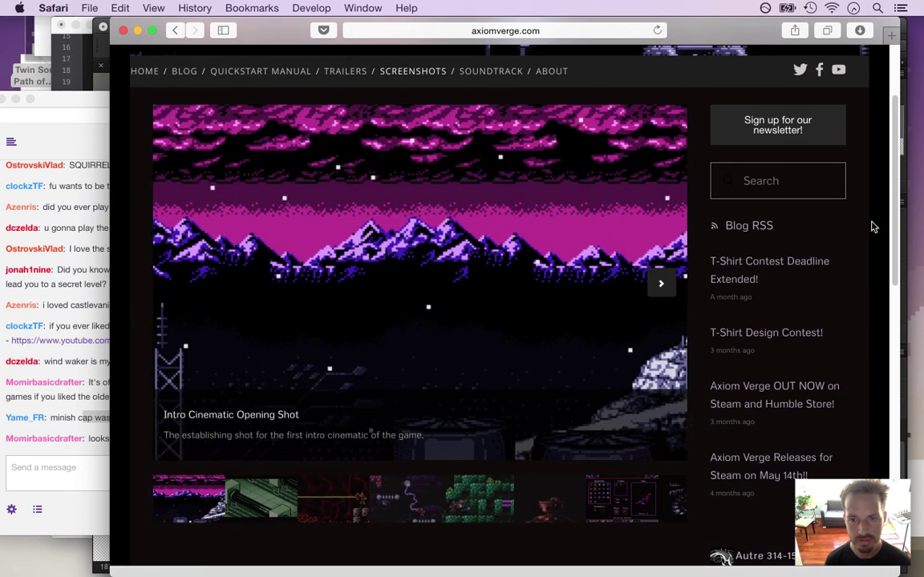
scroll(886, 182, "down", 3)
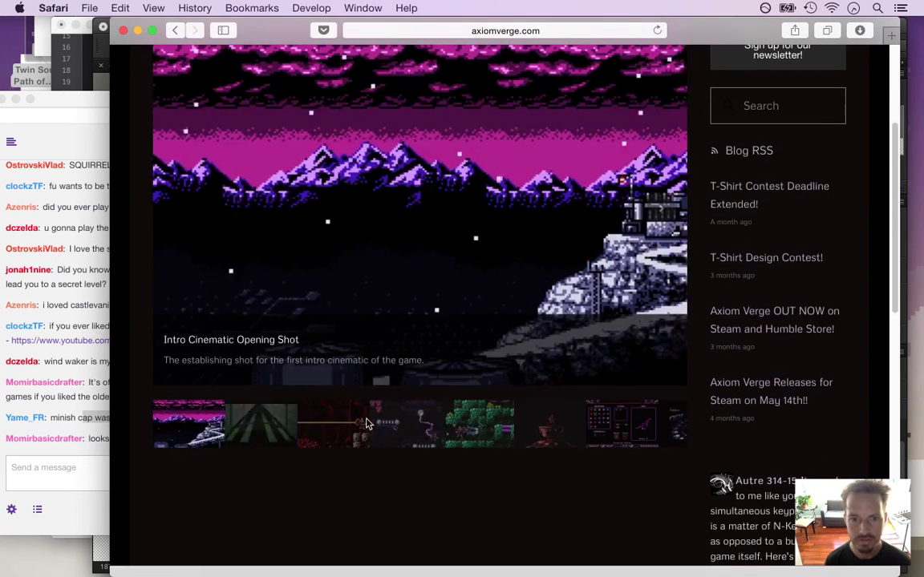
left_click(409, 431)
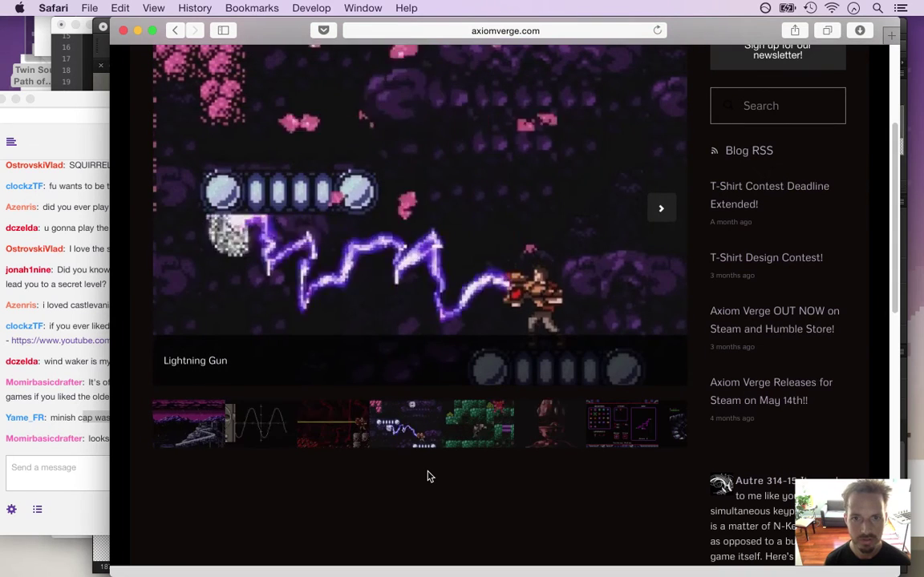
Step: Search the web for hyper light drifter and open the Hyper Light Drifter | Indie Action RPG result on heart-machine.com
left_click(563, 34)
type("hyu")
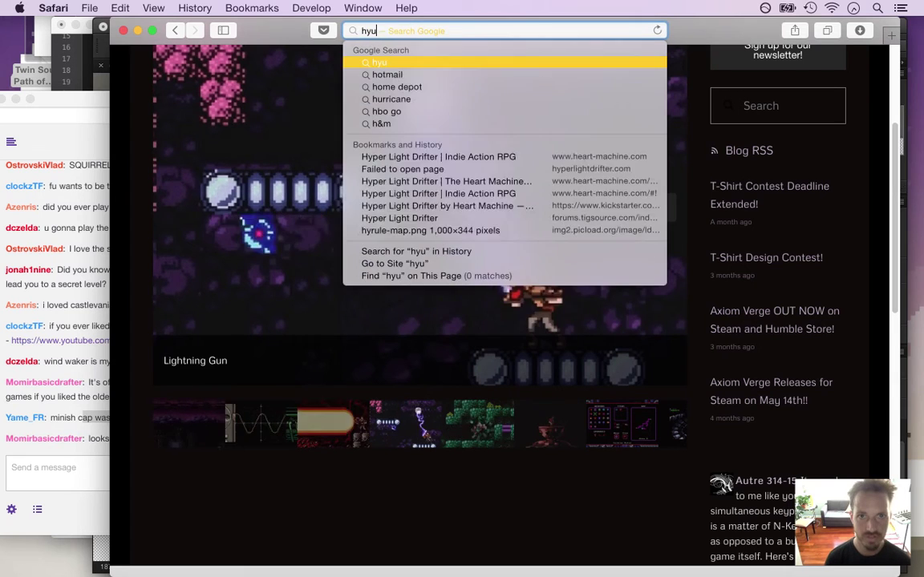
key("BackSpace")
type("perlight")
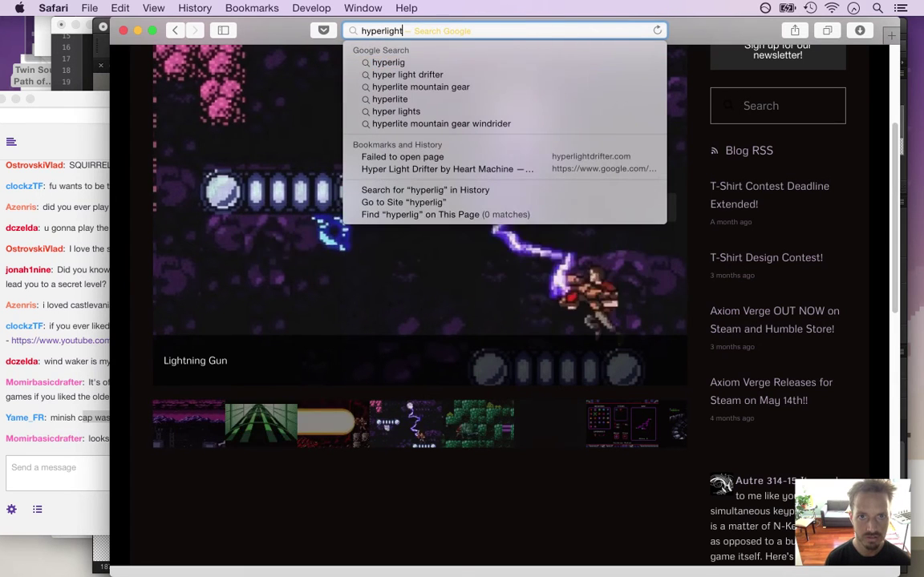
key("Down")
key("Return")
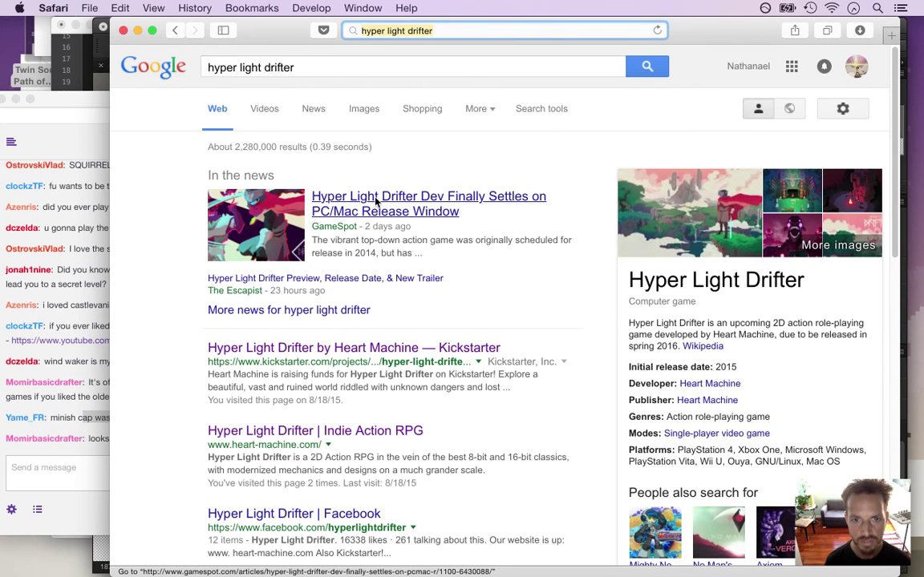
left_click(352, 348)
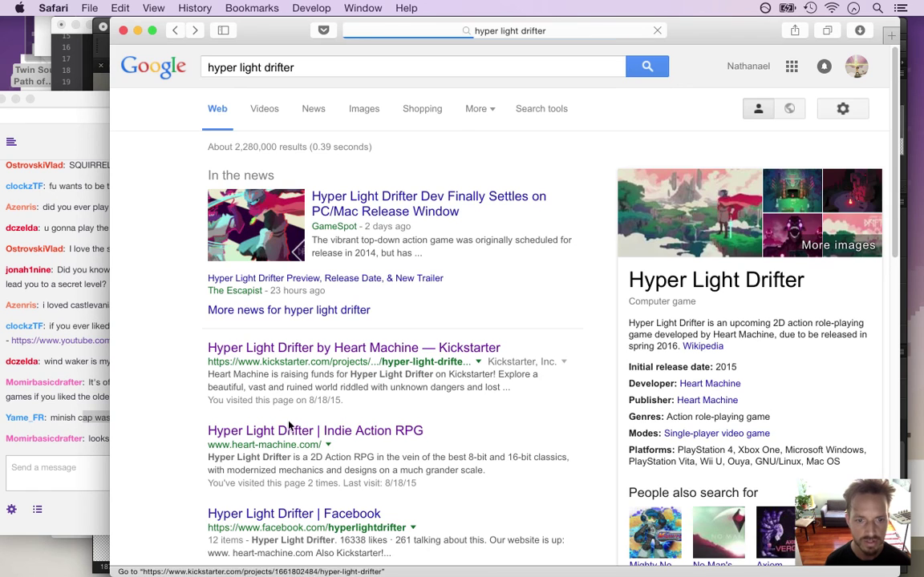
left_click(299, 430)
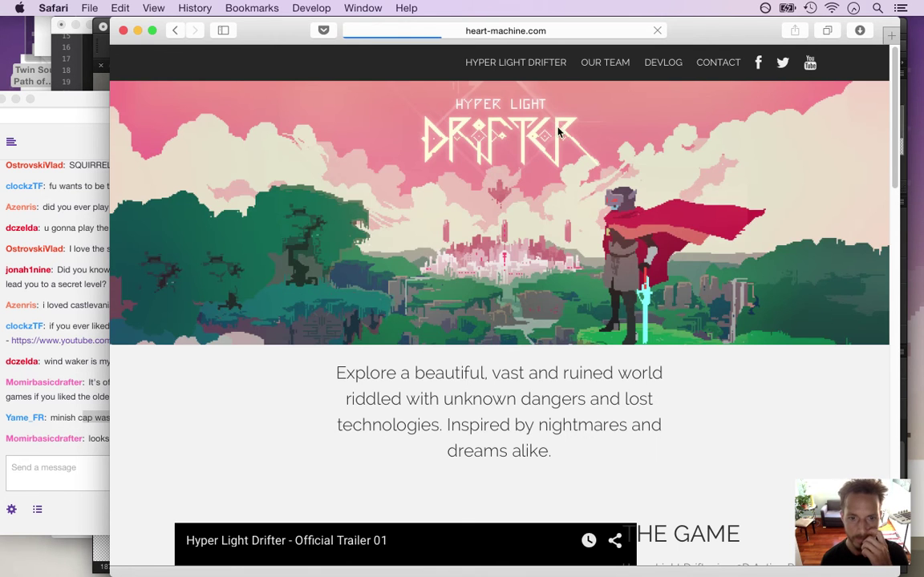
Step: View the HLD_Screenshot_BETA_entrance image enlarged from the Hyper Light Drifter screenshots, then close the enlarged view
left_click_drag(896, 101, 876, 271)
left_click(571, 287)
mouse_move(861, 302)
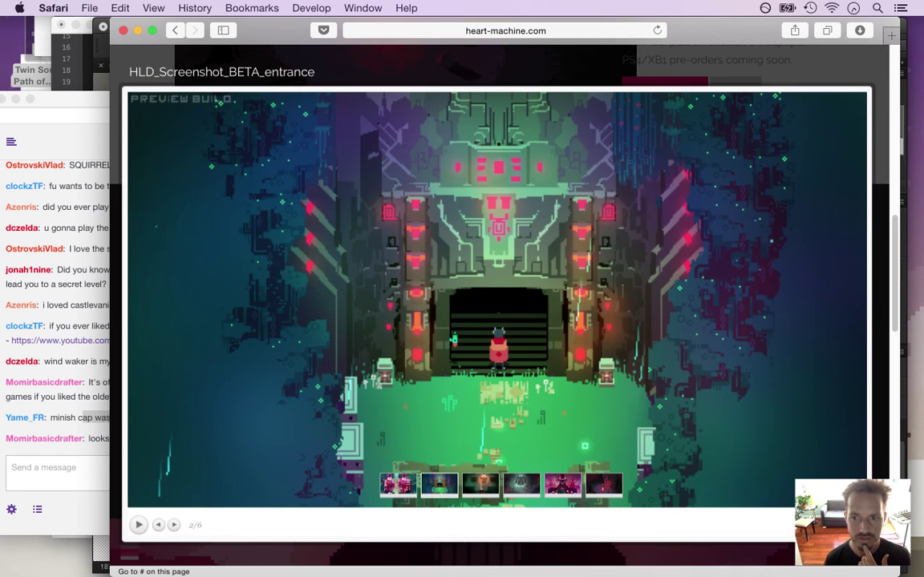
key("Escape")
Step: Load the childrenofmorta.com home page in the same window
left_click(473, 30)
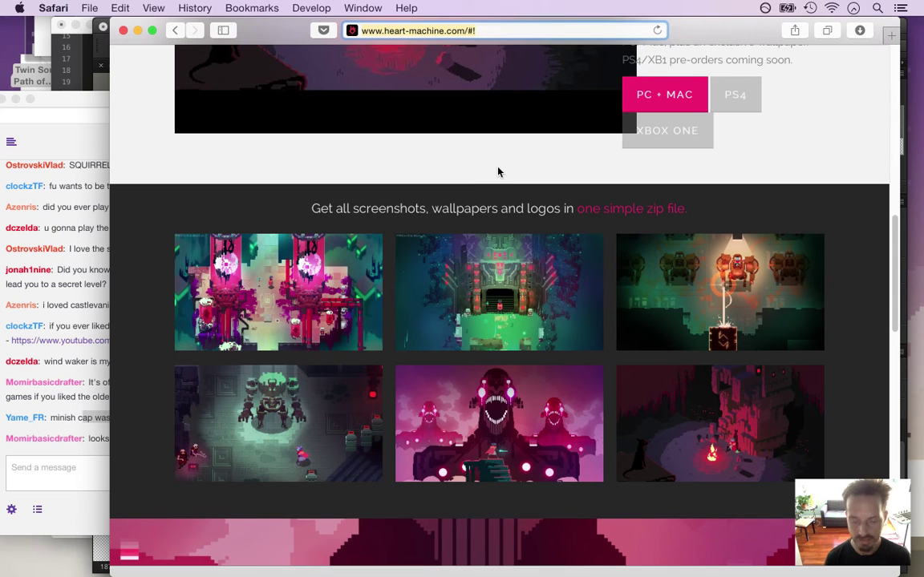
type("chil")
key("Return")
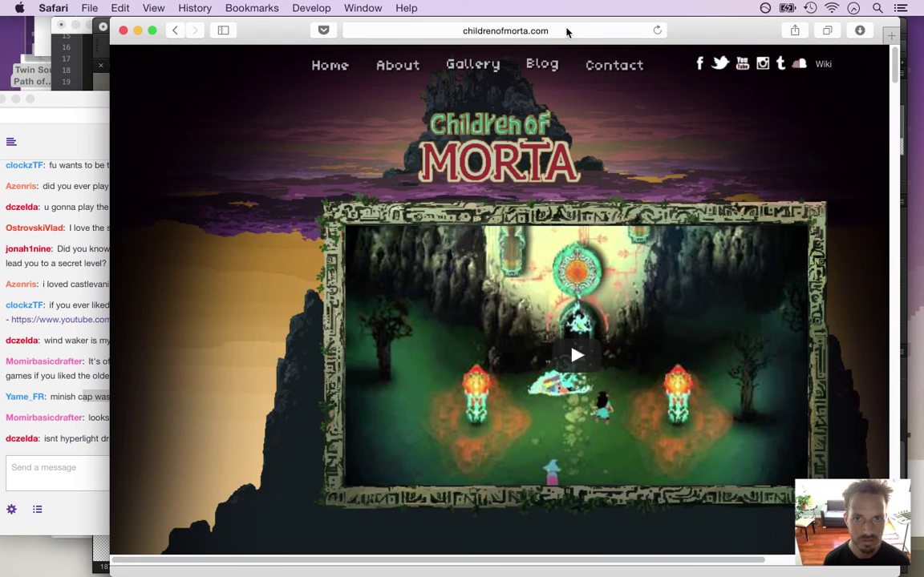
Step: Search the web for megasphere and open the MegaSphere: procedural action platformer result
left_click(588, 30)
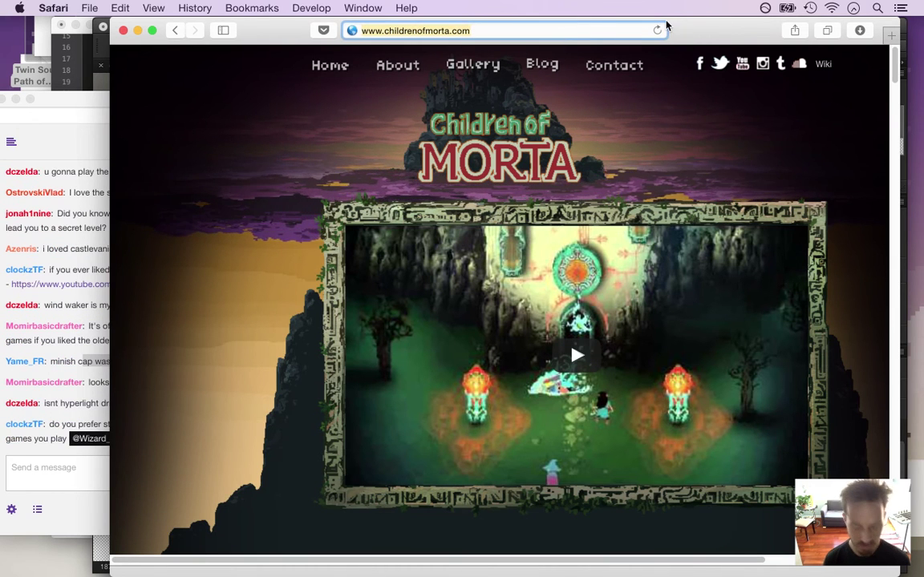
type("megaspher")
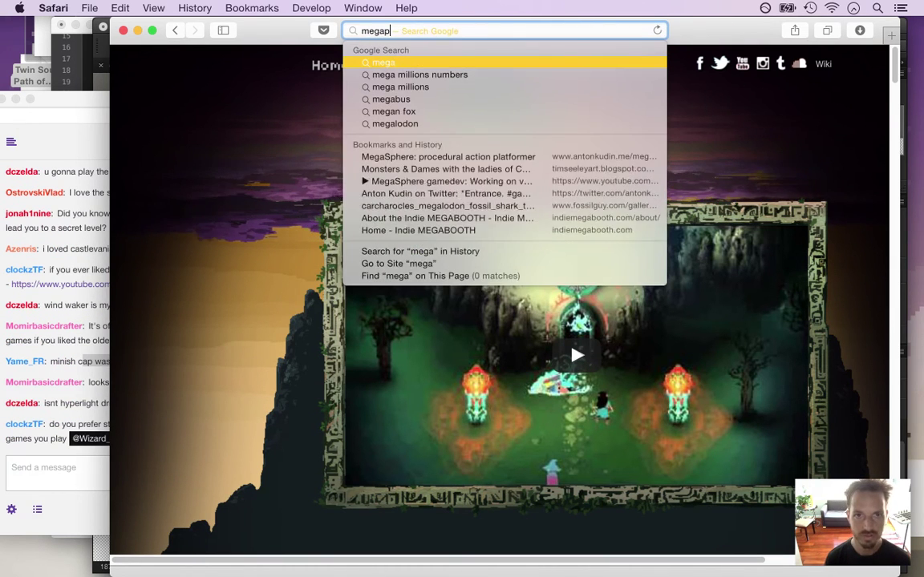
type("er")
key("Return")
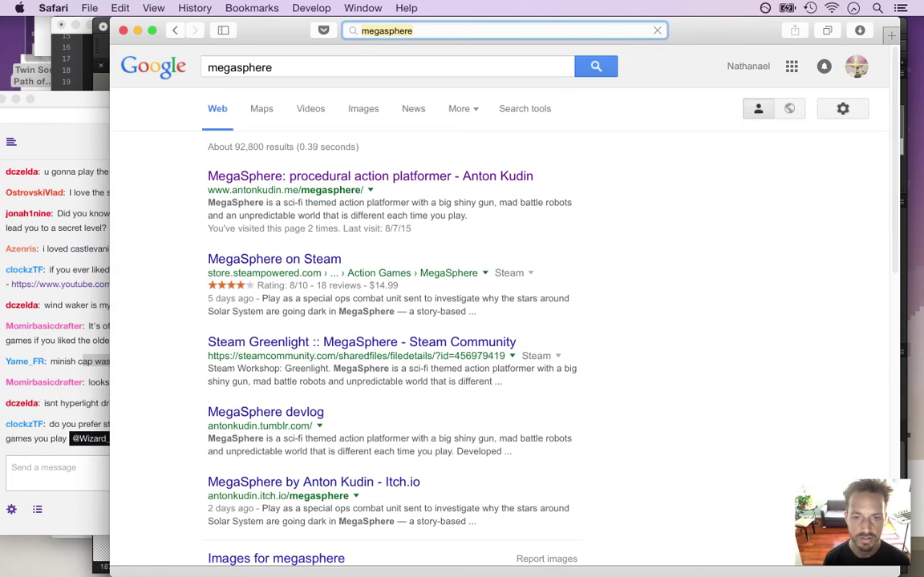
left_click(292, 178)
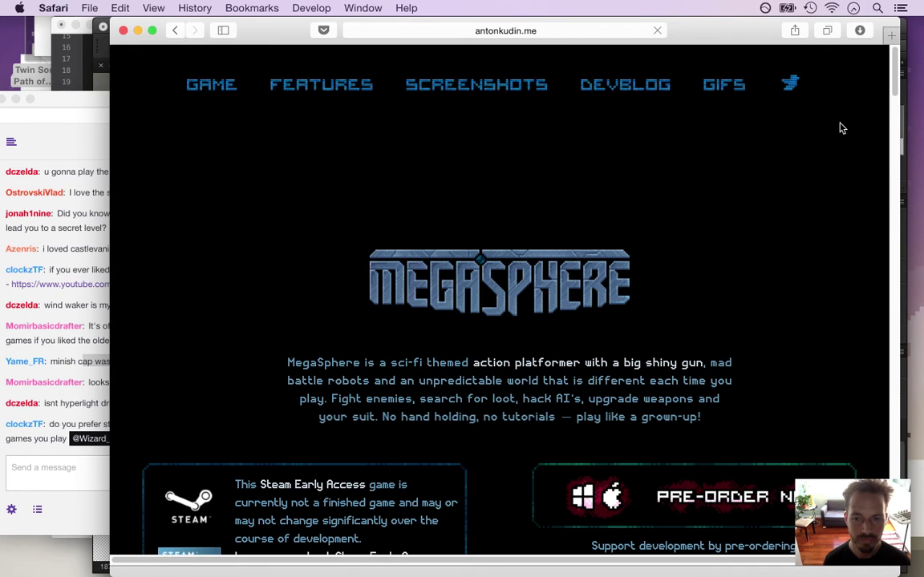
Step: Read the Twitch chat question about Hyper Light Drifter and GameMaker, and return to the MegaSphere page
left_click(82, 405)
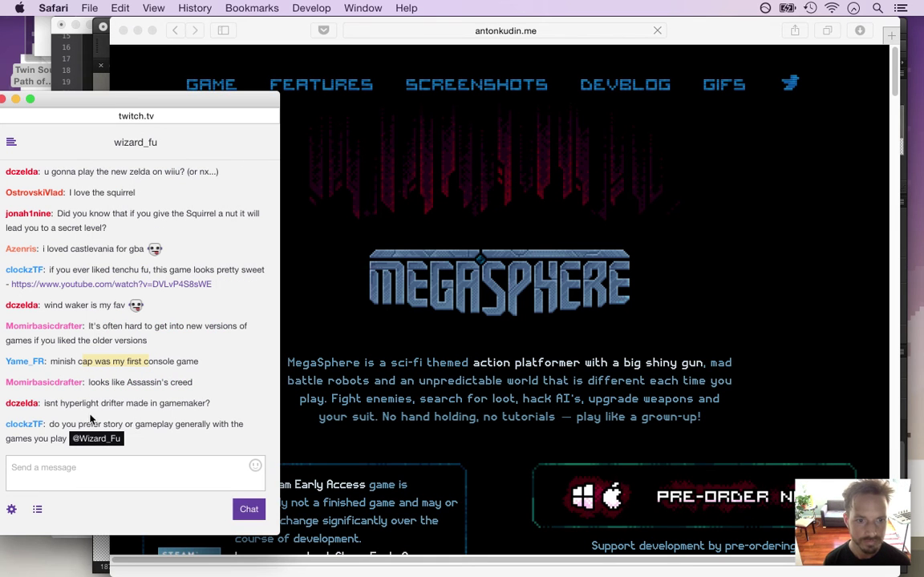
left_click_drag(57, 405, 206, 405)
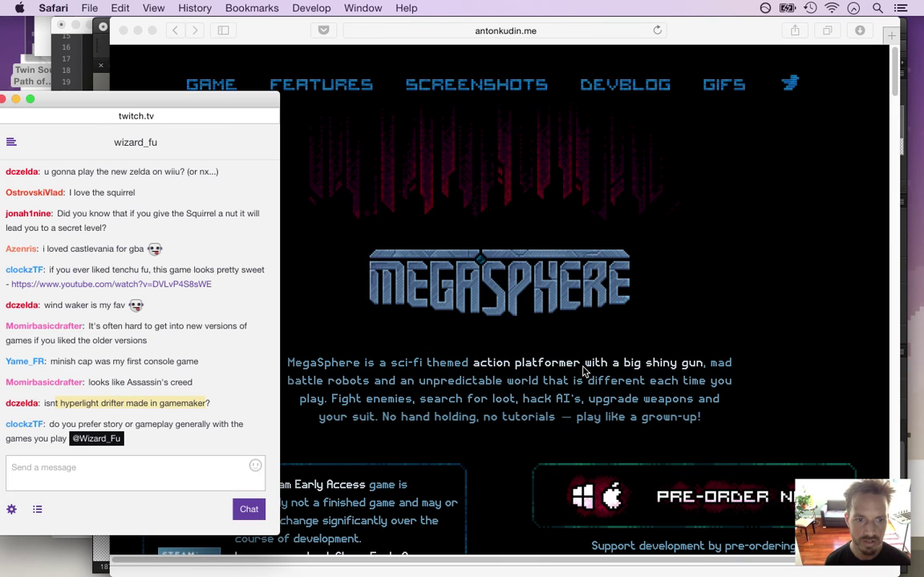
left_click(550, 390)
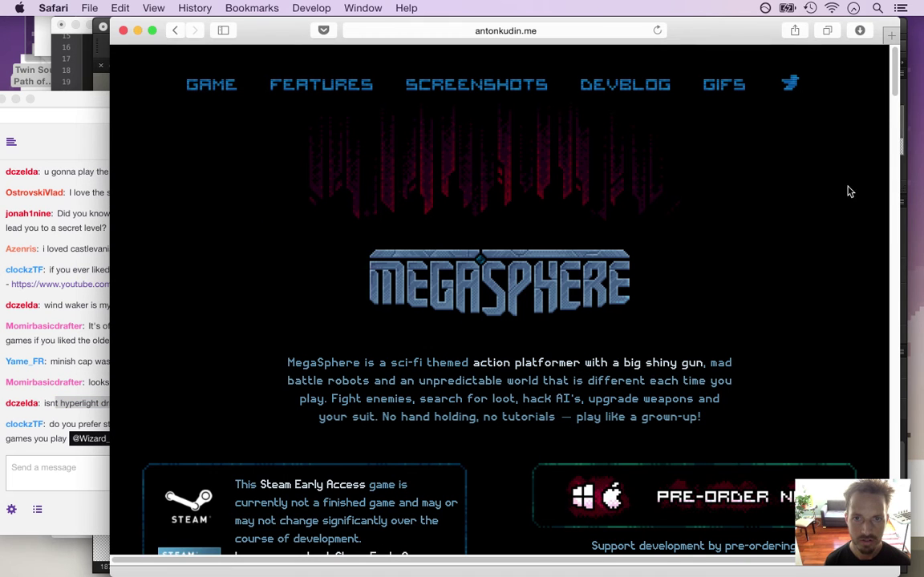
Step: Browse the MegaSphere page down to the gun modes and powerups section, and close its window
scroll(891, 97, "down", 2)
left_click_drag(890, 97, 891, 206)
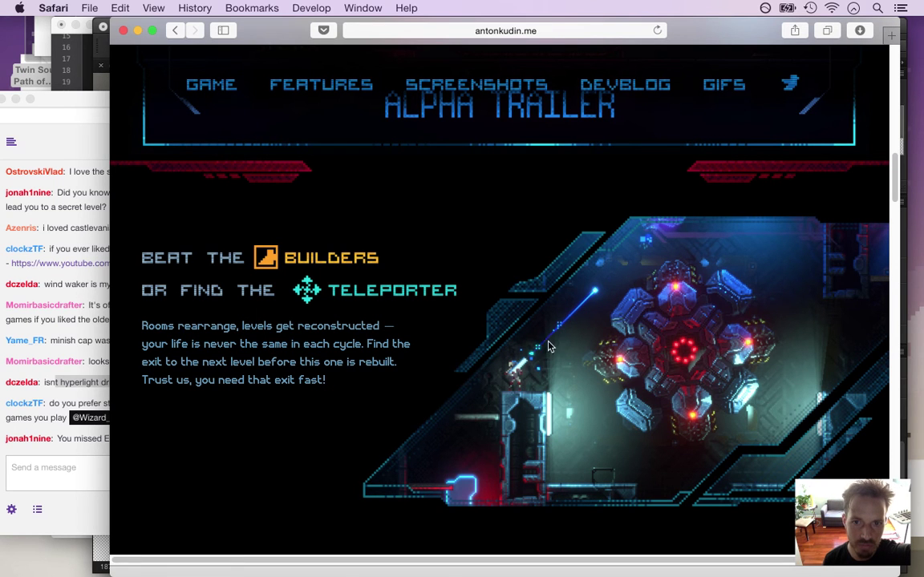
left_click_drag(894, 172, 896, 215)
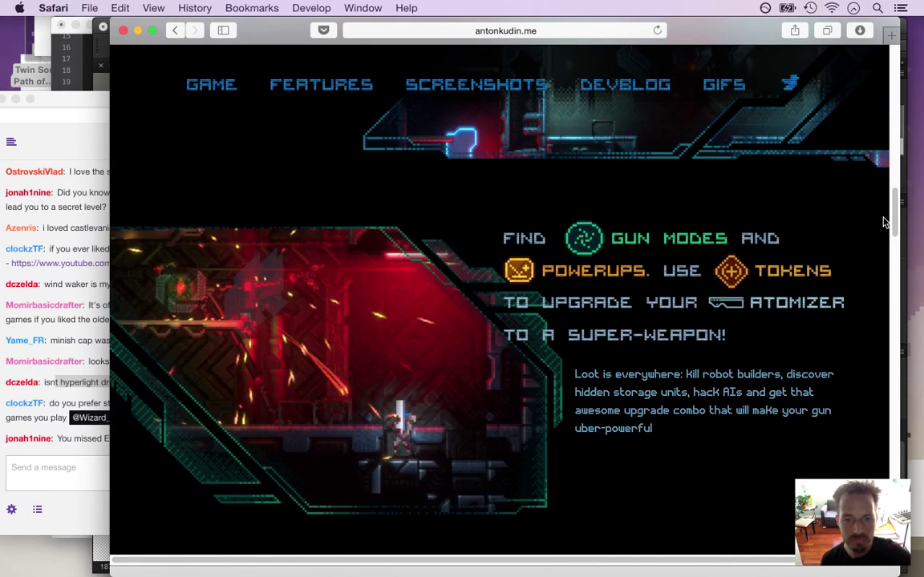
key("super+w")
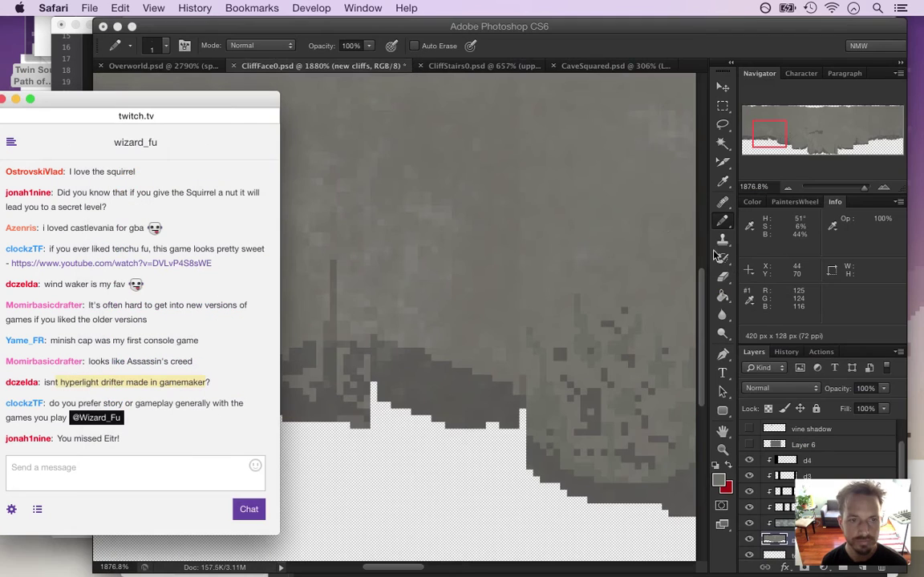
Step: Read the chat message recommending Eitr and load eitrthegame.com in a new Safari window
left_click(56, 406)
left_click_drag(60, 406, 125, 441)
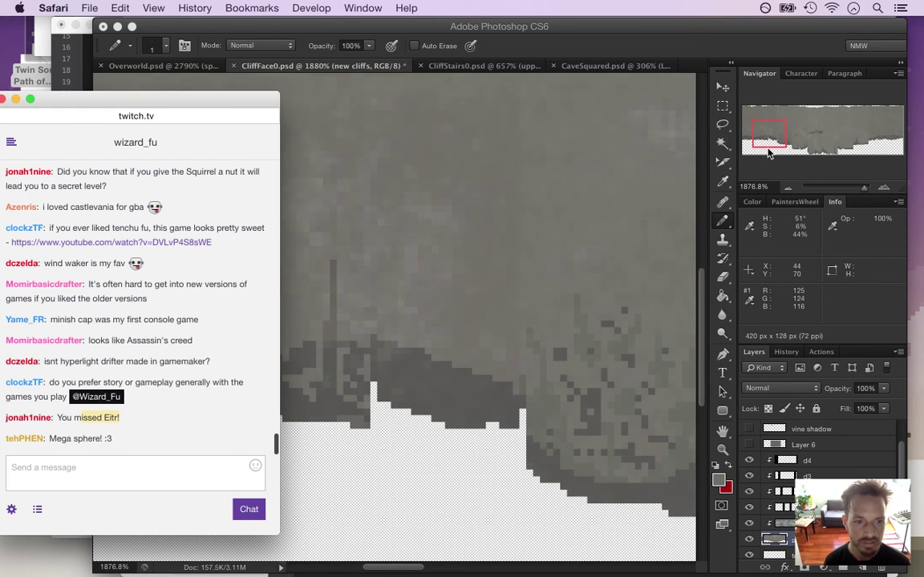
mouse_move(920, 100)
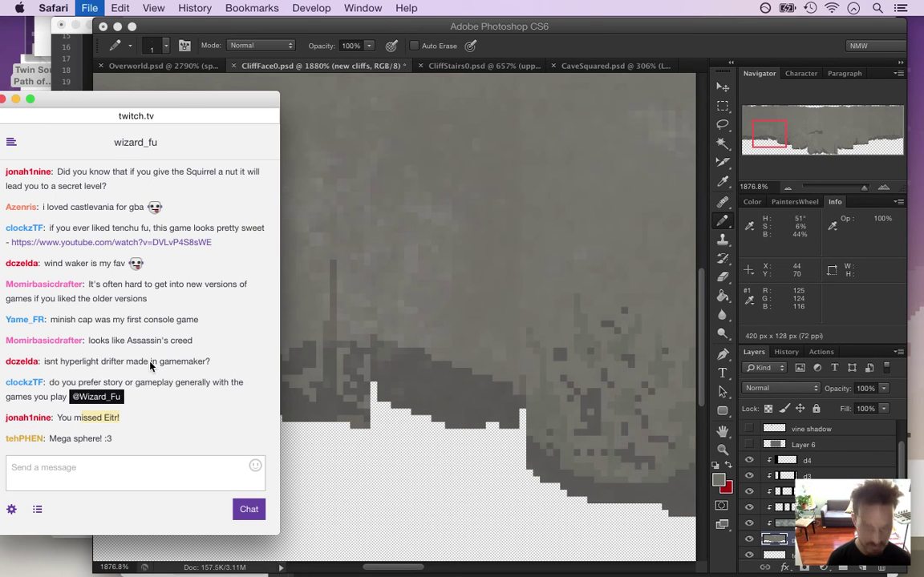
key("super+n")
type("ei")
key("Return")
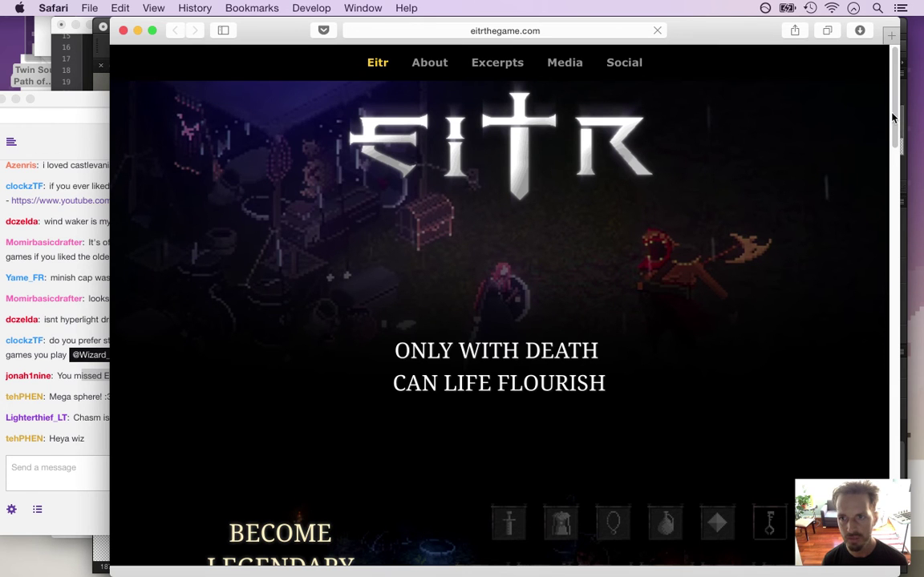
Step: Look through the Eitr site from the About section to the Social section, and close its window
scroll(894, 121, "down", 2)
scroll(894, 120, "down", 10)
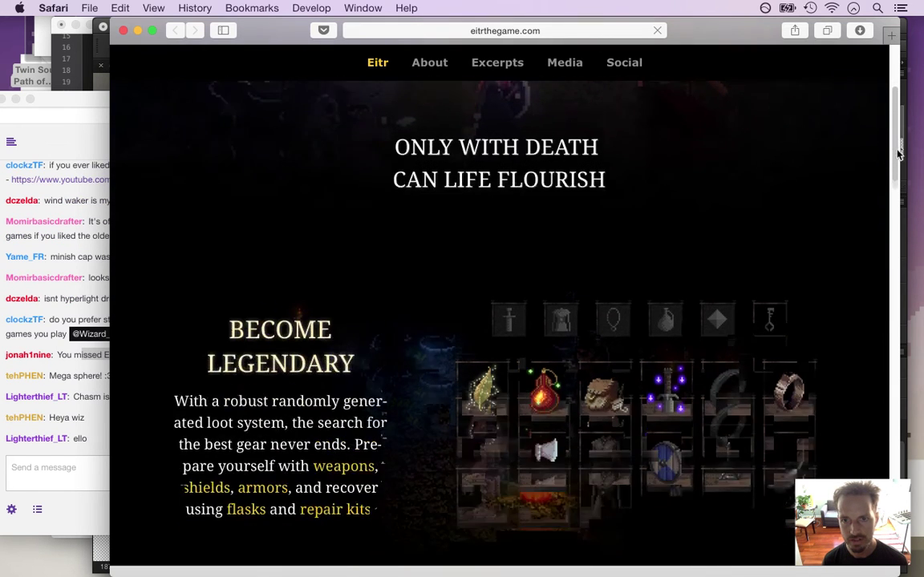
scroll(901, 180, "down", 5)
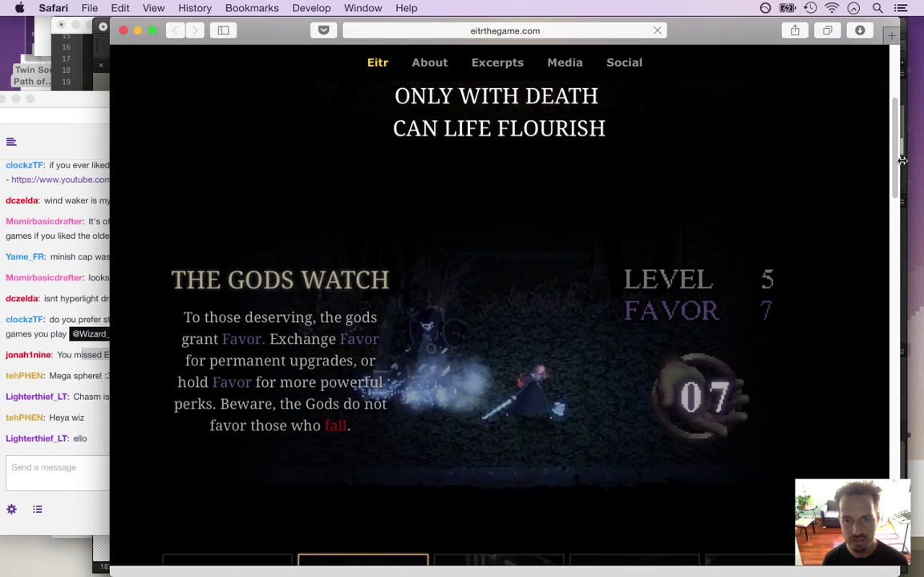
left_click_drag(901, 162, 906, 203)
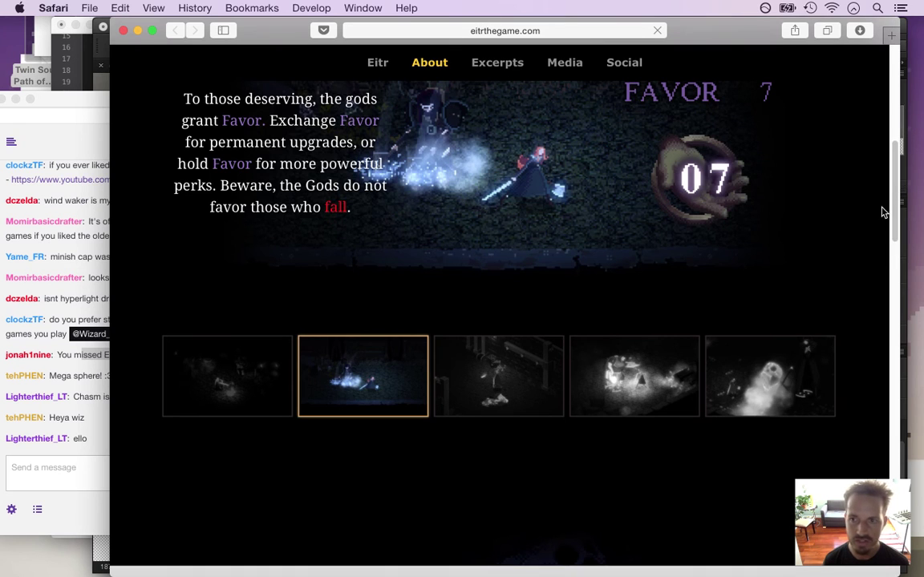
left_click_drag(892, 184, 896, 327)
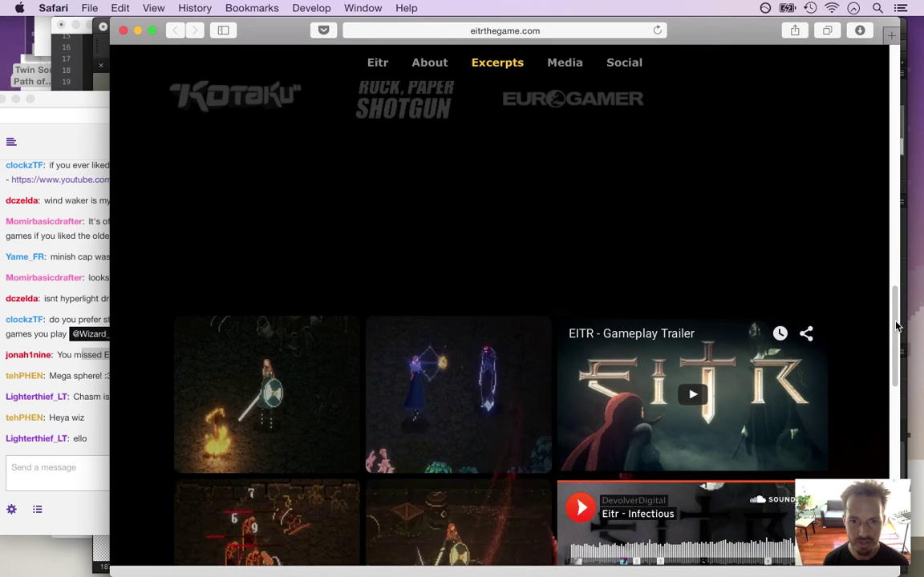
scroll(641, 337, "down", 2)
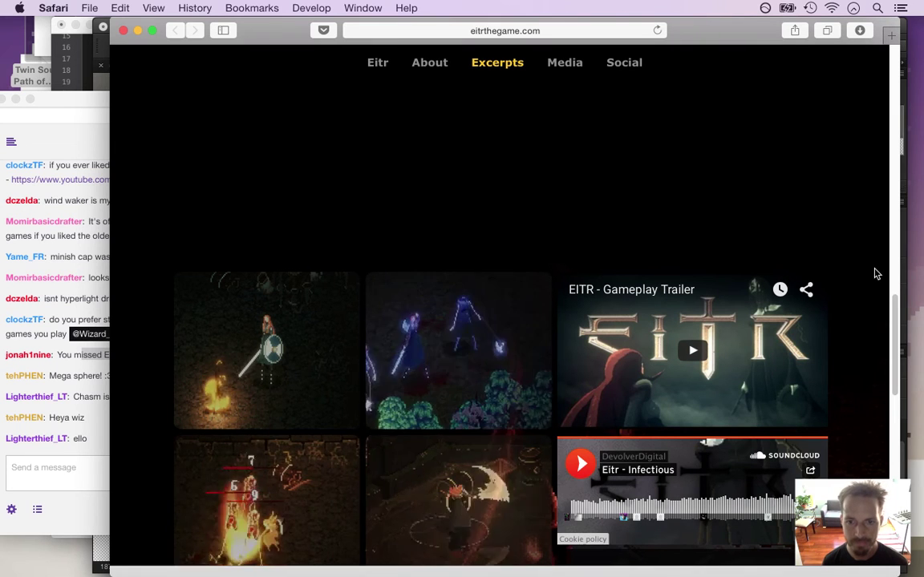
left_click_drag(891, 320, 898, 469)
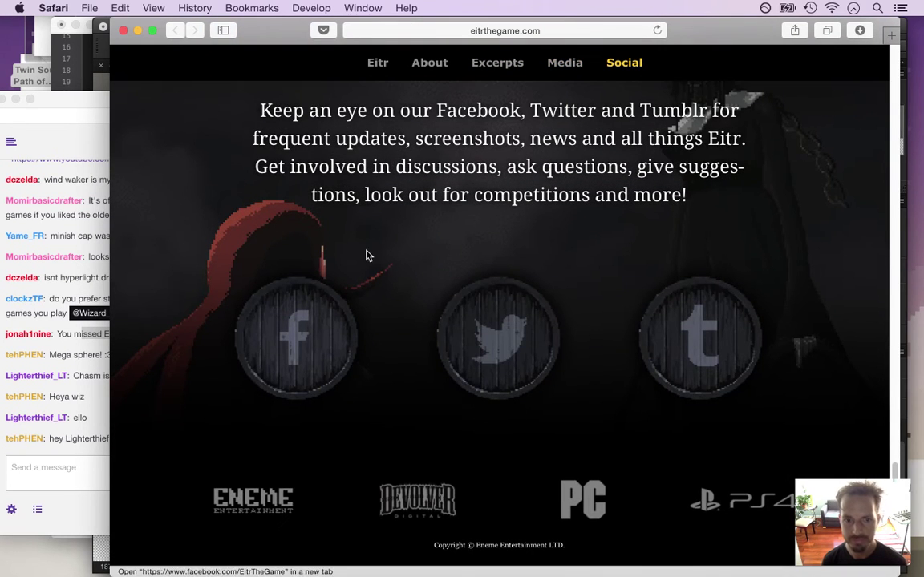
key("super+w")
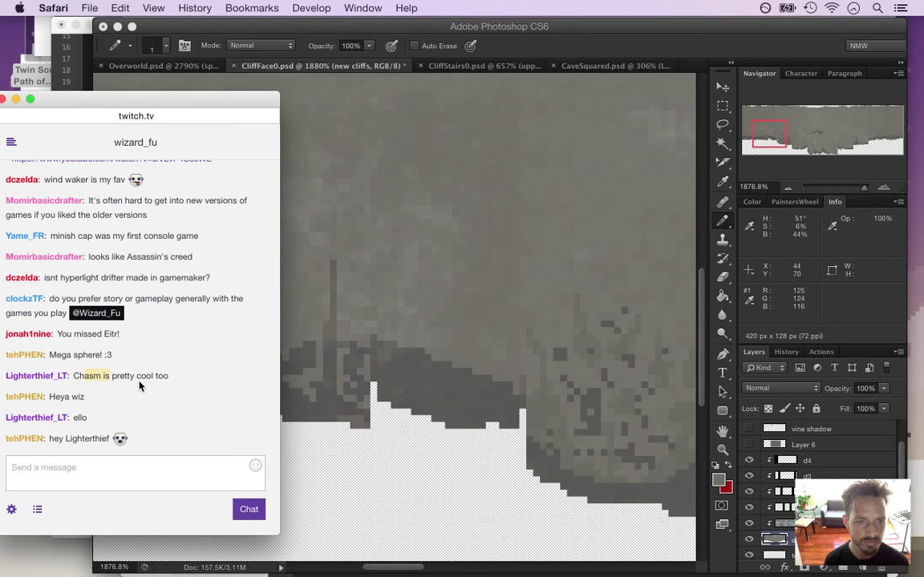
Step: Read the chat message about Chasm and load chasmgame.com in a new Safari window
left_click(64, 359)
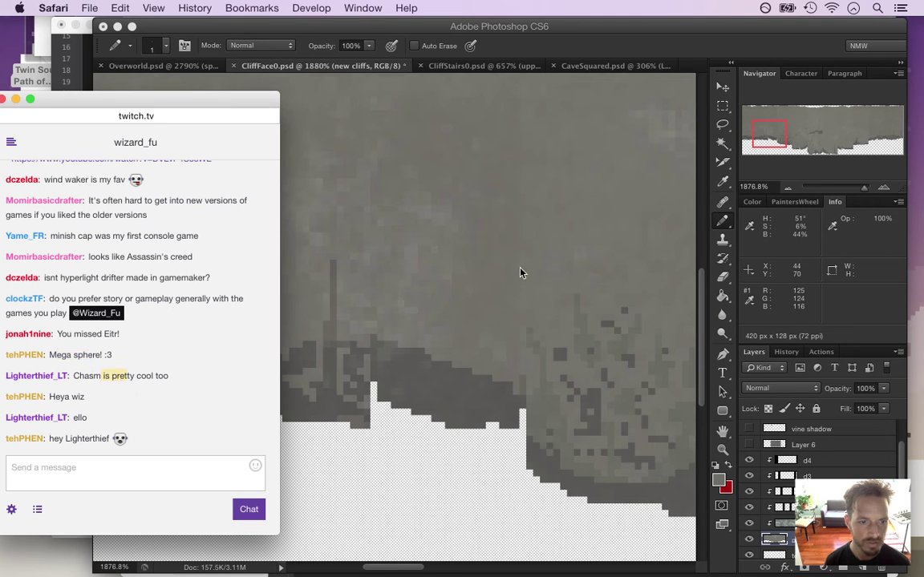
mouse_move(921, 128)
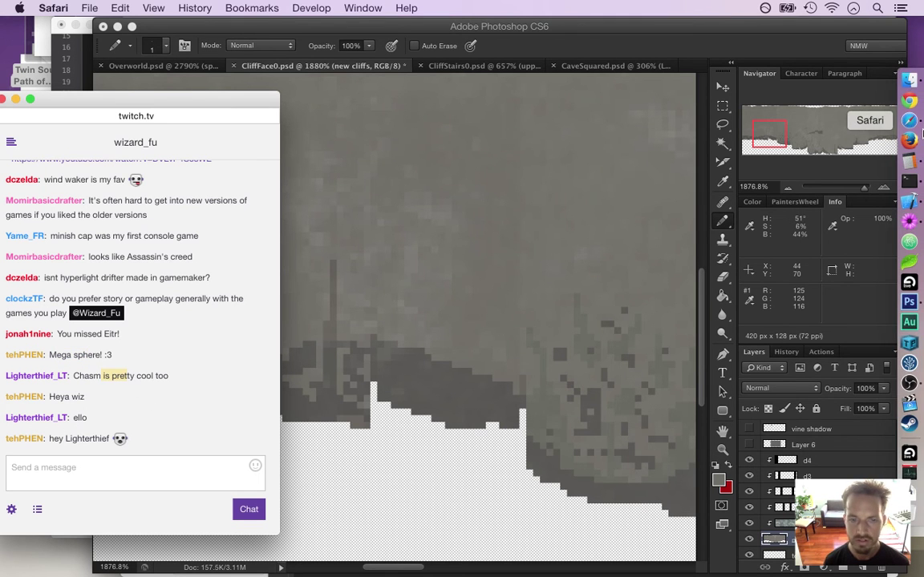
key("super+n")
type("chasm")
key("Return")
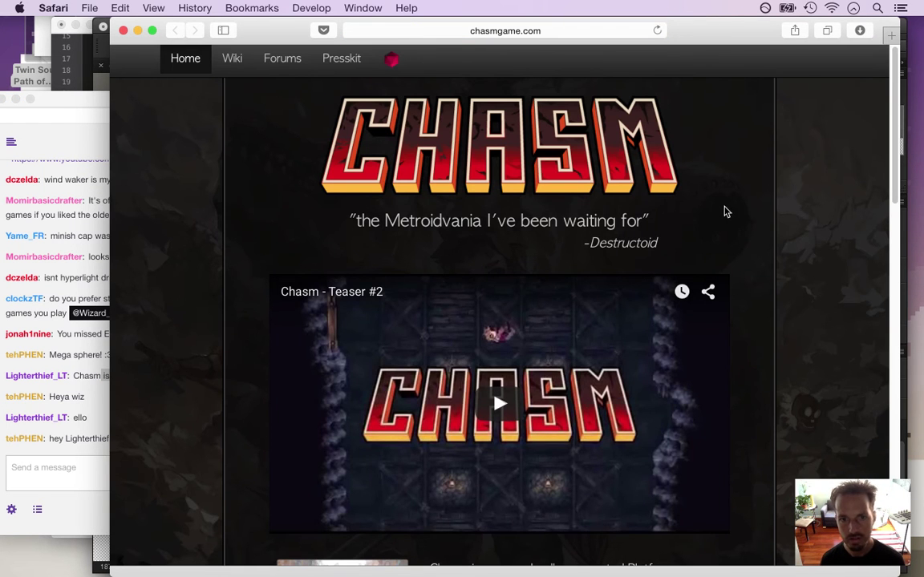
Step: View the second Chasm gallery screenshot enlarged, and close the enlarged view and the site's window
left_click_drag(888, 111, 870, 421)
scroll(572, 307, "down", 1)
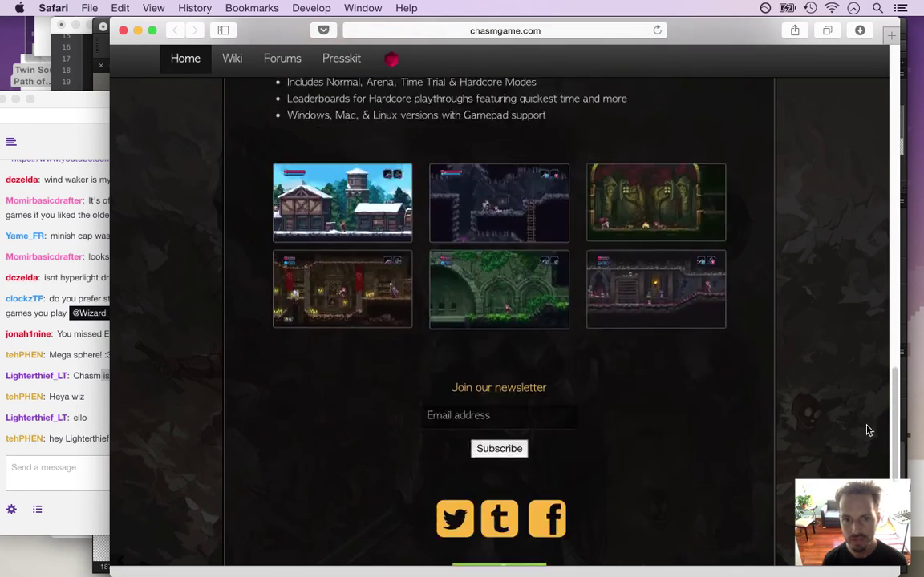
left_click(493, 196)
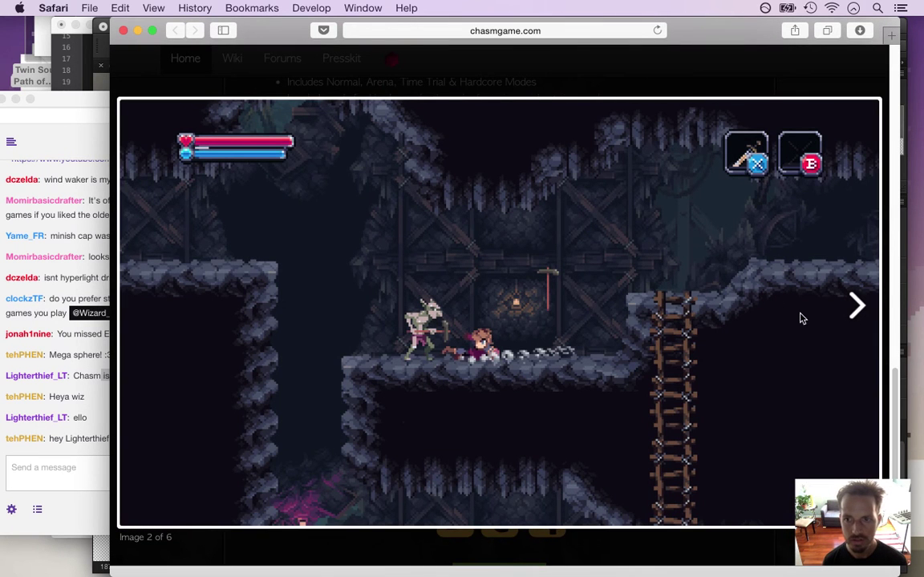
key("Escape")
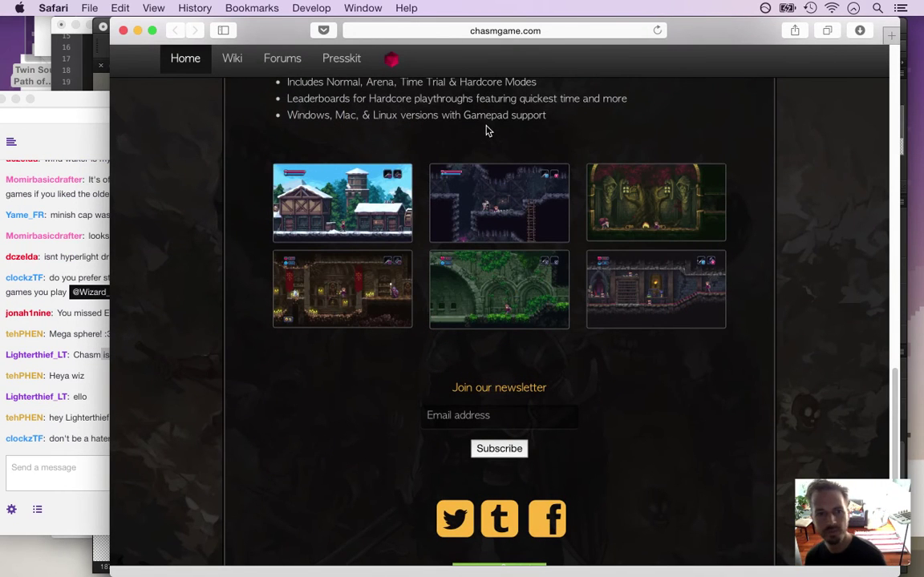
key("super+w")
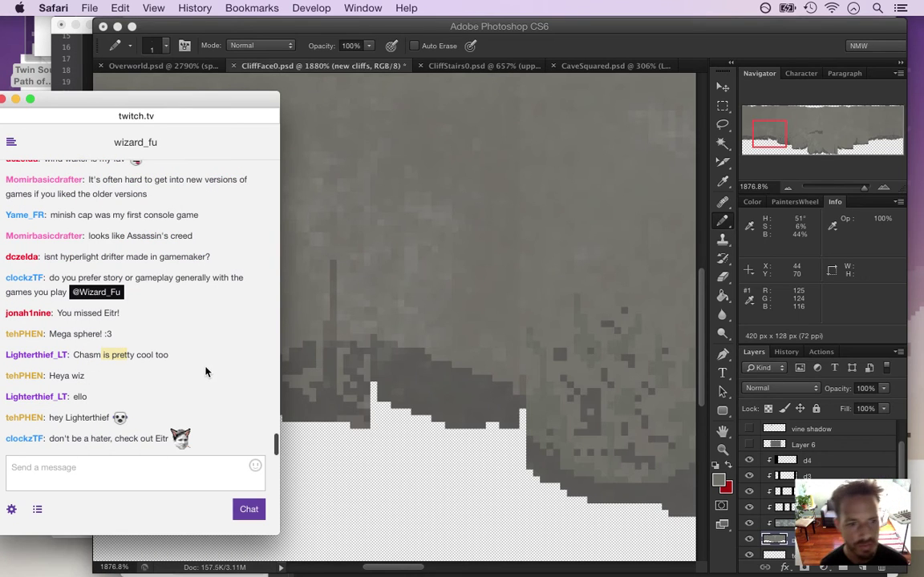
Step: Check the chat messages about Eitr and return to CliffFace0.psd in Photoshop
left_click_drag(78, 441, 149, 449)
left_click(676, 39)
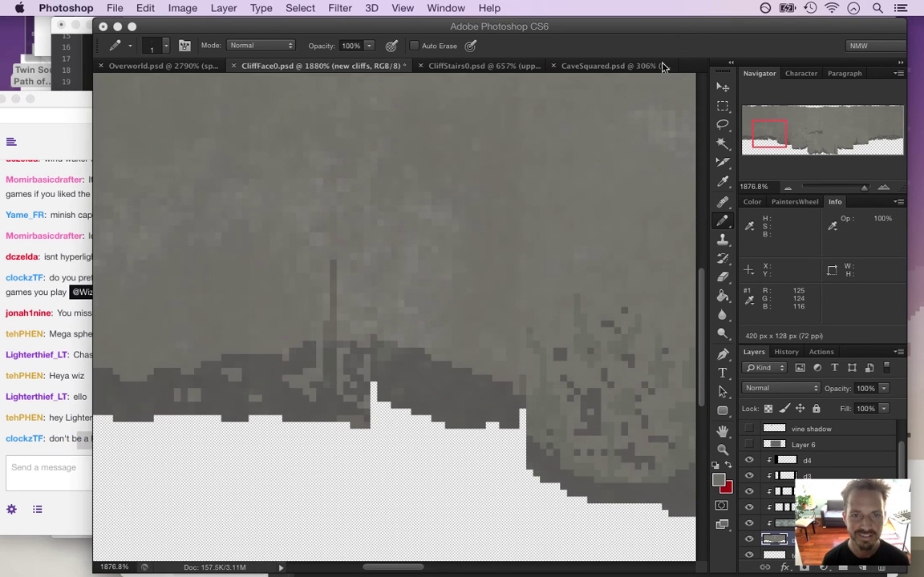
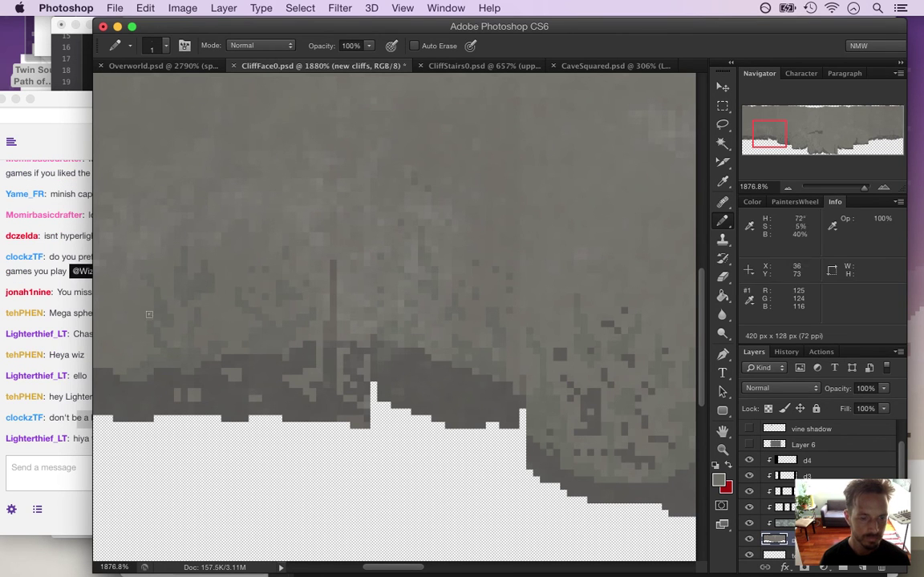
left_click(78, 388)
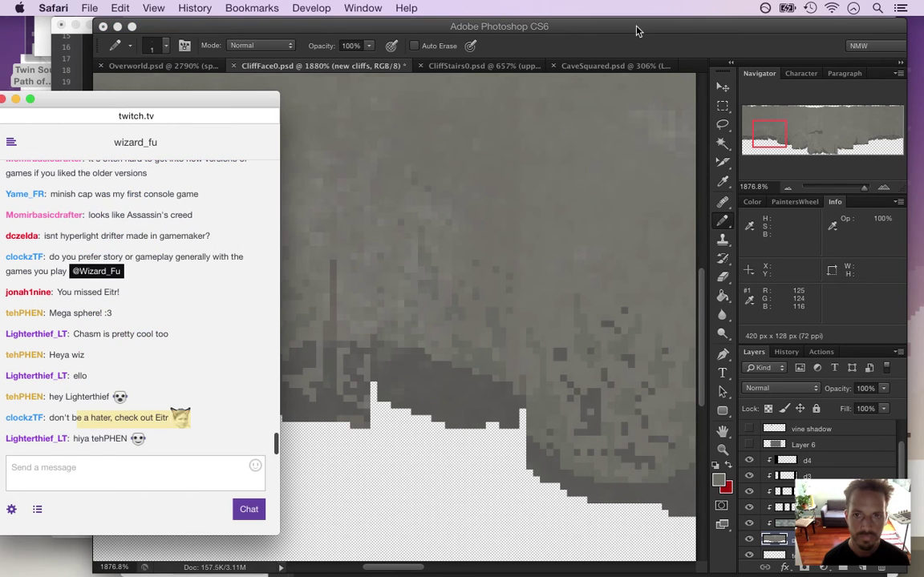
left_click(648, 25)
Step: Pencil darker grass-like streaks and scattered pixels above the dark base band at the cliff's far left end
scroll(392, 569, "left", 3)
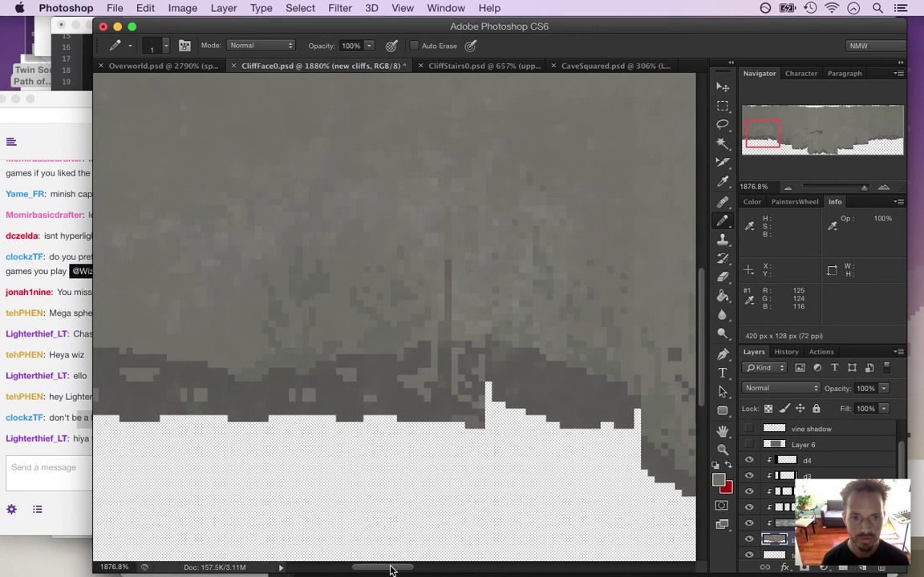
scroll(392, 570, "left", 3)
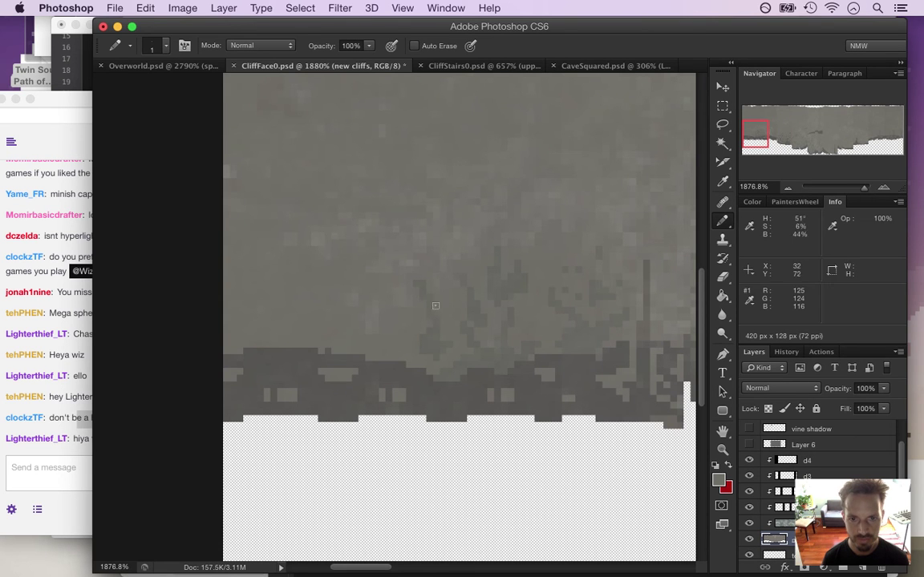
left_click(437, 314)
key("ctrl+z")
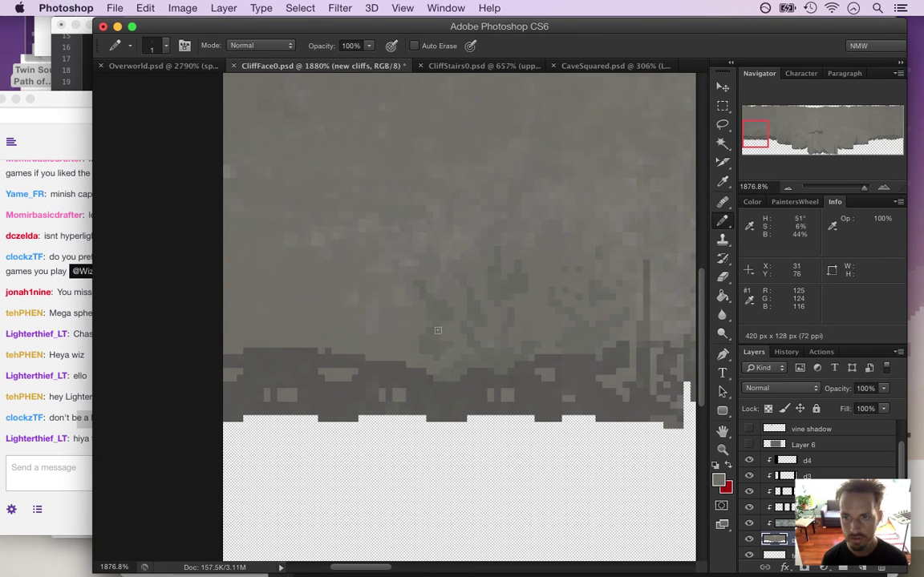
left_click(377, 336)
key("ctrl+z")
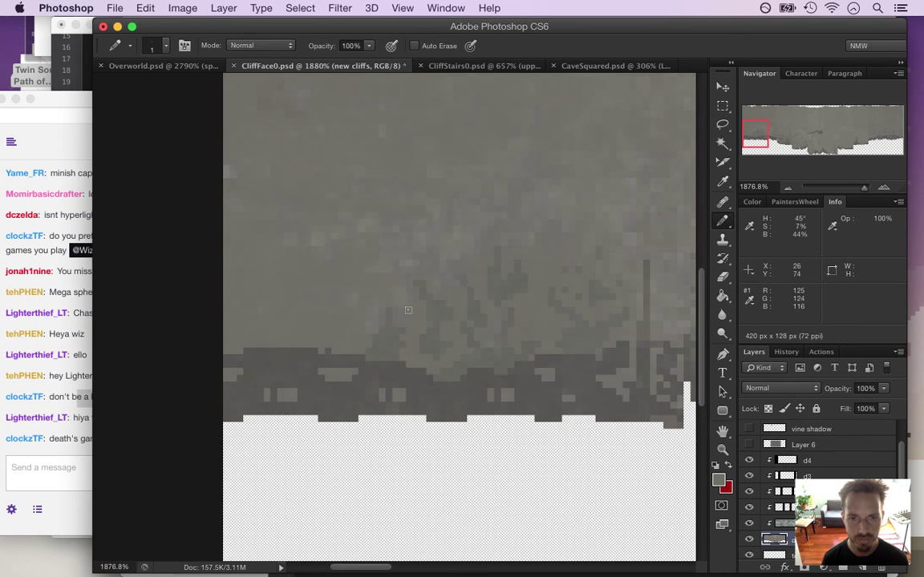
left_click(382, 257)
key("ctrl+z")
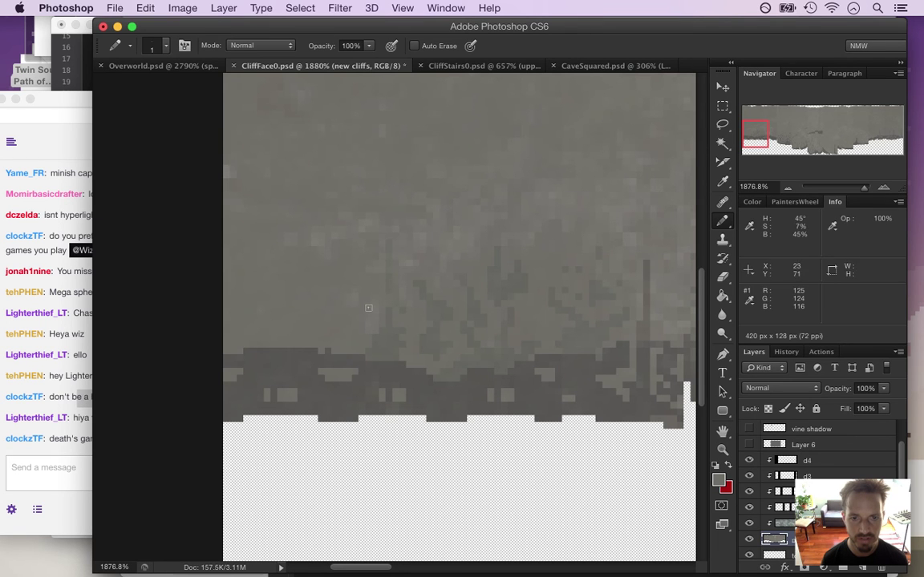
left_click(335, 343)
key("ctrl+z")
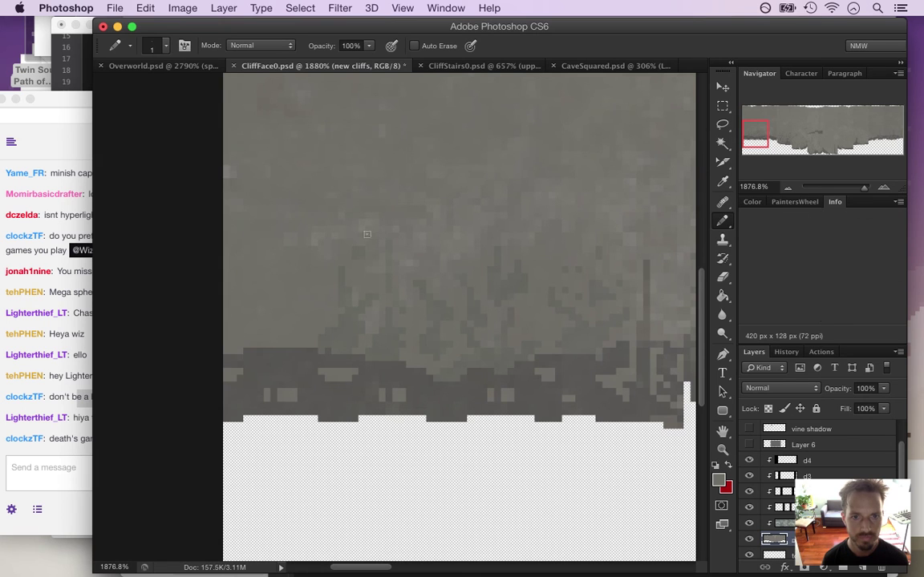
left_click(408, 240)
key("ctrl+z")
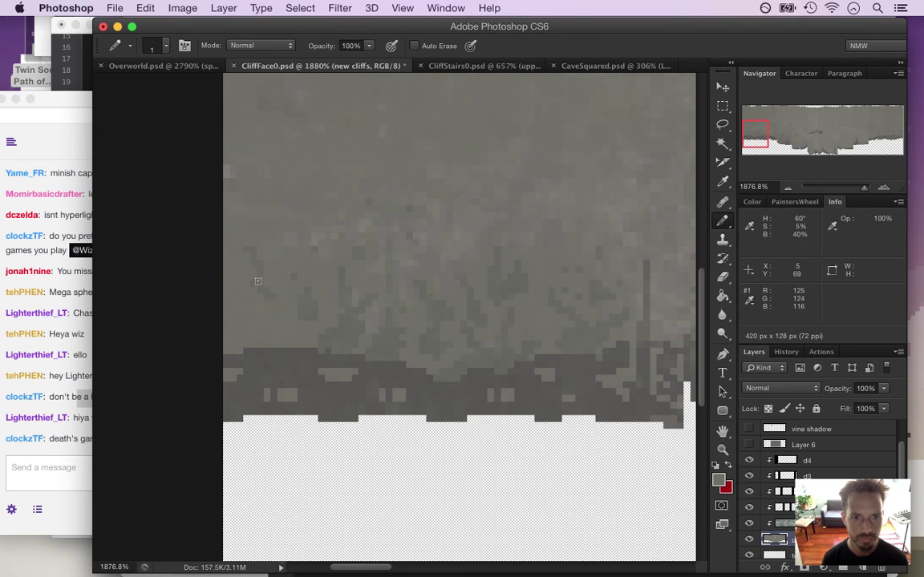
Step: Read the chat message recommending Death's Gambit and return to Photoshop
left_click(81, 448)
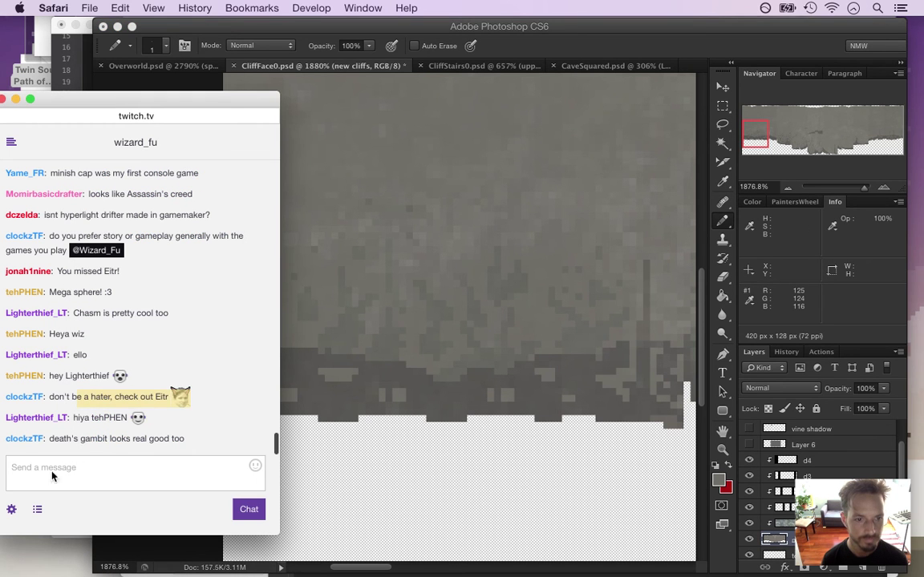
left_click_drag(50, 439, 69, 442)
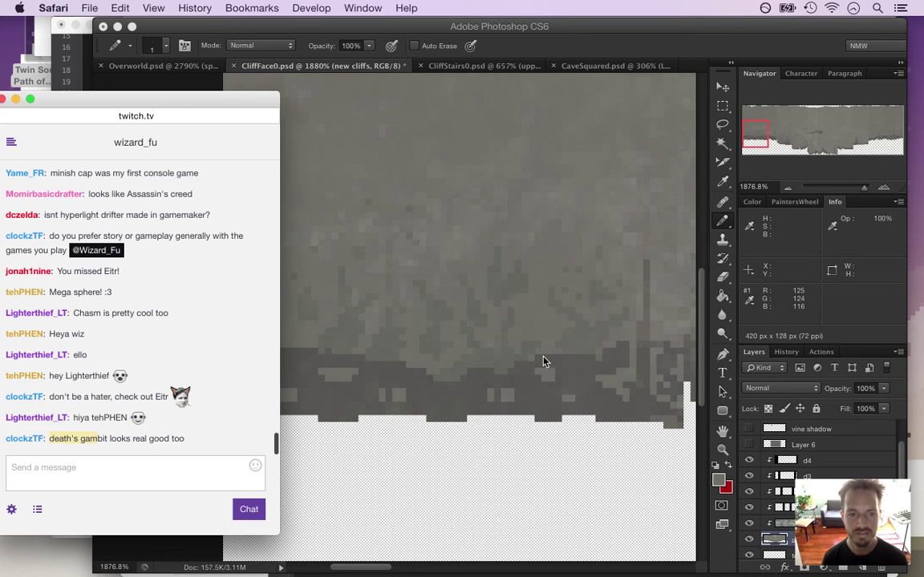
left_click(628, 52)
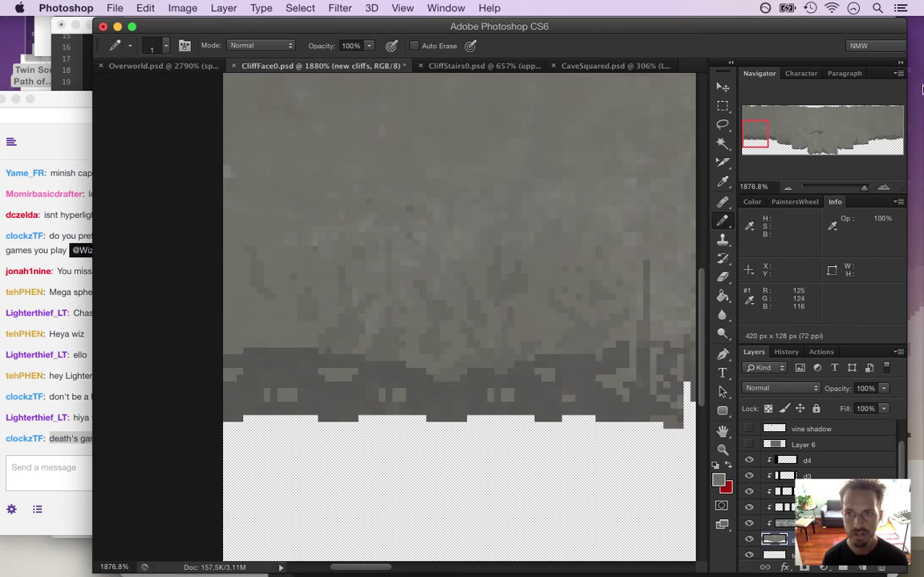
Step: Load deathtrash.com in a new Safari window and look over the Death Trash page
left_click(910, 120)
key("super+n")
type("death")
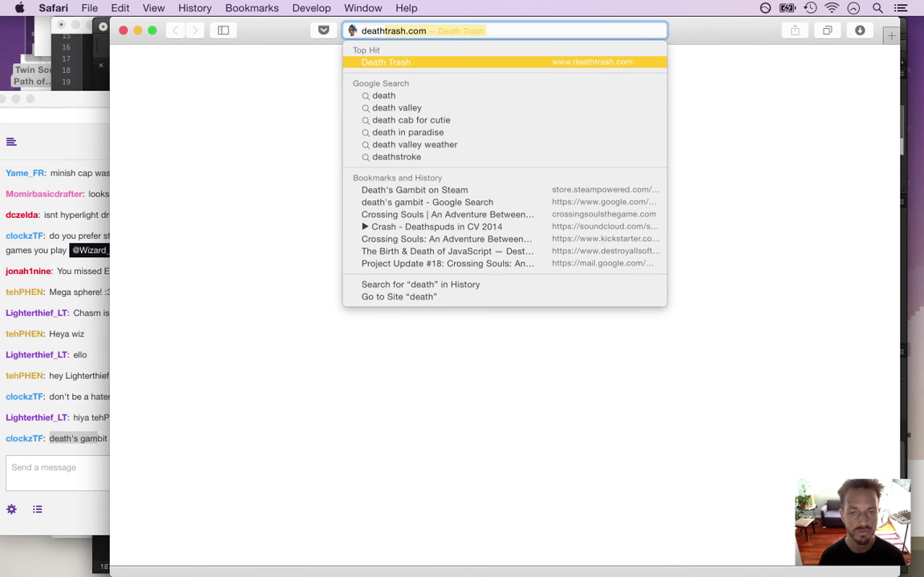
key("Return")
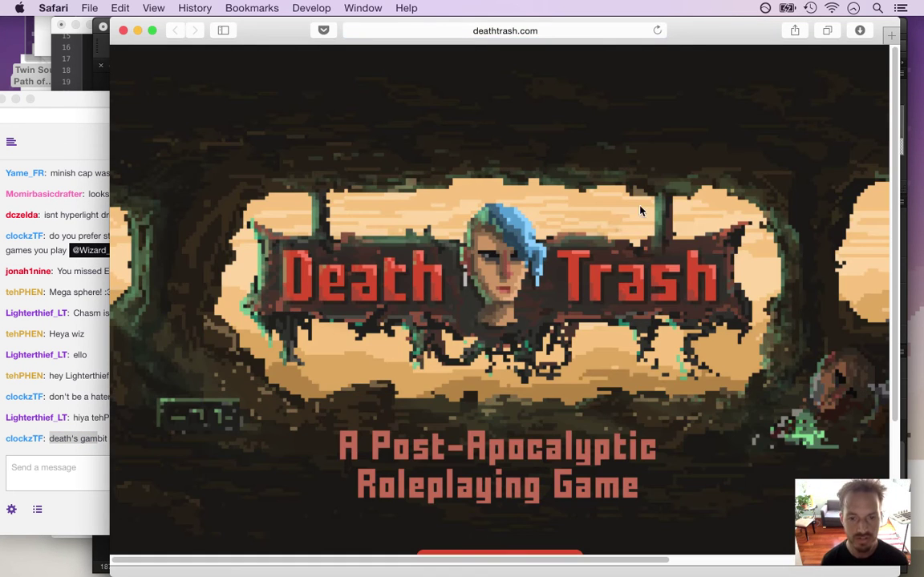
scroll(868, 305, "down", 5)
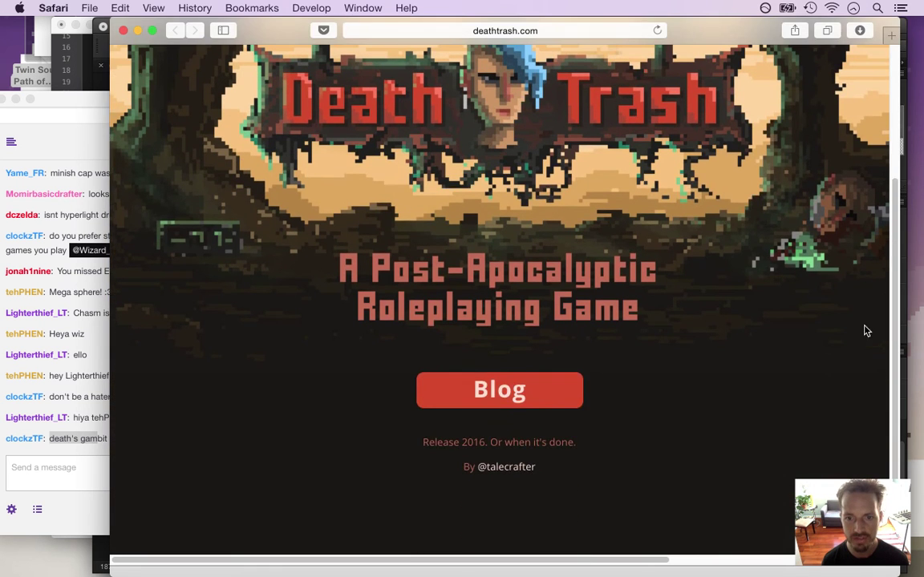
scroll(882, 99, "up", 5)
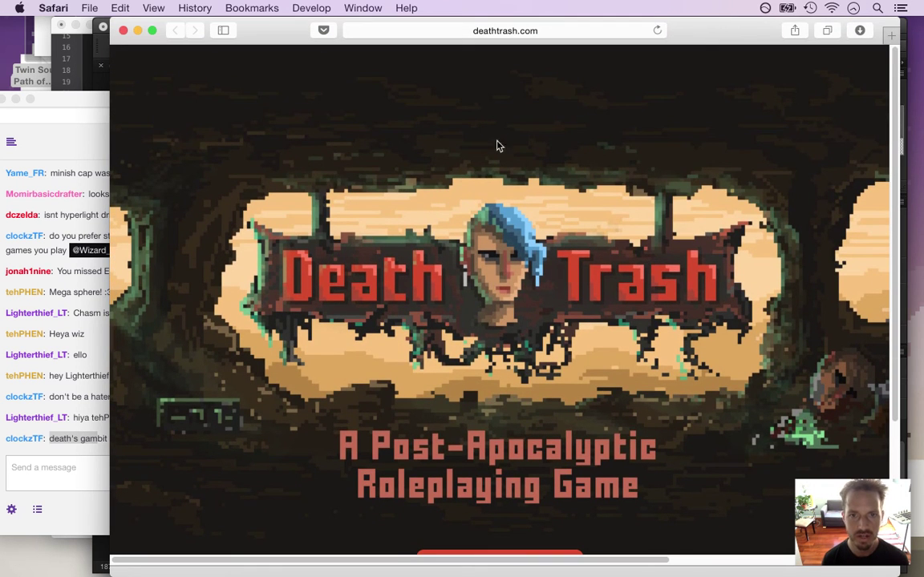
Step: Search the web for "death's gambit" and open the game's Tumblr blog from the results
left_click(522, 29)
type("deat")
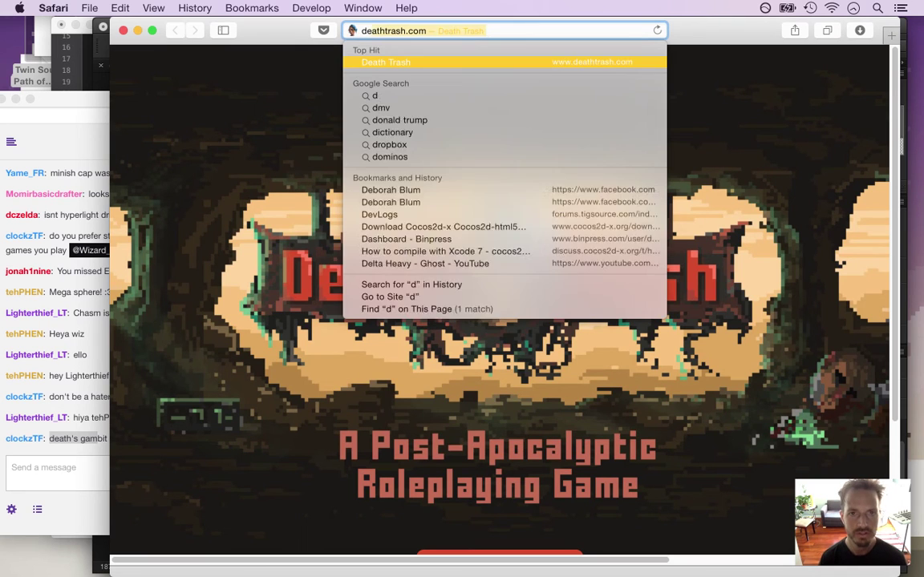
type("h's gambit")
key("Return")
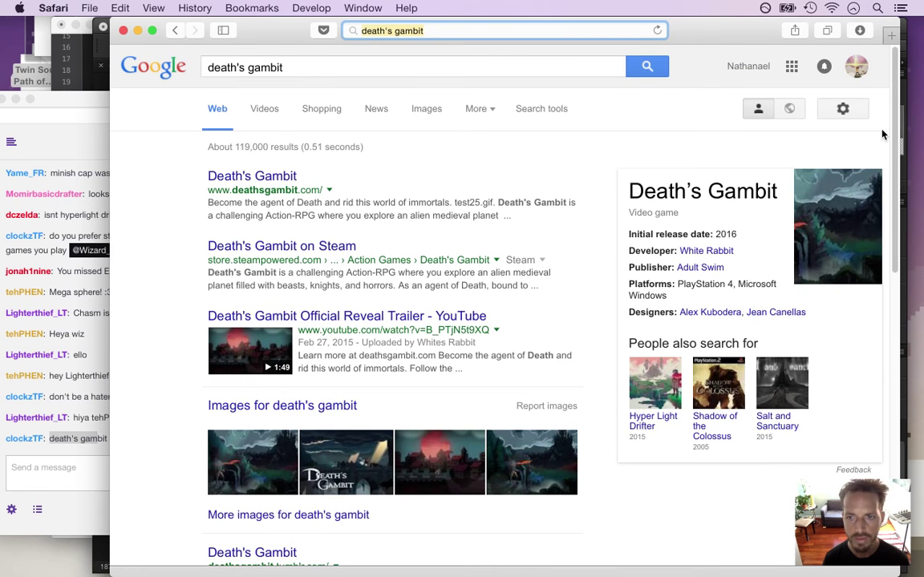
scroll(673, 243, "down", 2)
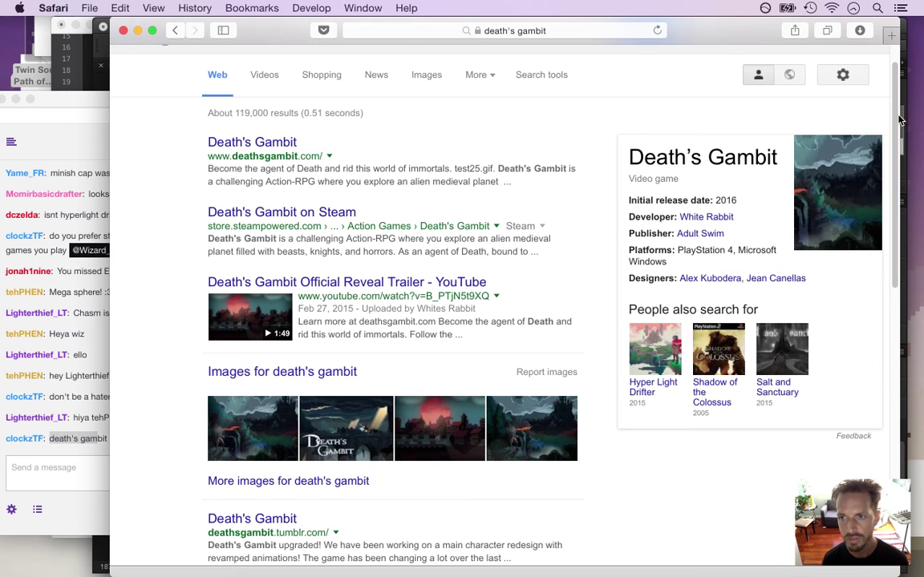
scroll(889, 174, "down", 3)
scroll(888, 175, "down", 4)
left_click(240, 264)
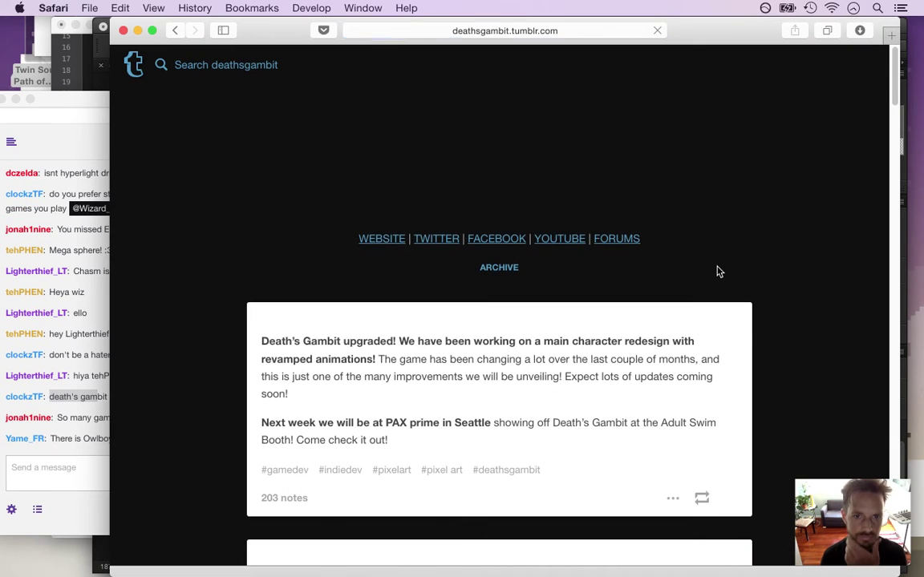
Step: Read the chat messages about having so many games and about Owlboy, and return to the Death's Gambit blog
left_click(72, 443)
left_click_drag(69, 418, 173, 419)
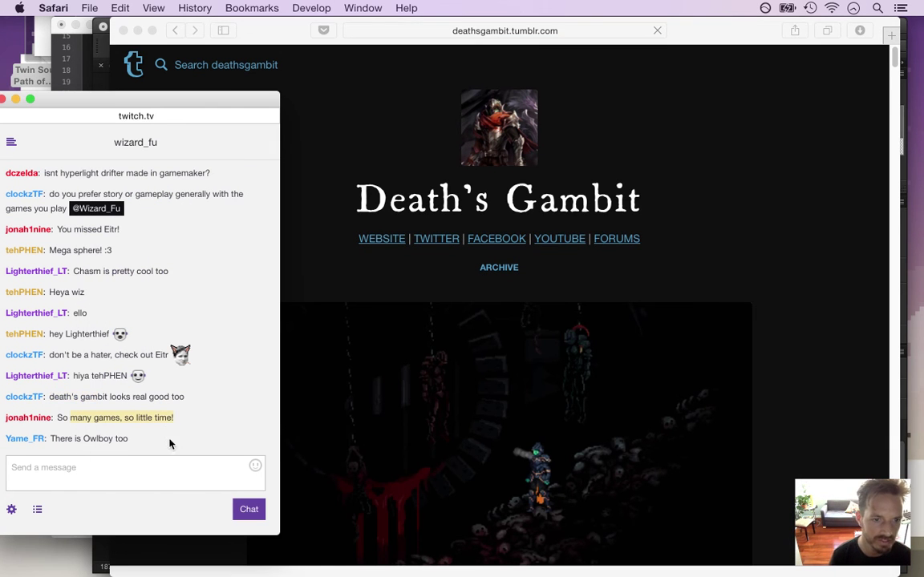
left_click(65, 440)
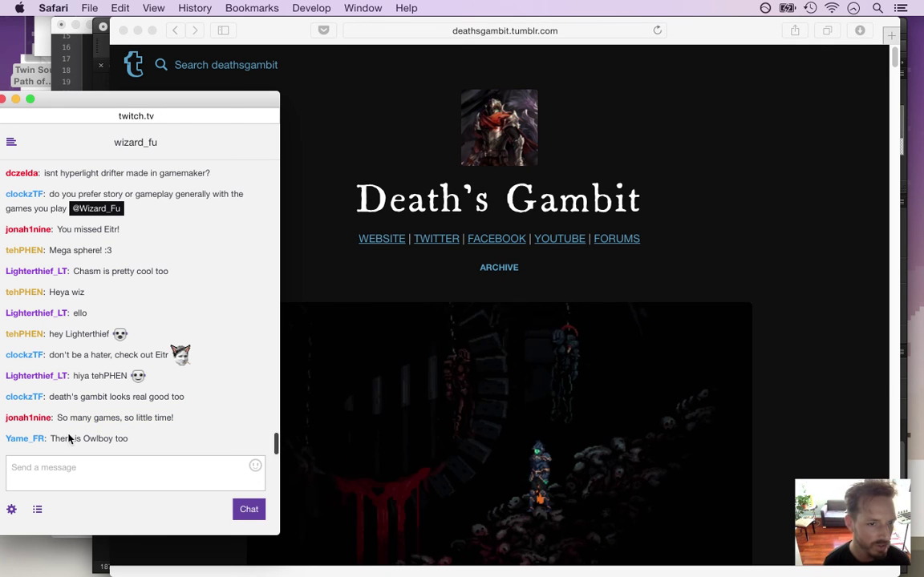
left_click_drag(84, 439, 113, 440)
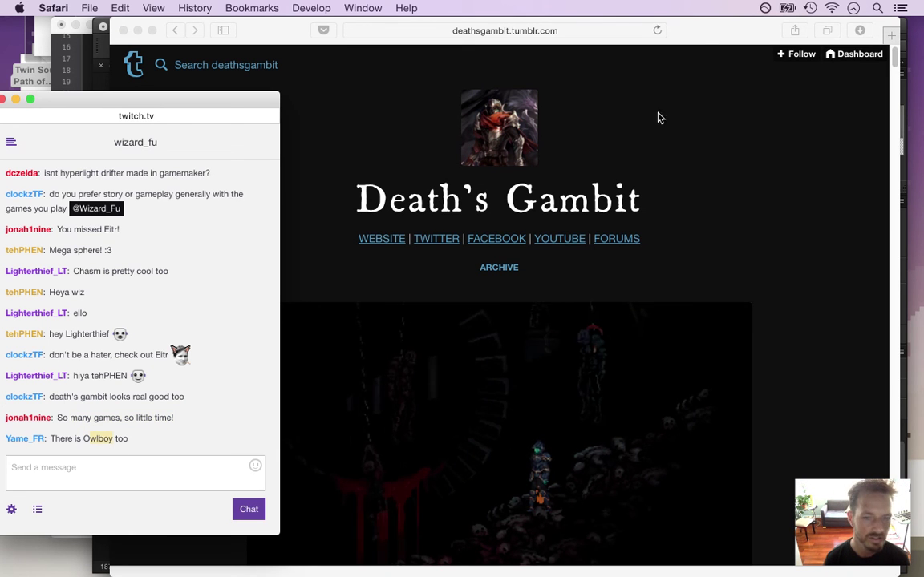
left_click(685, 73)
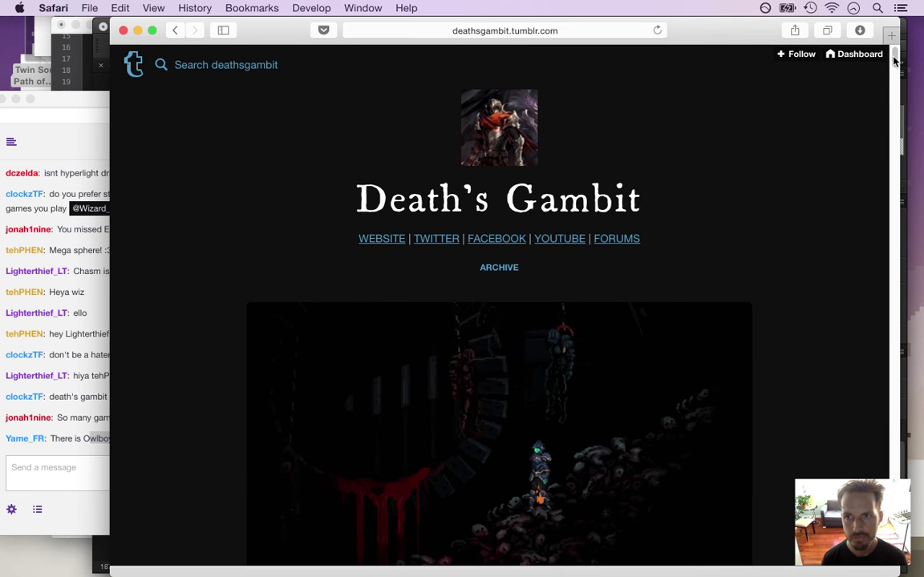
Step: Look through the animated gameplay images on the Death's Gambit blog past the E3 2015 post, and close its window
scroll(895, 80, "down", 3)
scroll(895, 64, "down", 1)
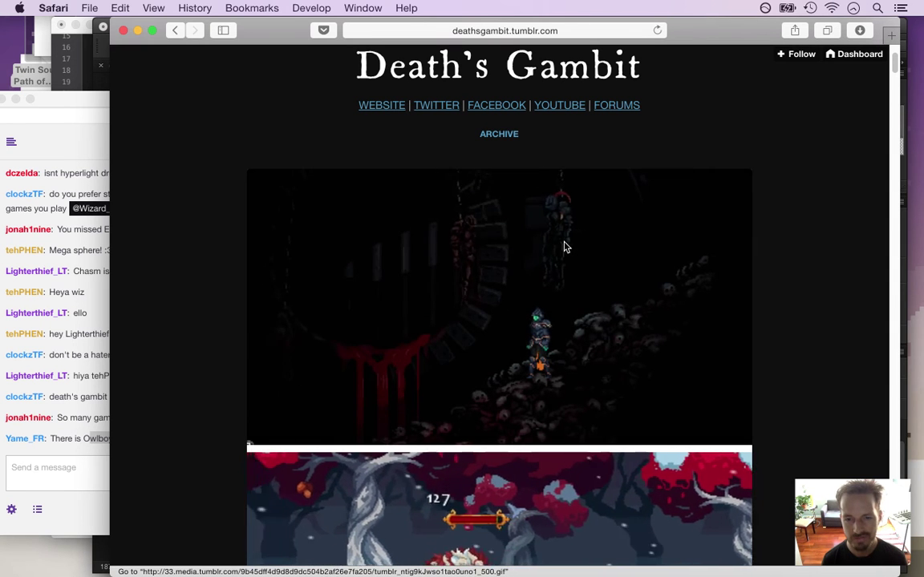
scroll(895, 73, "down", 5)
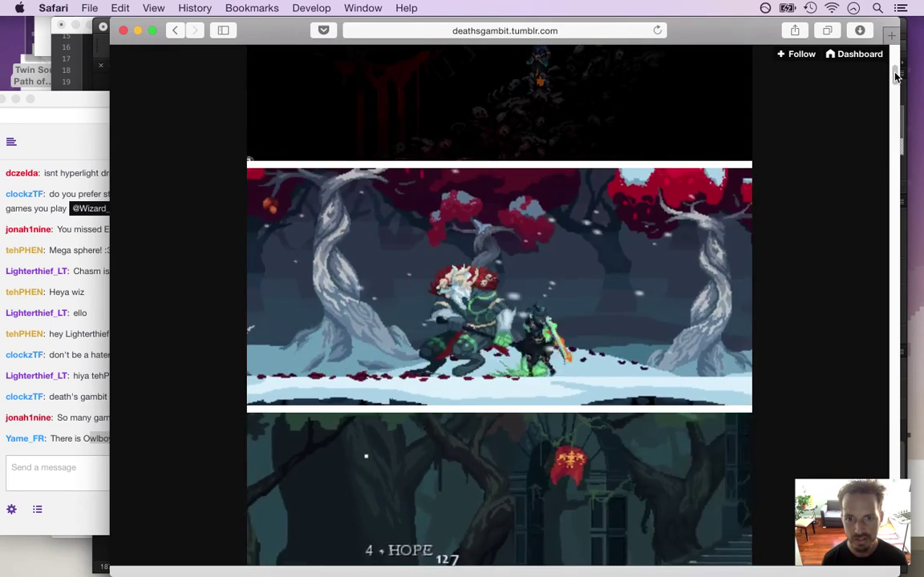
left_click_drag(897, 74, 878, 170)
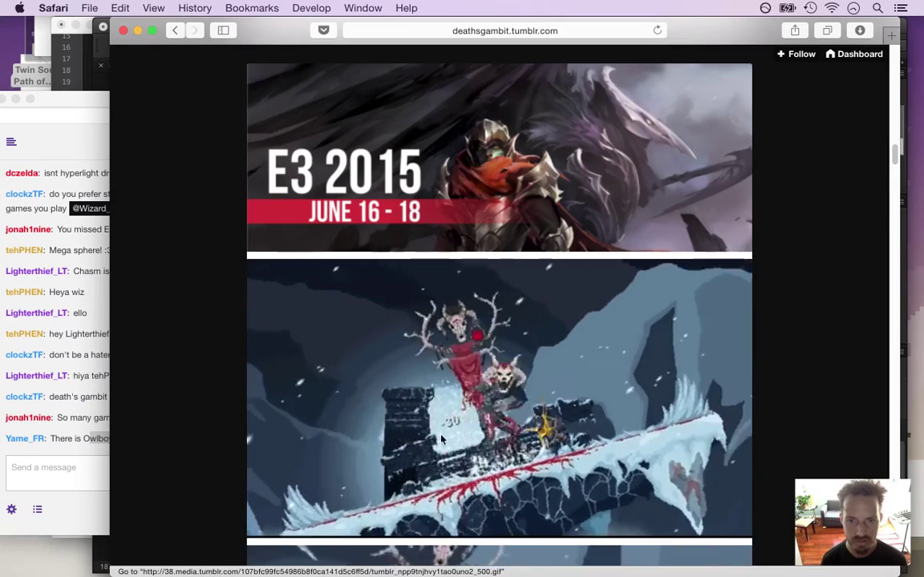
scroll(874, 161, "down", 5)
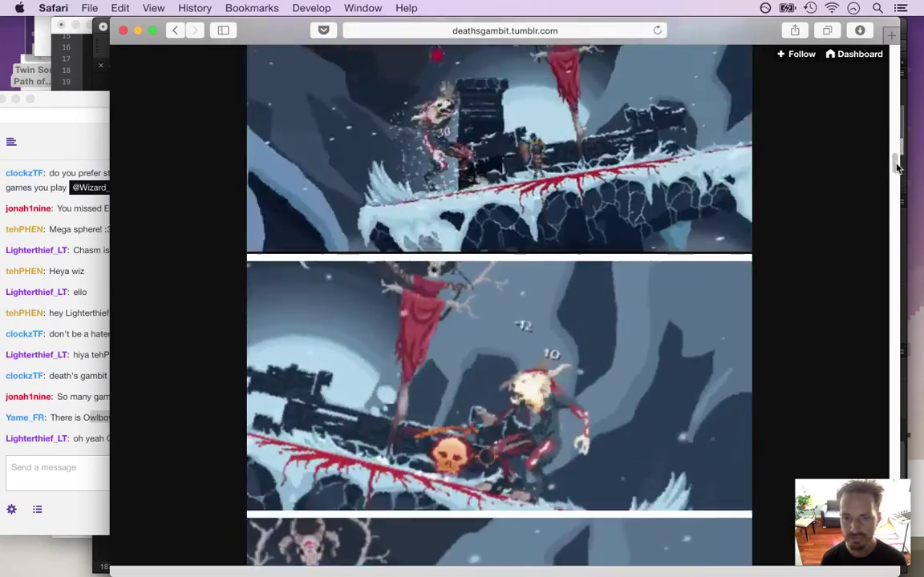
key("super+w")
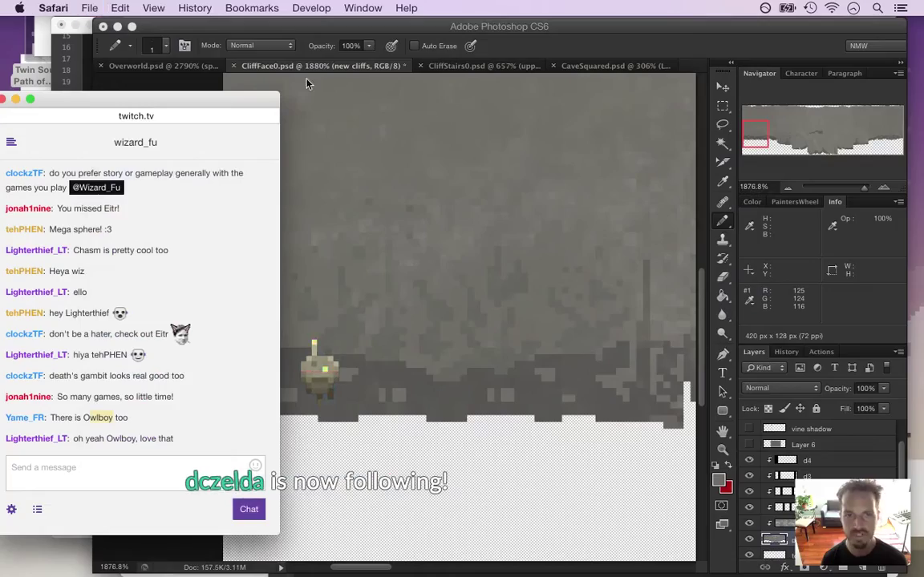
Step: Read the chat message "Jump and Run?" and return to CliffFace0.psd at the base section nearer the cliff's middle
left_click(674, 27)
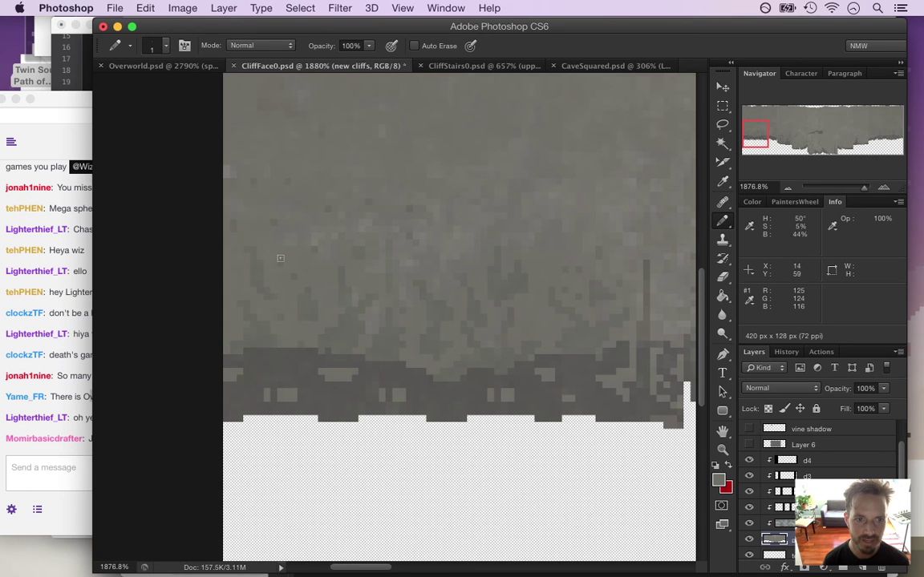
left_click(80, 357)
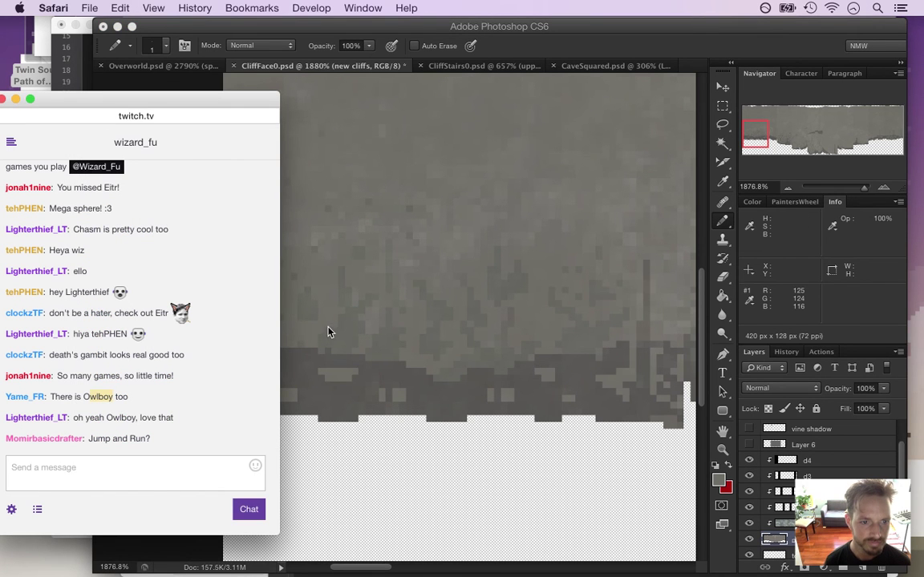
left_click_drag(98, 437, 151, 439)
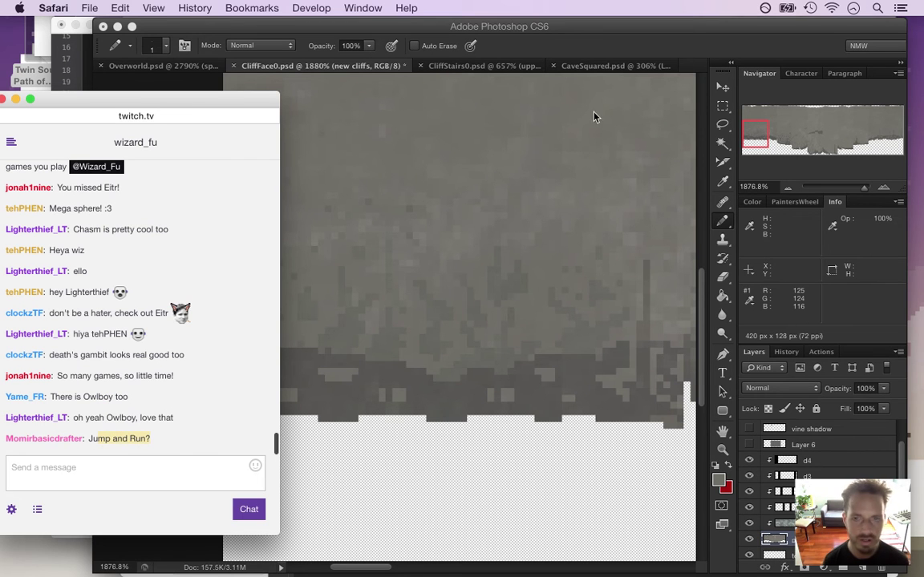
left_click(694, 51)
left_click_drag(376, 572, 414, 570)
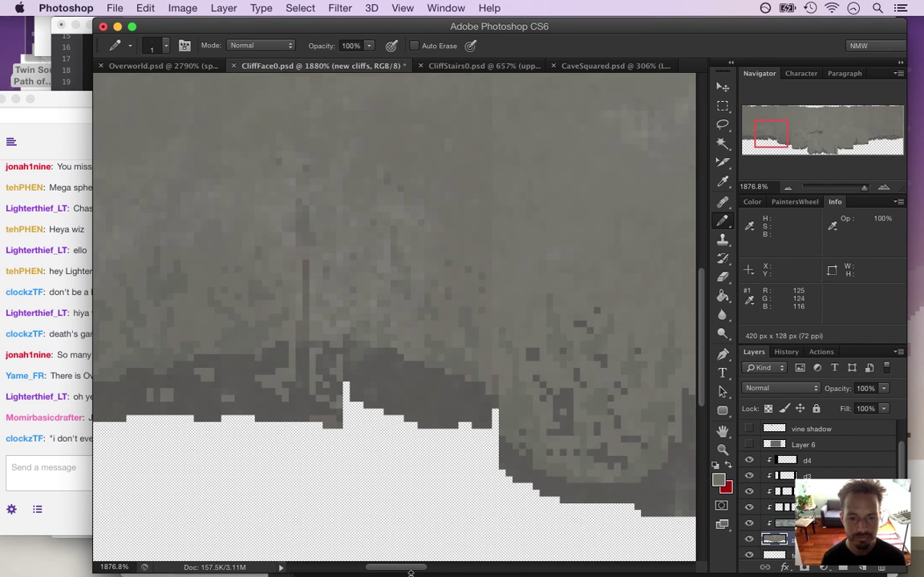
left_click_drag(406, 568, 433, 568)
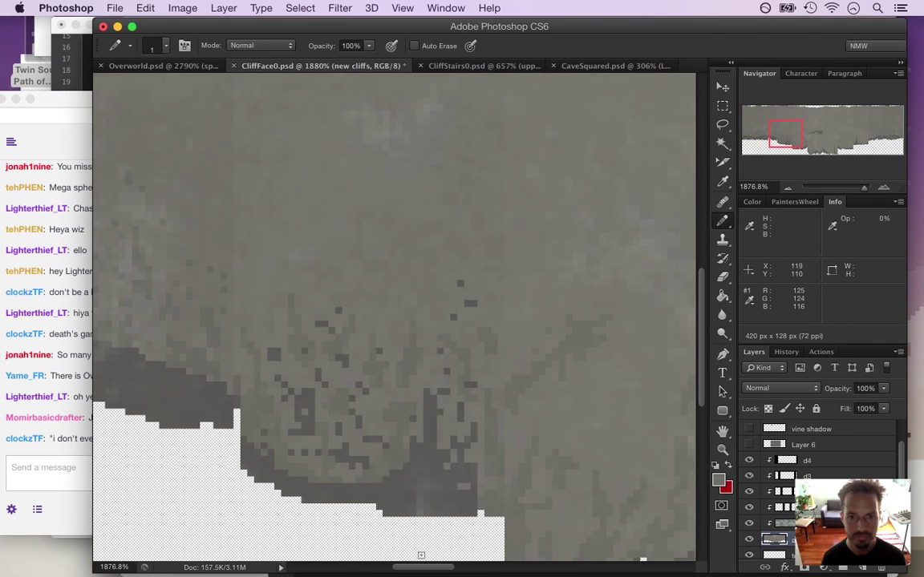
Step: Read the chat message about god mode and look over the middle of the cliff base in CliffFace0.psd
left_click(70, 451)
left_click_drag(80, 439, 150, 439)
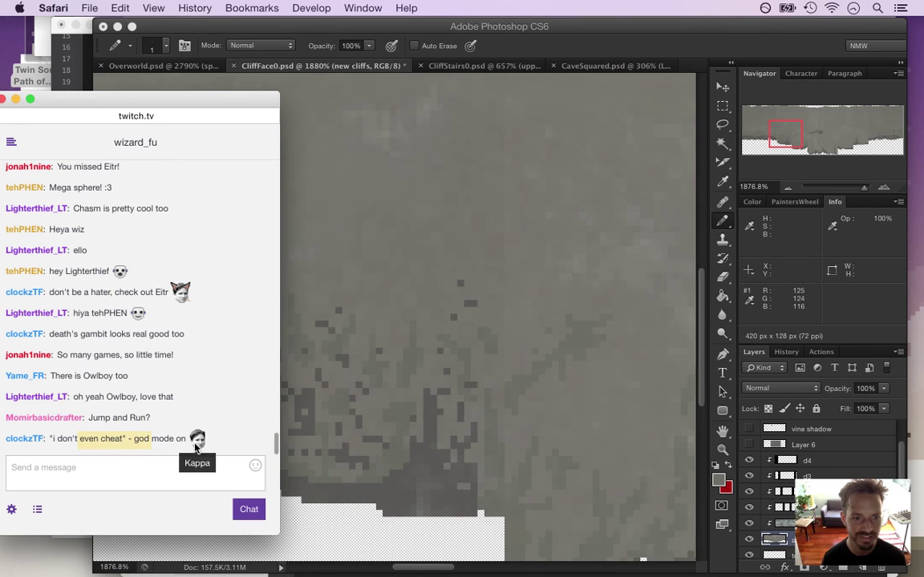
left_click(429, 566)
left_click_drag(429, 566, 456, 568)
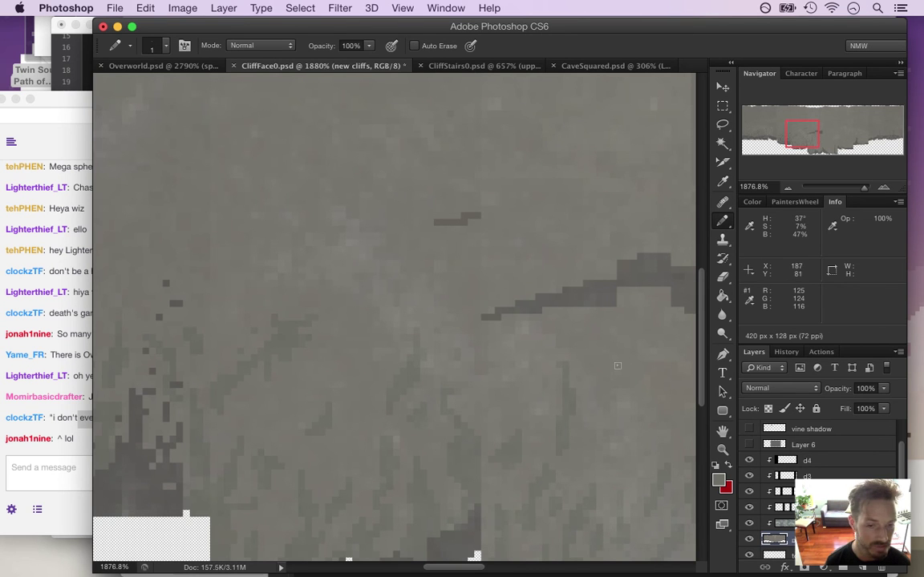
scroll(513, 441, "right", 6)
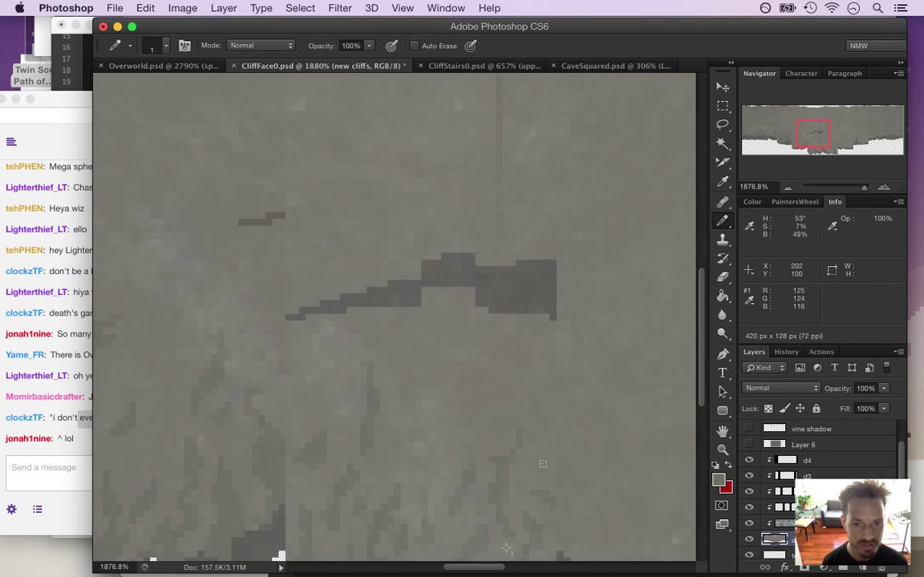
scroll(692, 360, "down", 4)
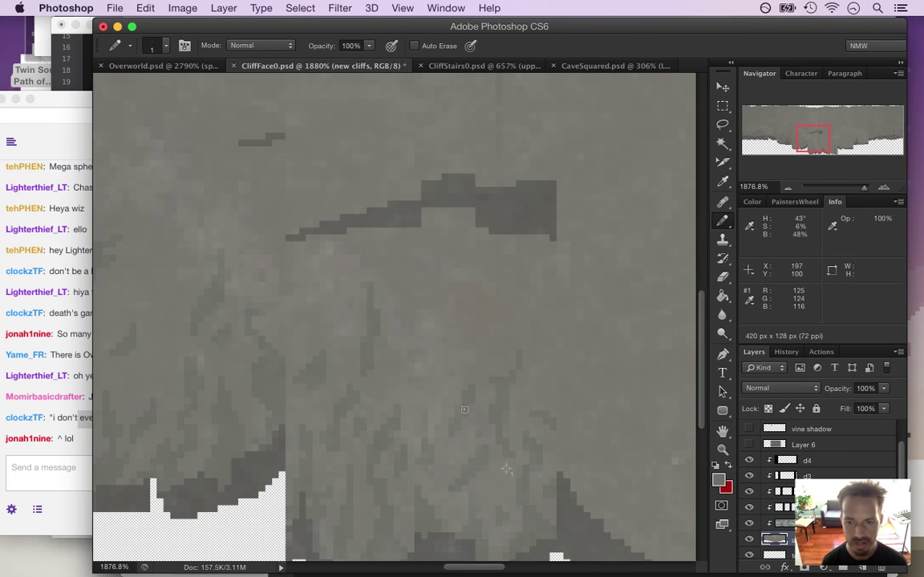
Step: Read the chat reply "^ lol" and return to CliffFace0.psd
left_click(71, 461)
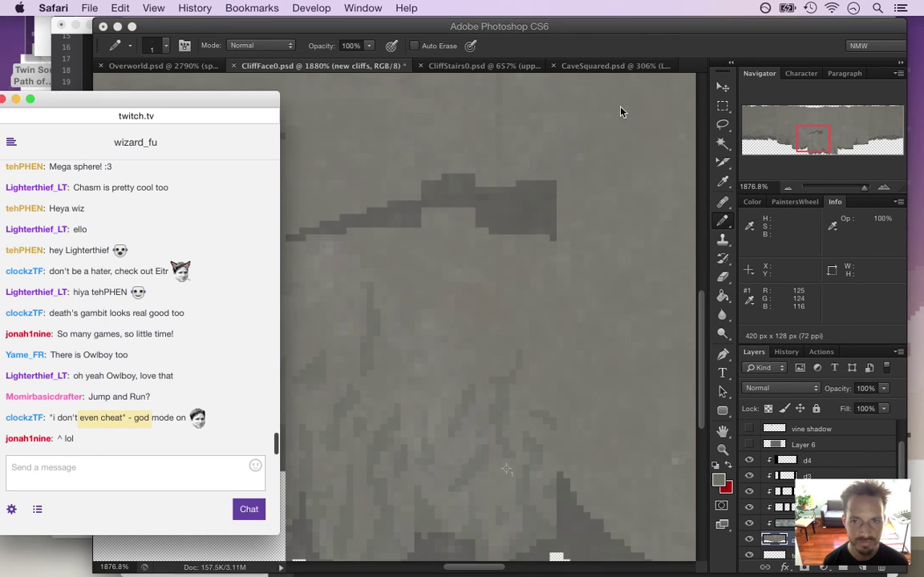
left_click(672, 35)
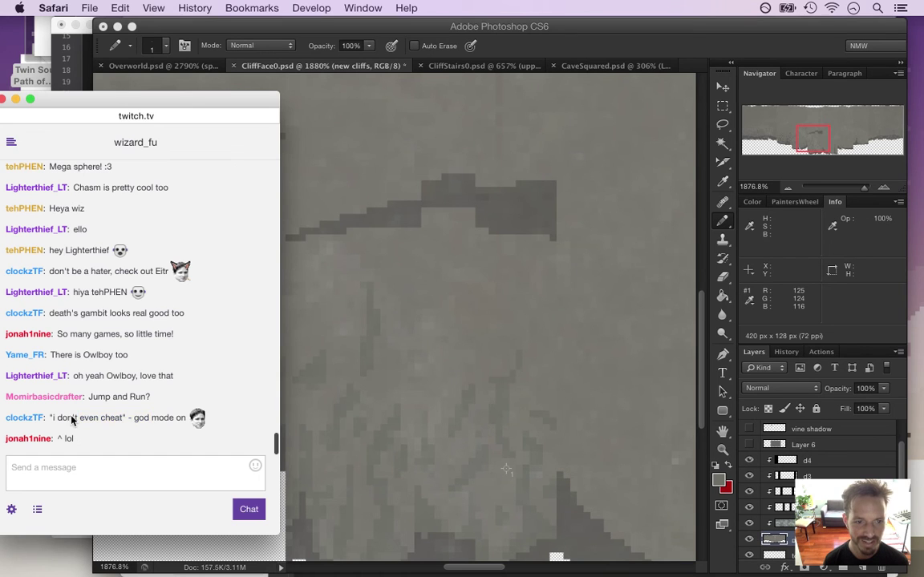
left_click(666, 46)
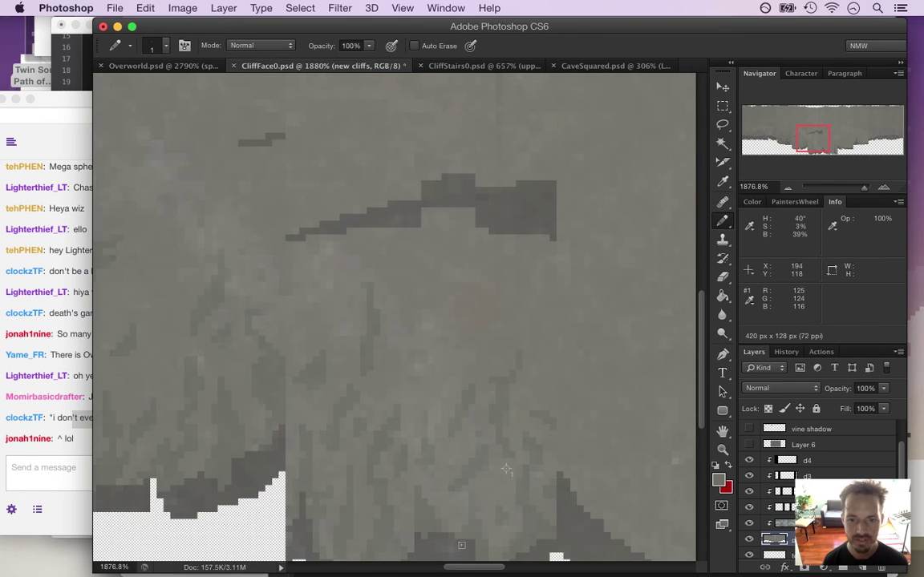
Step: Save CliffFace0.psd and export it for the web as PNG-24, replacing the existing CliffFace0.png
key("super+s")
key("super+Tab")
key("super+shift+Tab")
left_click(115, 8)
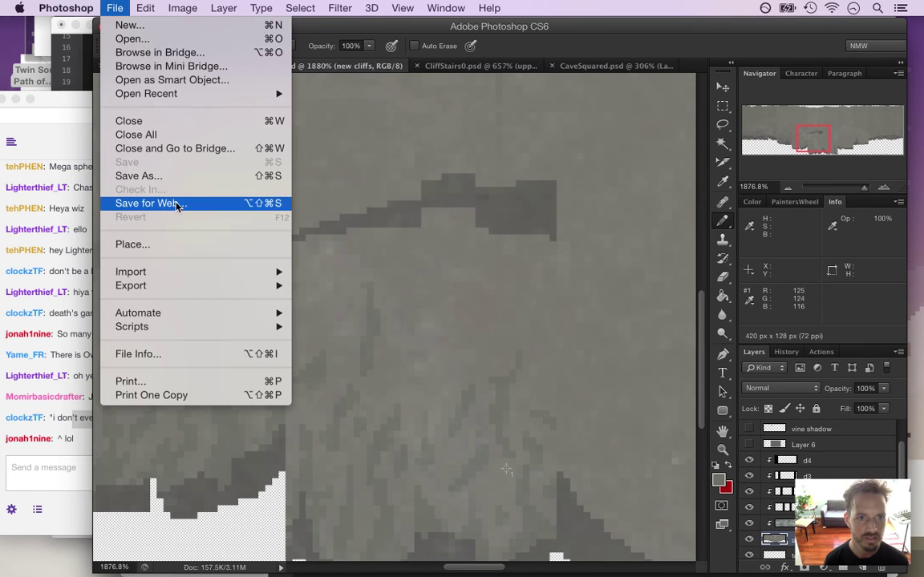
left_click(165, 203)
left_click(579, 537)
key("Return")
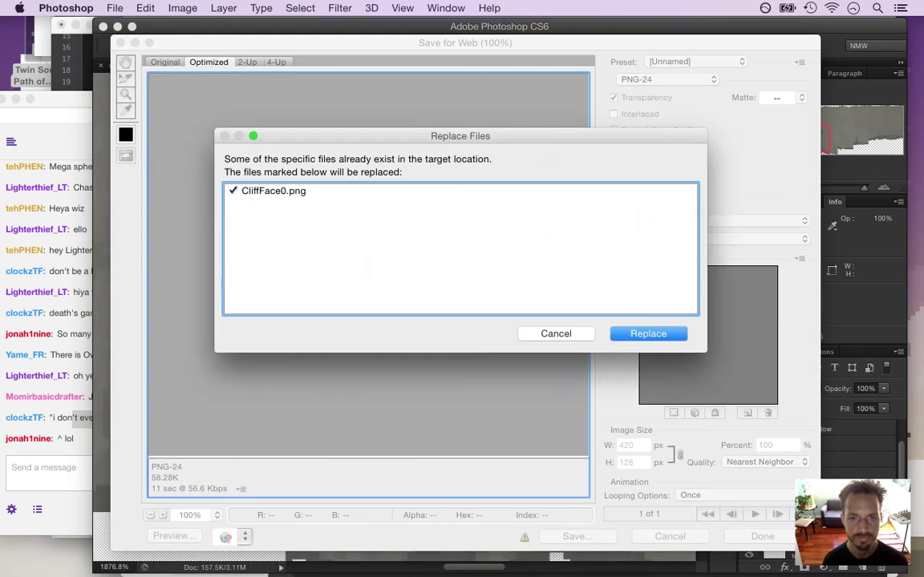
key("Return")
Step: Run Songbringer from Xcode and walk the character up to the far western end of the cliff base
key("super+Tab")
key("super+r")
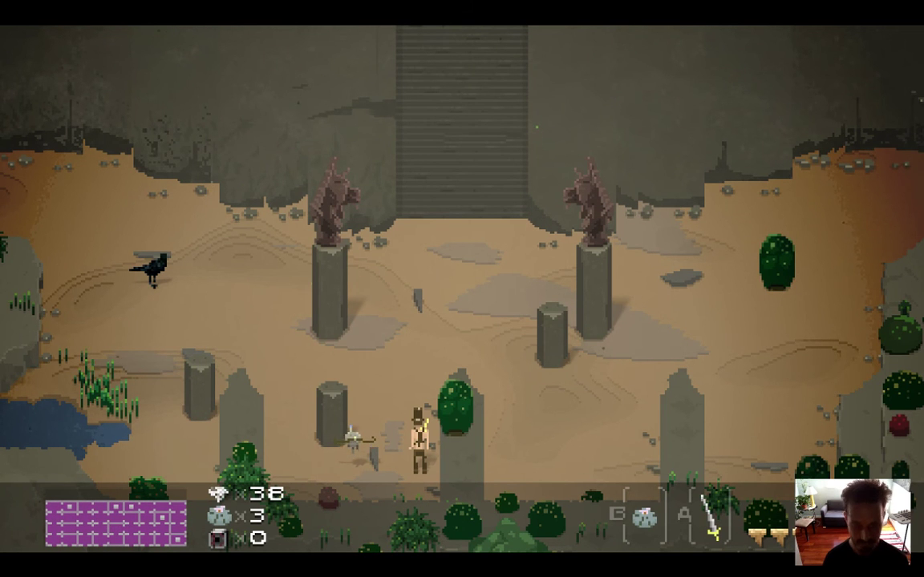
key("Up")
key("Left")
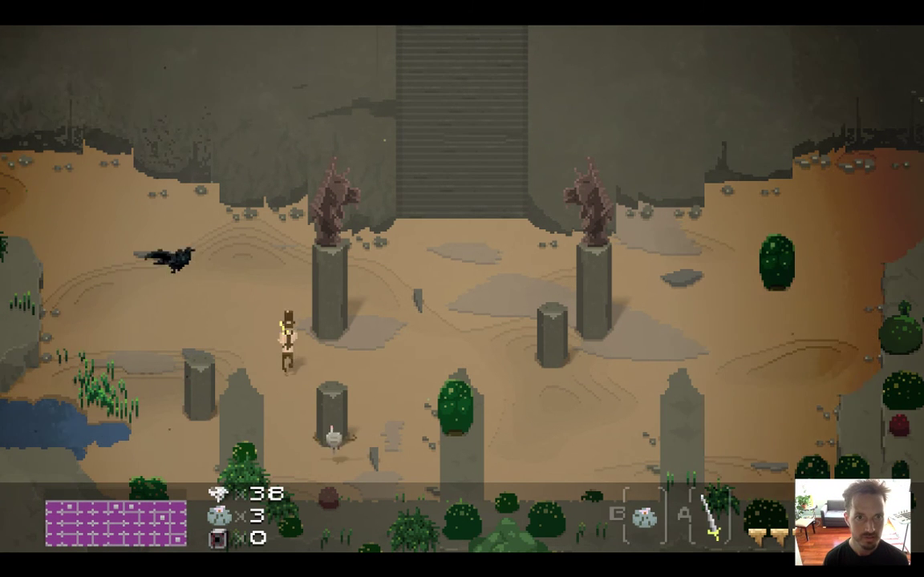
key("Up")
key("Left")
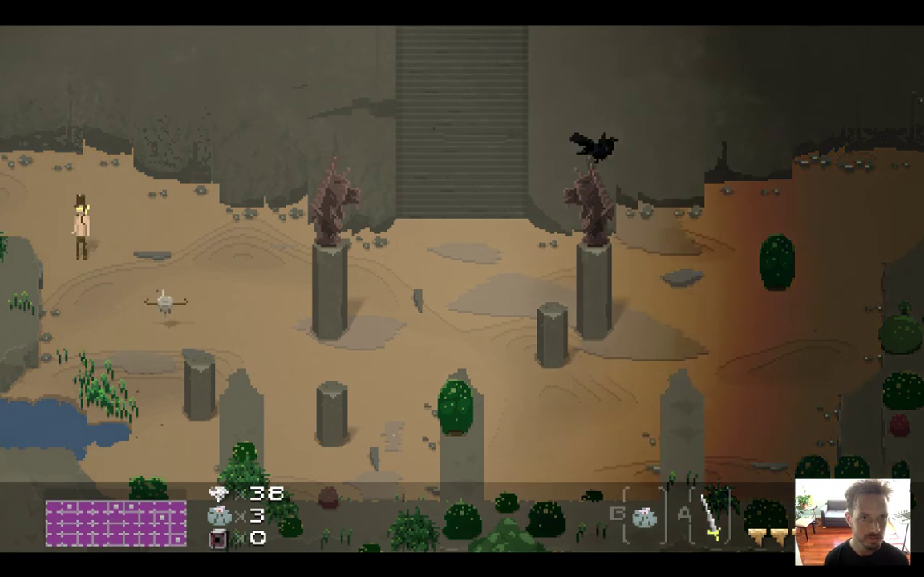
Step: Walk the character east along the cliff base to the western statue to examine the cliff art, and quit the game
key("Up")
key("Down")
key("Right")
key("Right")
key("Left")
key("Right")
key("Down")
key("Right")
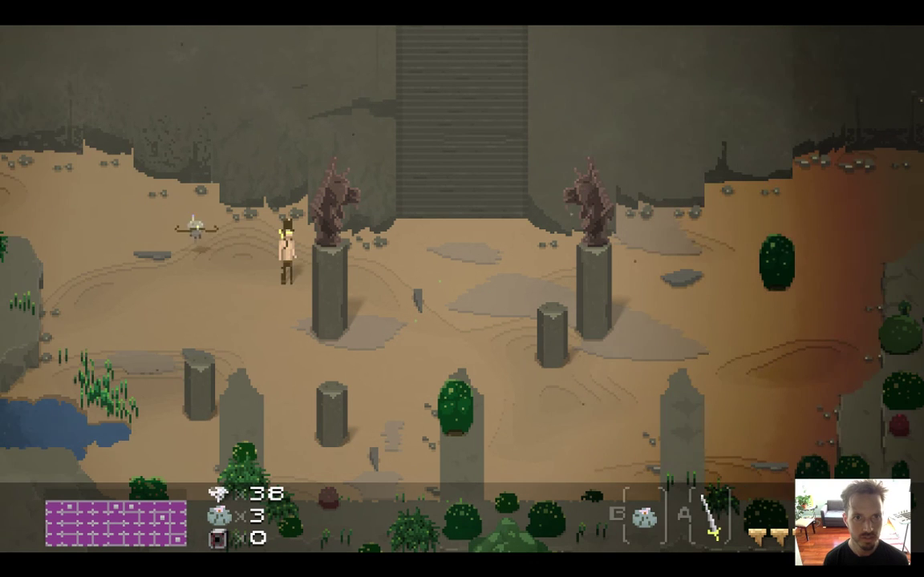
key("Right")
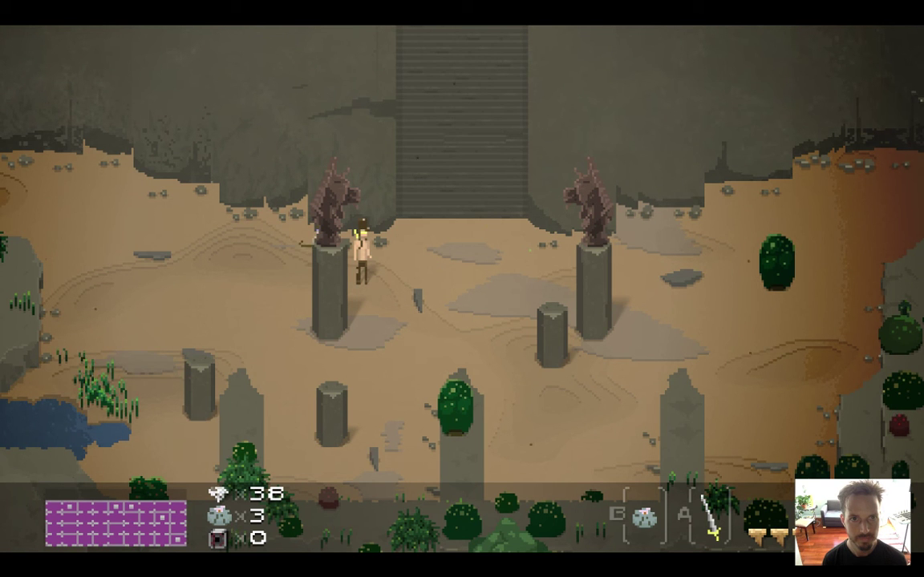
key("Up")
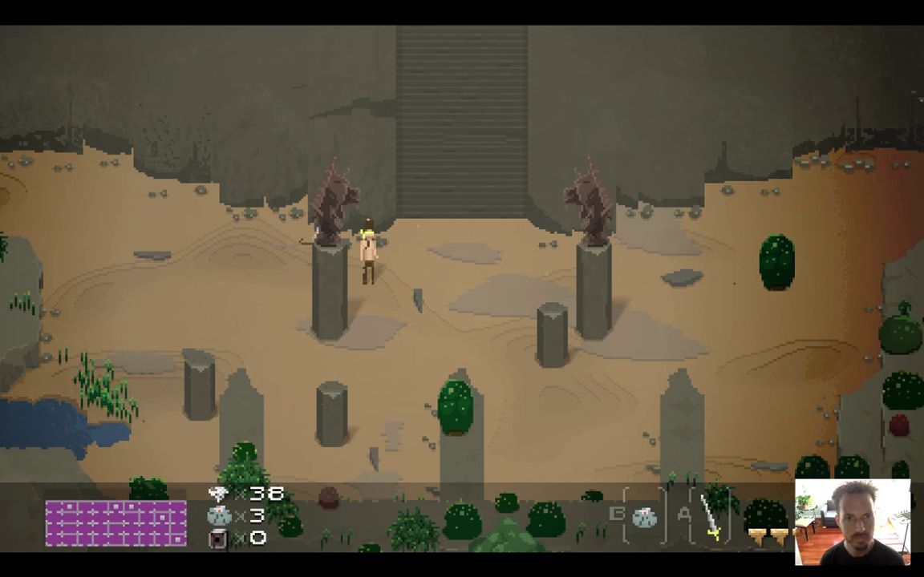
key("super+q")
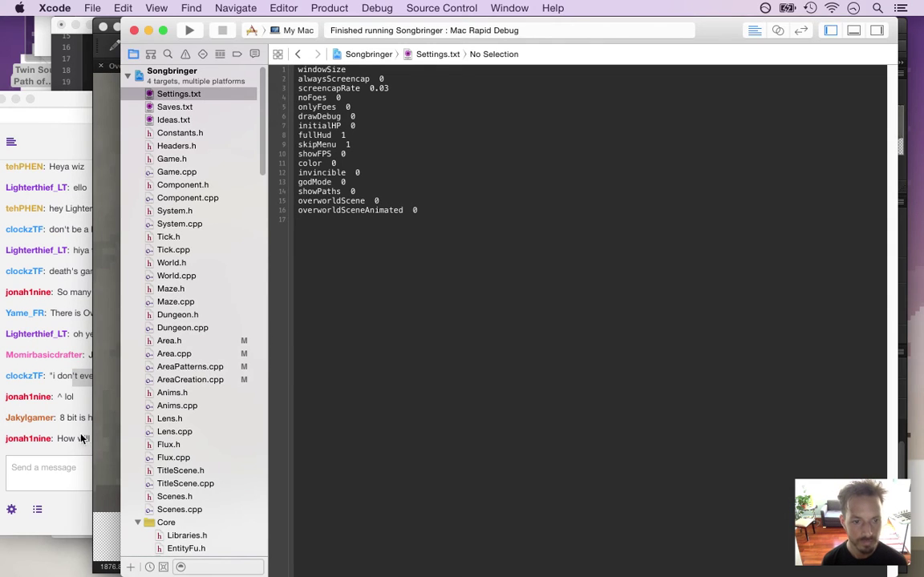
Step: Read the chat message about 8 bit being hard to maintain nowadays and switch back to Photoshop
left_click(75, 435)
left_click_drag(89, 418, 217, 446)
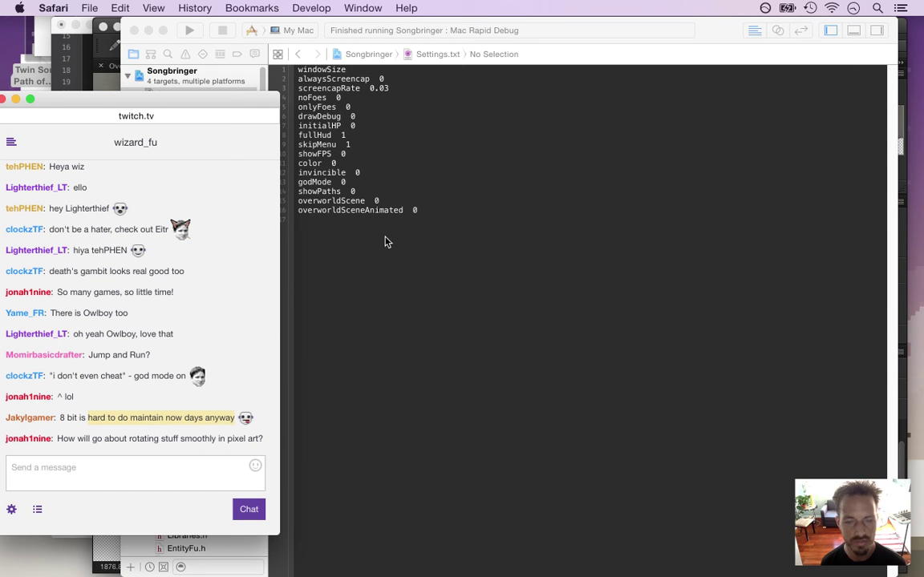
key("super+Tab")
key("super+Tab")
Step: Read the chat messages about rotating pixel art smoothly and about anti-aliasing
left_click(81, 453)
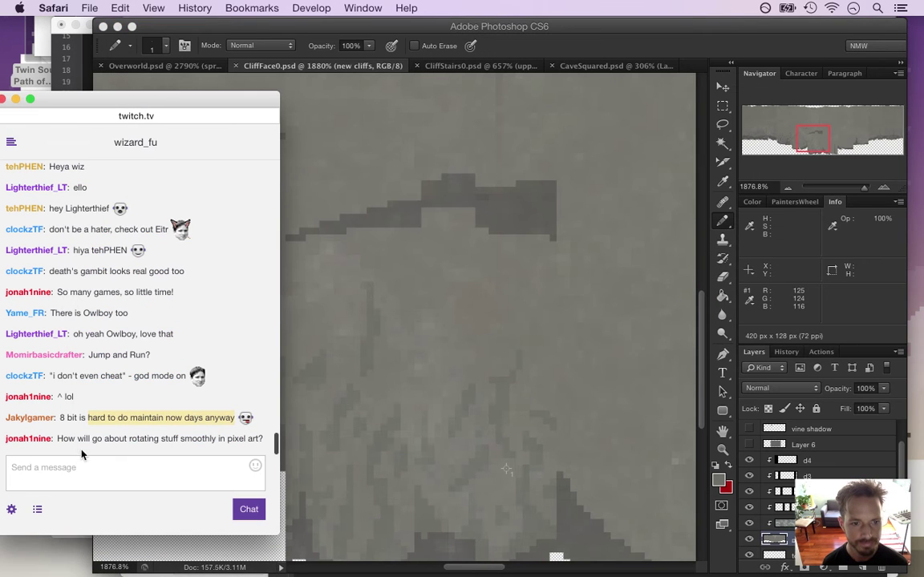
left_click_drag(78, 439, 227, 428)
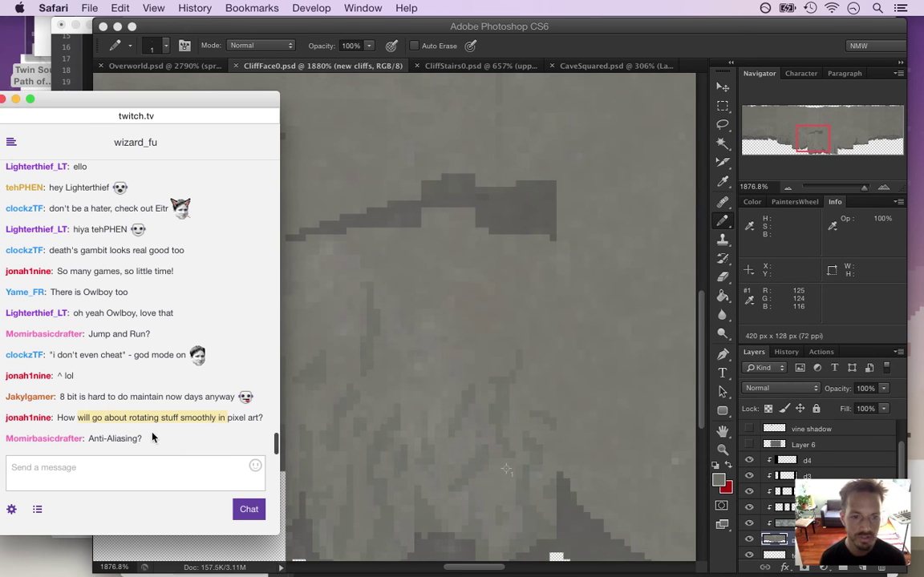
left_click(110, 425)
left_click_drag(89, 440, 118, 443)
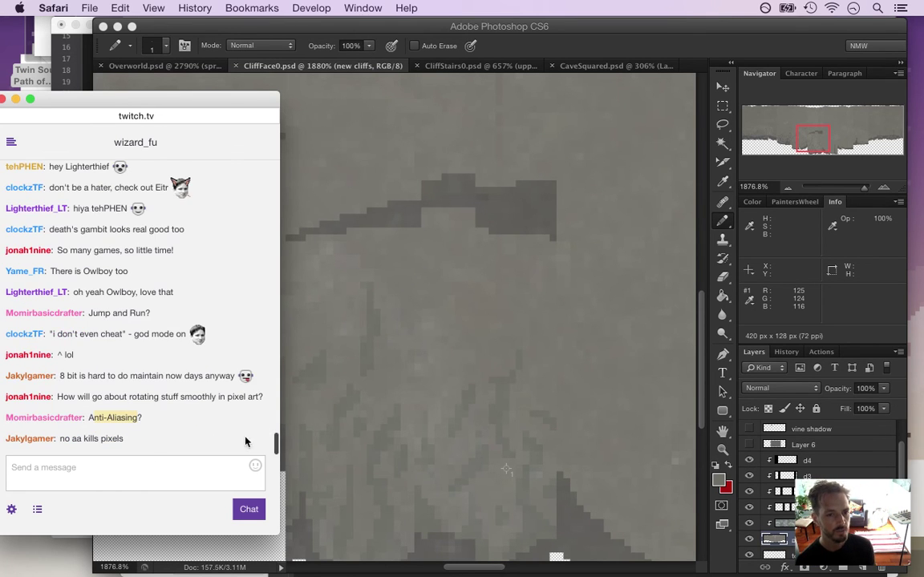
Step: Read the chat messages "no aa kills pixels" and the one about changing the art of a complete game
left_click(69, 442)
left_click_drag(112, 440, 72, 439)
left_click(145, 412)
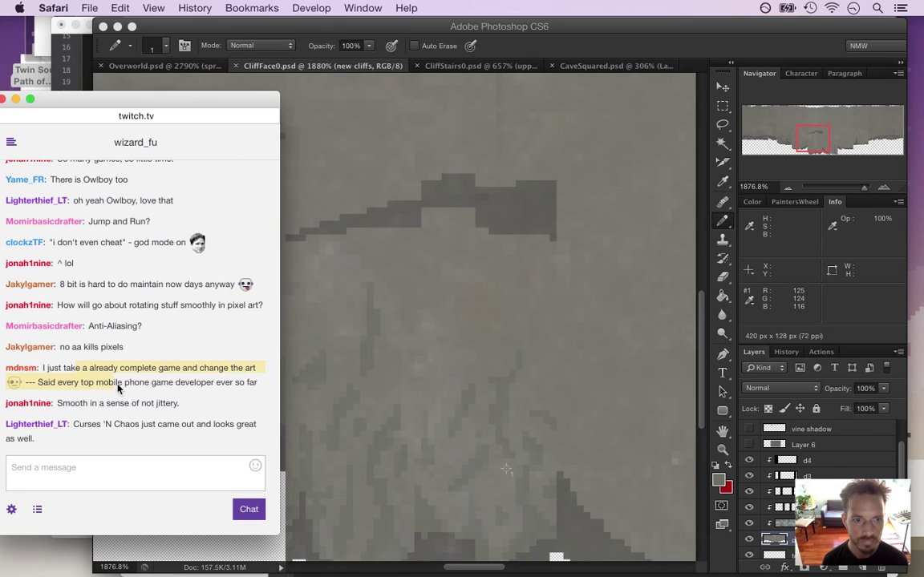
left_click_drag(82, 368, 200, 377)
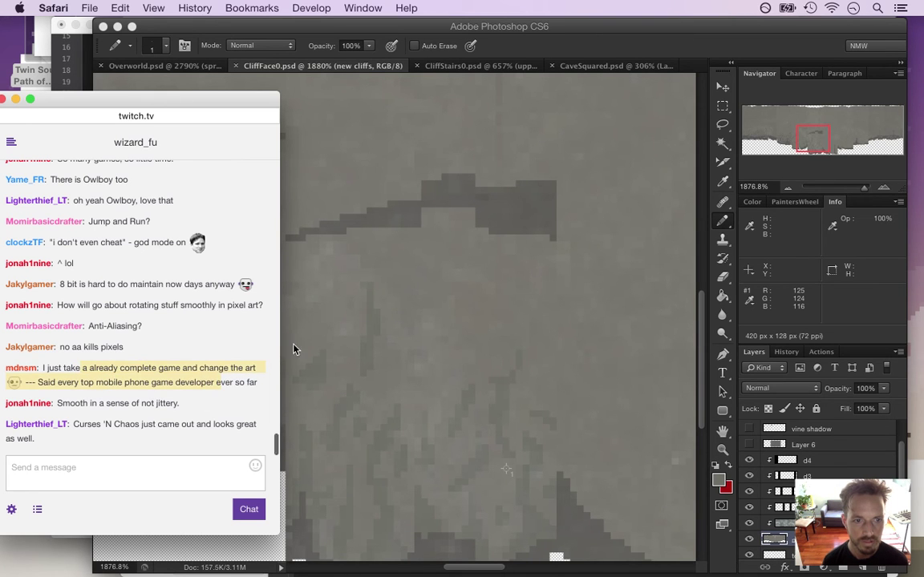
Step: Search the web for the game "Curses 'N Chaos" recommended in chat and open its Steam store page
left_click(136, 433)
left_click_drag(74, 425, 111, 428)
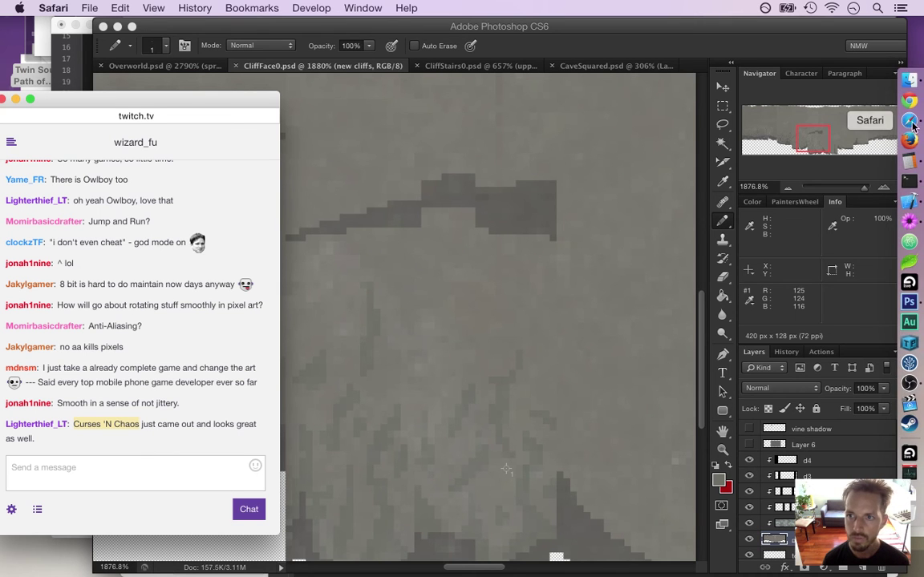
key("super+n")
type("Curses 'N Chaos")
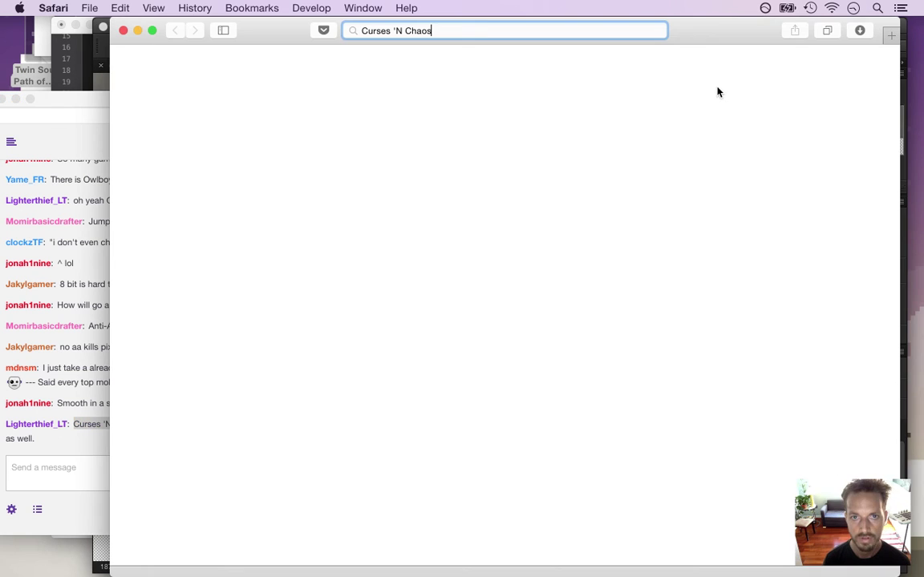
key("Return")
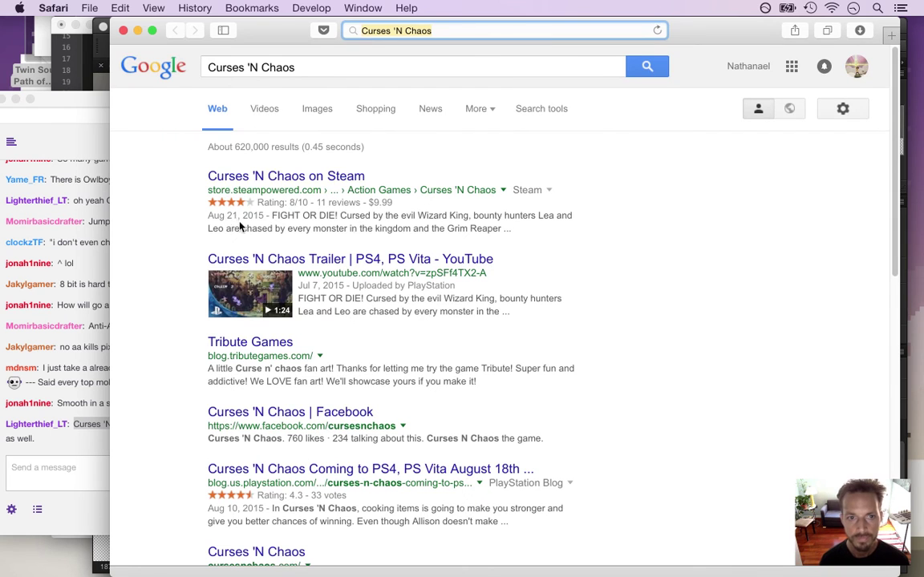
left_click(280, 176)
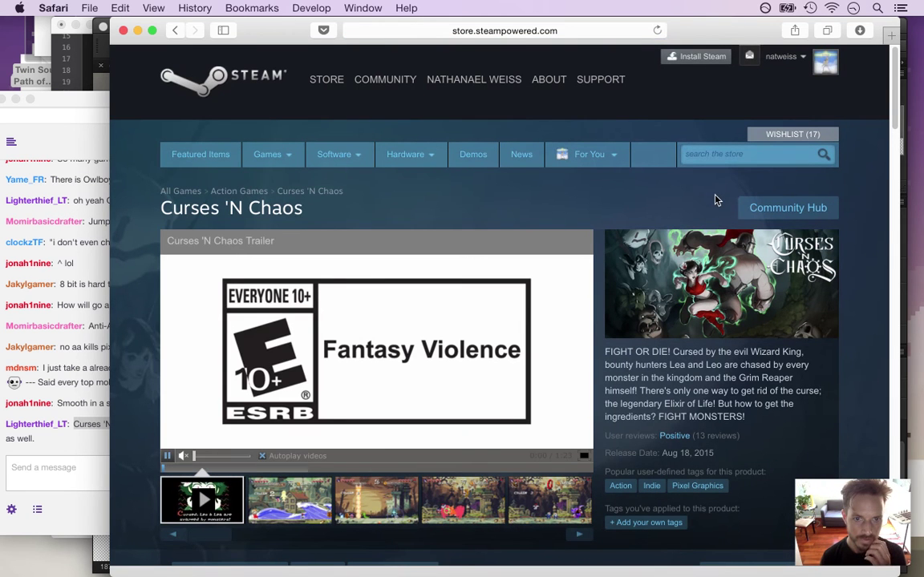
Step: Watch the Curses 'N Chaos trailer and look through the first four gameplay screenshots on its Steam page
scroll(888, 132, "down", 4)
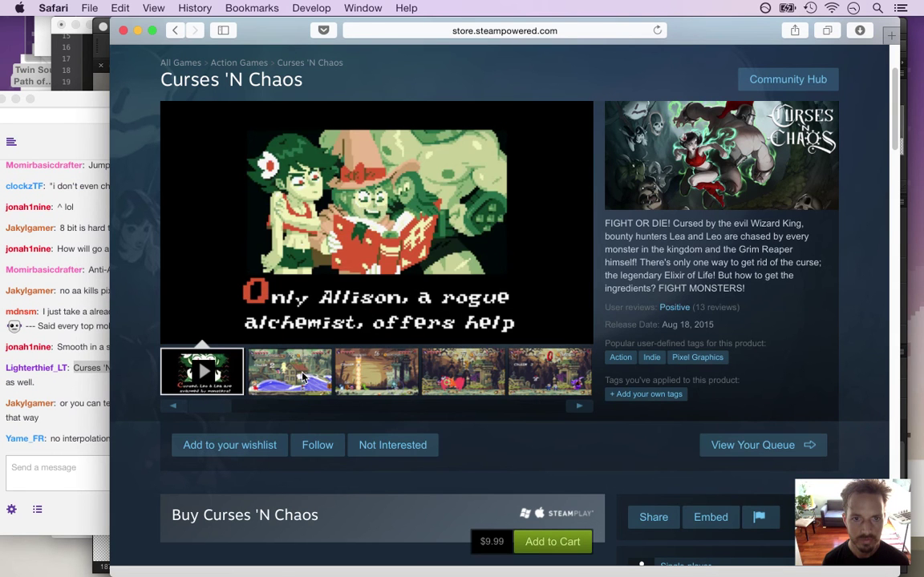
left_click(274, 374)
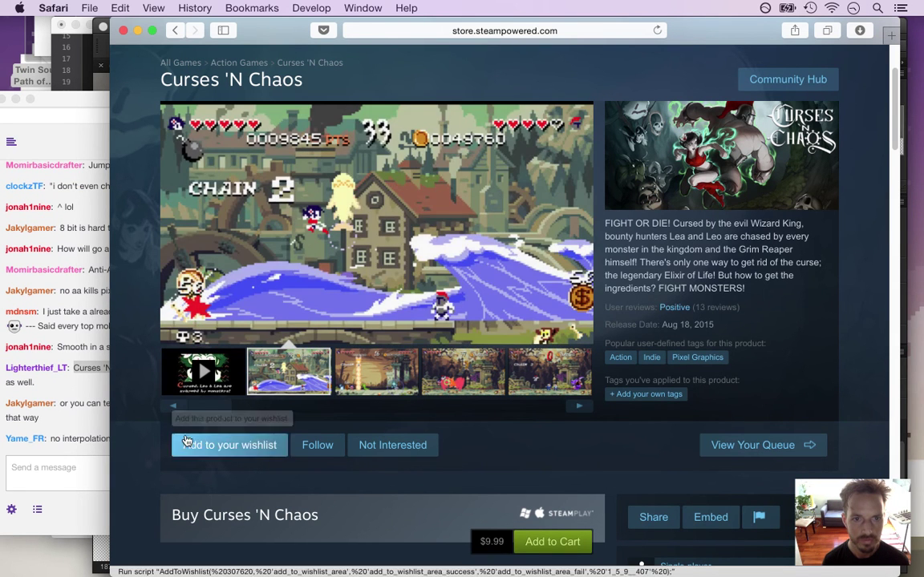
left_click(349, 391)
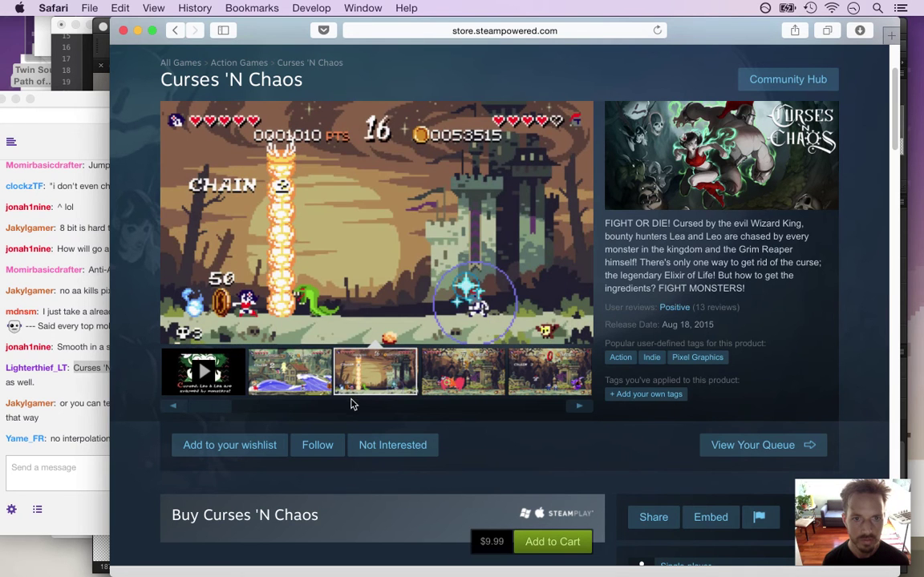
left_click(447, 368)
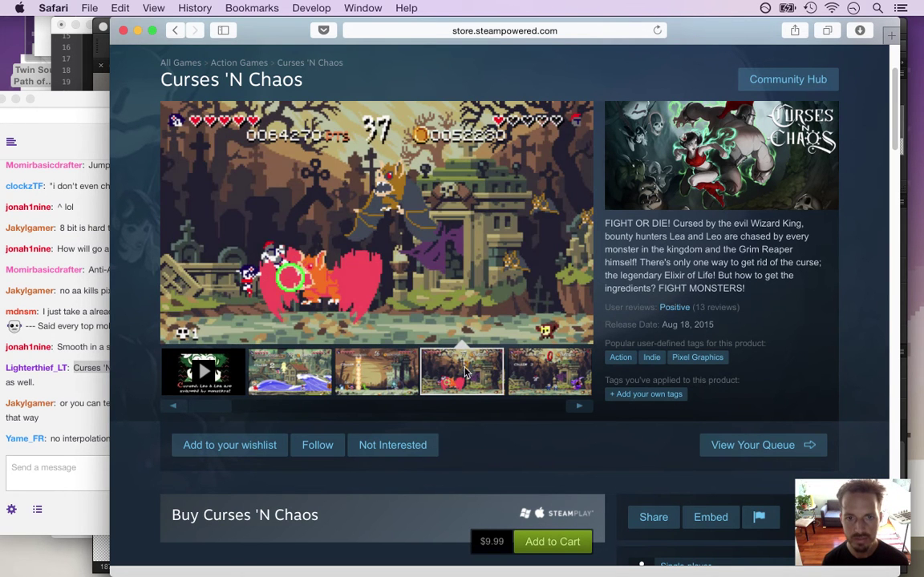
left_click(564, 388)
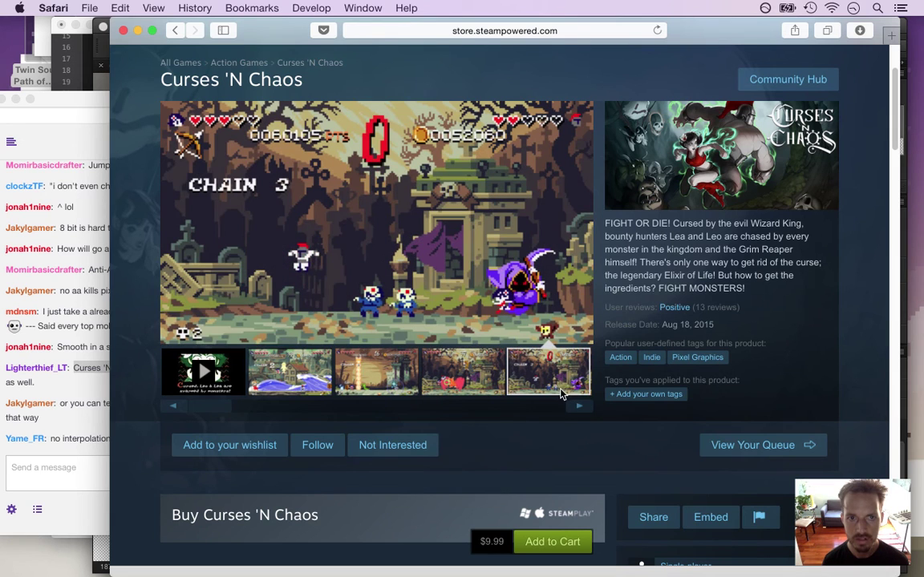
Step: Read the chat message about tediously rotating the image by pixeling, then close the Steam page and return to CliffFace0.psd
left_click(93, 429)
left_click_drag(71, 404, 40, 417)
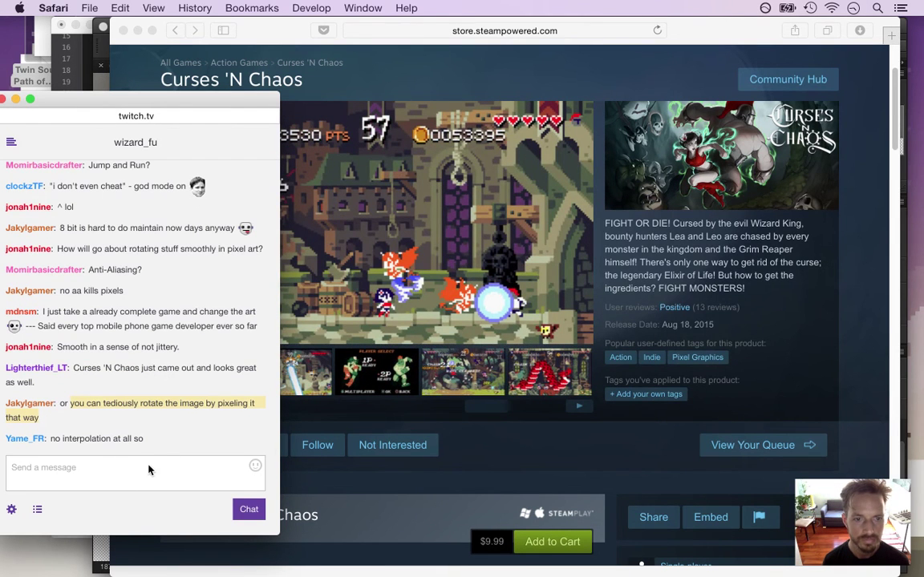
left_click(680, 267)
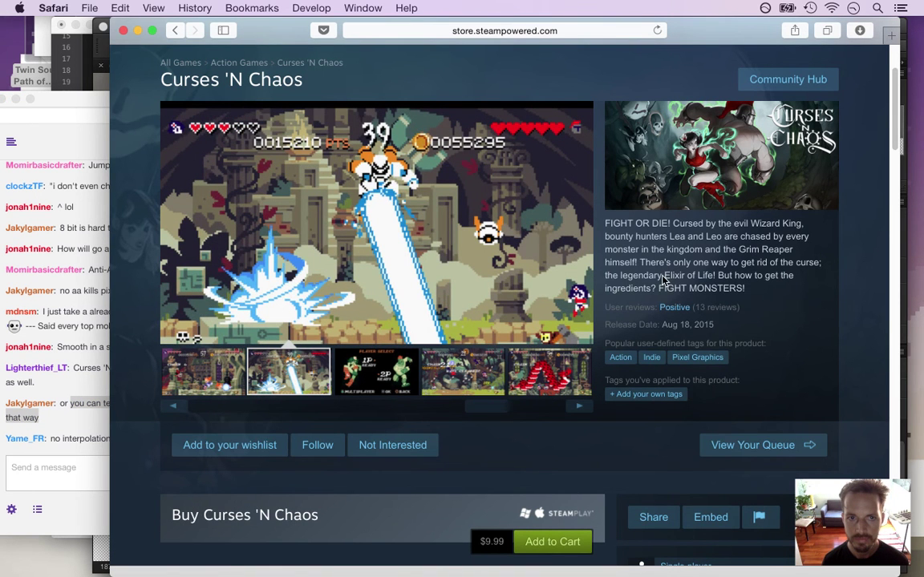
key("super+w")
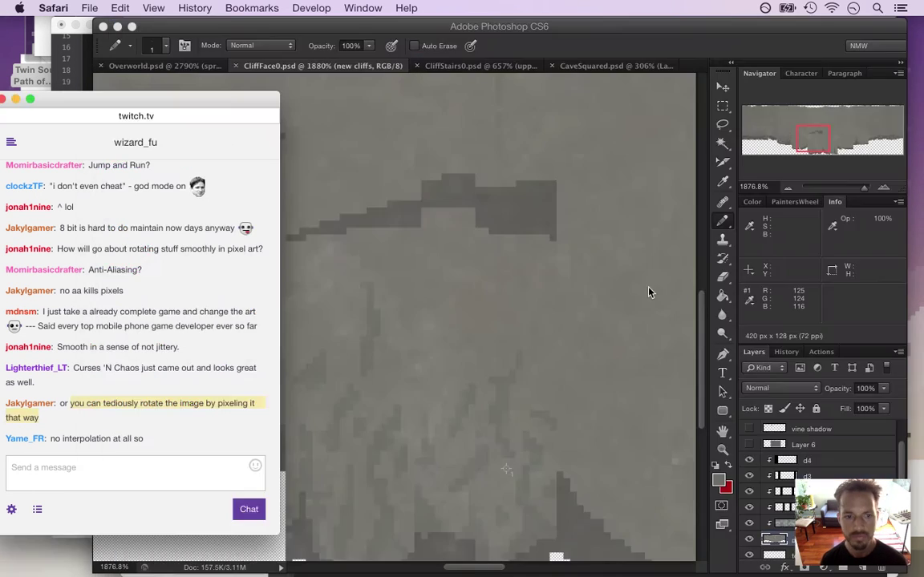
left_click(621, 36)
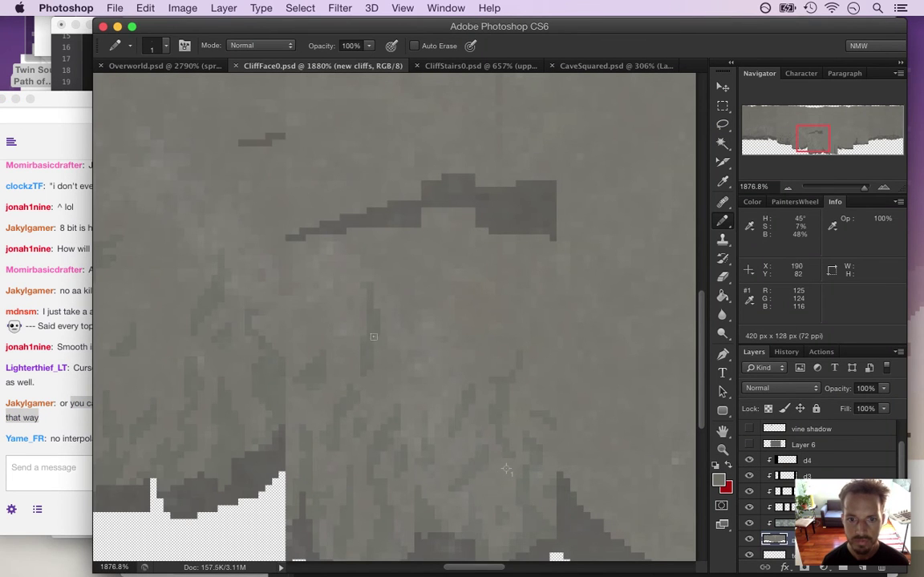
Step: Hide the noise texture layer and break up the tops of the vertical shading streaks below the central ledge using sampled rock colours
left_click(359, 405)
left_click(340, 353, "alt")
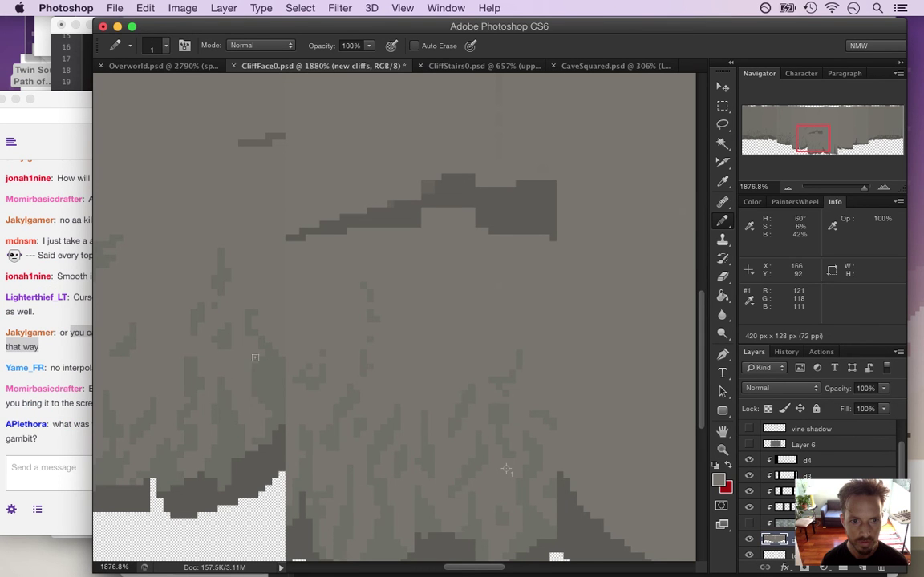
scroll(361, 385, "left", 5)
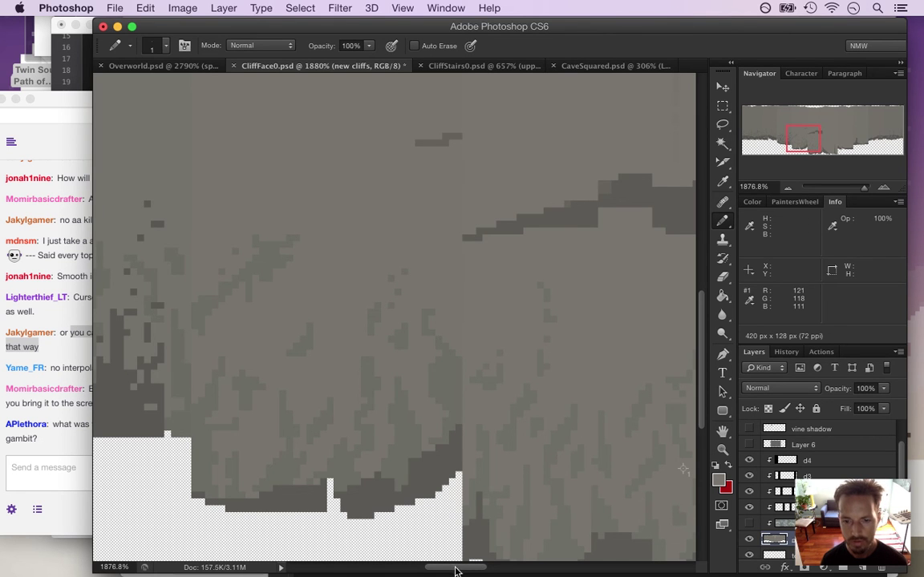
scroll(497, 304, "right", 5)
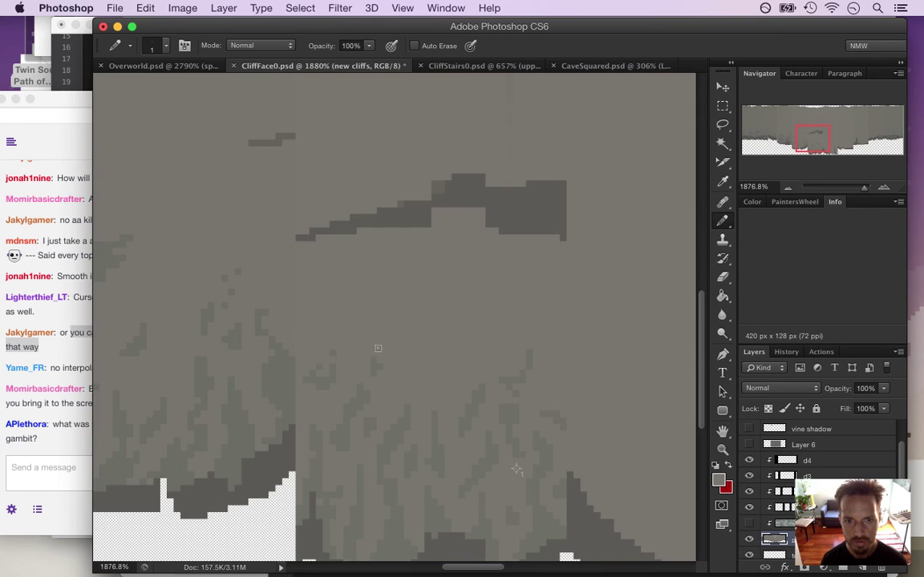
left_click(379, 360, "alt")
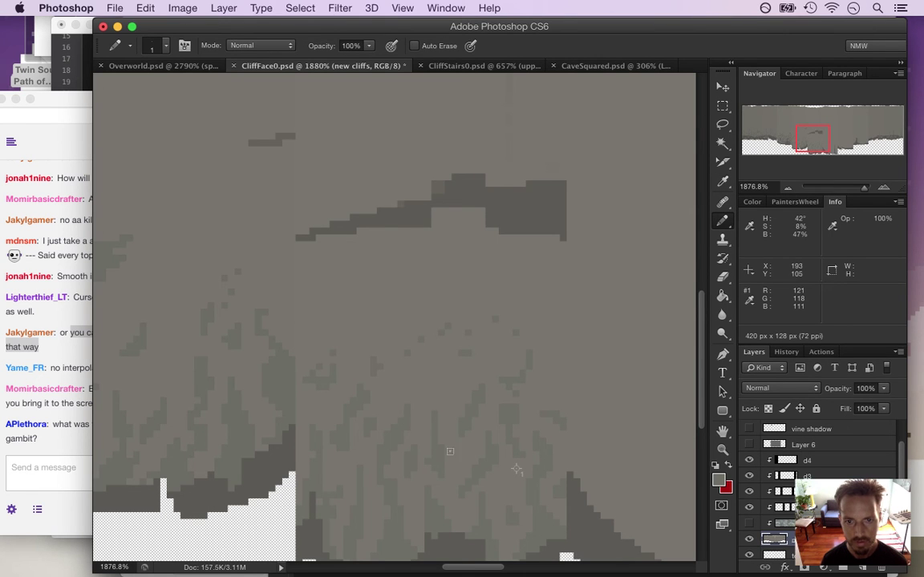
Step: Read the chat messages about rotated pixel art being messed up on screen and about the game shown before Death's Gambit
left_click(81, 451)
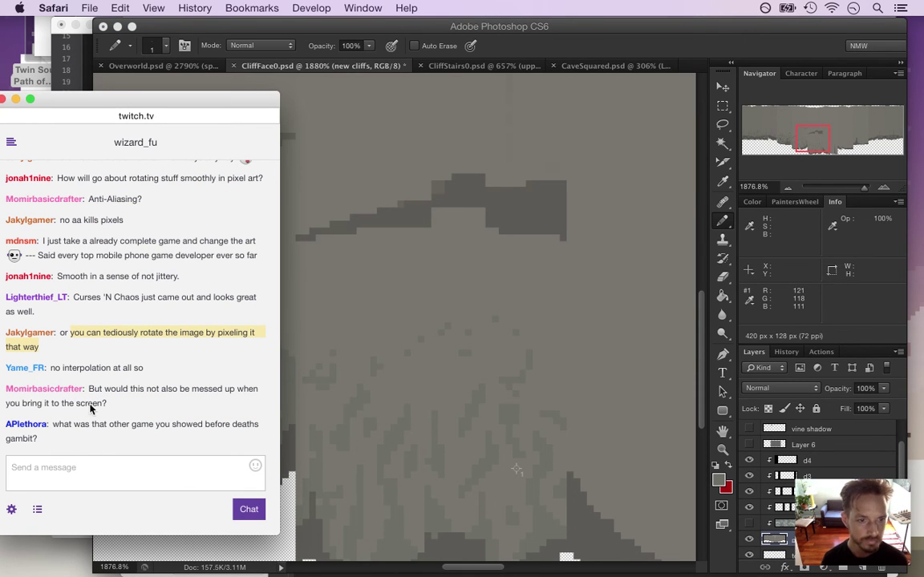
left_click_drag(88, 391, 107, 402)
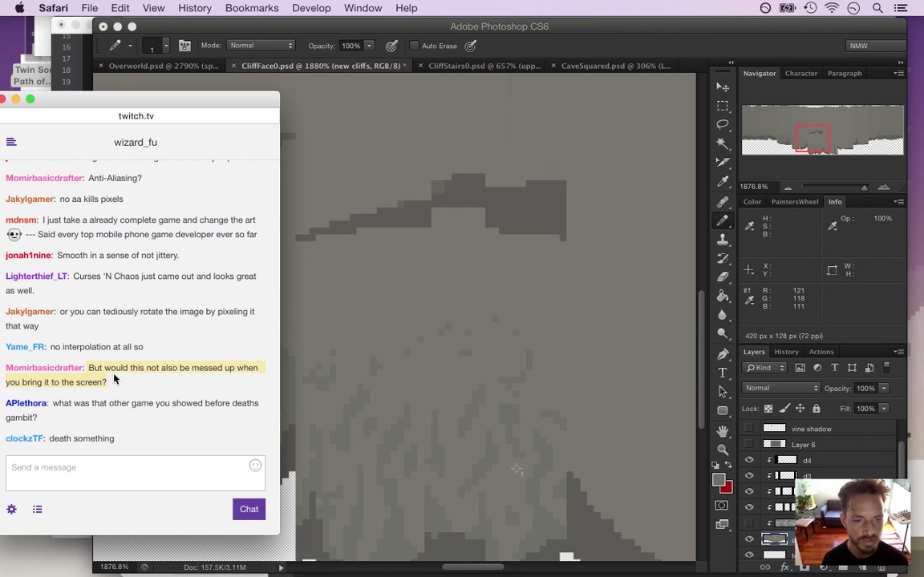
left_click(92, 363)
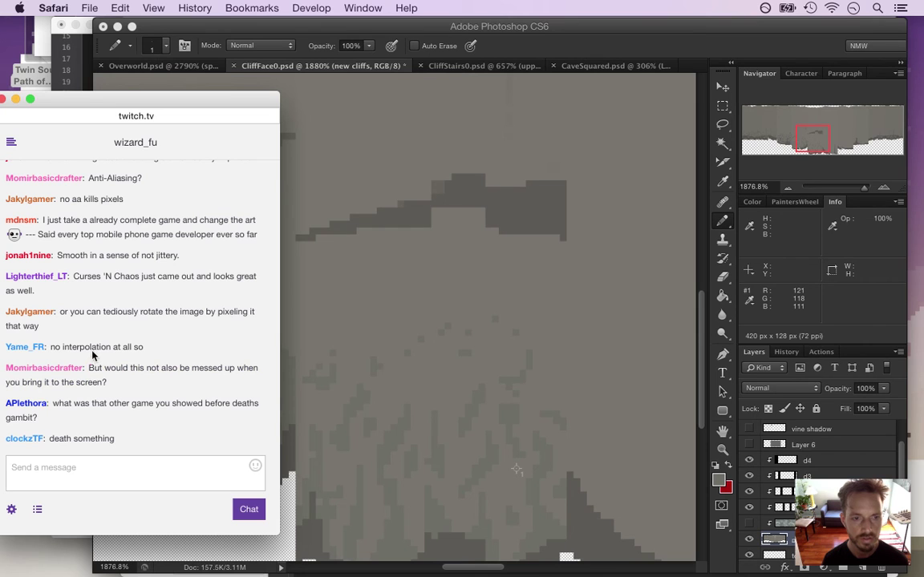
double_click(132, 369)
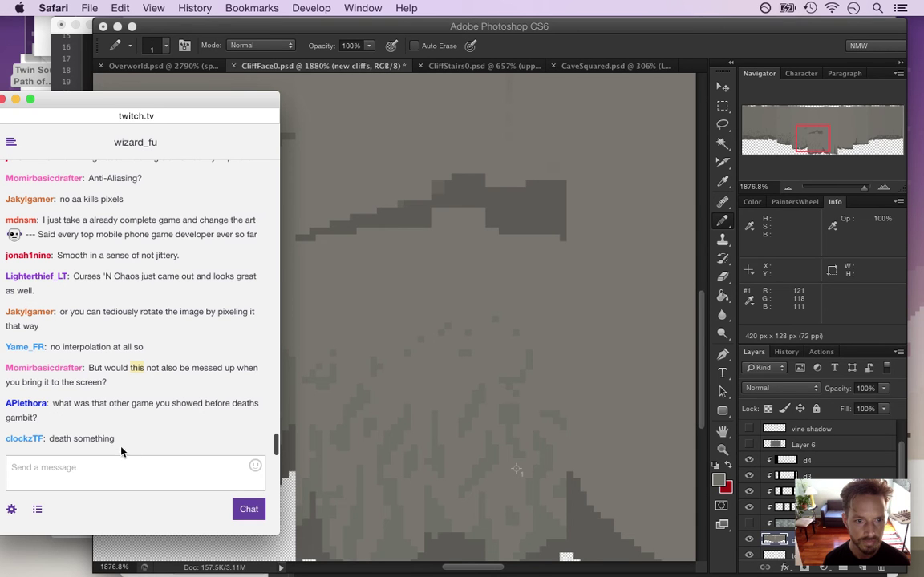
left_click_drag(64, 404, 118, 415)
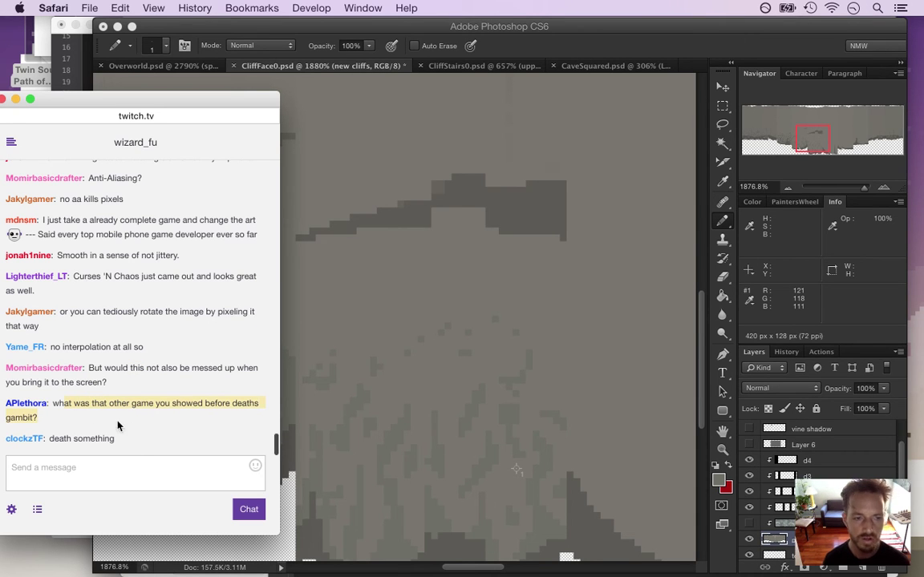
Step: Open deathtrash.com in a new browser window and go to the game's development blog
key("super+Tab")
key("super+n")
type("deathtrash.com")
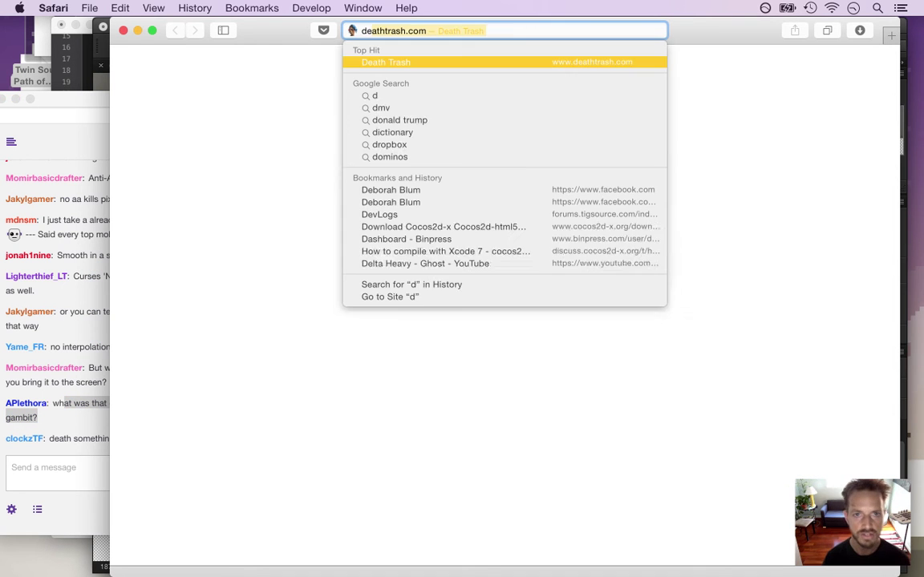
key("Return")
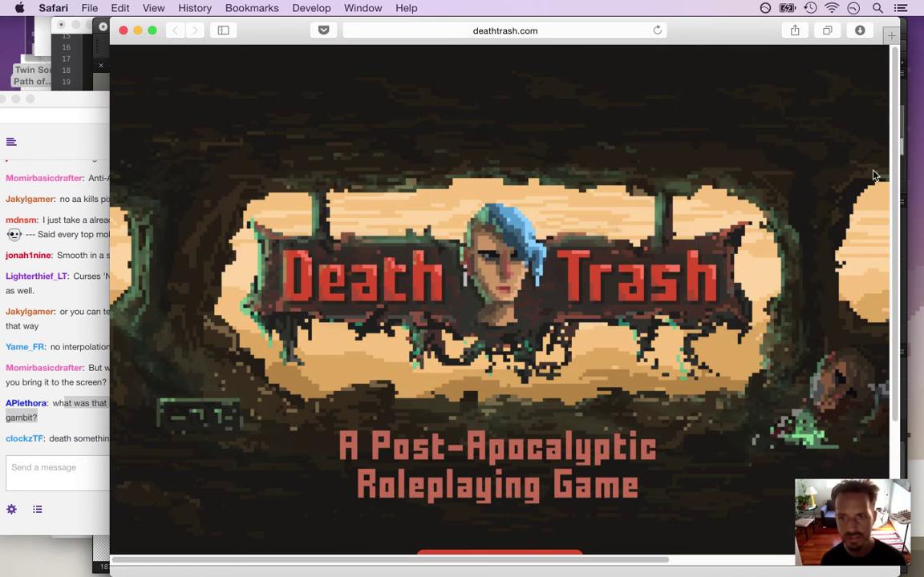
scroll(844, 187, "down", 4)
left_click(520, 406)
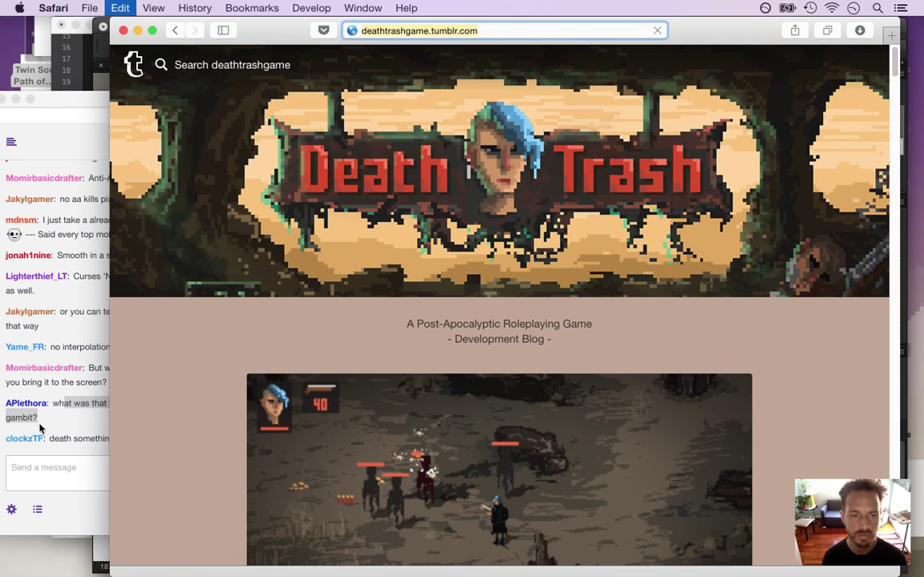
left_click(50, 472)
type("http://deathtrashgame.tumblr.com")
key("Return")
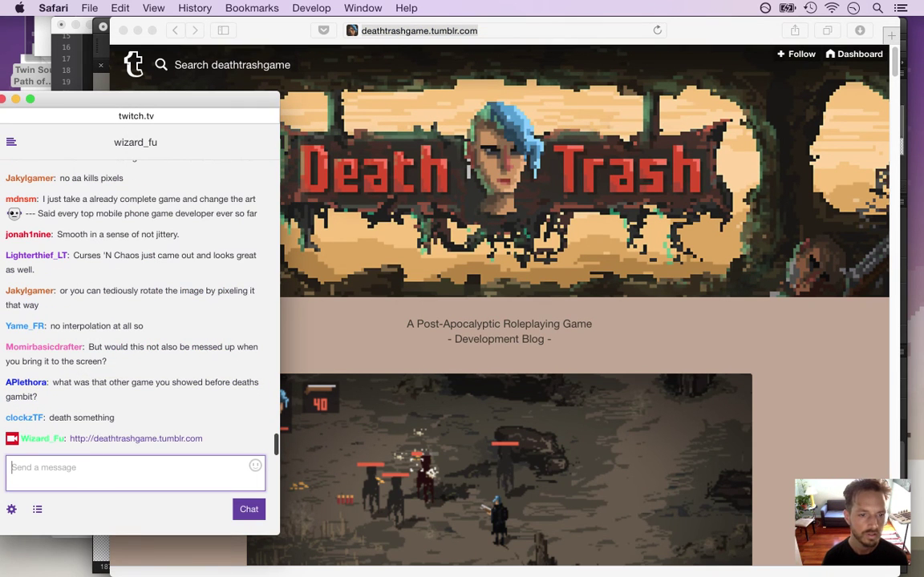
Step: Look through the game screenshots on the Death Trash development blog and close its window
left_click(849, 365)
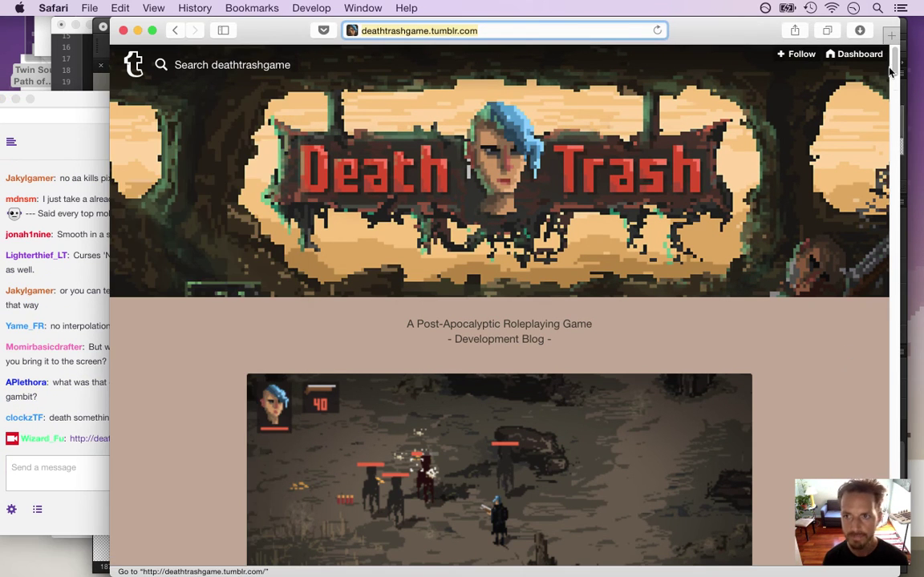
left_click_drag(896, 76, 899, 90)
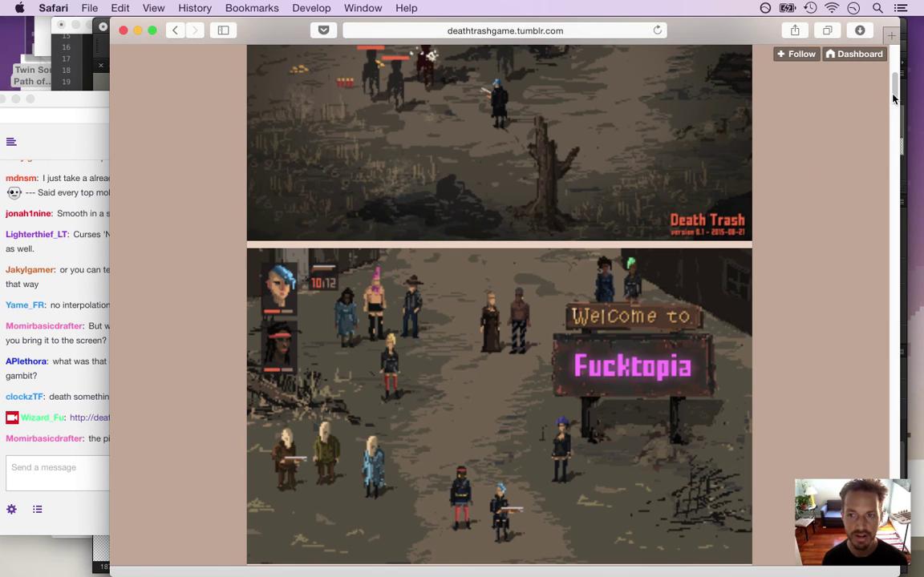
scroll(895, 120, "down", 10)
scroll(895, 121, "up", 10)
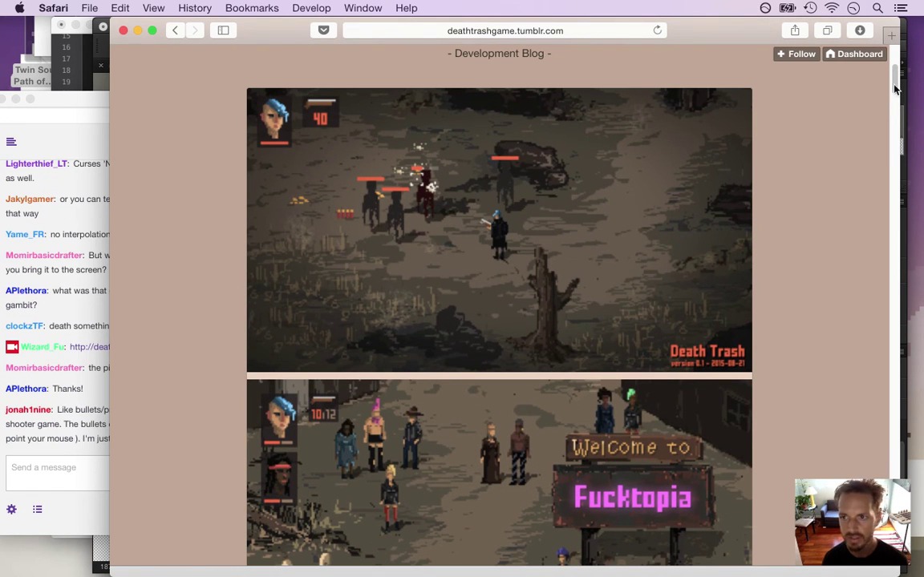
scroll(893, 126, "down", 10)
left_click_drag(892, 126, 892, 306)
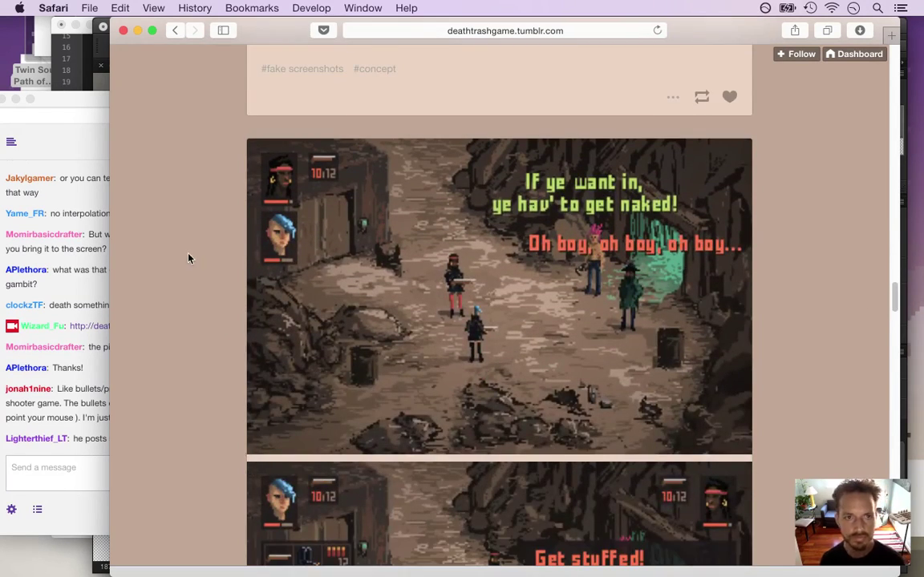
key("super+w")
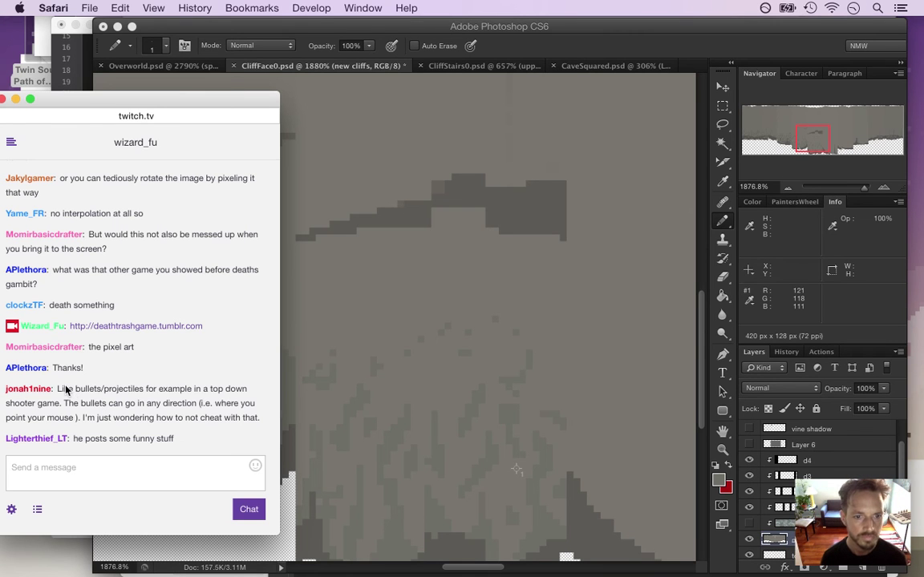
Step: Read the chat message about rotating bullets in a top-down shooter without cheating, and return to CliffFace0.psd in Photoshop
left_click_drag(68, 389, 145, 433)
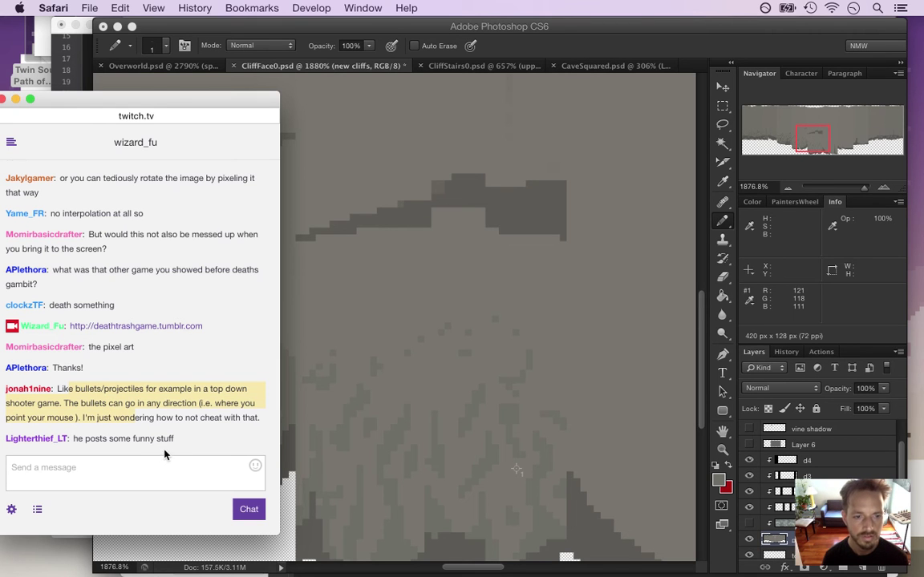
left_click(169, 423)
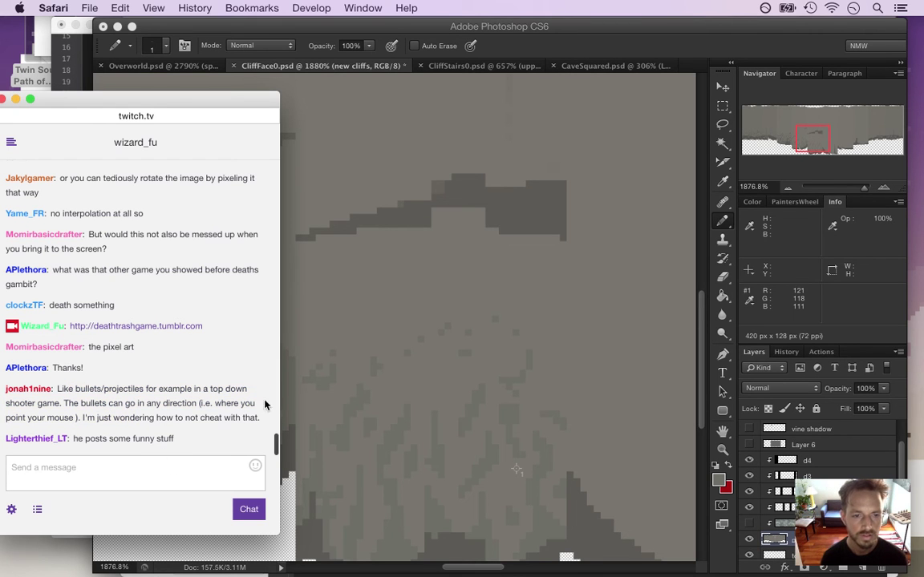
left_click_drag(247, 420, 162, 420)
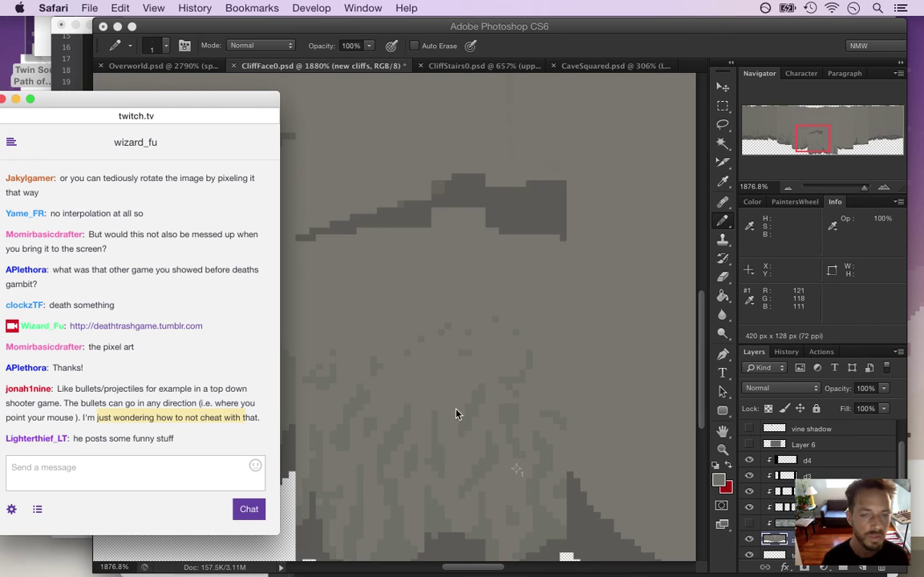
left_click(601, 37)
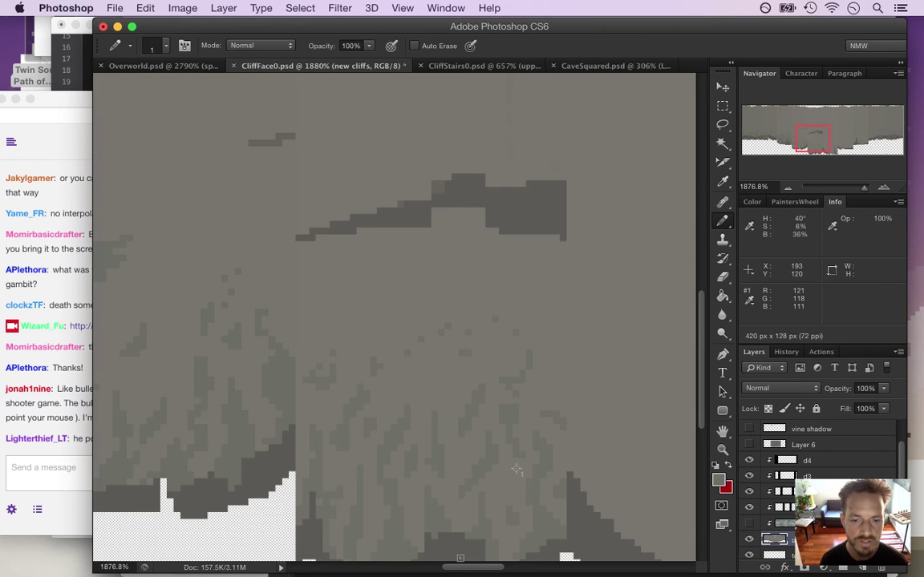
Step: Repaint the isolated dark pixels above the dark spike in the left part of the cliff with sampled rock shades
left_click_drag(469, 570, 429, 567)
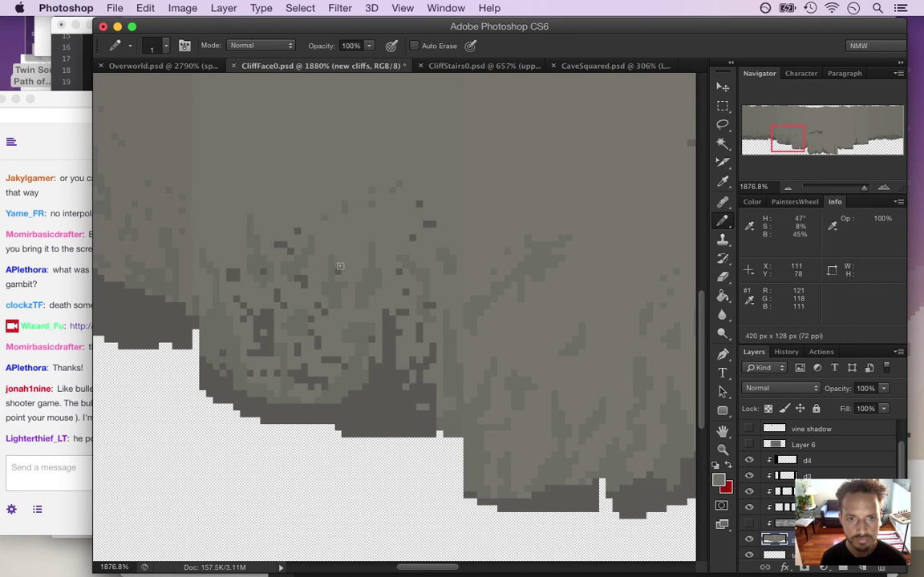
left_click(315, 242, "alt")
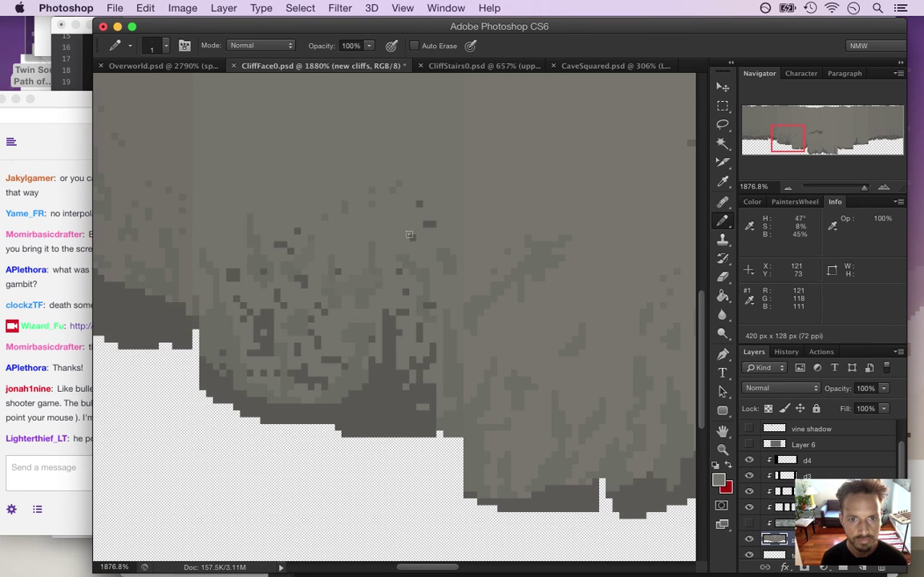
left_click(429, 224)
left_click(417, 207, "alt")
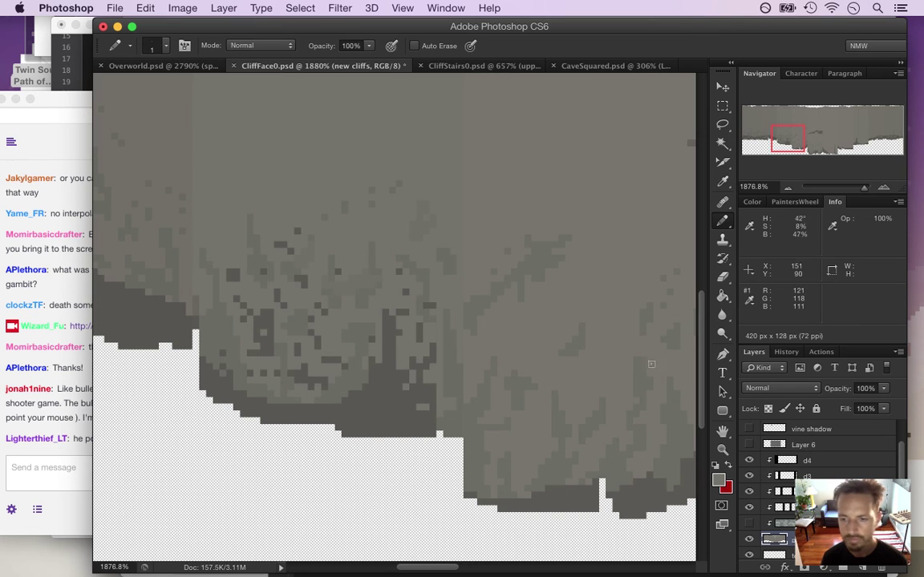
Step: Save the sprite with d4, d3 and the other clipped shading layers hidden, and thin the faint patch above the dark spike
left_click_drag(748, 460, 749, 507)
key("super+s")
left_click(396, 212, "alt")
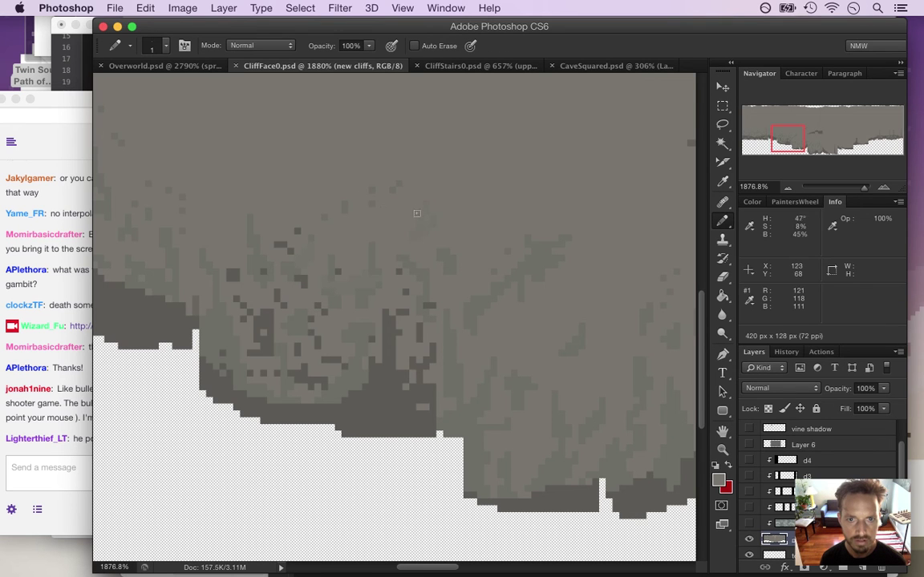
left_click(422, 233)
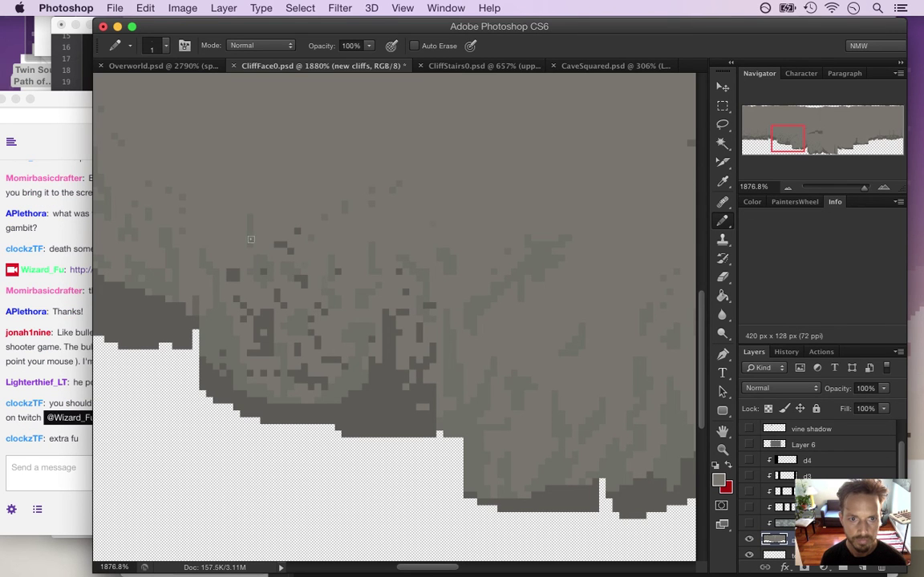
Step: Read the chat suggestion to spend a day a week playing indie games on Twitch, and return to CliffFace0.psd
left_click(83, 427)
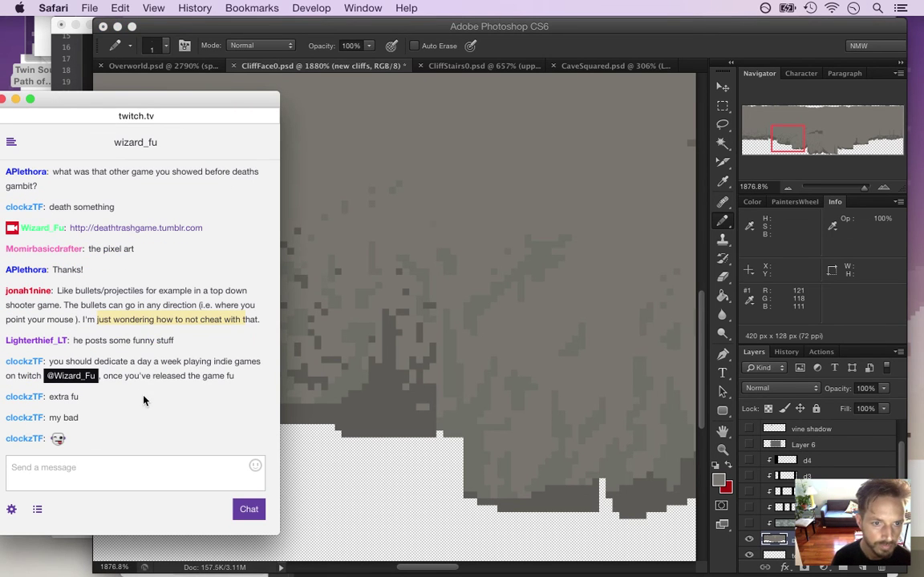
left_click_drag(5, 361, 173, 377)
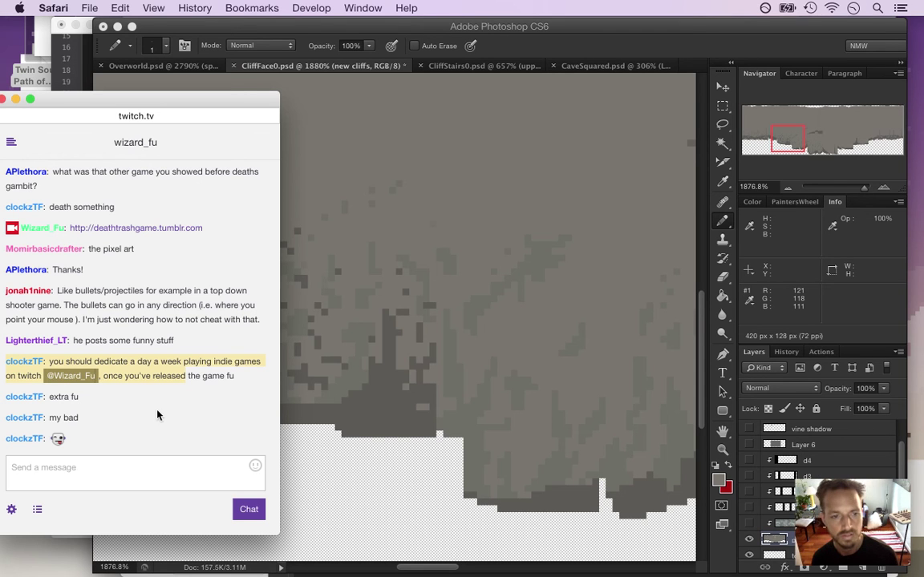
left_click_drag(59, 398, 81, 398)
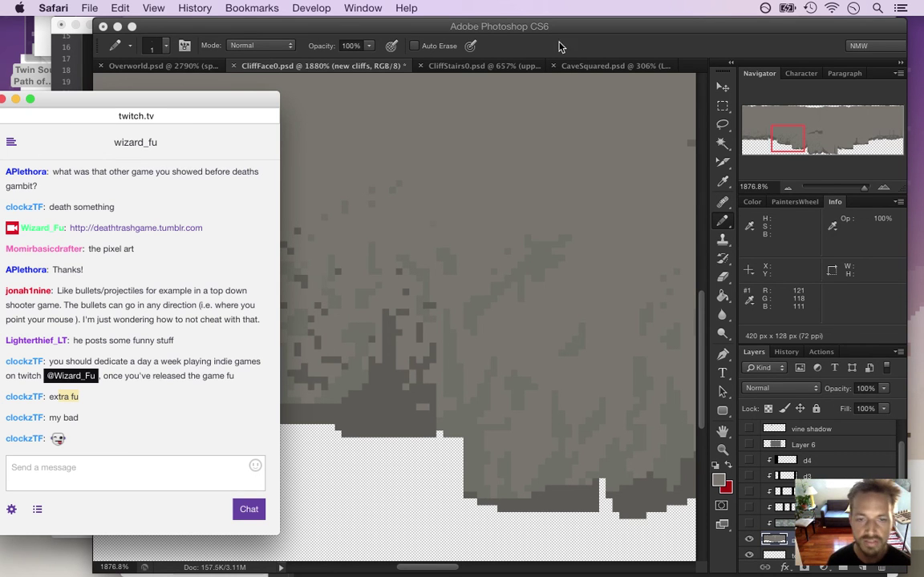
left_click(498, 44)
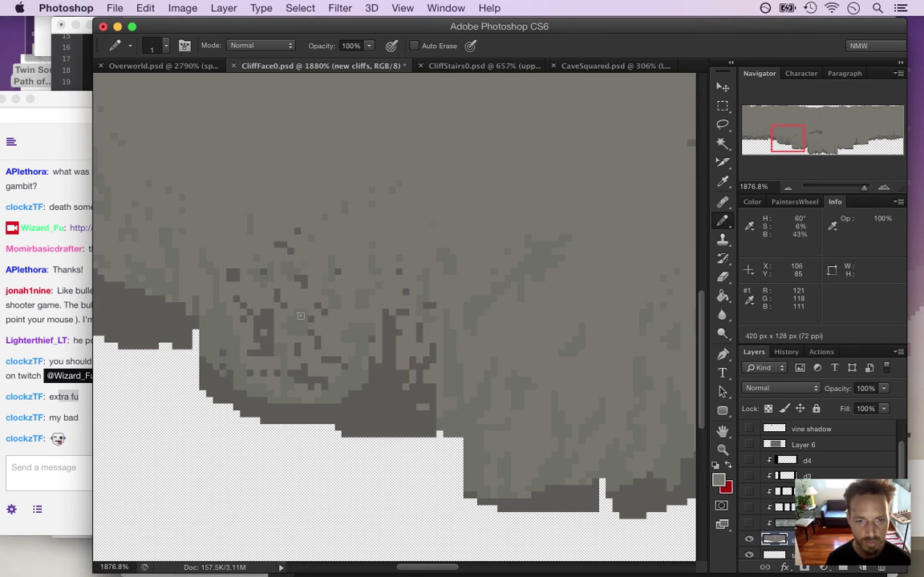
Step: Clean up stray dark pixels above the hollow in the left part of the cliff and save CliffFace0.psd
left_click_drag(421, 571, 402, 567)
scroll(398, 531, "right", 3)
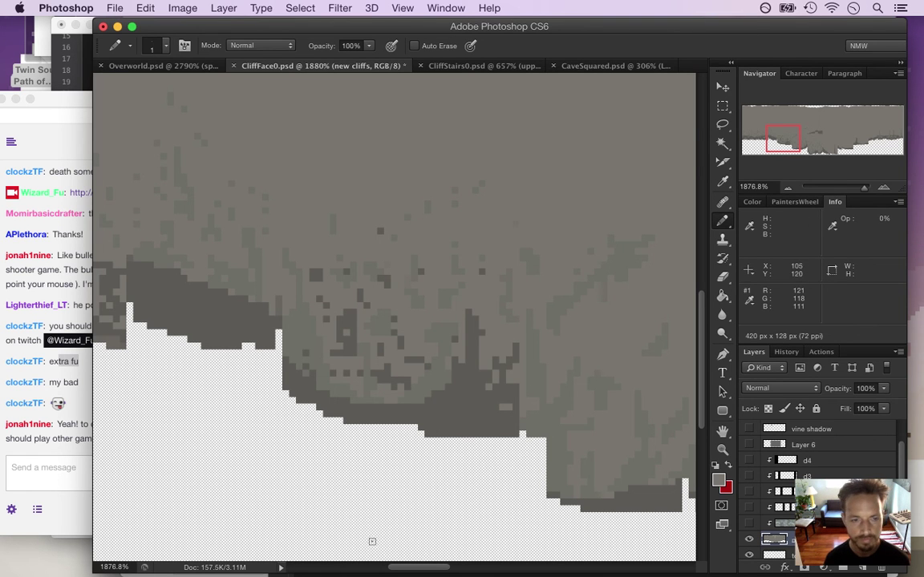
key("super+s")
Step: Read the chat message about playing other games to celebrate Songbringer's release, and return to the cliff's central ledge in Photoshop
left_click(68, 440)
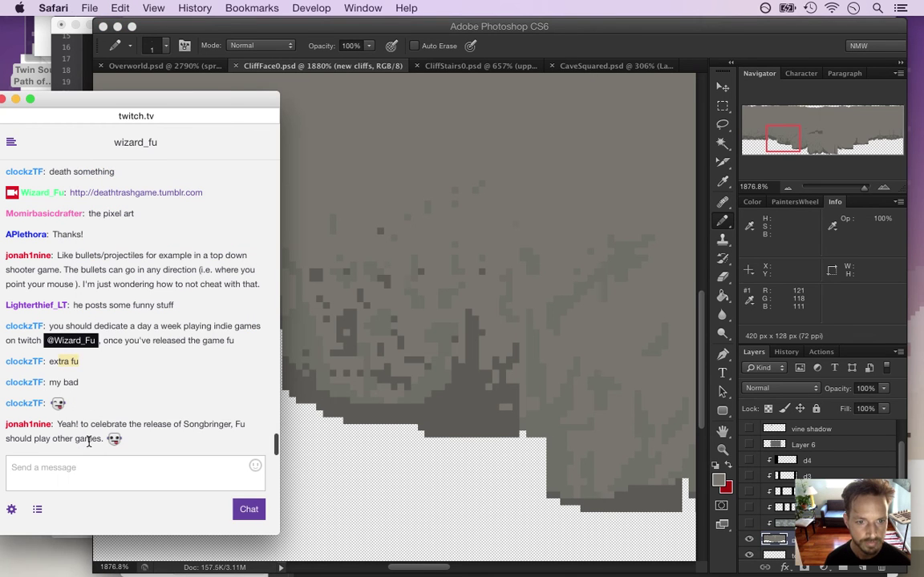
left_click_drag(56, 424, 112, 478)
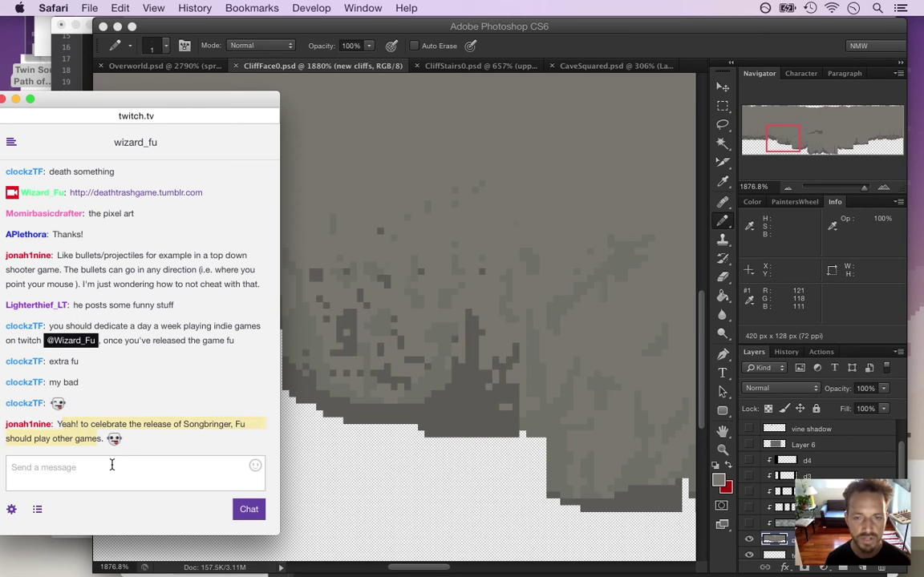
left_click(576, 52)
left_click_drag(409, 570, 486, 572)
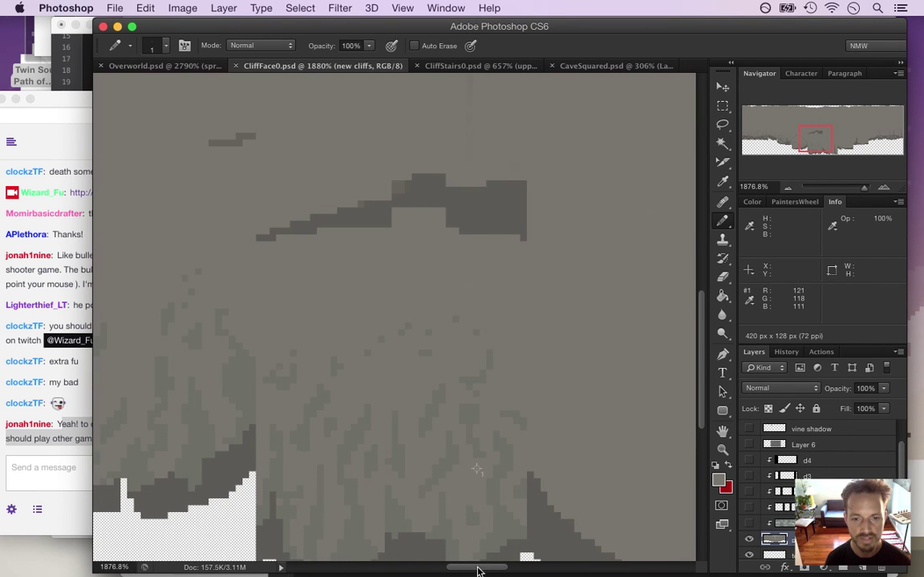
Step: Pencil small shading pixels into the cliff face below the central ledge and save CliffFace0.psd
scroll(635, 337, "down", 3)
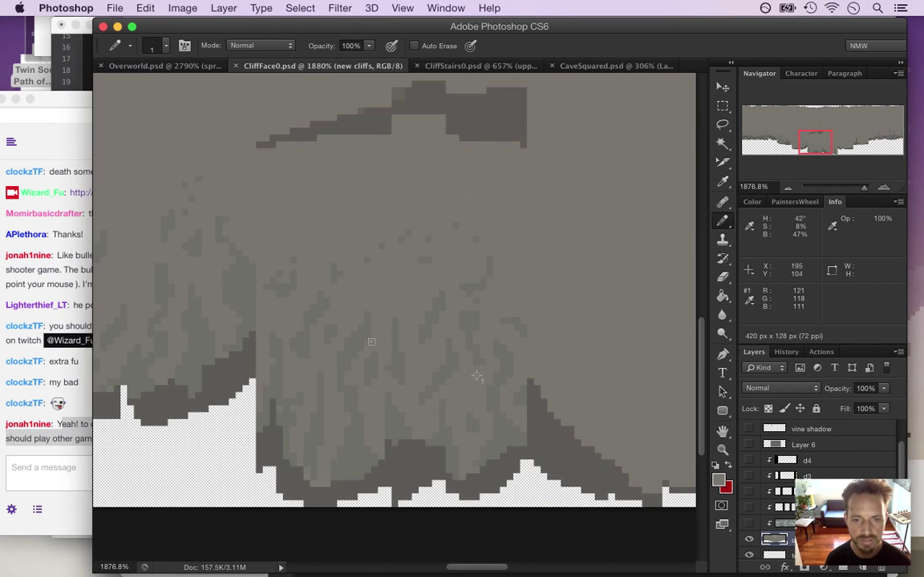
left_click(360, 292, "alt")
left_click(343, 361)
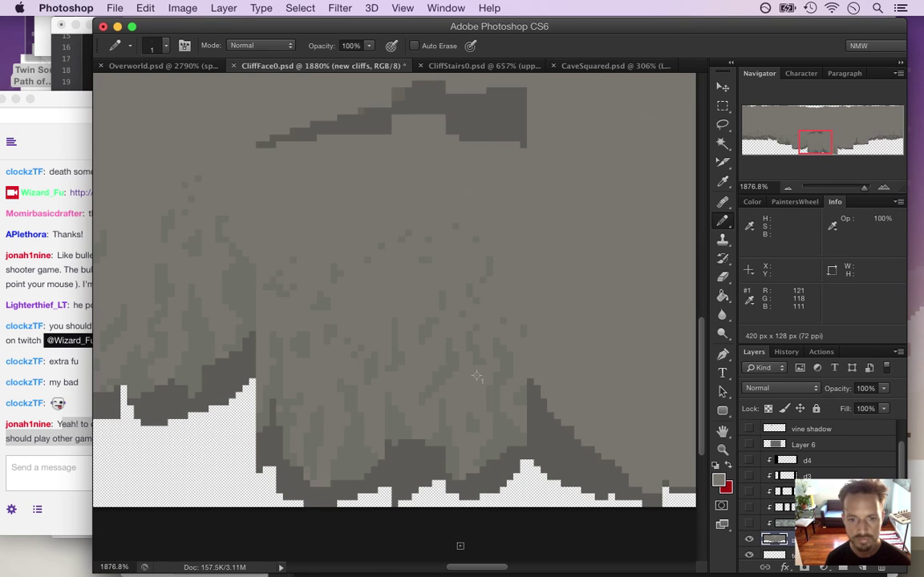
mouse_move(472, 567)
left_mouse_down()
mouse_move(488, 567)
mouse_move(483, 562)
left_mouse_up()
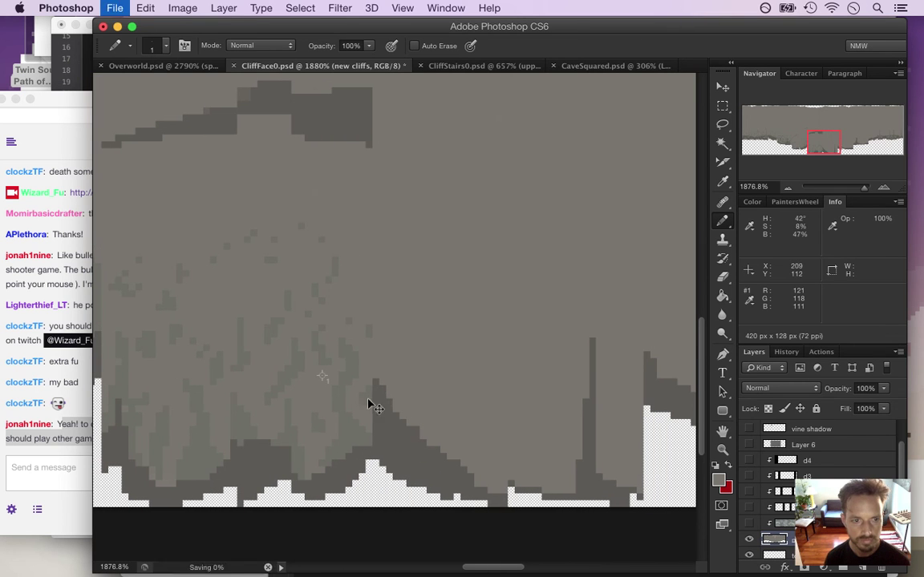
key("super+s")
Step: Outline a shadow patch above the sloping dark spike with the sampled green-gray and fill it using the Paint Bucket
left_click(350, 363, "alt")
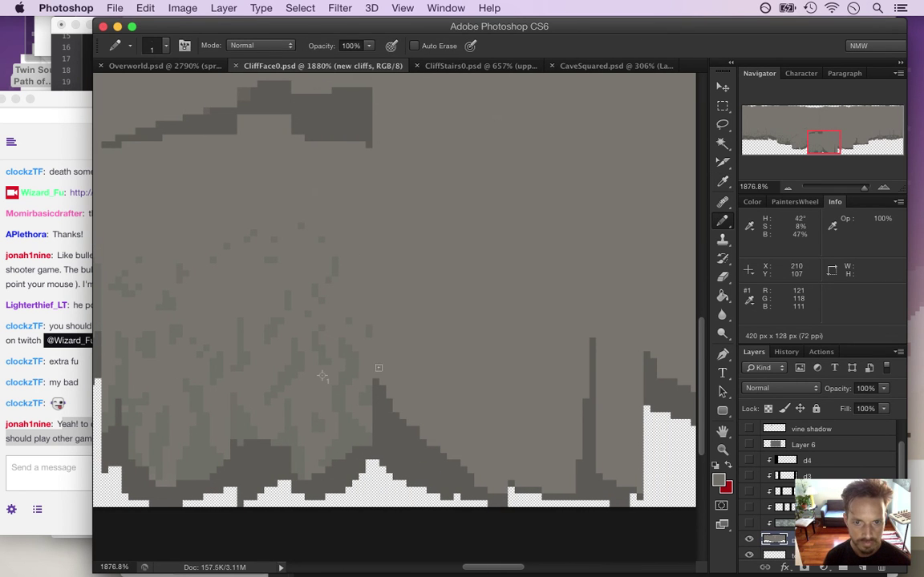
mouse_move(375, 371)
left_mouse_down()
mouse_move(400, 320)
mouse_move(429, 308)
left_mouse_up()
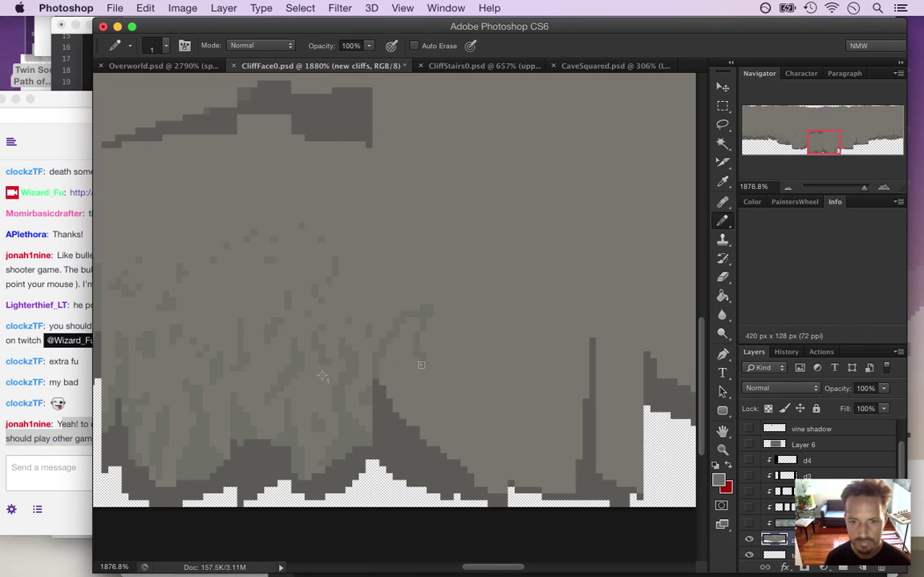
mouse_move(389, 362)
left_mouse_down()
mouse_move(411, 355)
mouse_move(419, 370)
mouse_move(469, 401)
left_mouse_up()
left_click_drag(463, 444, 471, 466)
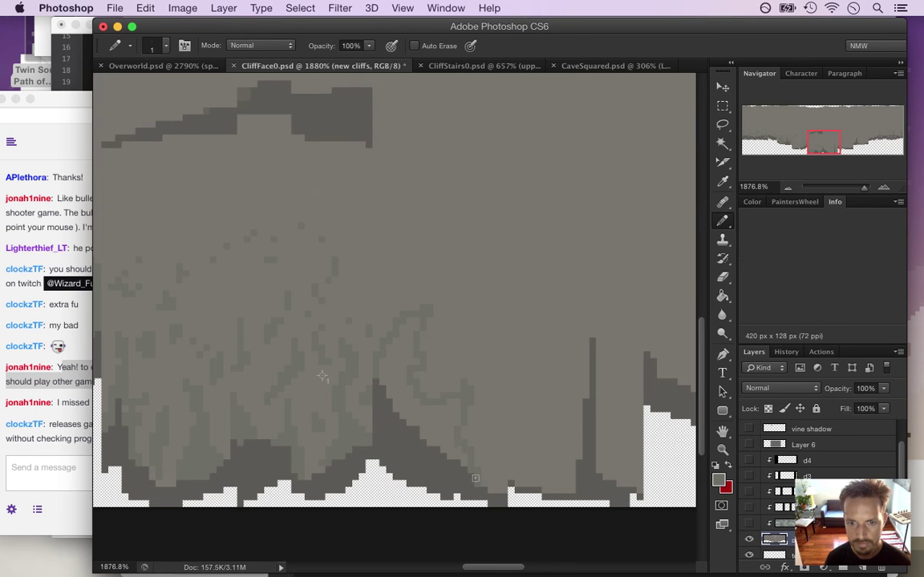
key("g")
left_click(385, 385)
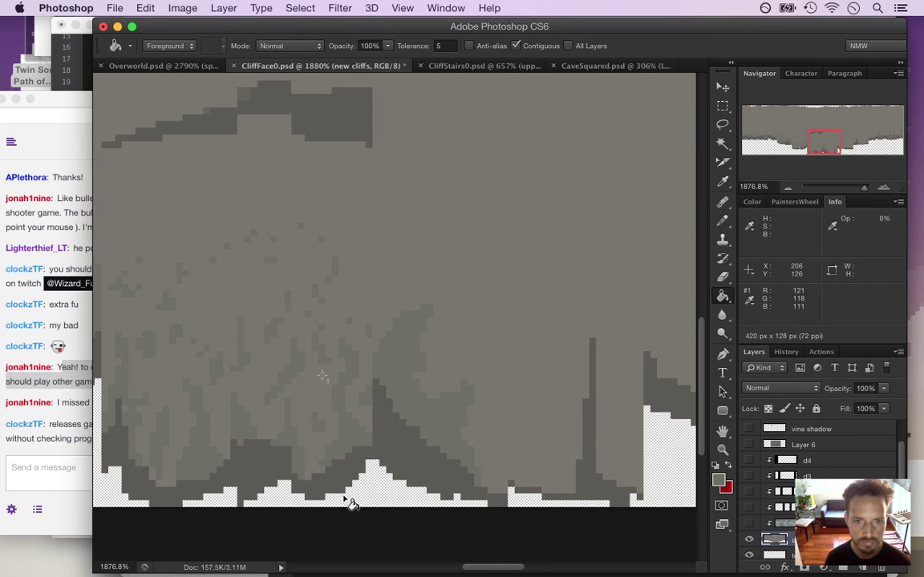
Step: Check the chat message about the missed stream and open the channel's YouTube video manager in a new Safari window
left_click(61, 470)
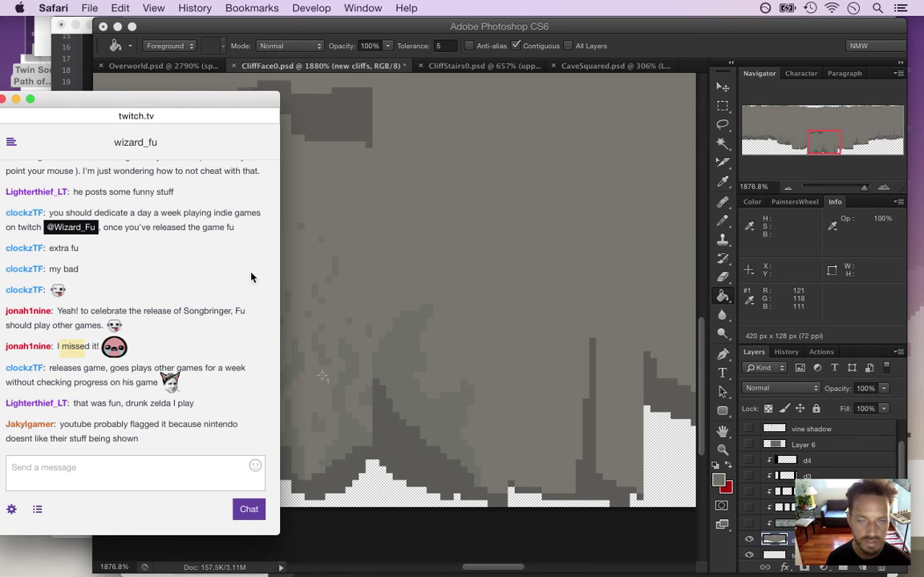
mouse_move(921, 117)
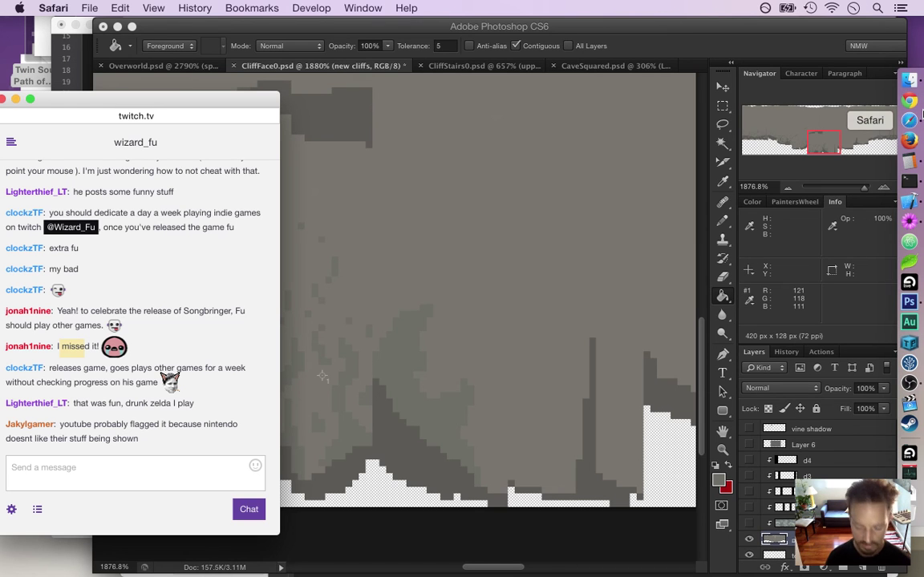
left_click(921, 117)
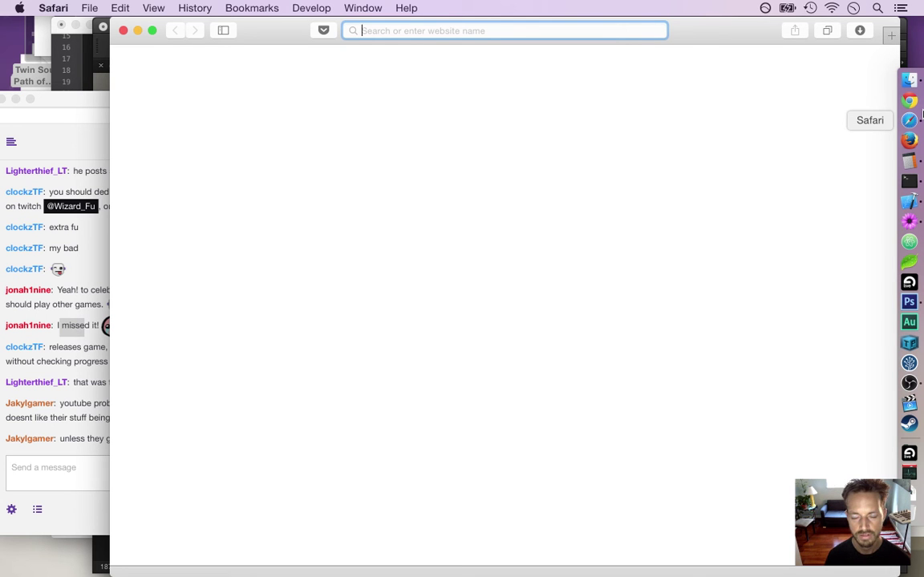
type("youtube.com")
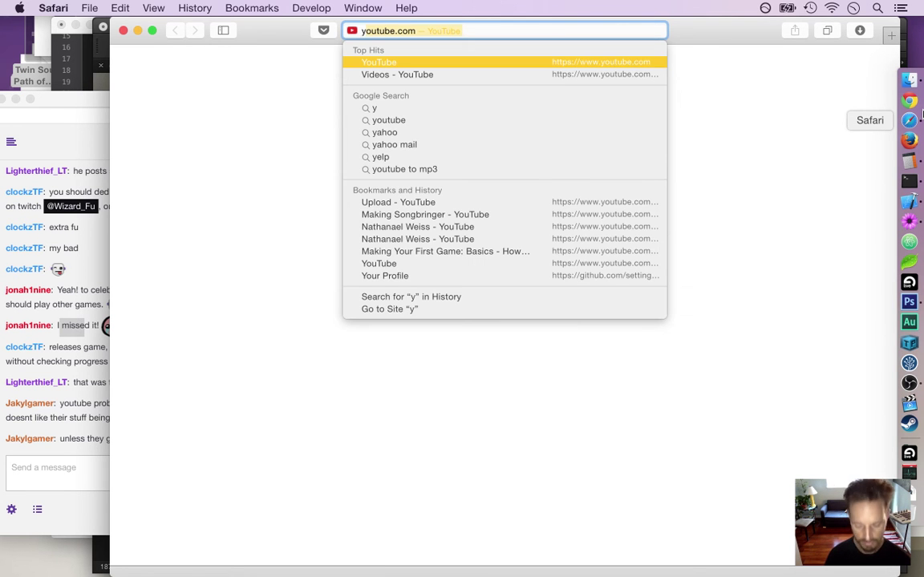
key("Right")
type("/my")
key("Return")
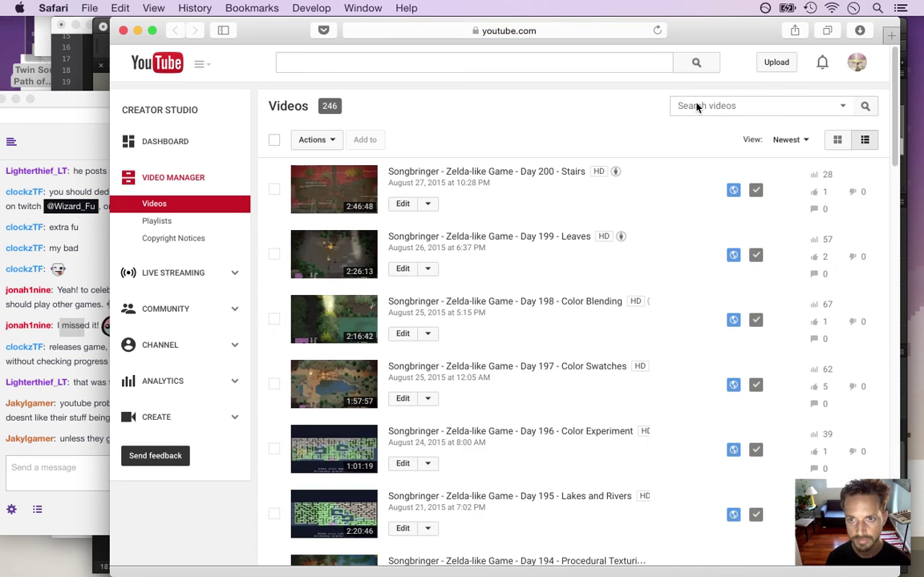
Step: Search the channel's videos for "kickstarter" and open the settings of the Day 128 - Kickstarter Celebration video
left_click(698, 108)
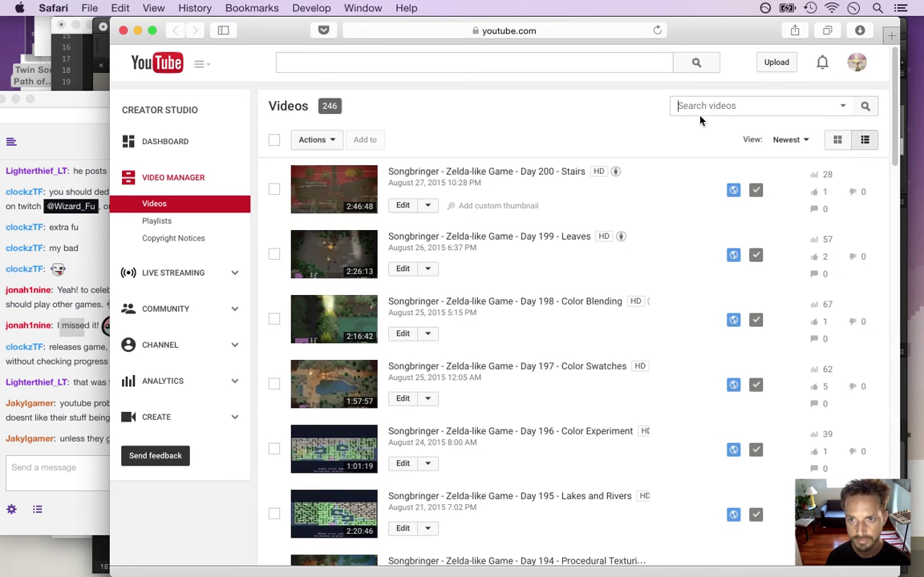
type("kickstarter")
key("Return")
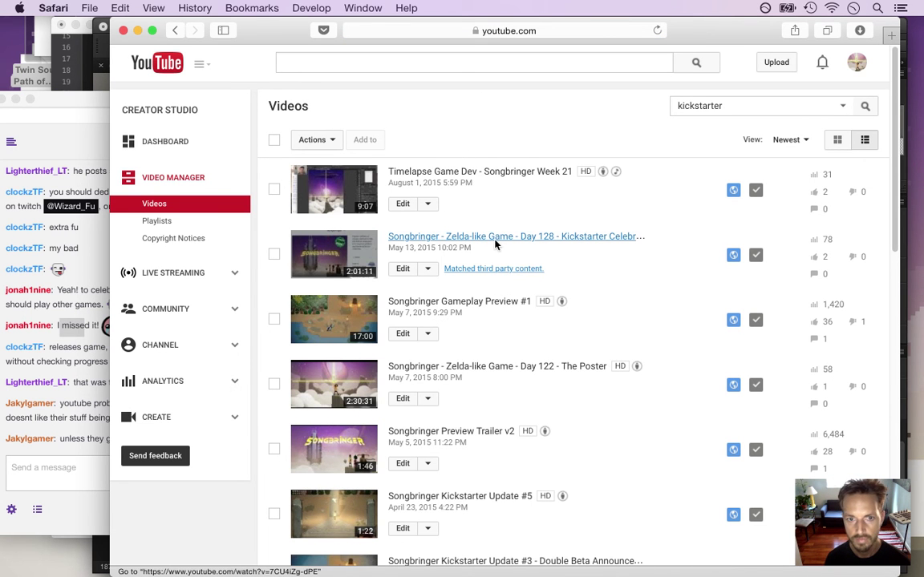
left_click(405, 270)
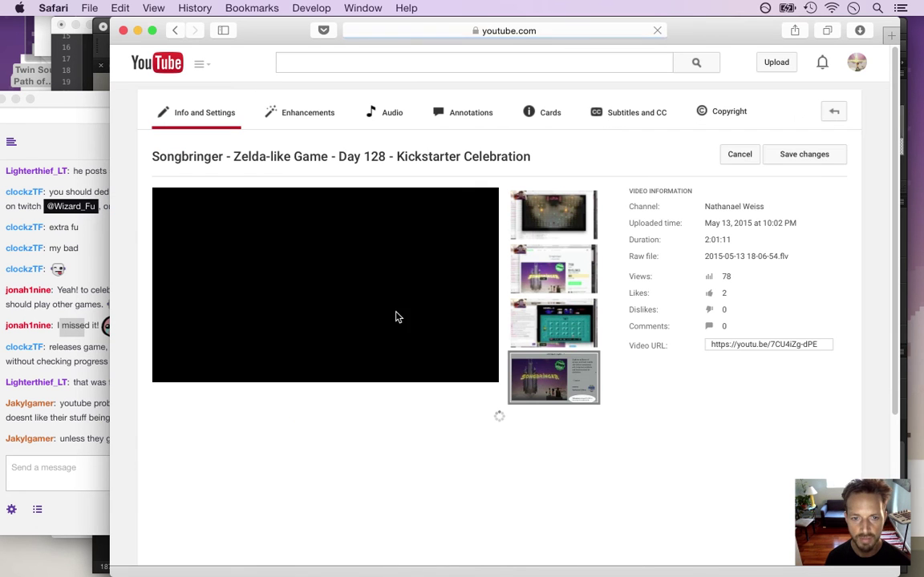
left_click(774, 345)
key("super+c")
left_click(76, 473)
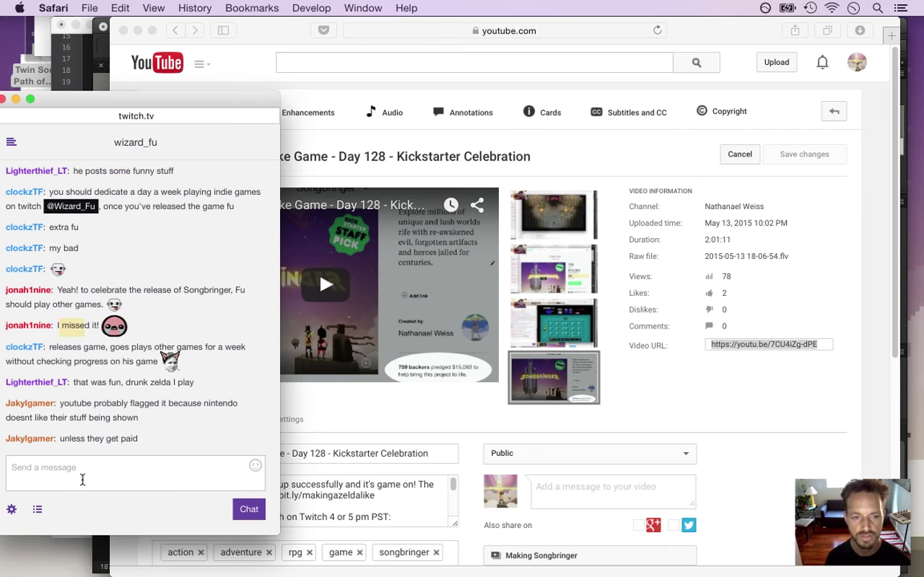
key("super+v")
key("Return")
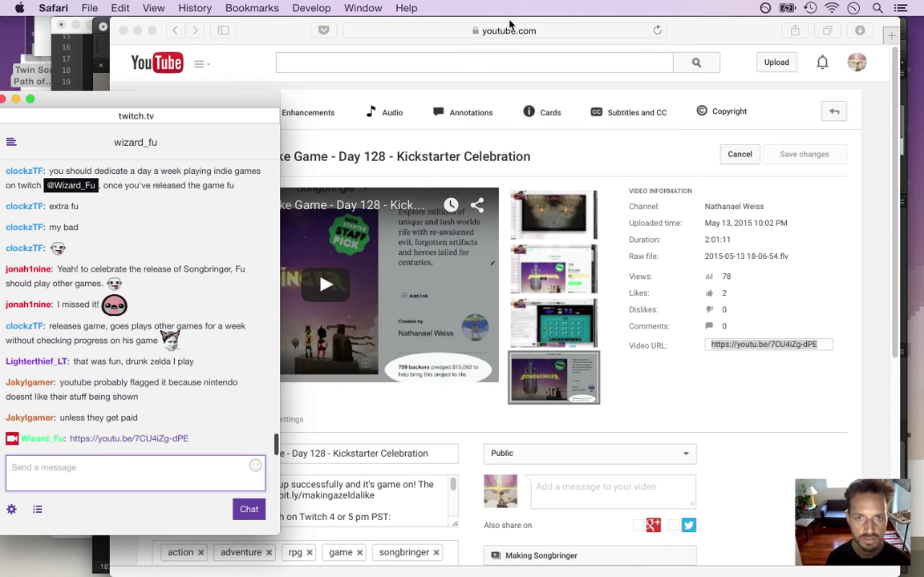
Step: Close the YouTube window and read the chat messages about drunk Zelda and YouTube flagging Nintendo content
left_click(631, 29)
key("ctrl+Right")
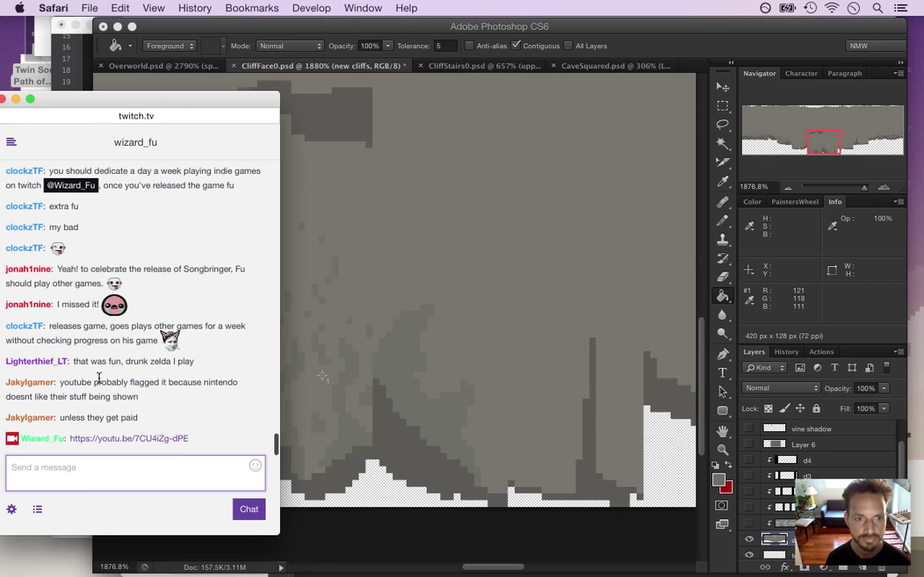
left_click_drag(58, 327, 184, 361)
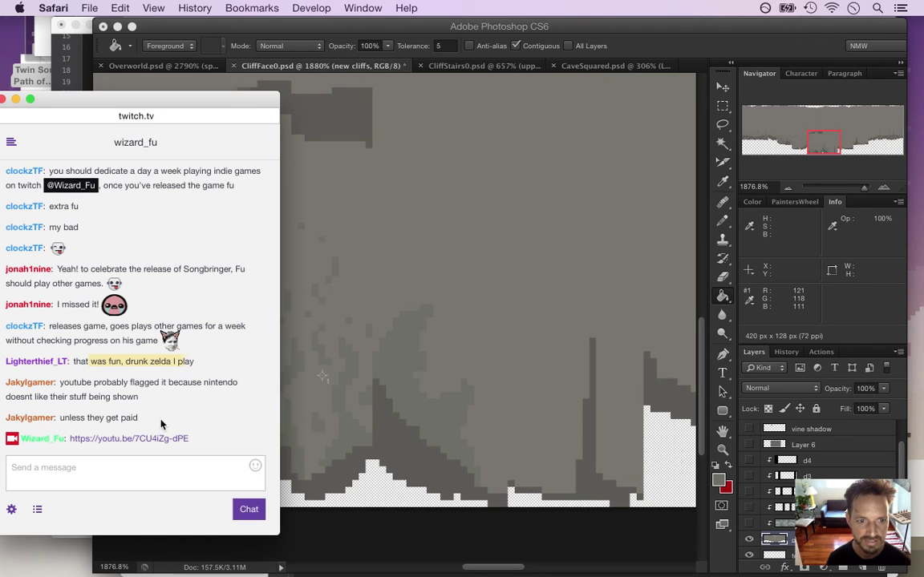
left_click_drag(70, 384, 134, 405)
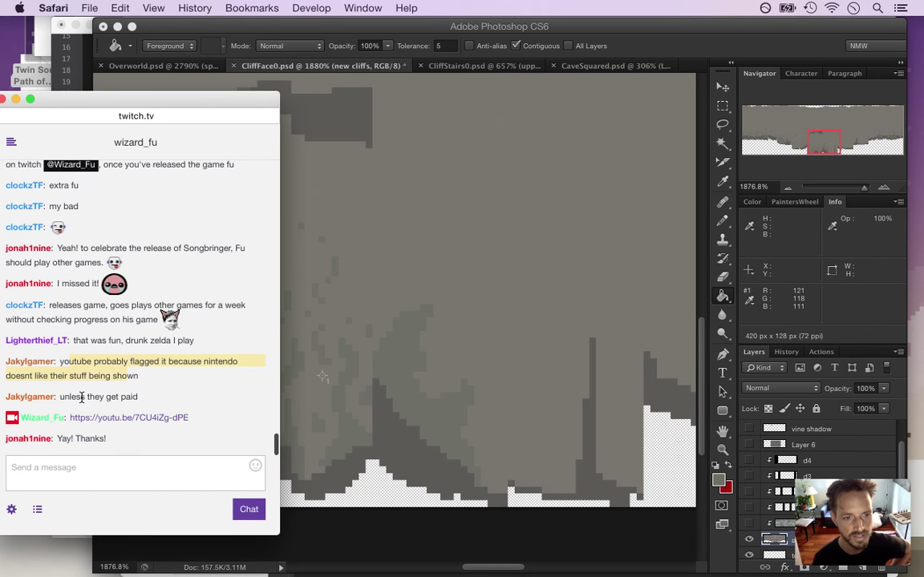
Step: Return to CliffFace0.psd and pencil mottled shading flecks between the filled shadow patch and the thin dark spike
left_click(655, 52)
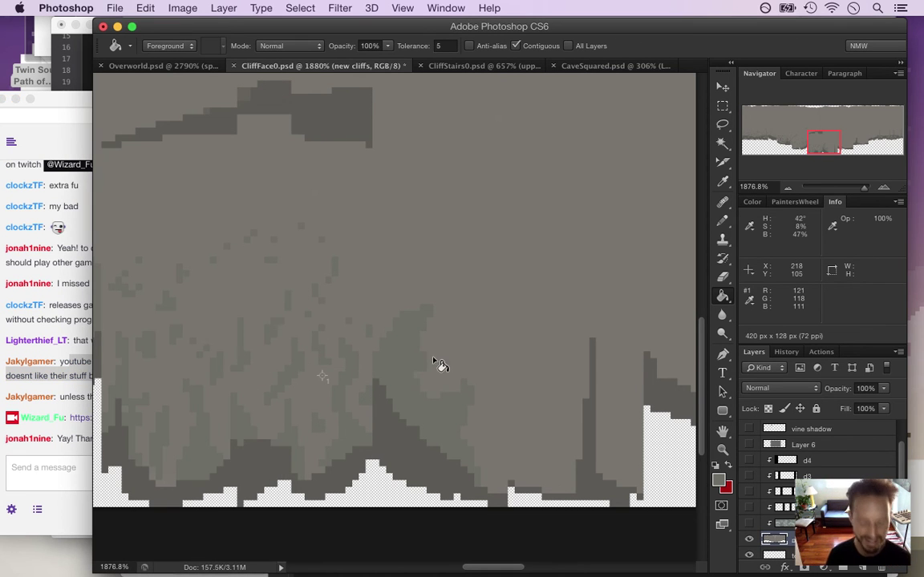
key("b")
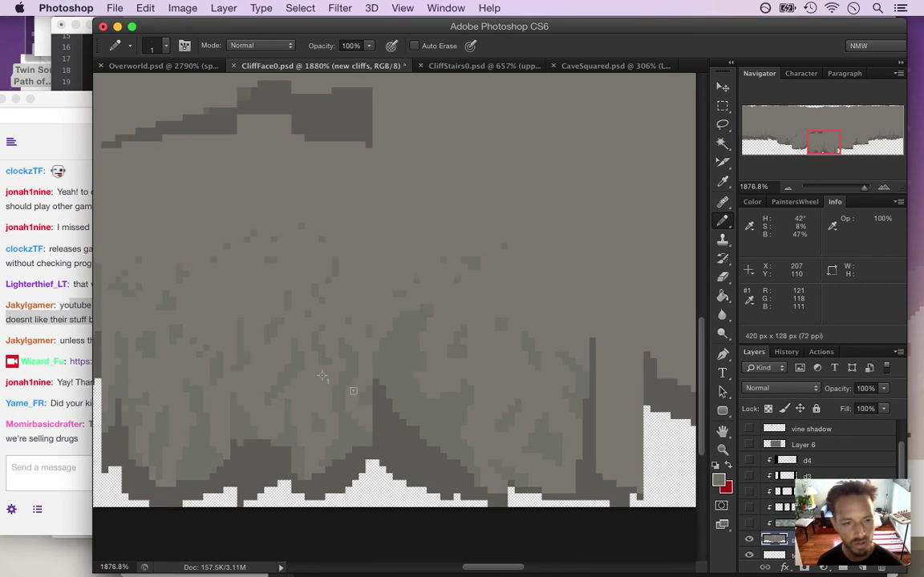
Step: Read the chat question asking whether the Kickstarter worked
left_click(63, 401)
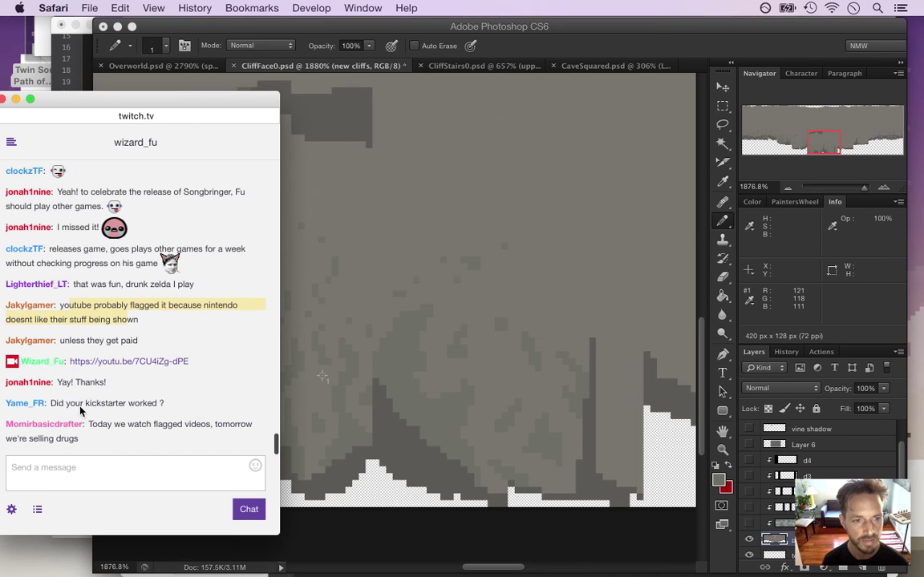
left_click_drag(65, 404, 156, 411)
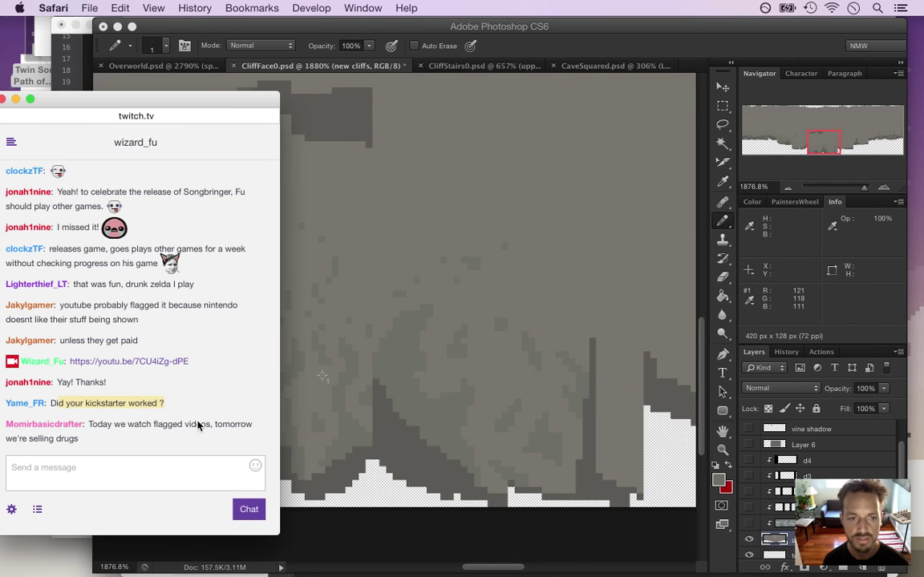
left_click(98, 406)
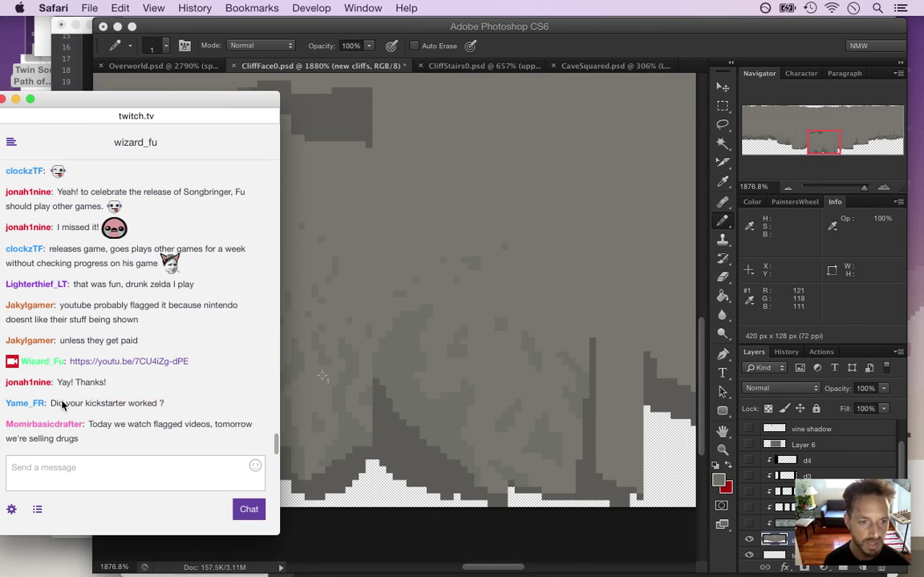
left_click_drag(63, 404, 160, 410)
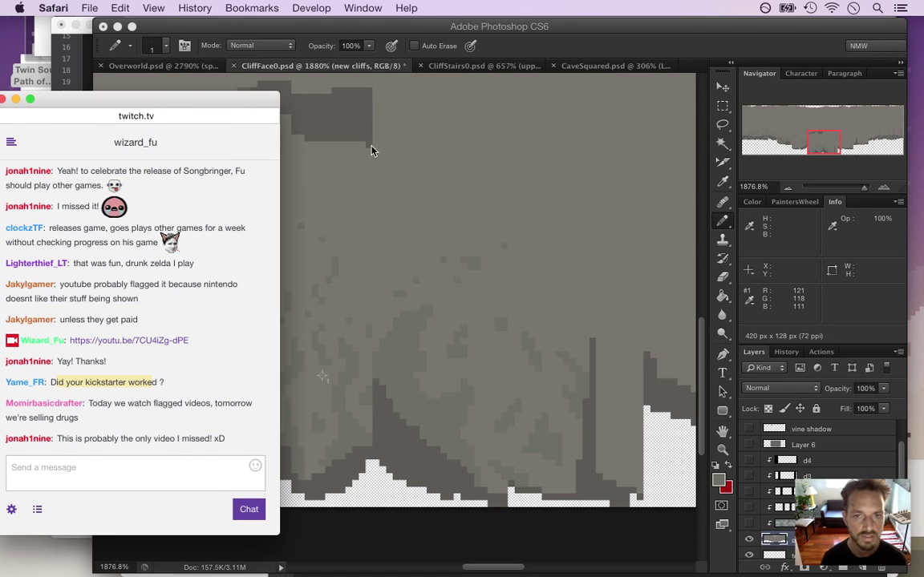
Step: Return to Photoshop, pencil shading around the thin dark spike, and start strokes above the neighboring ledge
left_click(626, 39)
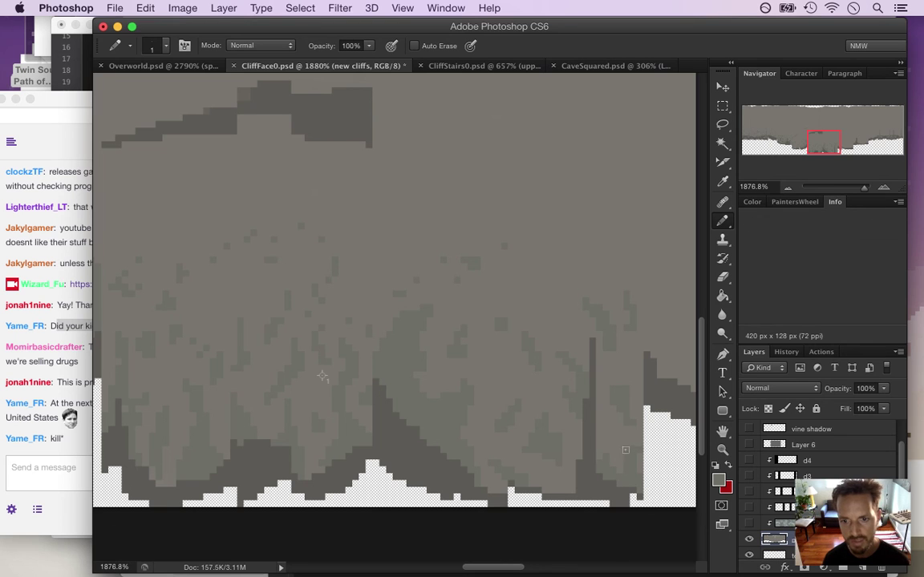
left_click_drag(499, 566, 531, 566)
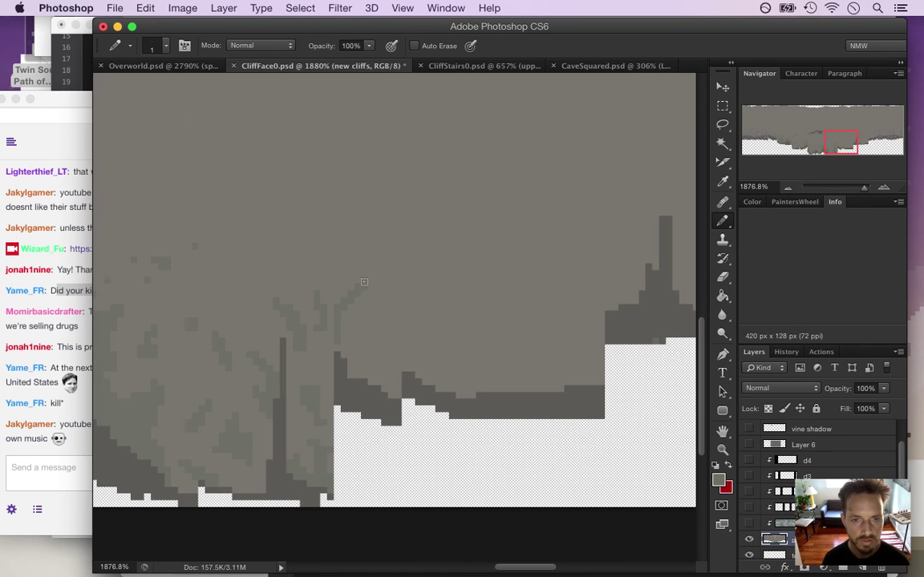
Step: Read the chat messages about flagged videos, a person playing his own music, and the "Ok good job" reply
left_click(62, 416)
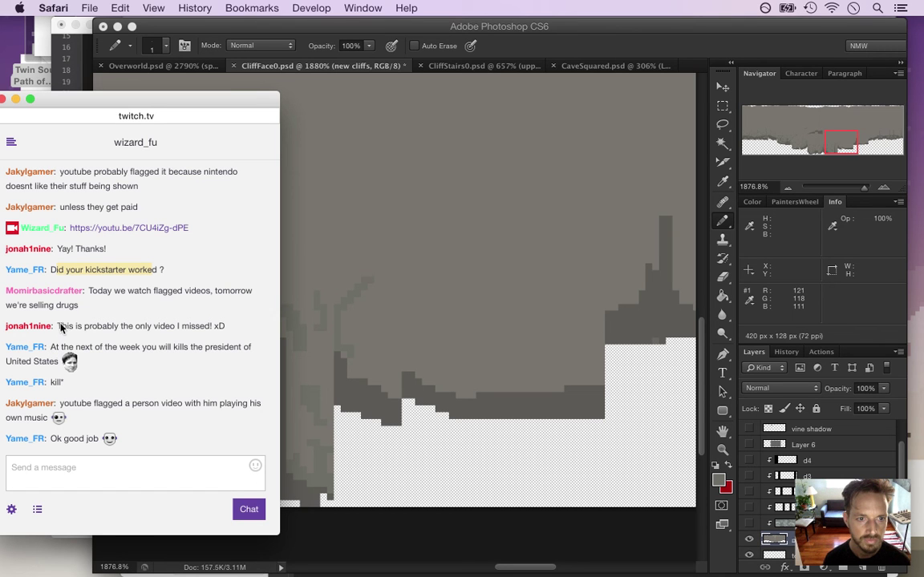
triple_click(93, 291)
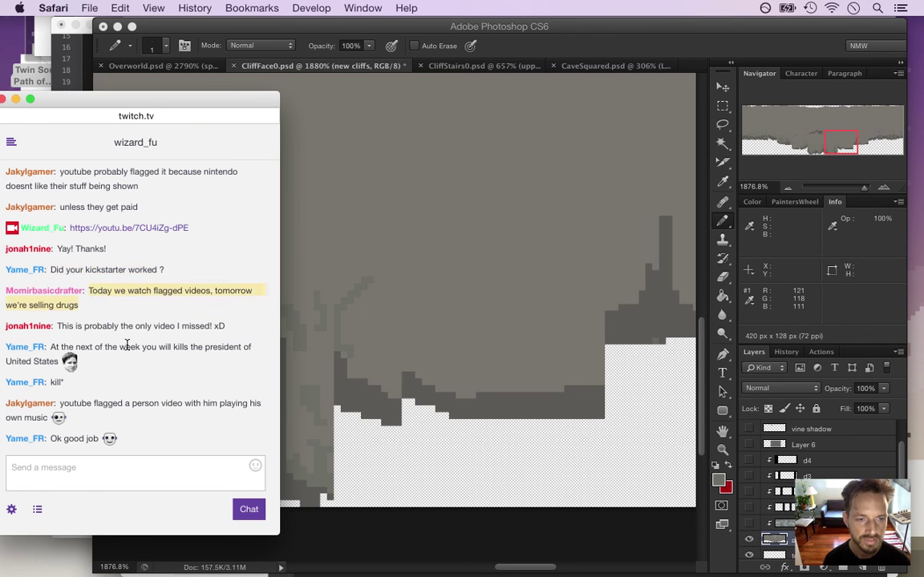
left_click_drag(111, 350, 144, 369)
left_click(245, 406)
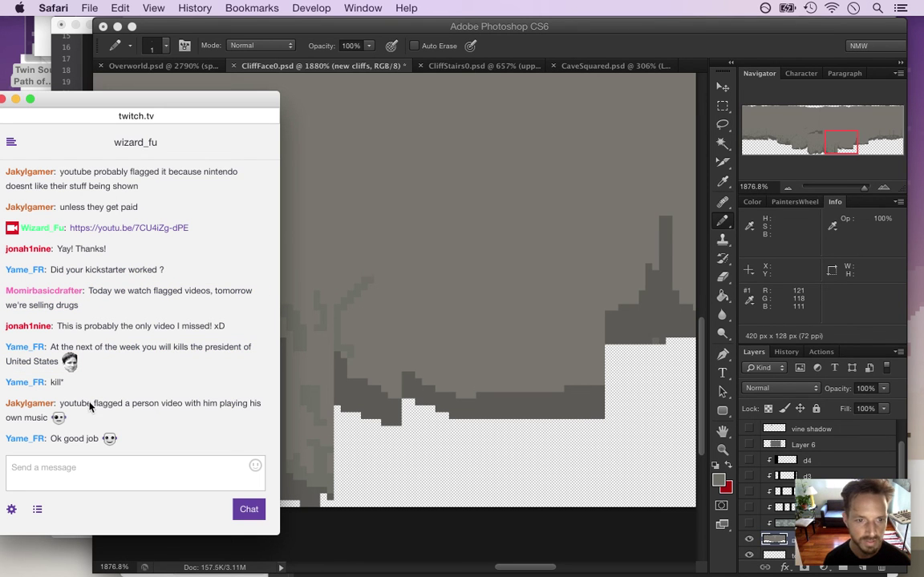
left_click_drag(88, 408, 109, 415)
scroll(128, 487, "down", 2)
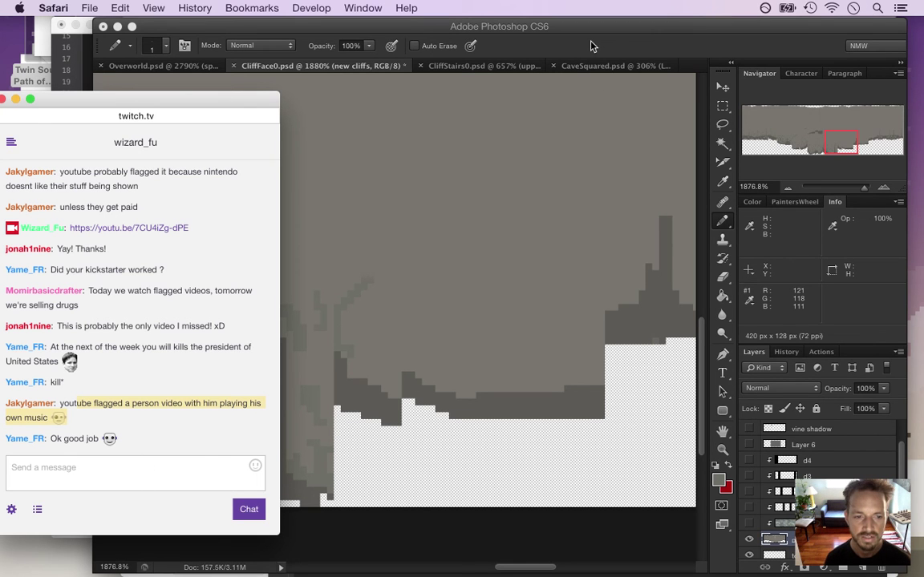
left_click_drag(51, 439, 72, 441)
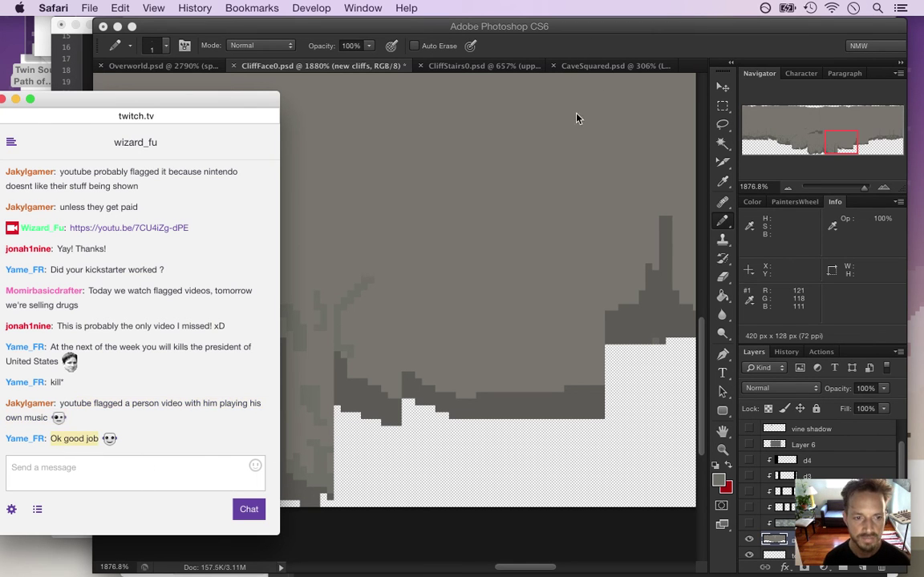
Step: Return to CliffFace0.psd and pencil jagged shading and scattered flecks above the low ledge, up to the next cliff step
left_click(604, 46)
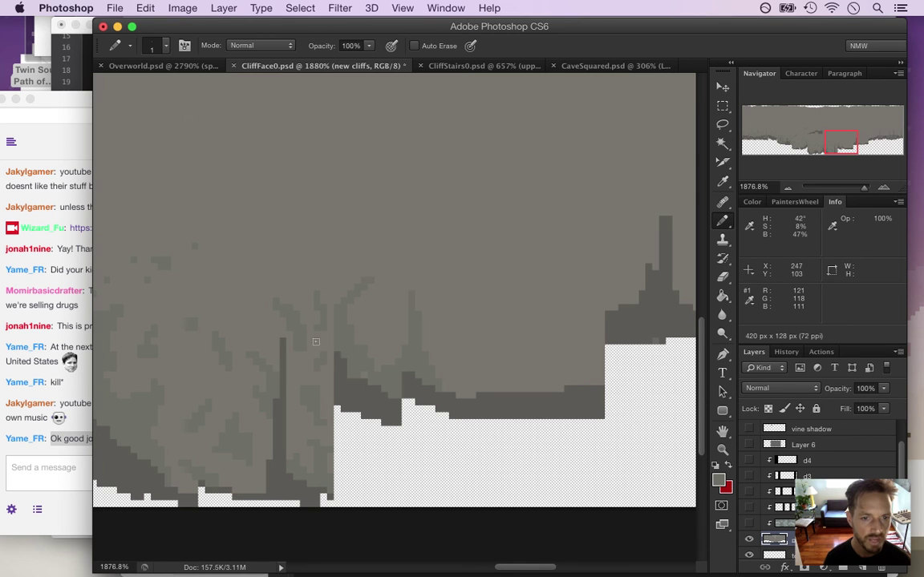
scroll(465, 515, "right", 3)
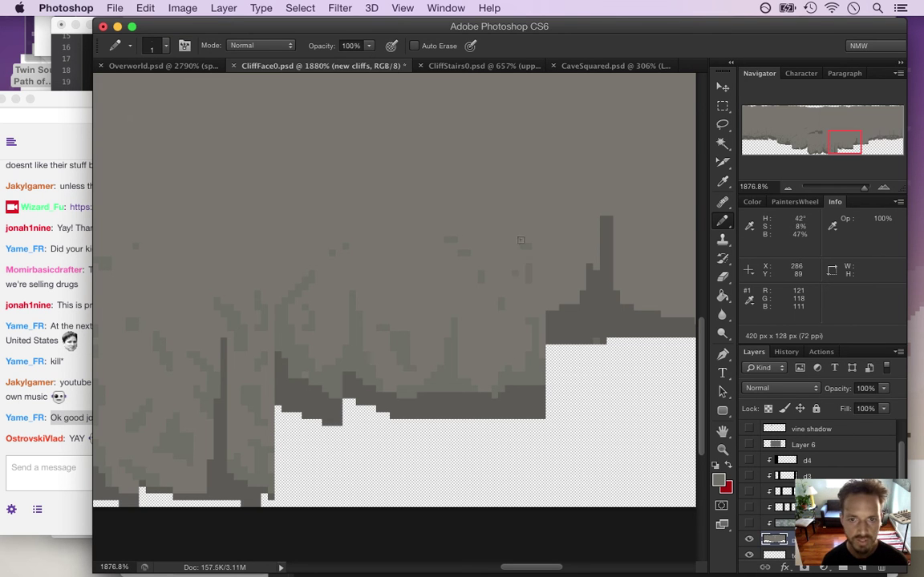
Step: Pencil grey-green texture streaks on the cliff face above the ledge left of the dark spike, and check the Twitch chat
left_click_drag(524, 273, 525, 289)
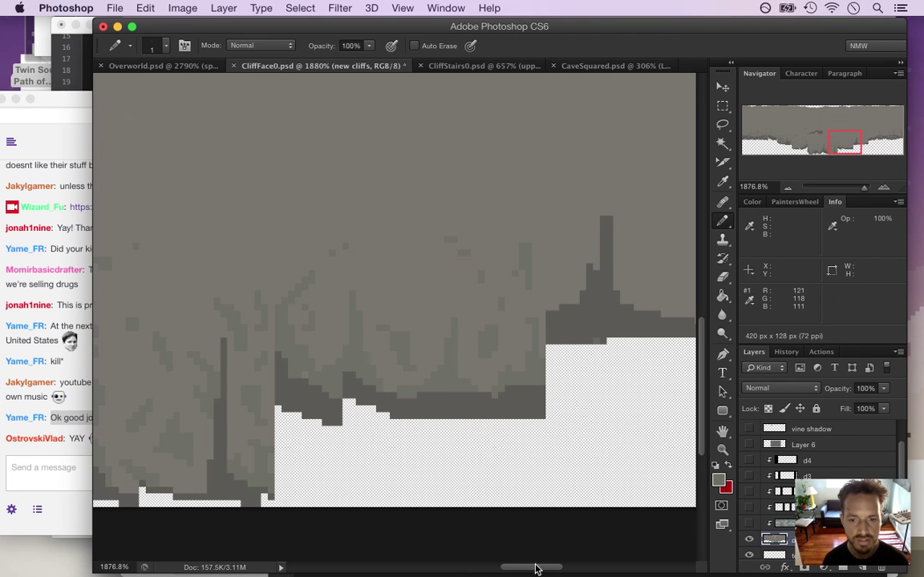
scroll(485, 509, "right", 3)
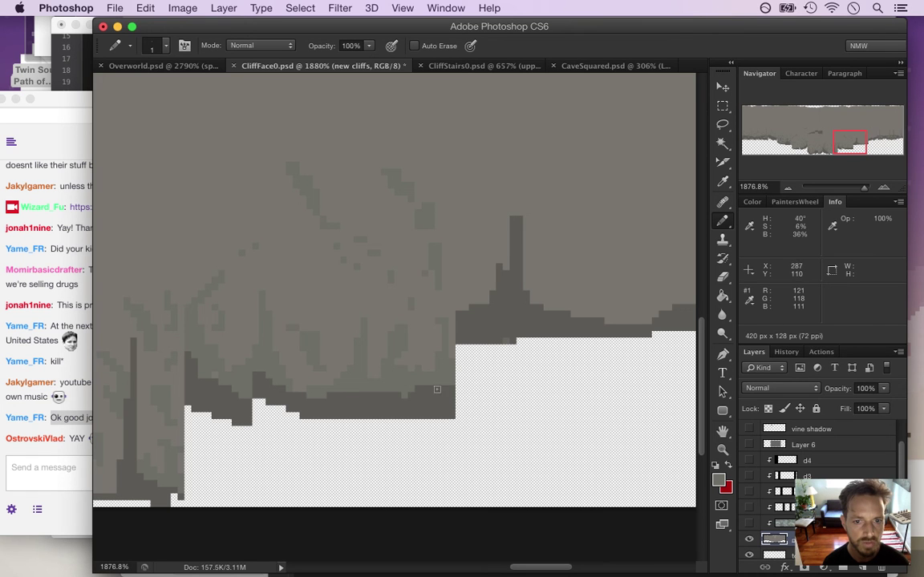
left_click(62, 458)
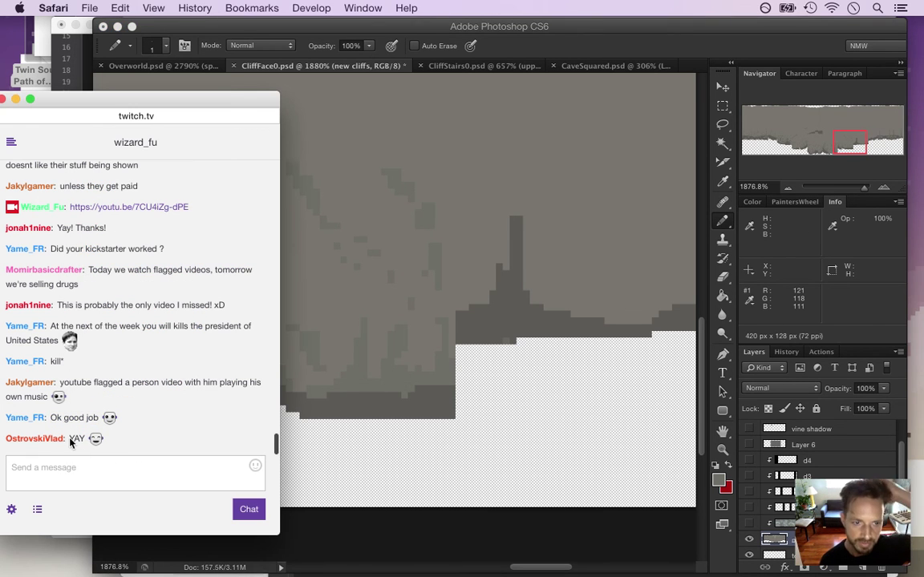
left_click(625, 40)
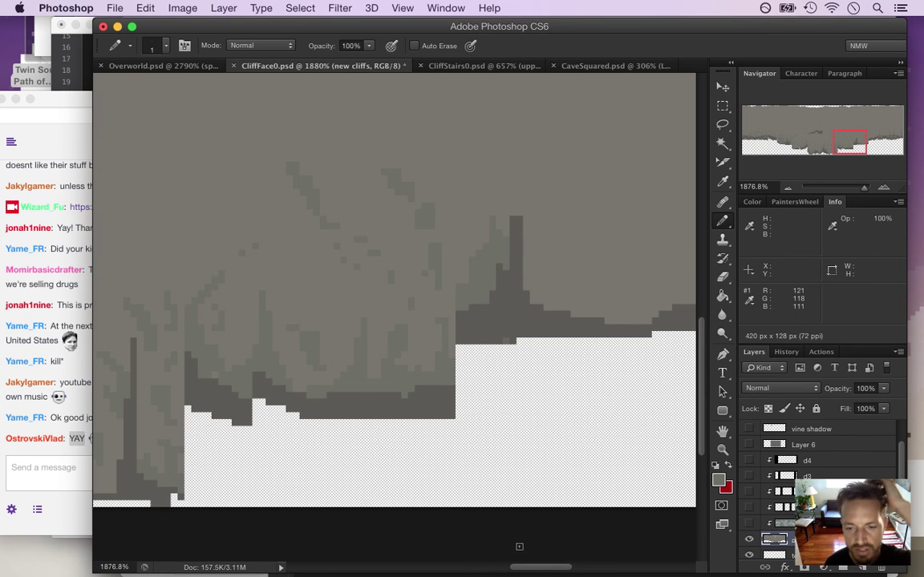
Step: Pencil grey-green texture streaks around the dark spike and above the next stepped ledge to its right
left_click_drag(543, 567, 572, 567)
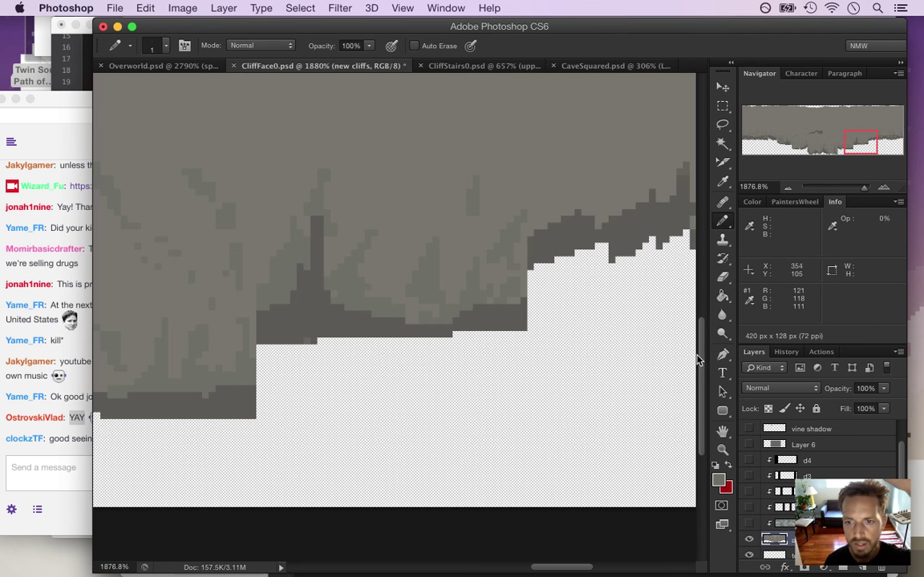
scroll(699, 341, "up", 4)
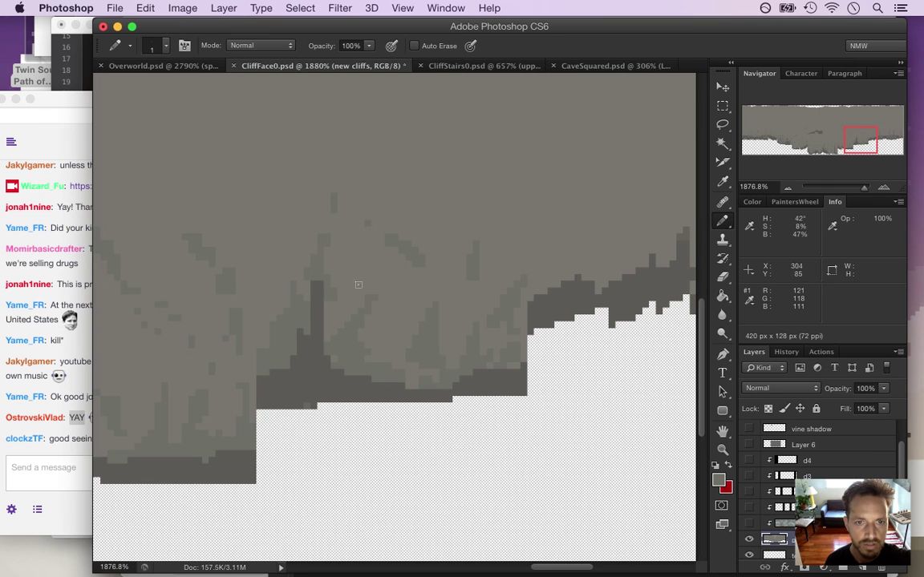
left_click_drag(561, 568, 584, 568)
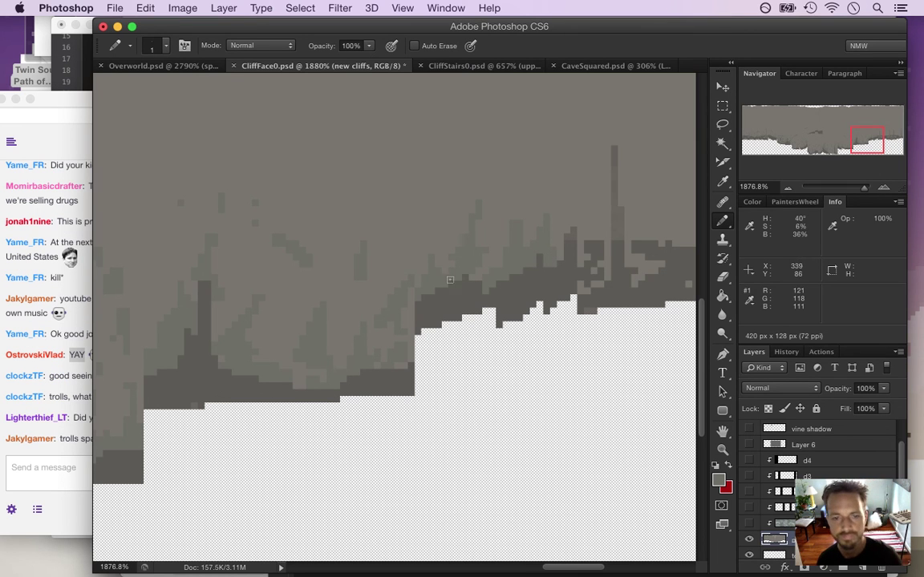
Step: Switch to the Twitch chat in Safari, read the viewers' comments about trolls, highlighting them, and return to Photoshop
left_click(88, 418)
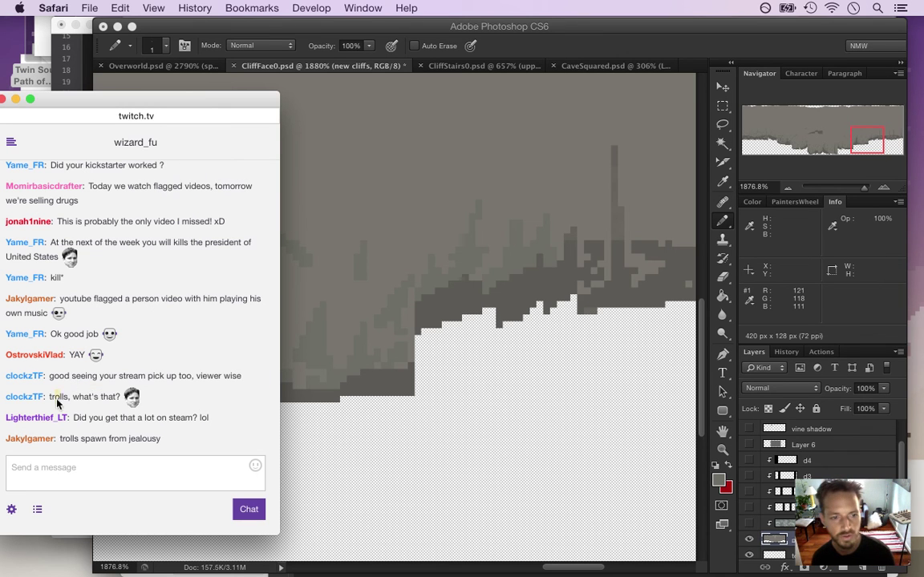
left_click_drag(83, 393, 121, 396)
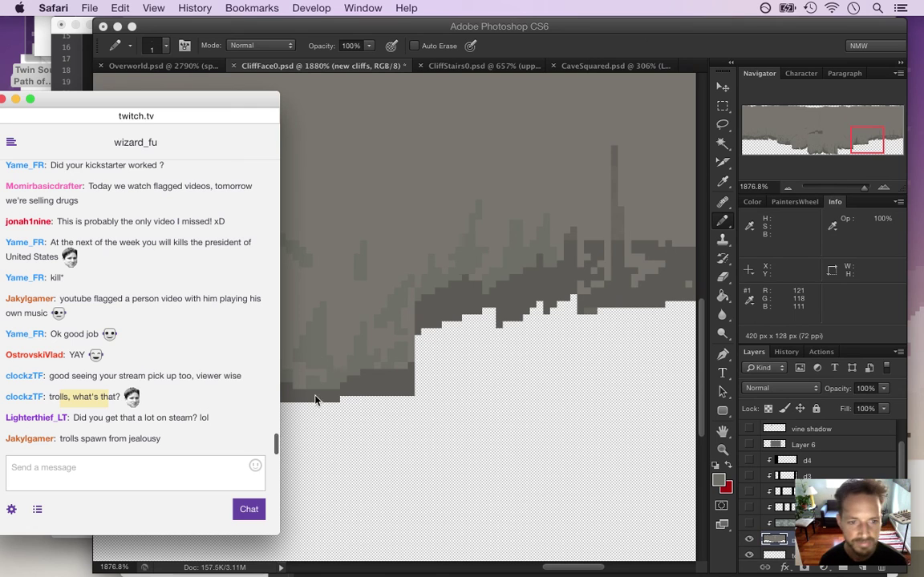
left_click_drag(89, 418, 210, 418)
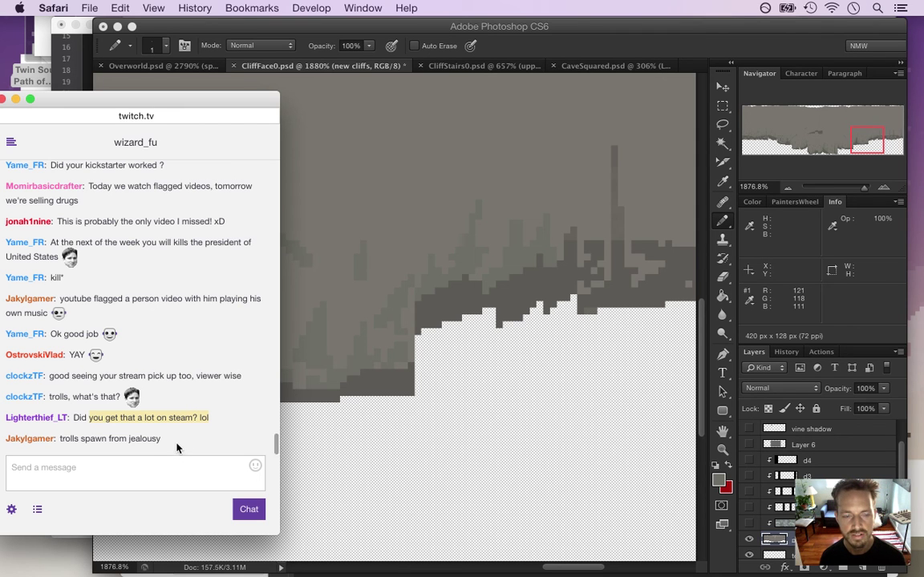
left_click(111, 438)
left_click_drag(135, 439, 164, 441)
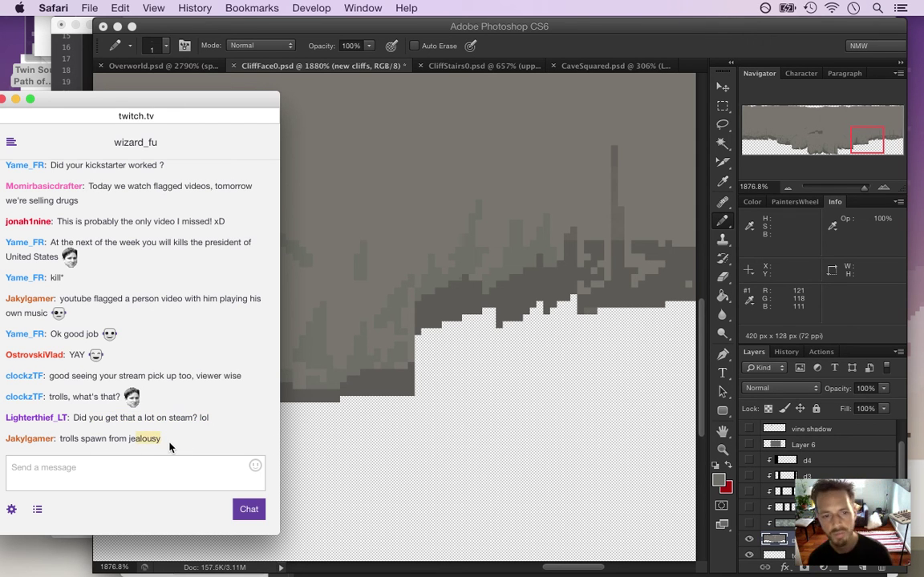
left_click(663, 66)
Step: Pencil diagonal texture streaks and scattered marks on the cliff face above the sloping ledge and around the first thin spike
scroll(701, 355, "up", 1)
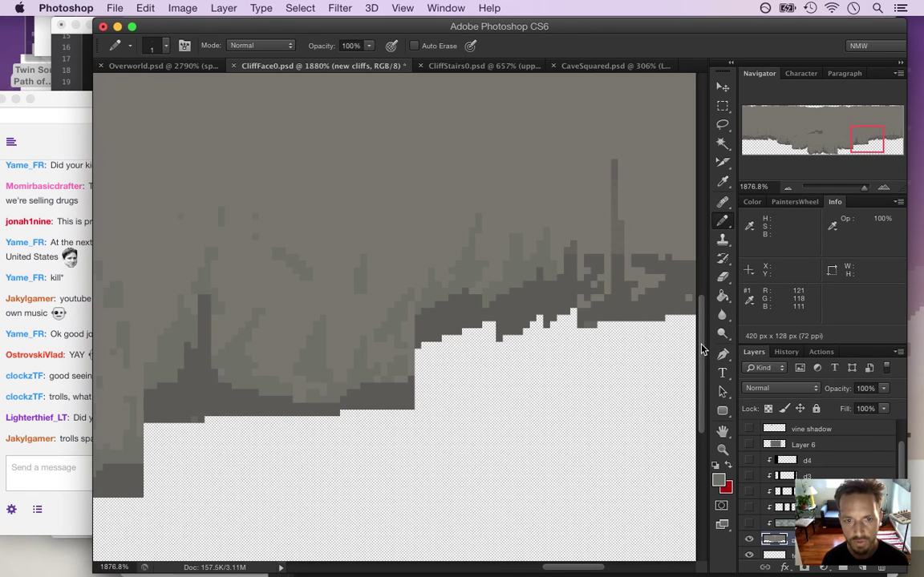
scroll(701, 355, "up", 6)
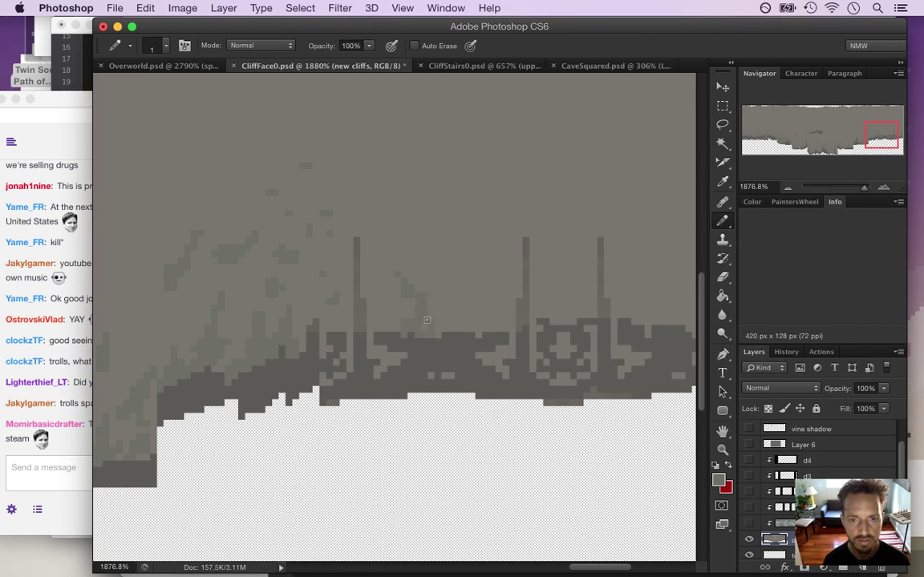
Step: Read the chat comments about awful Steam games and competitive online games in Safari, and return to Photoshop
left_click(80, 440)
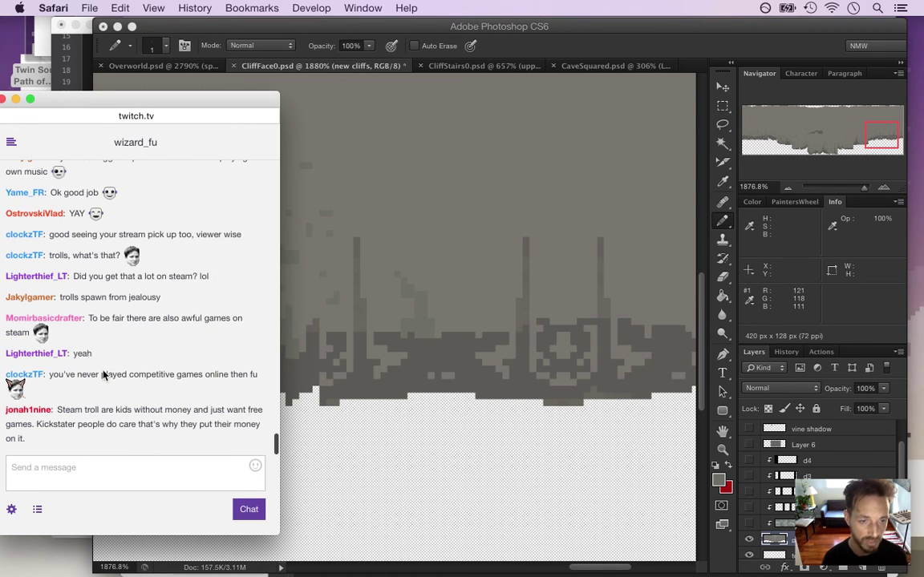
triple_click(100, 319)
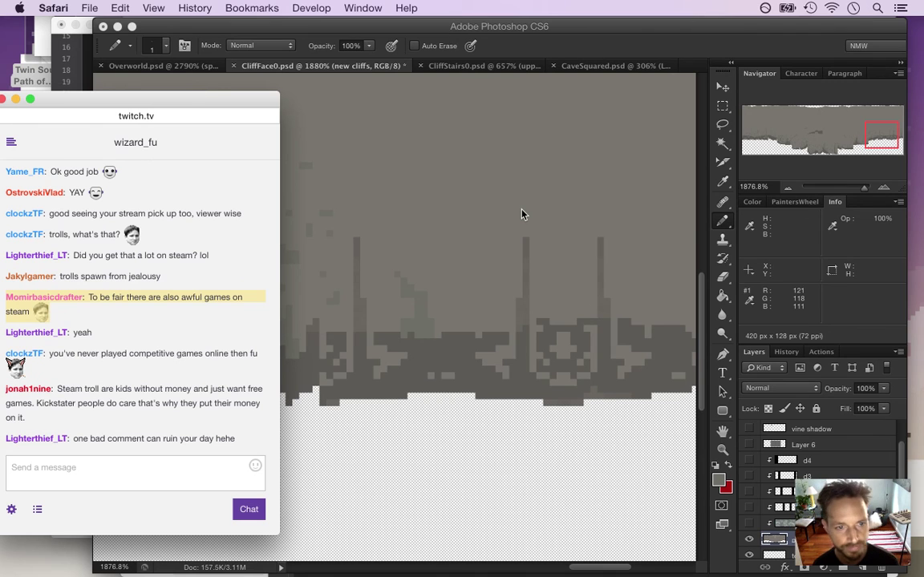
left_click_drag(66, 354, 200, 354)
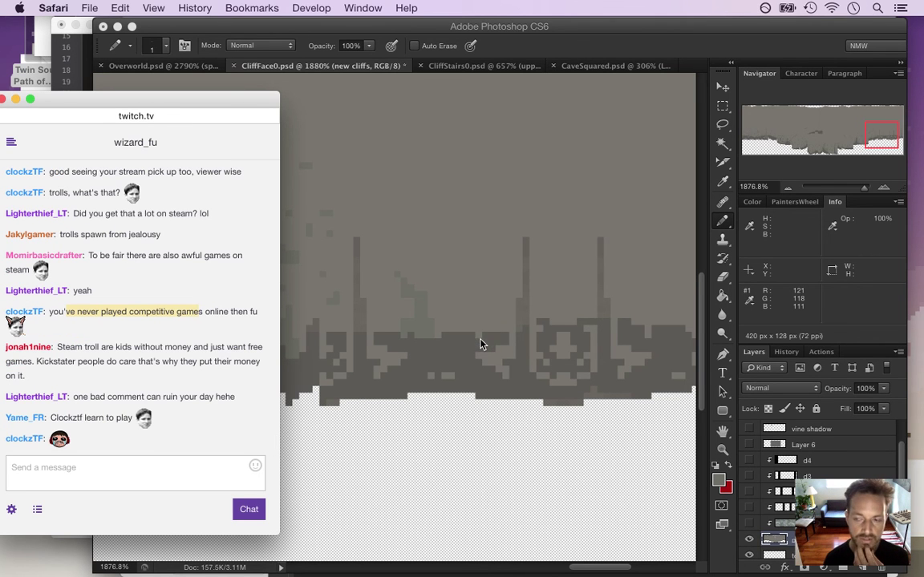
left_click(536, 154)
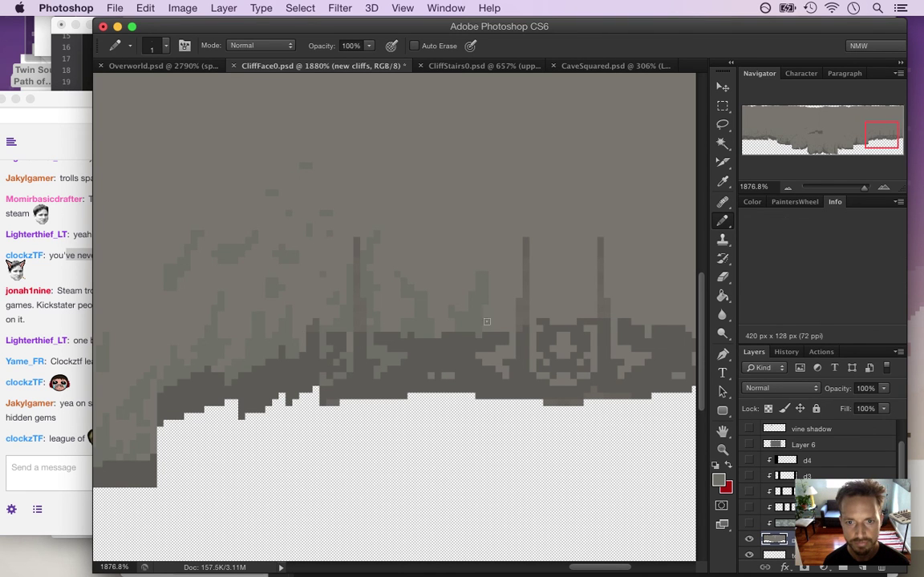
Step: Read the chat comment comparing Steam trolls with Kickstarter backers, reread the competitive games one, and return to Photoshop
left_click(88, 360)
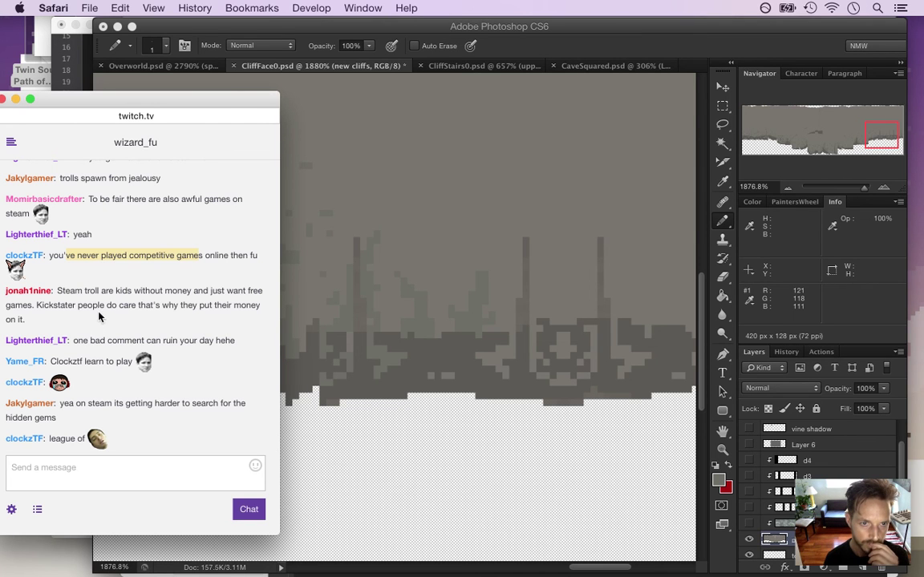
left_click_drag(59, 291, 78, 299)
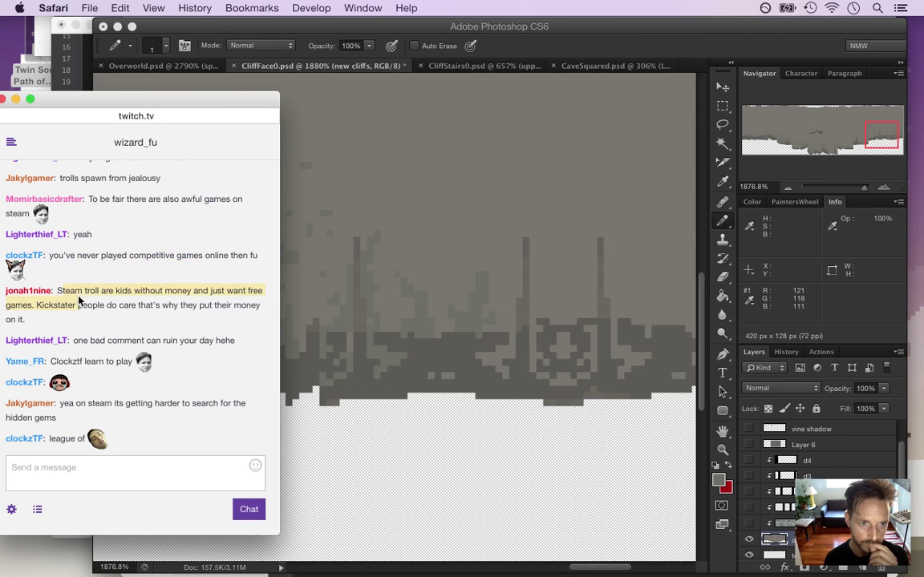
left_click_drag(70, 256, 240, 264)
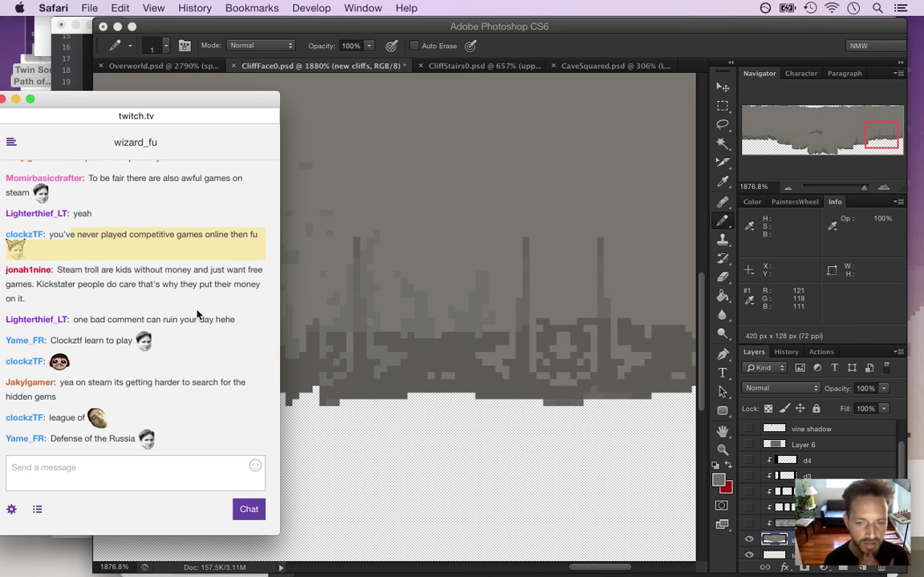
left_click(513, 32)
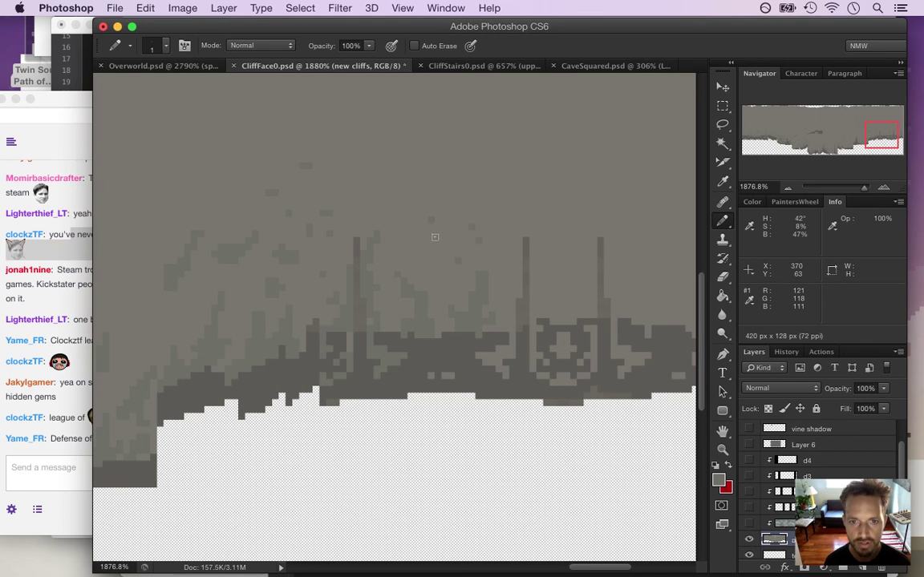
Step: Sample the cliff colours and pencil scattered marks between the first two thin spikes, trimming the upper marks to single pixels
key("i")
key("b")
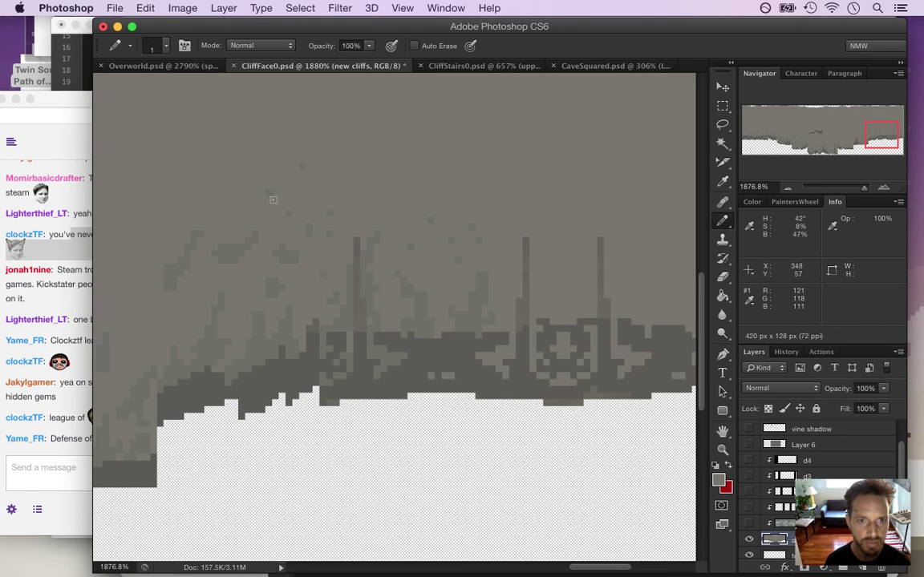
left_click(434, 214, "alt")
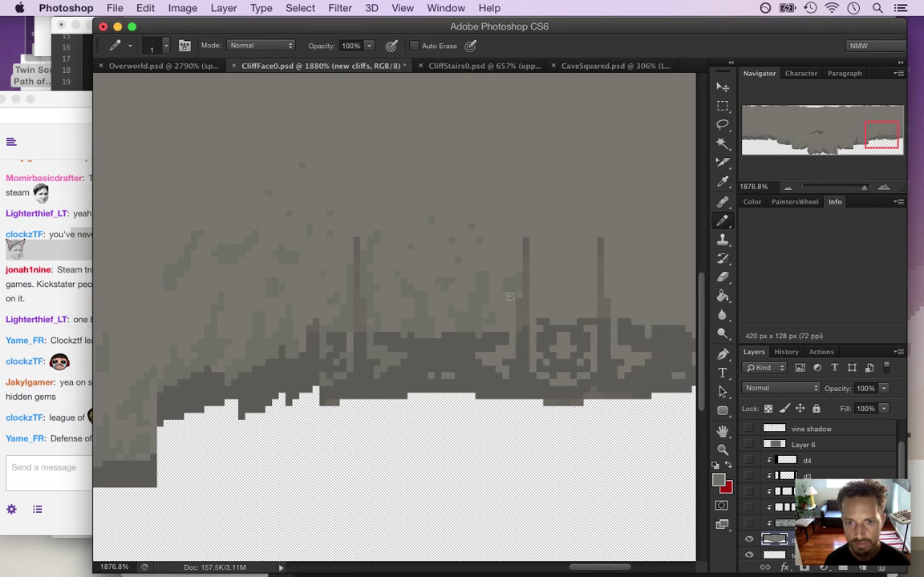
Step: Read the chat comments about Kickstarter backers and finding hidden gems on Steam in Safari, and return to Photoshop
left_click(68, 298)
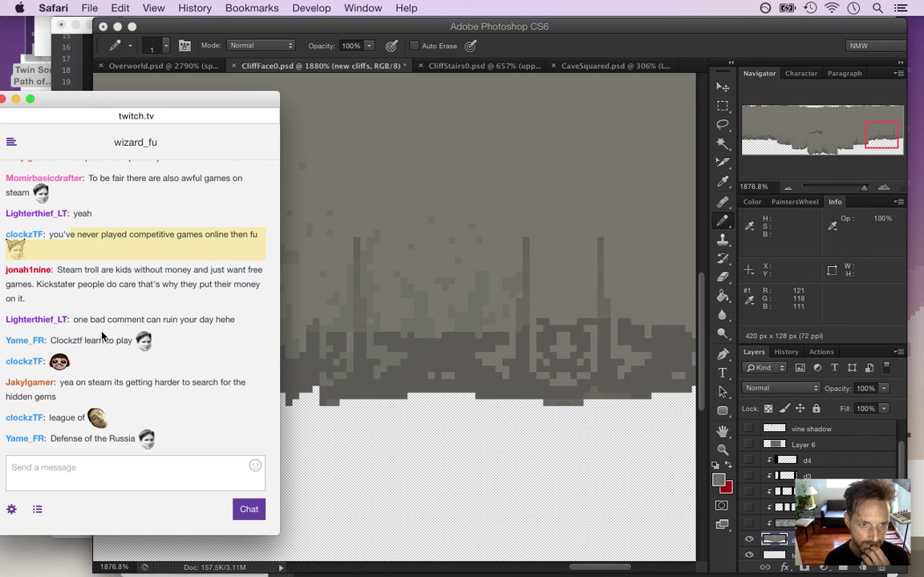
left_click_drag(70, 270, 99, 298)
left_click(122, 290)
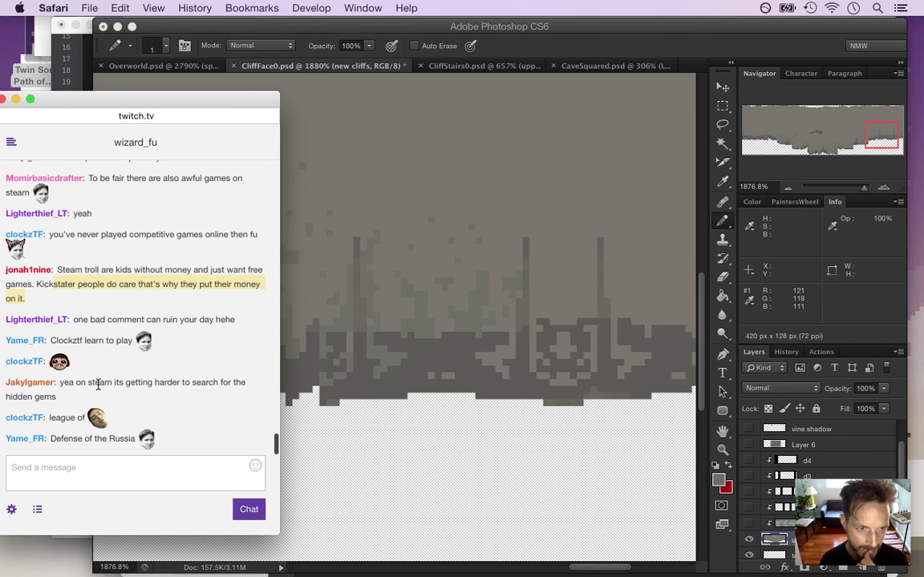
left_click(67, 384)
left_click_drag(104, 387, 137, 390)
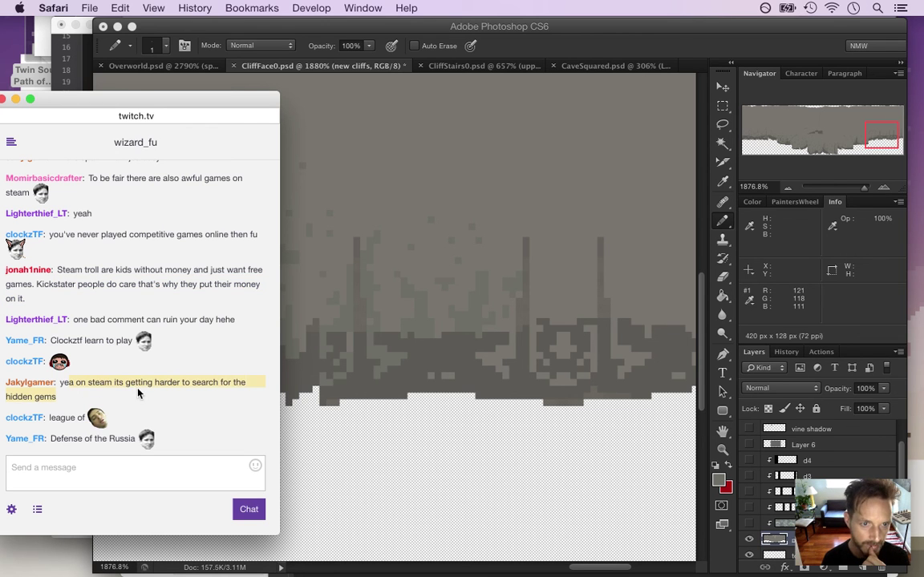
left_click(634, 45)
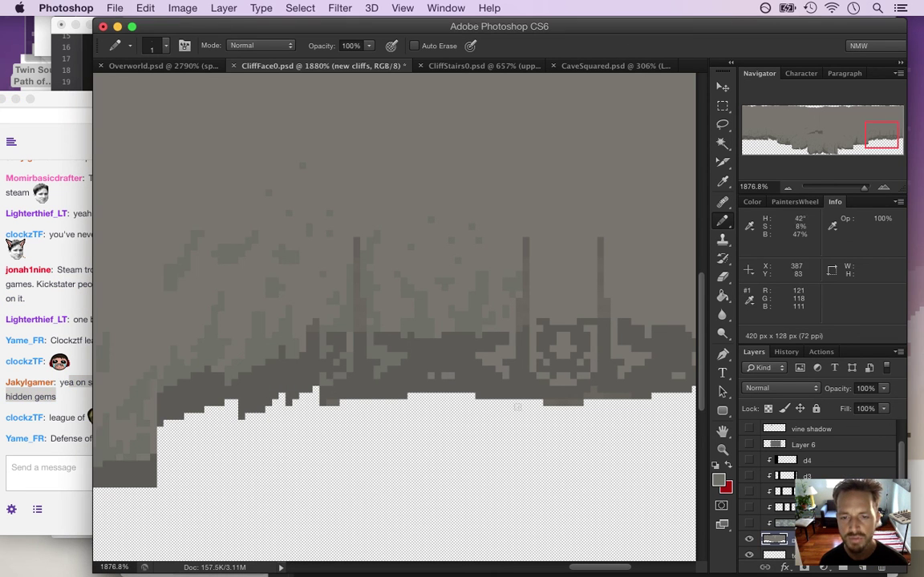
Step: Pencil a long curved crack sweeping down between the second and third thin spikes, and thin it using sampled cliff colour
left_click_drag(603, 569, 610, 570)
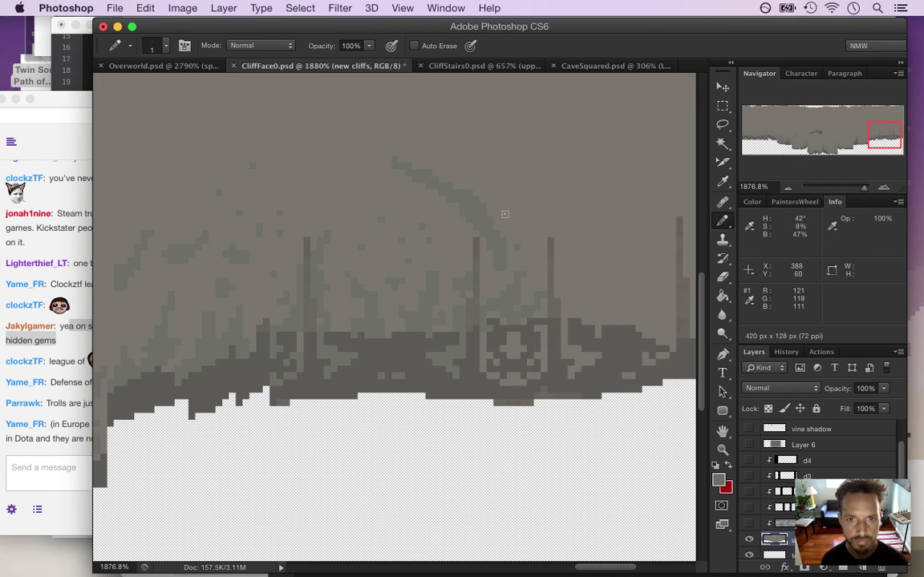
key("i")
key("b")
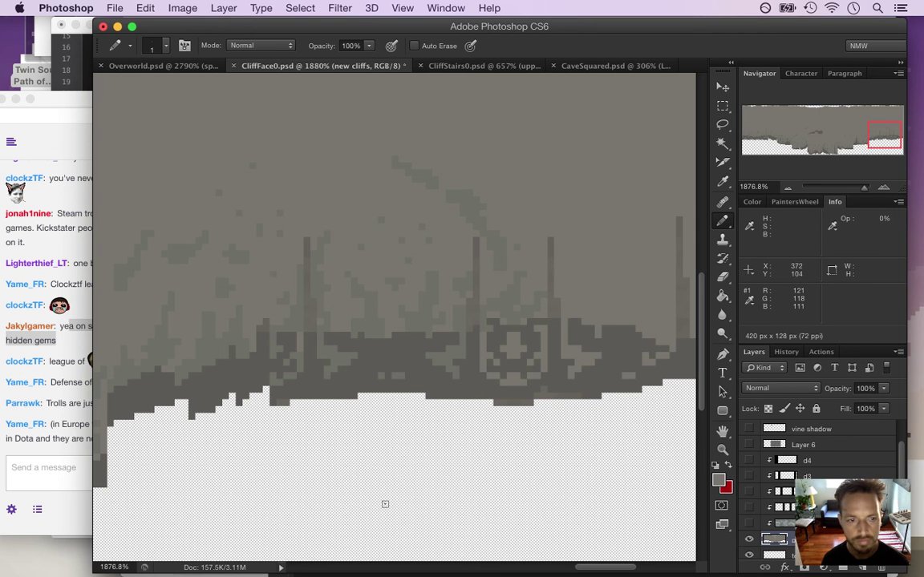
Step: Read the newest chat messages about trolls, Dota players and making money in Safari, and return to Photoshop
left_click(76, 414)
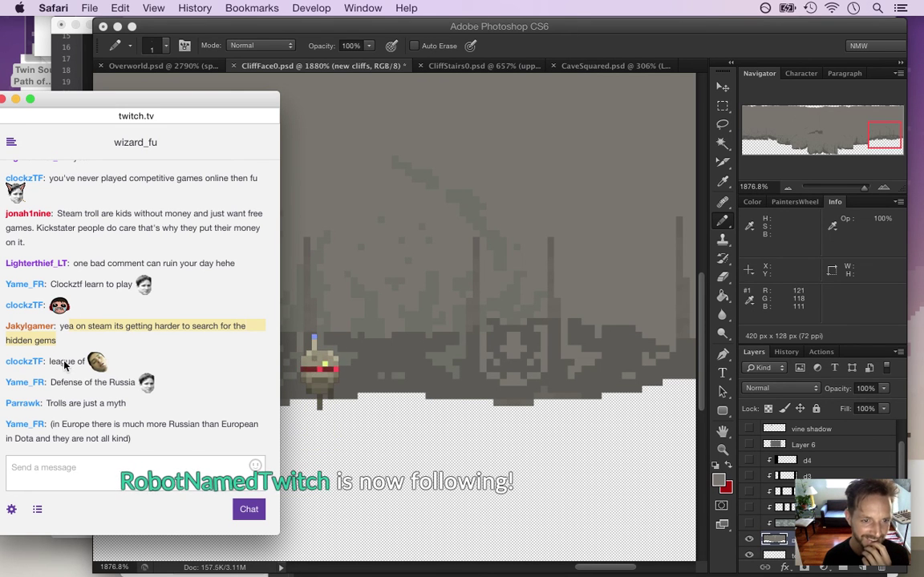
left_click(68, 408)
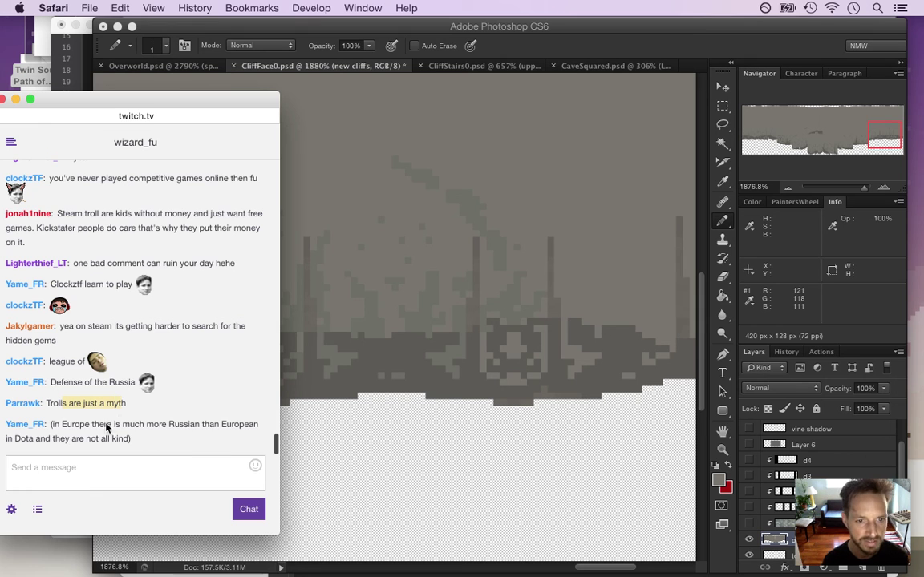
left_click_drag(72, 404, 109, 418)
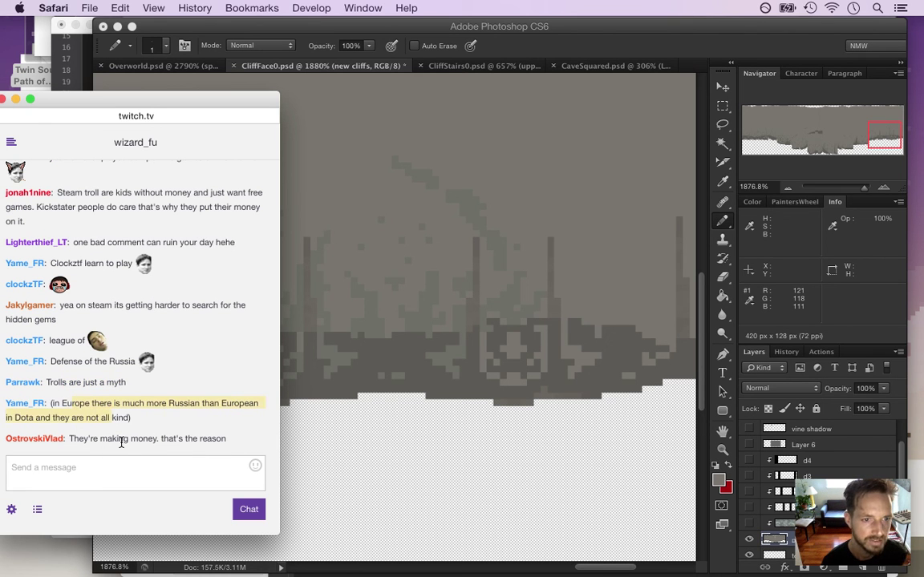
left_click_drag(99, 439, 167, 439)
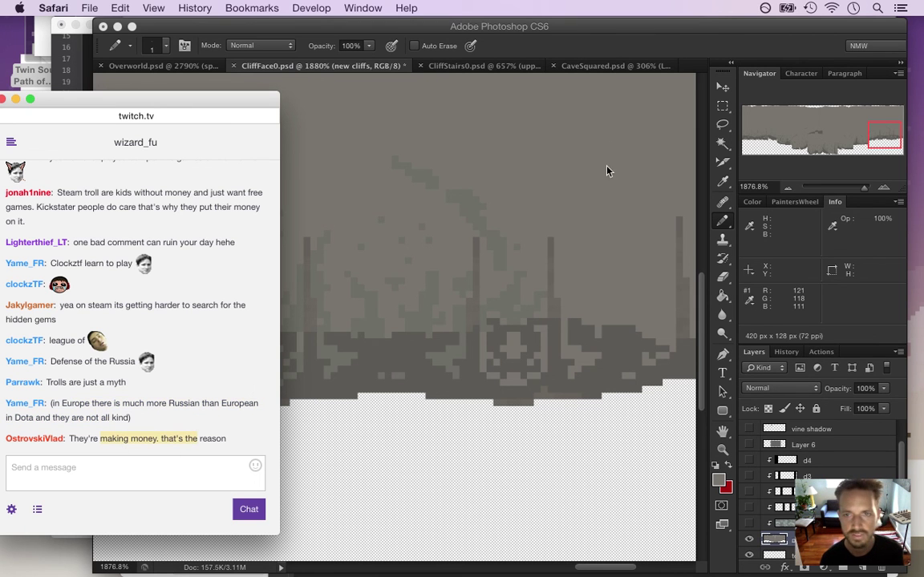
left_click(612, 53)
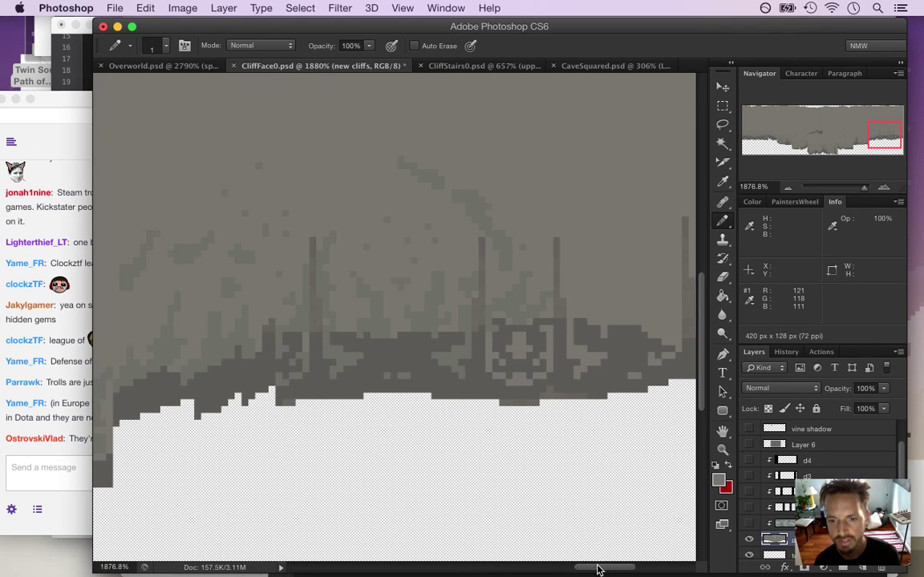
Step: Sample a cliff colour and pencil vertical grass-like texture streaks between the last two thin spikes near the cliff's right end
scroll(553, 522, "right", 3)
key("i")
left_click(451, 295)
key("b")
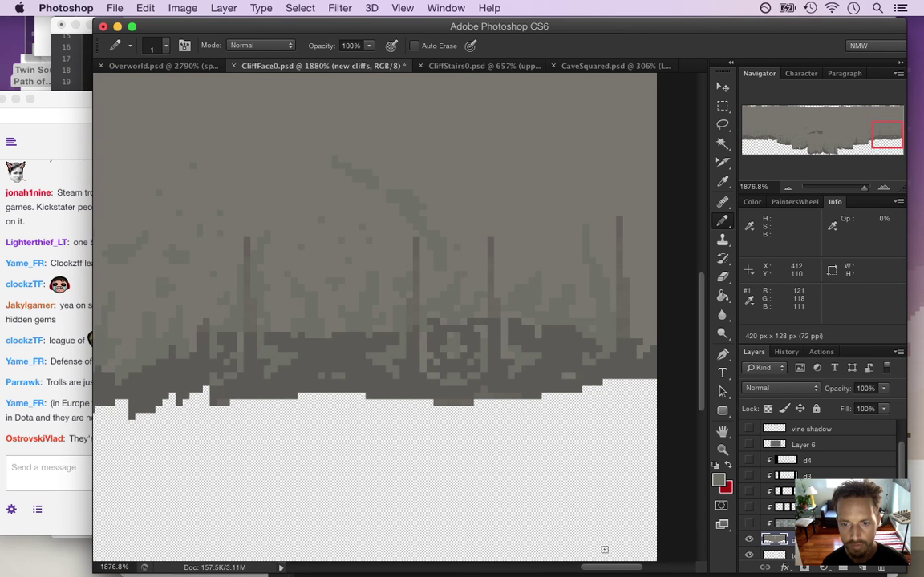
Step: Review the whole cliff face at about 412% zoom, and check the current date and time
scroll(609, 345, "right", 3)
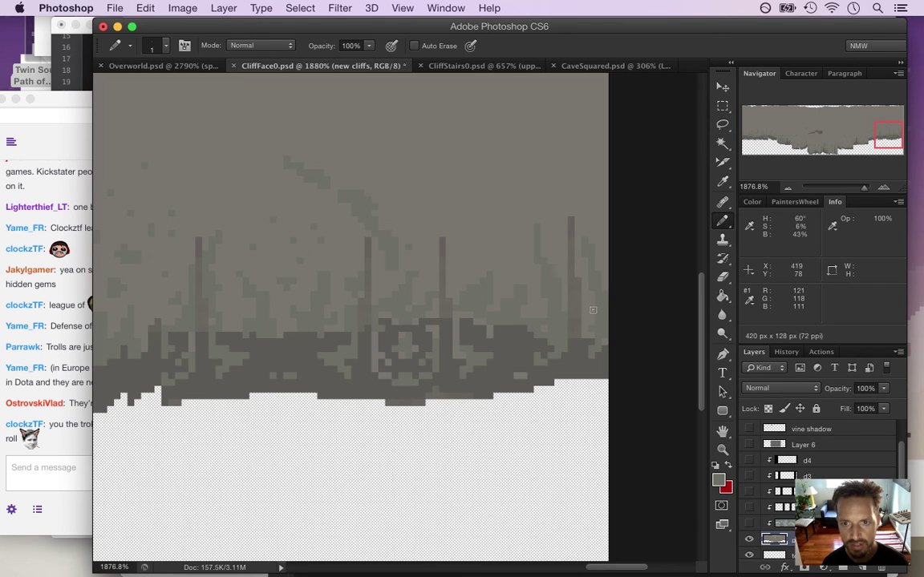
key("z")
left_click_drag(194, 297, 131, 285)
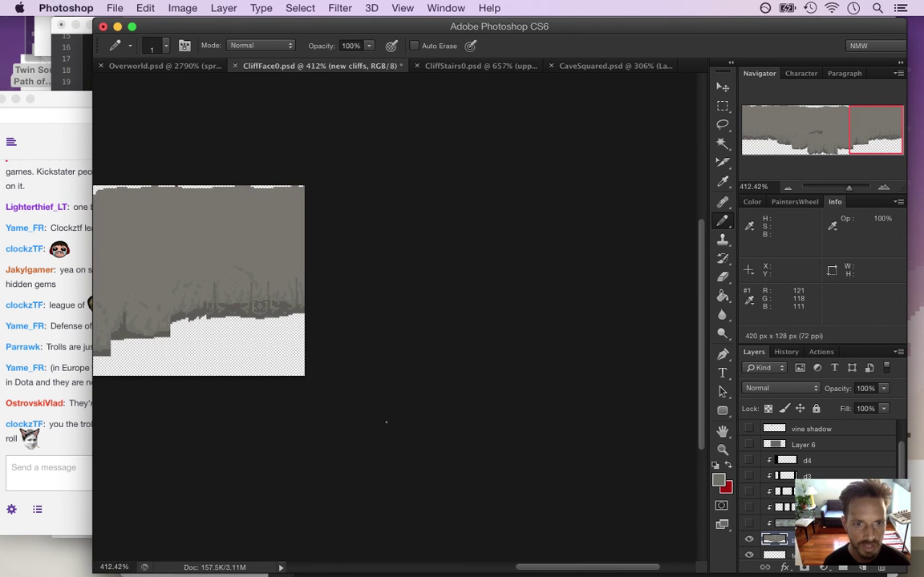
left_click_drag(603, 572, 512, 571)
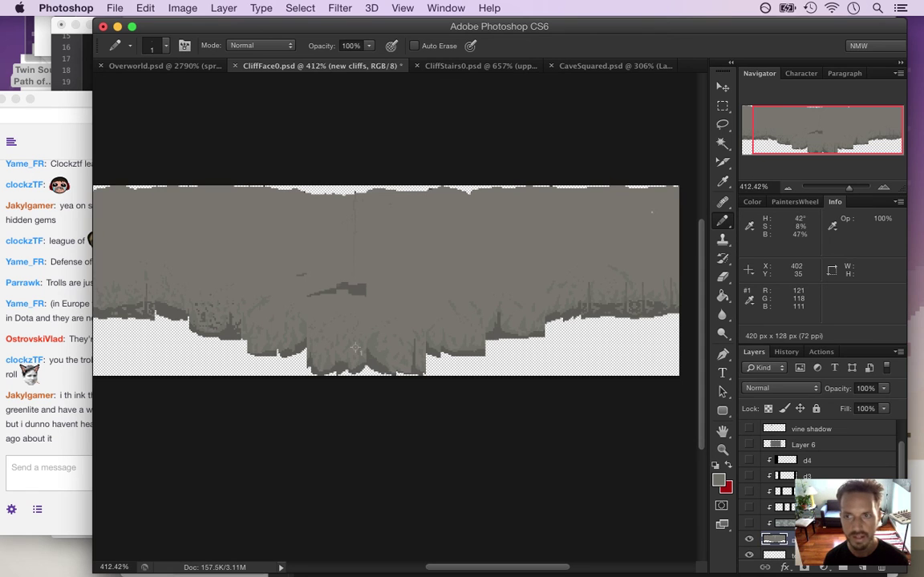
left_click(861, 5)
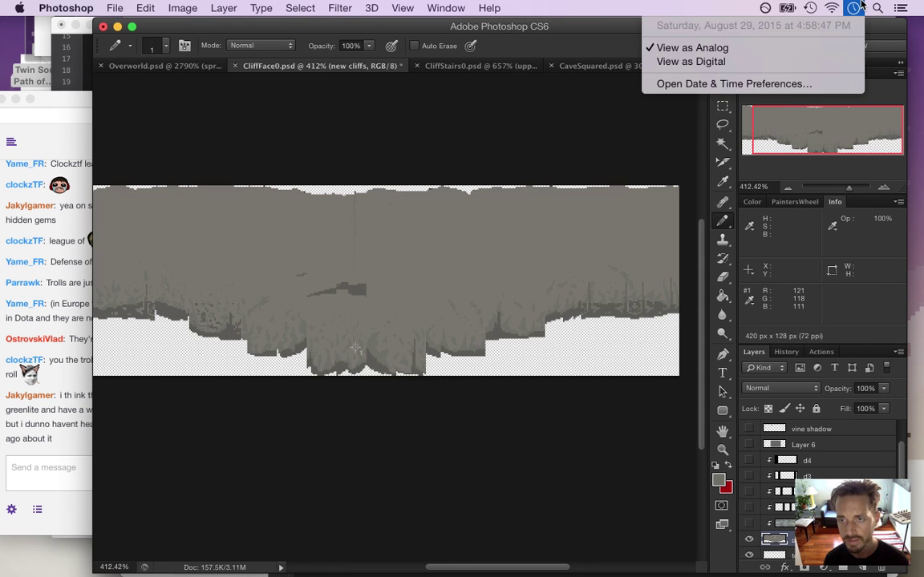
left_click(853, 8)
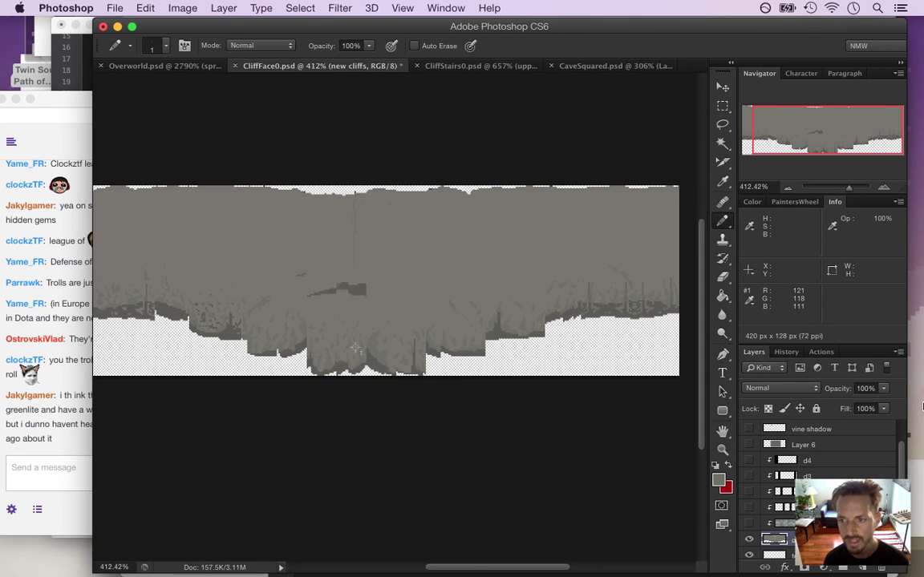
Step: Show the hidden clipped detail layers above the cliff layer, up to d4, and save the document
mouse_move(920, 382)
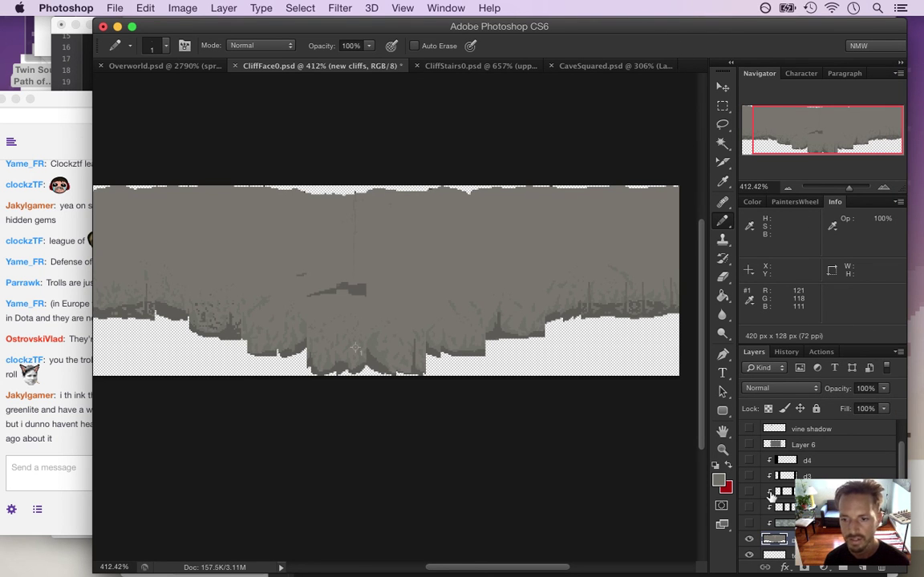
left_click(749, 524)
left_click_drag(748, 478, 749, 461)
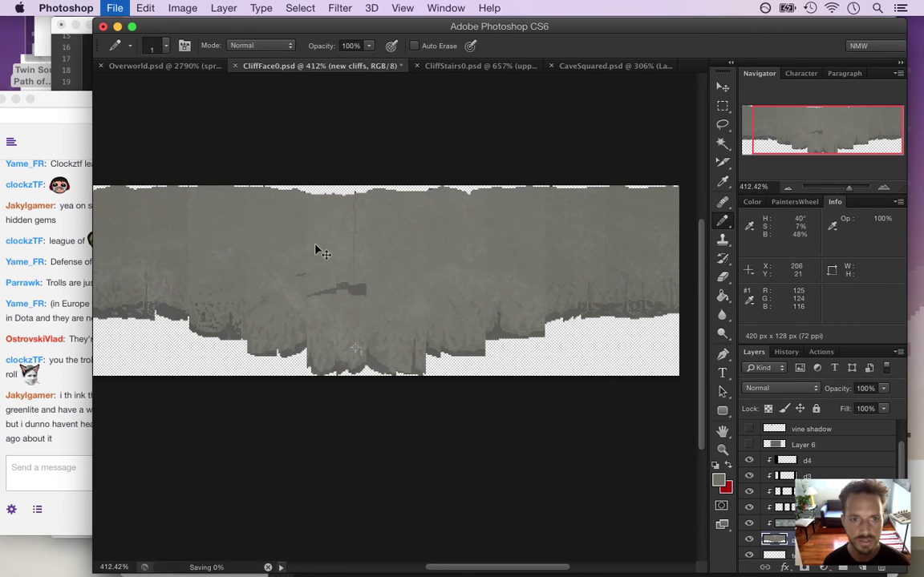
Step: Export the image for web as a transparent PNG-24, replacing the existing CliffFace0.png
left_click(114, 8)
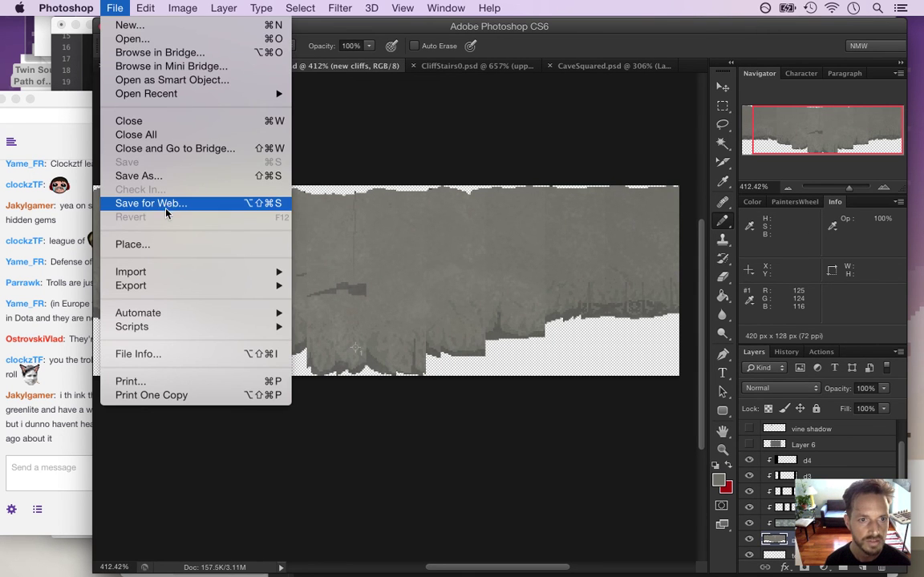
left_click(352, 72)
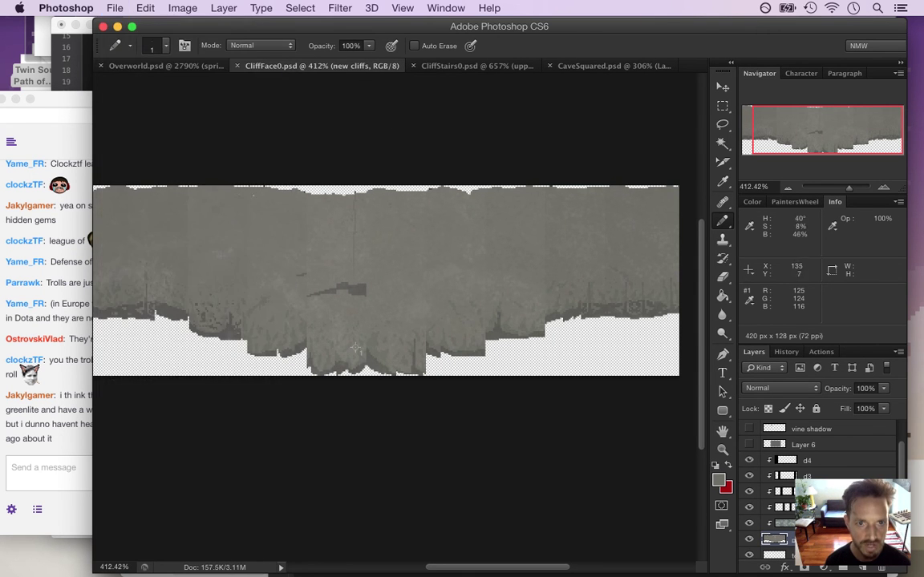
left_click(115, 8)
left_click(446, 297)
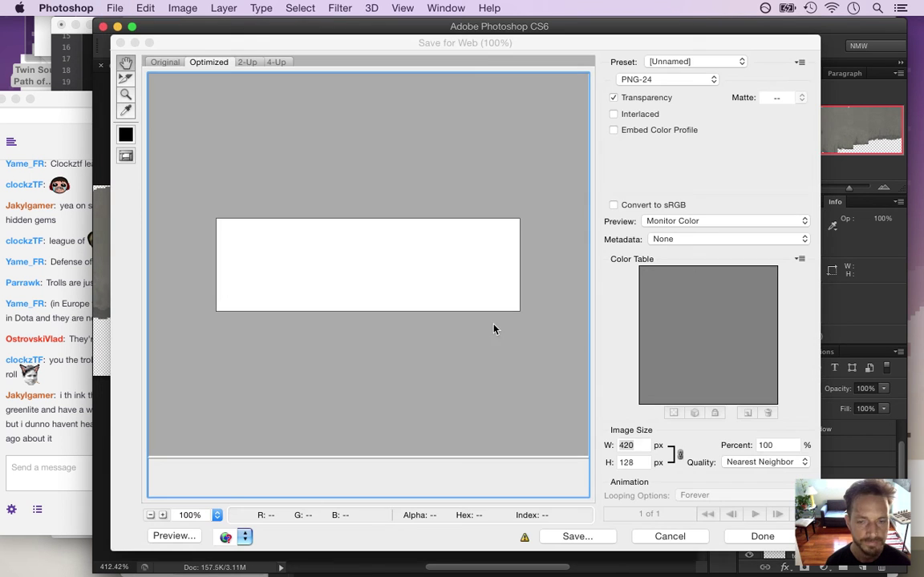
left_click(589, 537)
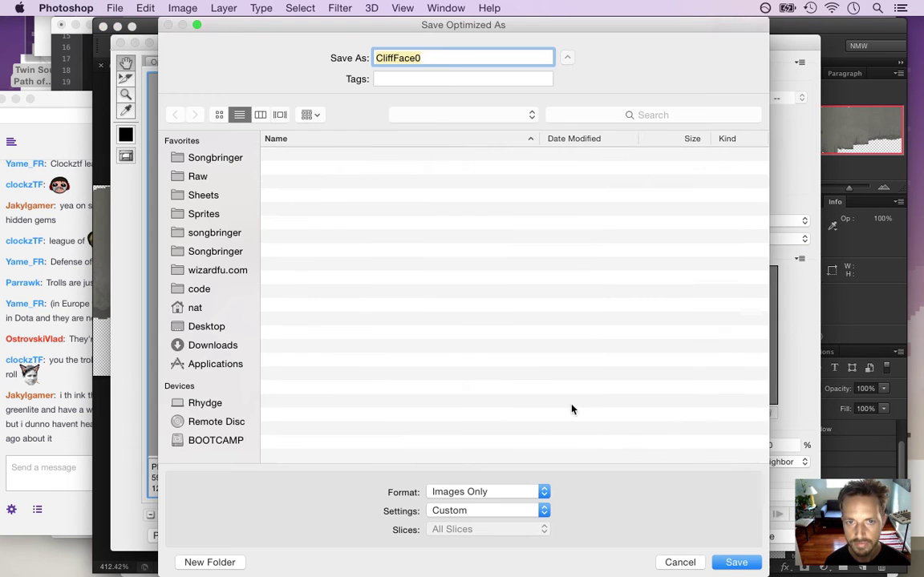
left_click(736, 562)
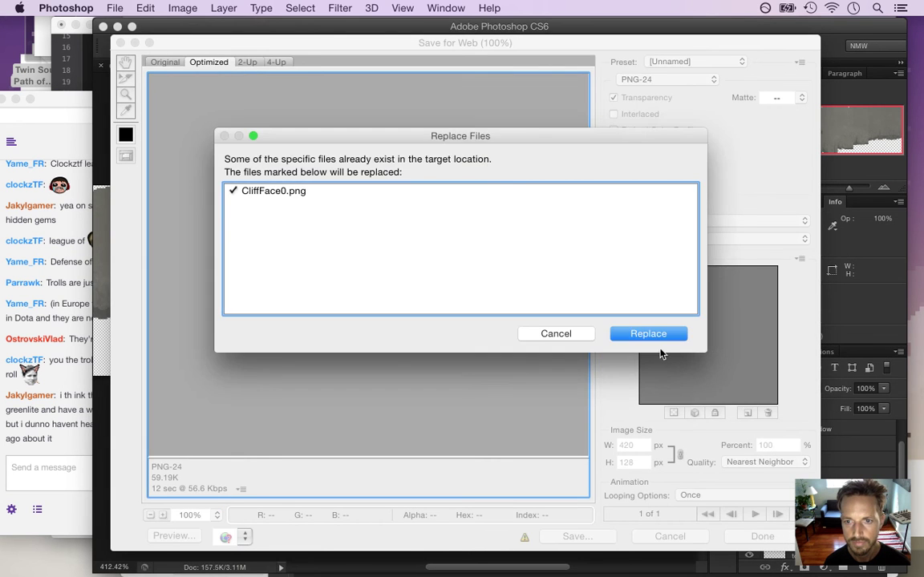
left_click(649, 335)
Step: Read the chat messages about trolls, the gameplay video and Greenlight's replacement in Safari
left_click(56, 375)
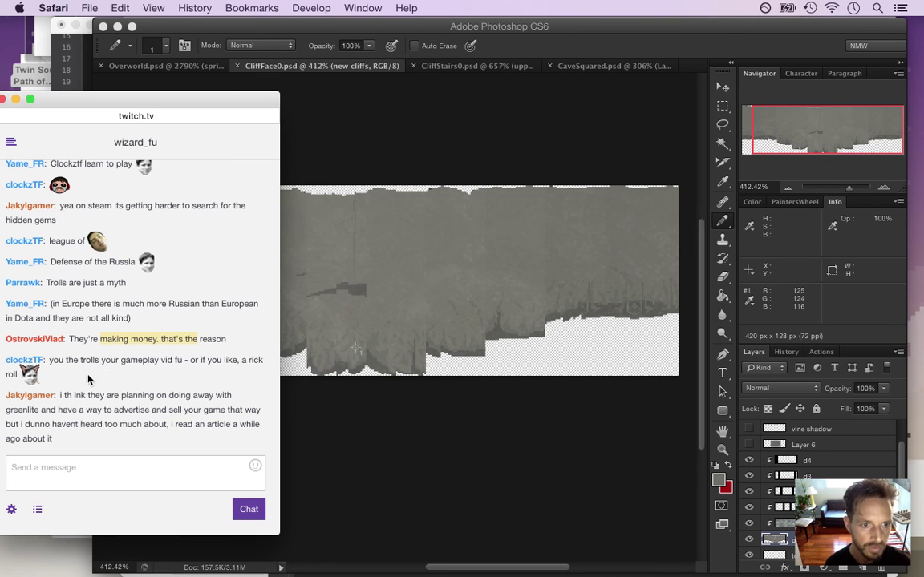
left_click_drag(80, 360, 250, 348)
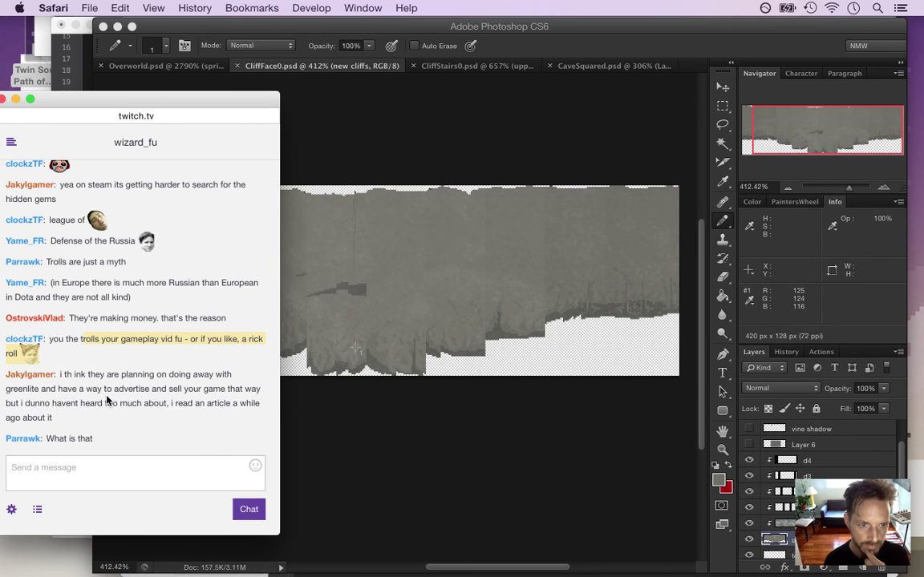
left_click_drag(69, 374, 153, 413)
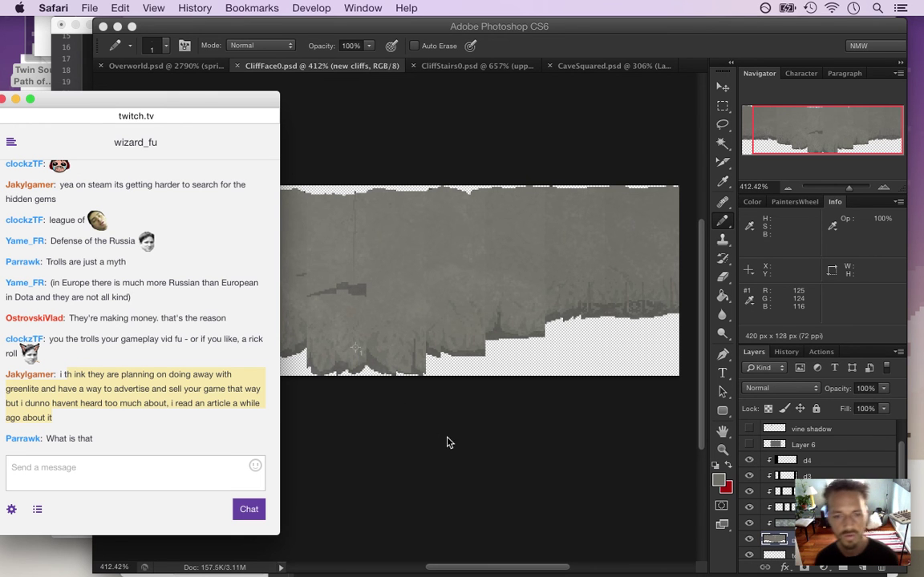
Step: Switch to Xcode and run the Songbringer project on My Mac
key("super+Tab")
key("super+Tab")
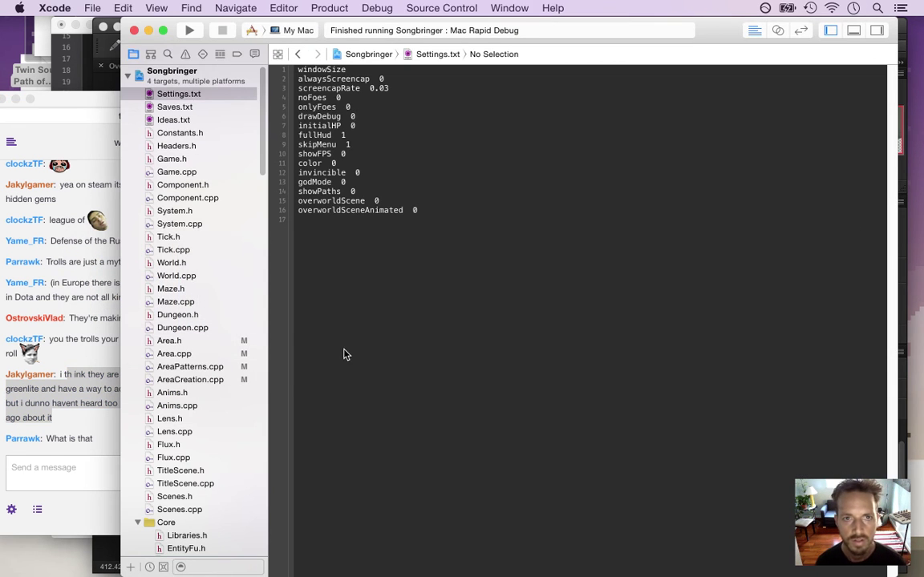
key("super+r")
left_click(89, 372)
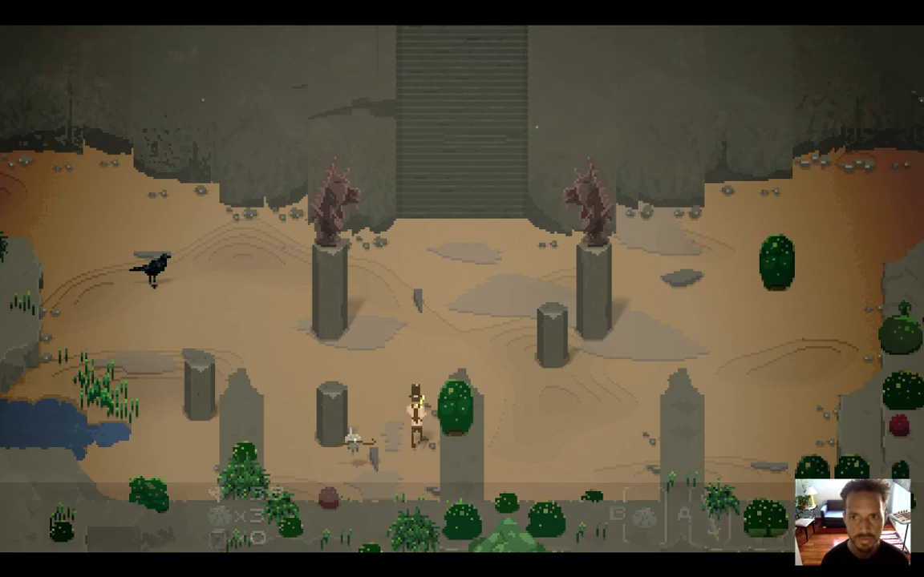
Step: Walk the game character to the cliff's left end and back to inspect the new cliff texture in the overworld
key("Up")
key("Left")
key("Left")
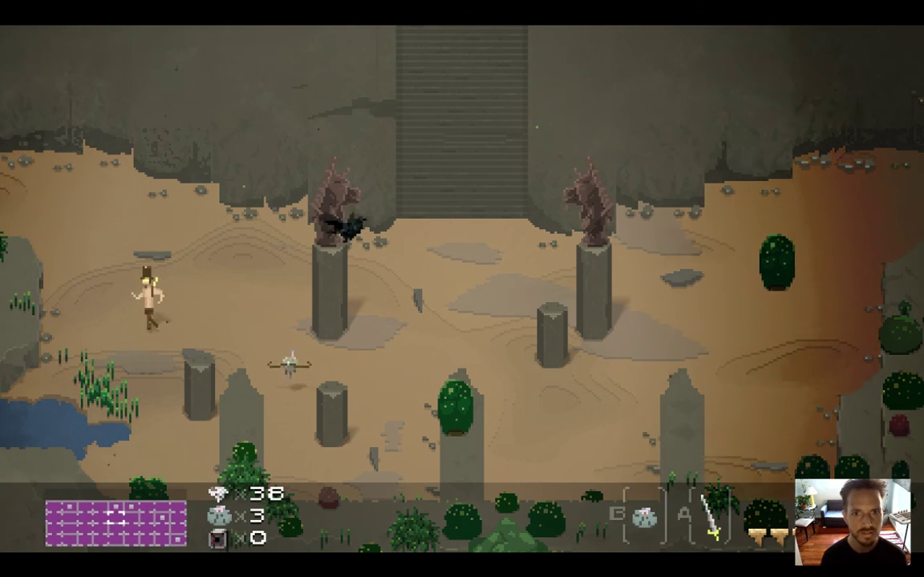
key("Up")
key("Left")
key("Up")
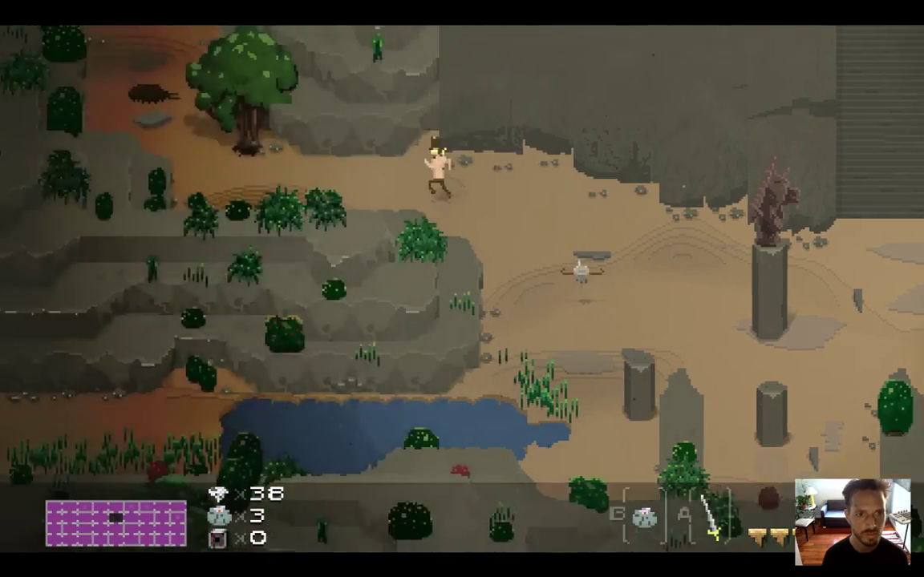
key("Up")
key("Right")
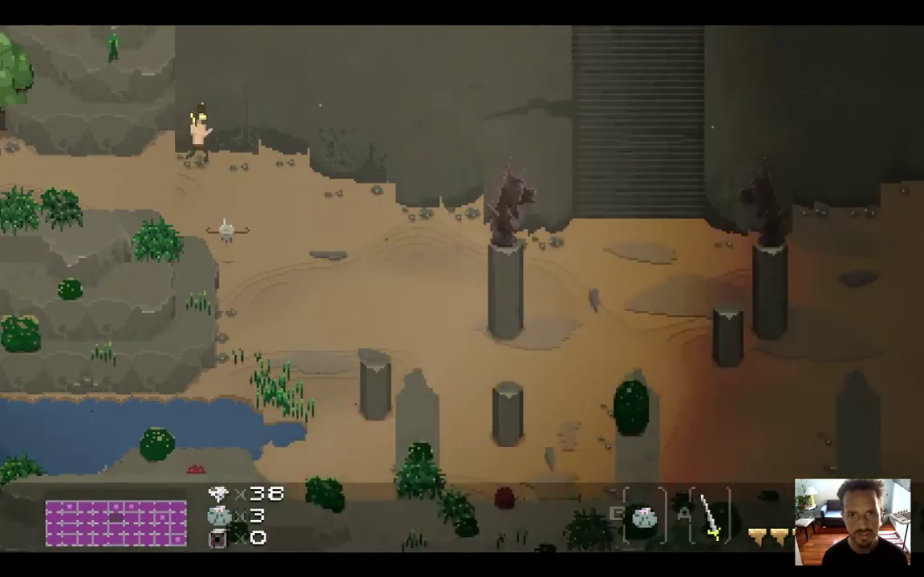
key("Left")
key("Right")
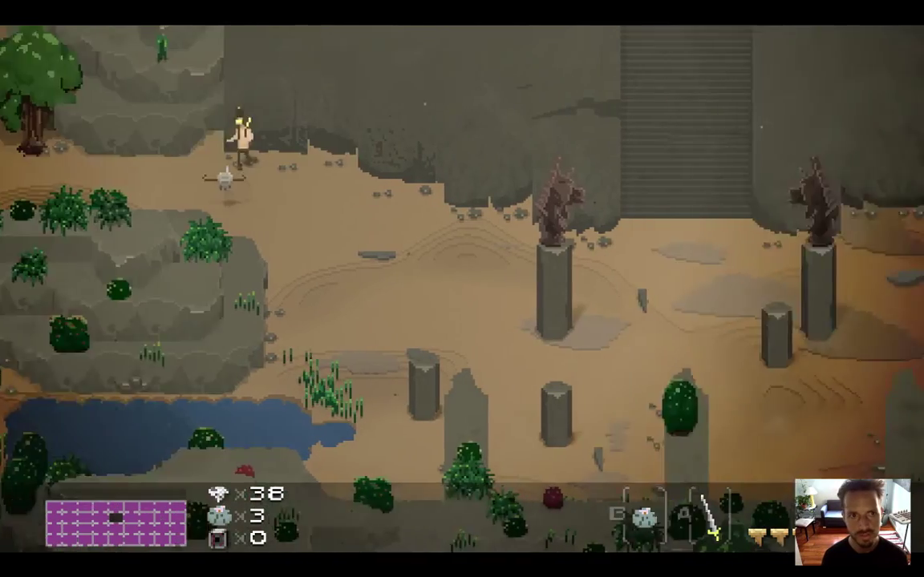
key("Left")
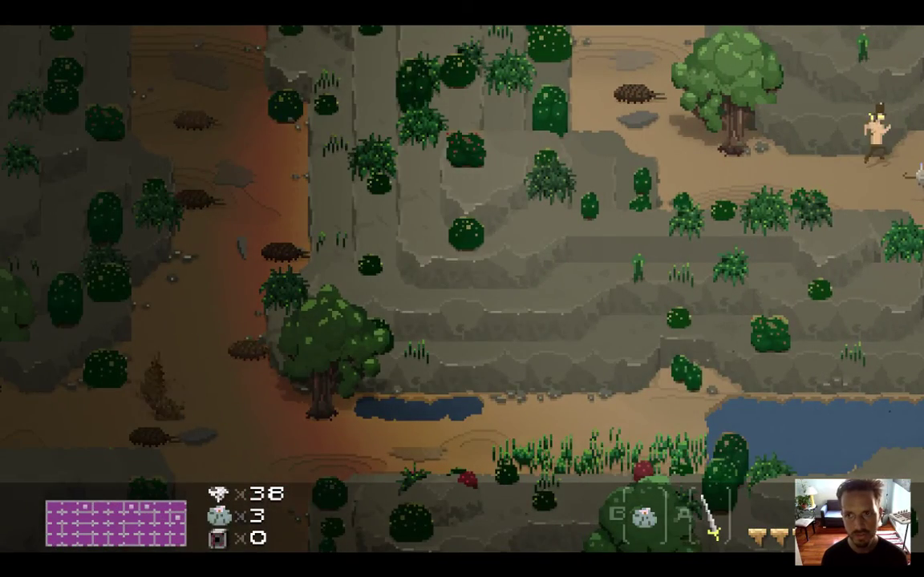
key("Right")
key("Down")
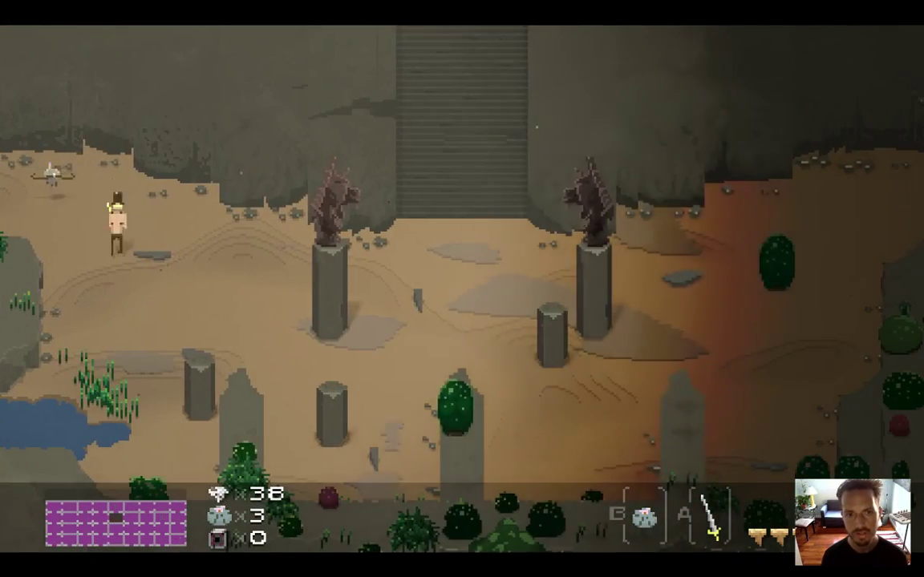
Step: Move the character to the central staircase and climb it to the stone altar area
key("Right")
key("Right")
key("Up")
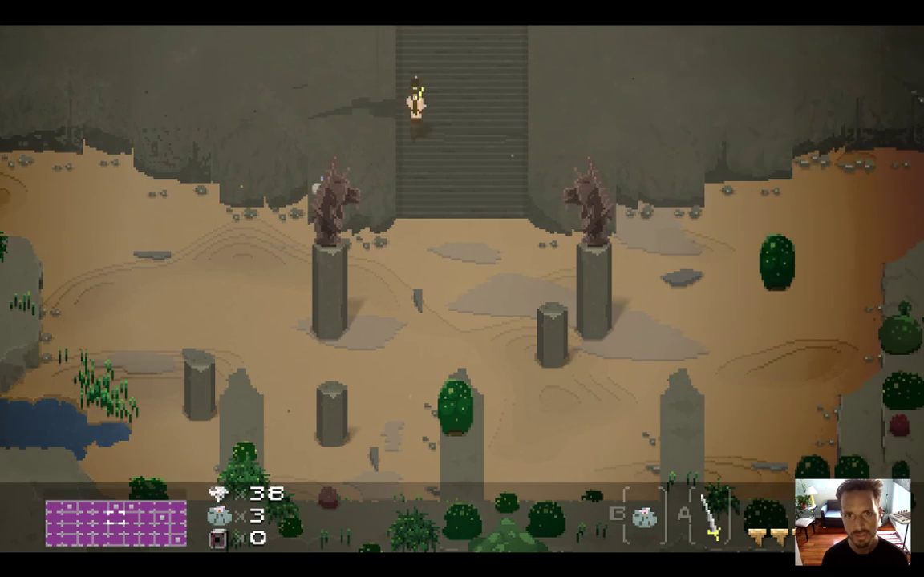
key("Up")
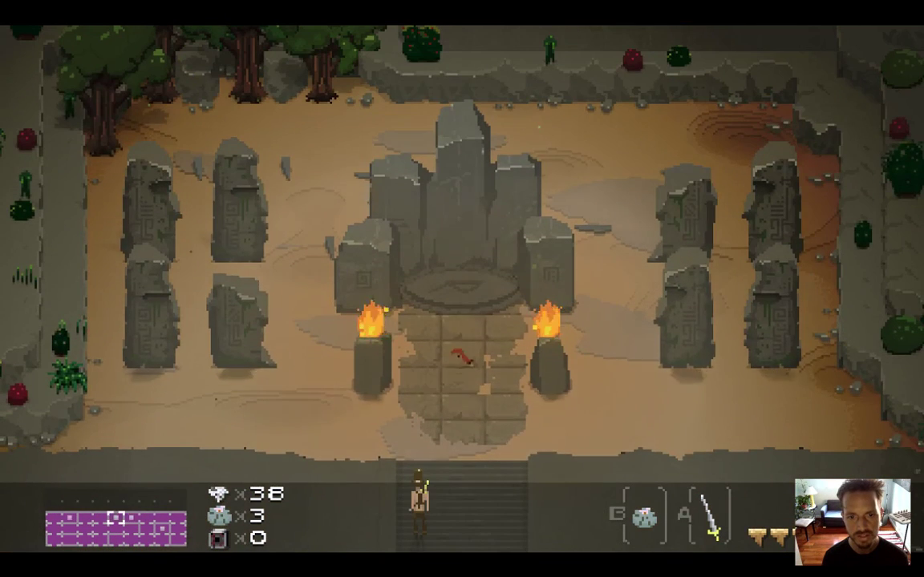
key("Up")
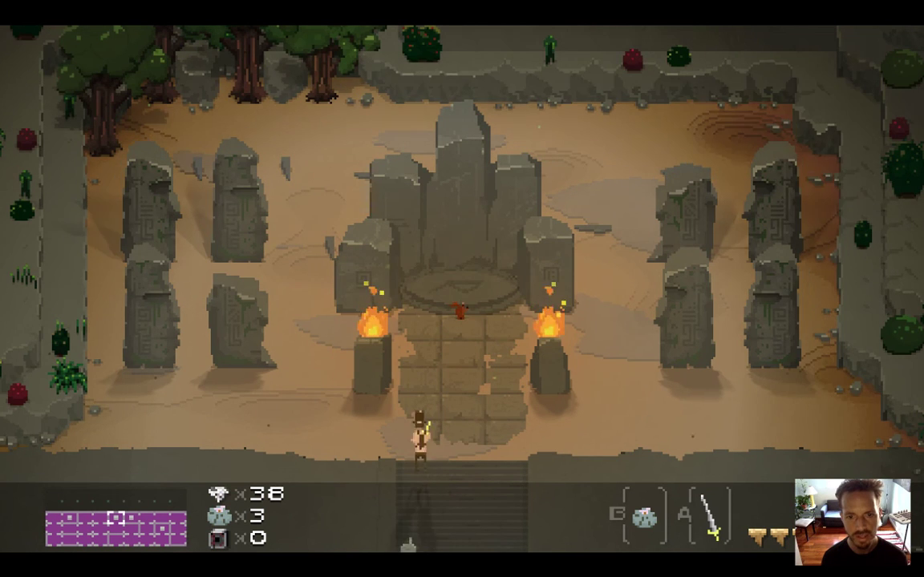
Step: Walk the character around the foot of the altar, swing the sword, and lower the system volume
key("Left")
key("Right")
key("Left")
key("Right")
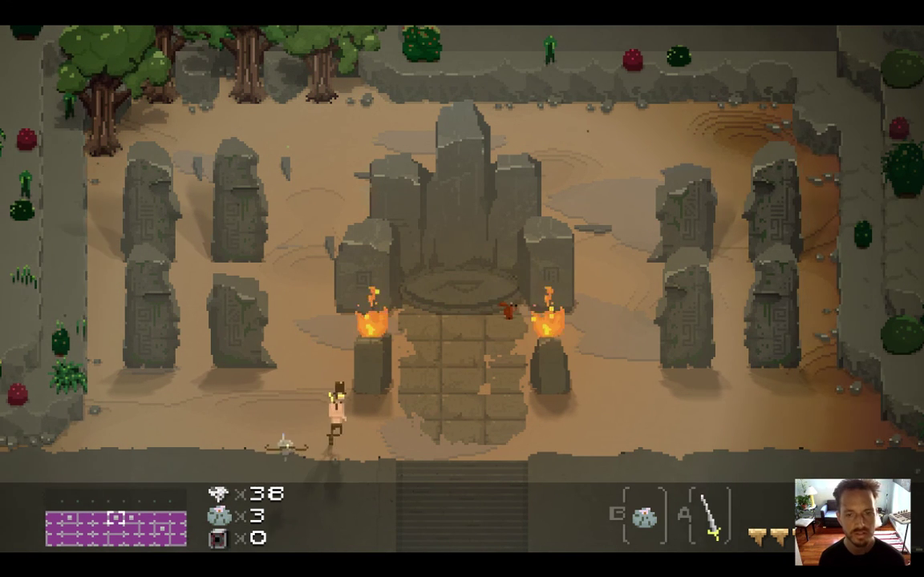
key("Right")
key("x")
key("Right")
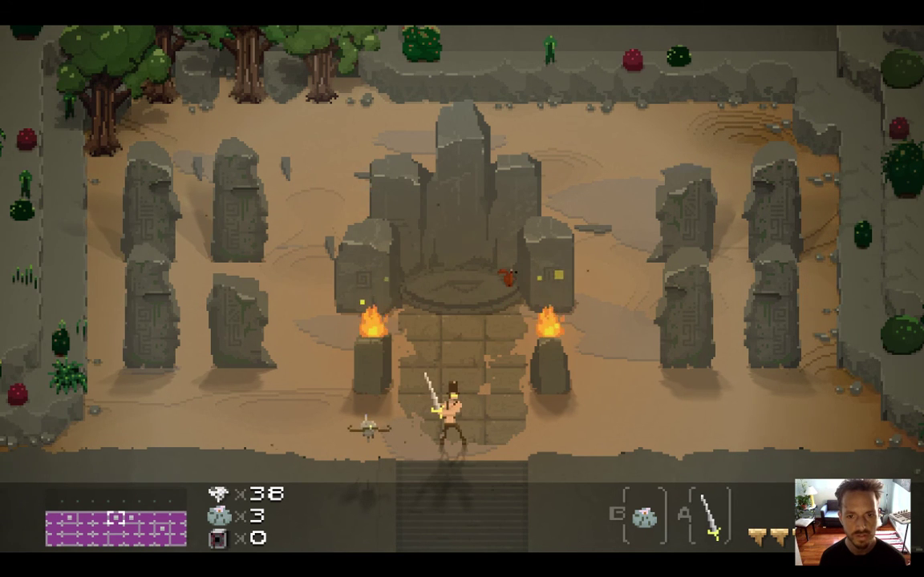
key("XF86AudioLowerVolume")
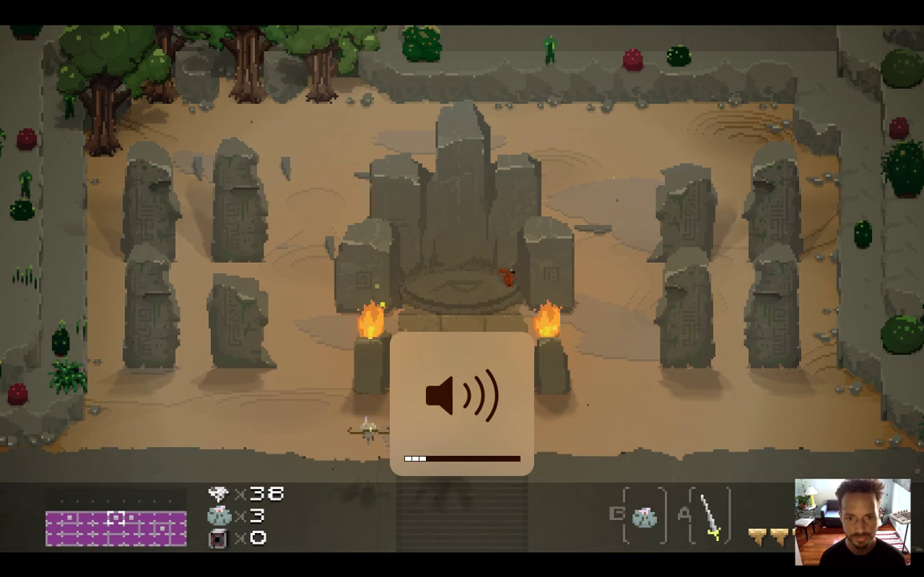
Step: Pause the game, then save and quit the play session
key("Return")
key("Return")
key("Escape")
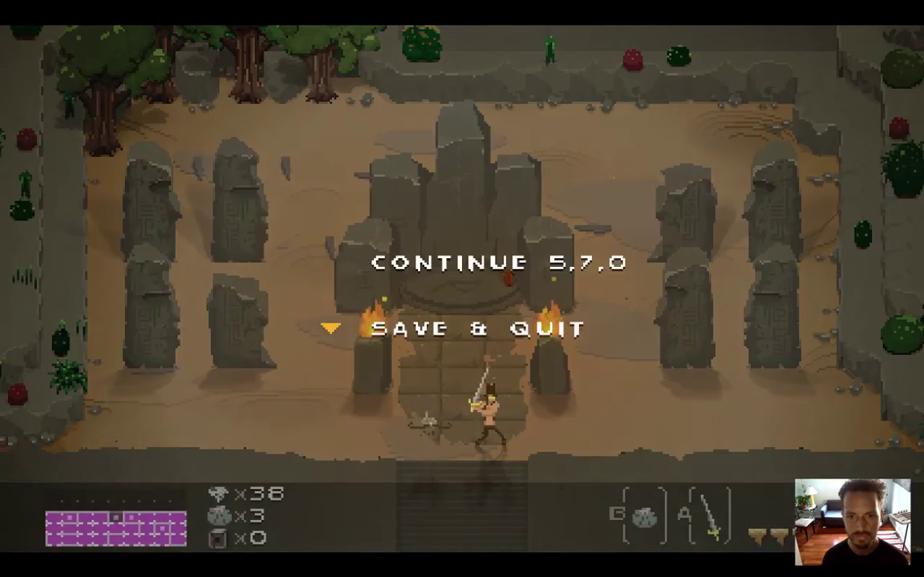
key("Down")
key("Return")
key("super+q")
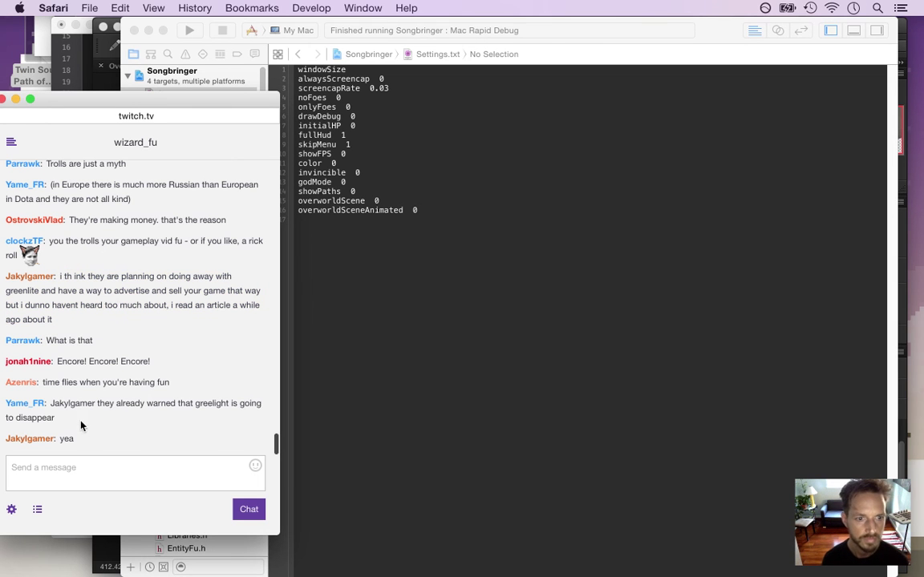
Step: Read the newest chat comments about Greenlight disappearing in Safari, and return to the cliff face in Photoshop
left_click_drag(96, 405, 106, 415)
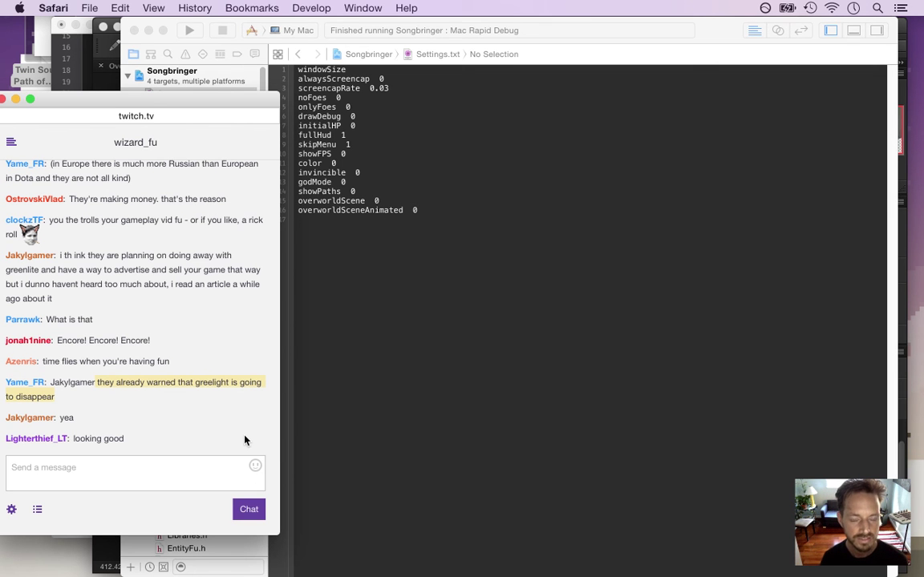
key("super+Tab")
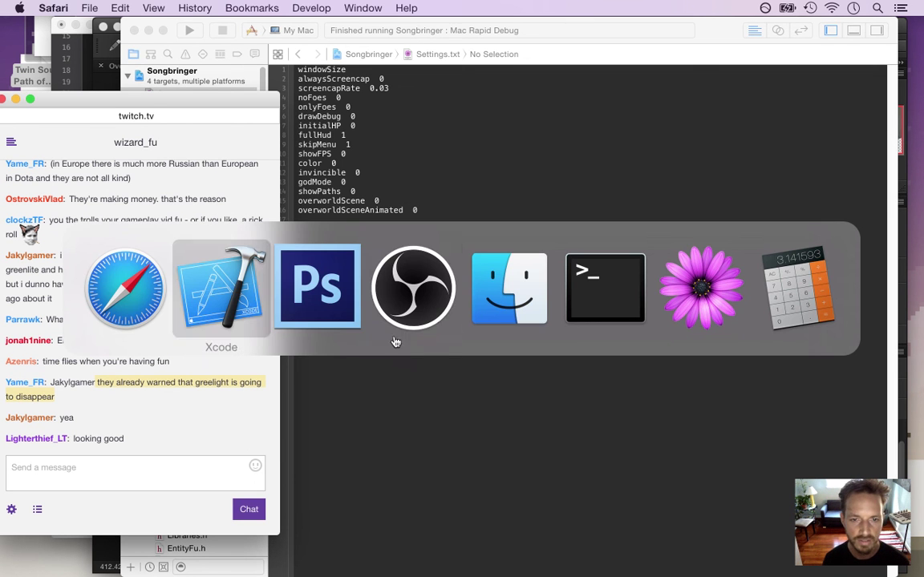
left_click(310, 319)
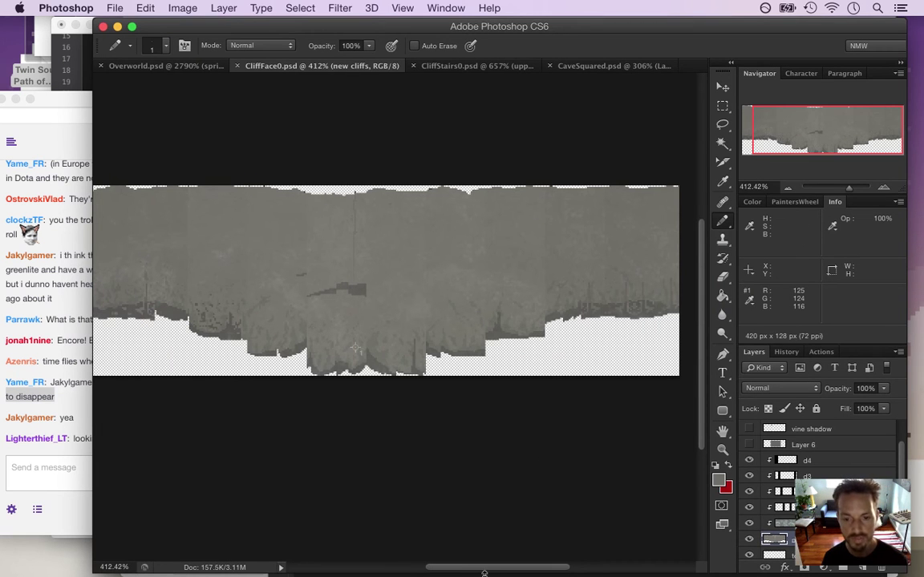
left_click_drag(483, 569, 463, 569)
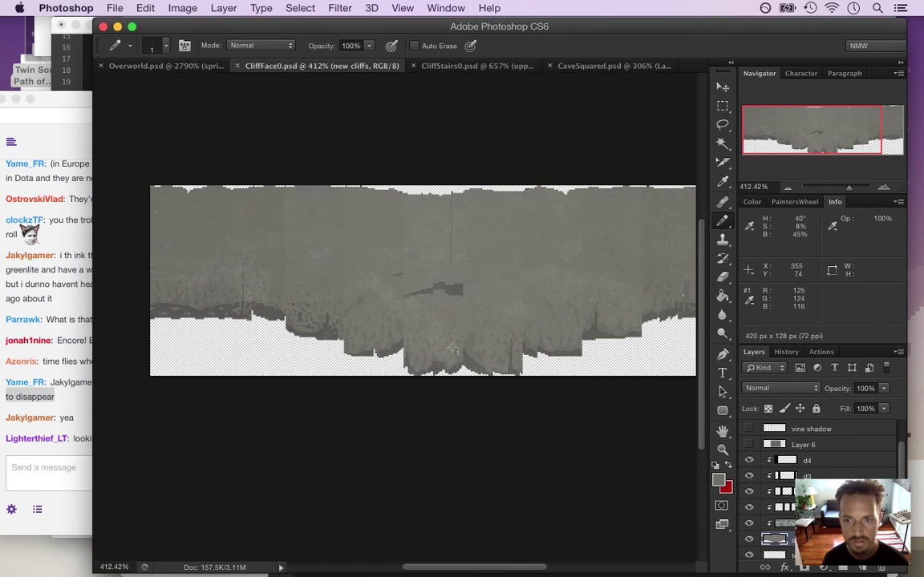
Step: Move the top shading layer above the d4 layer in the layer stack
scroll(649, 234, "up", 3)
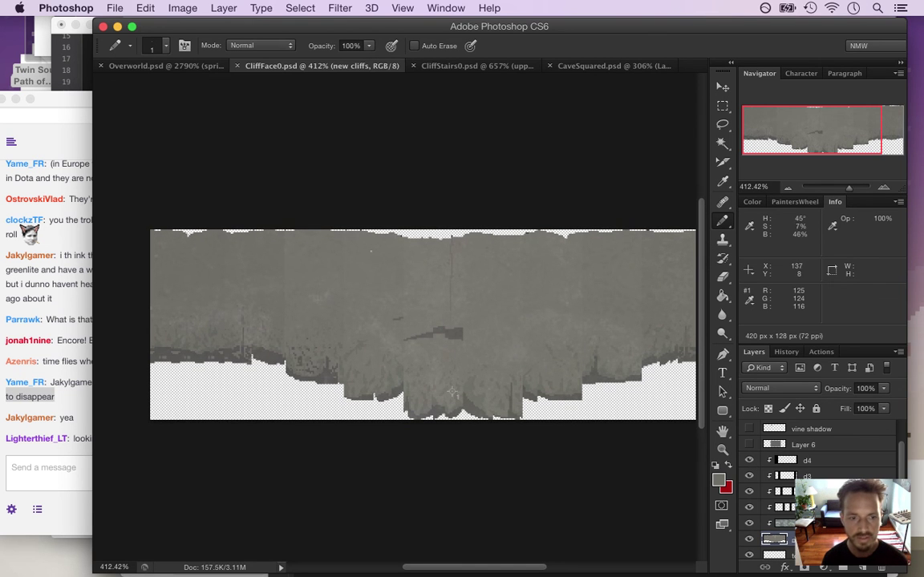
left_click_drag(409, 251, 433, 267)
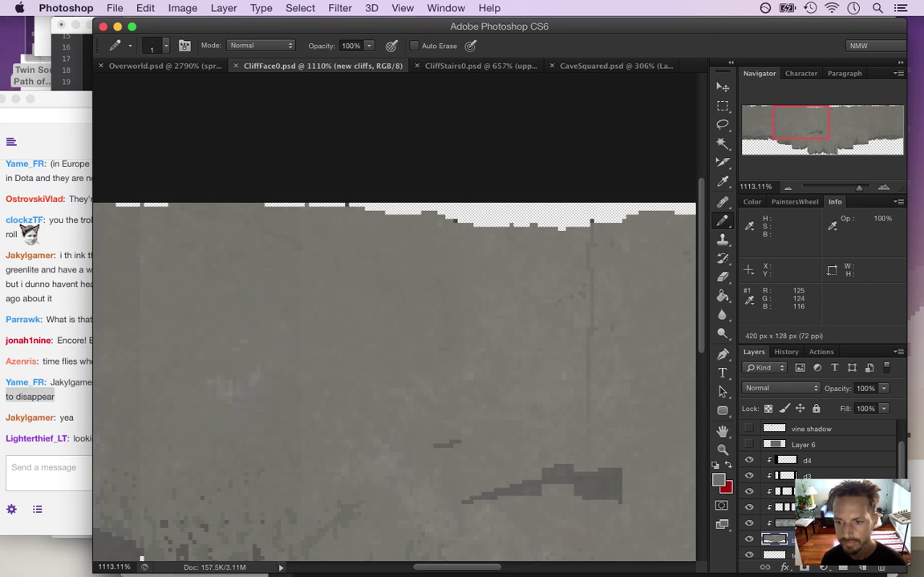
scroll(802, 489, "down", 3)
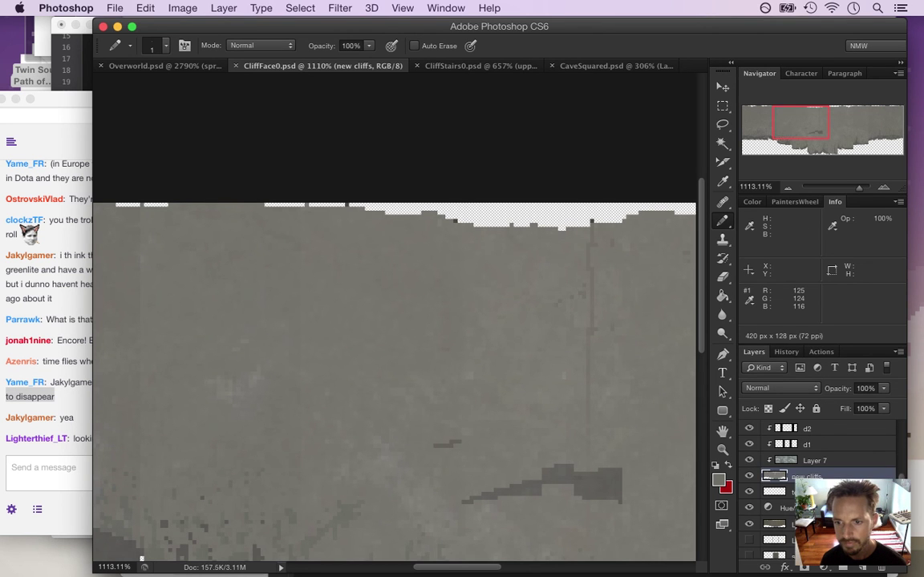
left_click(790, 492)
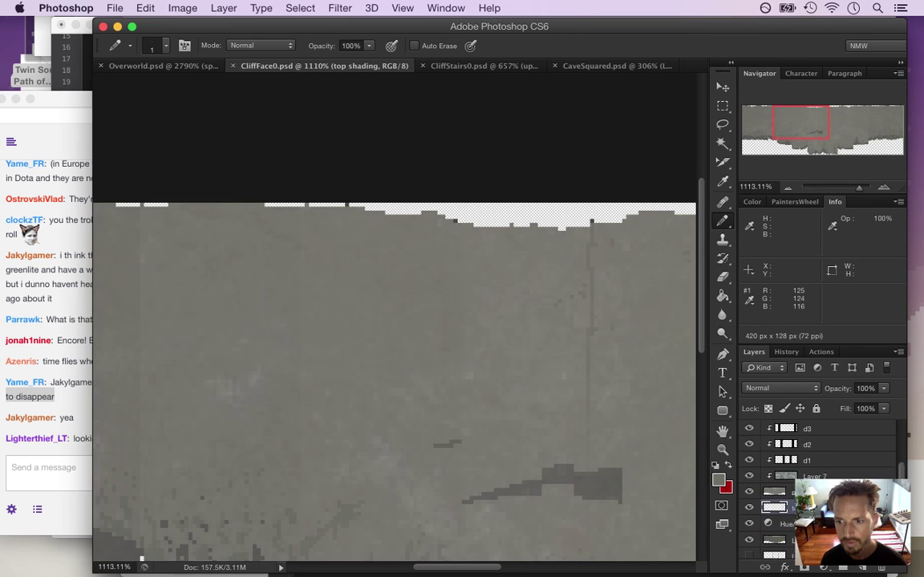
scroll(818, 493, "up", 2)
left_click_drag(783, 543, 806, 441)
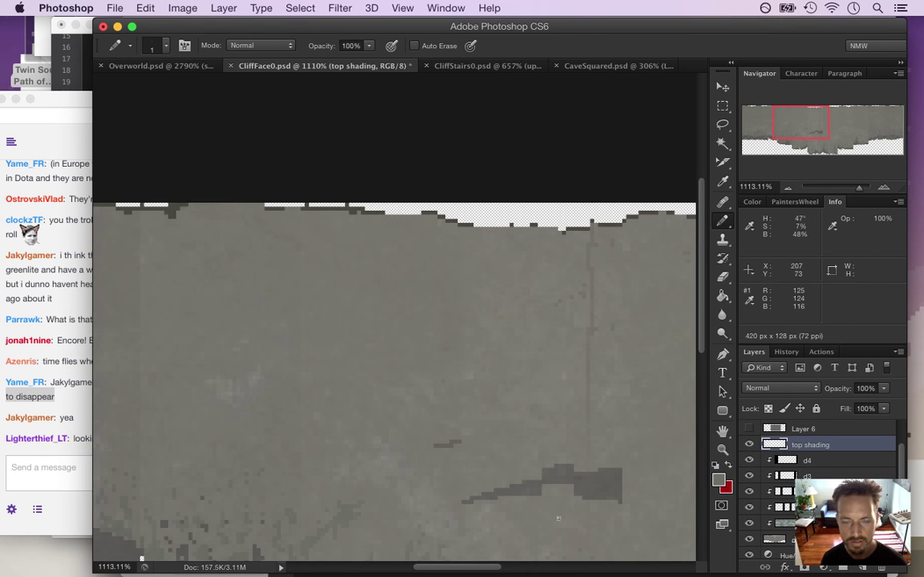
Step: Sample the dark shadow grey along the cliff's lower edge with Layer 7 temporarily hidden
left_click_drag(453, 570, 408, 570)
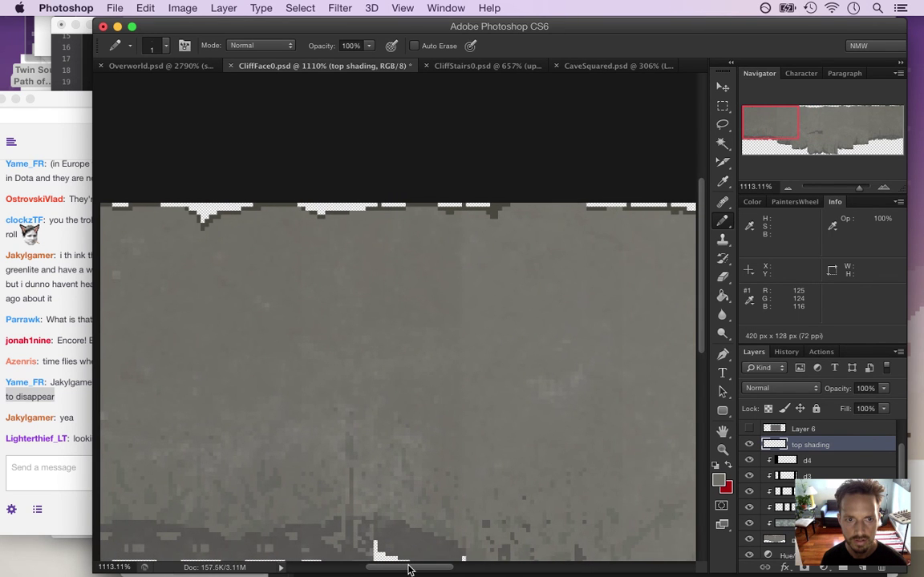
scroll(352, 361, "down", 5)
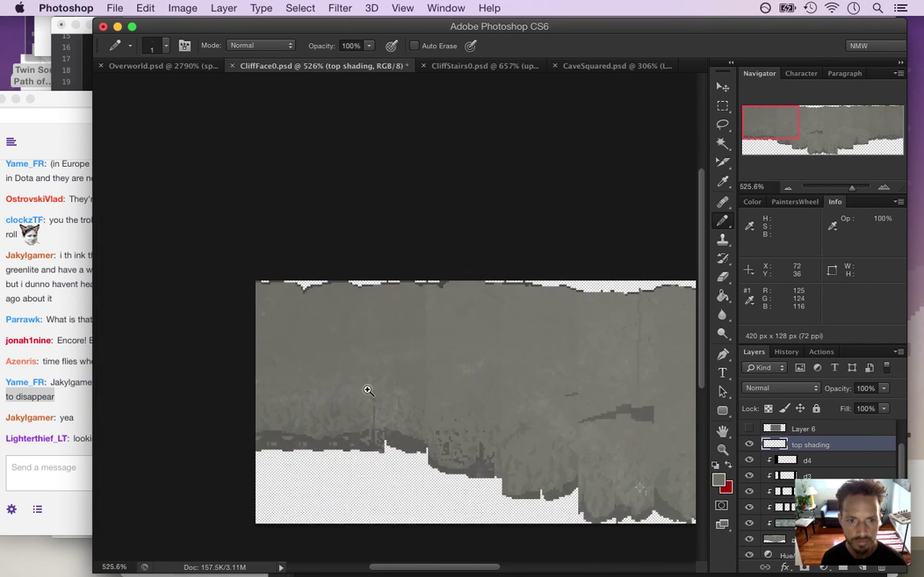
key("i")
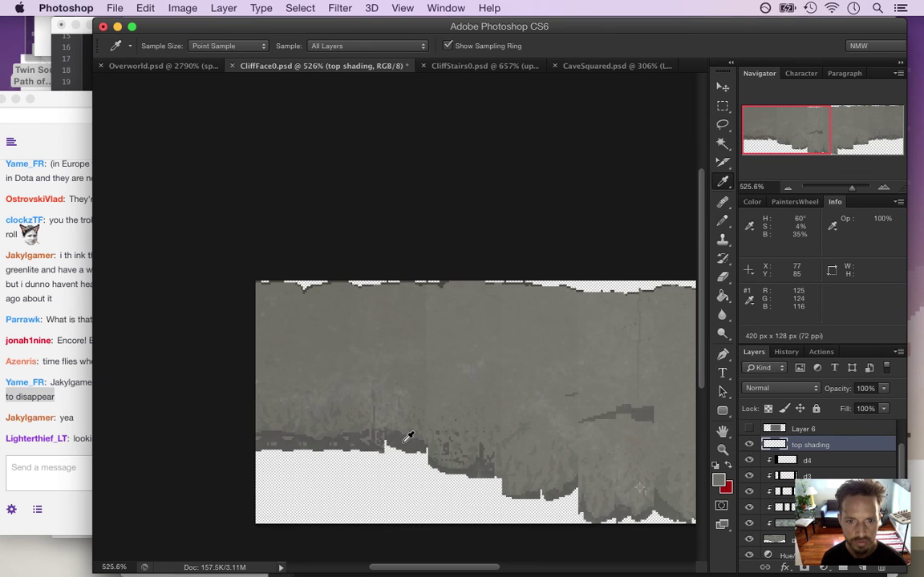
left_click(749, 525)
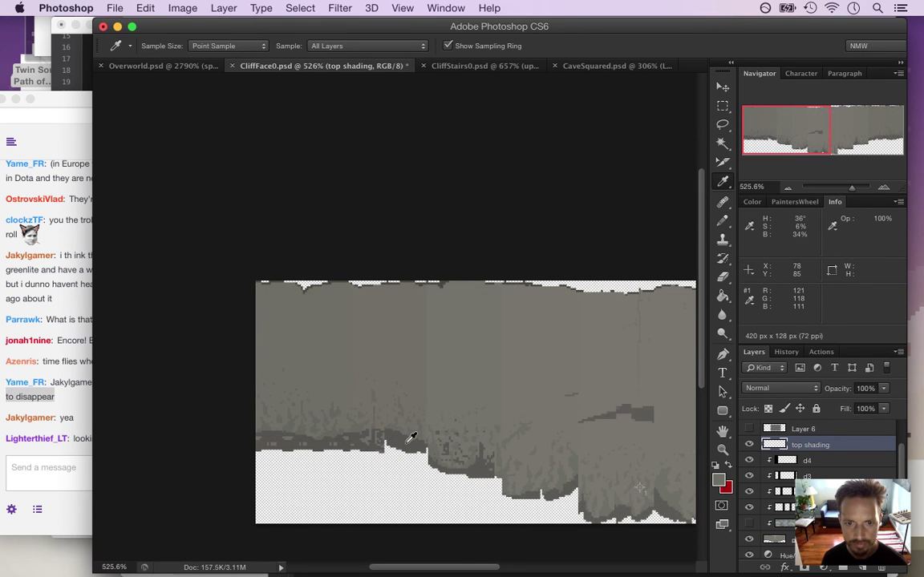
left_click(749, 523)
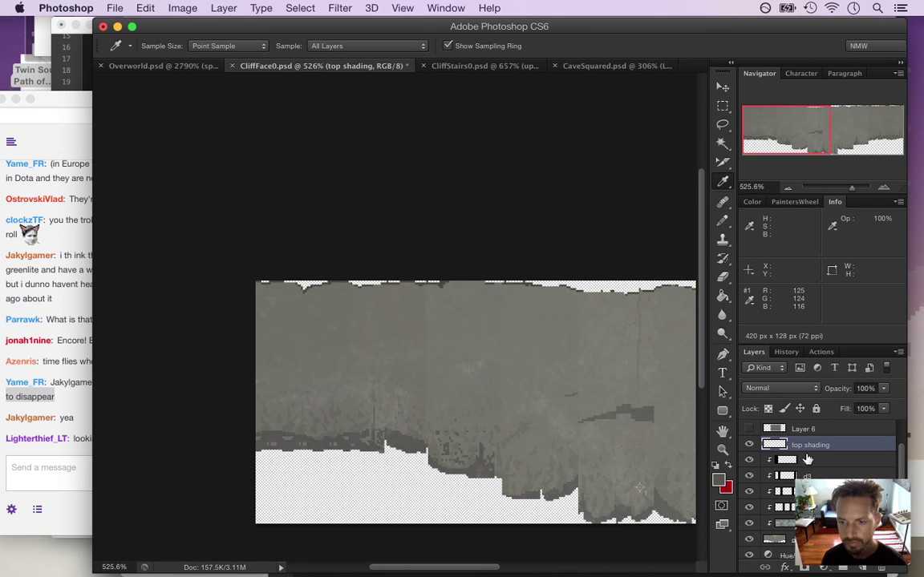
Step: Select the outline of the top shading strip and recolour it with the sampled grey using a 40 px pencil
scroll(447, 353, "down", 5)
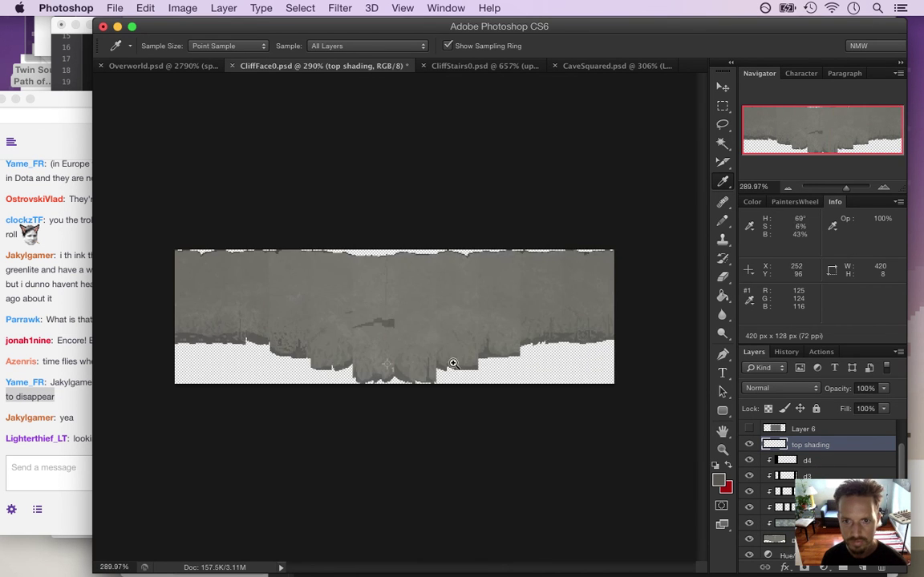
key("b")
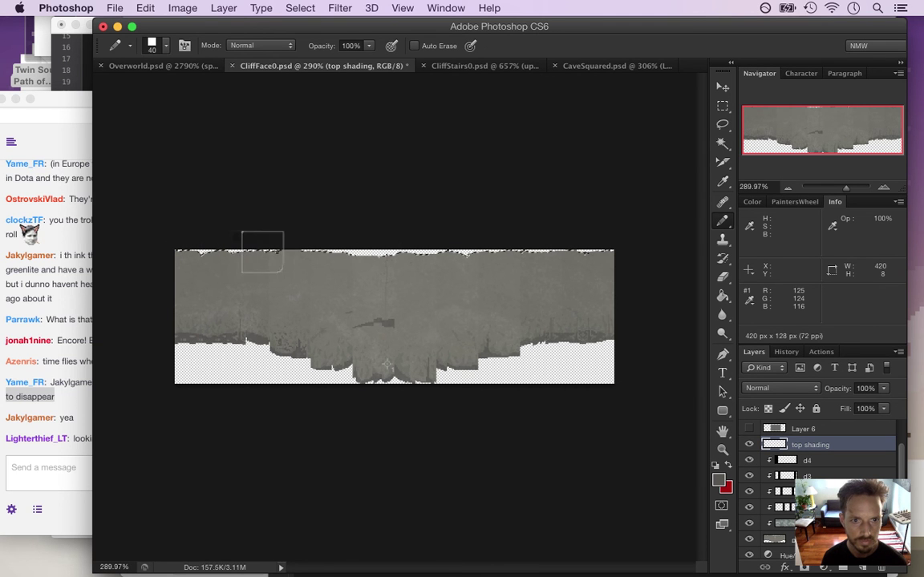
left_click(723, 449)
left_click_drag(354, 315, 668, 394)
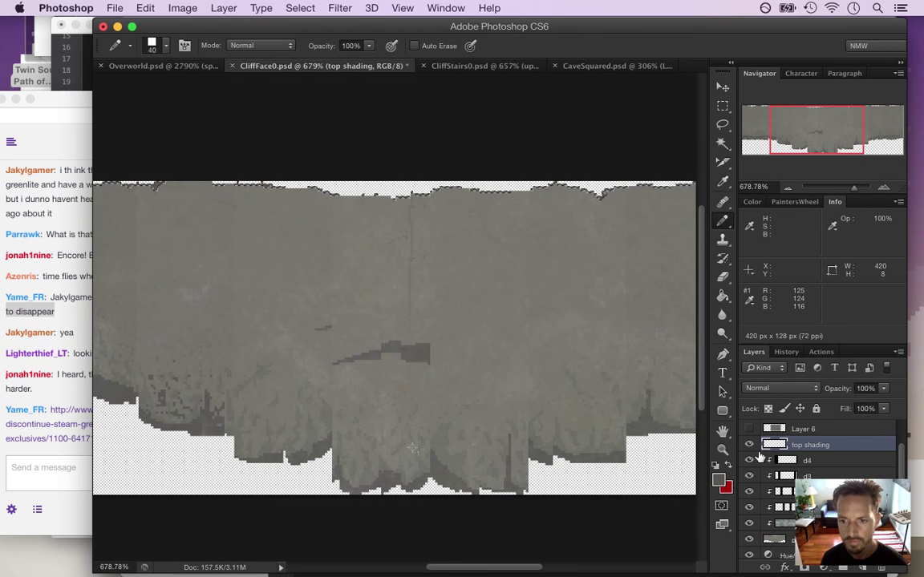
Step: Save CliffFace0.psd and export it for the web as a transparent PNG-24 at 420 x 128 px
key("super+s")
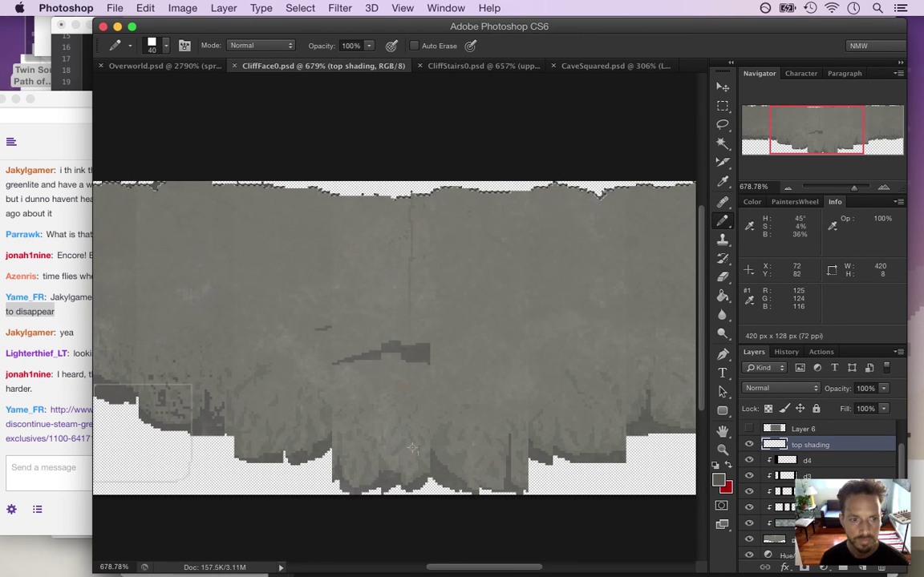
left_click(114, 8)
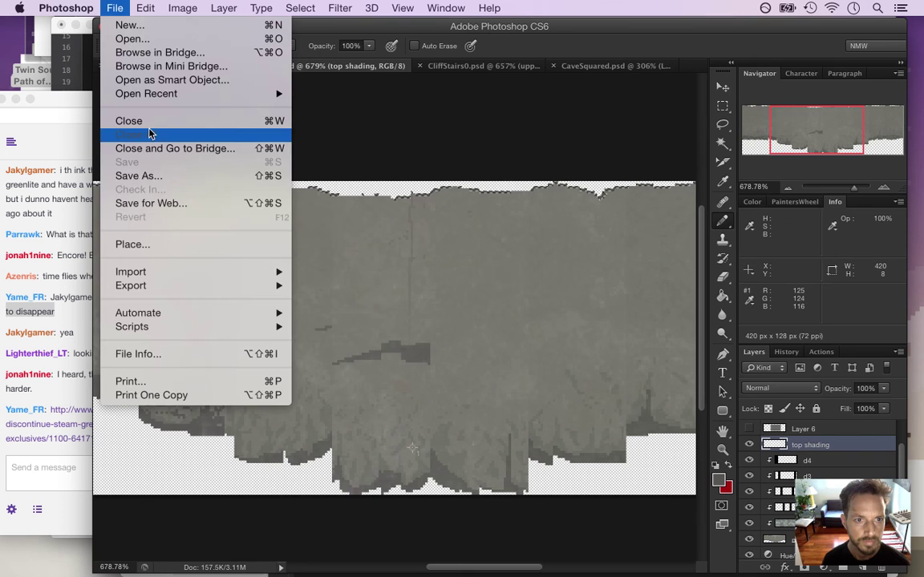
left_click(179, 204)
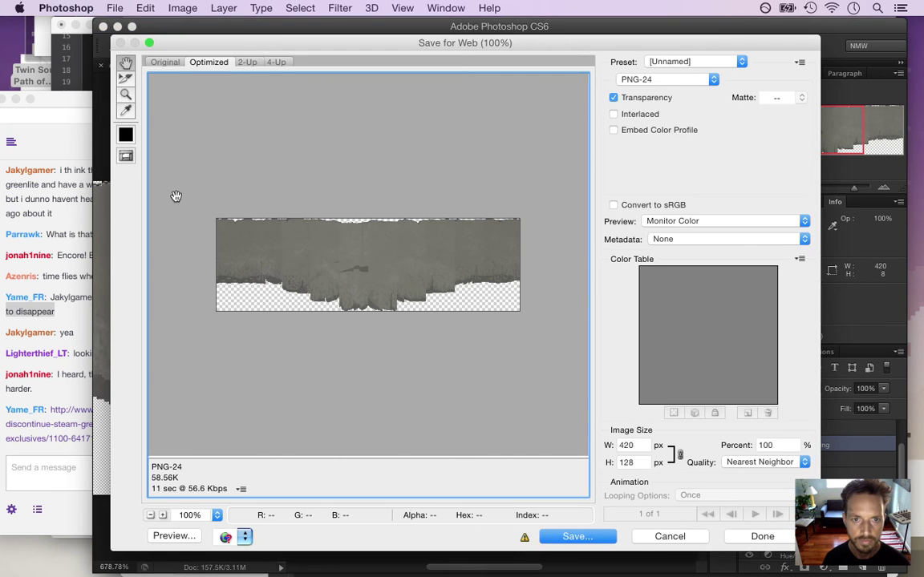
key("Return")
key("Return")
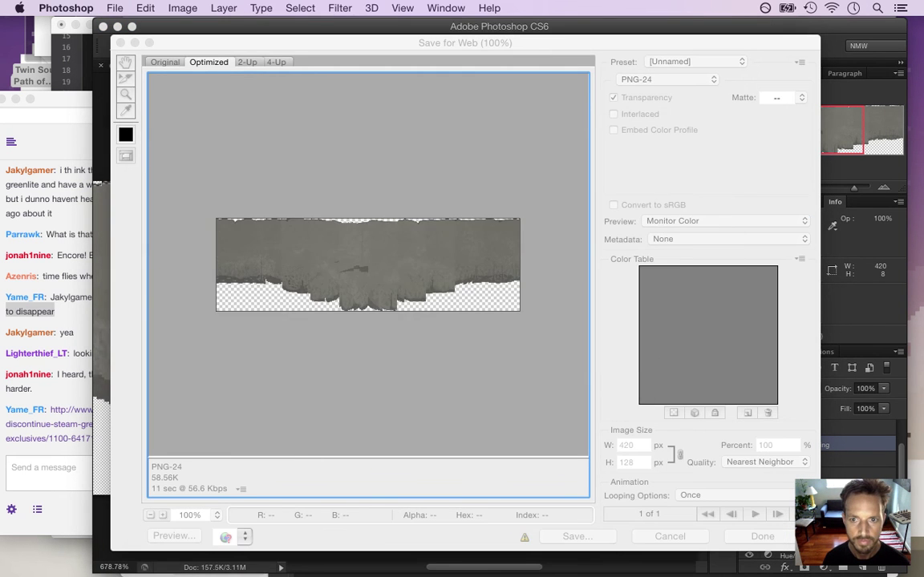
Step: Switch to the Twitch chat in Safari and read the newest comment about curating games
left_click(90, 383)
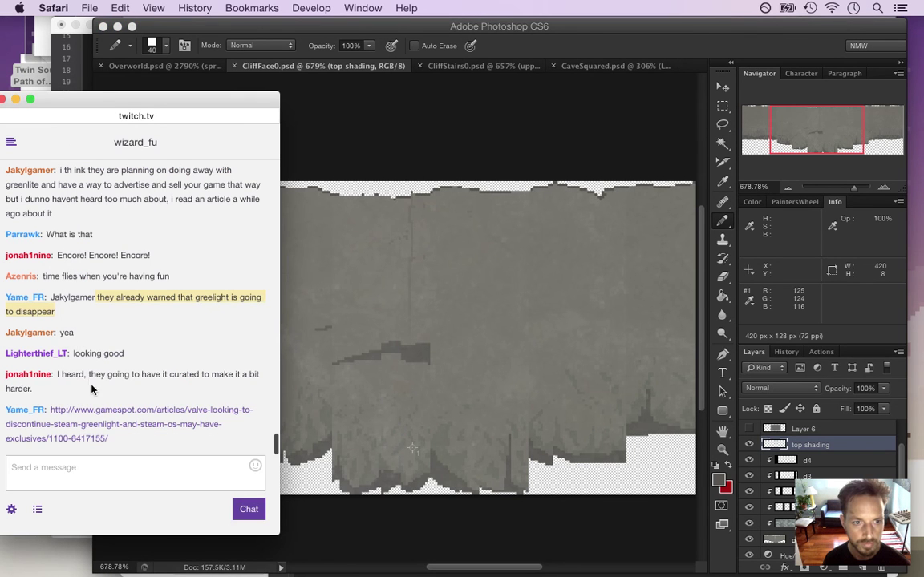
left_click_drag(76, 374, 209, 393)
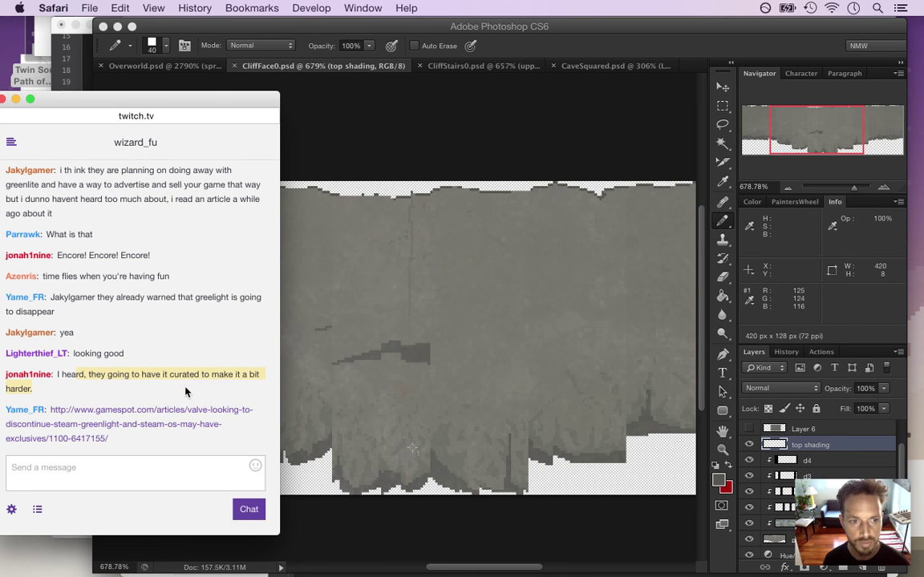
left_click_drag(96, 375, 115, 381)
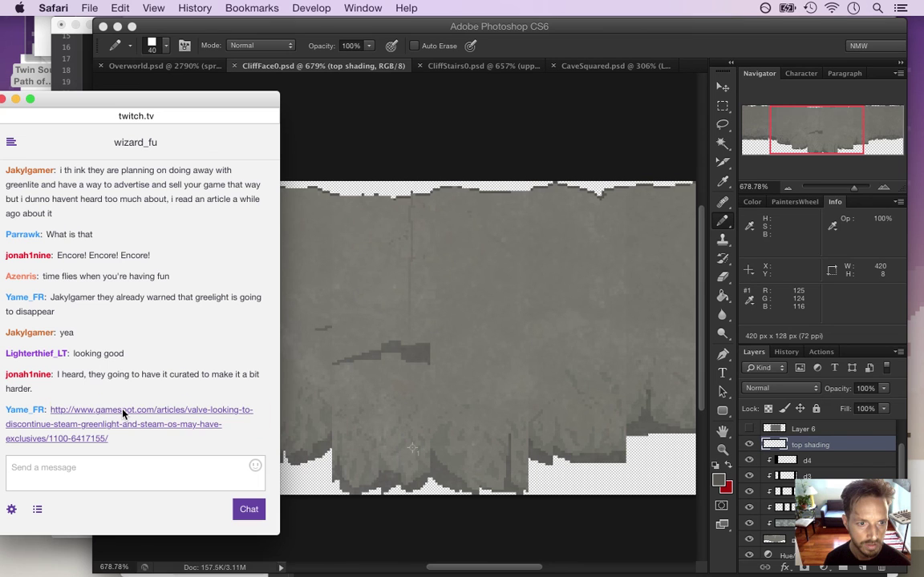
Step: Open the GameSpot article about Steam Greenlight linked in chat and save its address as a desktop shortcut
right_click(122, 413)
left_click(197, 369)
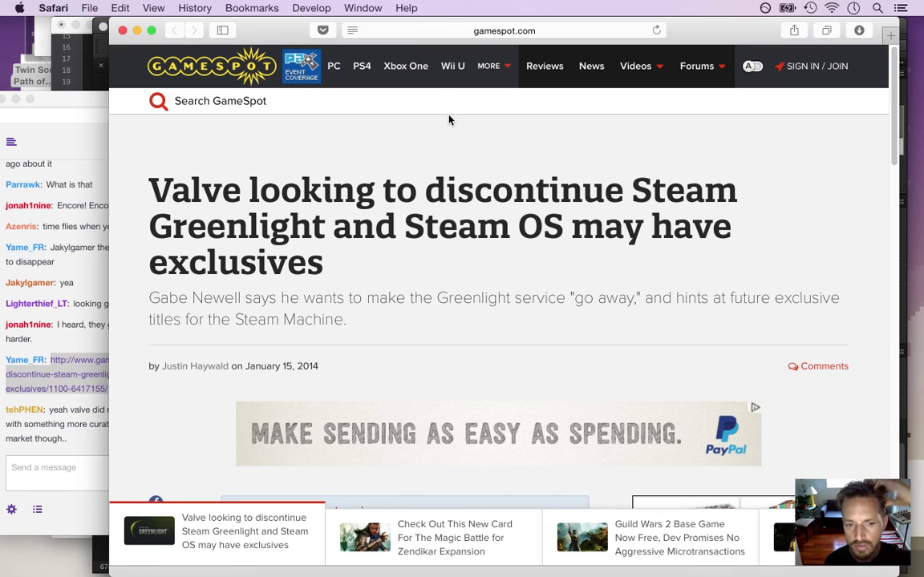
left_click(383, 34)
left_click_drag(368, 30, 24, 56)
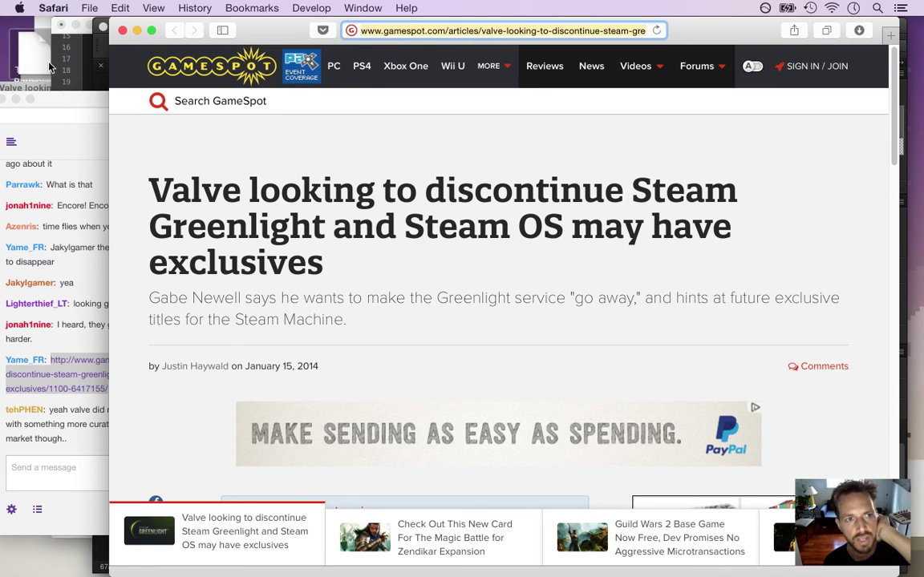
left_click(122, 30)
Step: Switch to the Songbringer project in Xcode and run the game
left_click(628, 46)
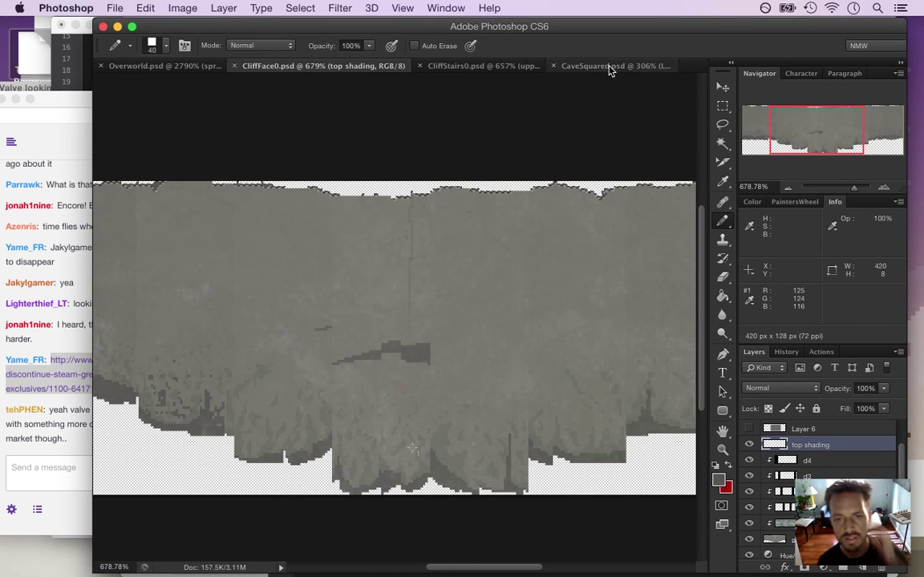
key("m")
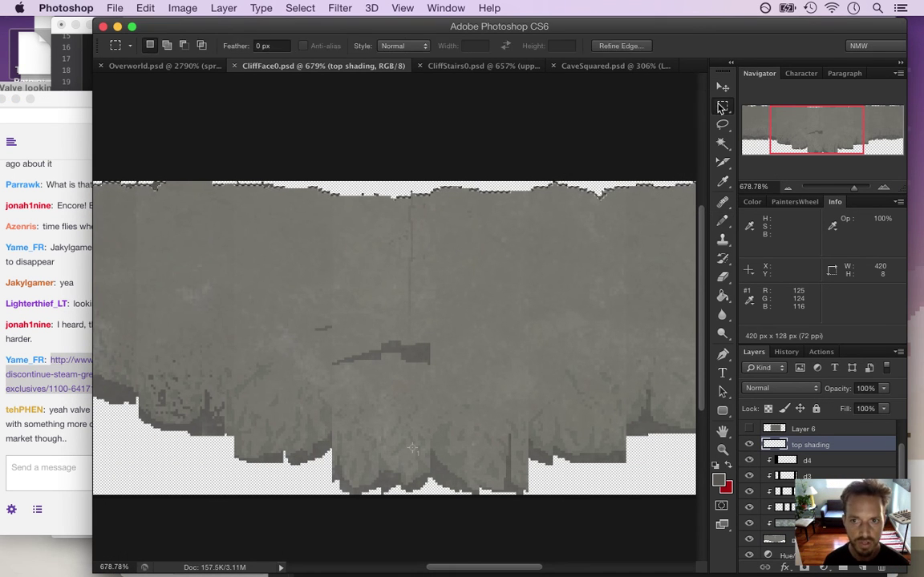
key("super+Tab")
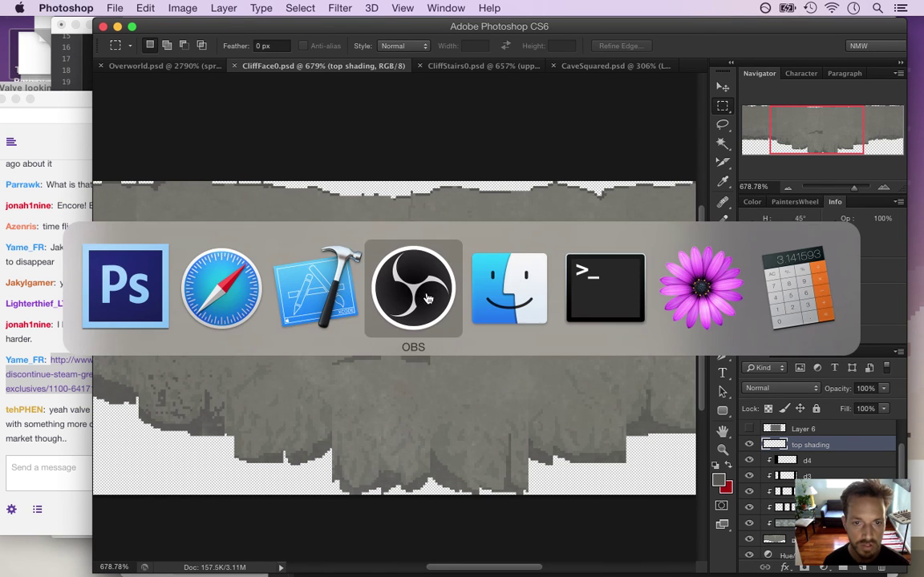
left_click(282, 279)
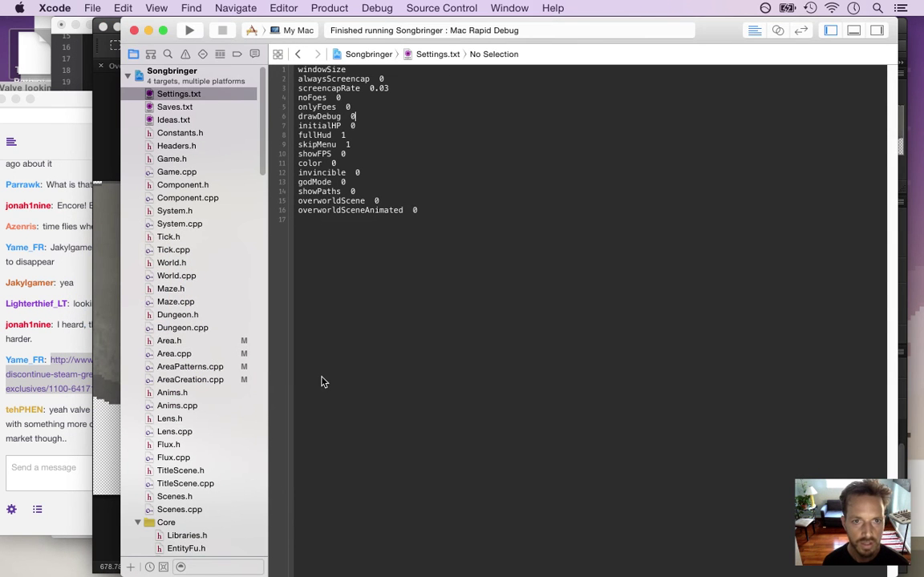
key("super+r")
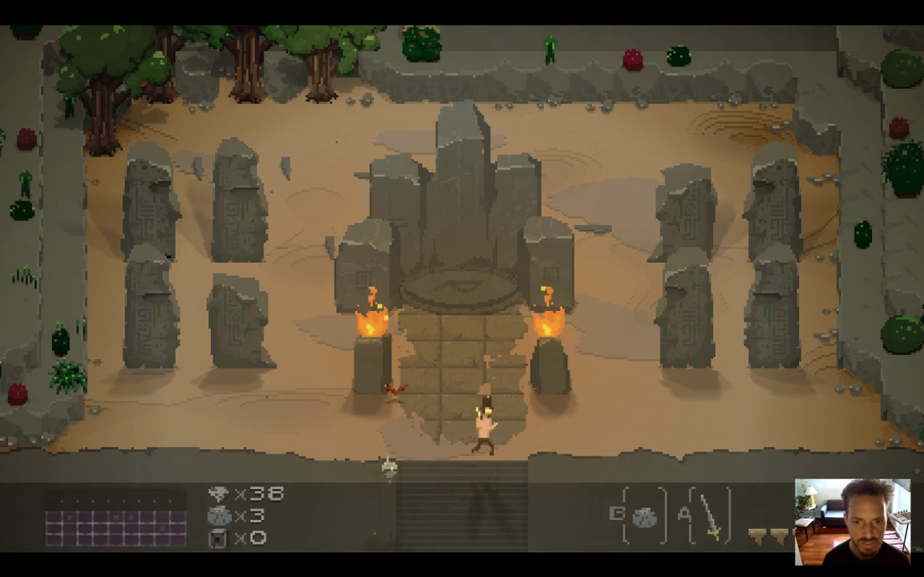
Step: Walk the character back and forth along the lower cliff edge to examine its top shading
key("Right")
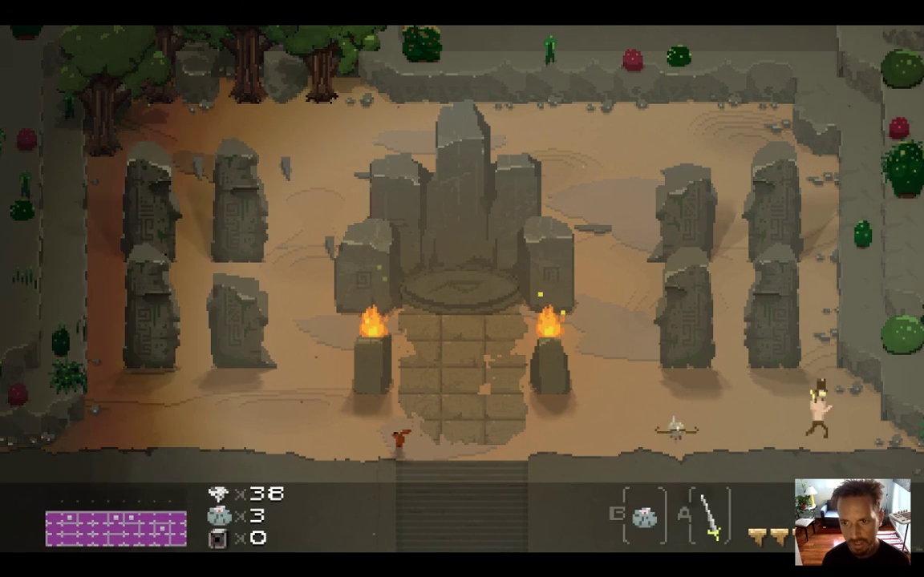
key("Left")
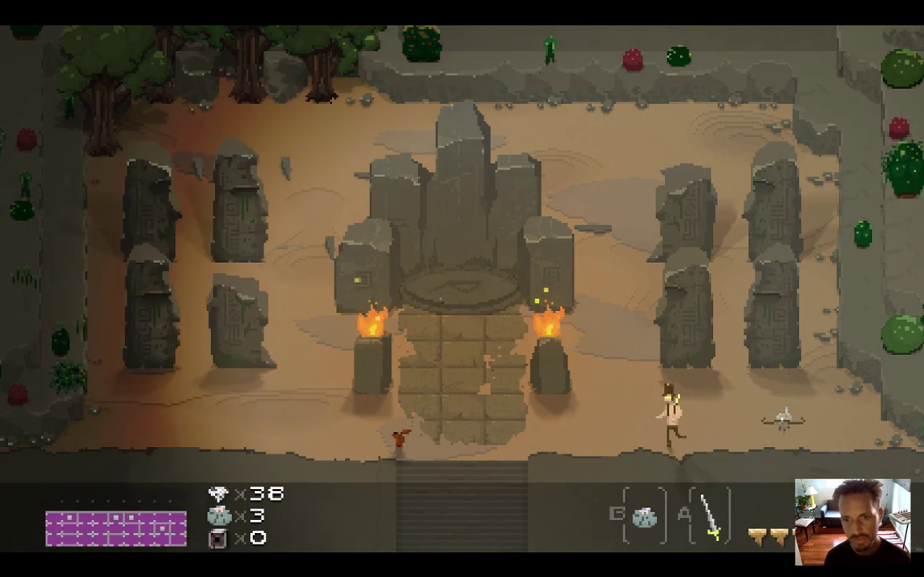
key("Left")
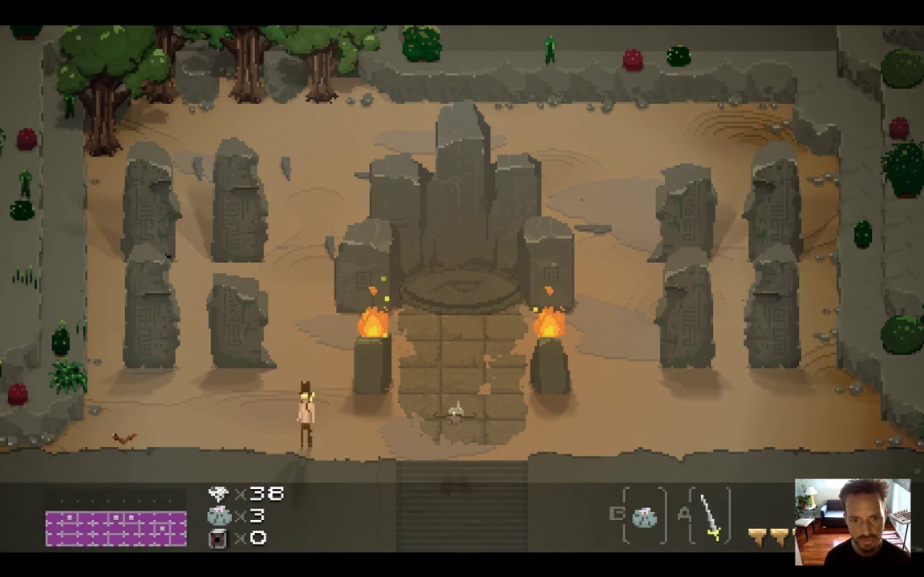
key("Right")
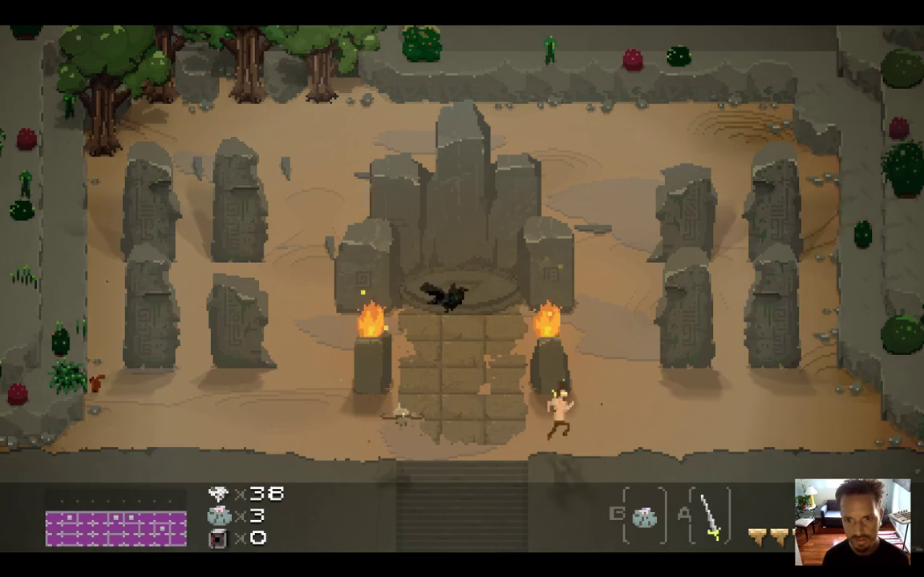
key("Right")
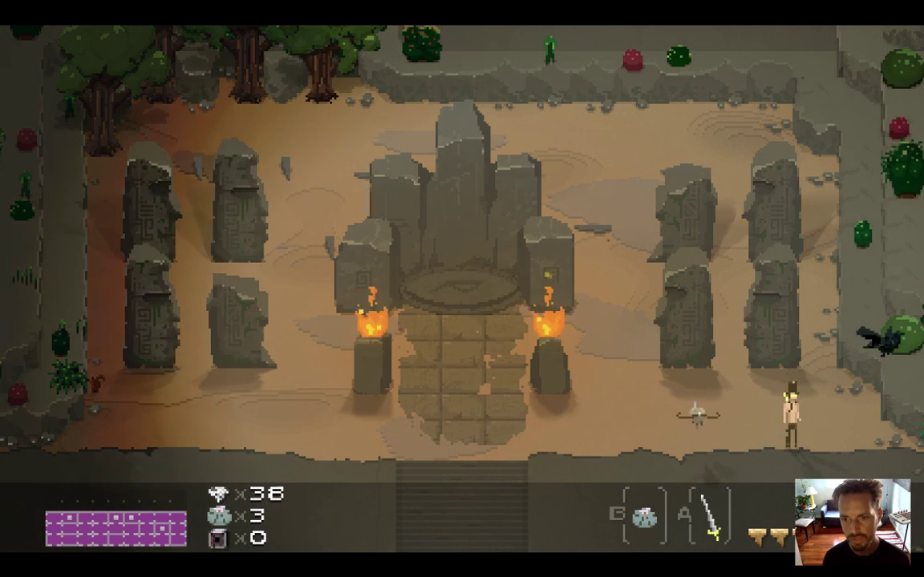
key("Right")
key("Left")
key("Right")
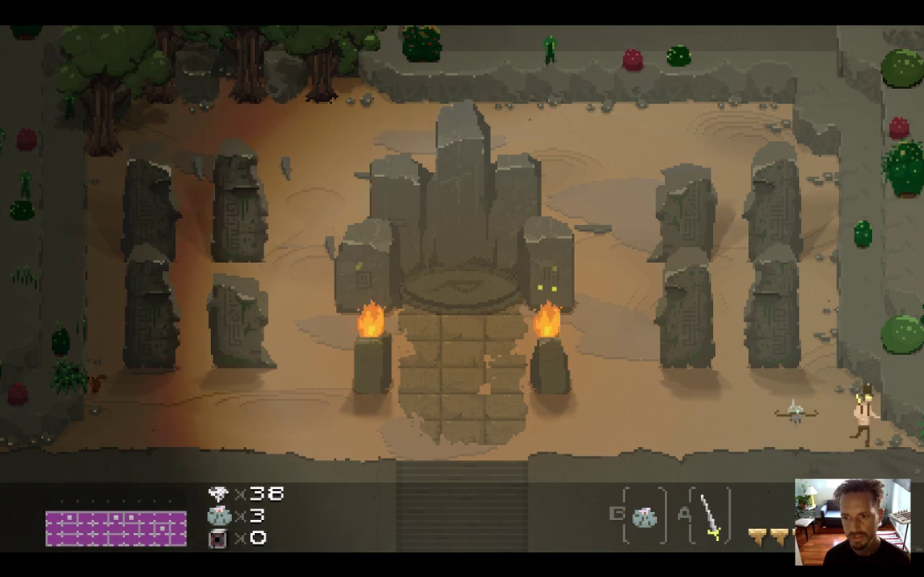
key("Left")
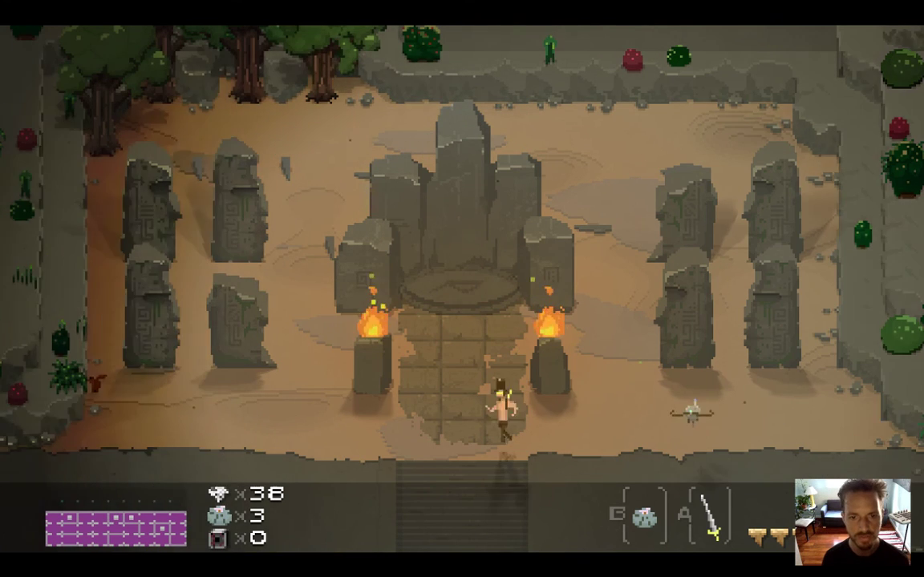
key("Left")
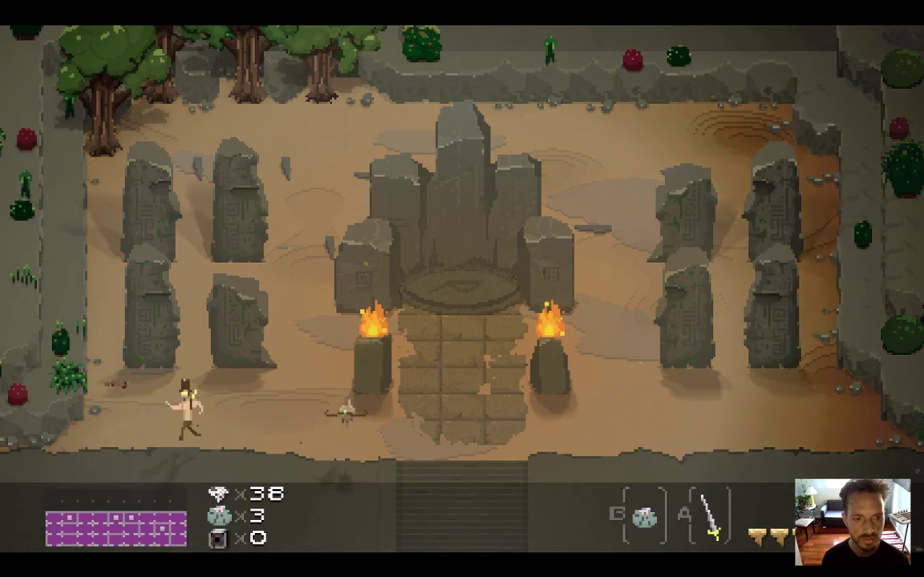
Step: Walk the character across to the east end of the lower cliff edge to inspect its shading, and quit the game
key("Left")
key("Right")
key("Right")
key("Right")
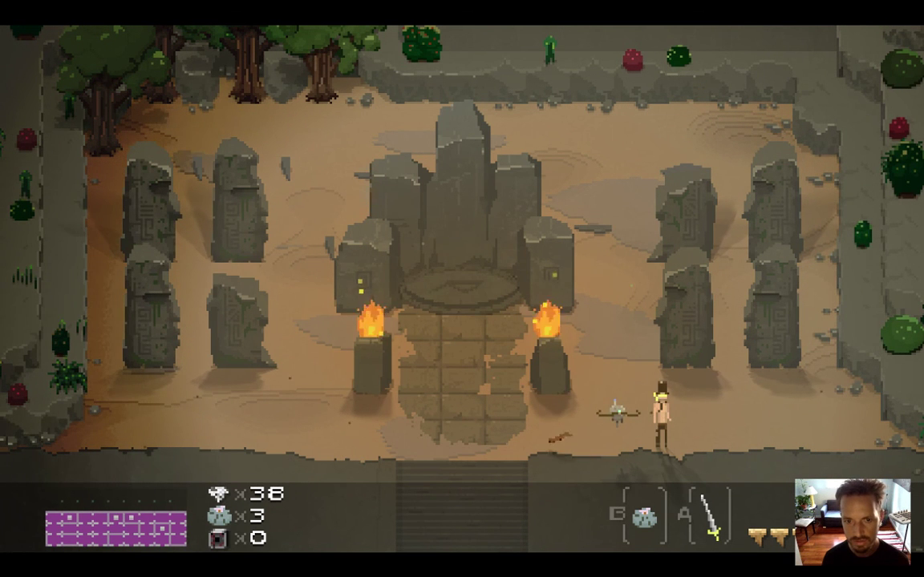
key("Right")
key("Left")
key("Right")
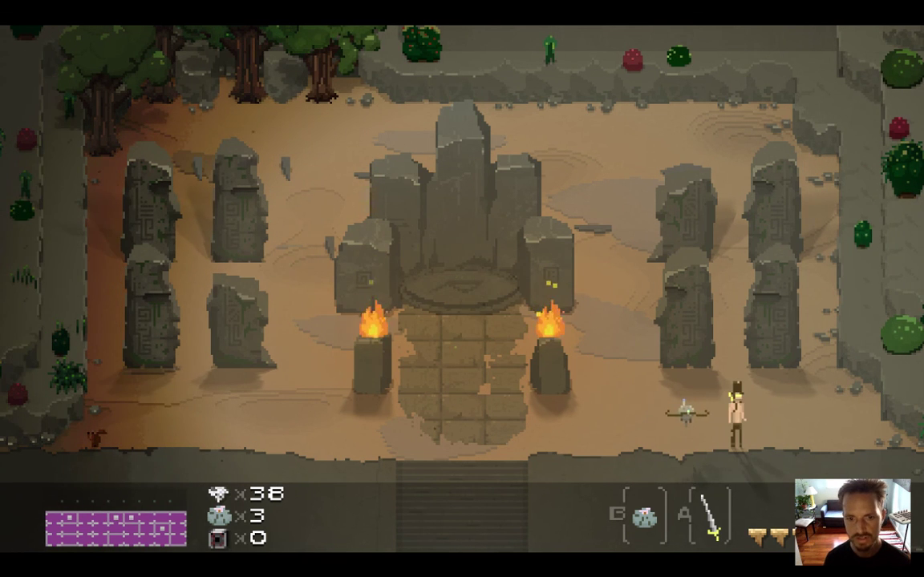
key("super+q")
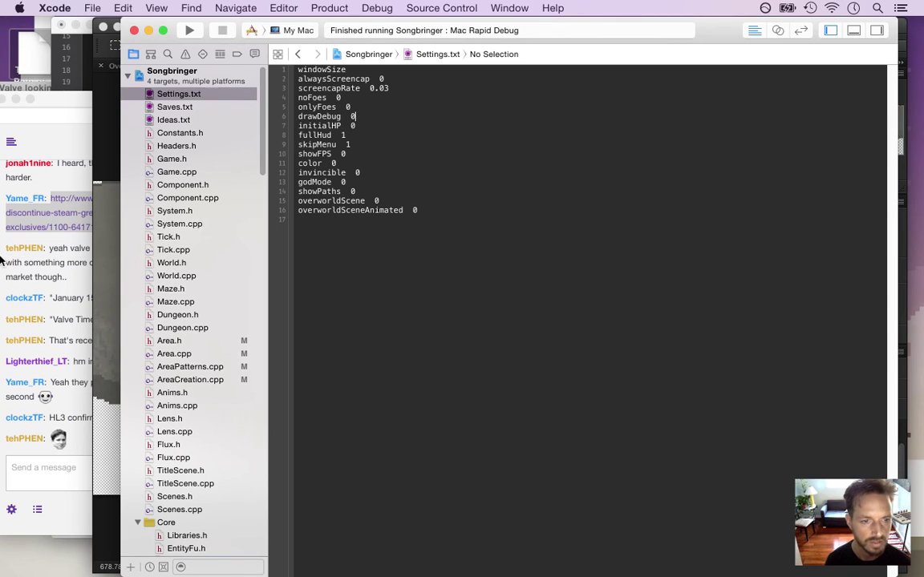
Step: Switch to the Twitch chat in Safari and read the comments about Valve replacing Greenlight with something more curated
left_click(57, 306)
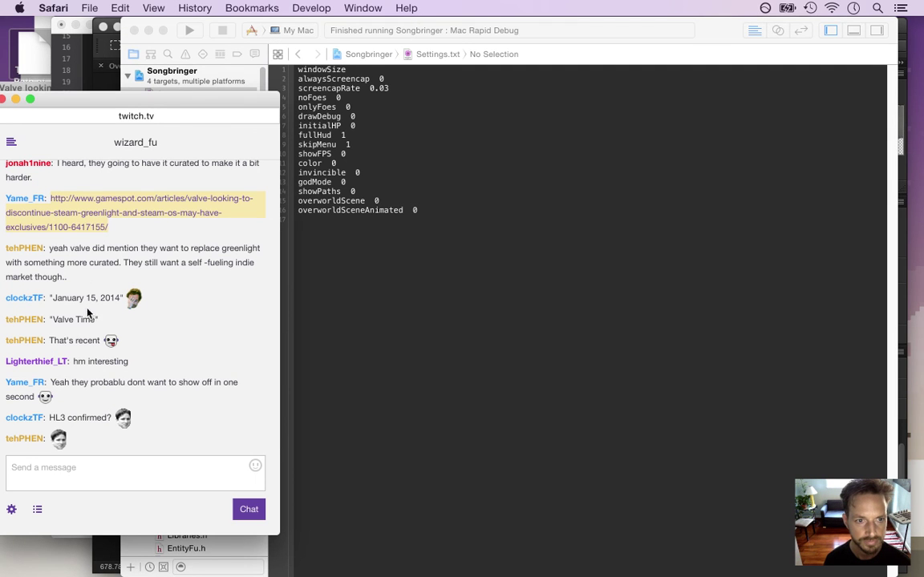
left_click_drag(63, 252, 81, 273)
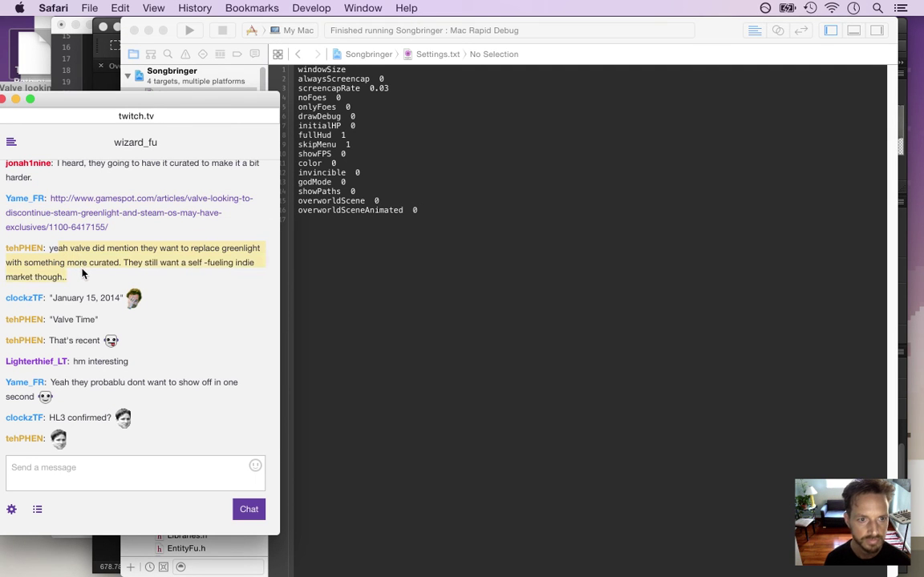
left_click(138, 267)
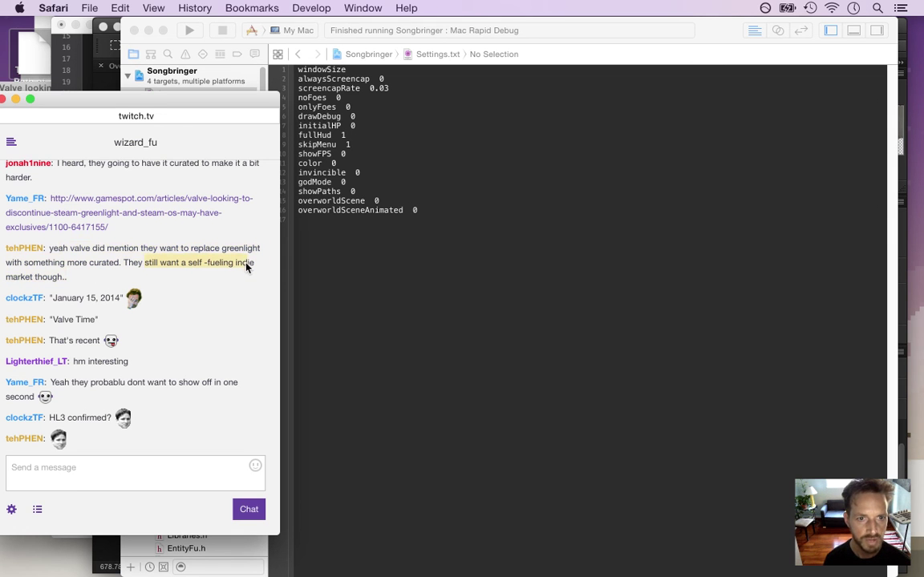
left_click_drag(250, 269, 46, 282)
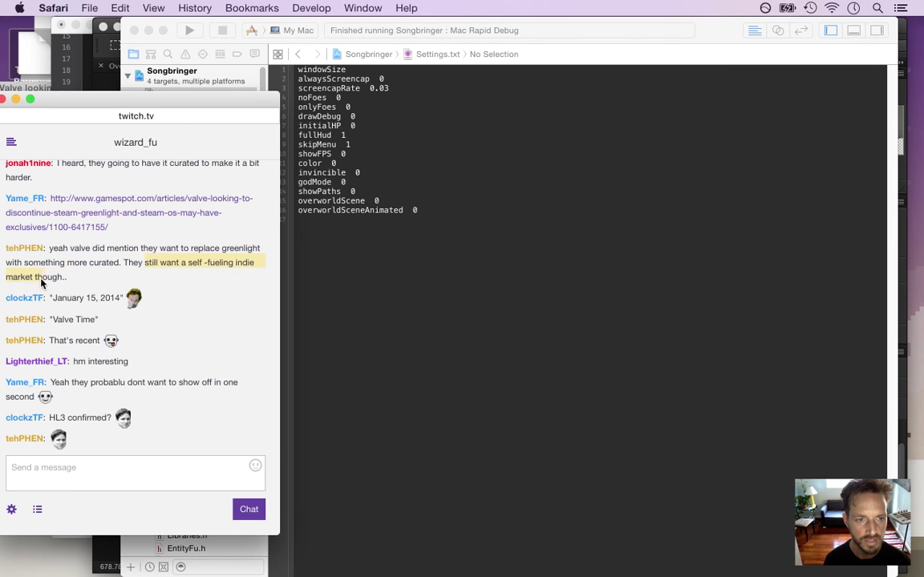
left_click(148, 265)
left_click_drag(168, 268, 205, 294)
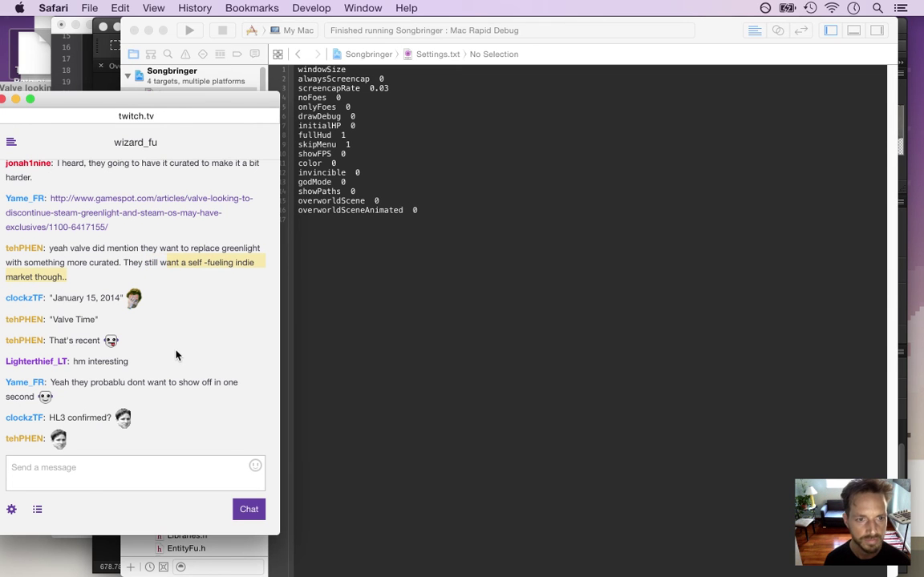
left_click_drag(54, 297, 120, 298)
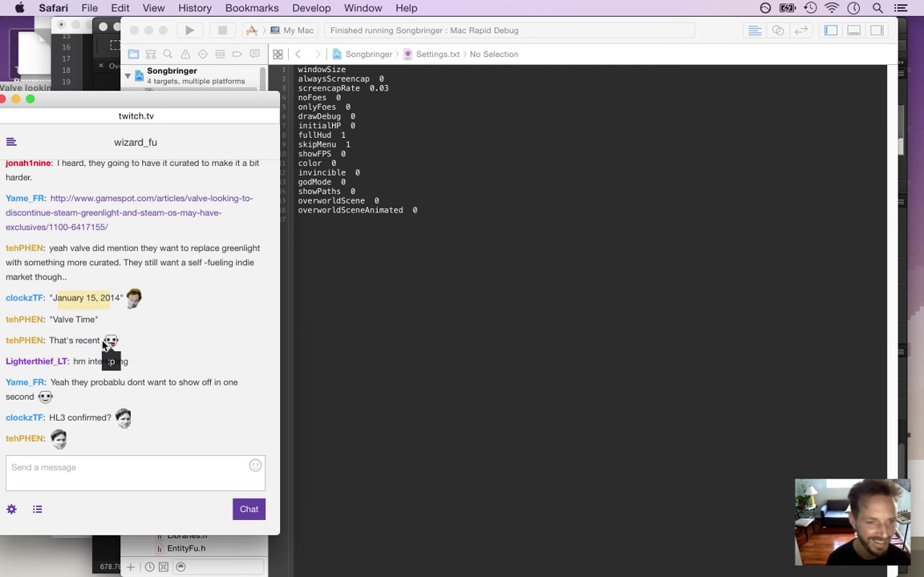
left_click_drag(58, 322, 89, 340)
left_click(98, 313)
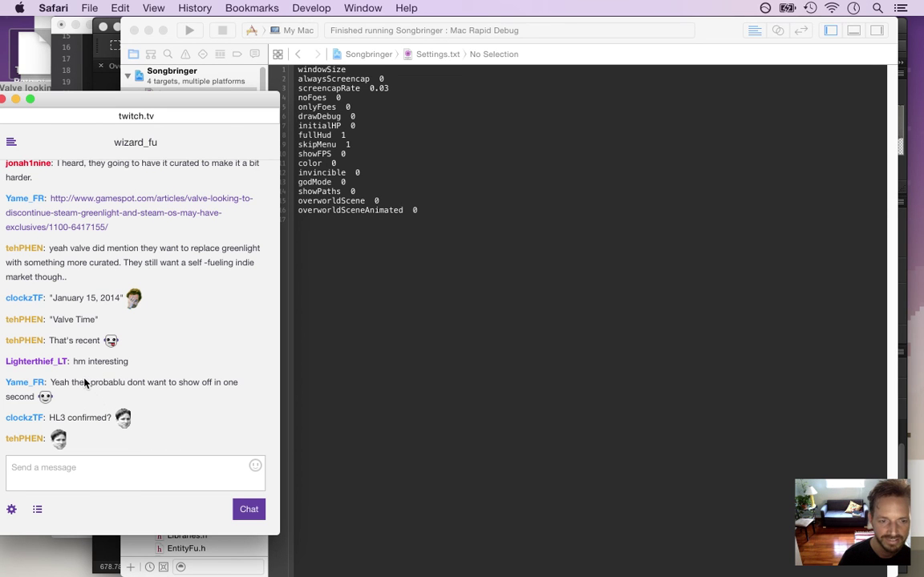
Step: Switch to CliffFace0.psd in Photoshop, set the top shading layer's opacity to 61% and save the file
left_click(419, 272)
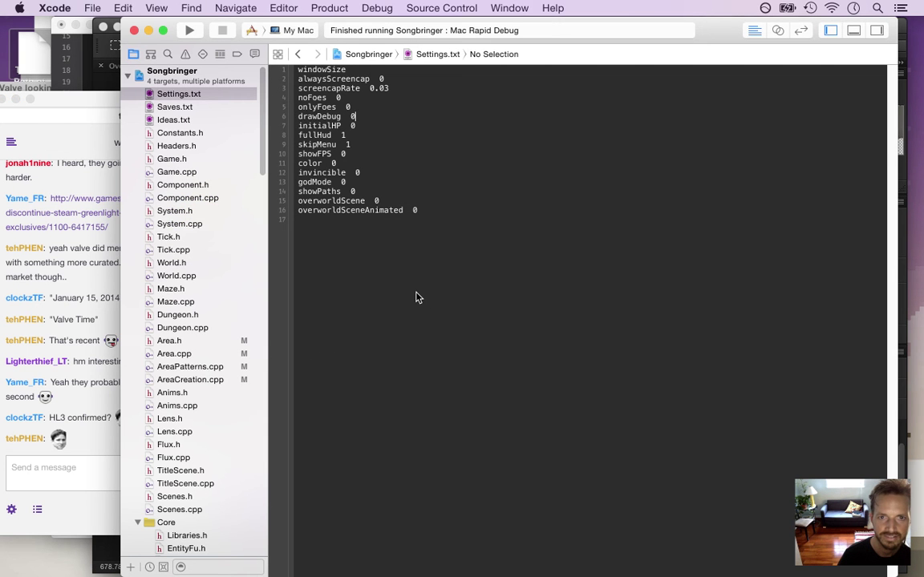
key("super+Tab")
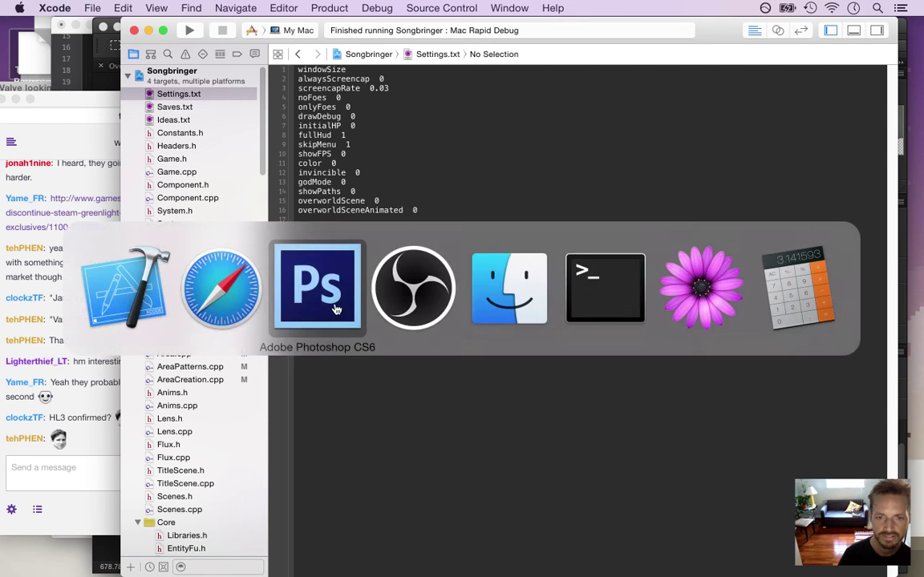
left_click(333, 309)
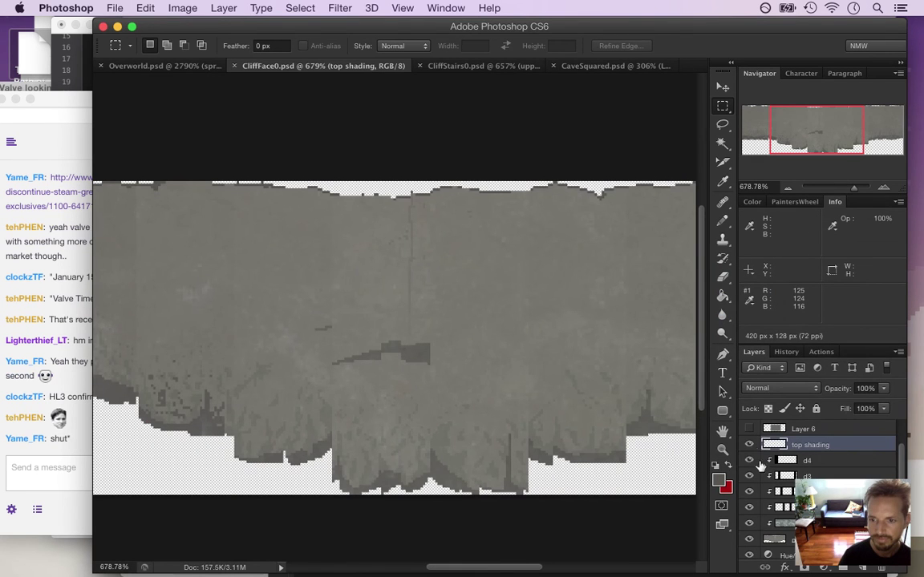
left_click(749, 445)
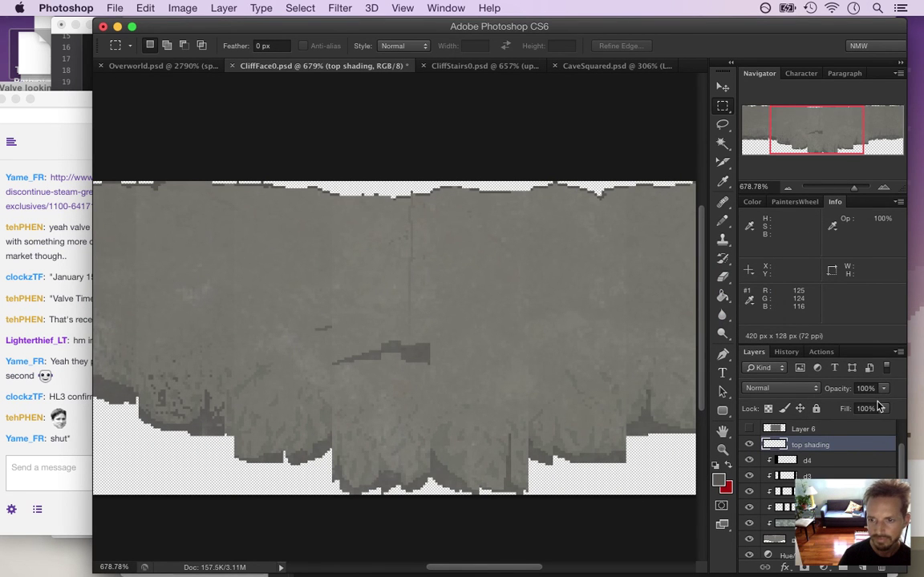
left_click(885, 391)
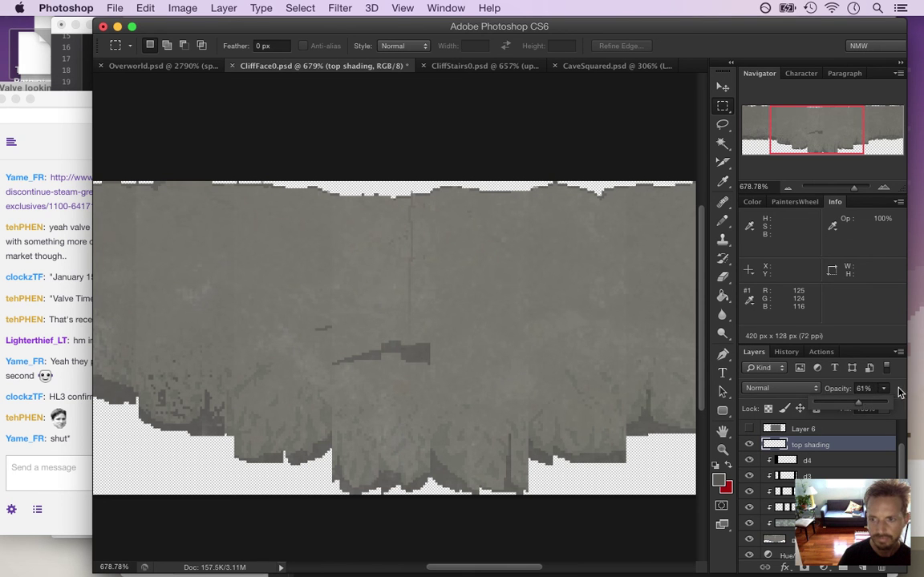
key("super+s")
left_click(107, 8)
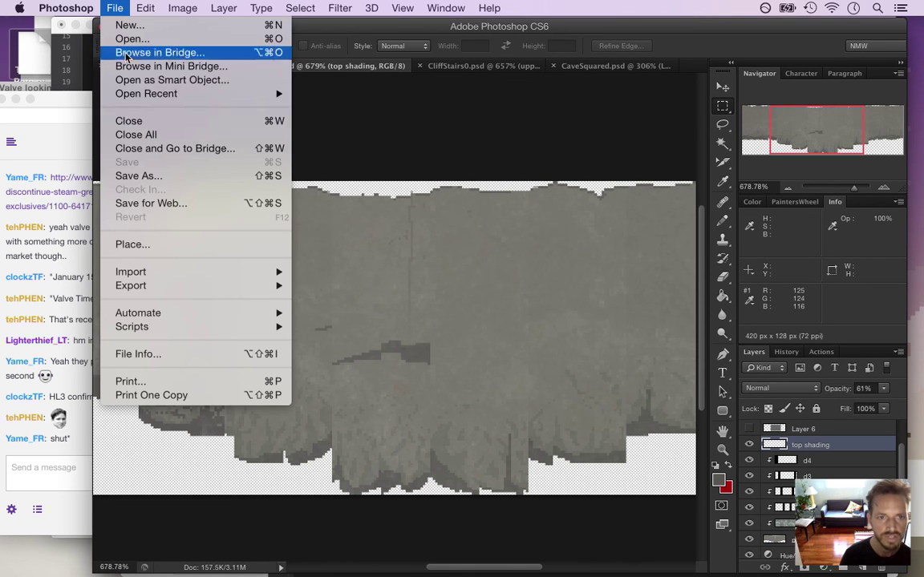
left_click(338, 142)
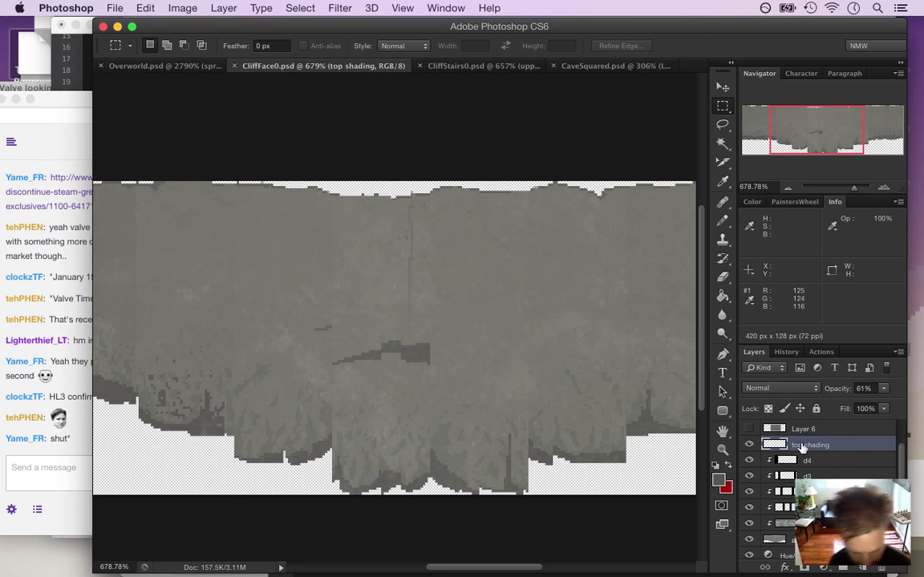
Step: Duplicate the top shading layer and apply a Gaussian Blur with a 3.0 pixel radius to the copy
key("super+j")
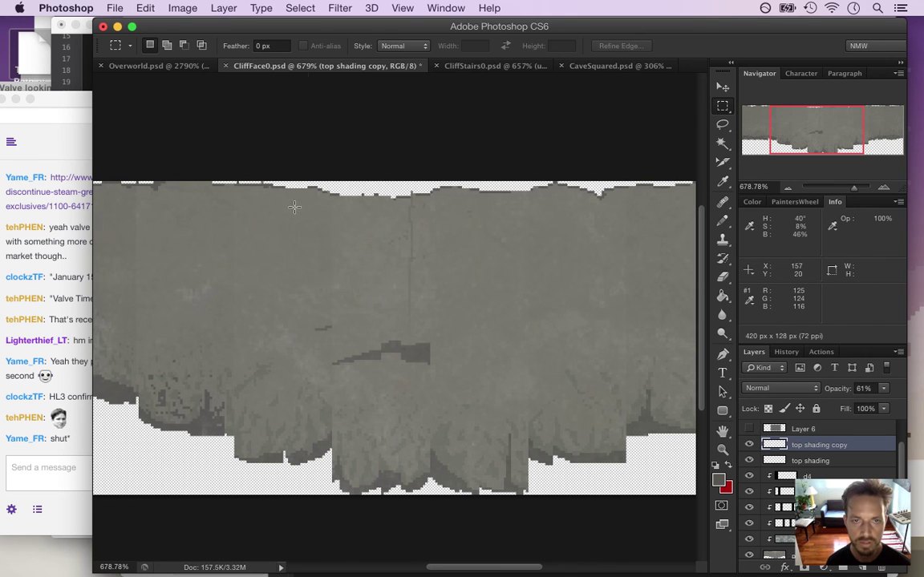
left_click(285, 9)
mouse_move(371, 8)
mouse_move(340, 8)
mouse_move(482, 175)
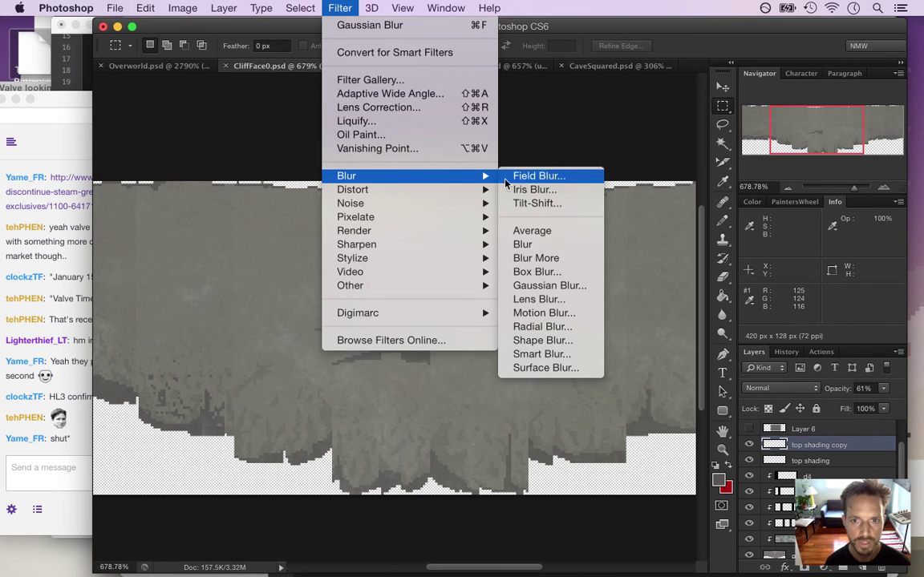
left_click(544, 287)
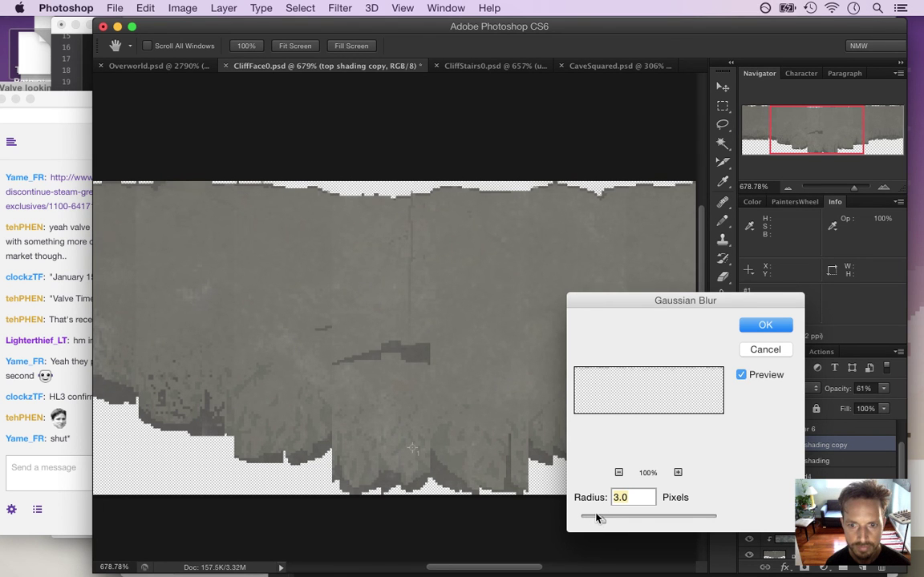
left_click(765, 325)
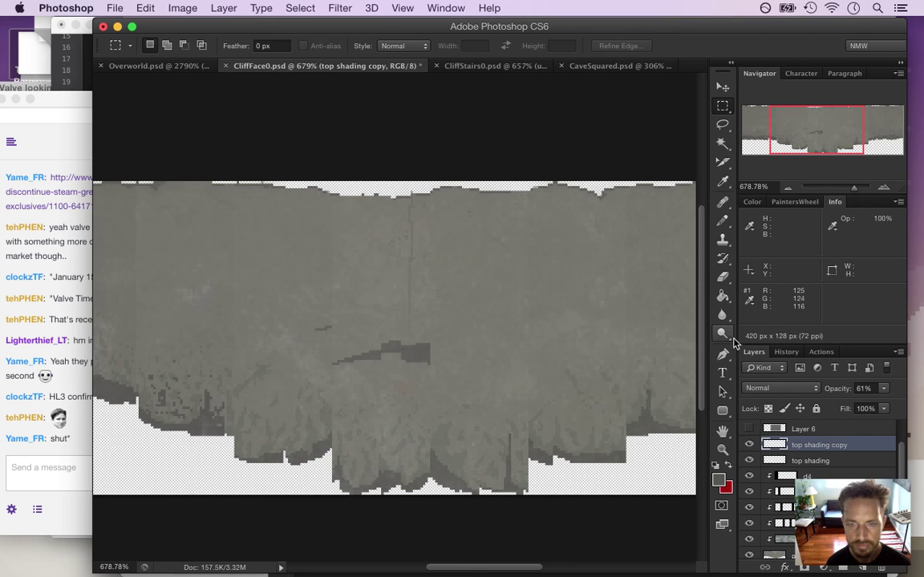
Step: Duplicate the blurred shading layer three times and merge the four blurred copies into one layer below top shading
key("super+j")
key("super+j")
key("super+j")
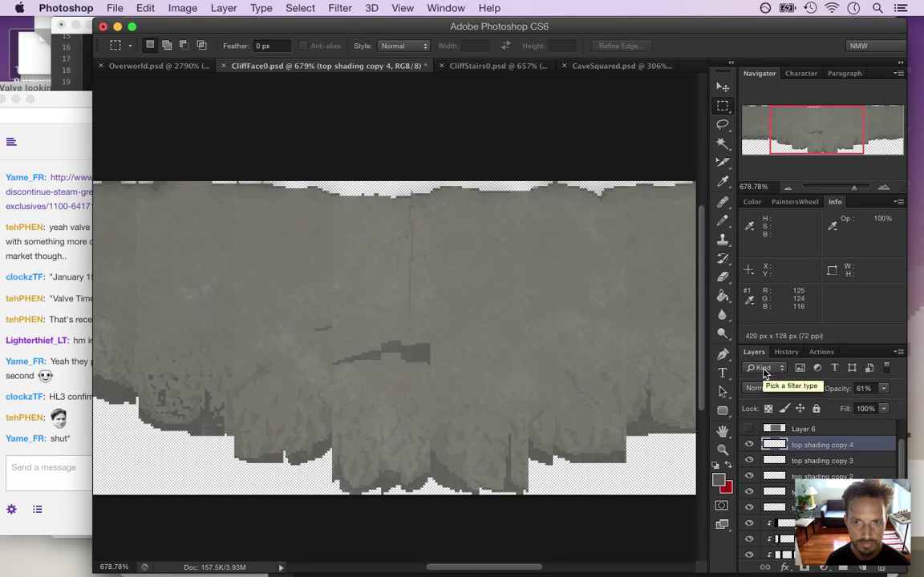
left_click_drag(490, 568, 514, 567)
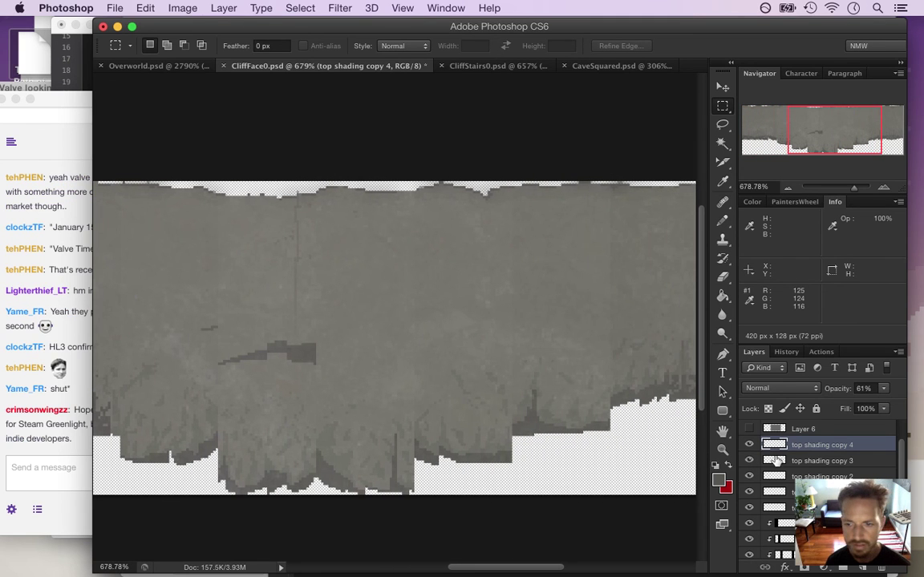
left_click(802, 491, "shift")
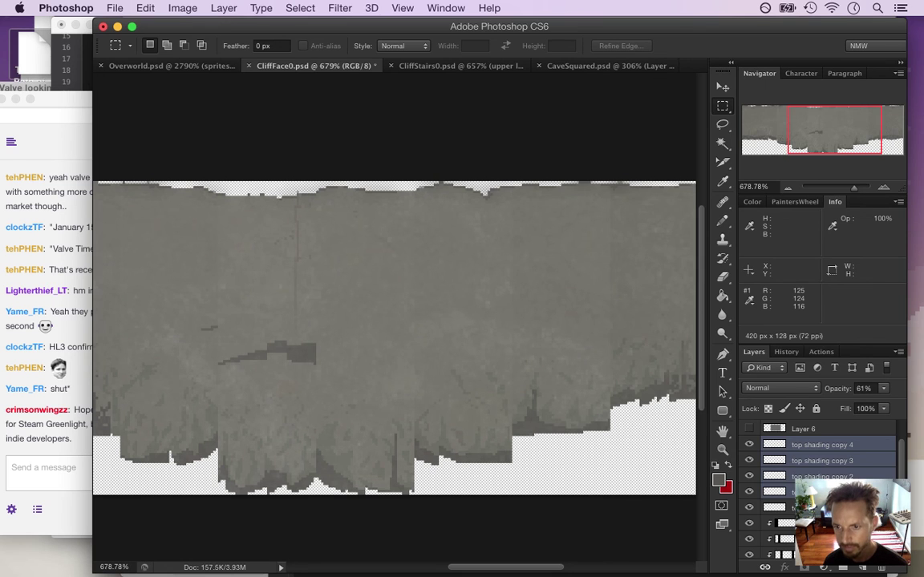
right_click(802, 490)
left_click(777, 388)
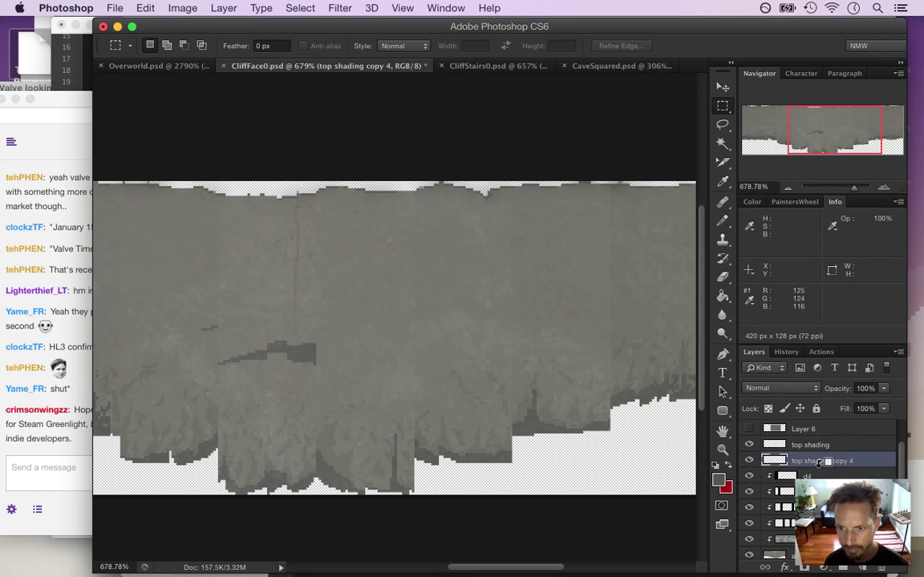
Step: Clip the merged blurred layer to the cliff layers below it and rename it top shading blur
left_click(820, 463, "alt")
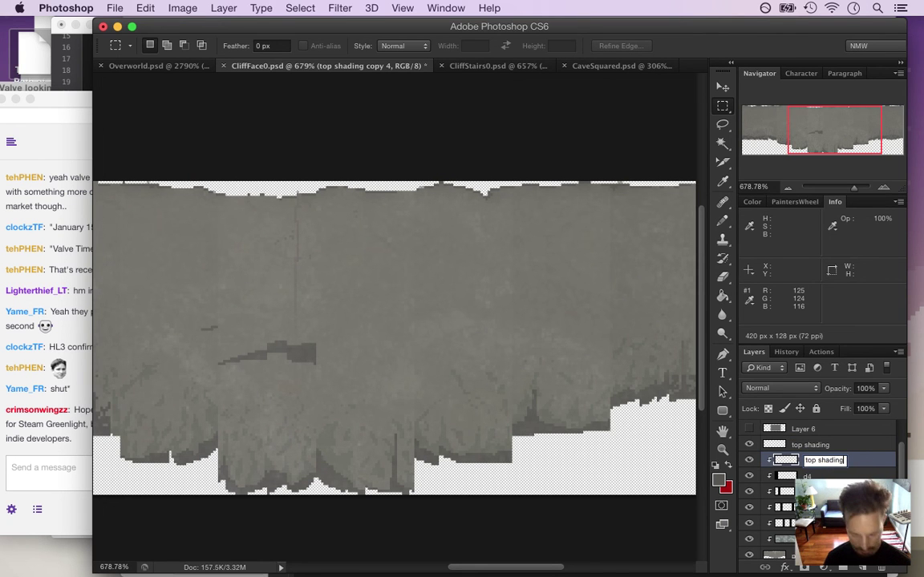
type("ur")
key("Return")
Step: Save CliffFace0.psd and export the updated cliff texture as a PNG
key("super+s")
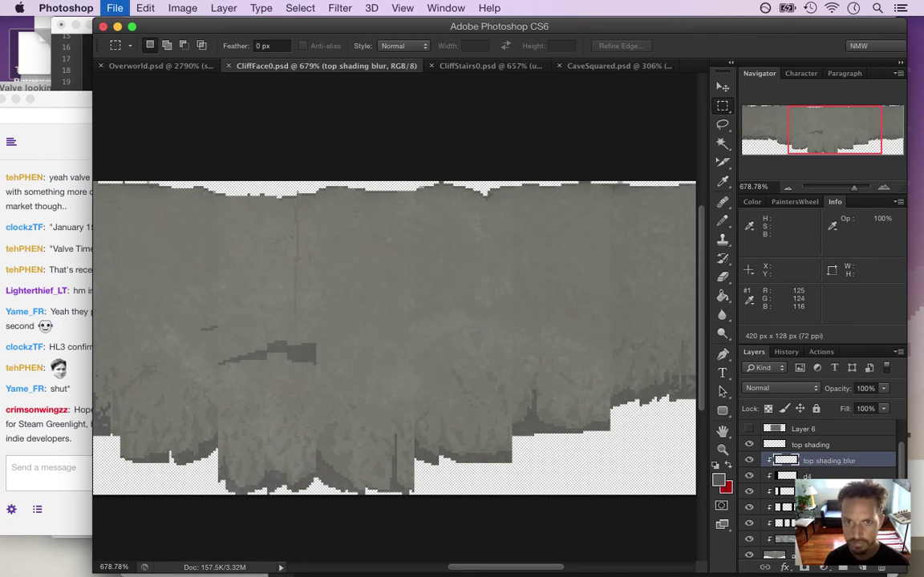
left_click(114, 7)
left_click(167, 184)
key("Return")
key("Return")
key("Return")
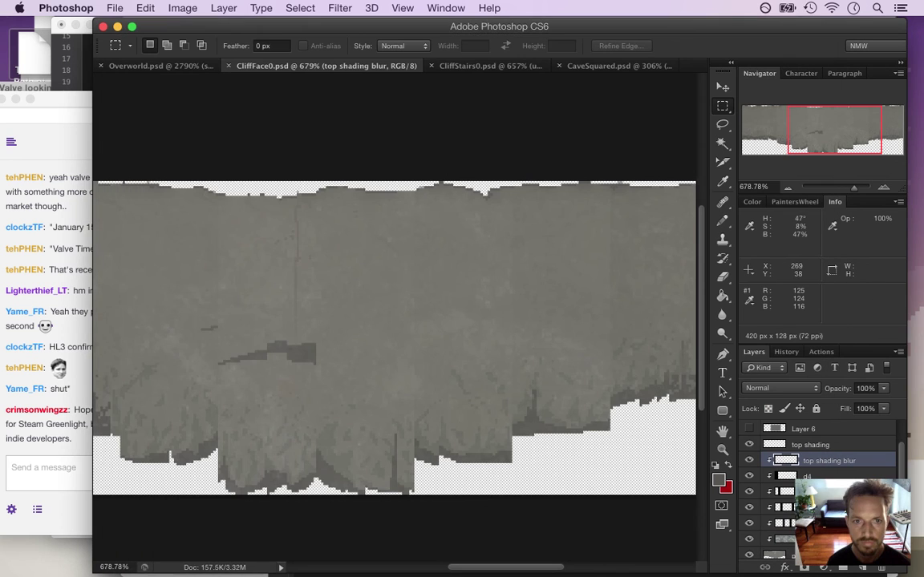
Step: Switch to the Twitch chat in Safari and read the newest comment about a replacement for Steam Greenlight
left_click(84, 411)
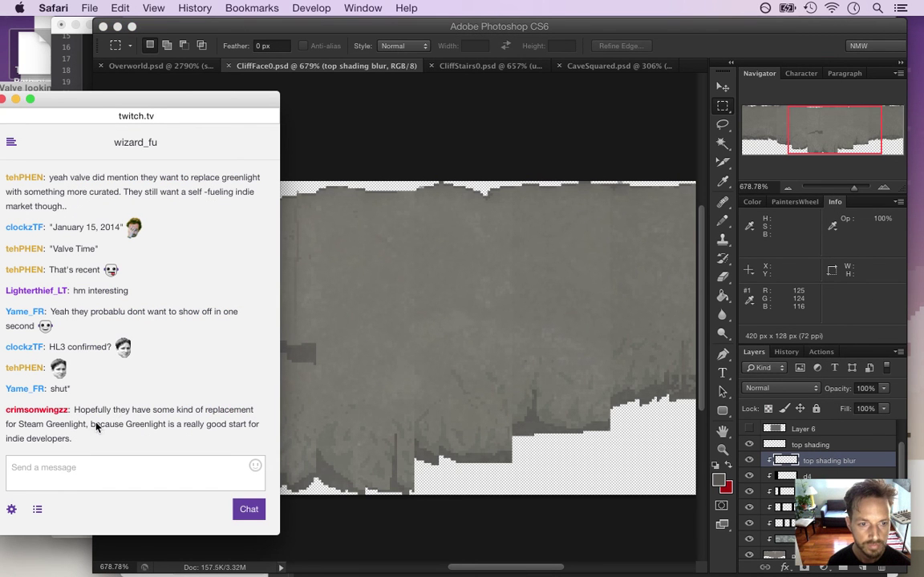
left_click_drag(91, 411, 183, 440)
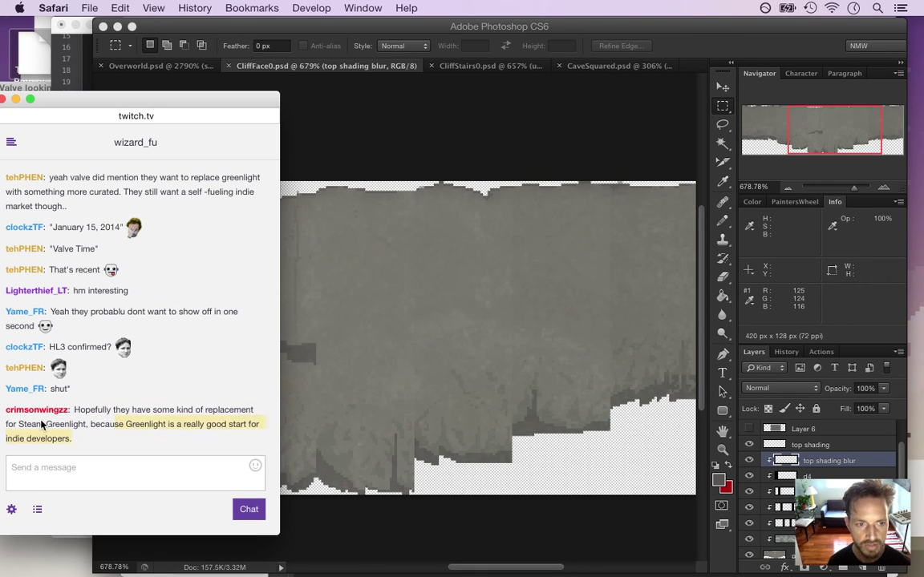
left_click(161, 426)
left_click_drag(152, 430, 229, 434)
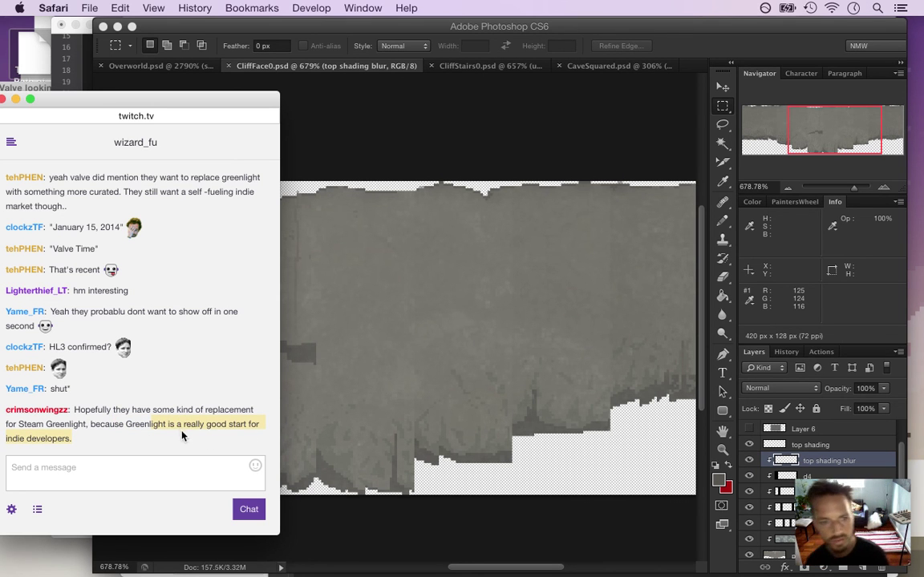
Step: Switch to Xcode, run Songbringer and walk the character along the lower cliff edge to examine the blurred top shading
key("super+Tab")
key("super+Tab")
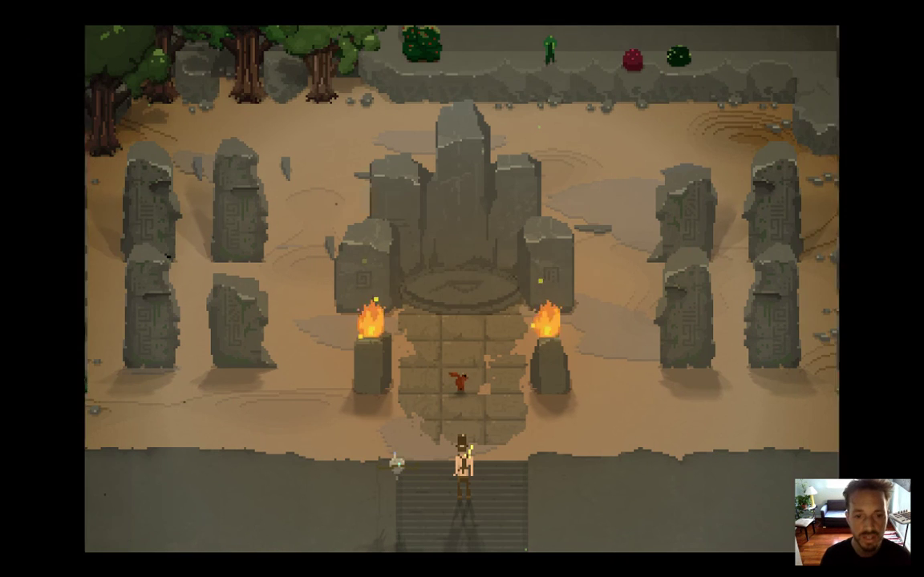
key("Up")
key("Right")
key("Right")
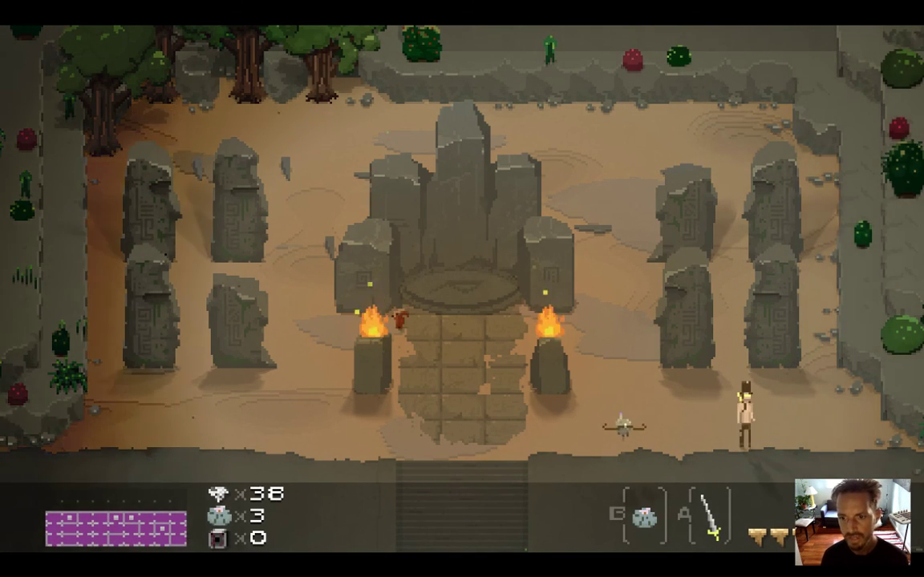
key("Left")
key("Left")
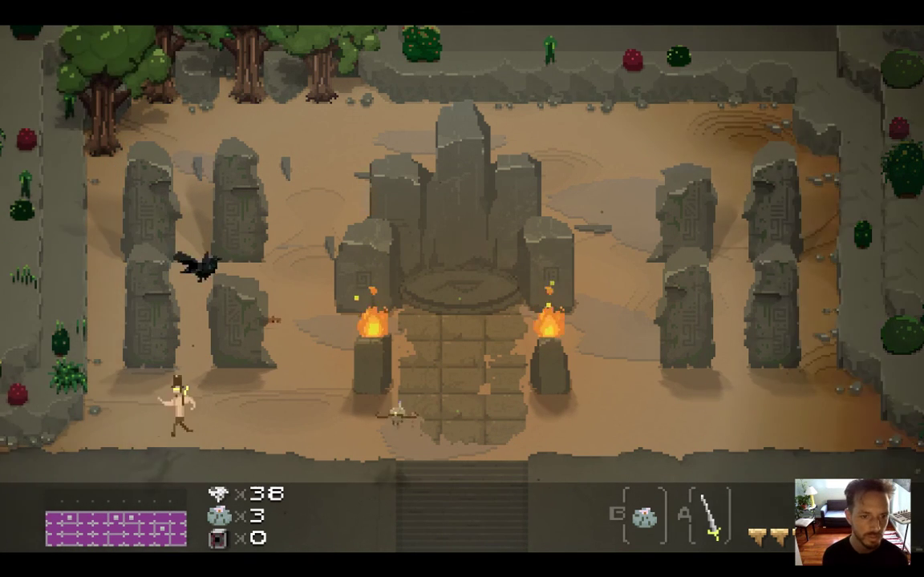
key("Left")
key("Right")
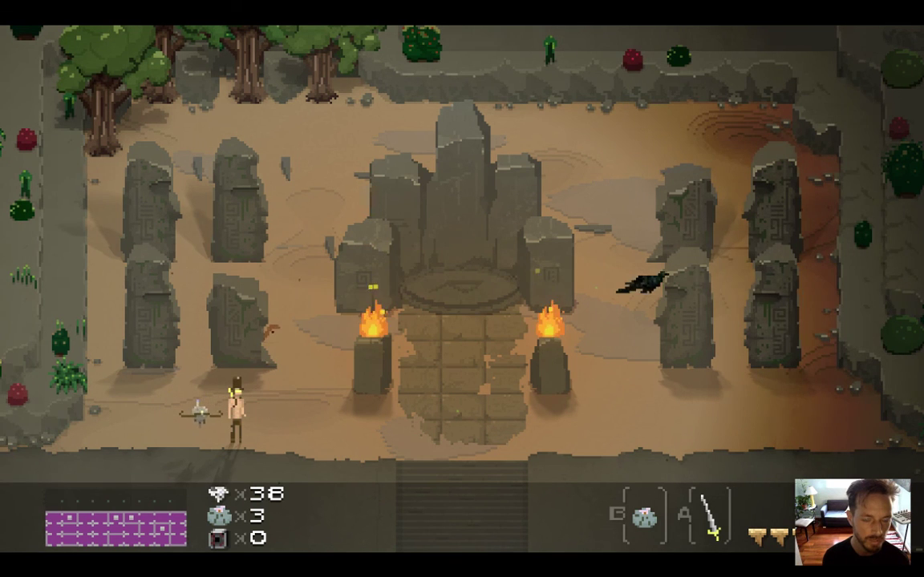
Step: Walk the character back and forth across the full width of the lower cliff edge to inspect its shading, and quit the game
key("Right")
key("Right")
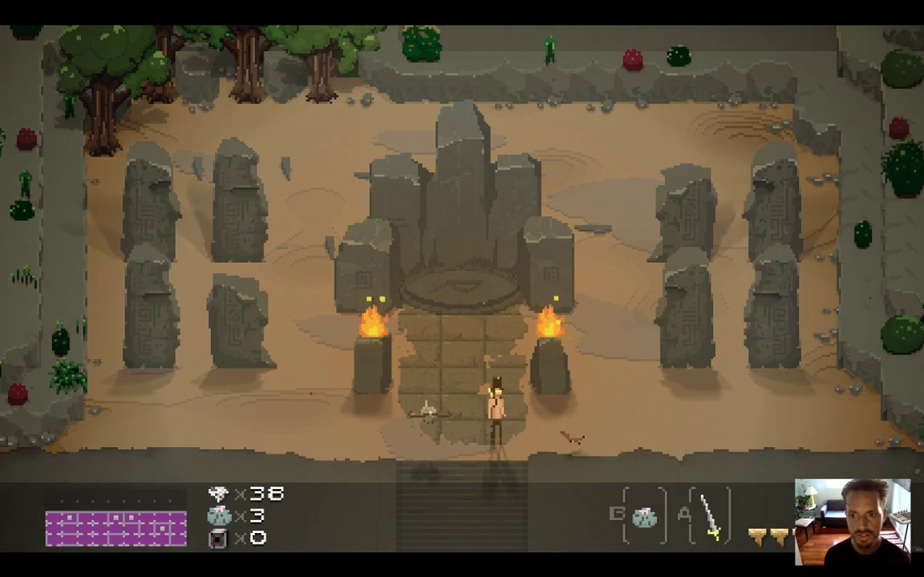
key("Right")
key("Right")
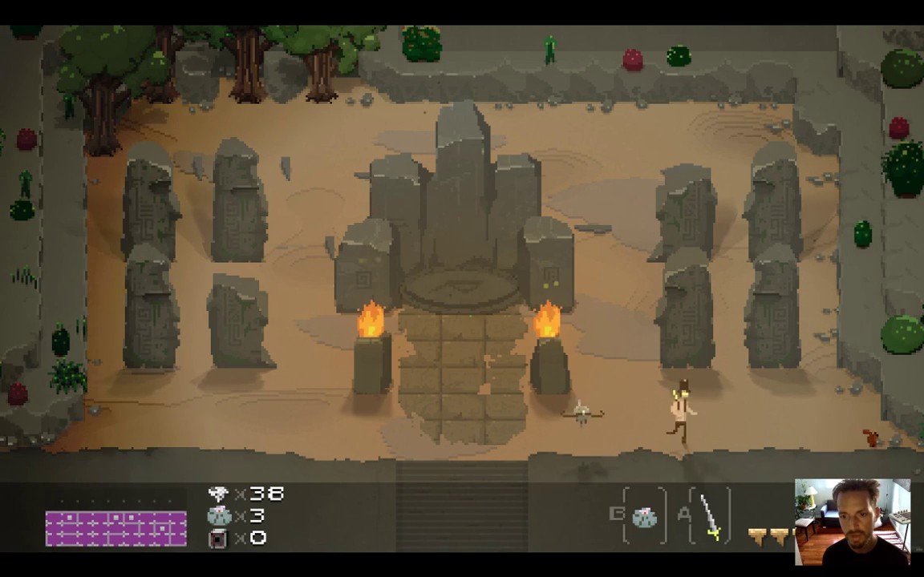
key("Right")
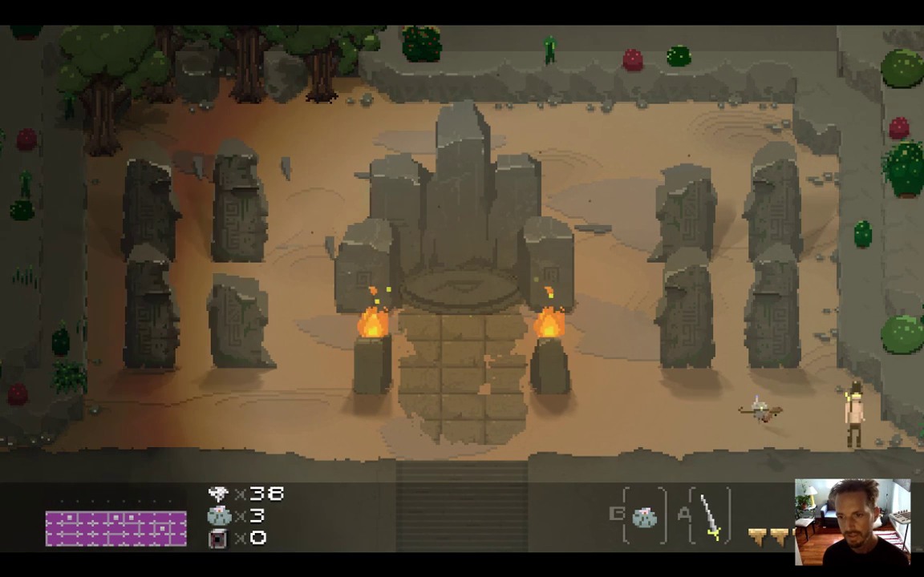
key("Left")
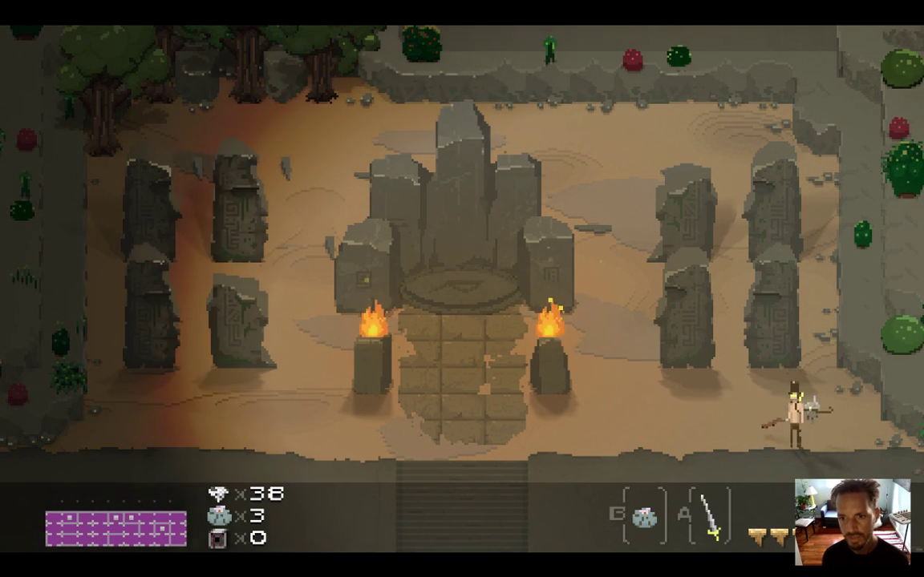
key("Left")
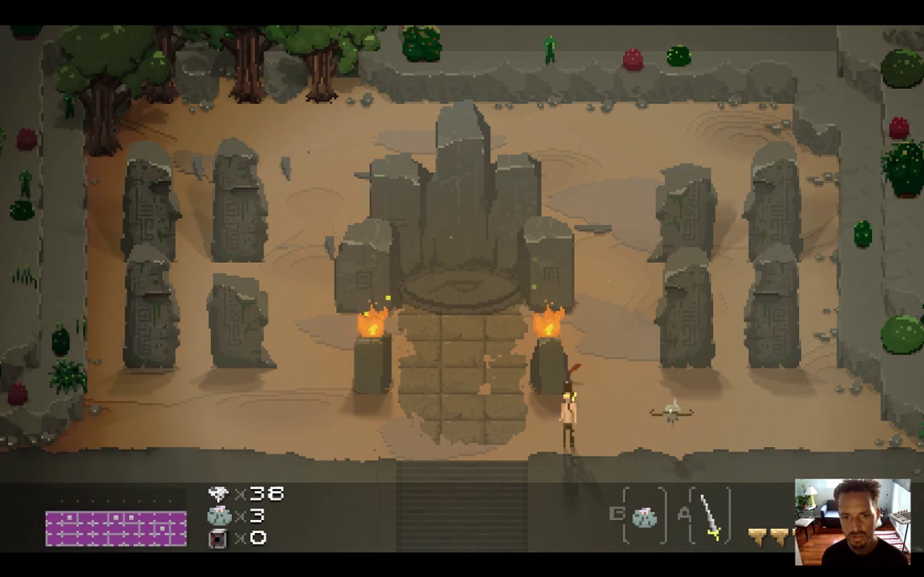
key("Left")
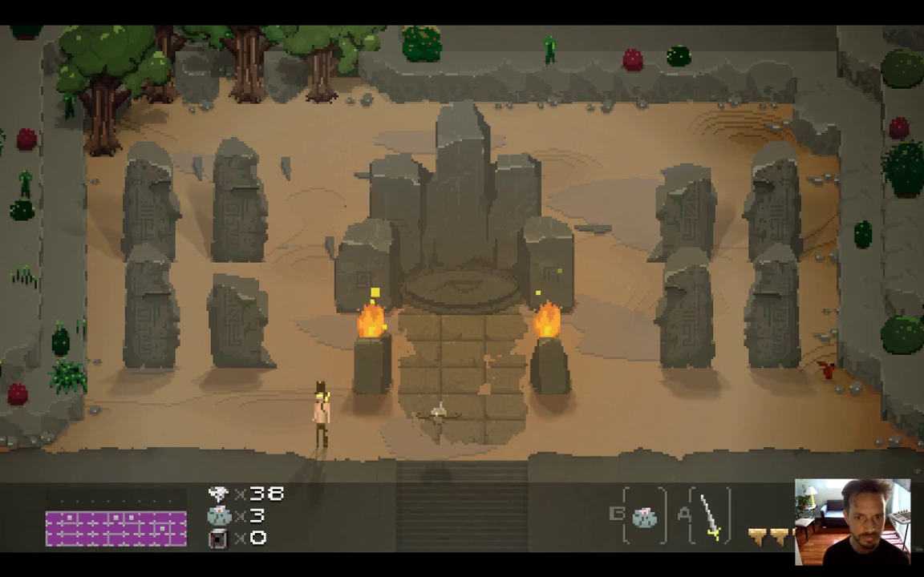
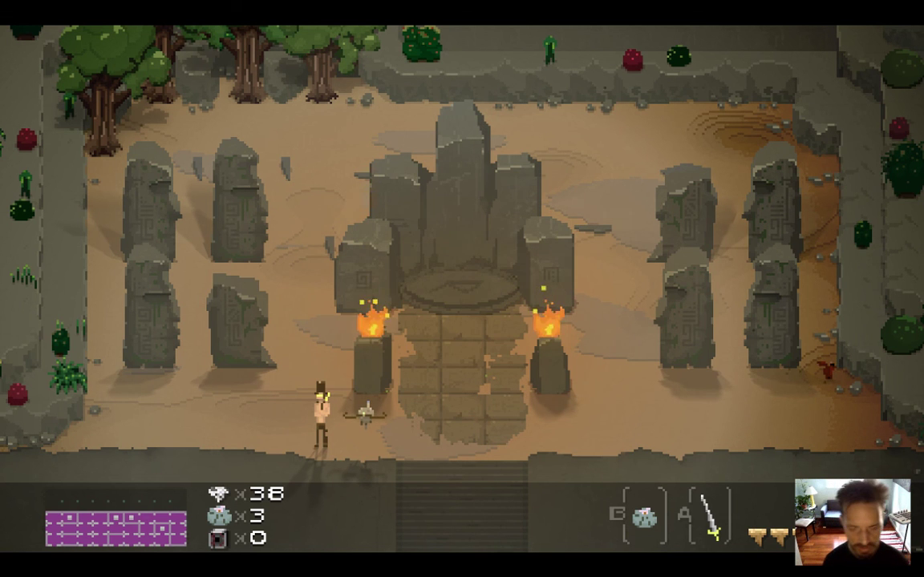
key("Left")
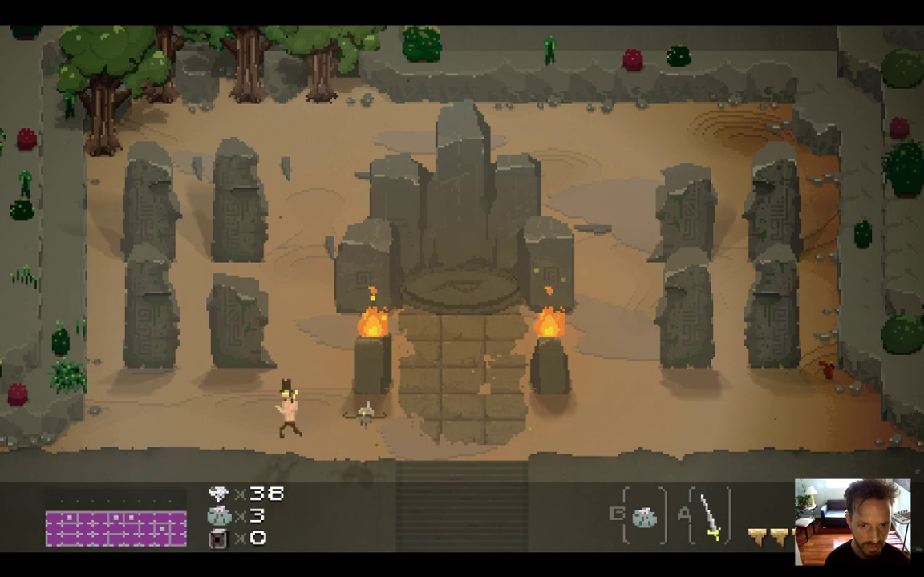
key("Right")
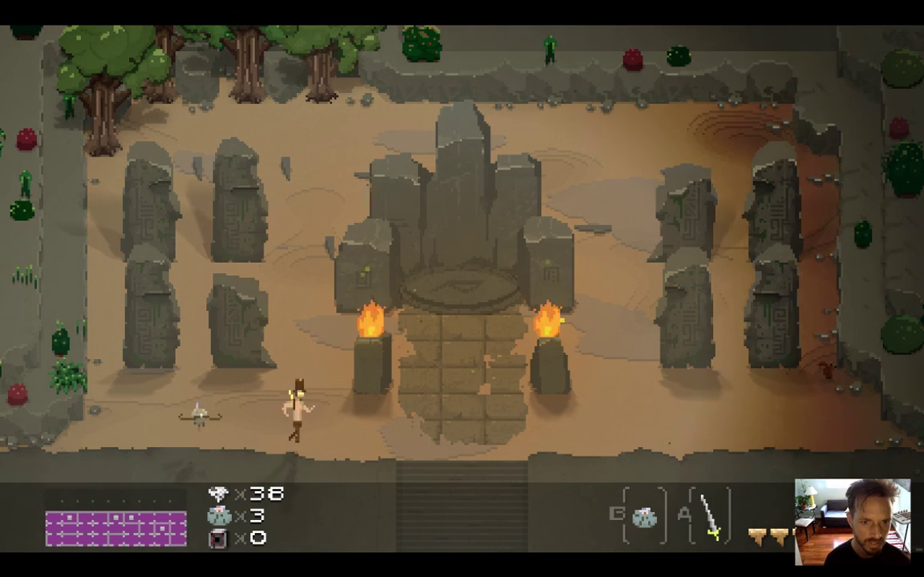
key("Right")
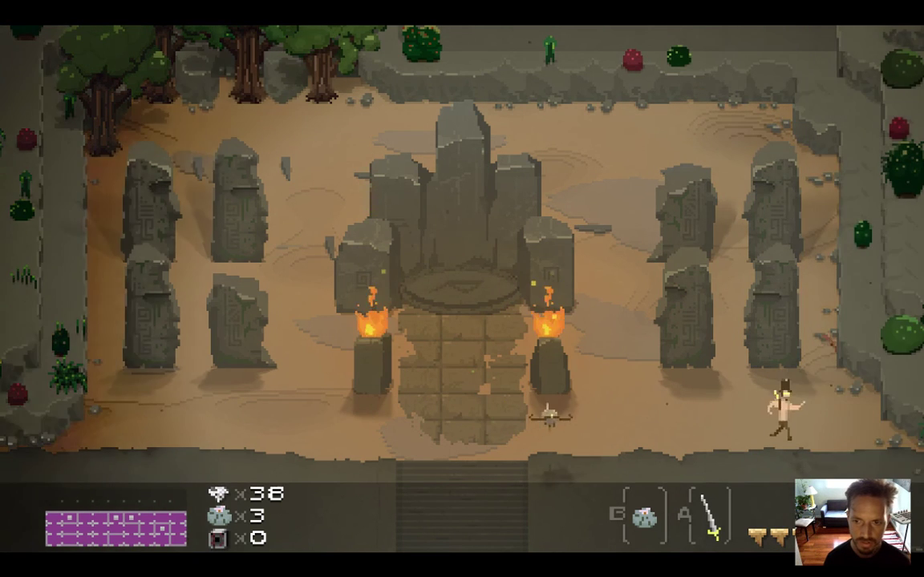
key("super+q")
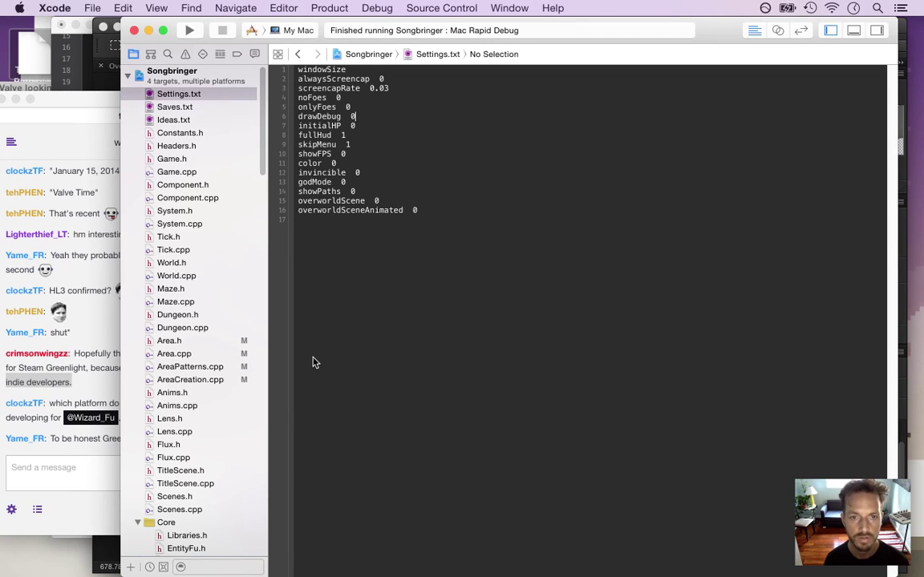
Step: Switch to the Twitch chat in Safari and read the newest comments about platform experience, Greenlight and adding some cracks
left_click(81, 379)
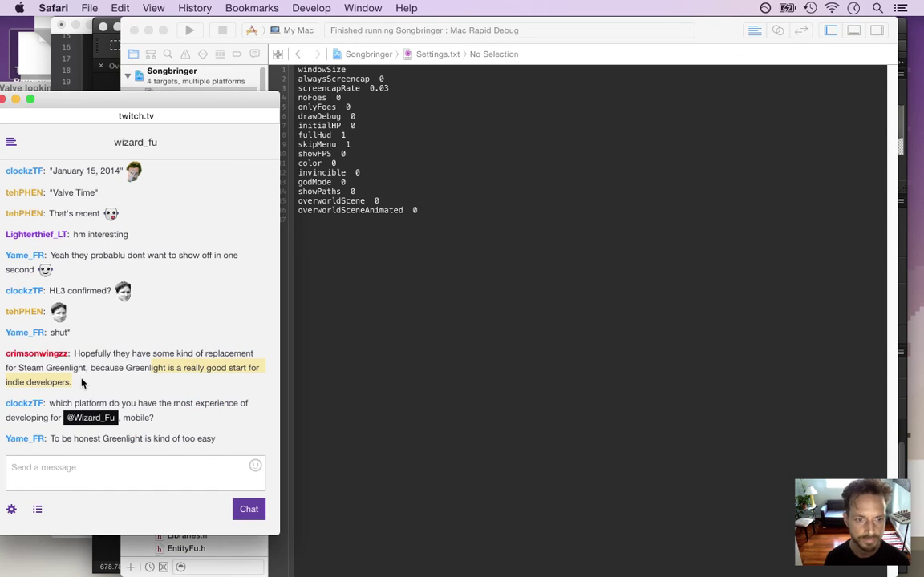
left_click_drag(50, 404, 257, 415)
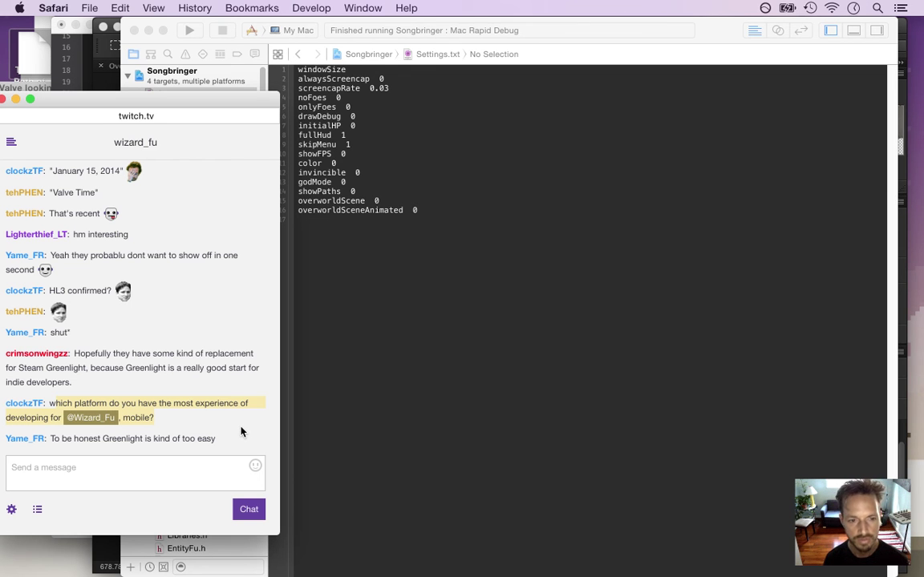
left_click(76, 441)
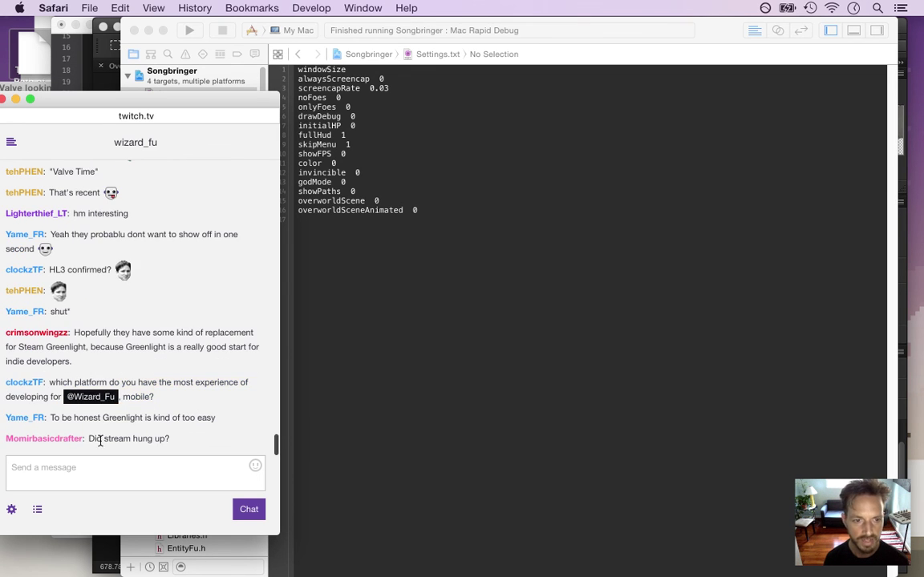
left_click_drag(101, 397, 155, 397)
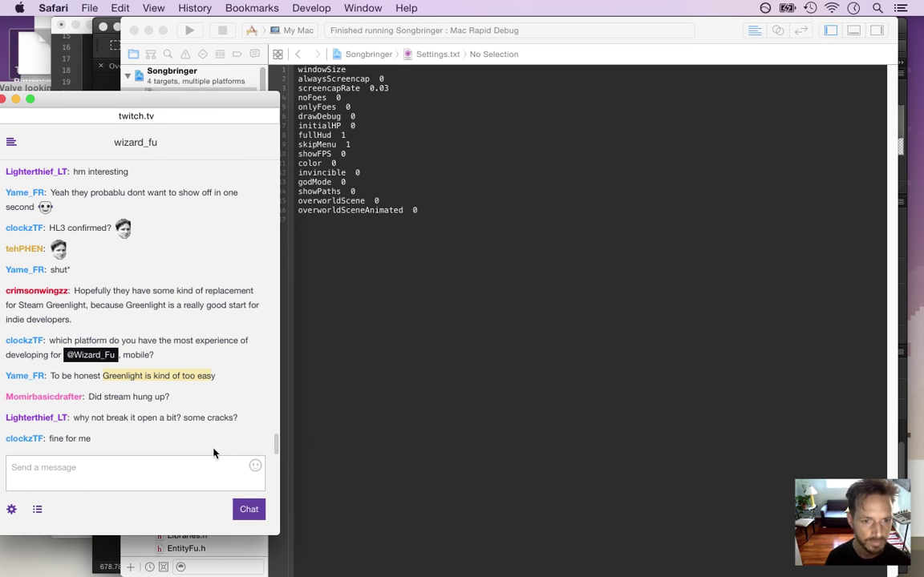
left_click_drag(91, 418, 230, 419)
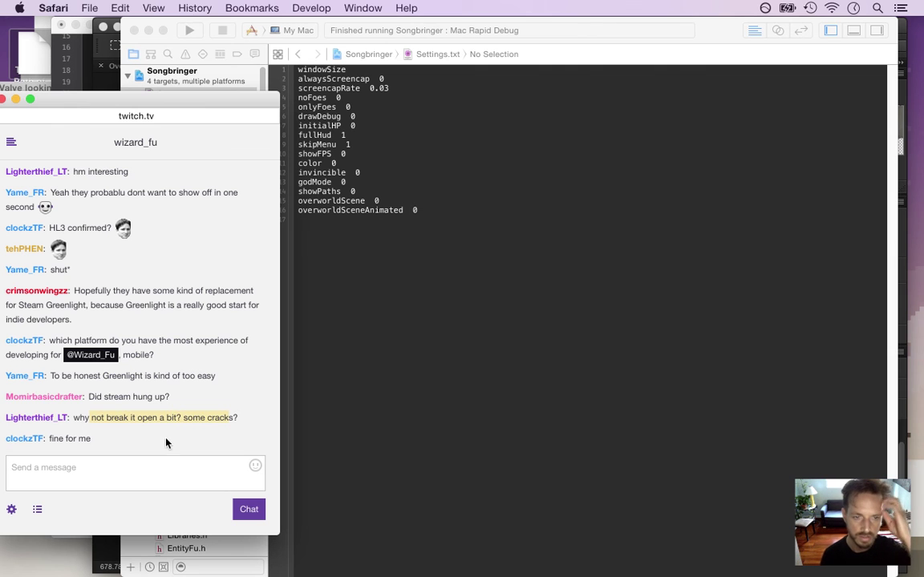
Step: Switch to Photoshop and set the CliffFace0.psd canvas height to 140 pixels, anchored at the bottom so the space is added on top
key("super+Tab")
key("Tab")
key("Tab")
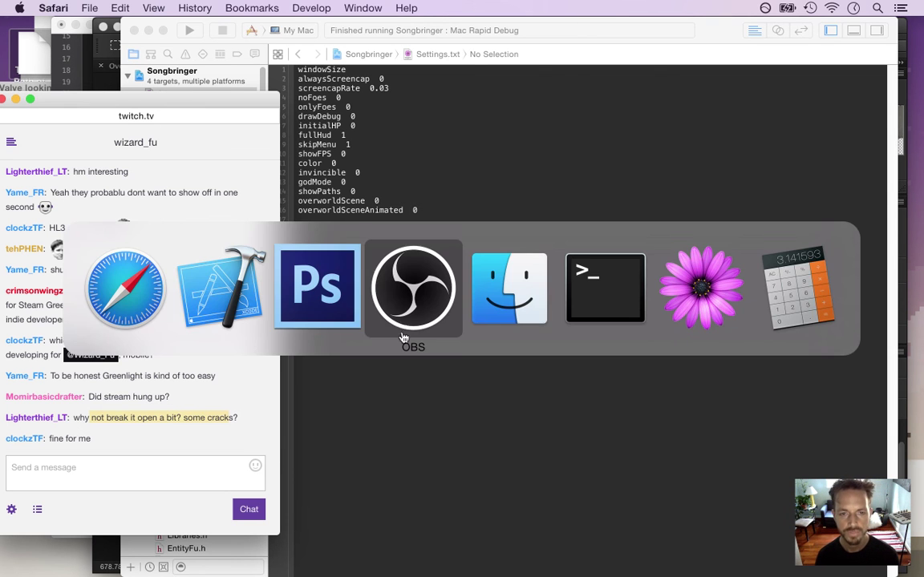
left_click(327, 298)
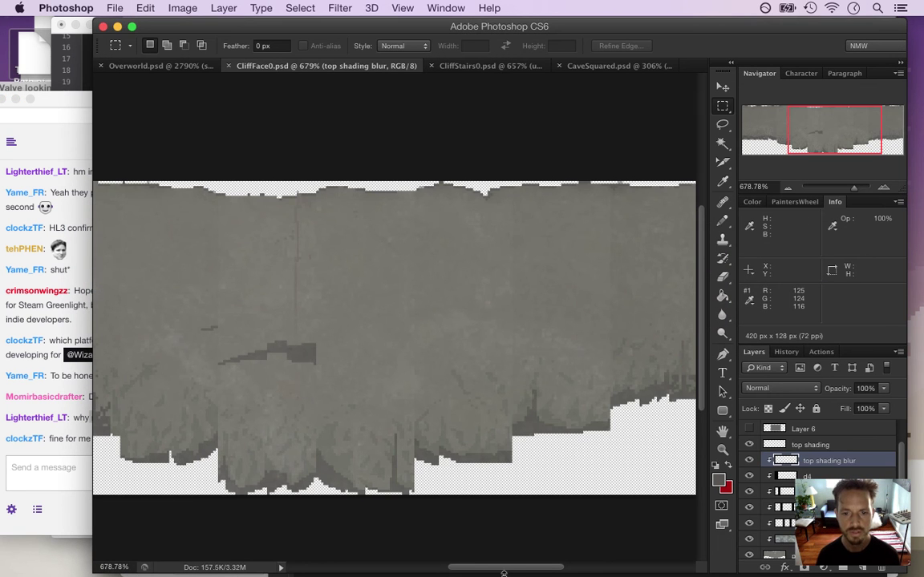
left_click_drag(506, 572, 425, 569)
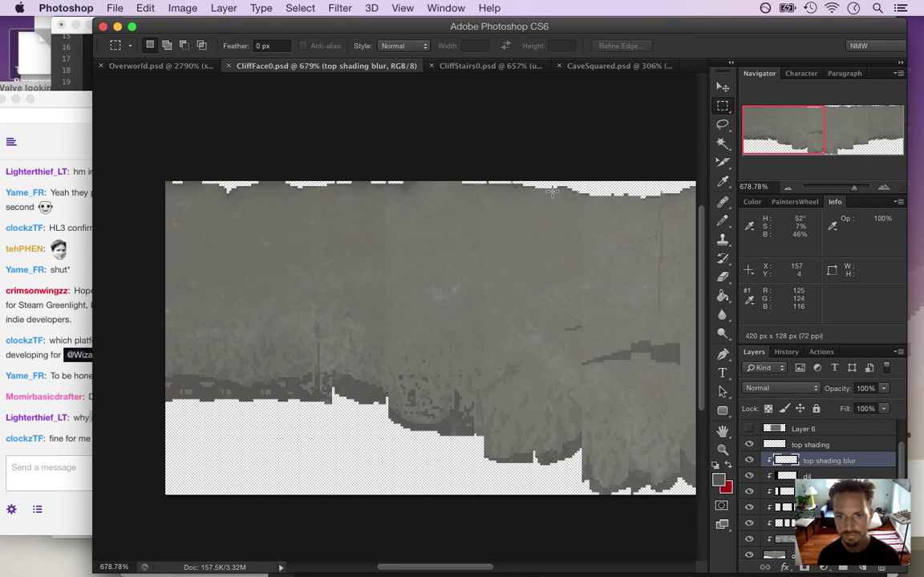
key("super+alt+c")
double_click(622, 351)
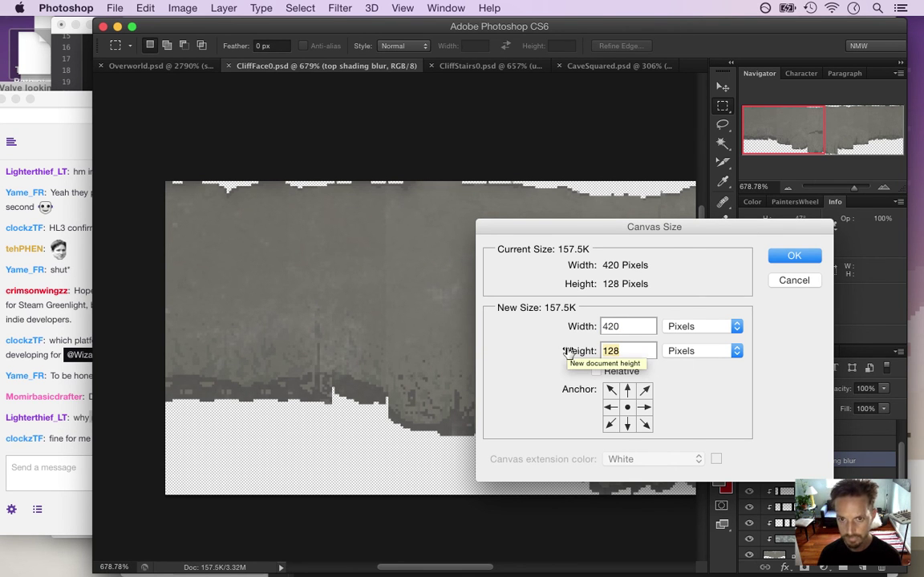
type("140")
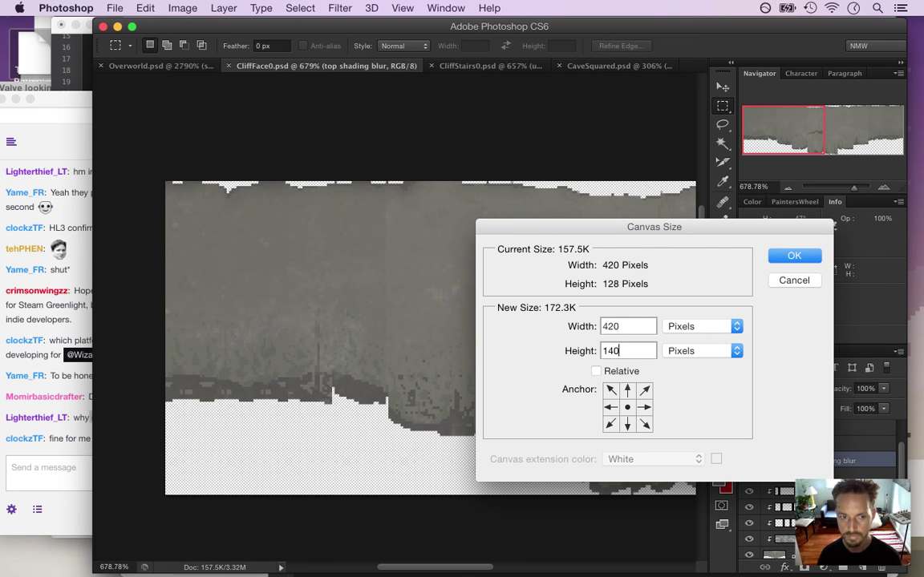
left_click(627, 424)
left_click(773, 252)
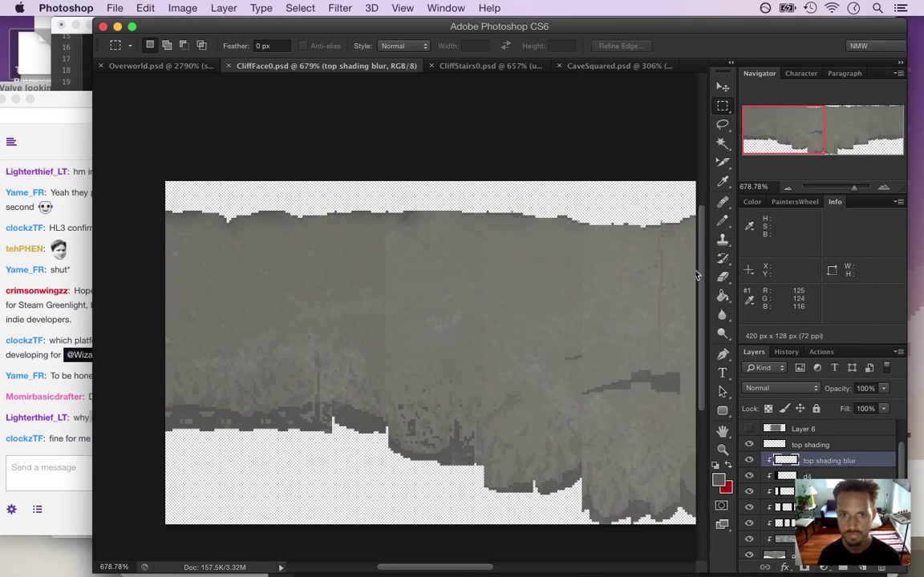
Step: Export the 420 × 140 px cliff texture for the web as a PNG-24 with transparency, replacing the existing file
left_click(114, 8)
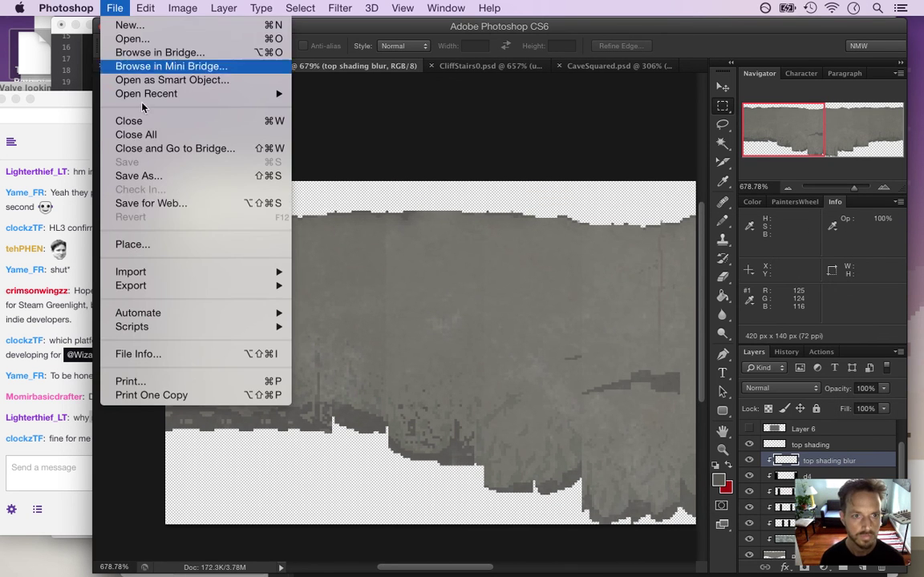
left_click(188, 203)
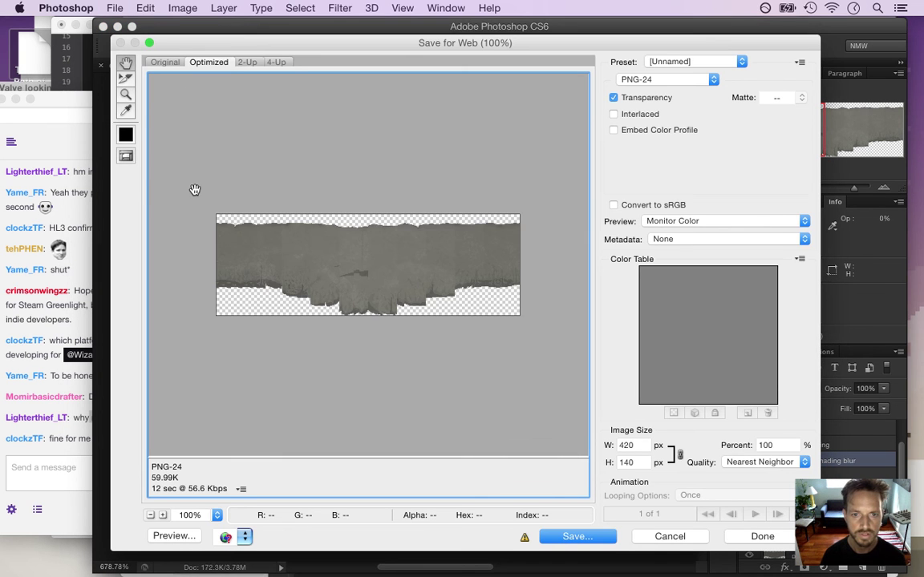
key("Return")
key("Return")
key("Return")
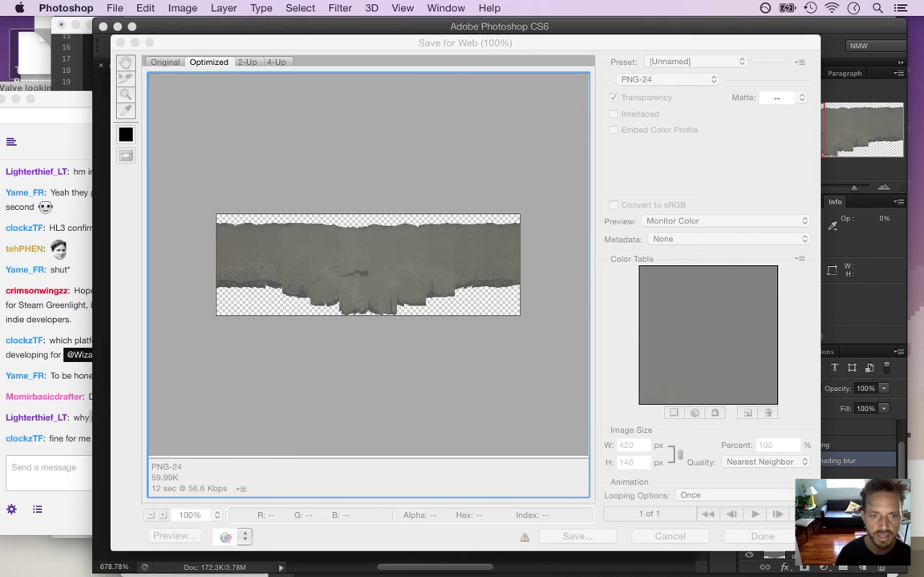
Step: Switch to Xcode, run Songbringer, walk along the cliff edge beside the stairs to check its lowered position, and quit the game
key("super+Tab")
key("super+Tab")
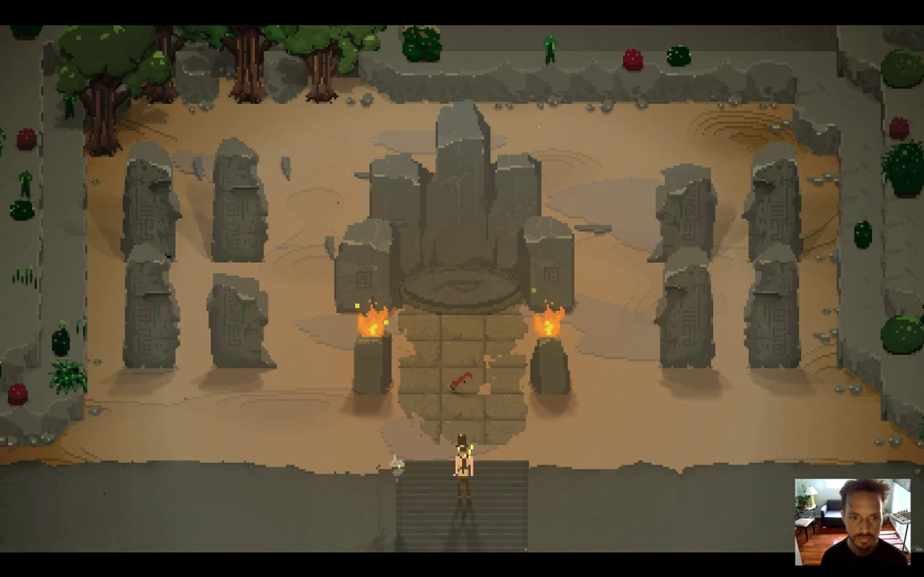
key("Up")
key("Left")
key("Left")
key("Right")
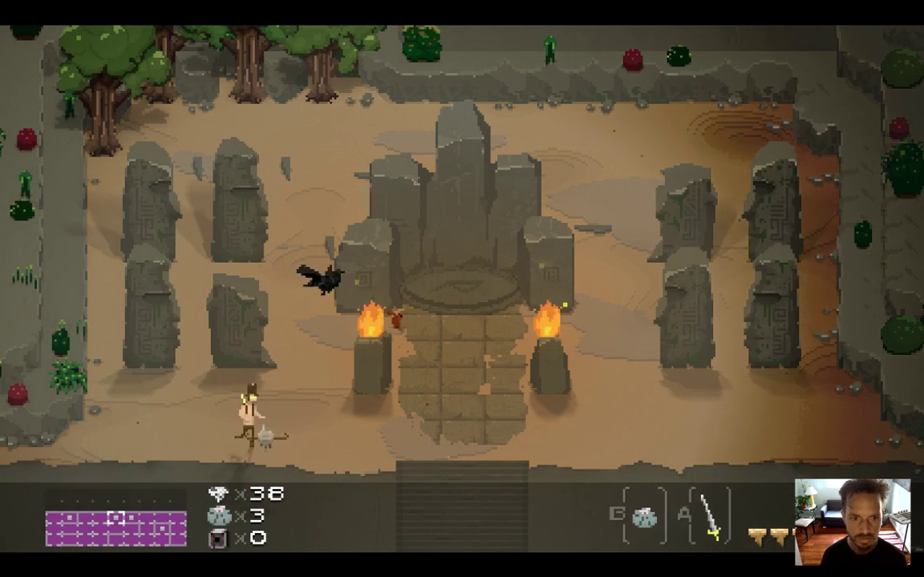
key("Right")
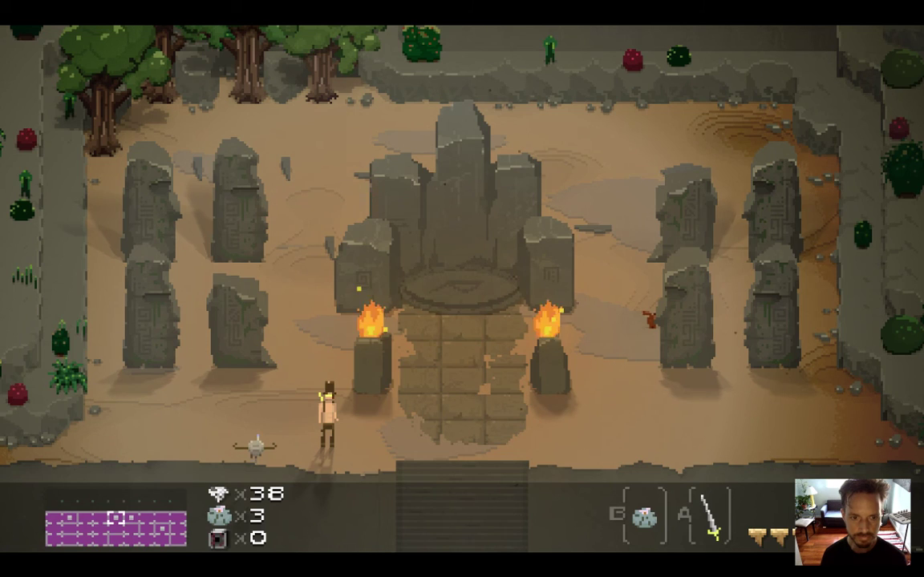
key("super+q")
Step: Switch back to Photoshop and undo the canvas height change in CliffFace0.psd
key("super+Tab")
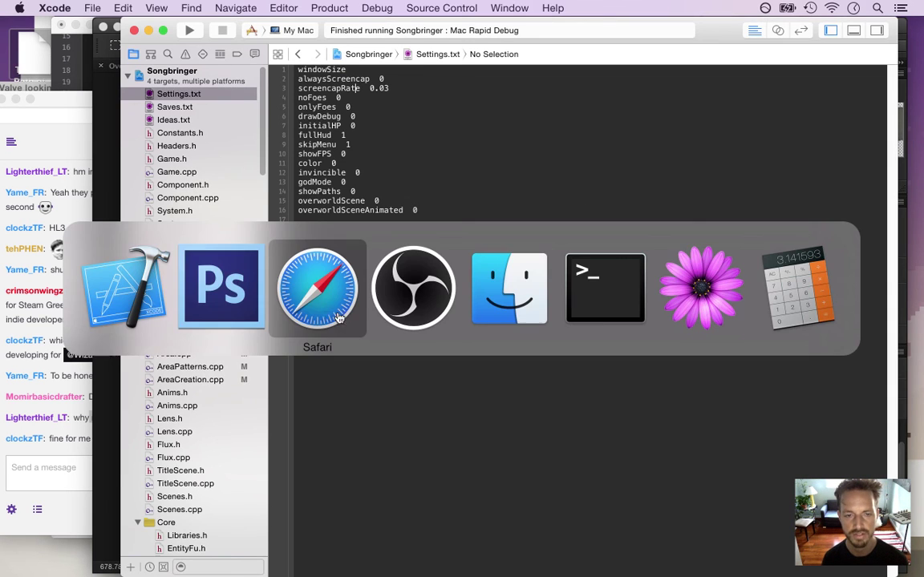
left_click(229, 293)
key("super+z")
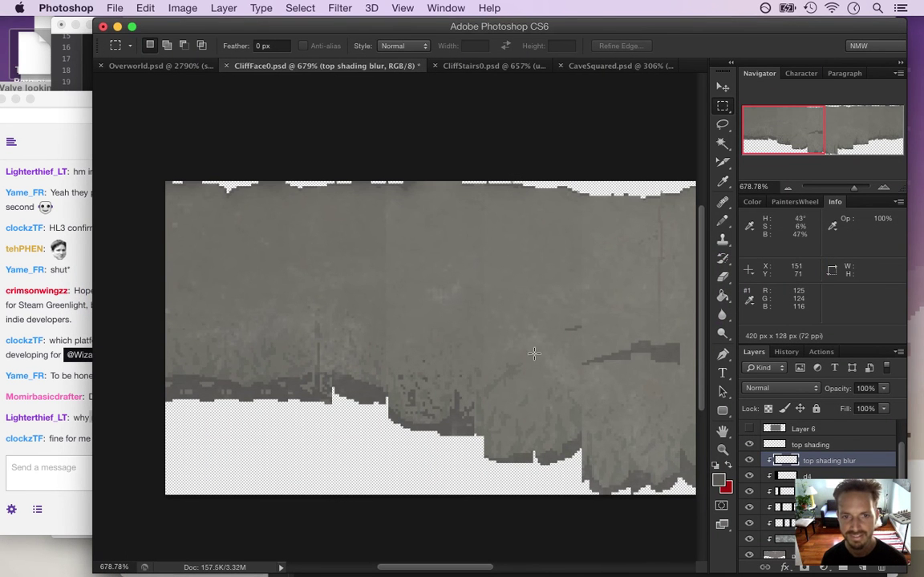
Step: Clip the top shading layer to the cliff layers below it and save CliffFace0.psd
left_click_drag(436, 571, 526, 571)
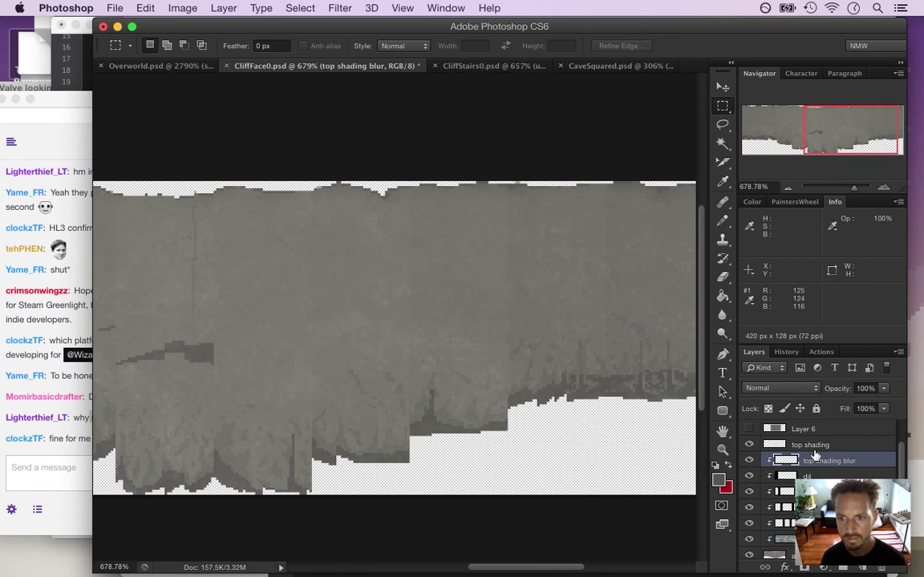
left_click(815, 450, "alt")
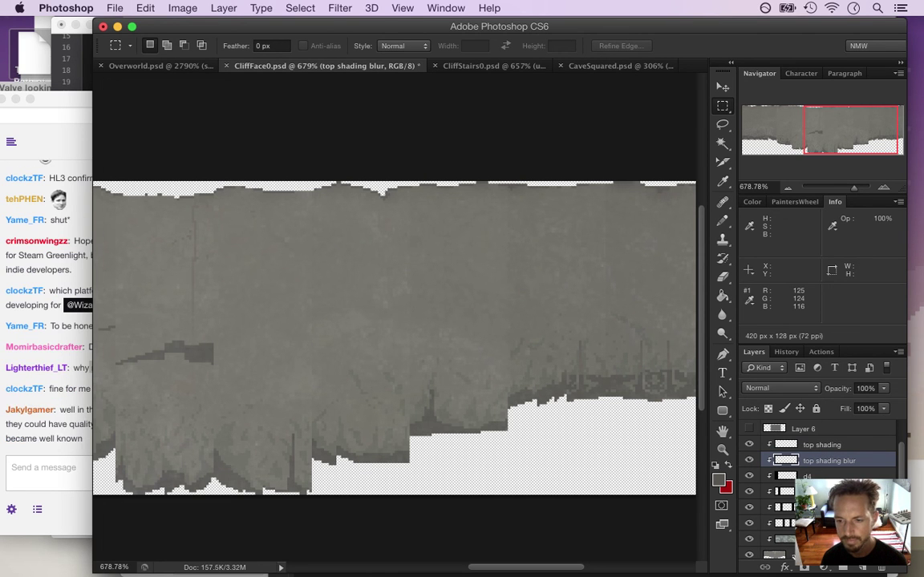
Step: Select the Eraser on the new cliffs layer and hide Layer 3 beneath it to inspect the gaps in the cliff
key("alt+comma")
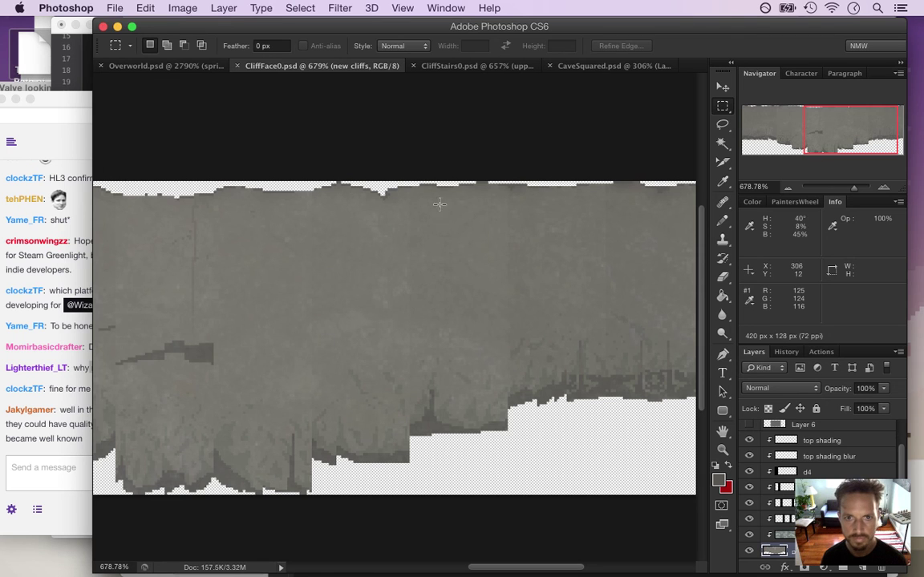
key("e")
key("ctrl+shift+alt+n")
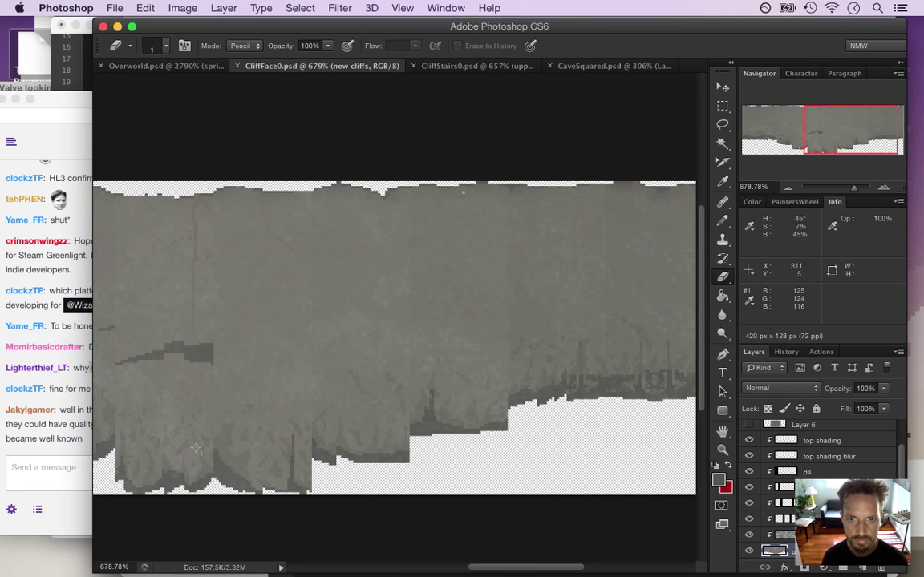
left_click(778, 551)
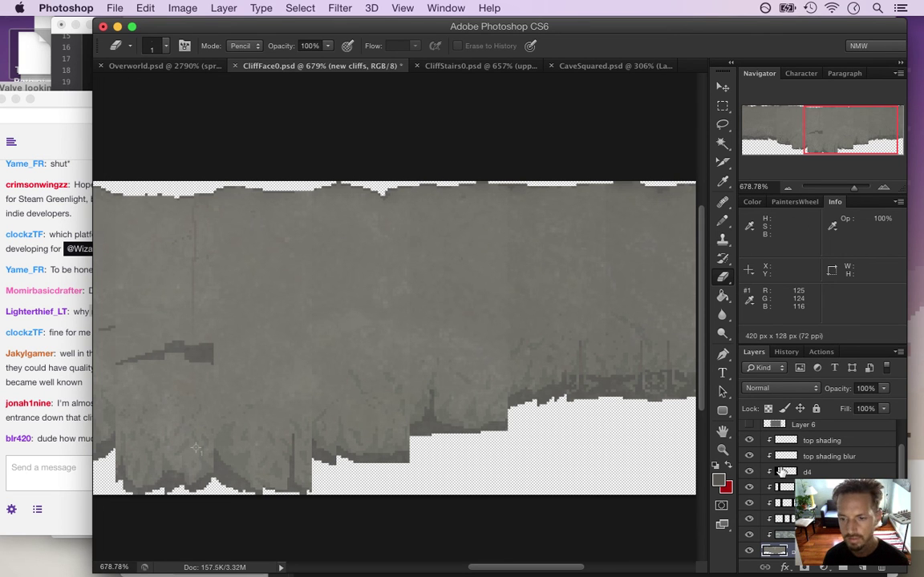
scroll(826, 497, "down", 3)
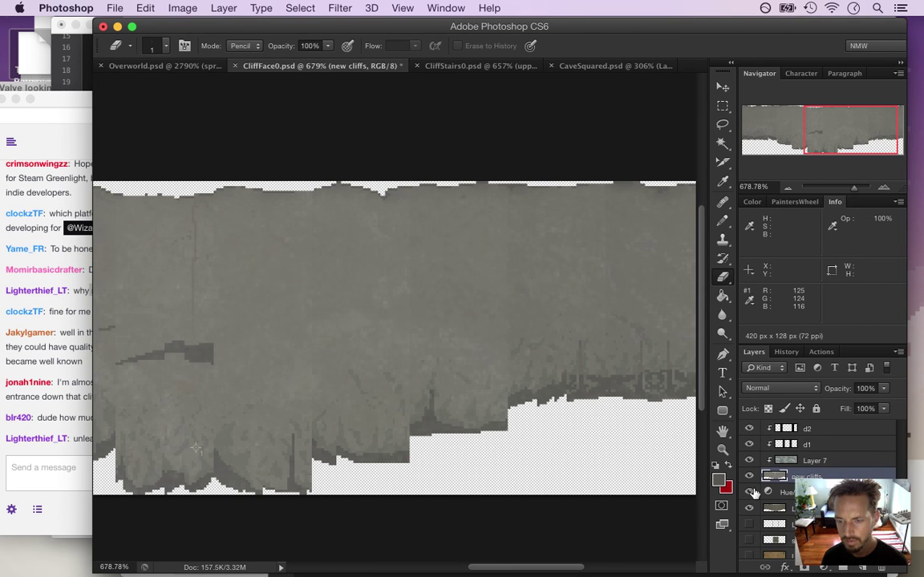
left_click(749, 509)
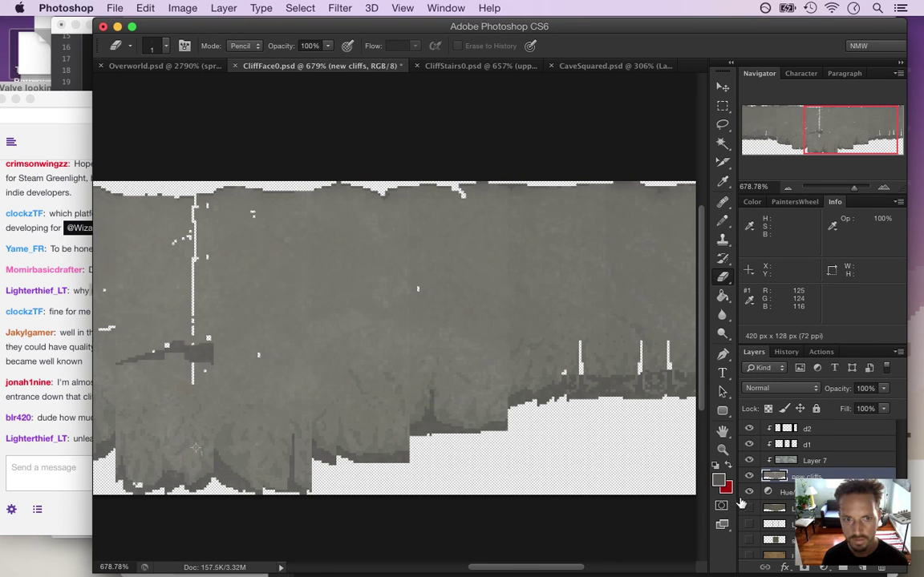
mouse_move(528, 570)
left_mouse_down()
mouse_move(422, 570)
mouse_move(540, 570)
left_mouse_up()
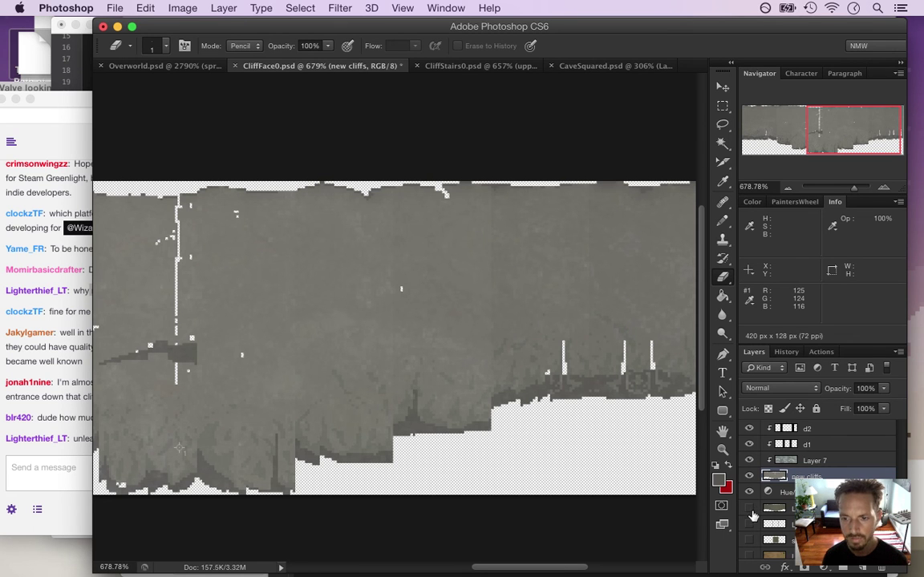
Step: Duplicate Layer 3 below the Hue/Saturation adjustment and show both the original and the copy
left_click(774, 509)
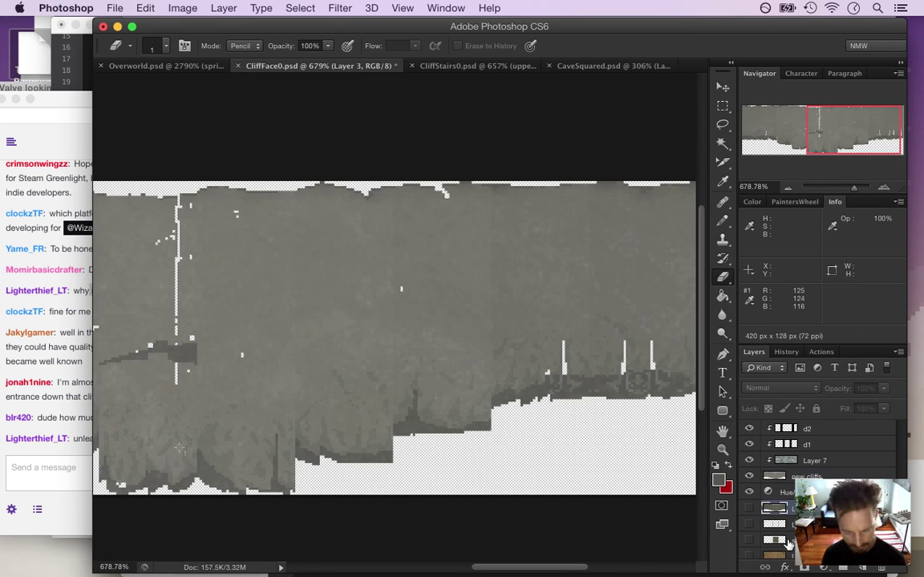
key("super+j")
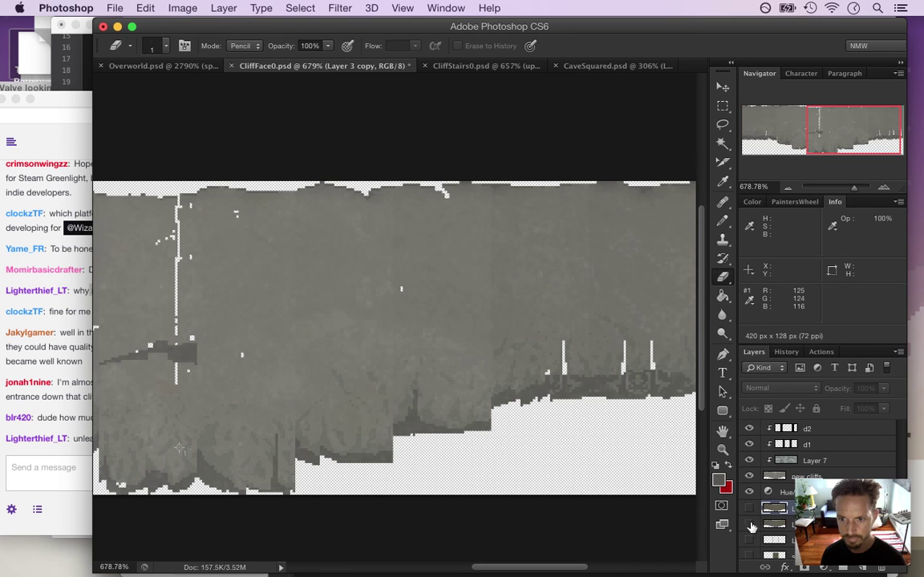
left_click_drag(790, 553, 774, 525)
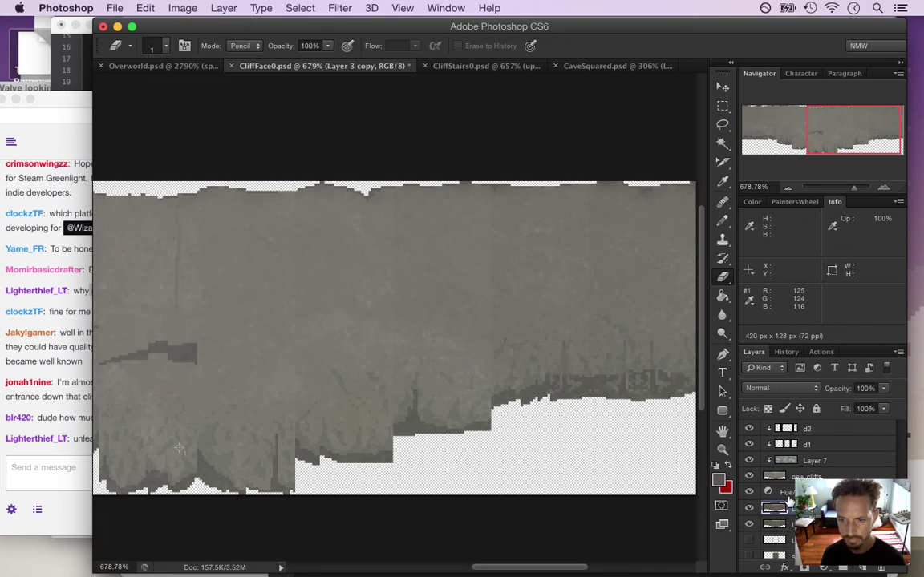
Step: Try to merge the new cliffs layer, the Hue/Saturation adjustment and the Layer 3 copy together
left_click(802, 476, "shift")
right_click(848, 473)
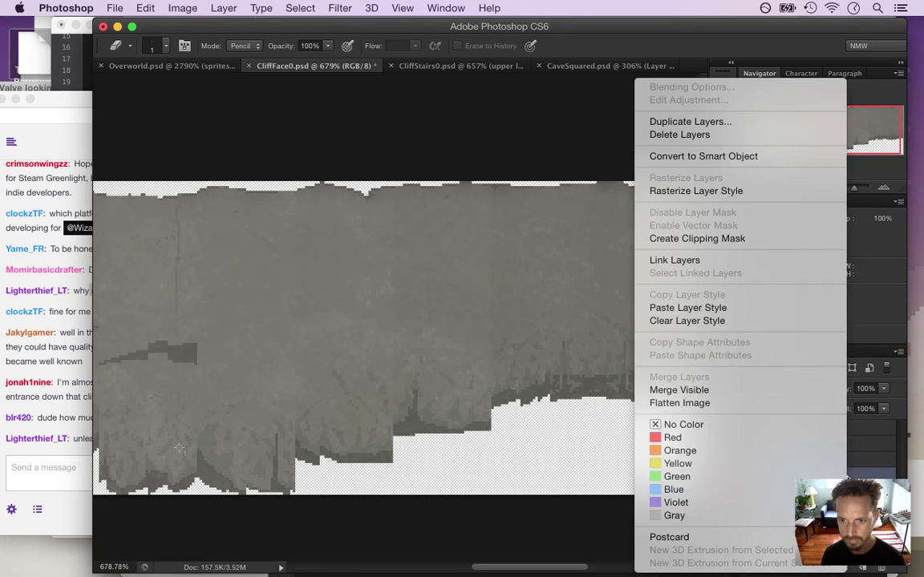
left_click(852, 469)
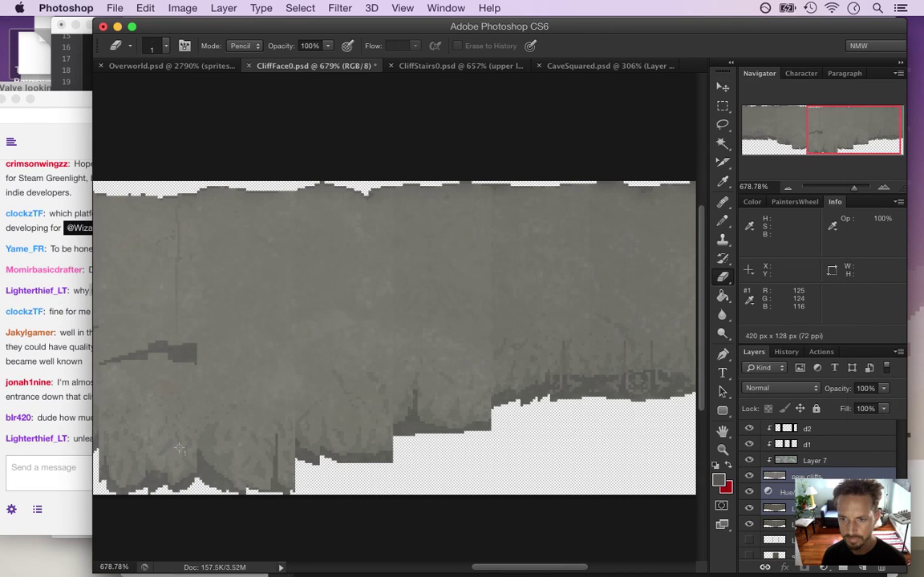
left_click(801, 507)
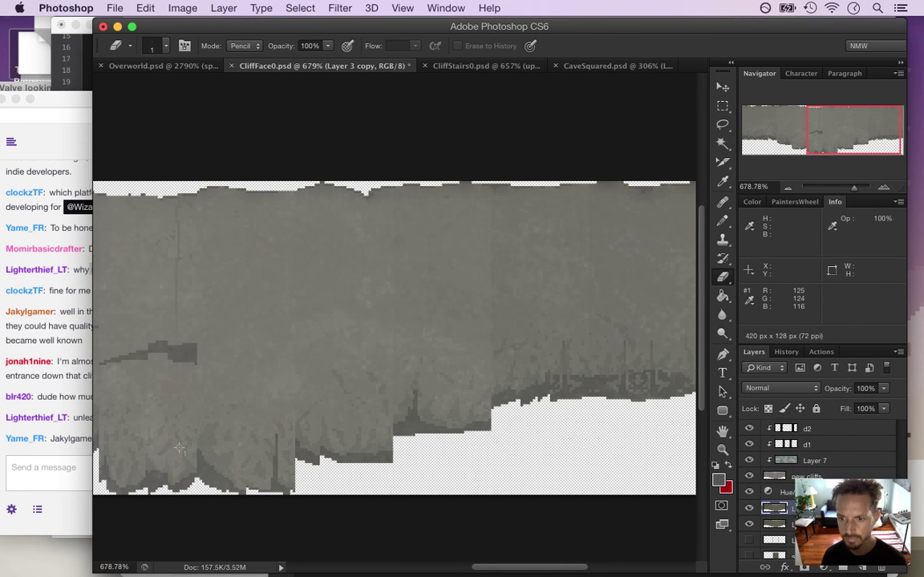
left_click(801, 476, "shift")
right_click(802, 476)
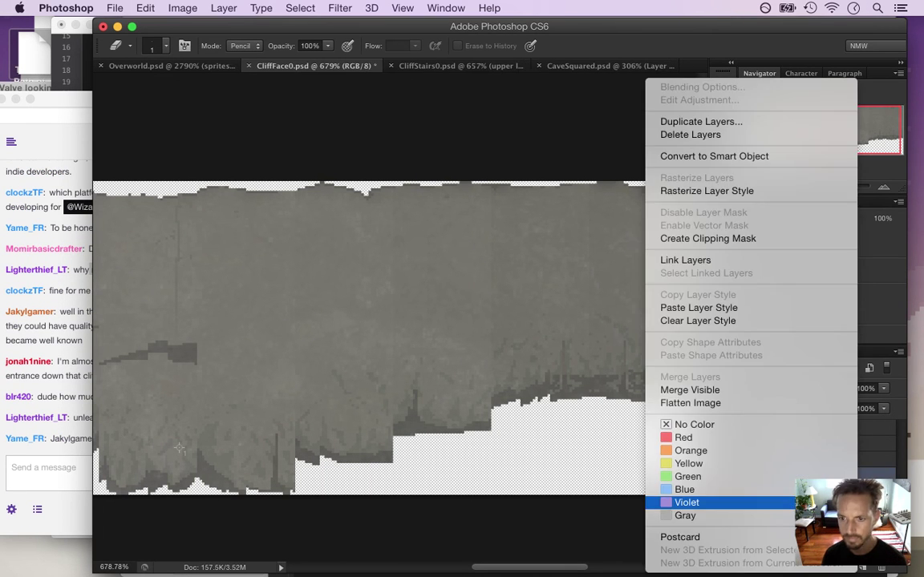
left_click(818, 424)
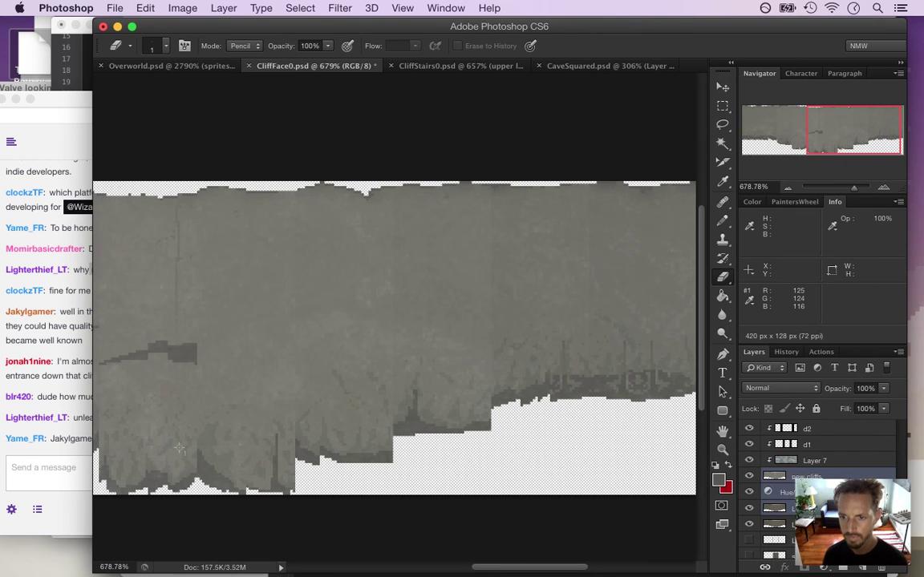
Step: Merge the Hue/Saturation adjustment with the Layer 3 copy into one layer
left_click(802, 476)
left_click(802, 492)
left_click(802, 476, "shift")
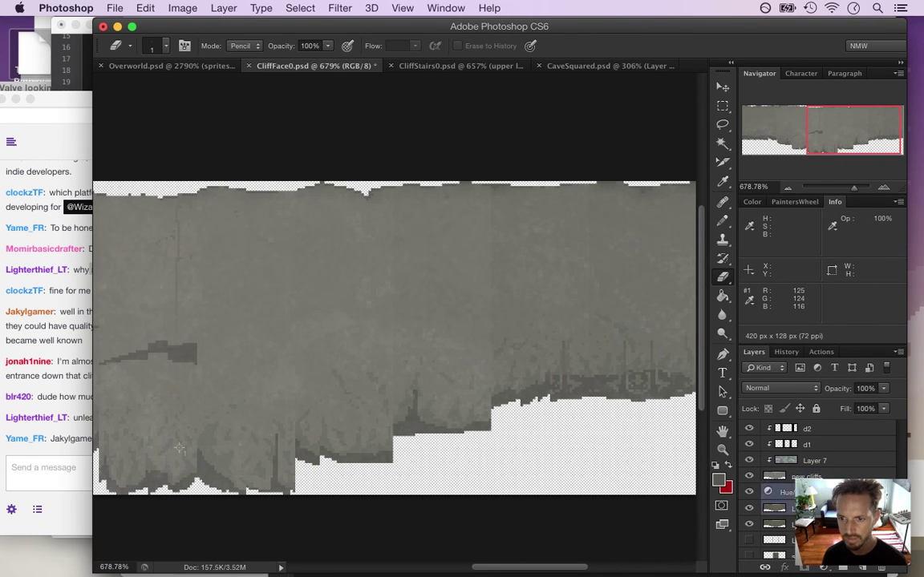
right_click(854, 489)
left_click(702, 376)
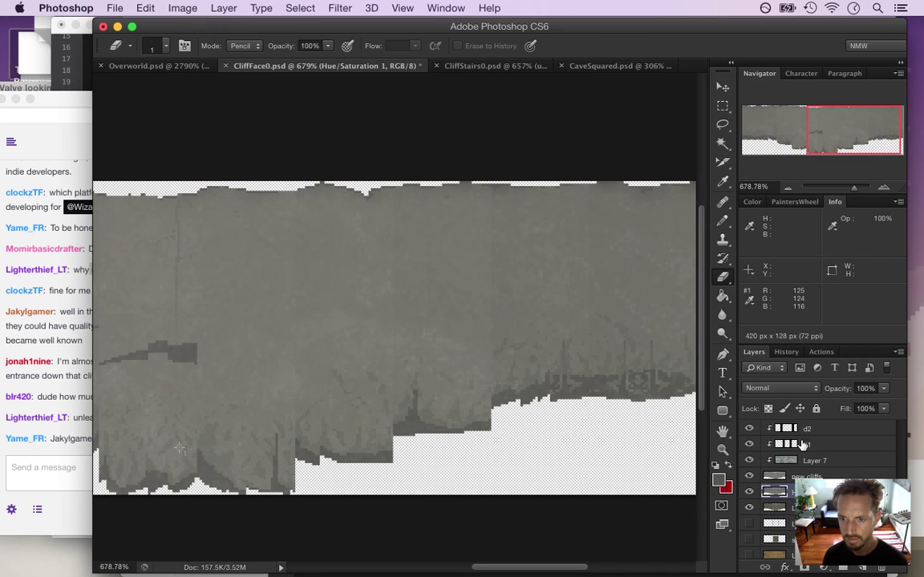
Step: Try to merge the new cliffs layer with the color-adjusted cliff layer directly below it
left_click(802, 493, "shift")
right_click(854, 492)
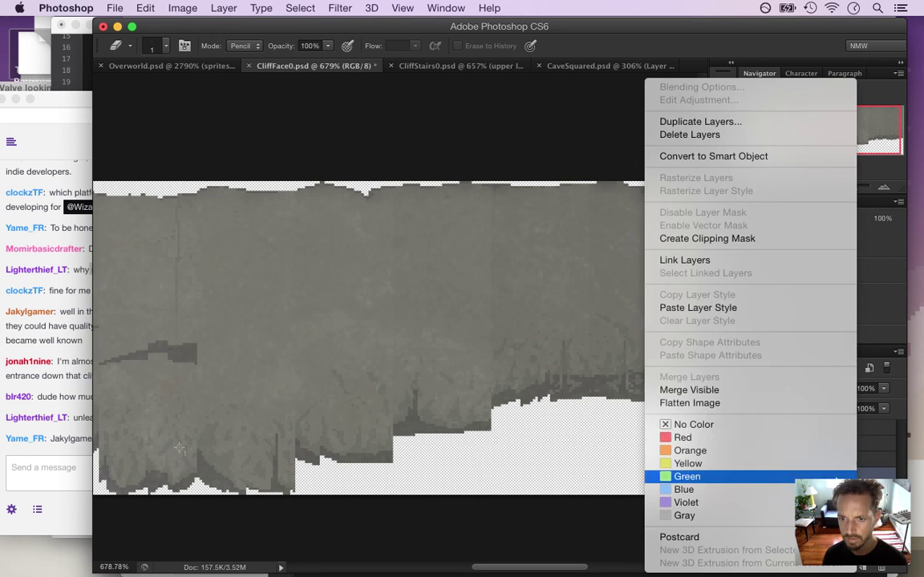
left_click(760, 393)
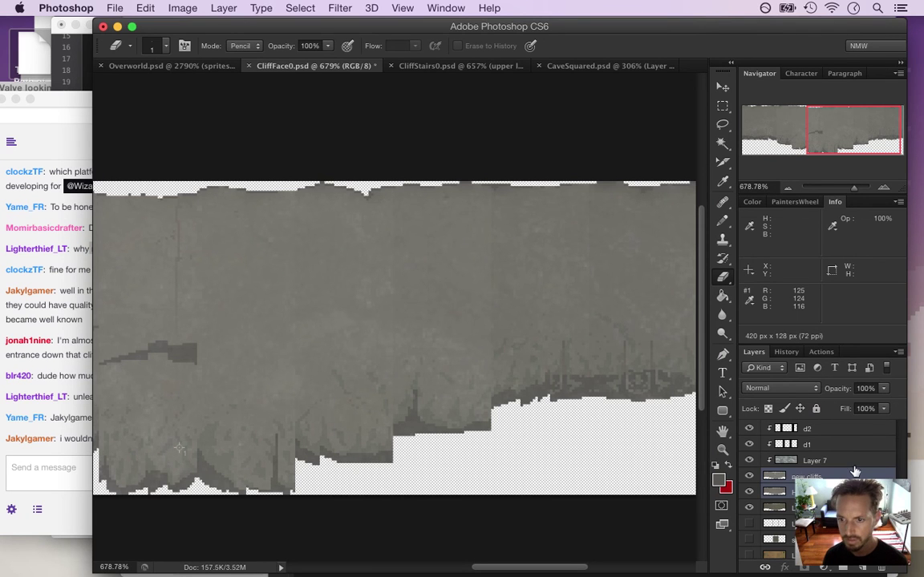
Step: Release Layer 7 and the layers above it from the clipping mask, and merge new cliffs with the adjusted cliff layer below
left_click(852, 462)
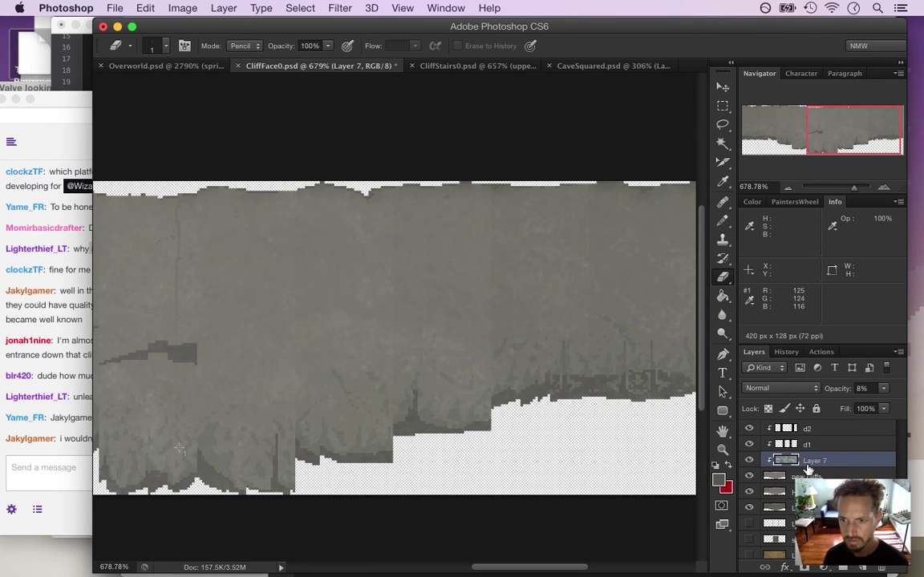
key("super+alt+g")
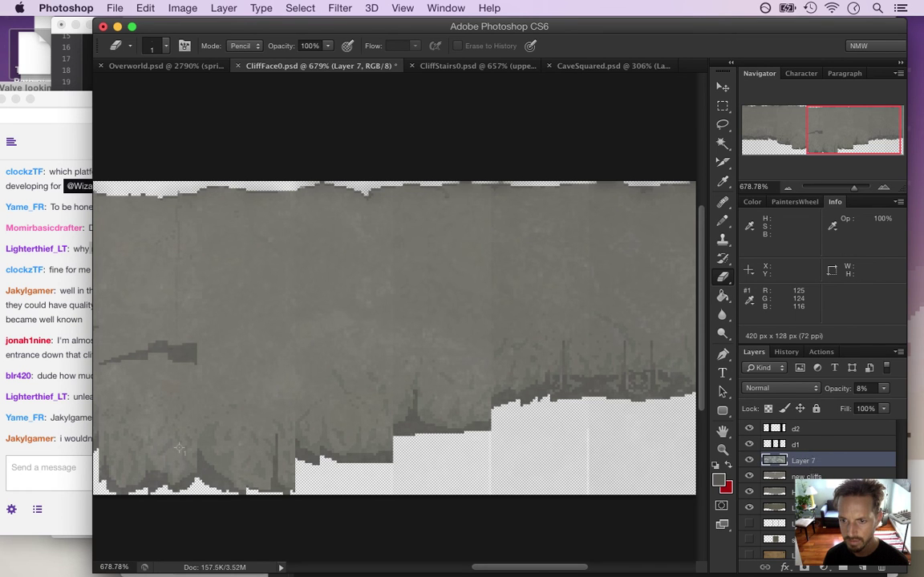
key("alt+bracketleft")
key("shift+alt+bracketleft")
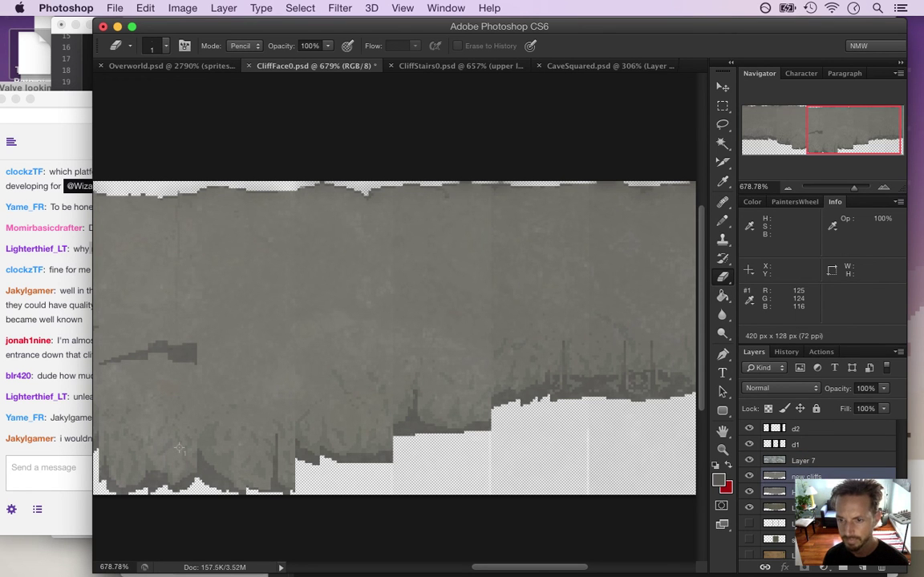
right_click(778, 481)
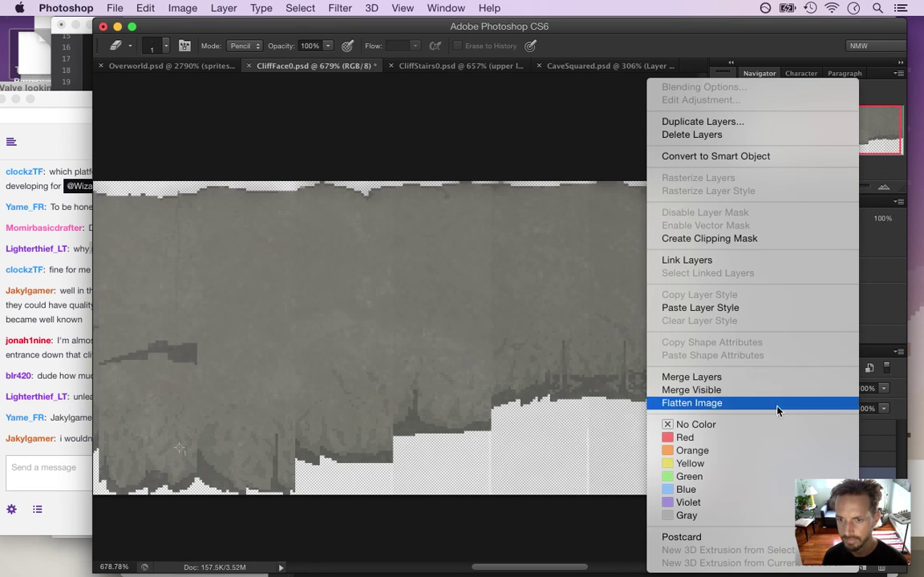
left_click(782, 377)
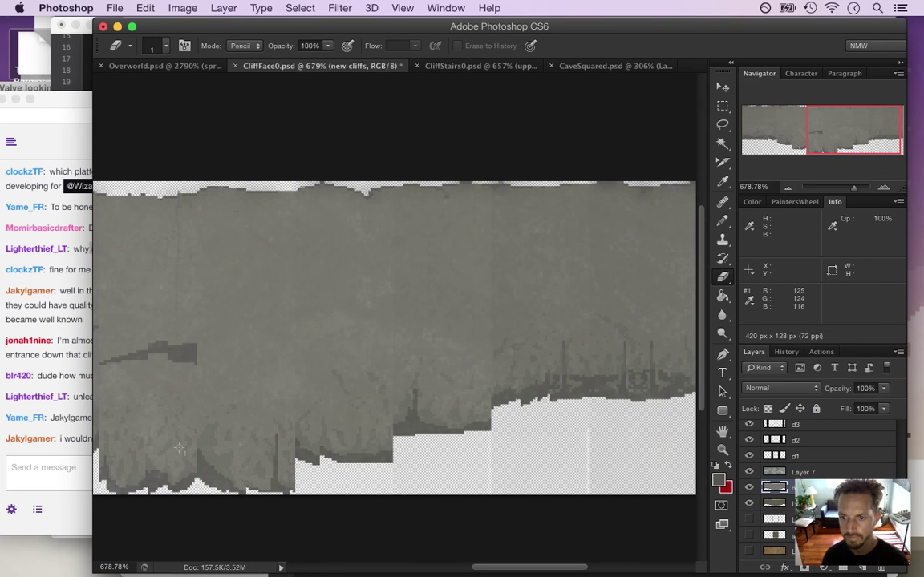
Step: Switch to the Twitch chat in Safari and read the recent messages about Greenlight, cliff cracks and a secret entrance
left_click(68, 421)
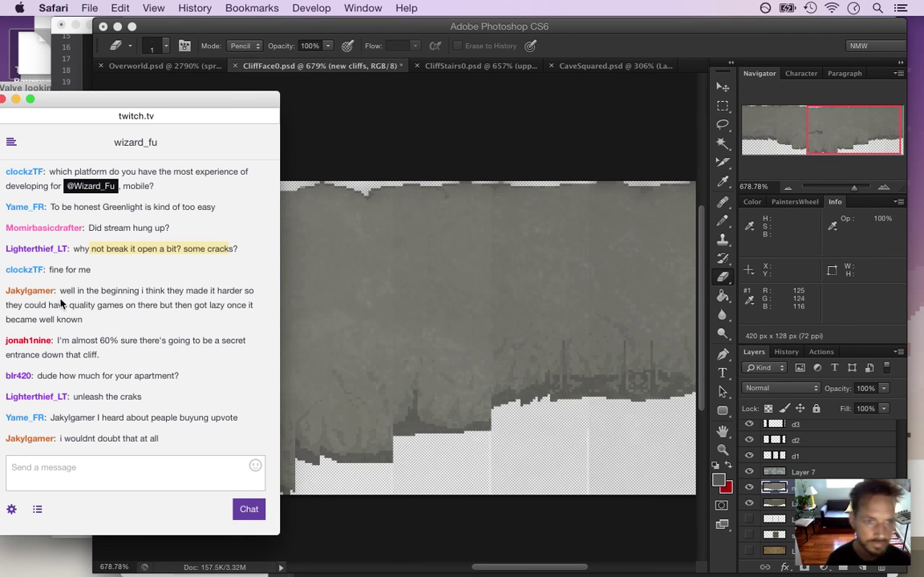
left_click_drag(61, 292, 111, 337)
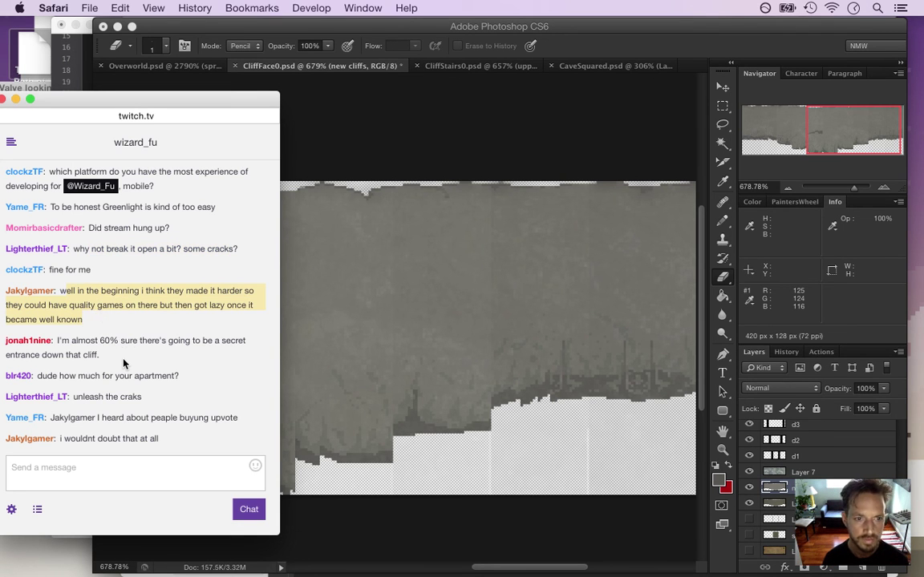
left_click_drag(71, 342, 101, 355)
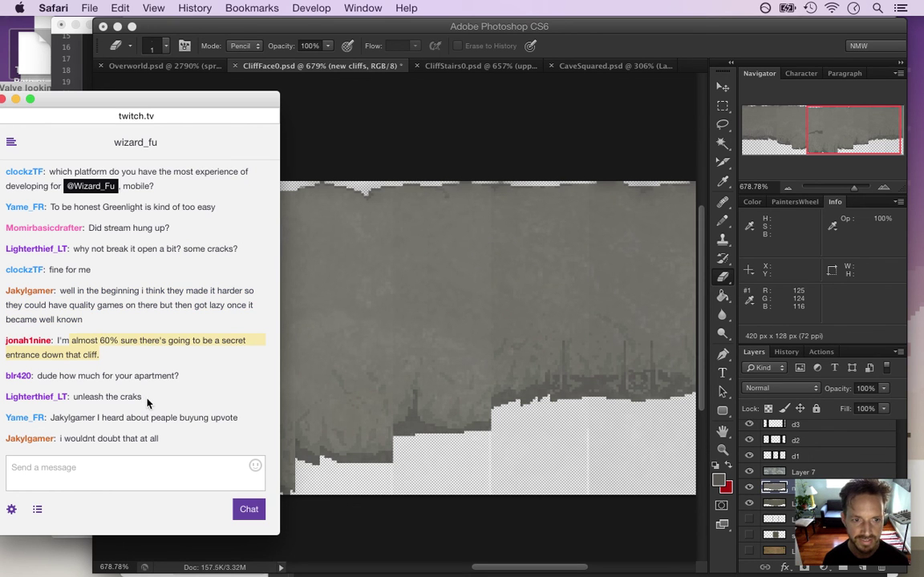
left_click(67, 341)
left_click_drag(66, 341, 166, 350)
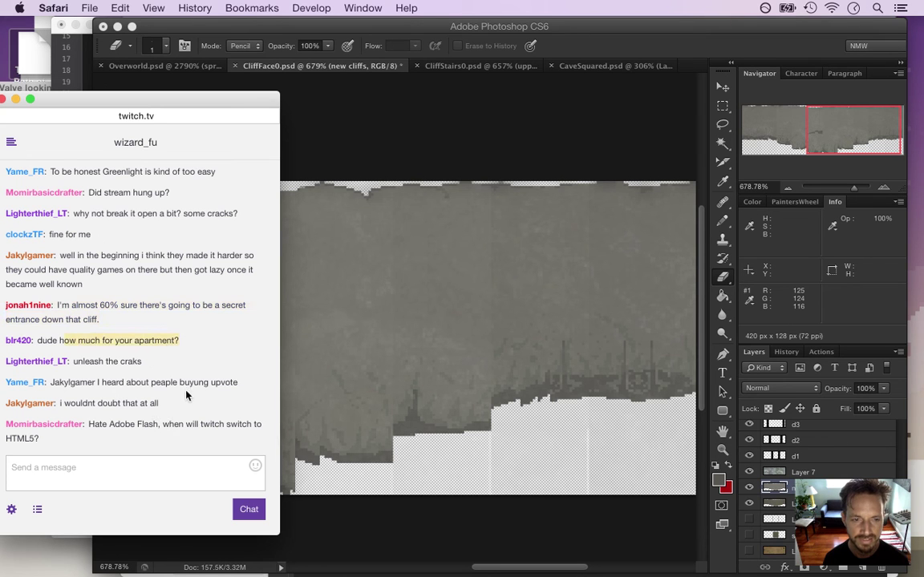
left_click(197, 372)
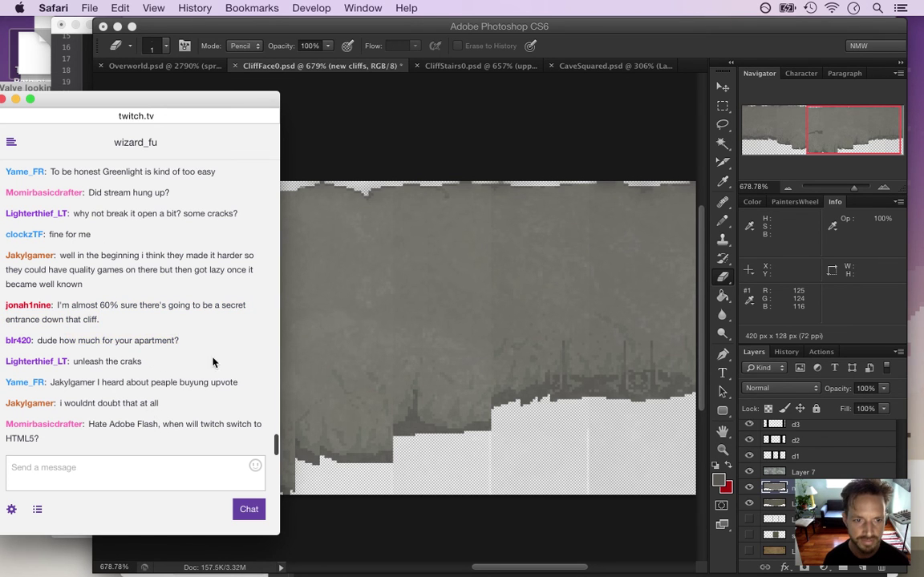
left_click_drag(127, 385, 162, 408)
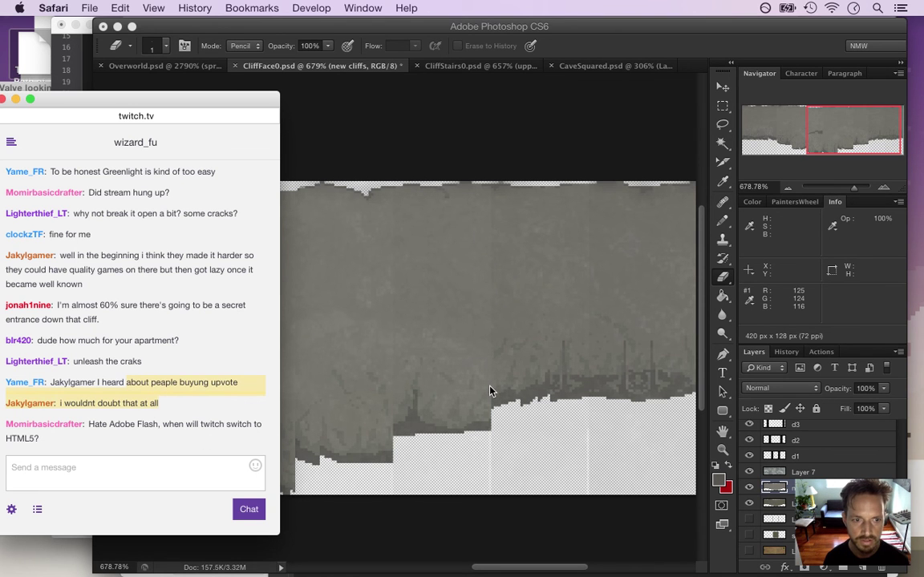
Step: Switch back to Photoshop and clip Layer 7, d1, d2 and d3 to the new cliffs layer
left_click(633, 92)
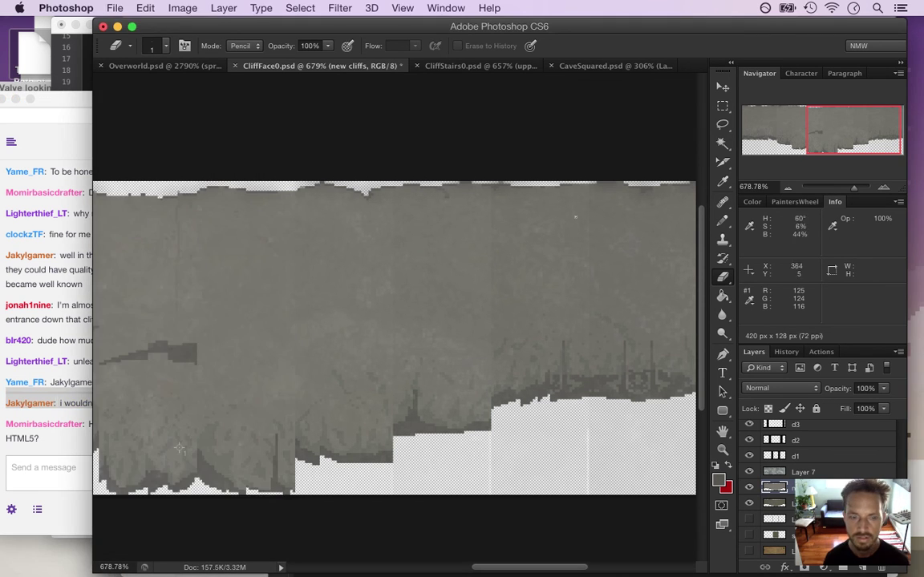
left_click(801, 472)
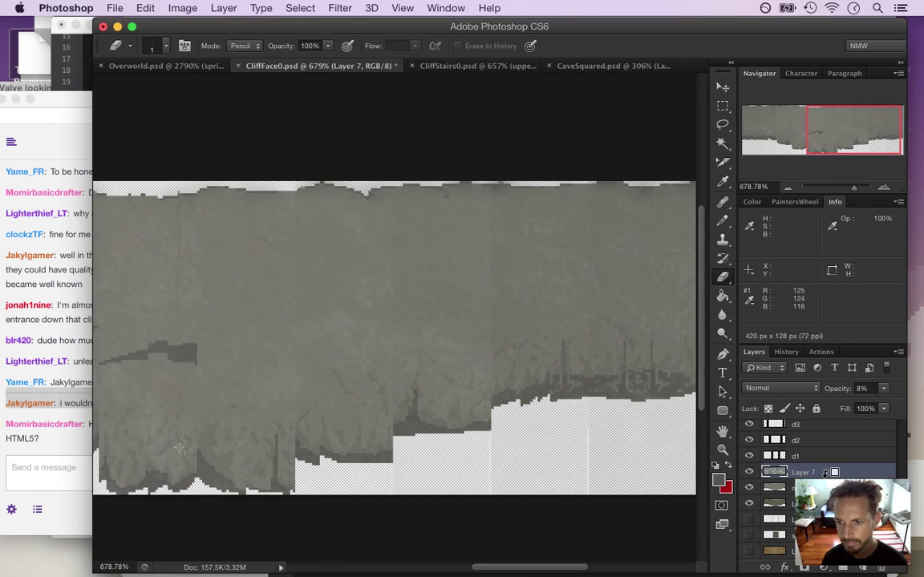
left_click(830, 480, "alt")
left_click(838, 463, "alt")
left_click(846, 447, "alt")
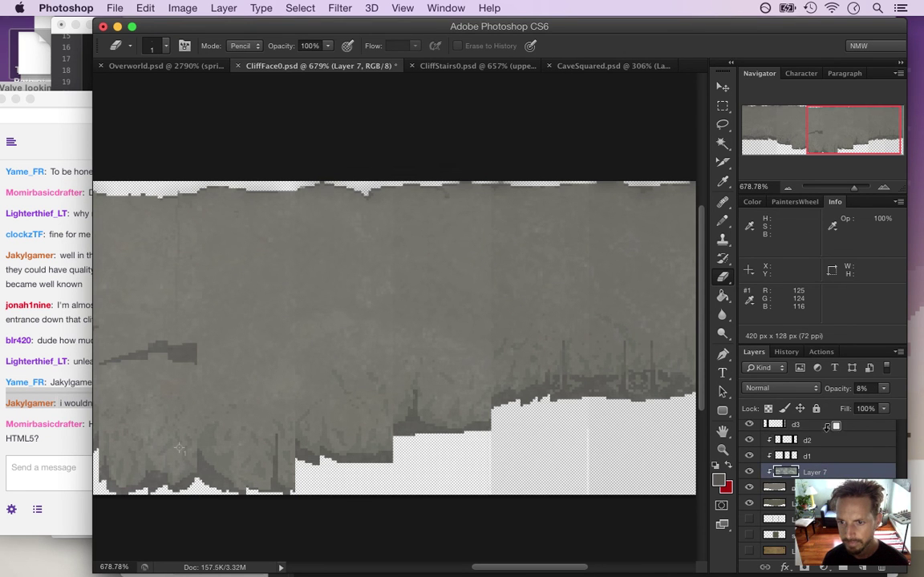
left_click(855, 432, "alt")
Step: Add d4, top shading blur and top shading to the clipping group above the new cliffs layer
scroll(826, 449, "up", 4)
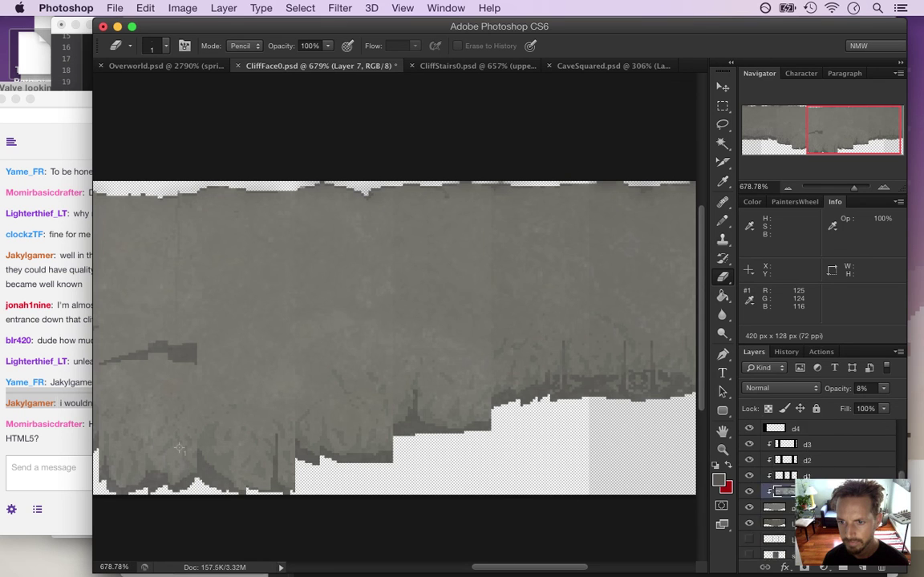
scroll(820, 453, "up", 1)
left_click(810, 491)
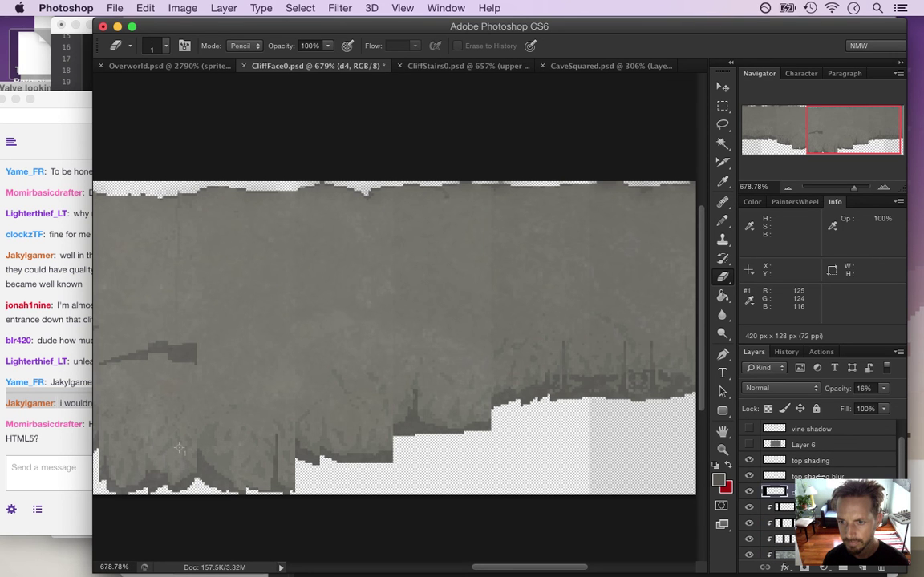
key("ctrl+alt+g")
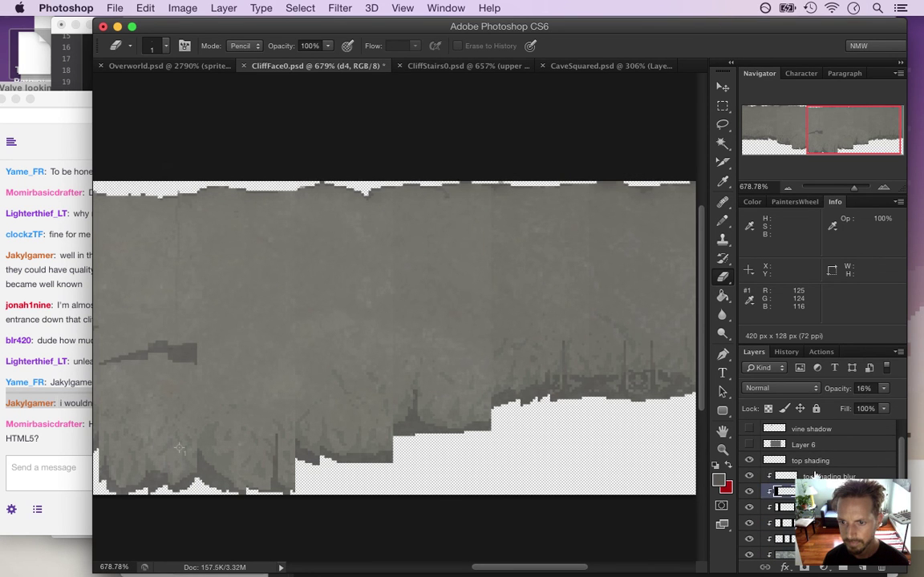
left_click(816, 463, "alt")
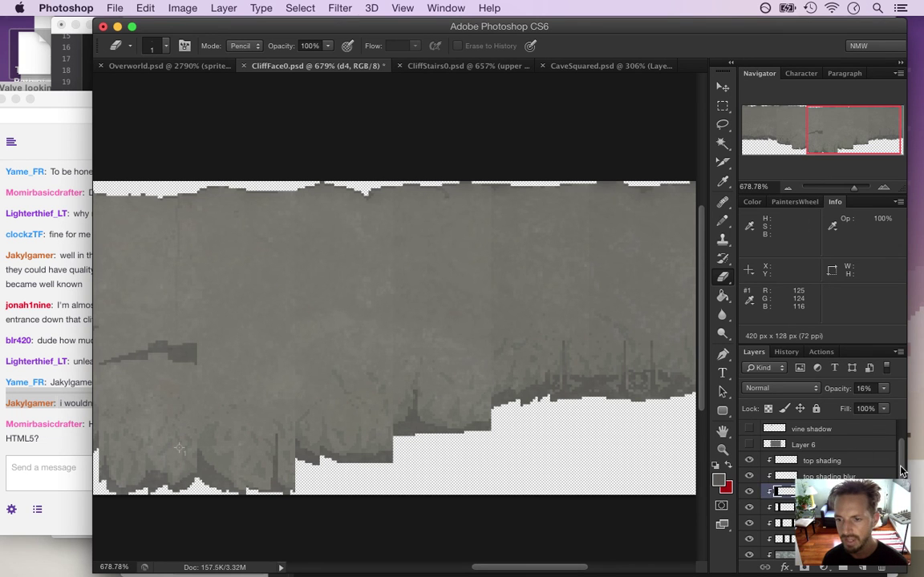
Step: Select the new cliffs layer, hide the cliff layer directly below it and save CliffFace0.psd
left_click_drag(902, 470, 902, 509)
left_click(786, 523)
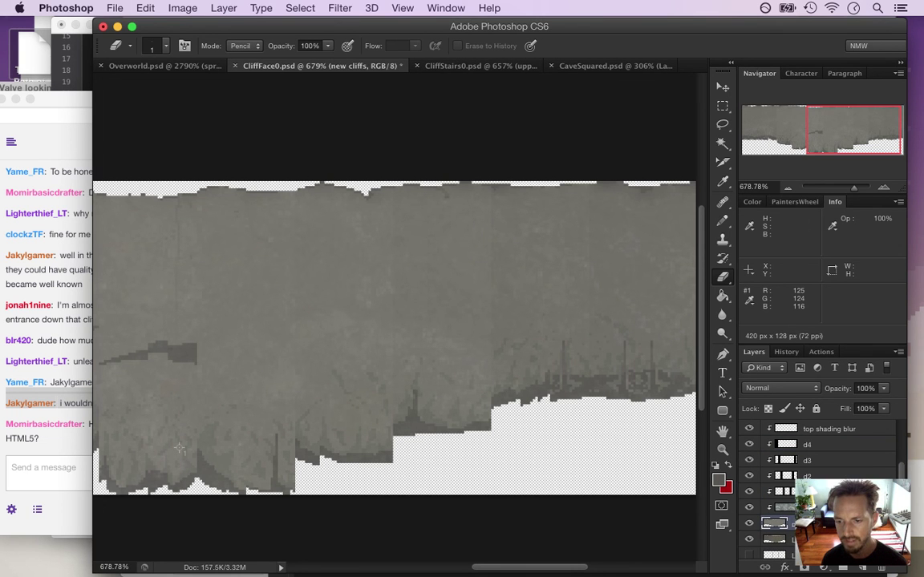
key("super+s")
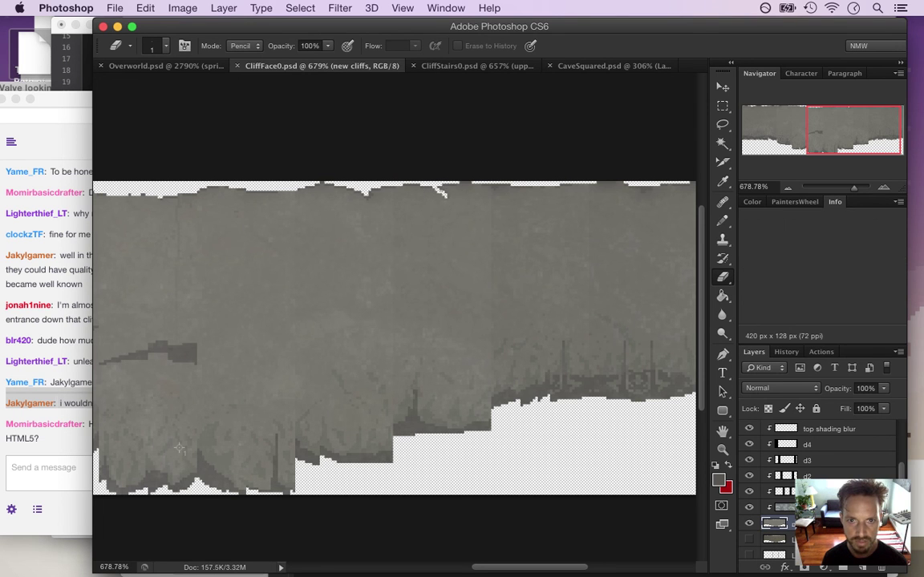
Step: Erase jagged crack-like notches into the top edge of the cliff's right part with the 1 px pencil eraser
left_click(178, 449)
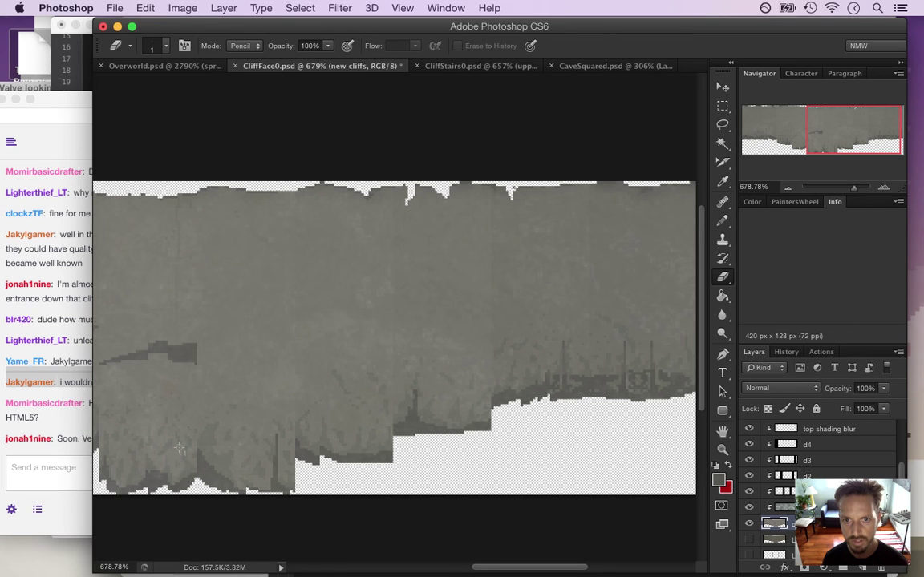
left_click(554, 192)
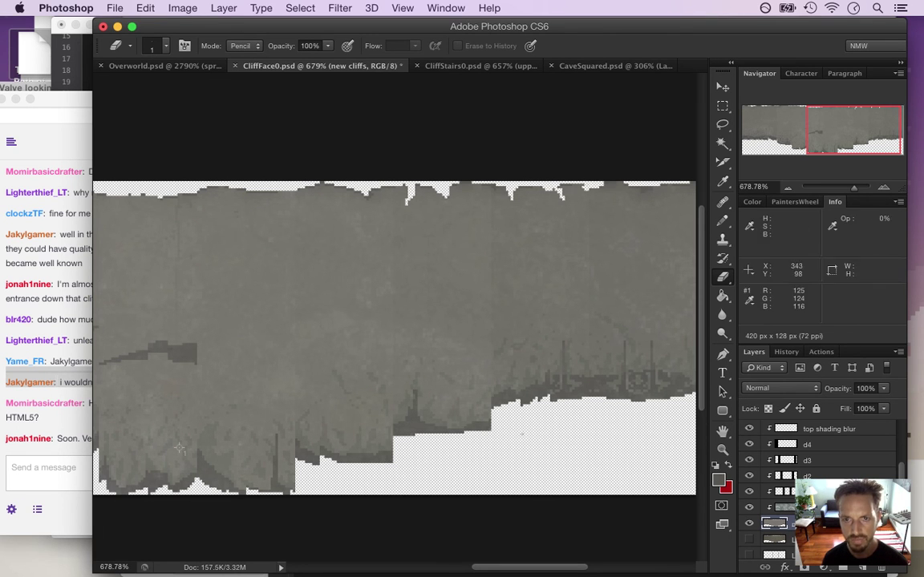
left_click_drag(537, 566, 562, 568)
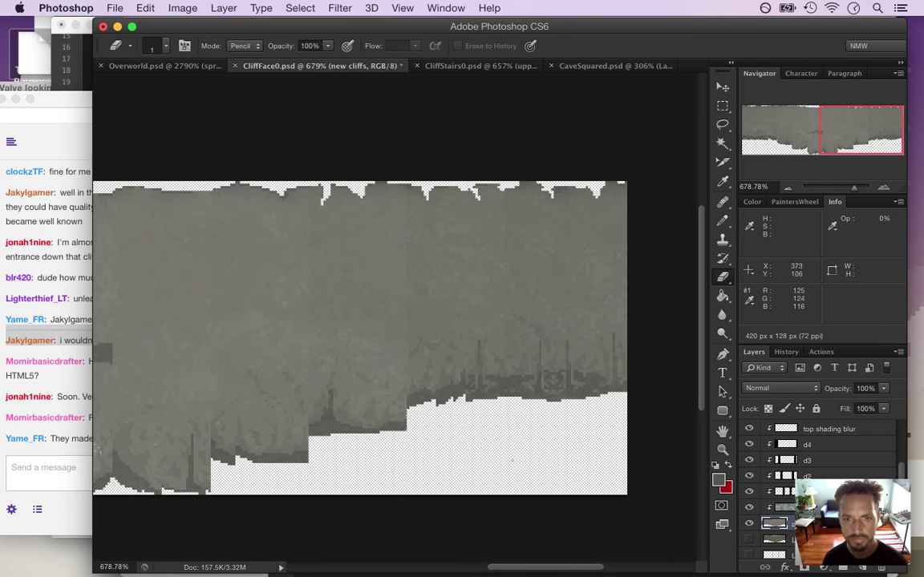
Step: Continue erasing irregular notches along the top edge across the cliff's middle and towards its left part
left_click_drag(563, 566, 513, 568)
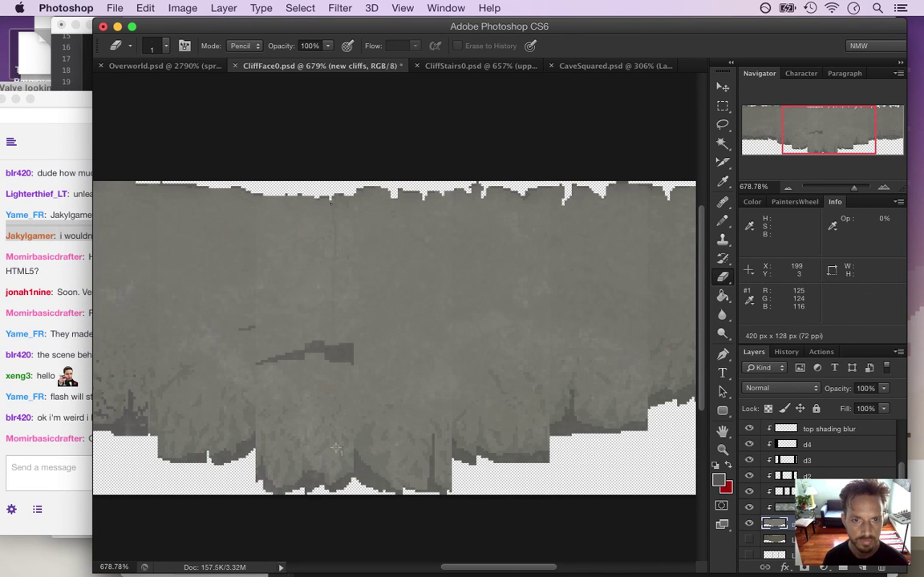
left_click(329, 197)
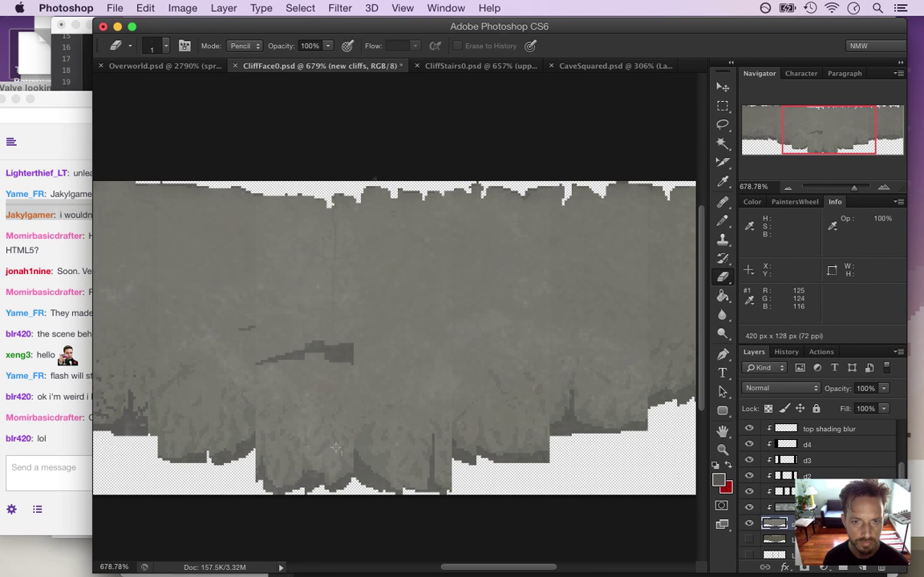
left_click_drag(520, 572, 498, 572)
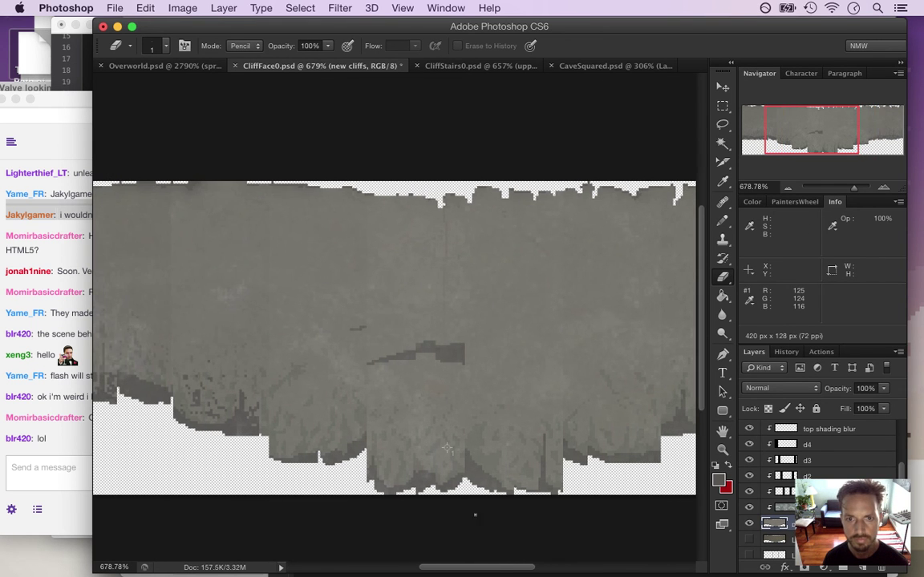
mouse_move(404, 207)
left_mouse_down()
mouse_move(402, 196)
mouse_move(359, 178)
mouse_move(323, 183)
left_mouse_up()
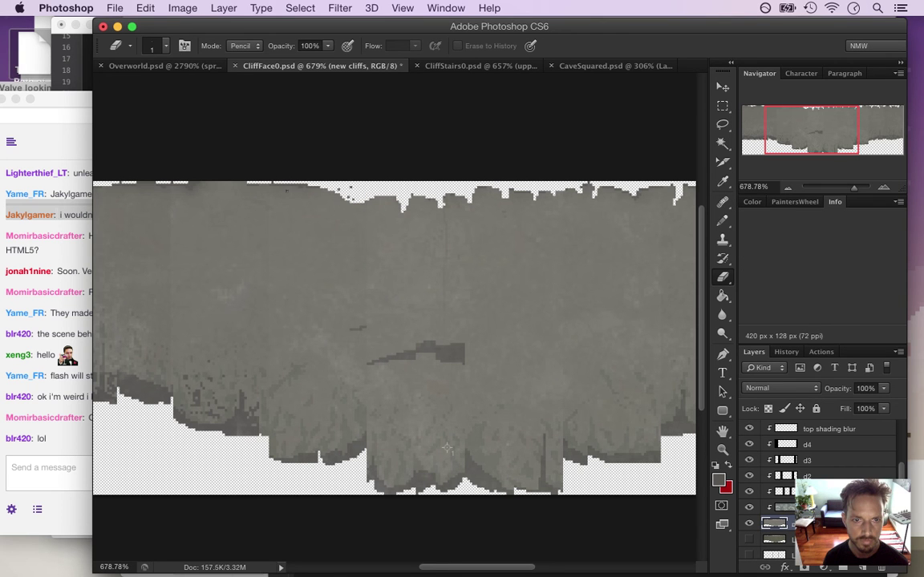
left_click(250, 186)
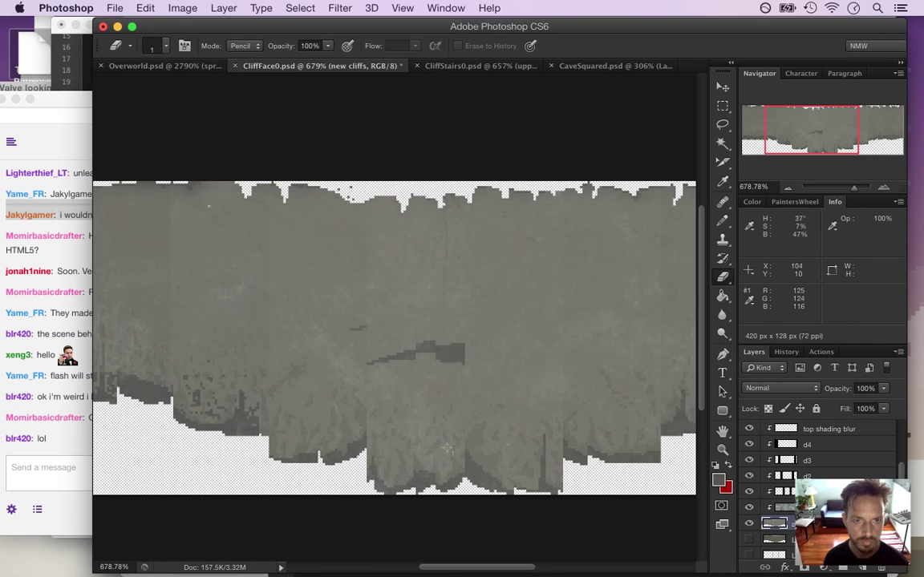
left_click_drag(226, 176, 216, 189)
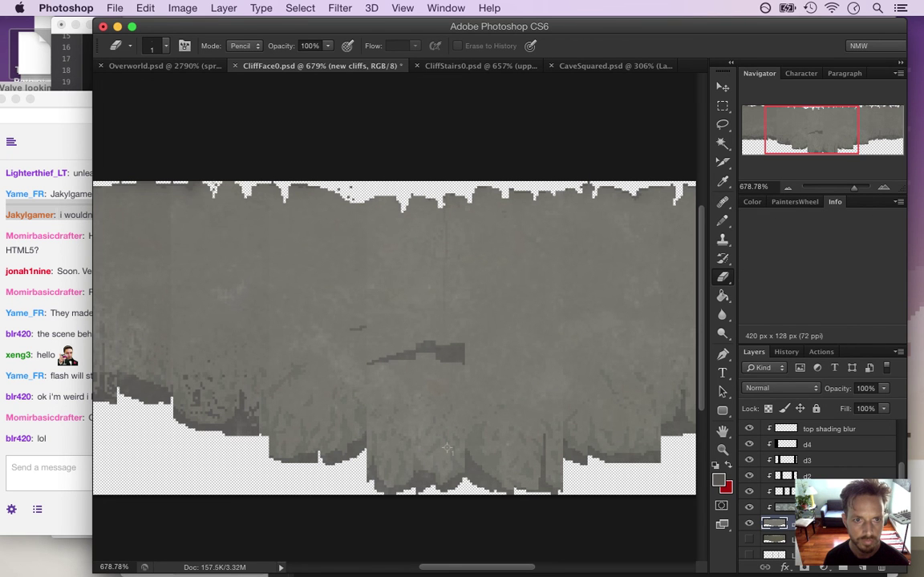
Step: Switch to the Twitch chat in Safari and read the new messages about HTML5, Flash rendering and the scene behind the streamer
left_click(67, 350)
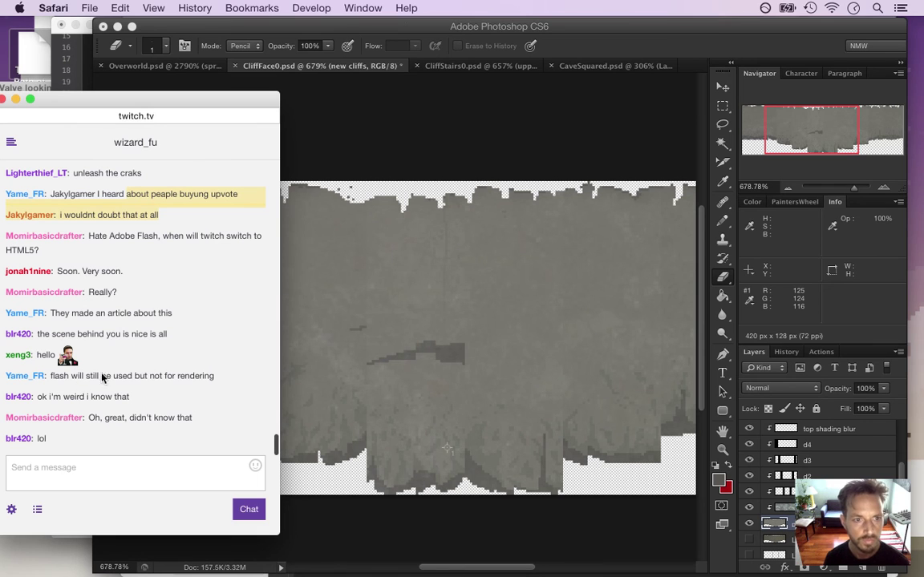
left_click_drag(71, 270, 110, 270)
left_click(108, 292)
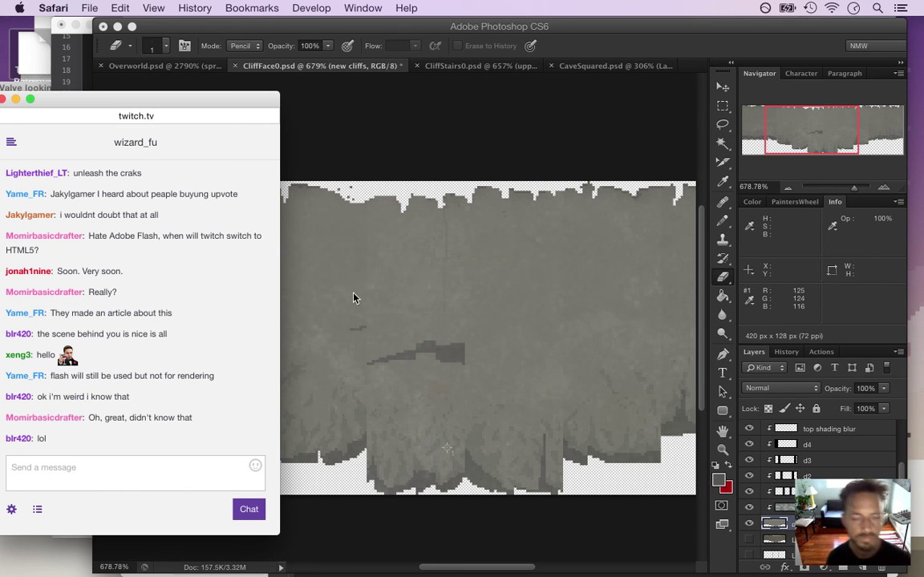
left_click_drag(52, 333, 147, 333)
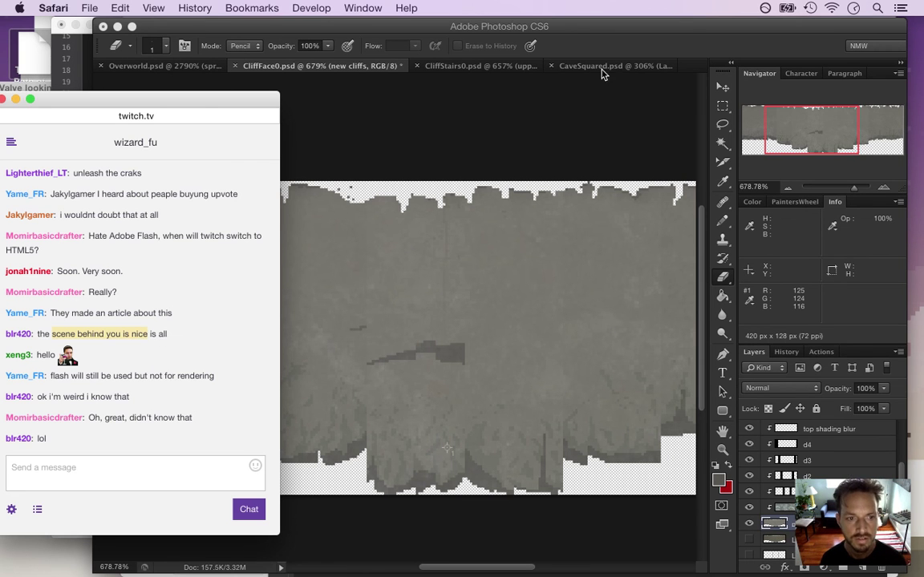
left_click_drag(36, 355, 56, 355)
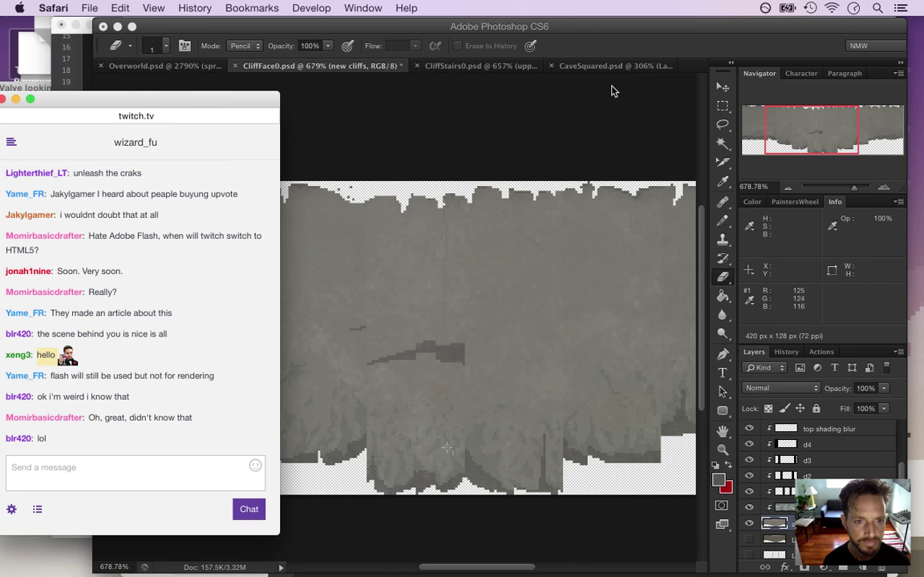
left_click(137, 377)
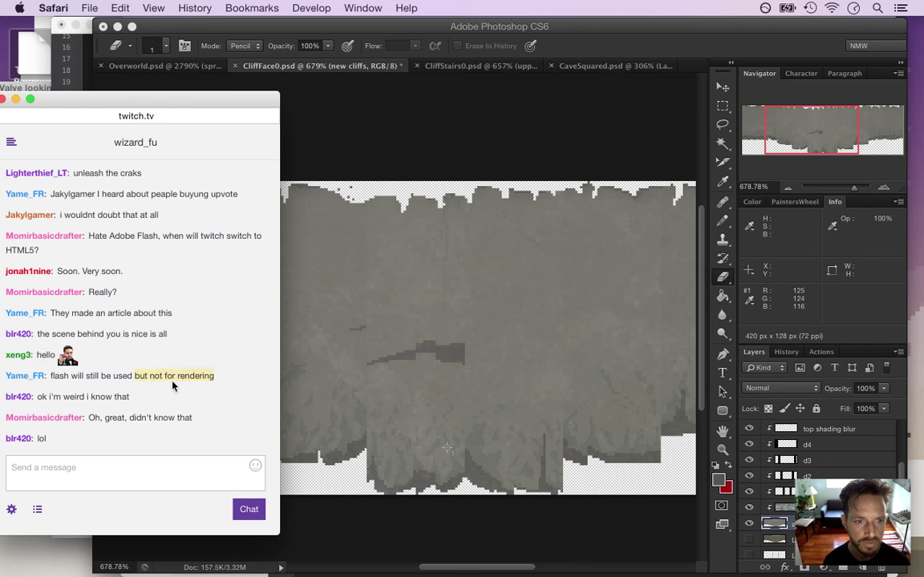
Step: Return to Photoshop and erase further notches into the top edge near the cliff's left end
left_click(617, 41)
left_click_drag(447, 448, 572, 448)
left_click_drag(281, 193, 276, 185)
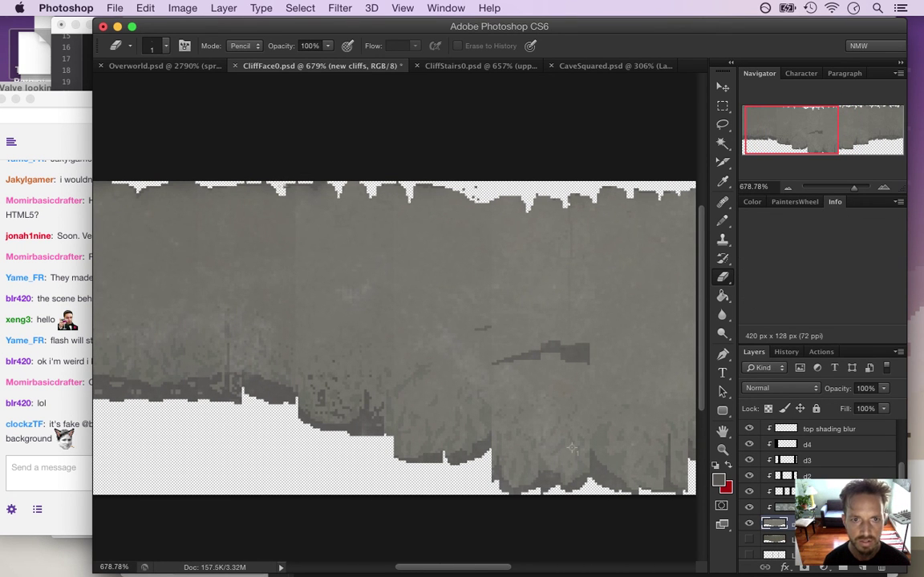
Step: Export the cliff for web as a transparent PNG-24, replacing CliffFace0.png in the Backgrounds folder
left_click(114, 8)
mouse_move(135, 8)
left_click(160, 199)
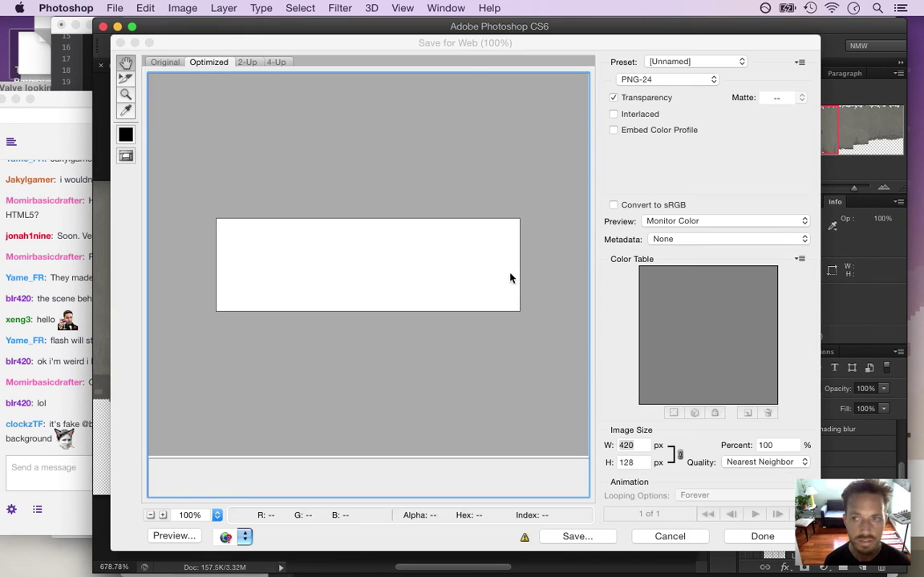
left_click(583, 538)
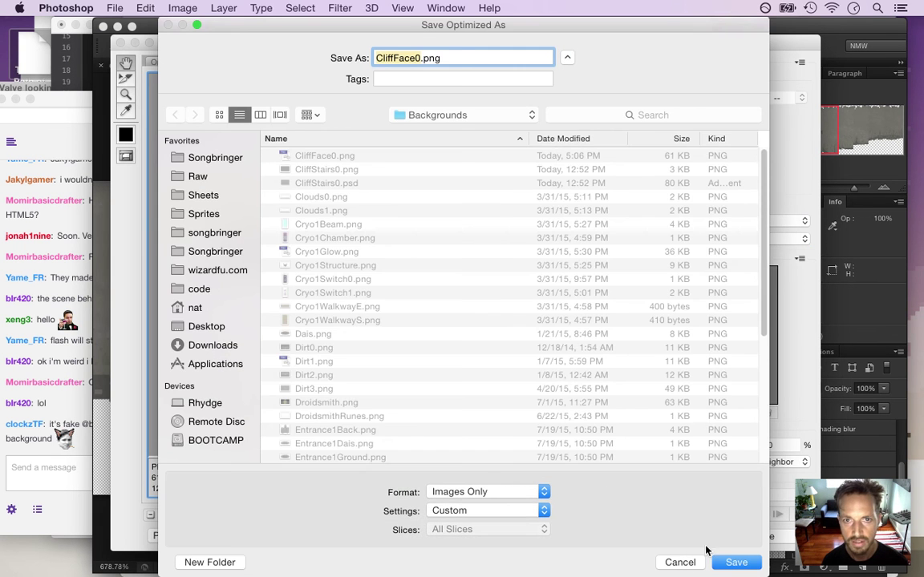
left_click(731, 561)
left_click(656, 333)
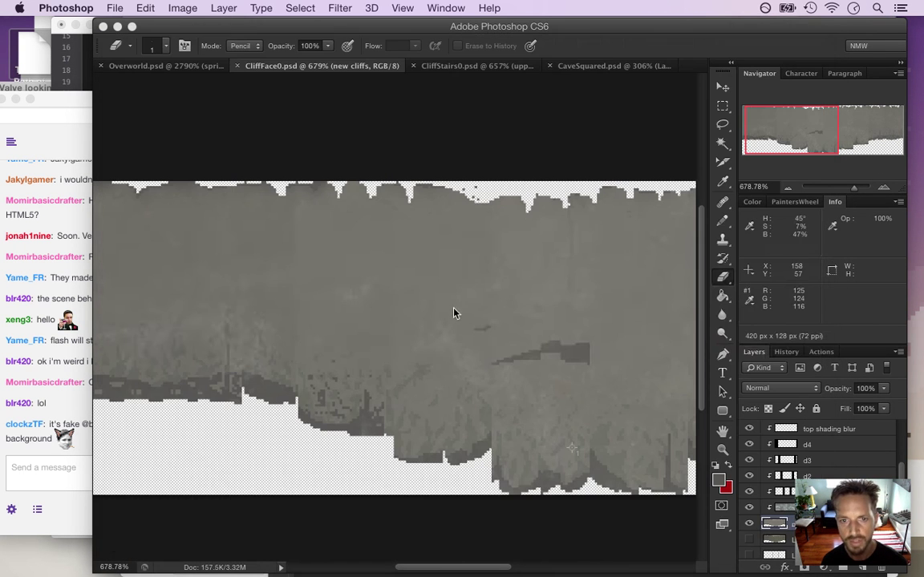
Step: Switch to Xcode and run the Songbringer project
key("super+Tab")
key("super+Tab")
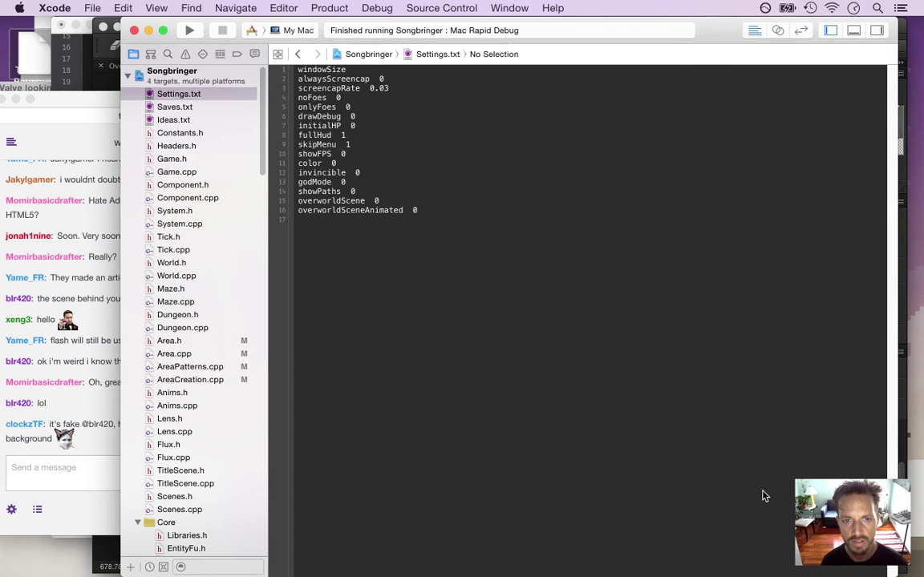
key("super+r")
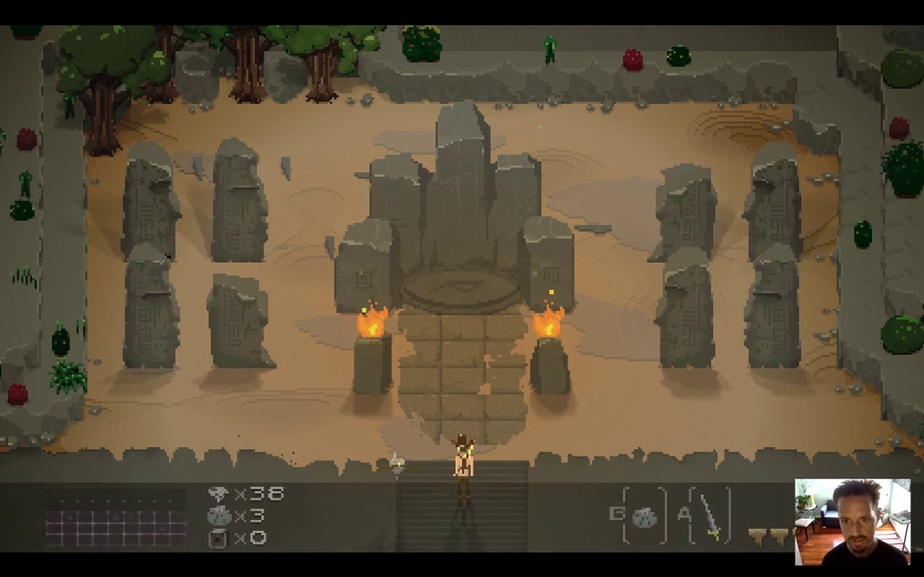
Step: Walk the character off the stairs and along the lower cliff to examine its notched top edge in the game
key("Up")
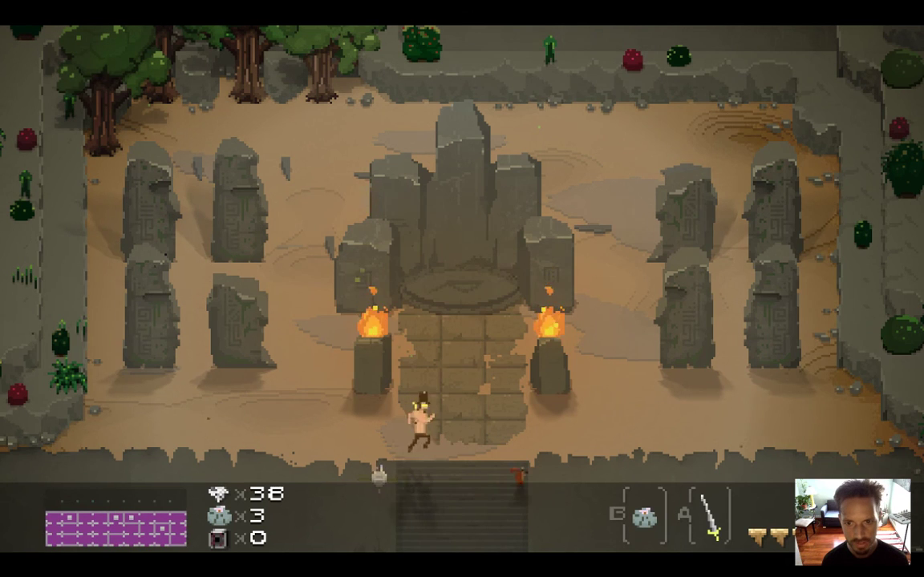
key("Right")
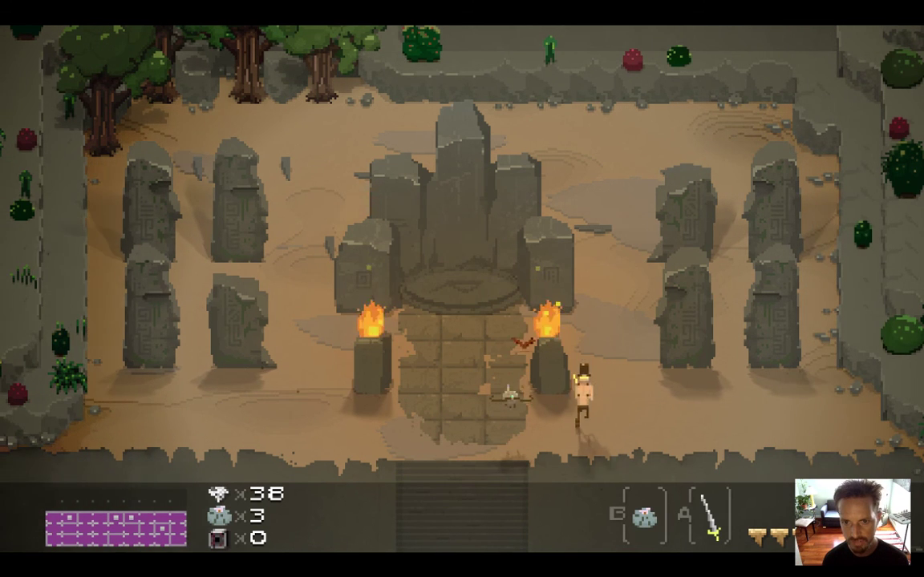
key("Left")
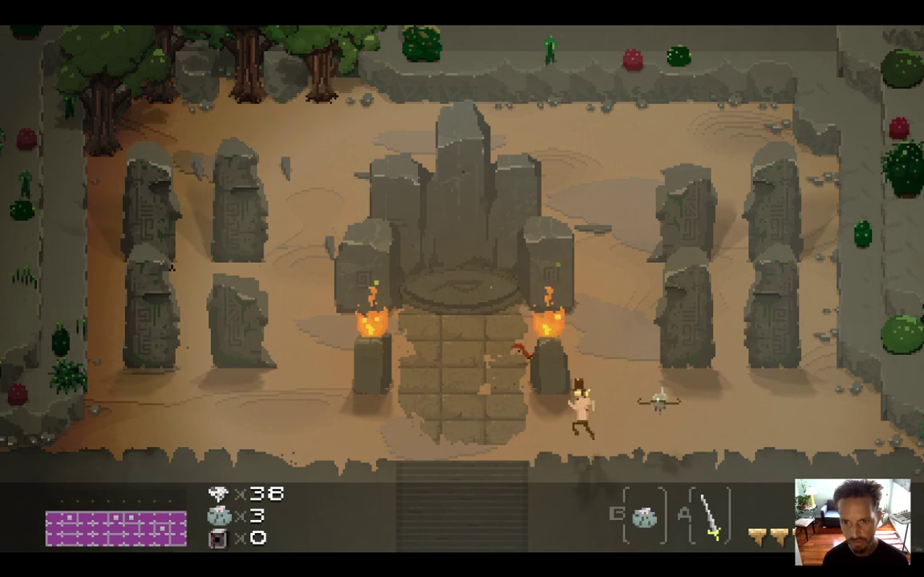
key("Right")
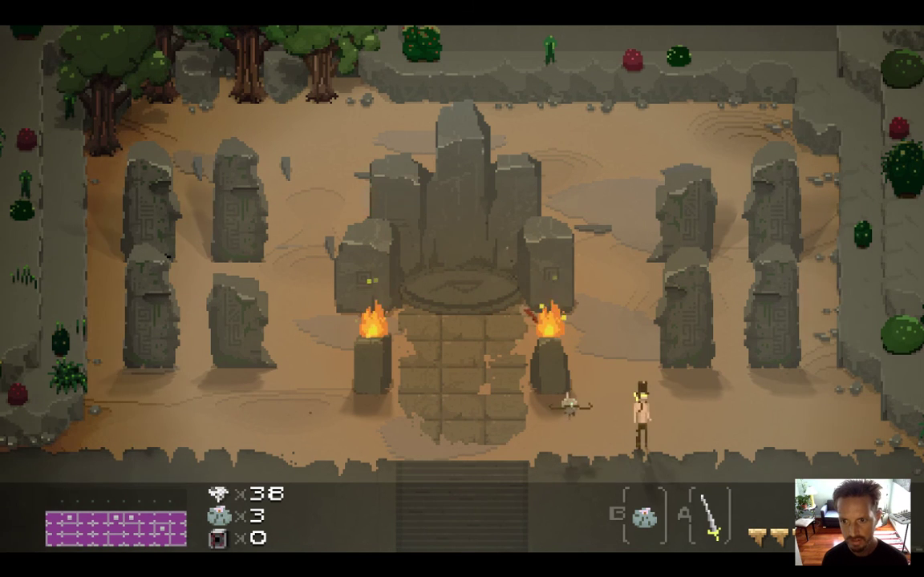
key("Right")
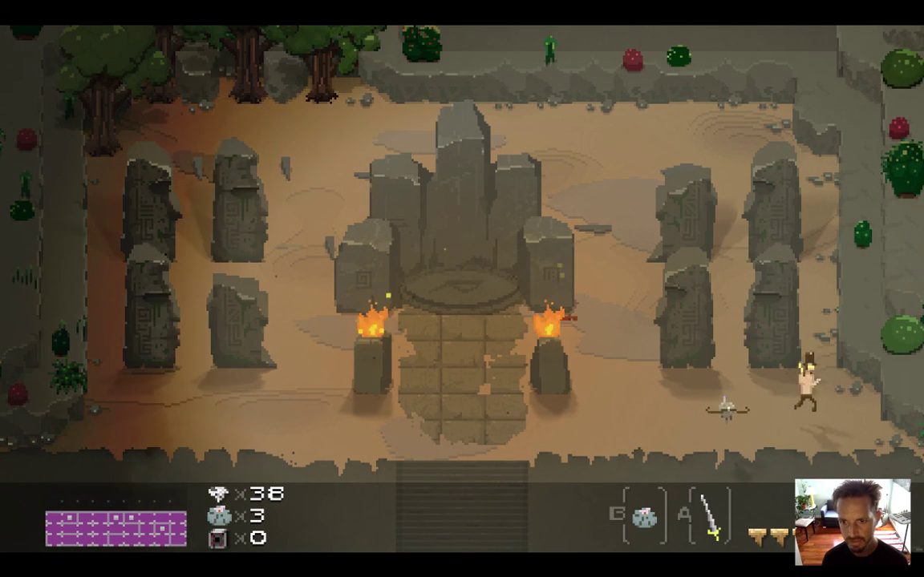
key("Left")
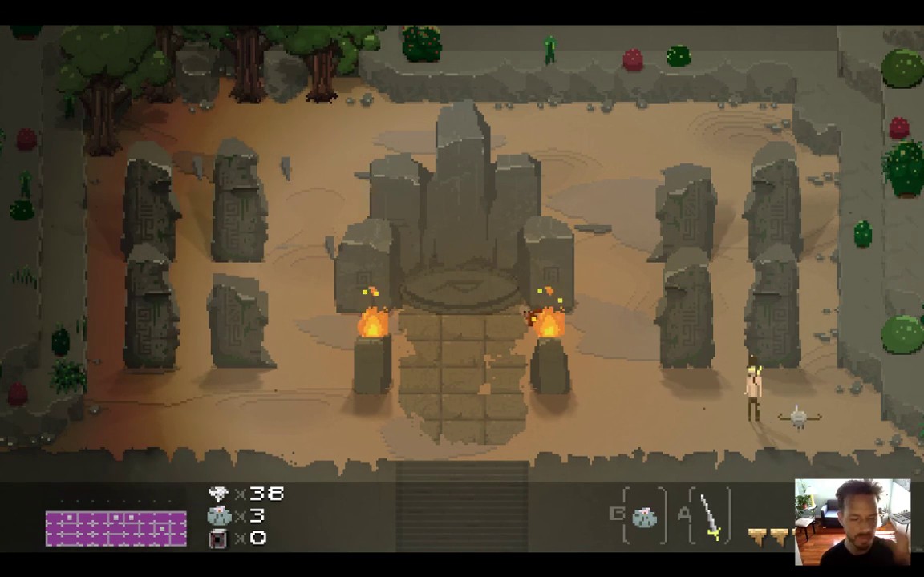
Step: Walk the character west past the stairs along the lower cliff to examine its notched top edge
key("Left")
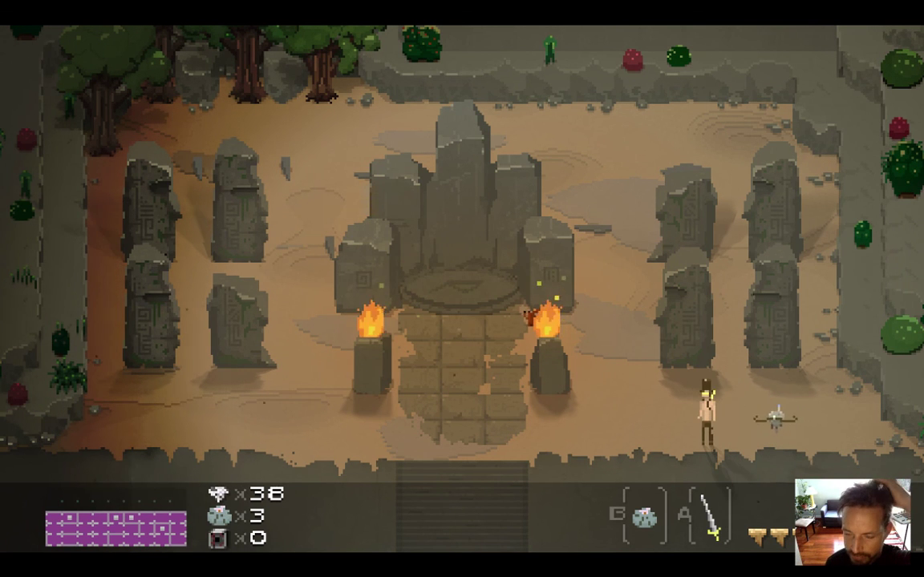
key("Left")
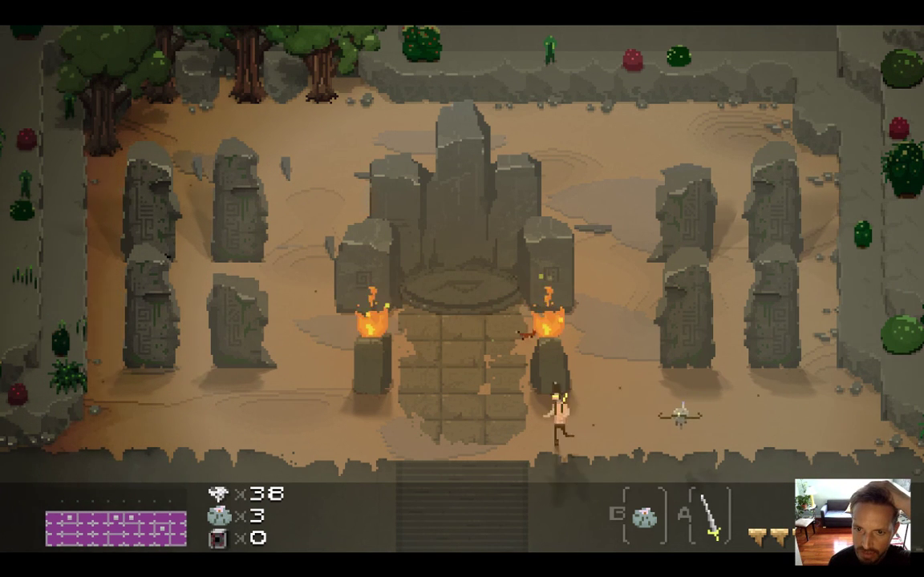
key("Left")
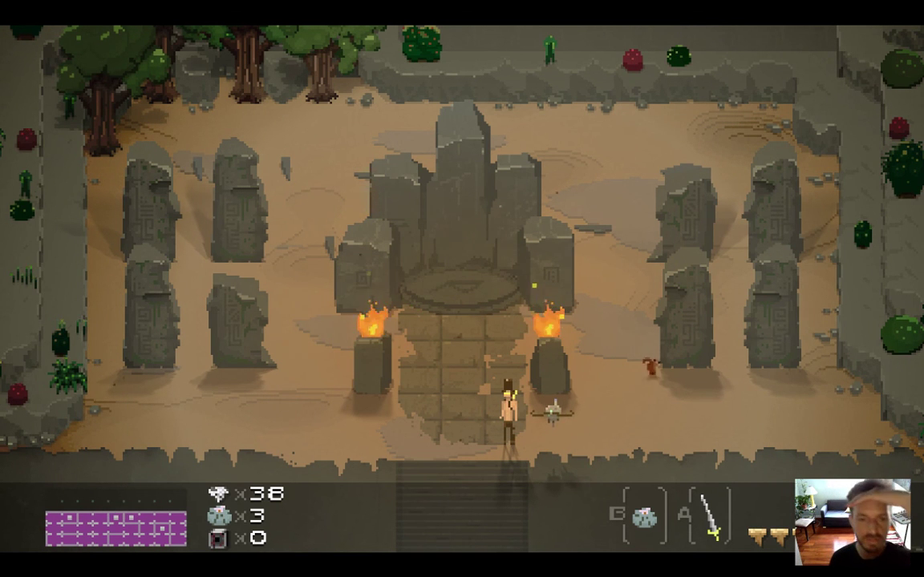
key("Left")
key("Left")
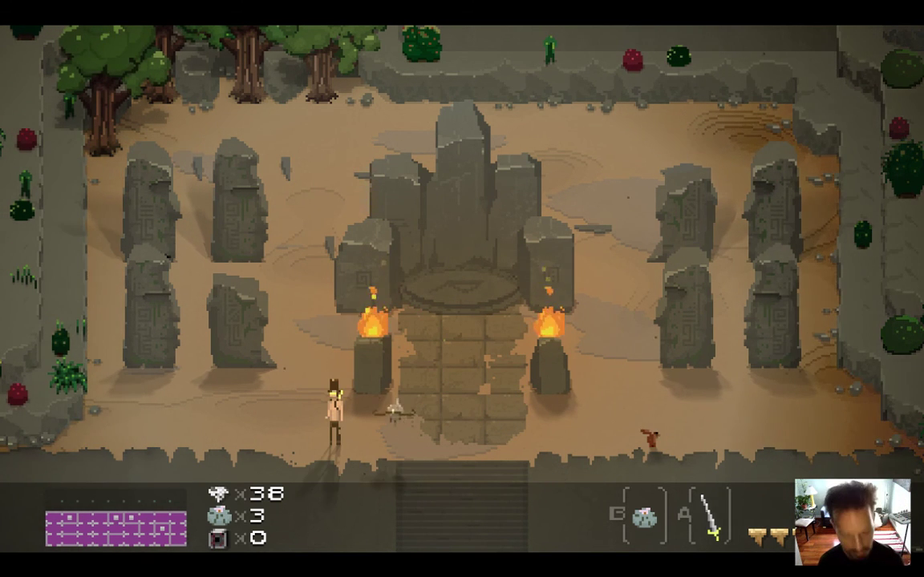
Step: Quit the game and read the newest Twitch chat messages down to the one about the apartment
key("super+q")
left_click(71, 426)
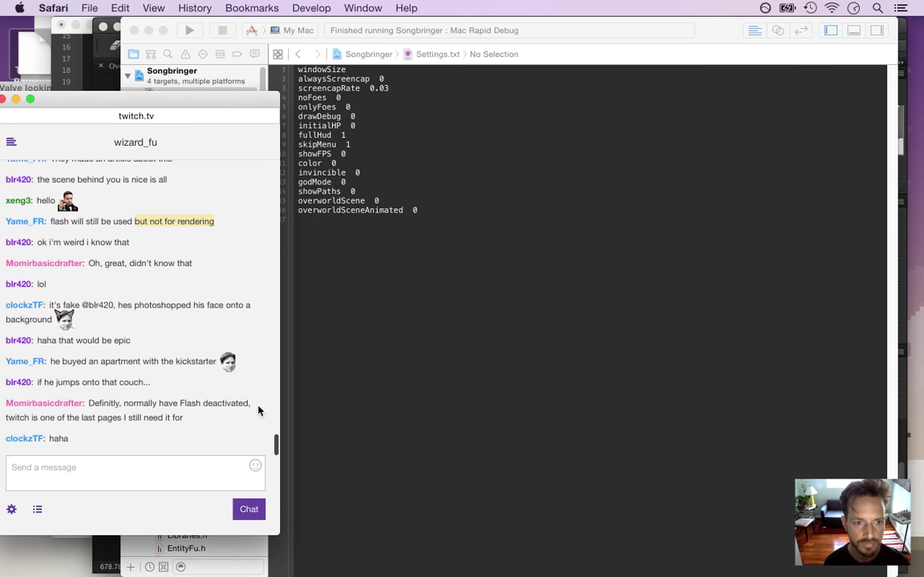
left_click_drag(77, 361, 303, 347)
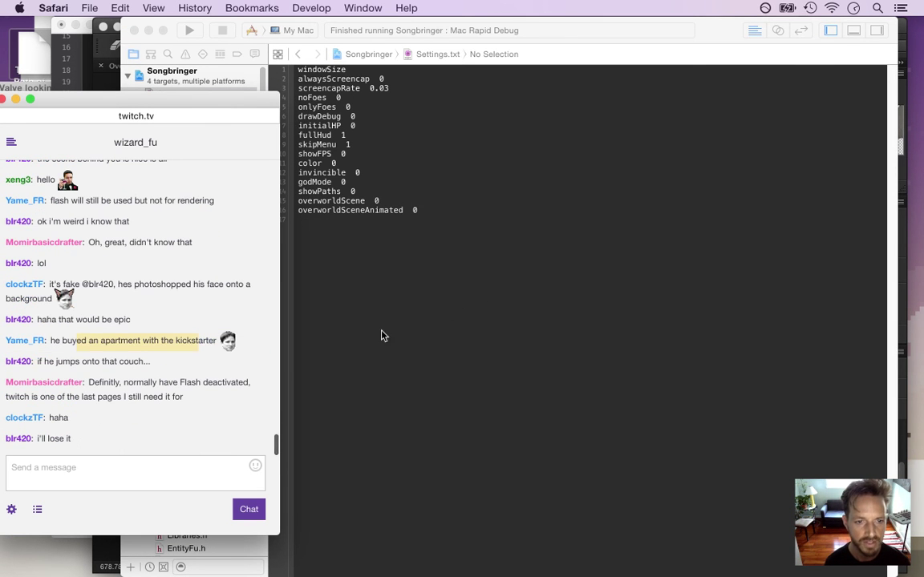
Step: Return to CliffFace0.psd in Photoshop and inspect the top-edge notches right of the cliff's middle up close
key("super+Tab")
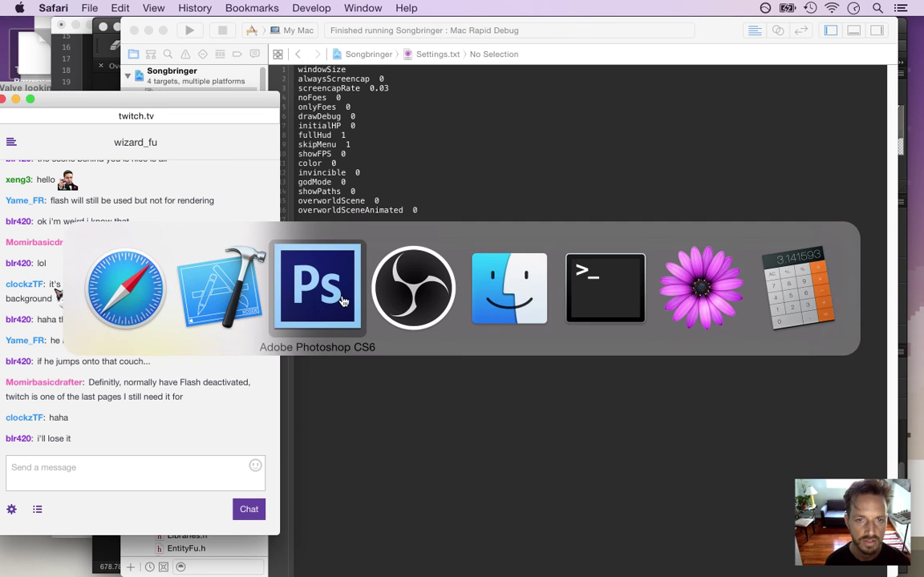
key("super+Tab")
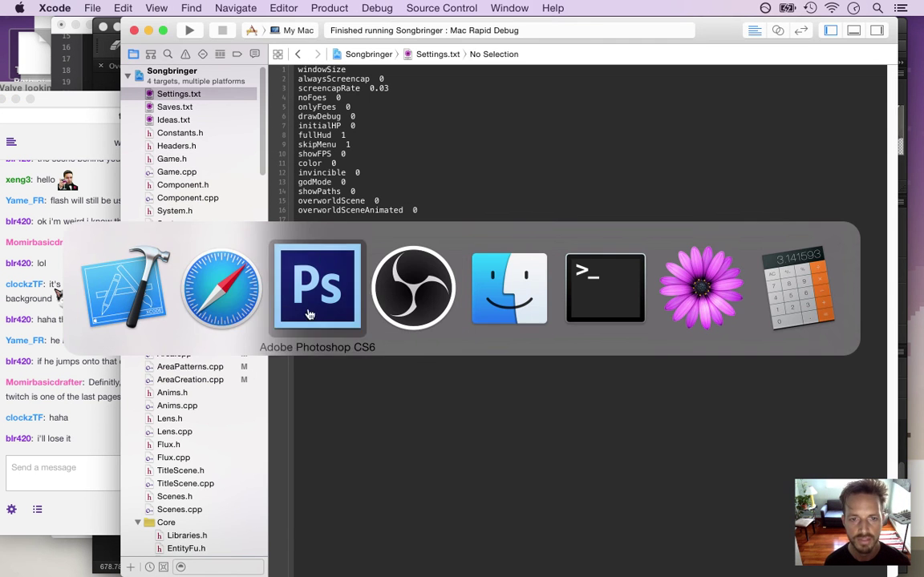
left_click(282, 336)
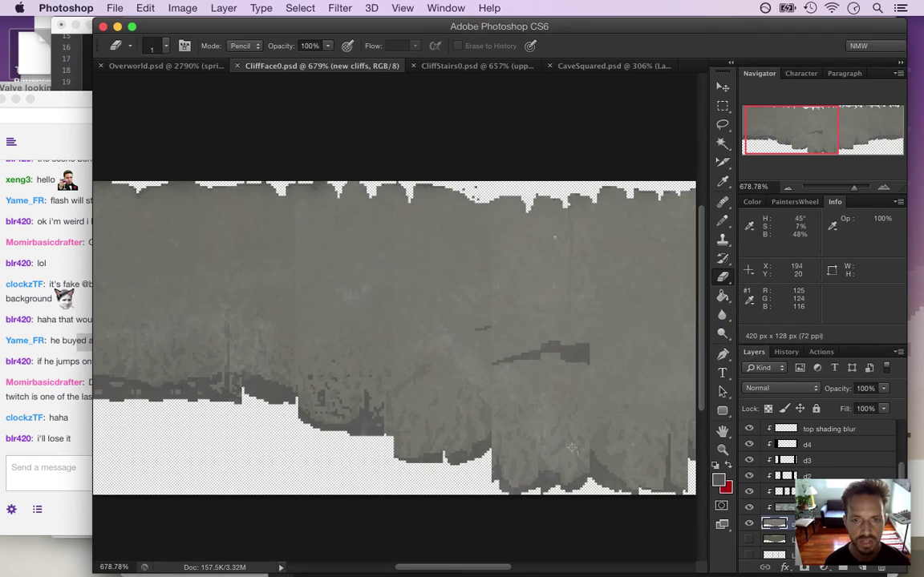
left_click_drag(449, 571, 534, 571)
left_click_drag(390, 193, 454, 211)
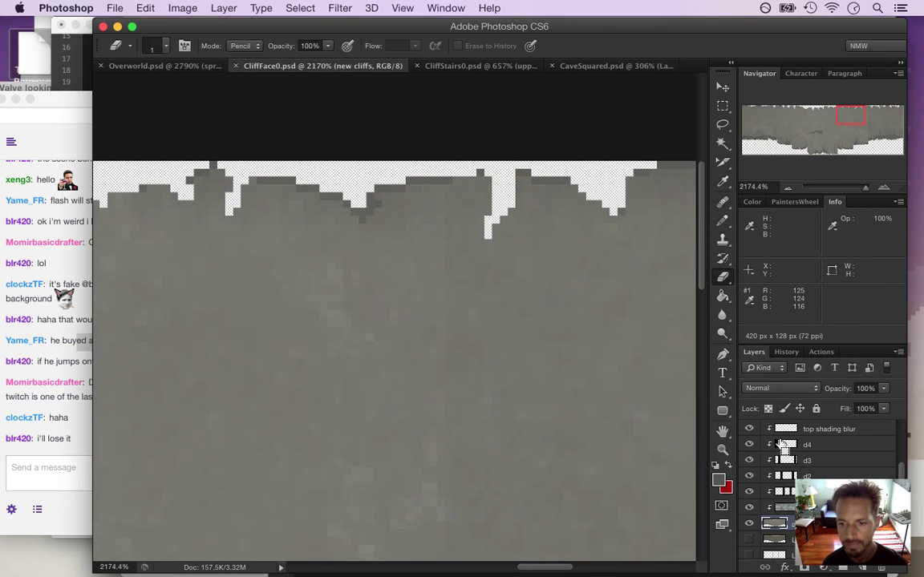
left_click(775, 524, "alt")
left_click(775, 524, "alt")
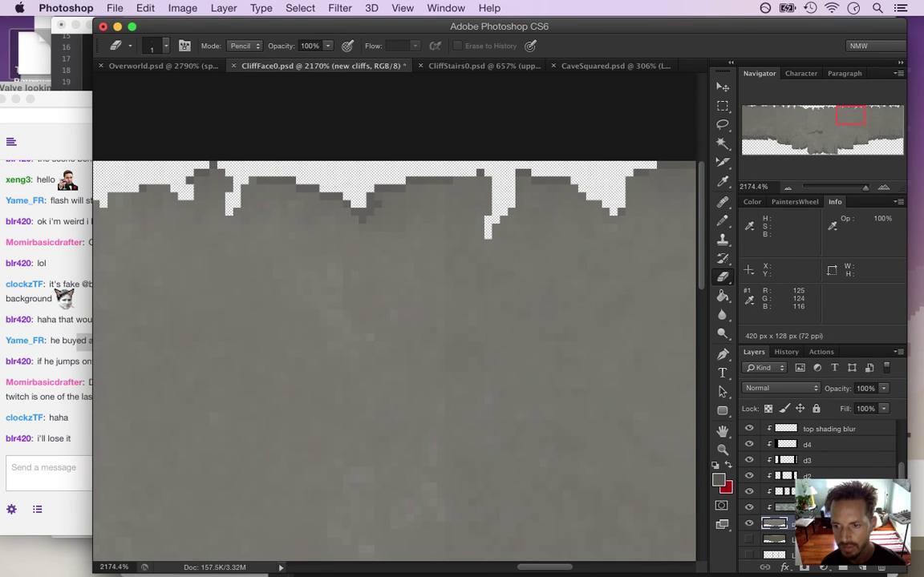
Step: Set the foreground colour to black and create a new layer directly above the top shading layer
left_click(826, 428)
scroll(826, 449, "up", 3)
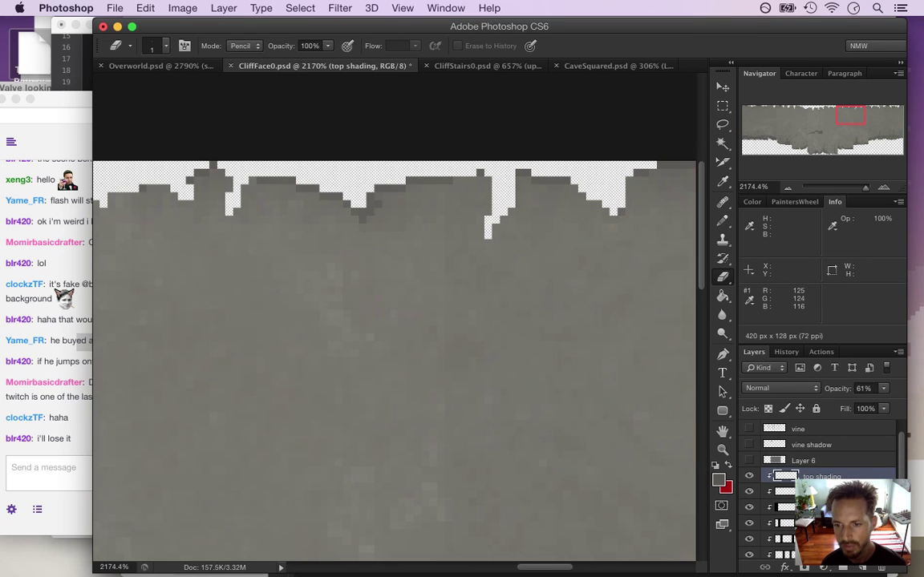
left_click(719, 480)
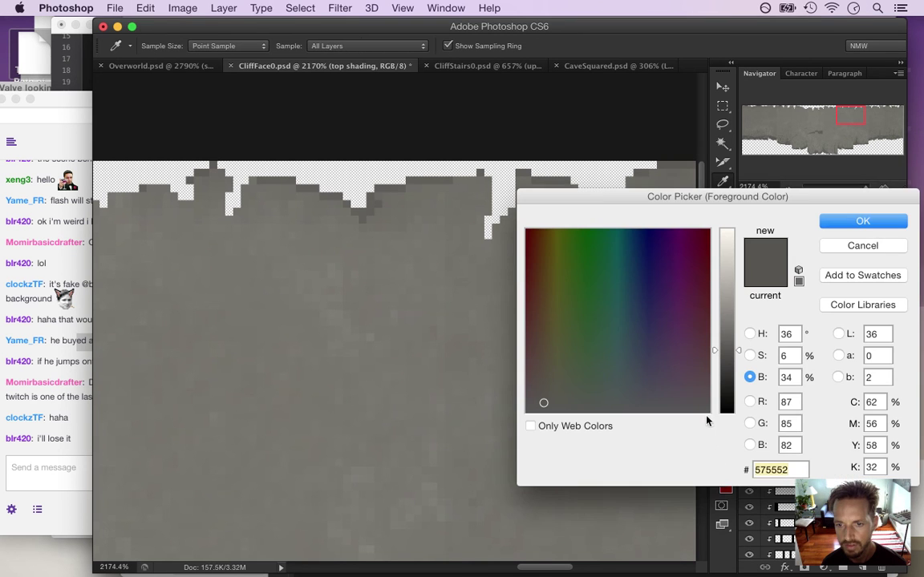
left_click_drag(724, 390, 725, 414)
left_click(829, 224)
key("e")
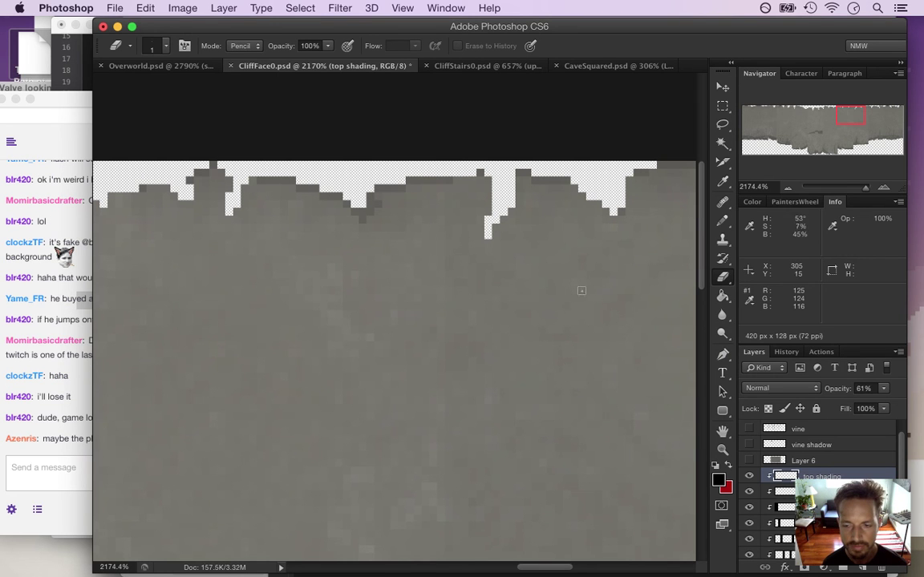
left_click(865, 568)
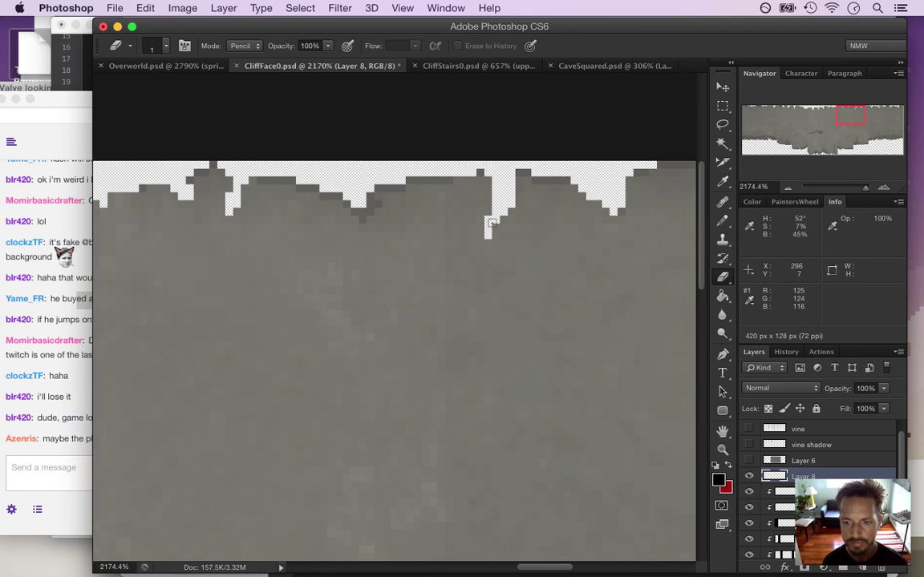
Step: Fill the transparent top-edge notches right of the cliff's middle with black on the new layer using a 1 px Pencil
key("g")
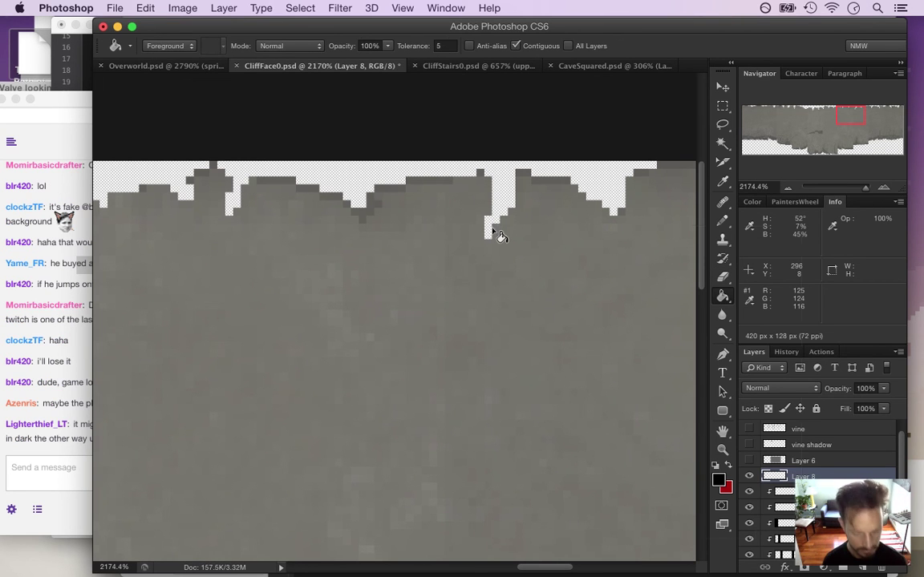
key("b")
mouse_move(486, 217)
left_mouse_down()
mouse_move(487, 233)
mouse_move(495, 180)
mouse_move(501, 211)
mouse_move(514, 180)
mouse_move(488, 172)
mouse_move(511, 181)
left_mouse_up()
mouse_move(366, 202)
left_mouse_down()
mouse_move(318, 184)
mouse_move(349, 190)
left_mouse_up()
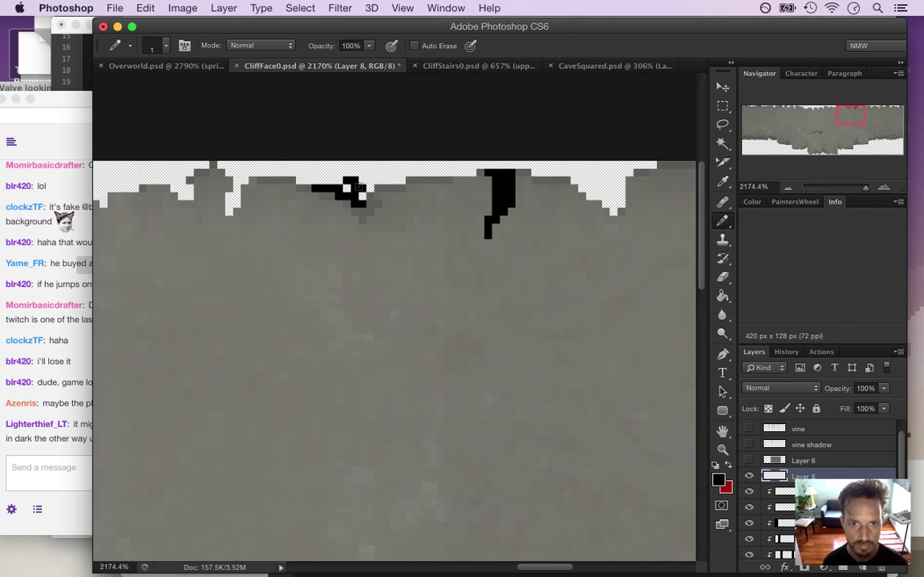
mouse_move(233, 197)
left_mouse_down()
mouse_move(229, 210)
mouse_move(236, 178)
left_mouse_up()
left_click_drag(183, 189, 189, 195)
left_click(188, 188)
Step: Continue filling the top-edge notches farther left along the cliff with black, including the wide square one
left_click_drag(542, 561, 511, 566)
left_click_drag(439, 199, 439, 189)
left_click_drag(376, 189, 393, 196)
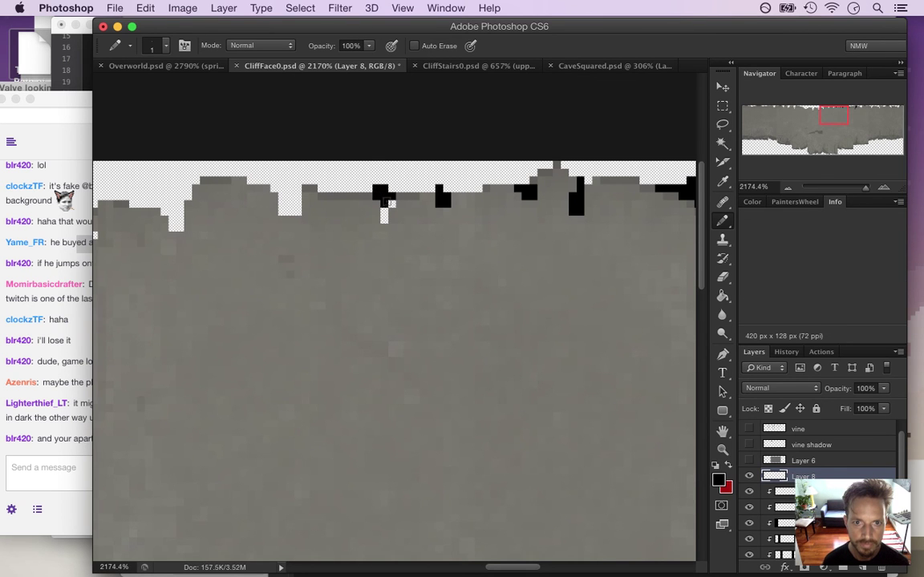
left_click(384, 217)
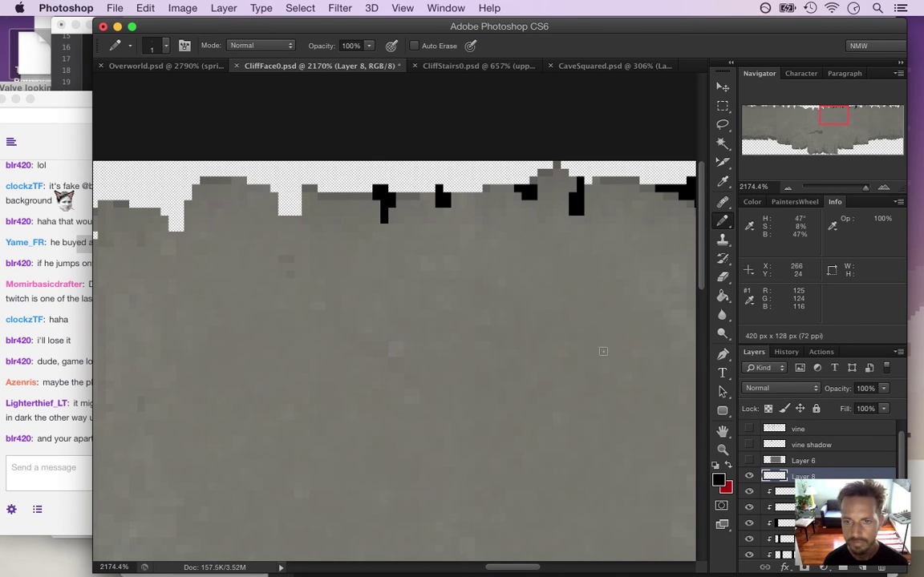
left_click_drag(282, 196, 288, 210)
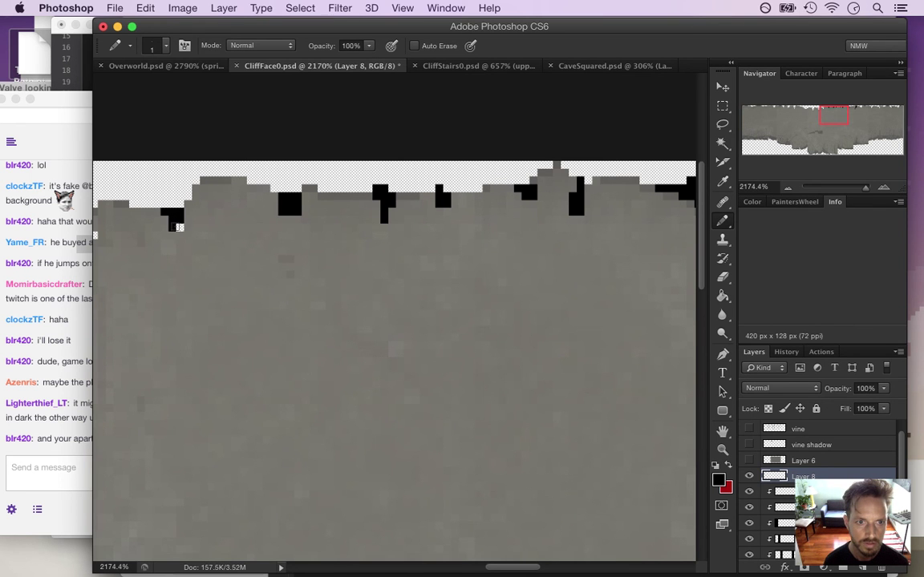
Step: Read the Twitch chat comments about the player shadow and drawing the dark cracks the other way up
left_click(60, 382)
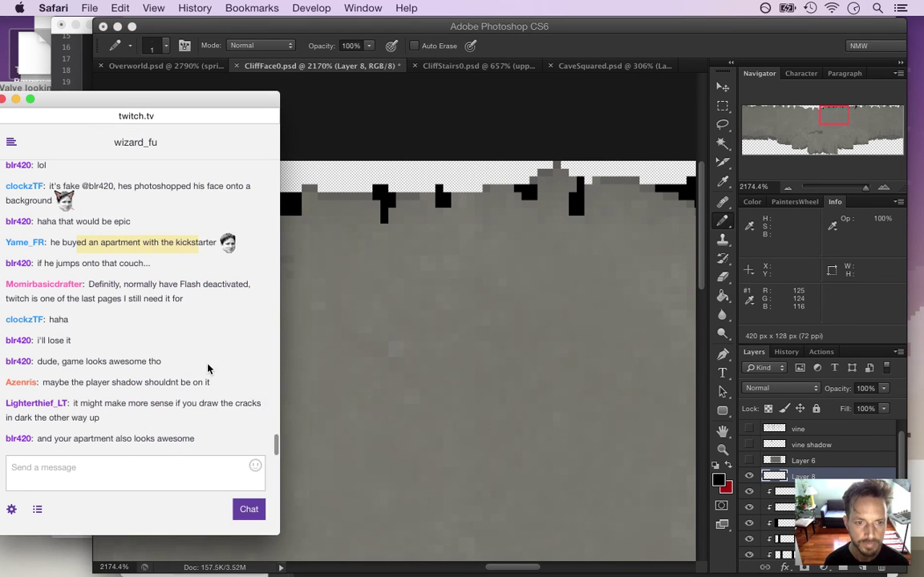
left_click_drag(50, 382, 173, 376)
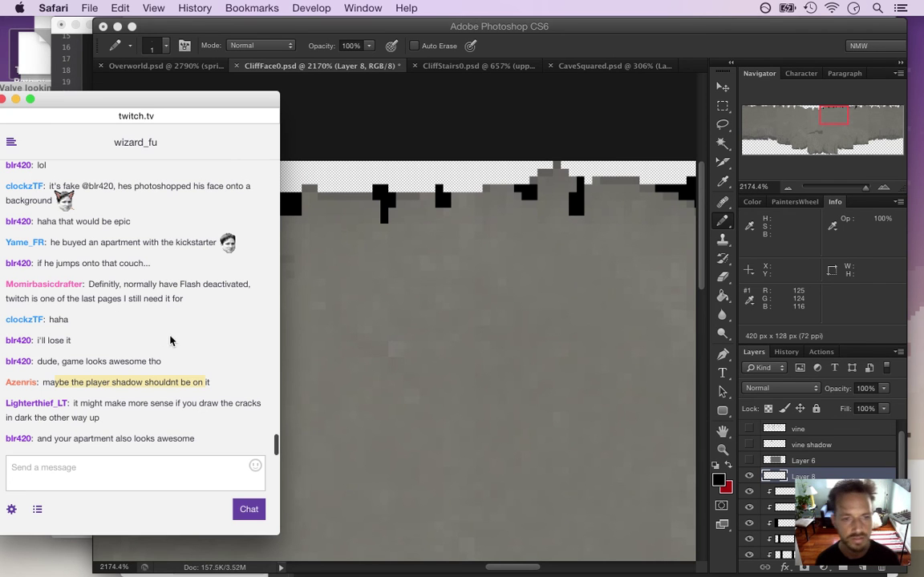
left_click(68, 345)
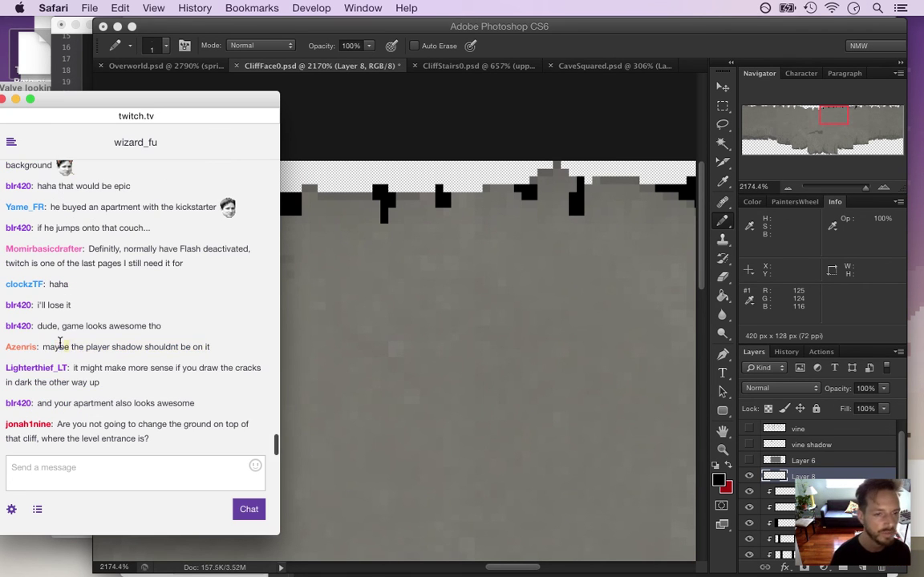
triple_click(81, 352)
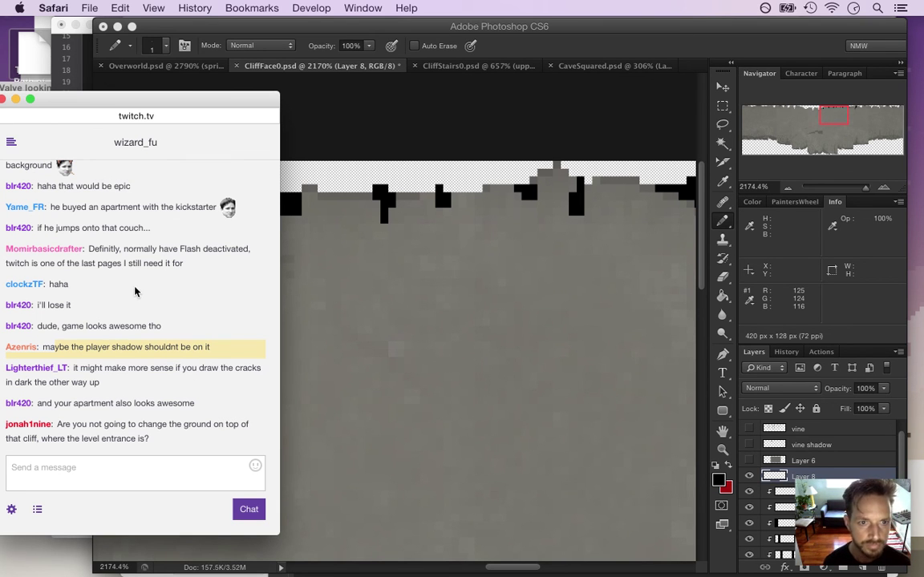
left_click(236, 297)
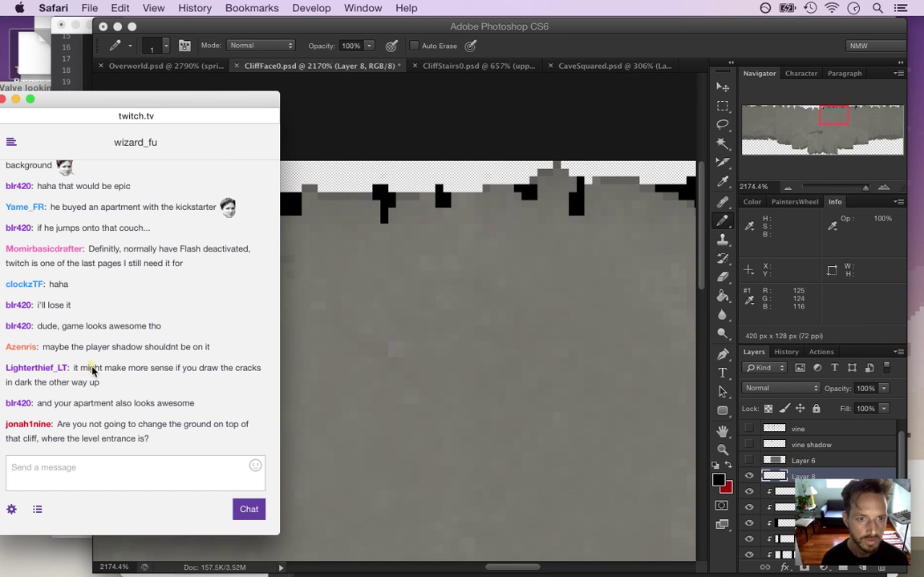
left_click_drag(106, 374, 111, 381)
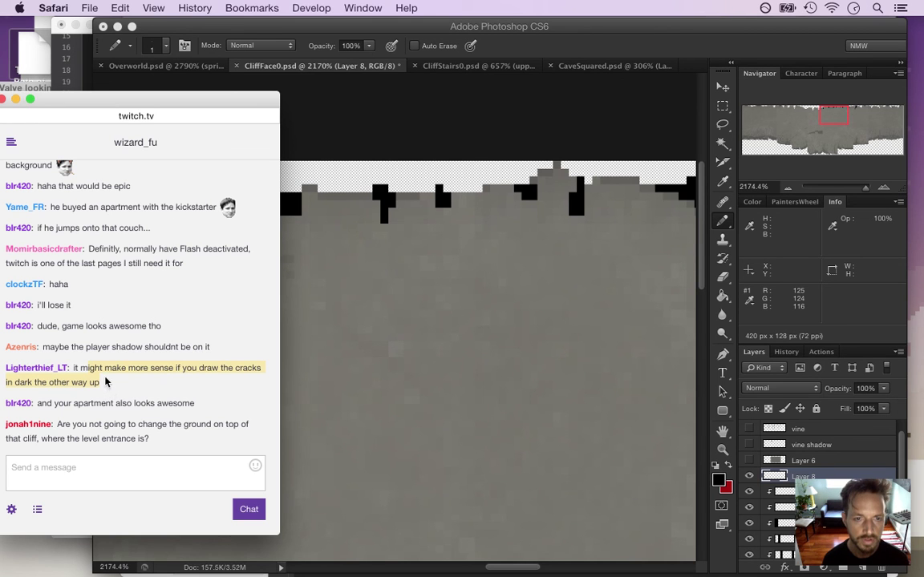
Step: Return to Photoshop and reduce the opacity of the black notch-fill layer to 48%
left_click(630, 49)
left_click(884, 389)
left_click_drag(853, 405, 850, 405)
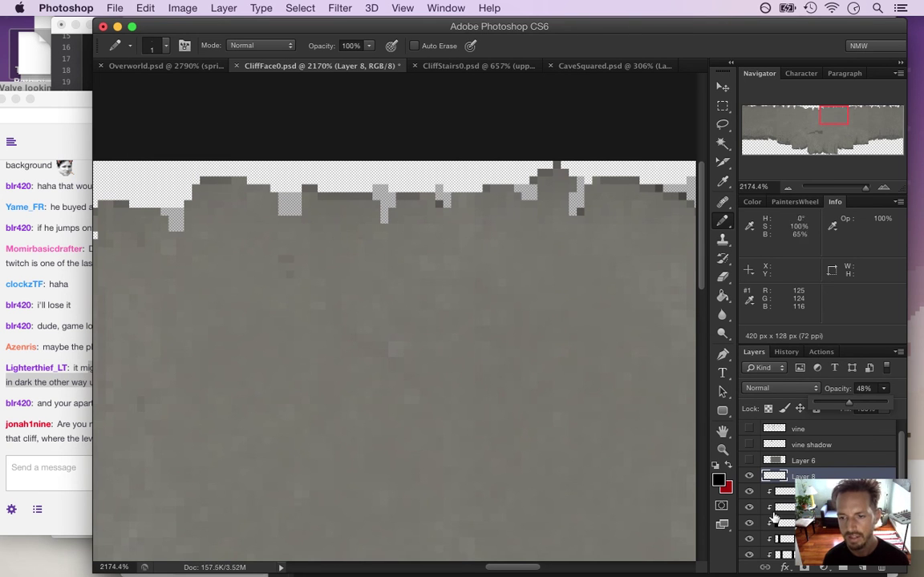
Step: Select the new cliffs layer and sample a dark grey rock colour from Overworld.psd for use in CliffFace0.psd
scroll(902, 477, "down", 5)
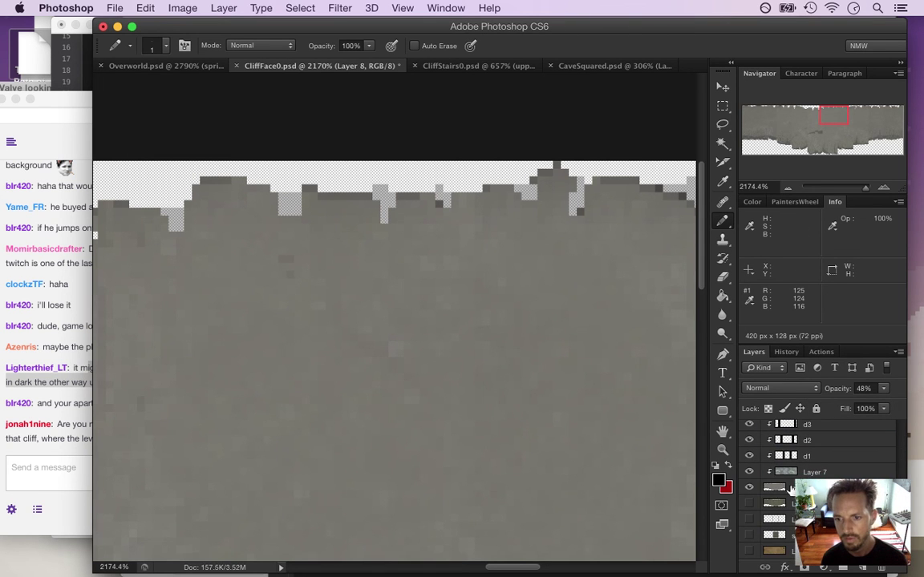
left_click(773, 490)
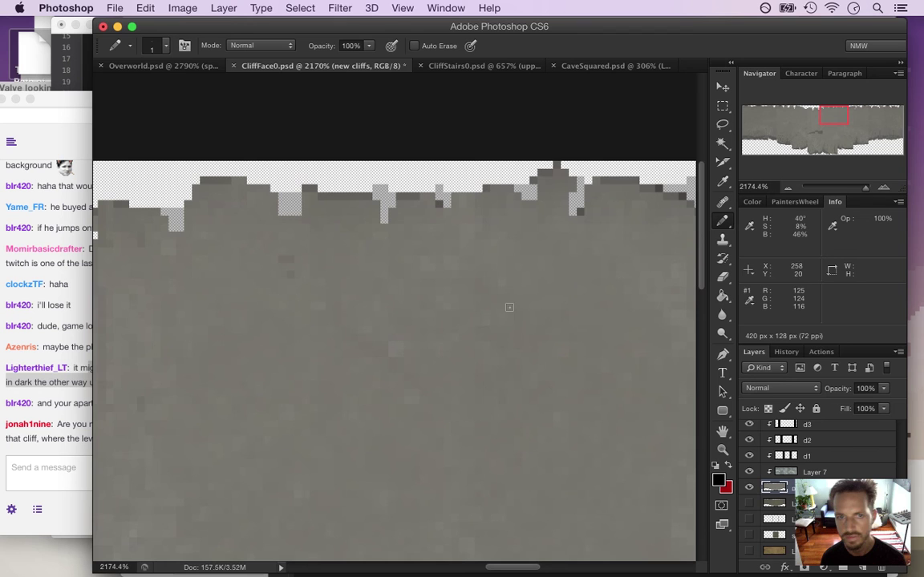
left_click(157, 65)
key("i")
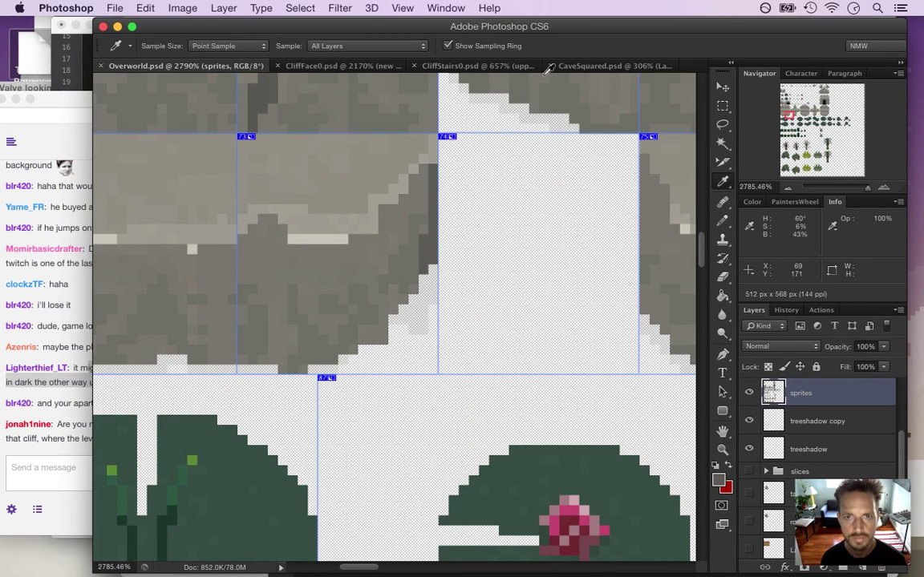
left_click(344, 66)
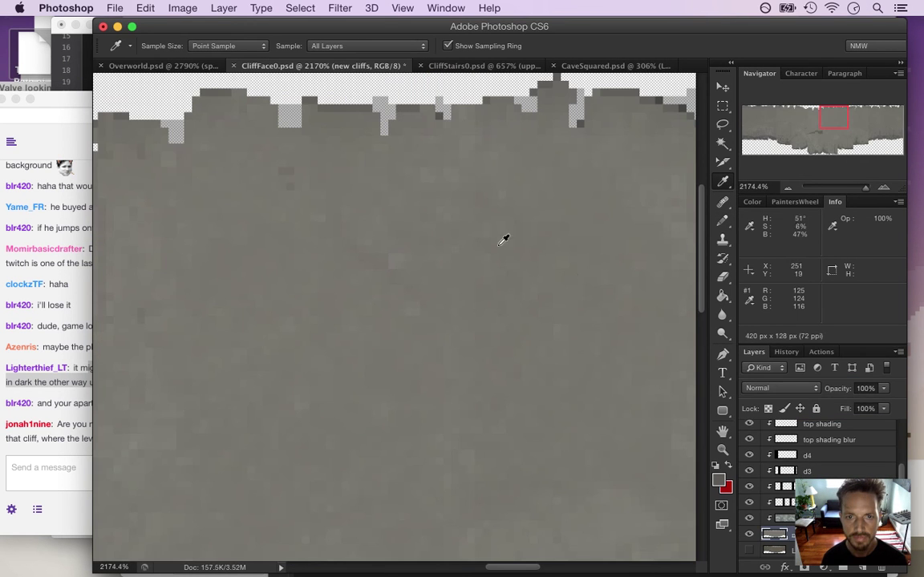
Step: Pencil 1-pixel dark grey edges and tapering cracks downward from the three main notches along the cliff's top edge
key("b")
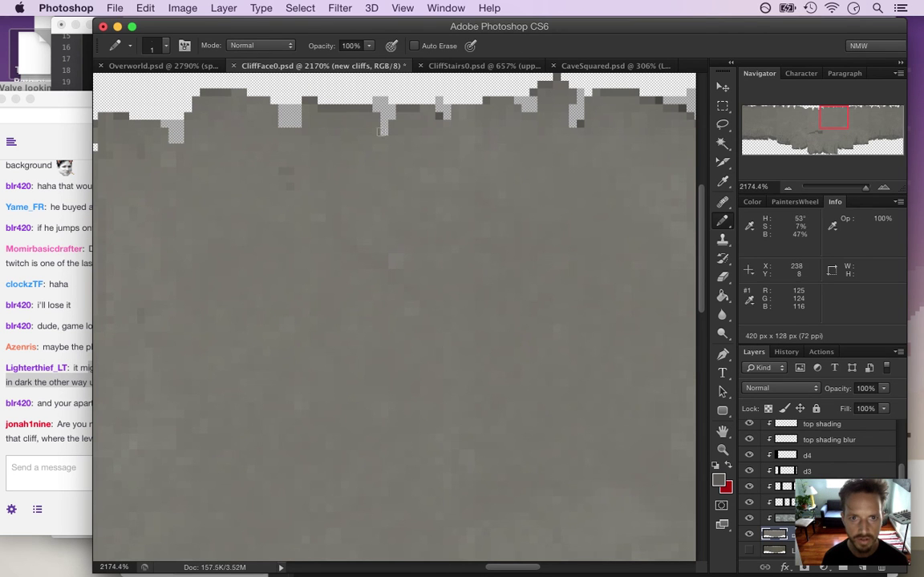
left_click(379, 206)
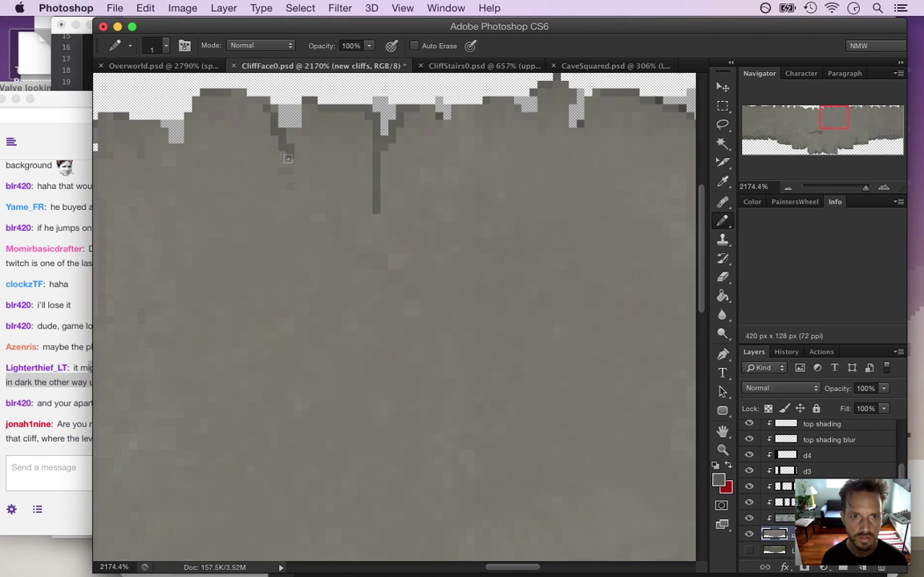
left_click(308, 106)
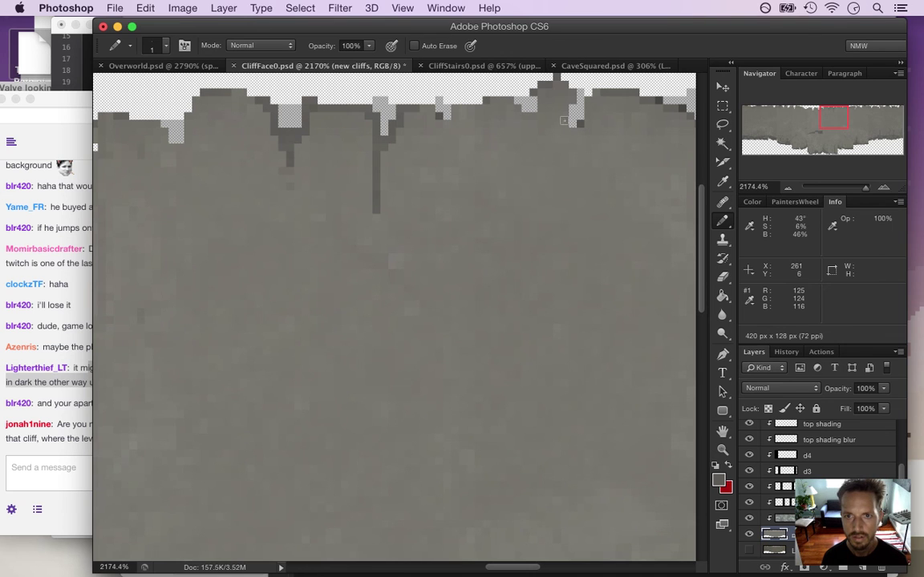
left_click_drag(564, 121, 569, 133)
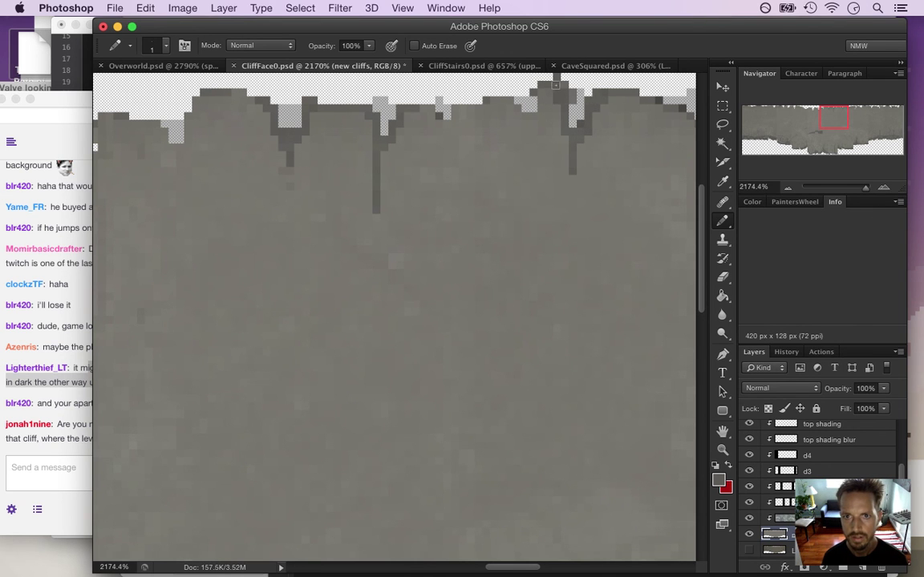
left_click_drag(557, 83, 560, 95)
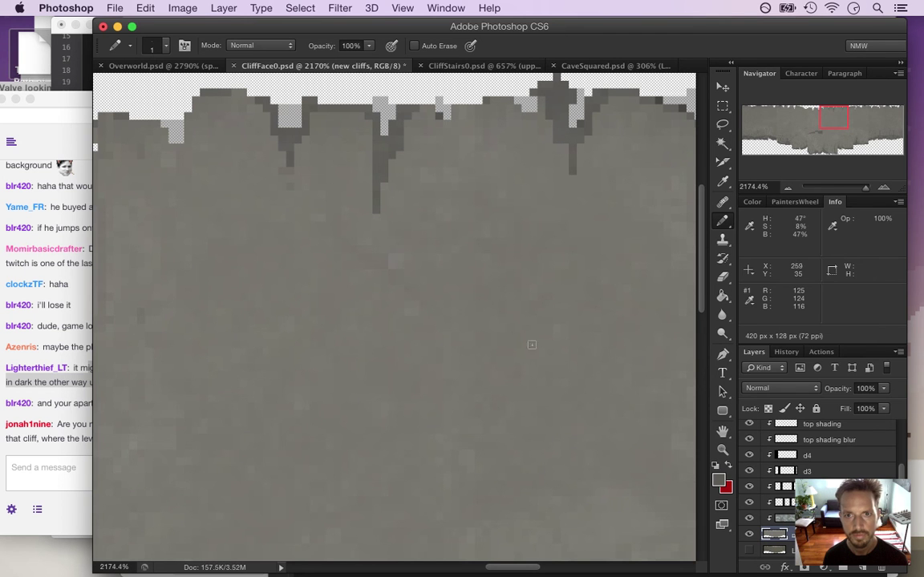
Step: Export the cracked cliff for web as a transparent PNG-24, replacing CliffFace0.png in the Backgrounds folder
left_click(124, 6)
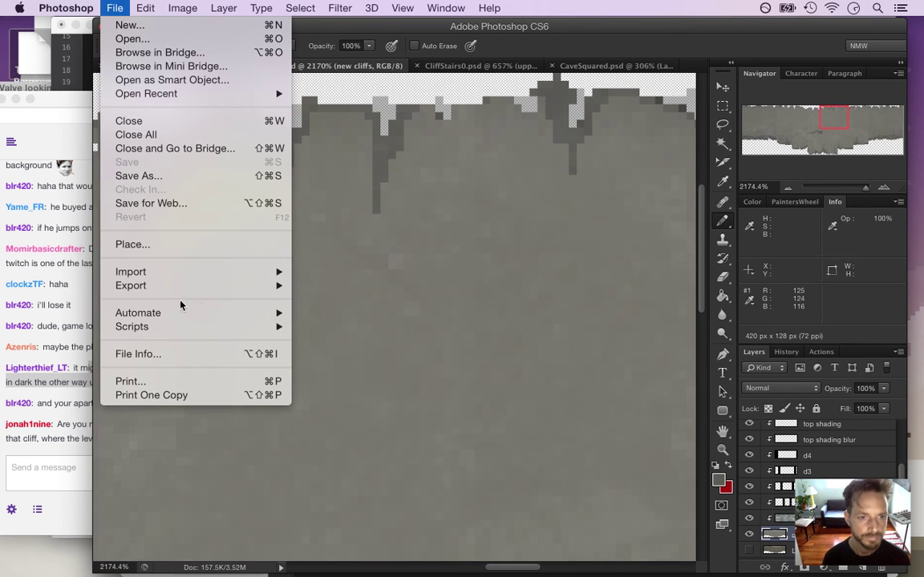
left_click(191, 203)
left_click(115, 7)
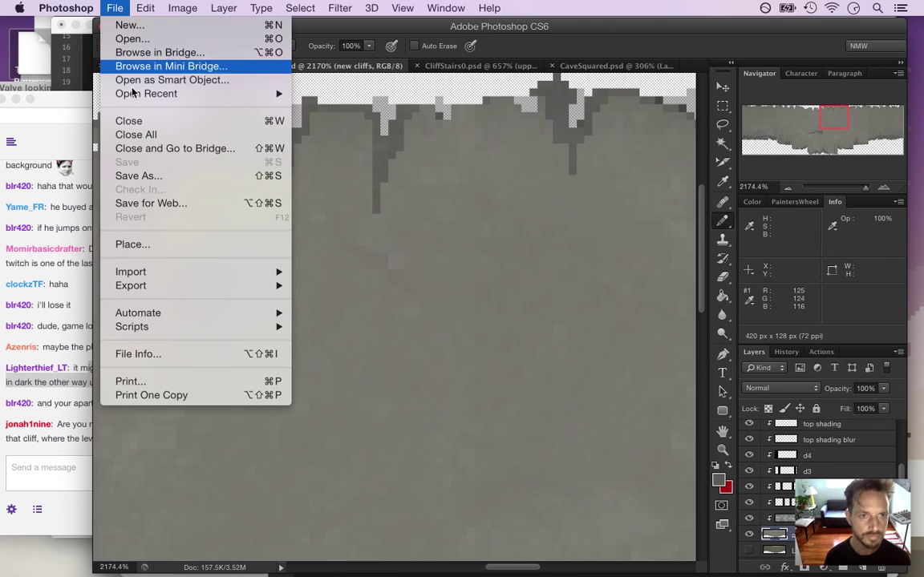
left_click(186, 203)
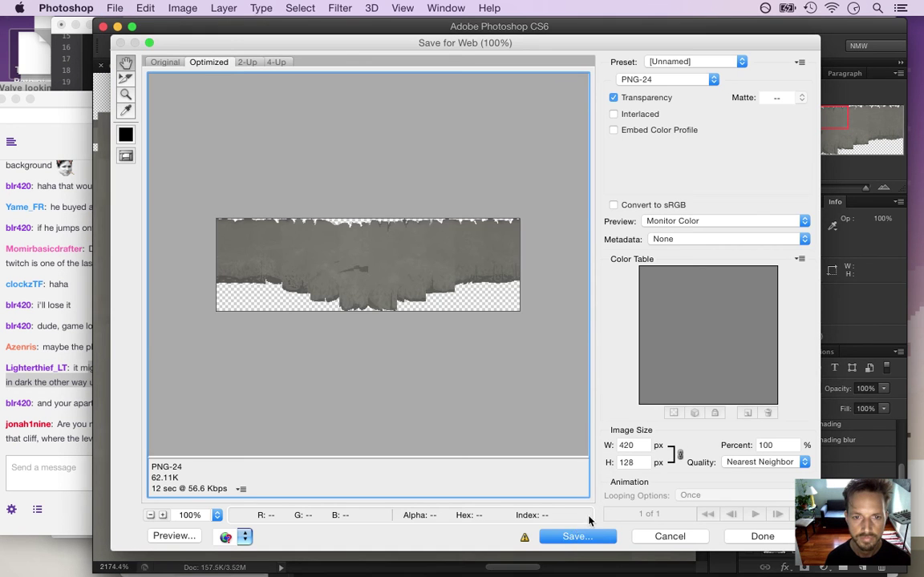
left_click(577, 536)
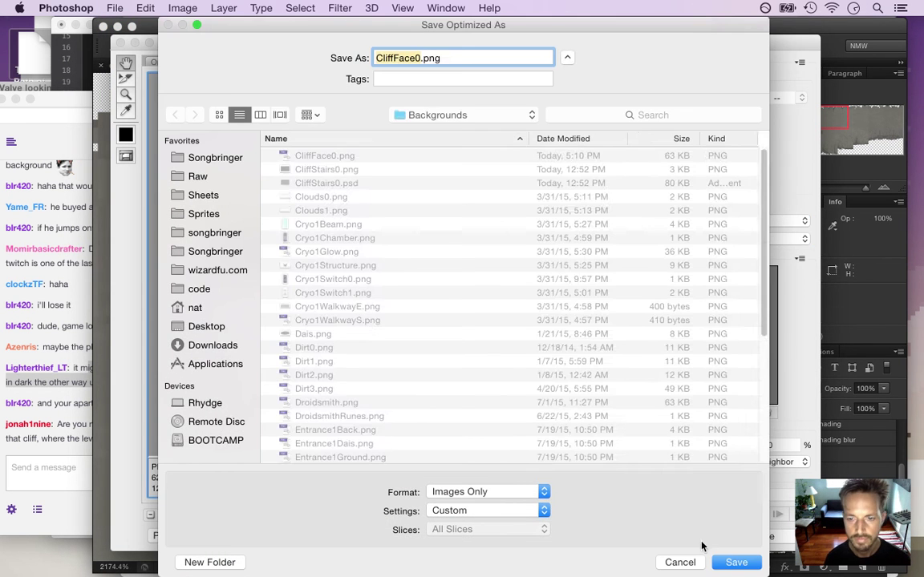
left_click(737, 562)
left_click(649, 332)
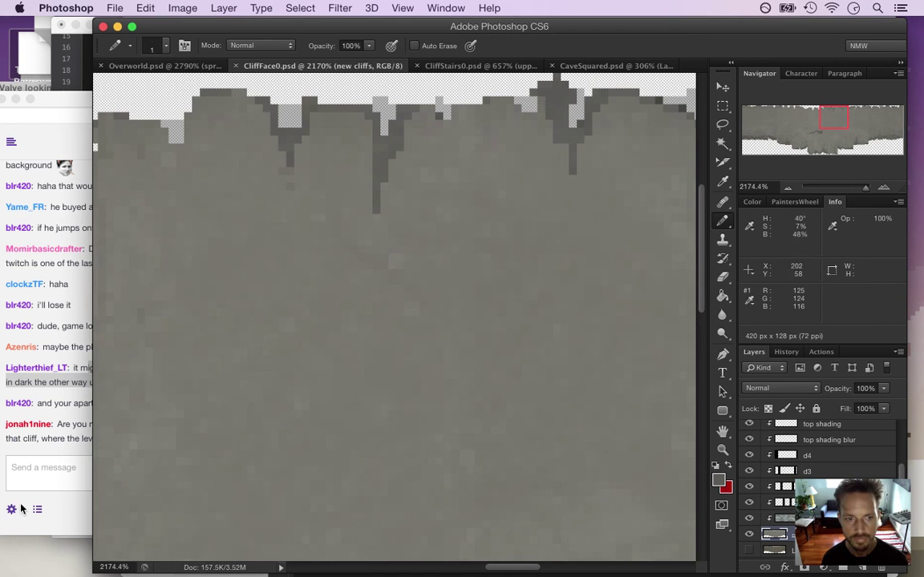
Step: Read the Twitch chat comment about changing the ground on top of the cliff, and view that area in Songbringer
left_click(64, 433)
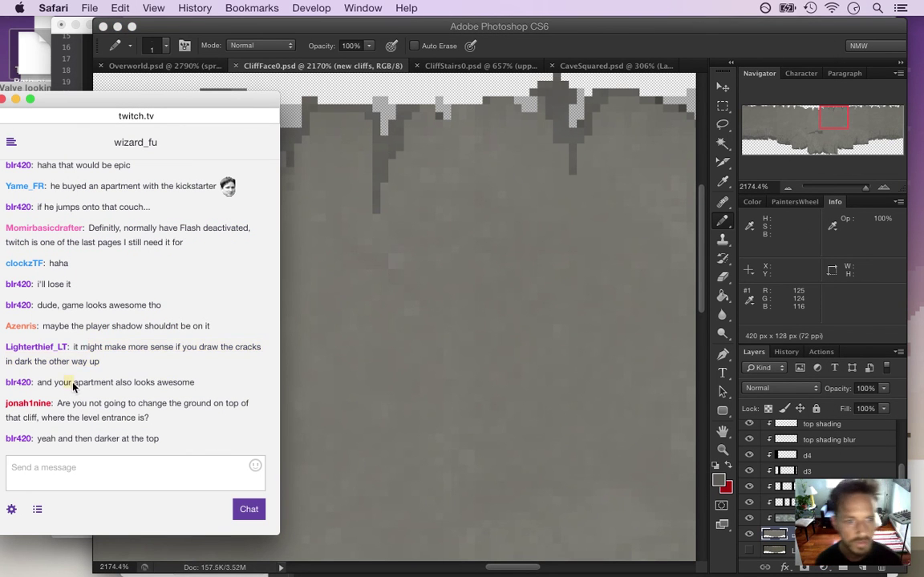
left_click_drag(68, 387, 132, 384)
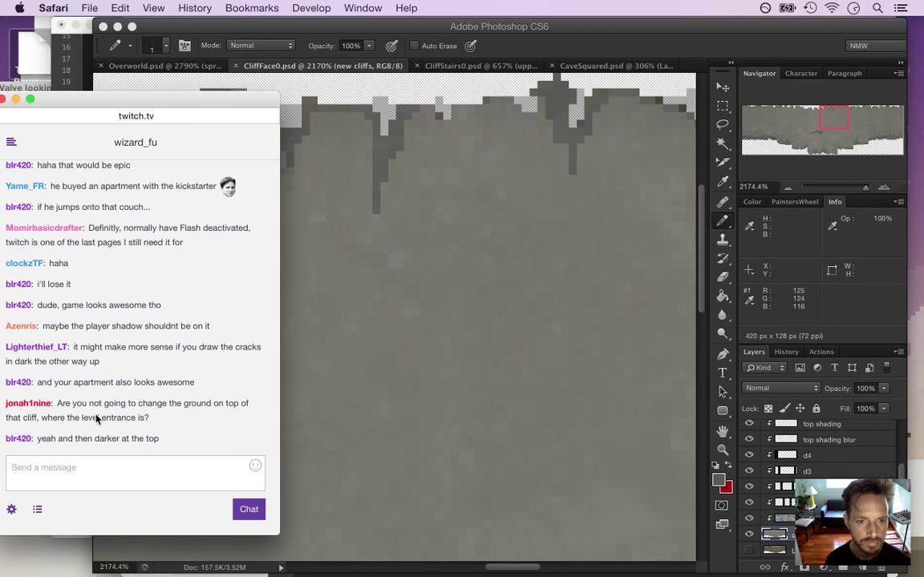
left_click_drag(73, 406, 112, 415)
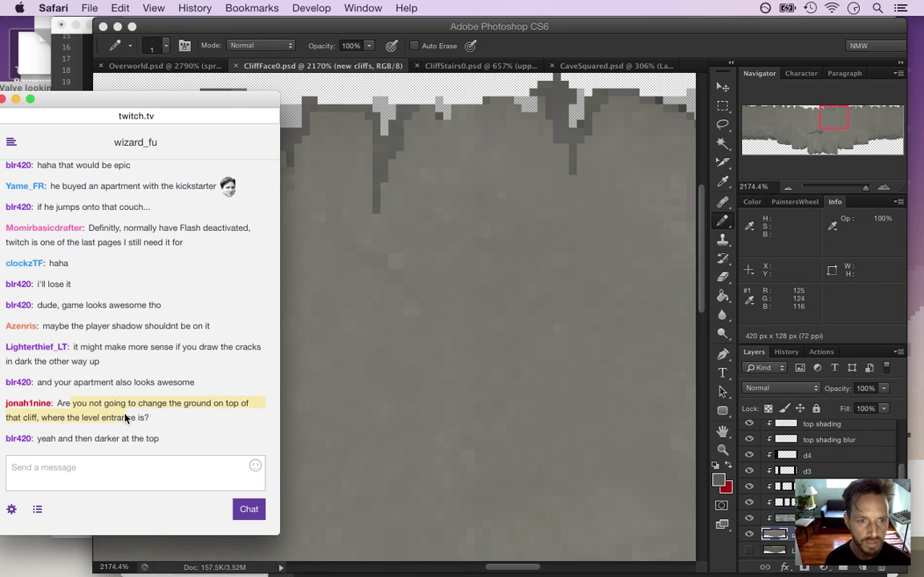
key("super+Tab")
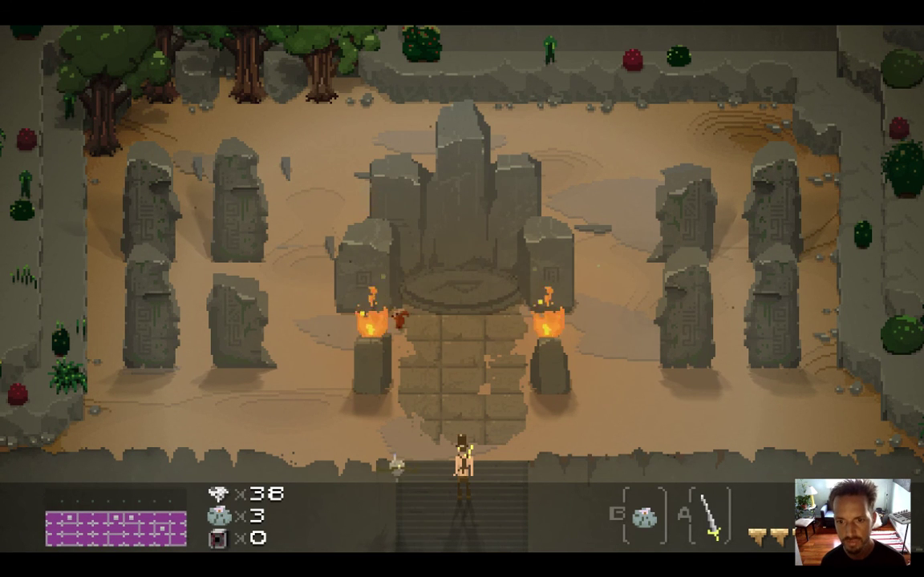
Step: Return to Photoshop and lower the opacity of Layer 8, the notch-fill layer, to 17%
key("super+Tab")
left_click(307, 309)
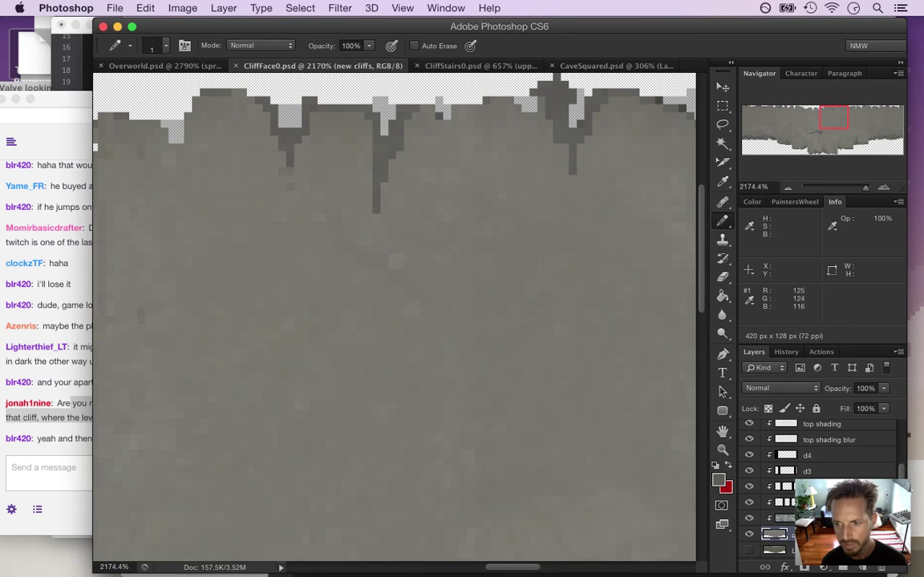
scroll(824, 478, "up", 3)
left_click(805, 461)
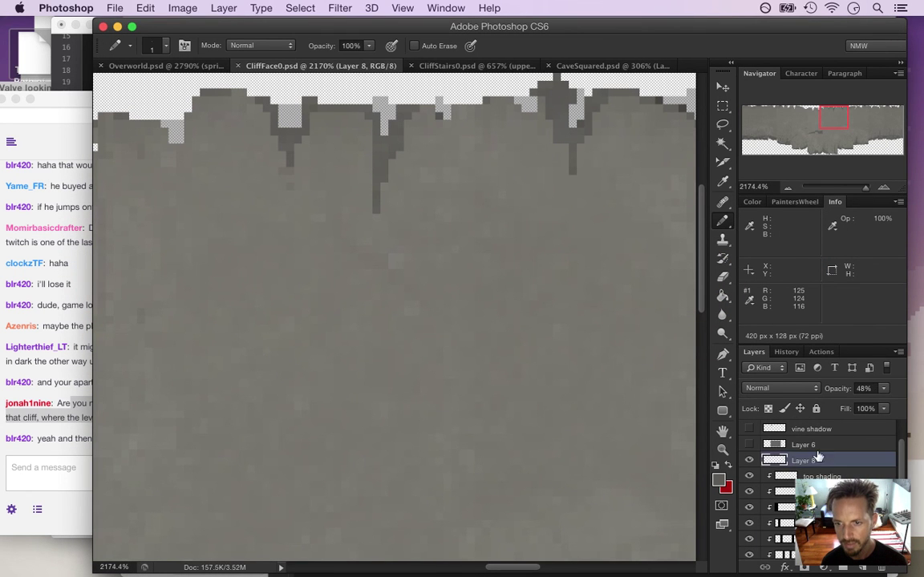
left_click_drag(852, 407, 841, 407)
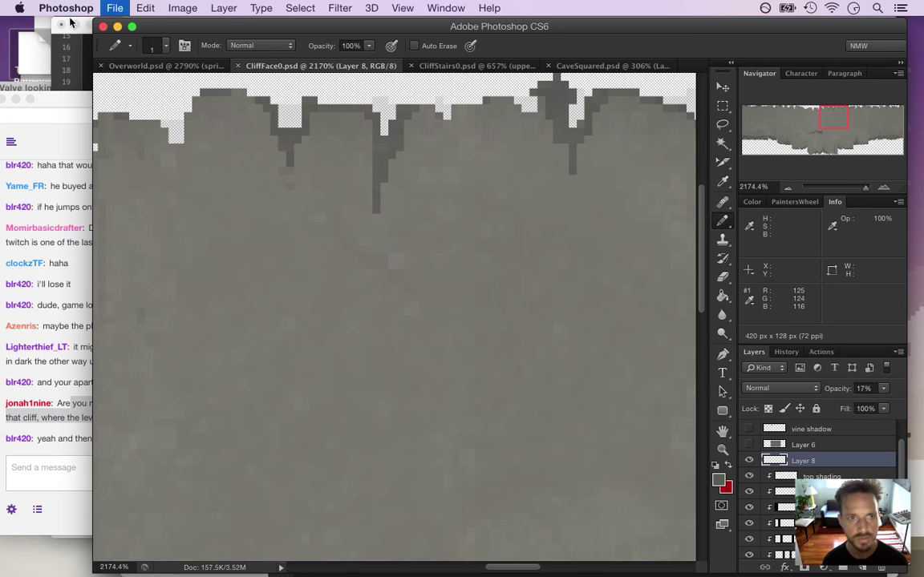
Step: Export the cliff with the lighter notch fill as a PNG-24, overwriting CliffFace0.png
left_click(113, 8)
left_click(161, 202)
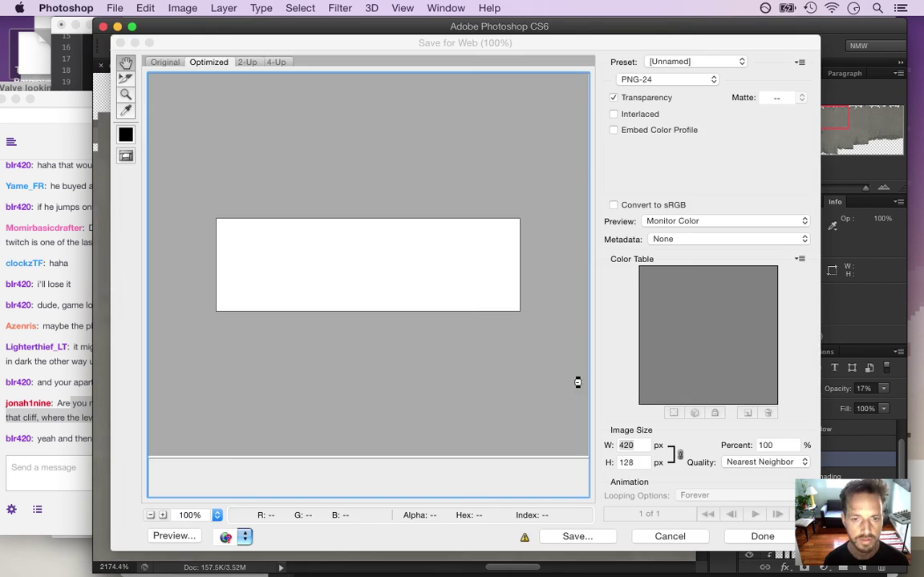
left_click(593, 536)
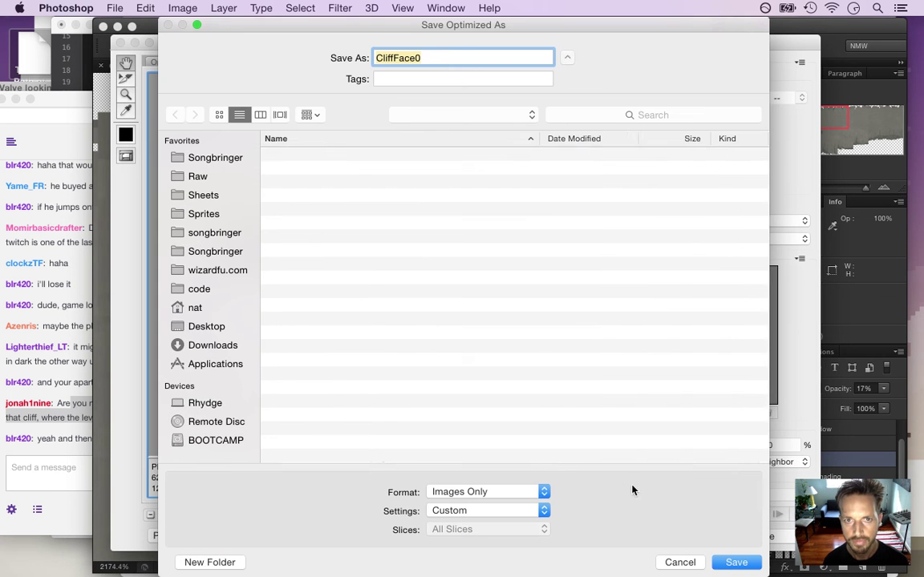
left_click(734, 562)
left_click(653, 336)
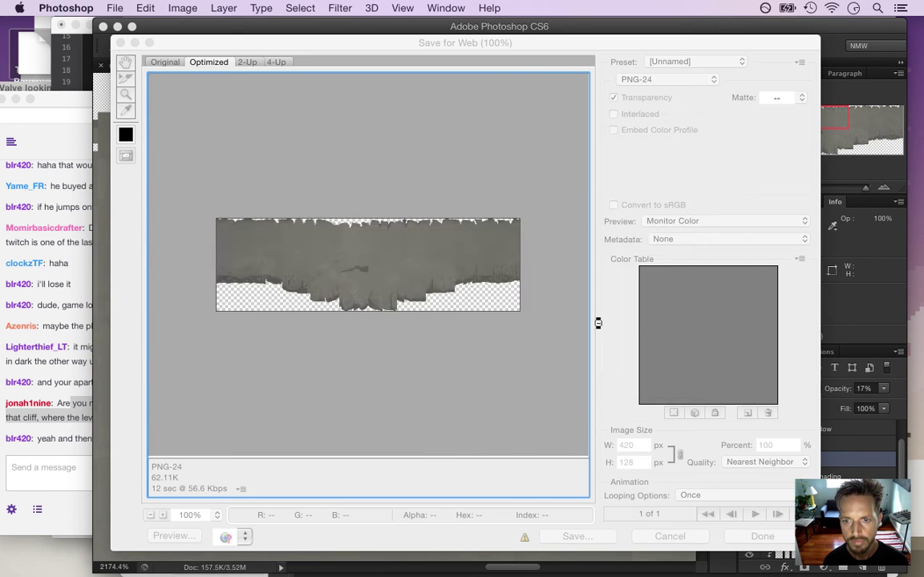
Step: Run Songbringer again and walk the character up the stairs and right along the cliff's top edge
key("super+Tab")
key("super+r")
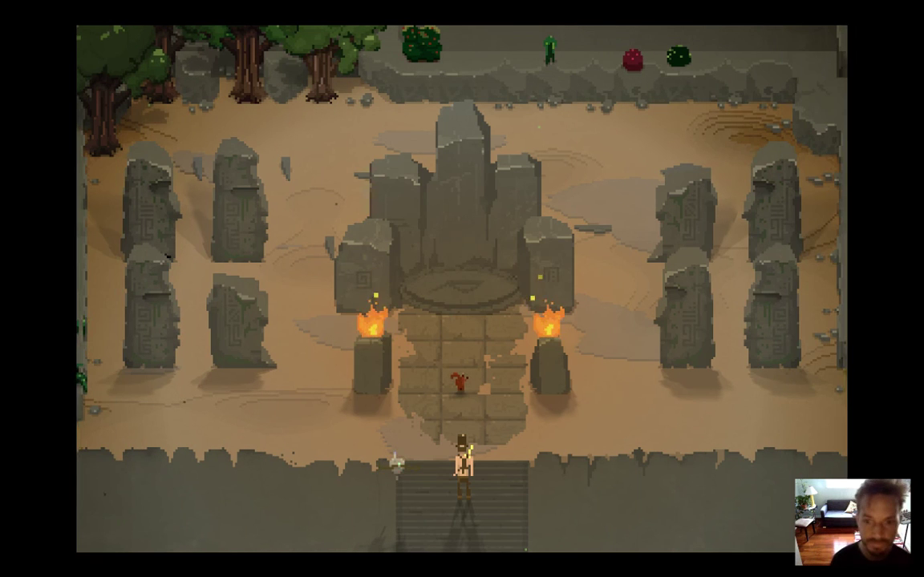
key("Up")
key("Right")
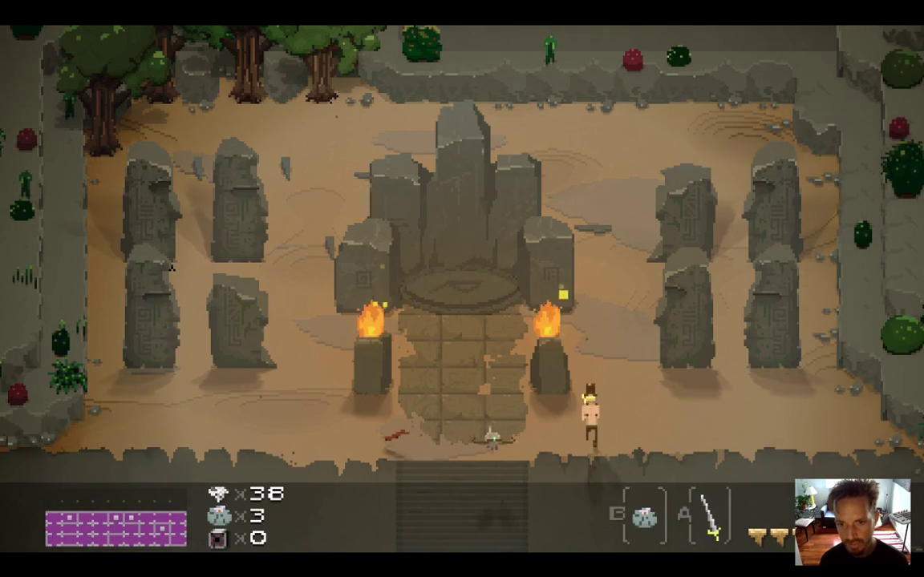
key("Right")
key("Left")
key("Right")
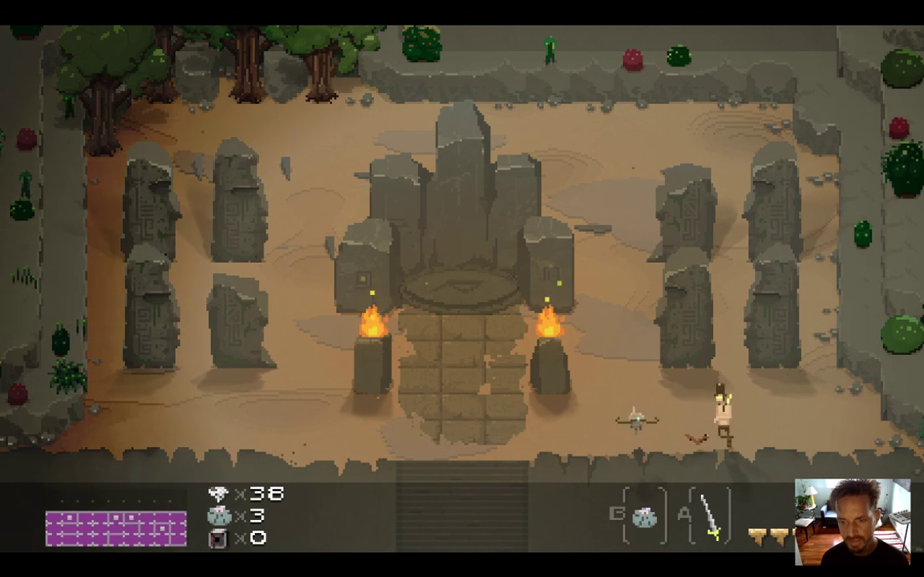
key("z")
key("Up")
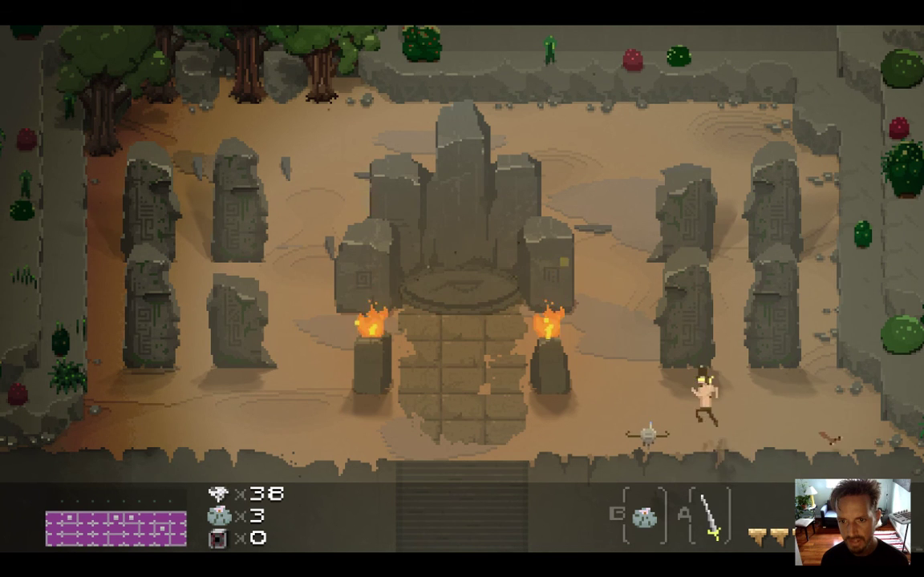
Step: Examine the cracked cliff edge and the player shadow while pacing the character back and forth right of the stairs, and leave the game
key("Left")
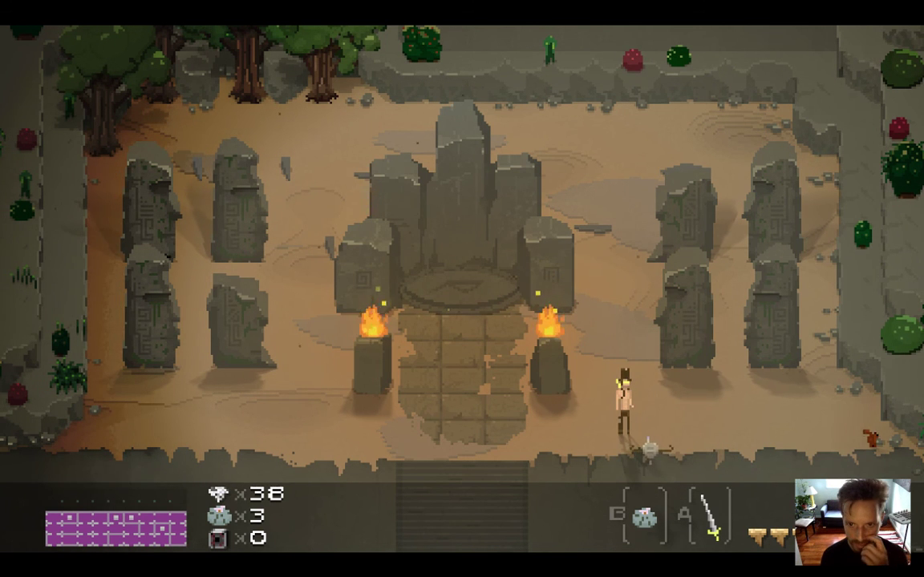
key("Right")
key("Right")
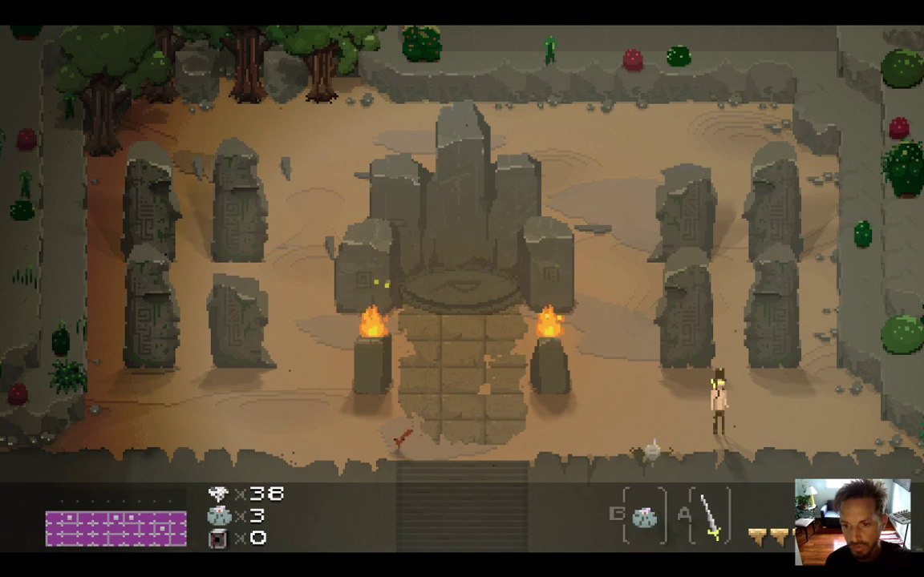
key("Right")
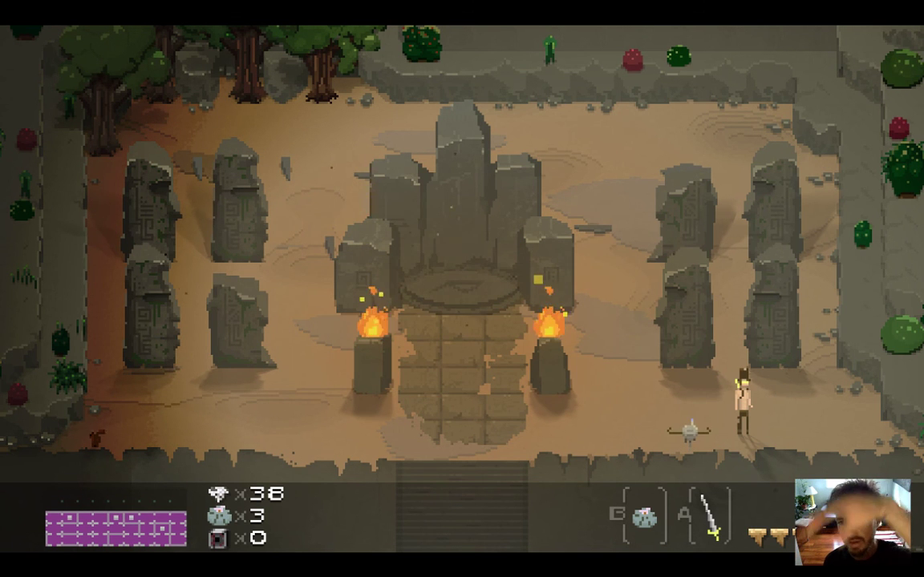
key("Left")
key("Left")
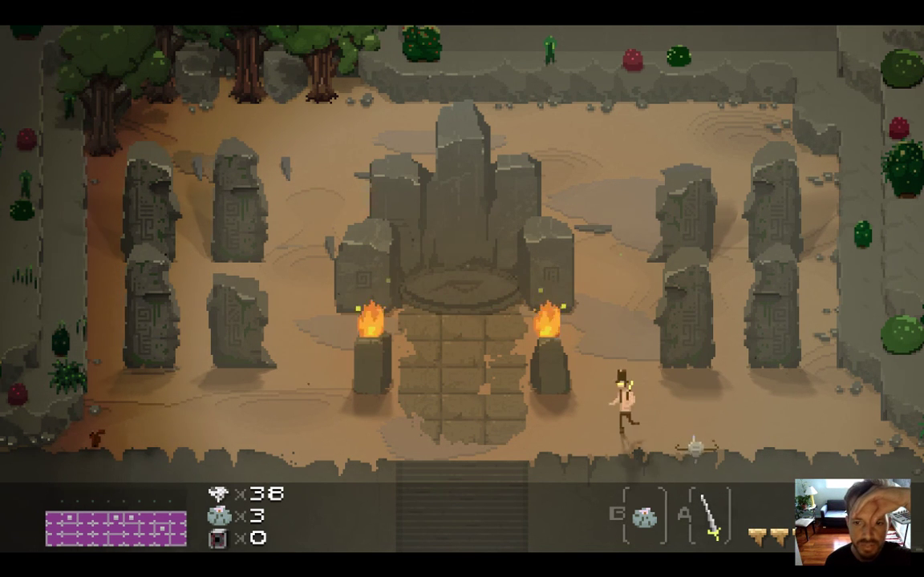
key("Left")
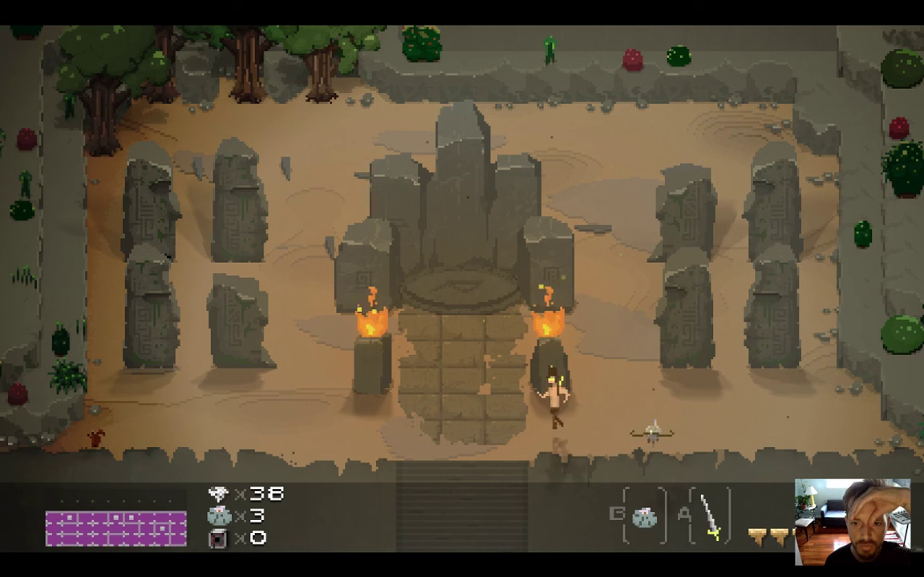
key("Right")
key("Right")
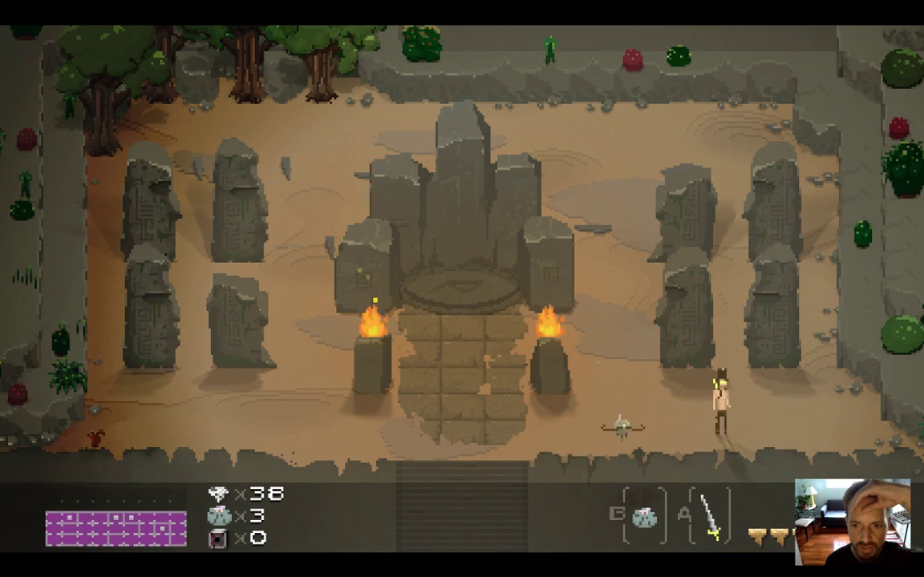
key("Right")
key("Left")
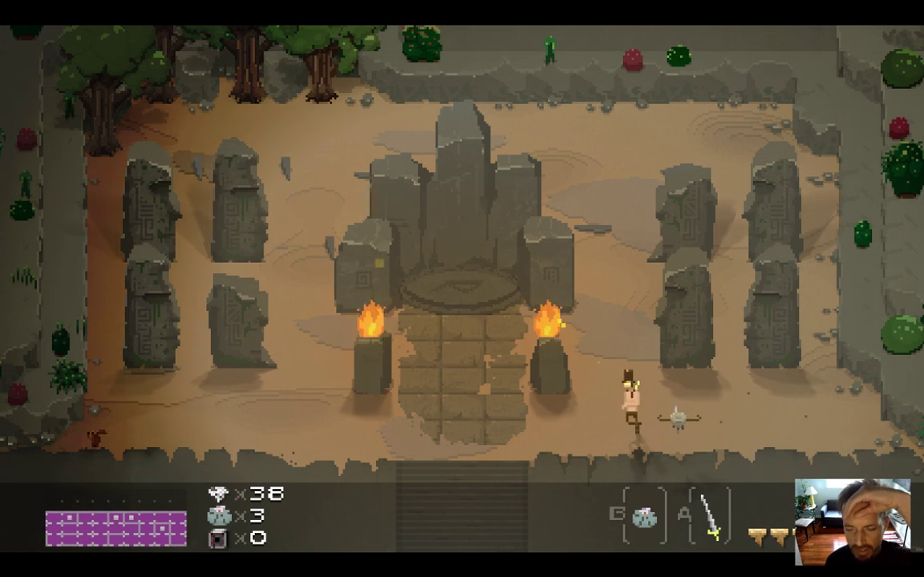
key("Right")
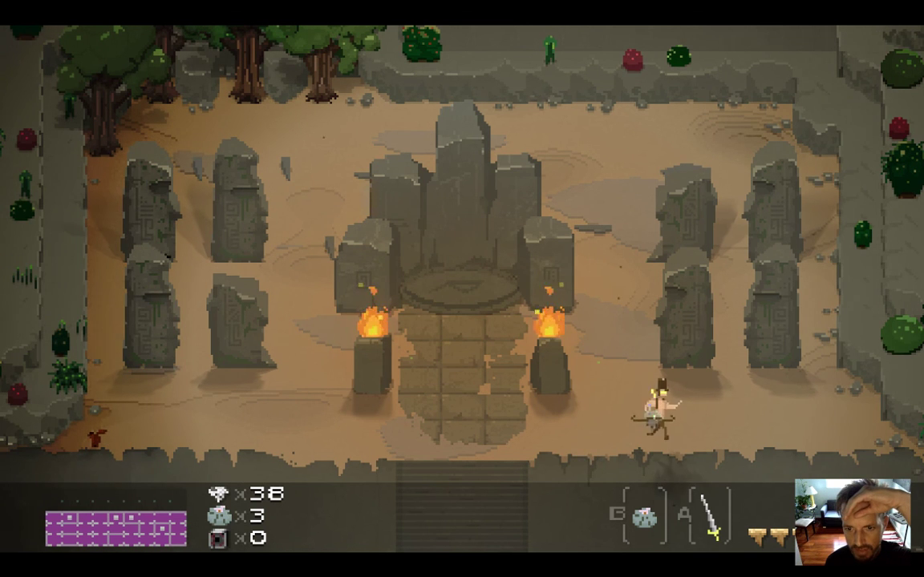
key("Left")
key("Left")
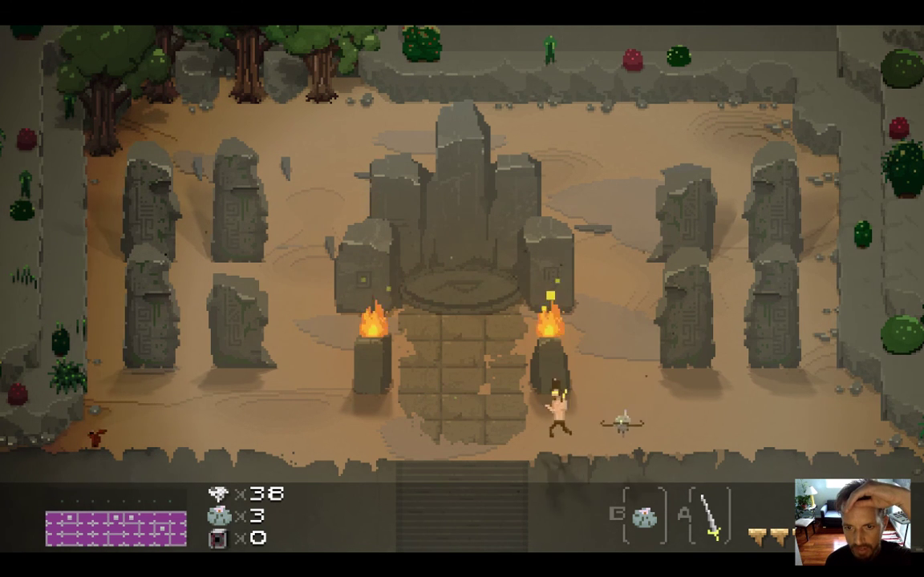
key("Right")
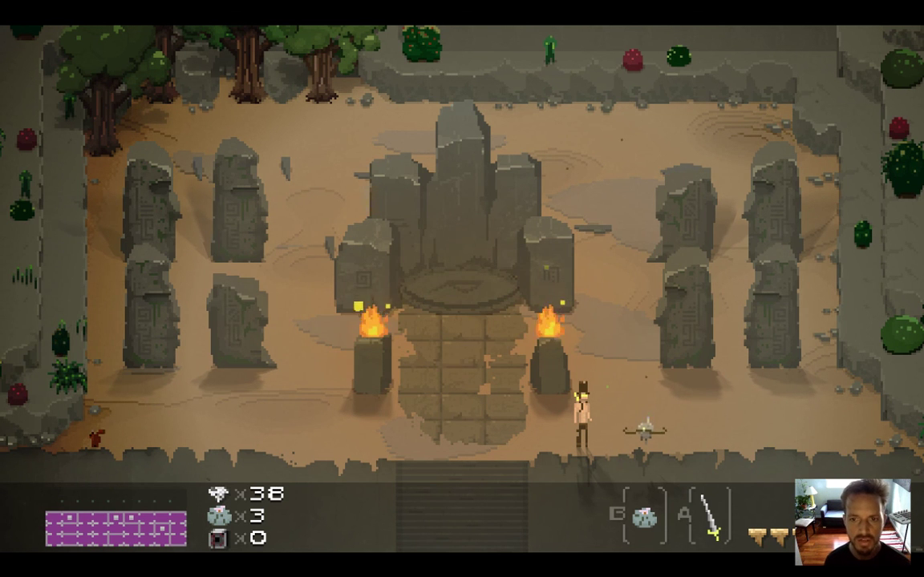
key("super+Tab")
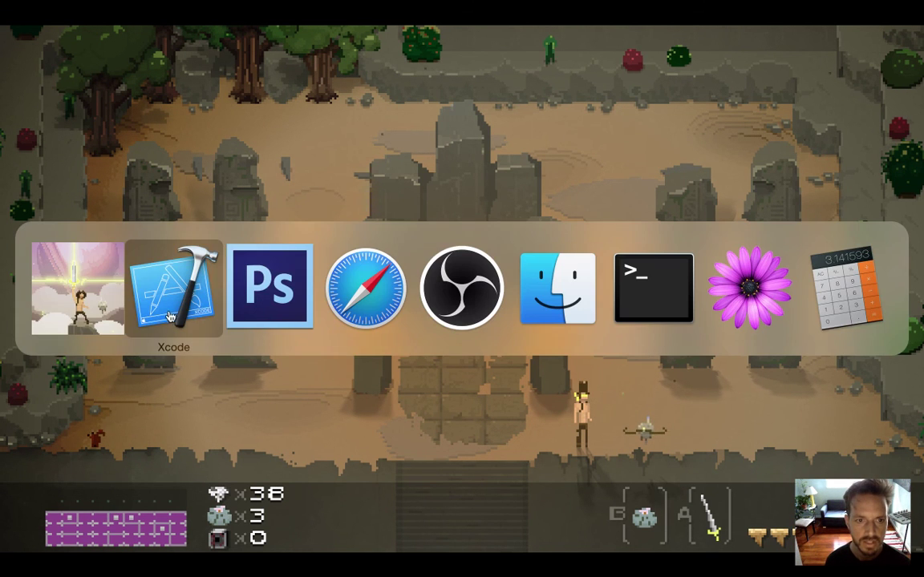
Step: Switch to the Twitch chat in Safari and read the messages about a rockier ground colour and Photoshop's "save for web" images folder
left_click(359, 316)
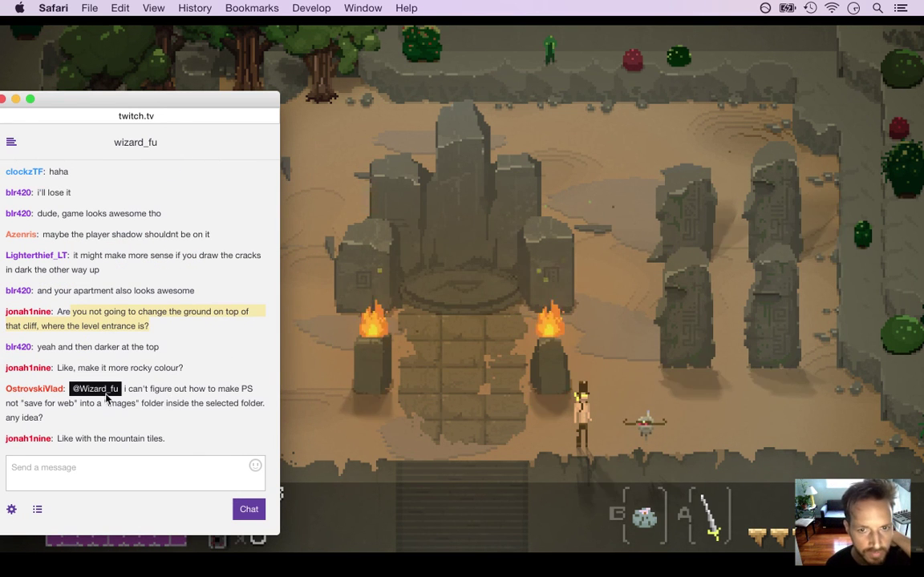
left_click(82, 370)
left_click_drag(83, 371, 157, 370)
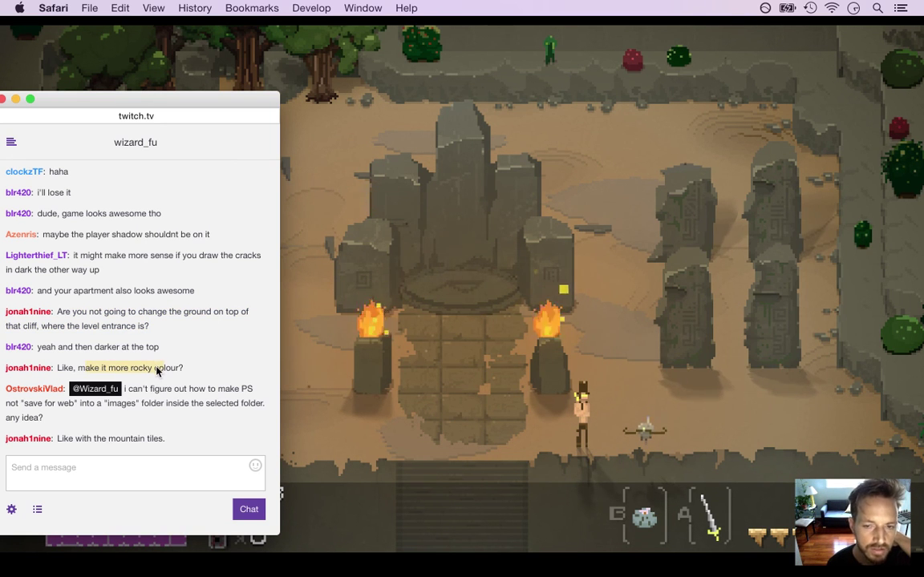
left_click_drag(61, 369, 149, 370)
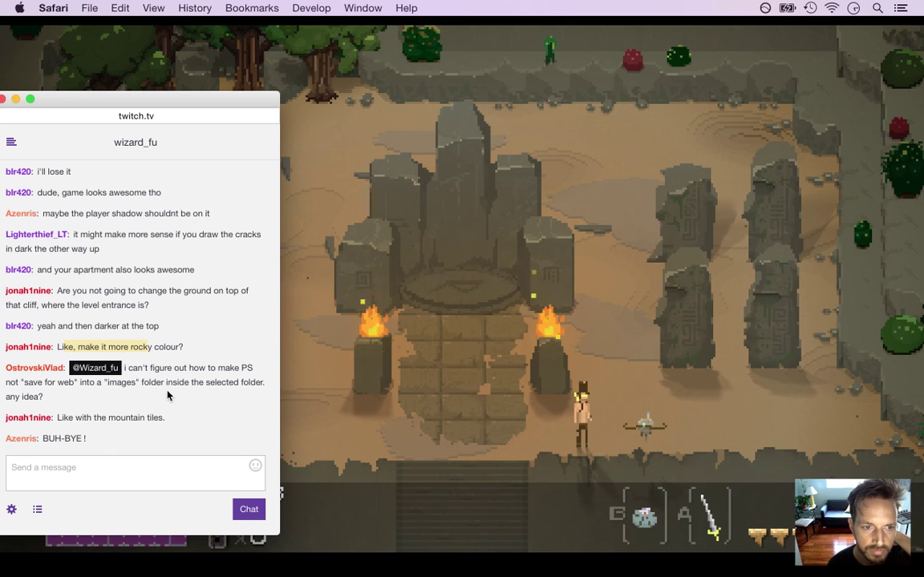
left_click_drag(148, 368, 186, 416)
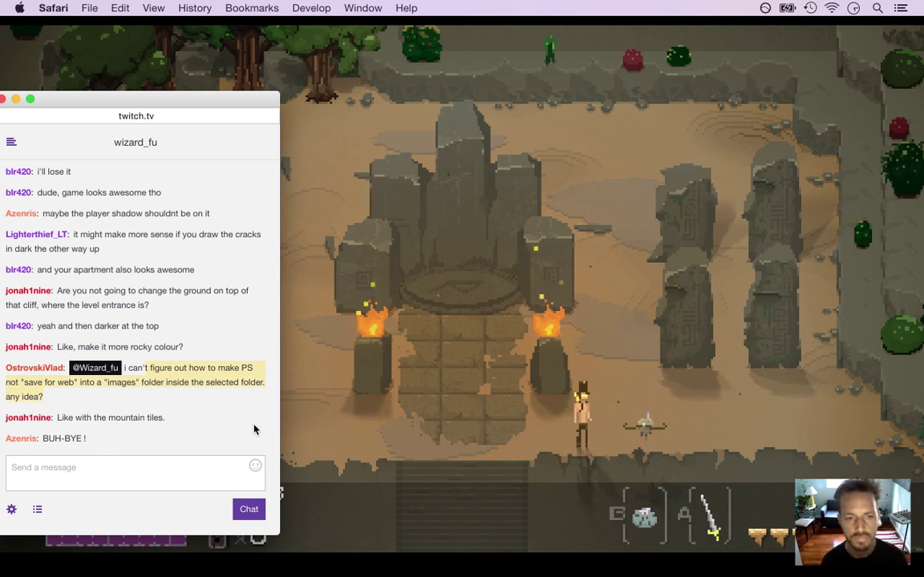
left_click_drag(78, 397, 145, 396)
Step: Leave the chat and return to CliffFace0.psd in Photoshop
key("super+Tab")
key("shift+Tab")
key("shift+Tab")
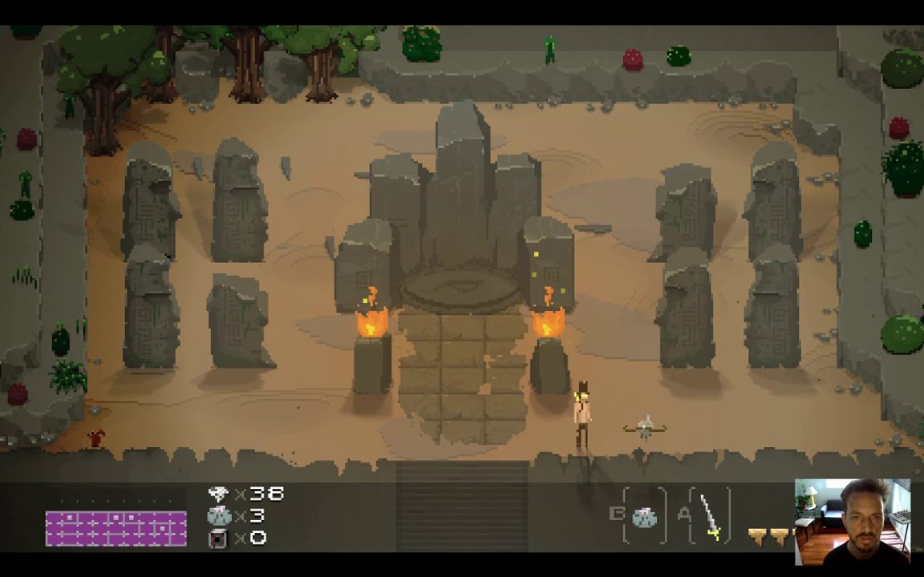
key("super+Tab")
left_click(315, 312)
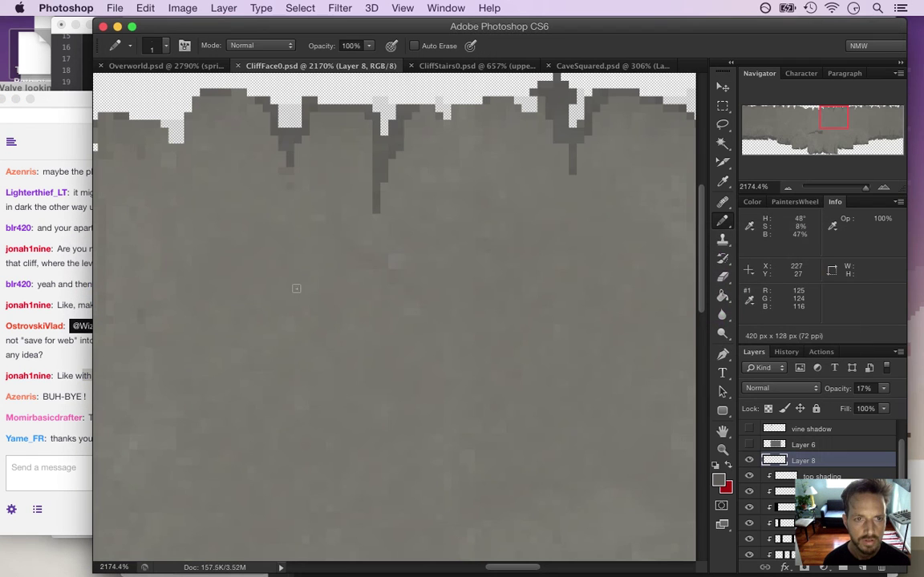